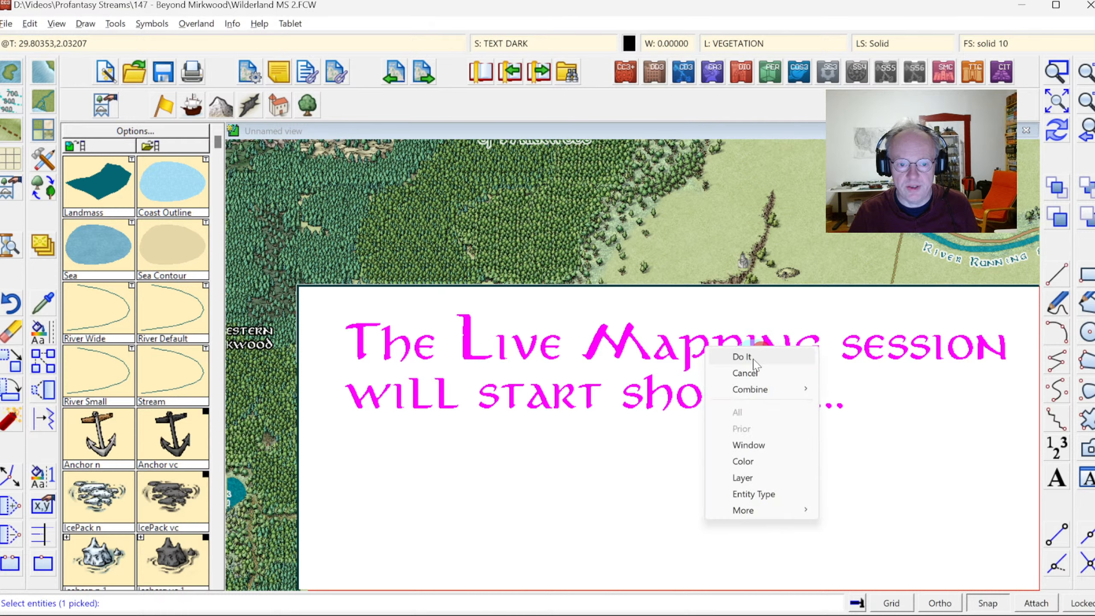
# Erase the announcement text saying the live mapping session will start shortly.
pyautogui.click(757, 360)
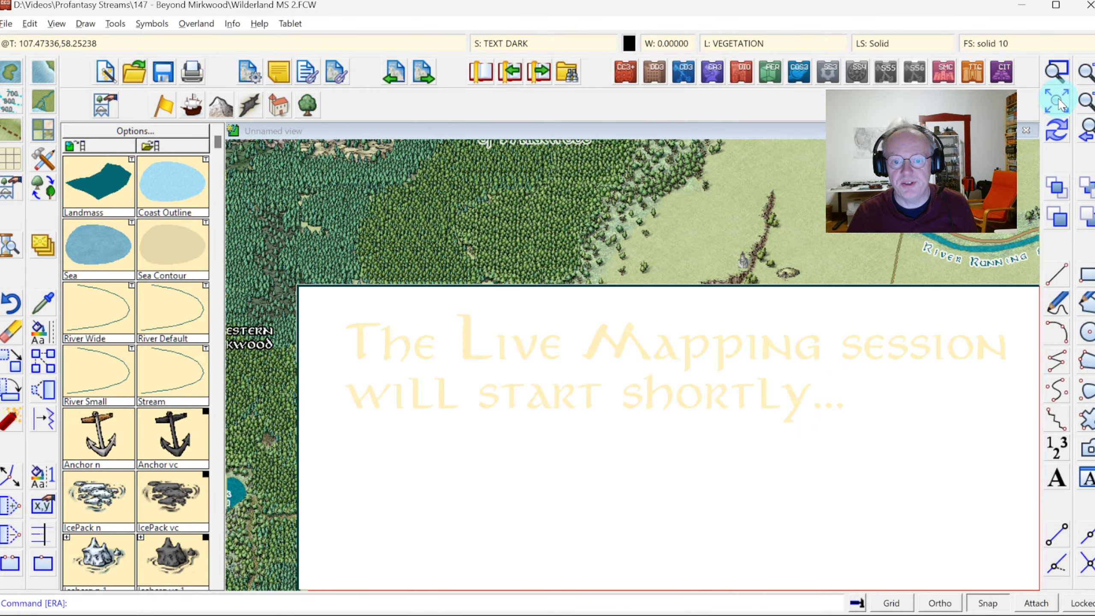
pyautogui.click(1058, 100)
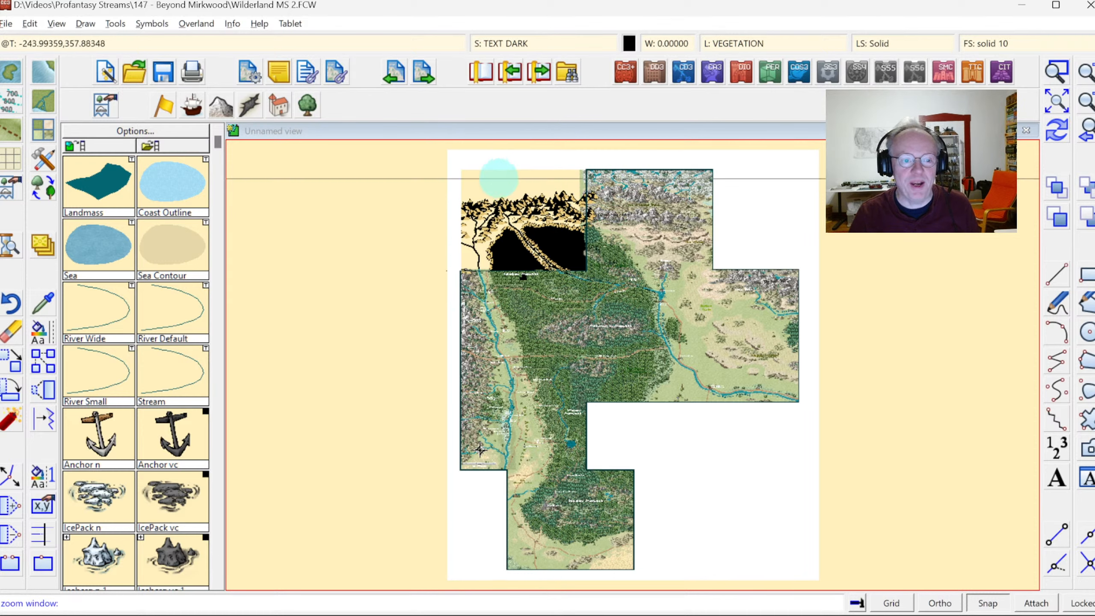
# With Snap off, draw a Terrain Default, Forest Back area around both black forest regions in the unfinished northwestern section, extending to its eastern and southern borders.
pyautogui.click(454, 163)
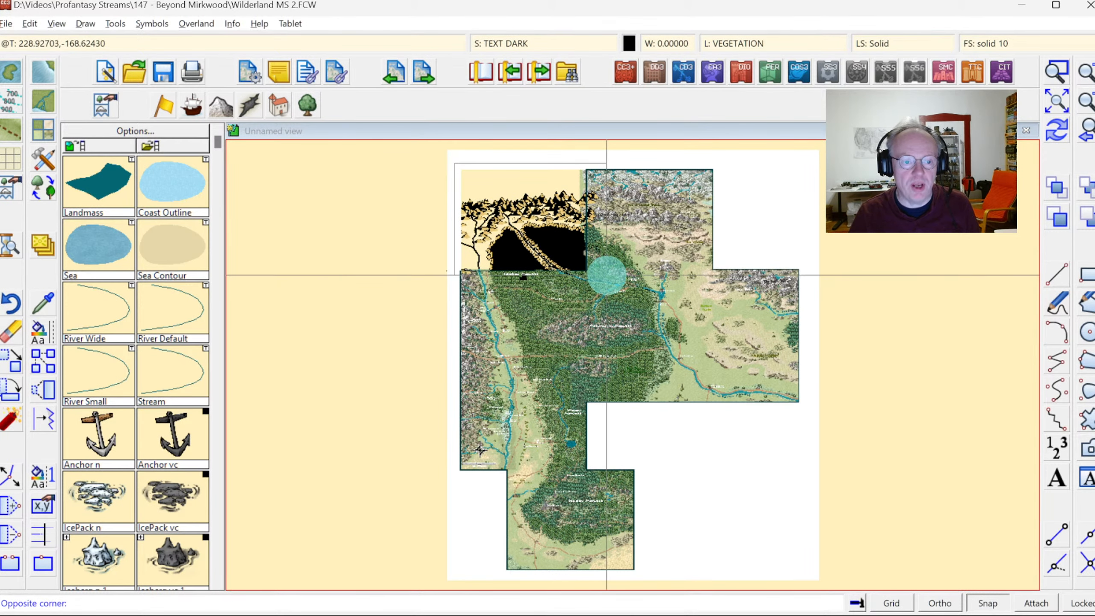
pyautogui.click(602, 278)
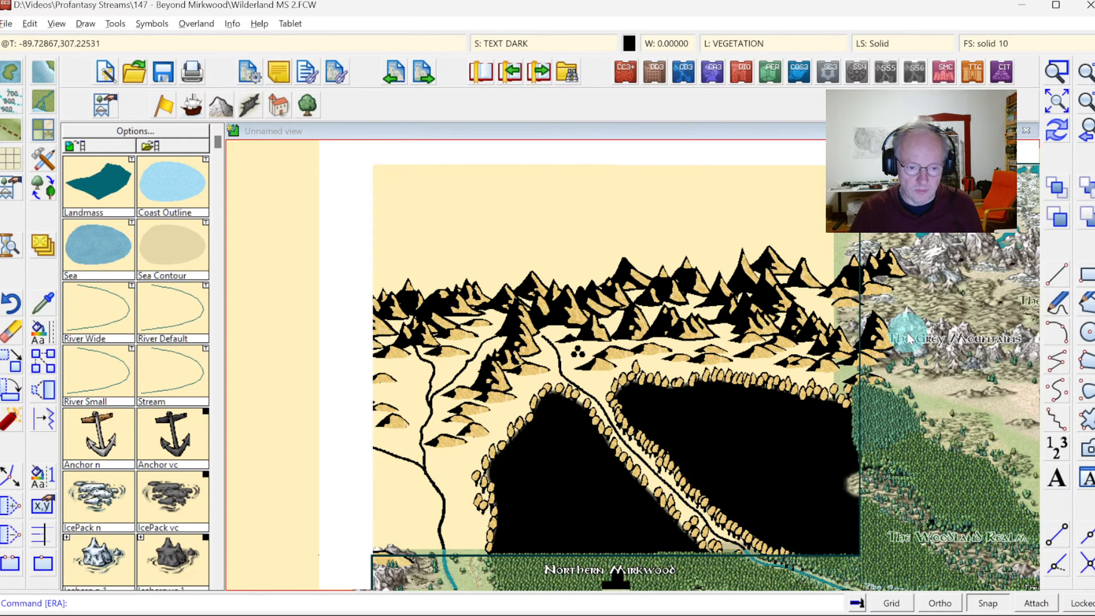
pyautogui.click(1057, 72)
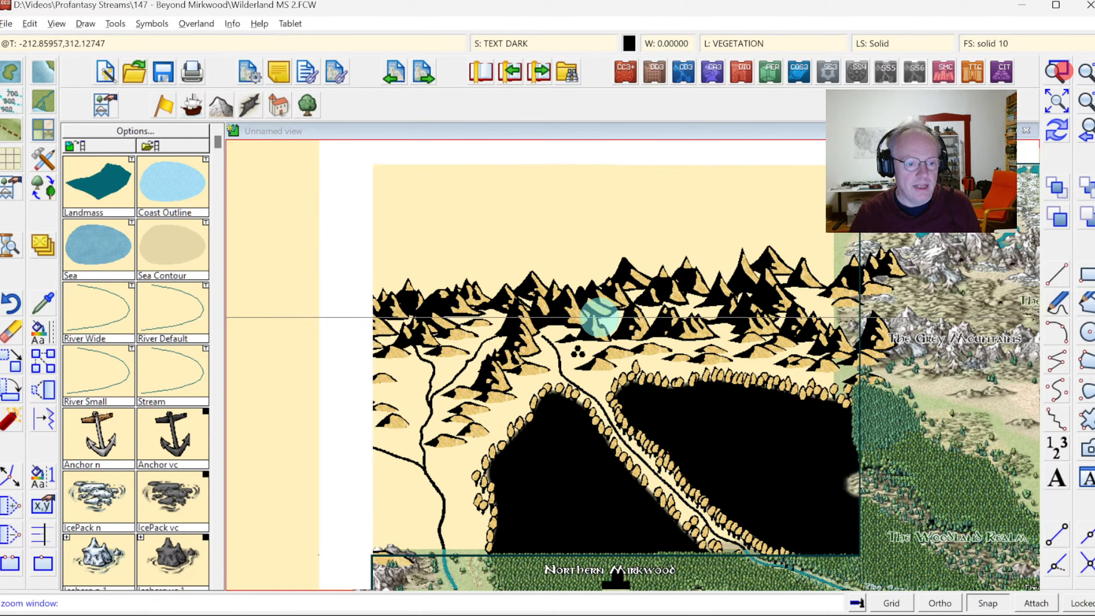
pyautogui.click(354, 160)
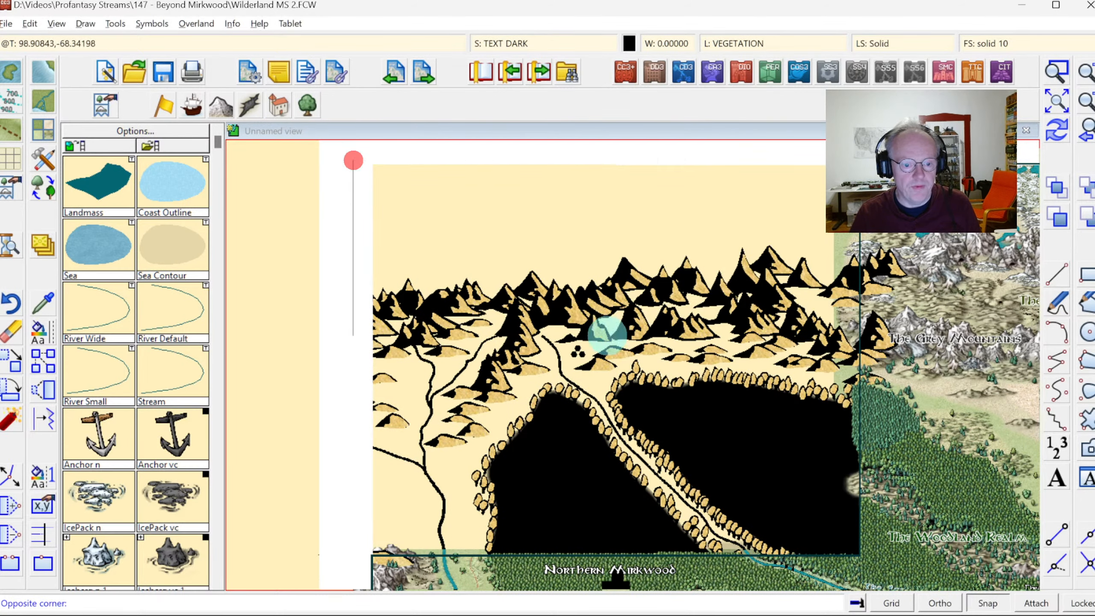
pyautogui.click(903, 565)
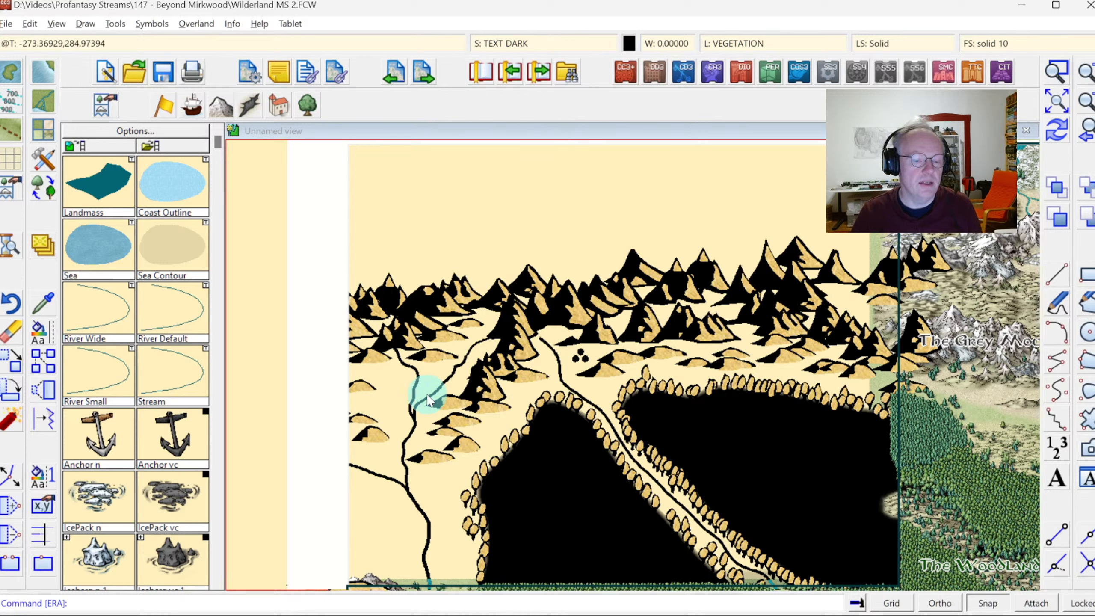
pyautogui.click(217, 233)
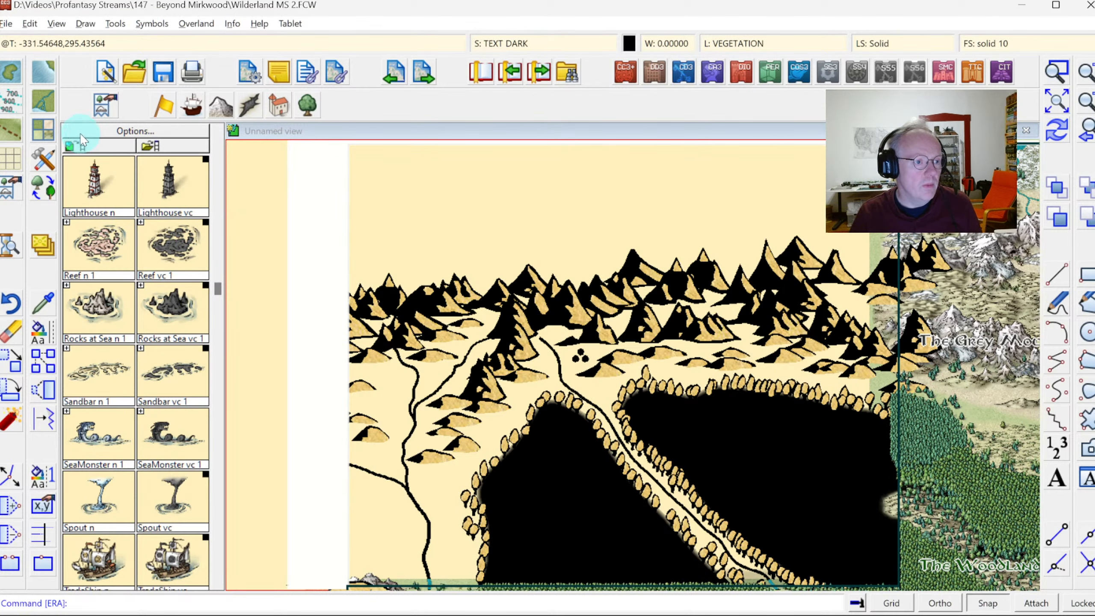
pyautogui.click(42, 136)
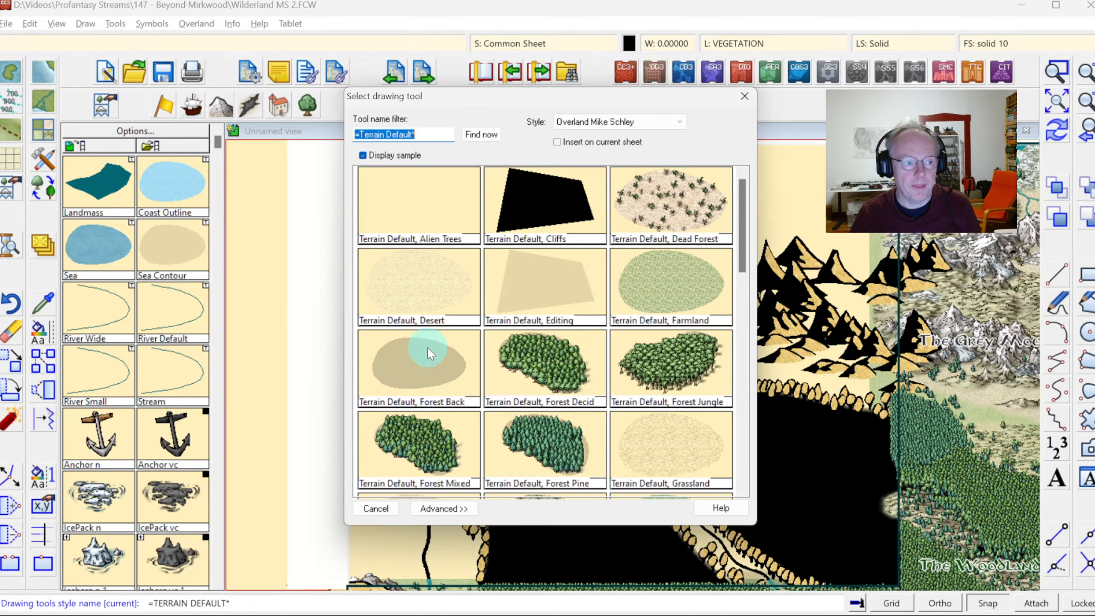
pyautogui.click(404, 358)
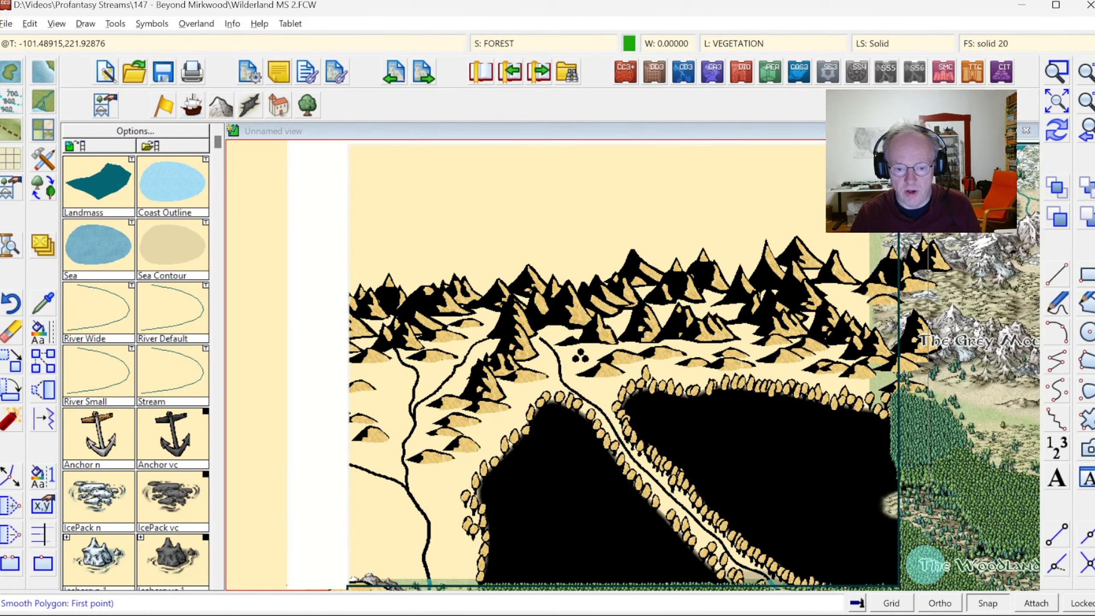
pyautogui.click(986, 603)
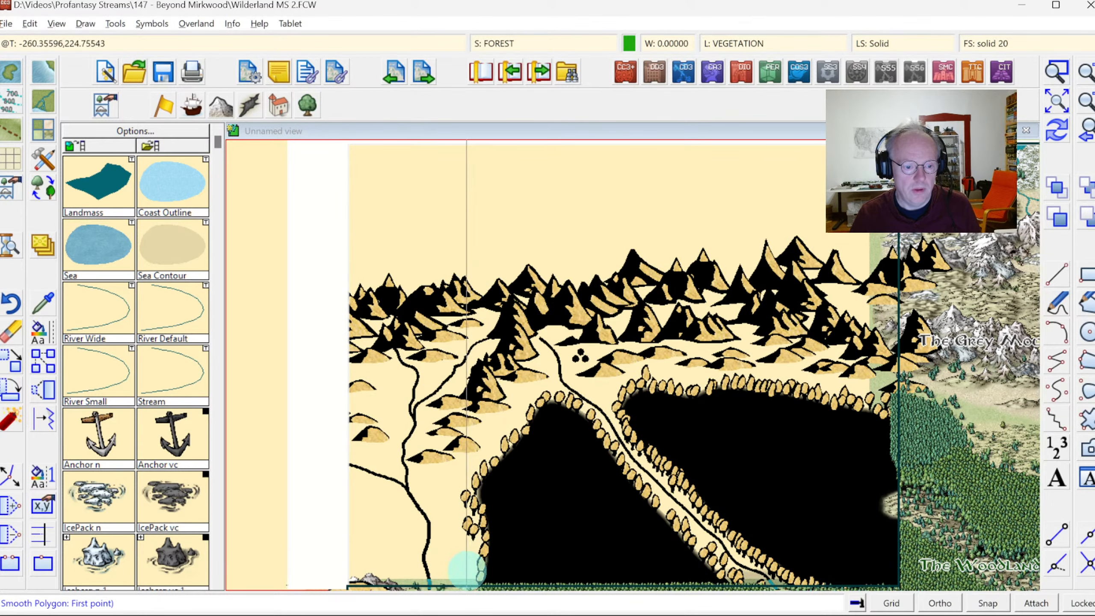
pyautogui.click(472, 589)
pyautogui.click(484, 555)
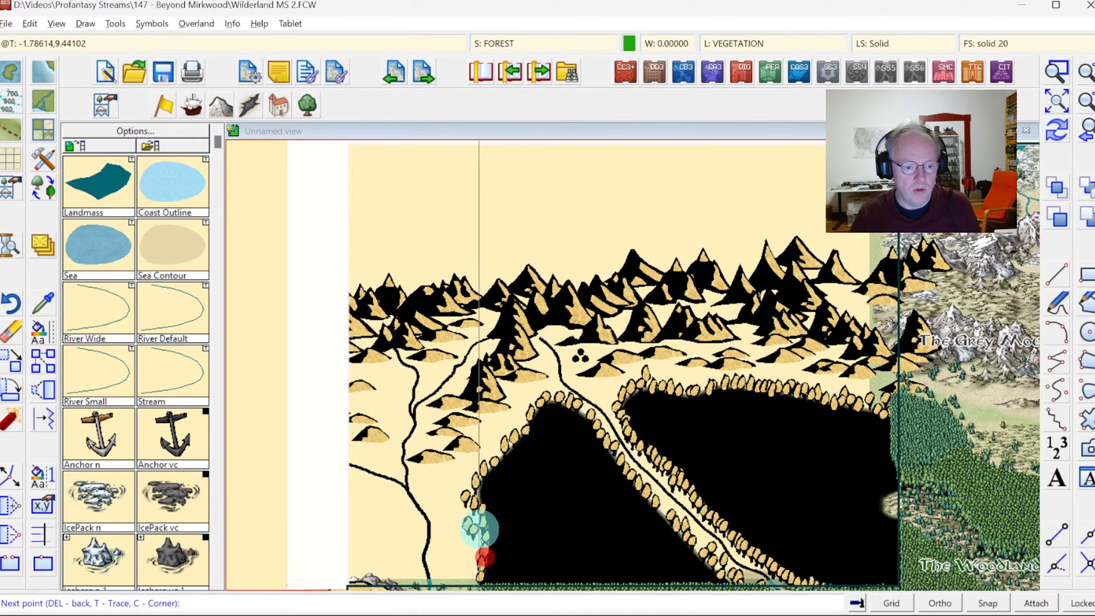
pyautogui.click(473, 518)
pyautogui.click(491, 465)
pyautogui.click(515, 438)
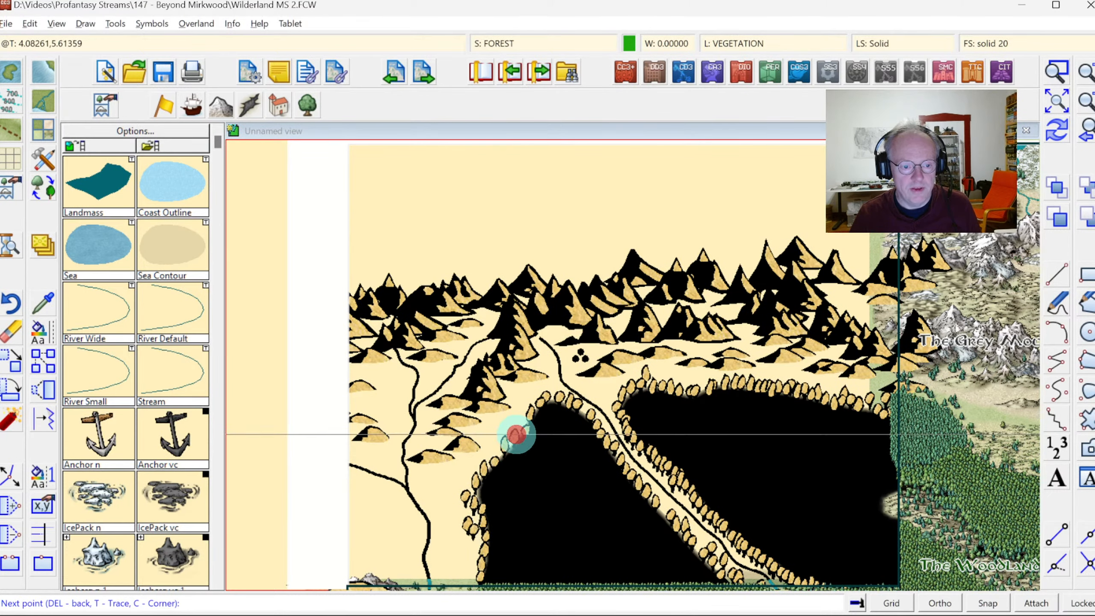
pyautogui.click(520, 416)
pyautogui.click(536, 406)
pyautogui.click(559, 401)
pyautogui.click(604, 396)
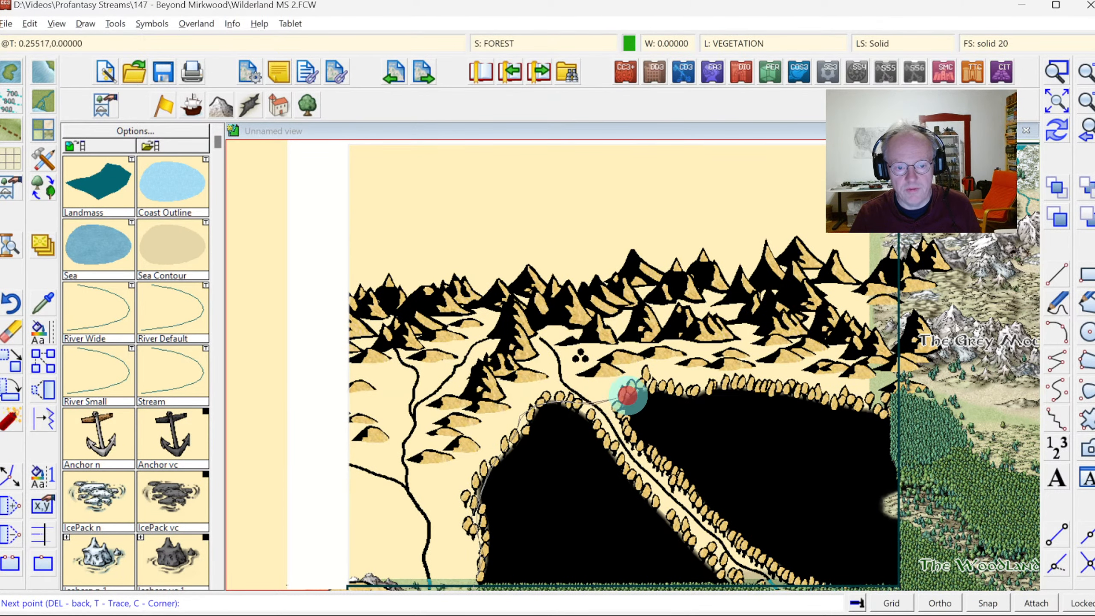
pyautogui.click(640, 391)
pyautogui.click(671, 390)
pyautogui.click(700, 399)
pyautogui.click(728, 391)
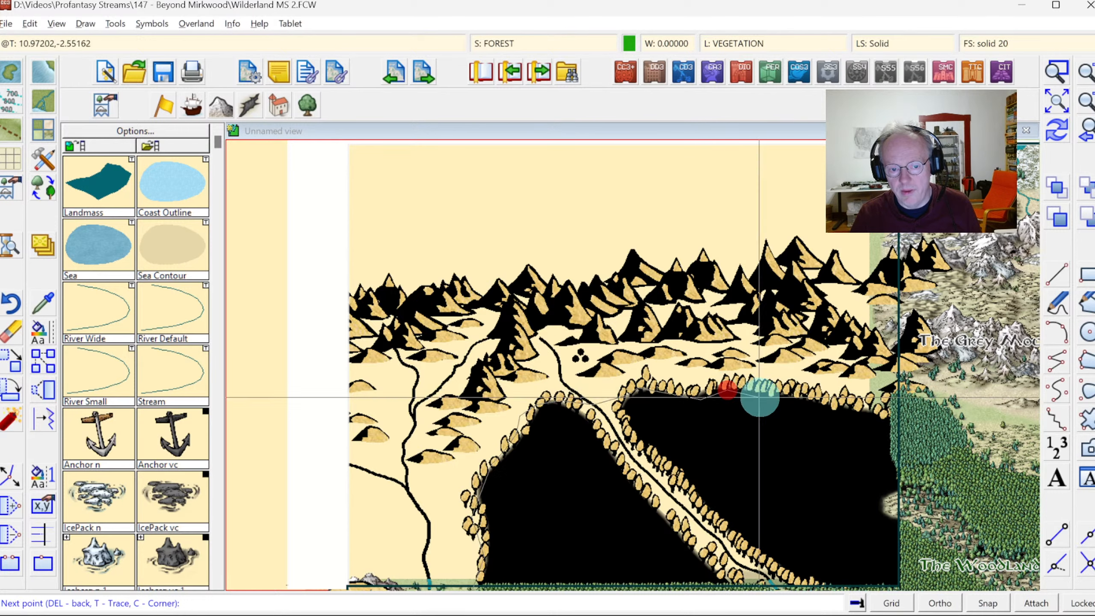
pyautogui.click(822, 403)
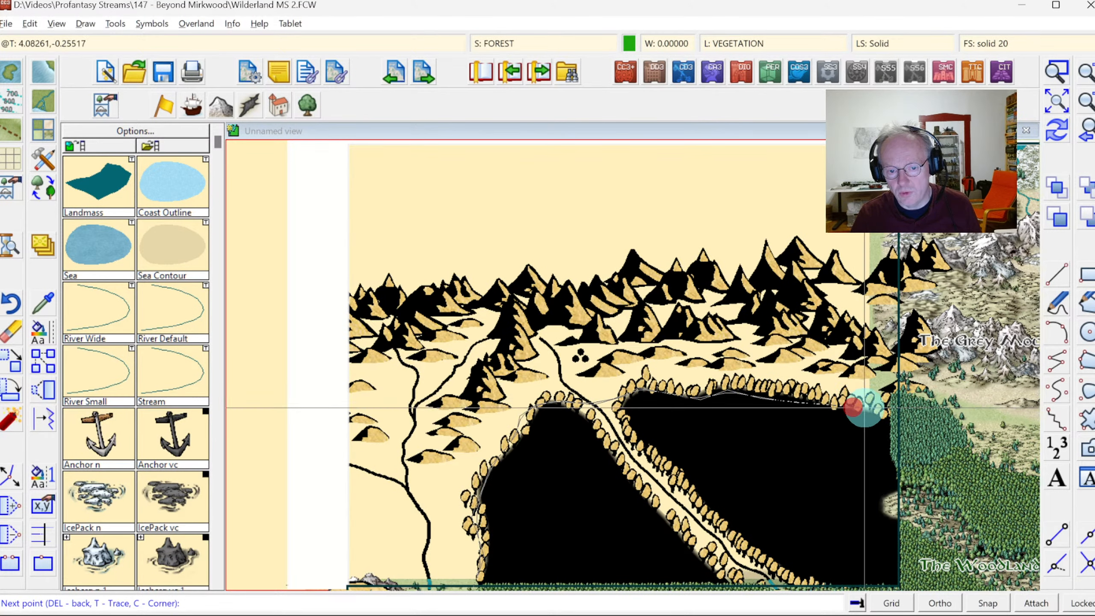
pyautogui.click(880, 400)
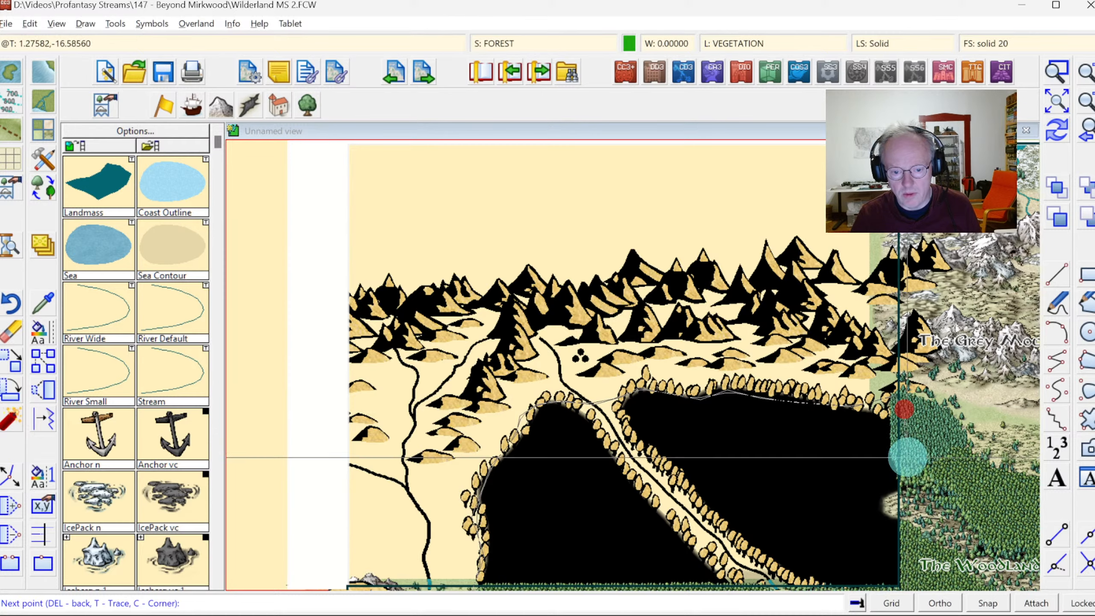
pyautogui.click(903, 456)
pyautogui.click(917, 542)
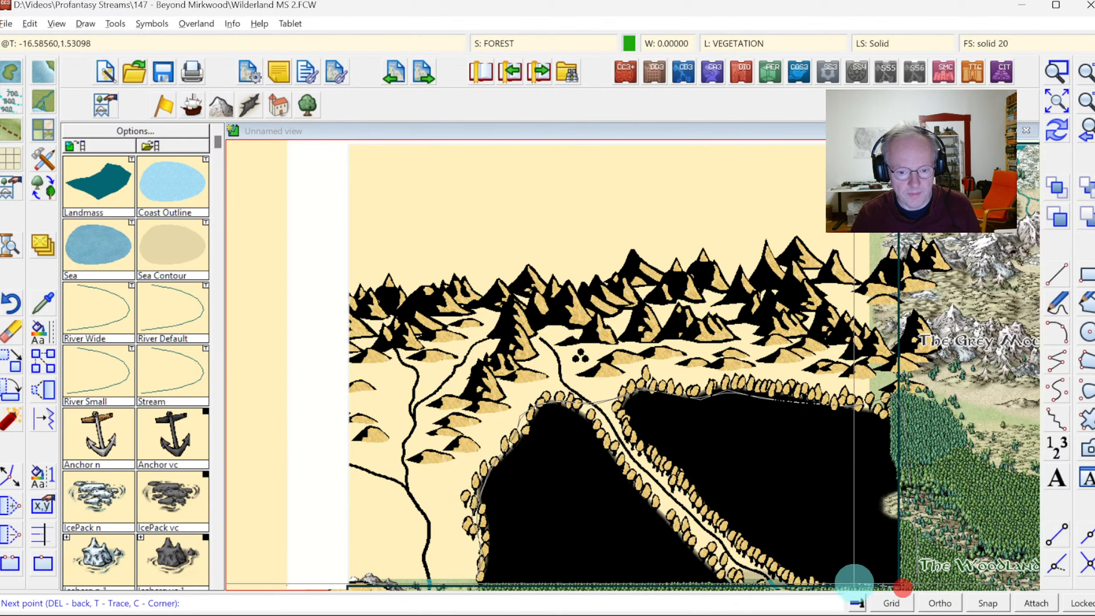
pyautogui.click(839, 587)
pyautogui.click(488, 585)
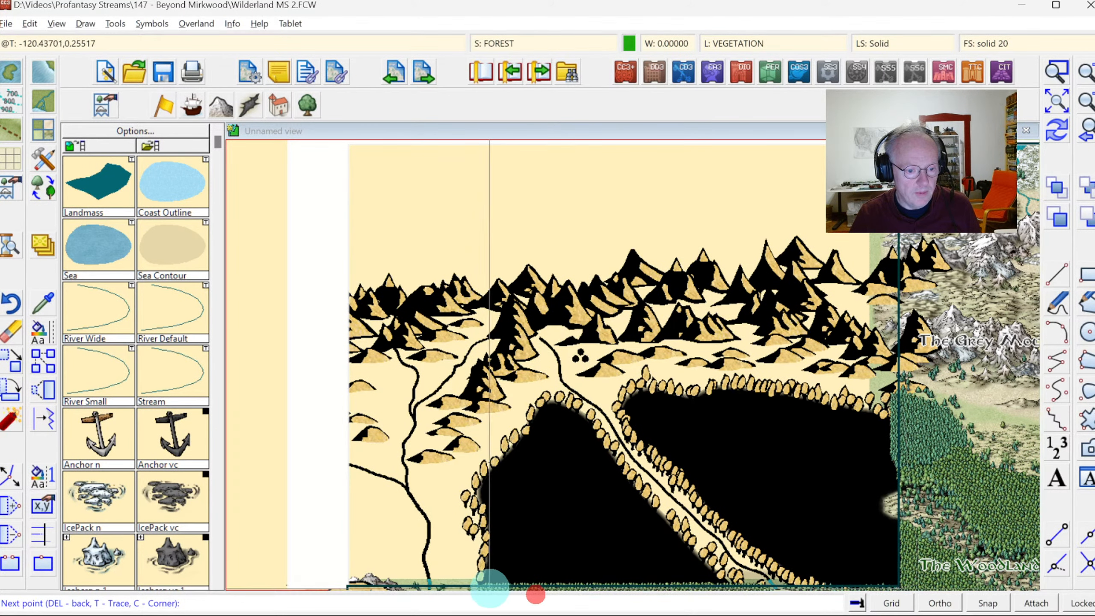
pyautogui.rightClick(839, 465)
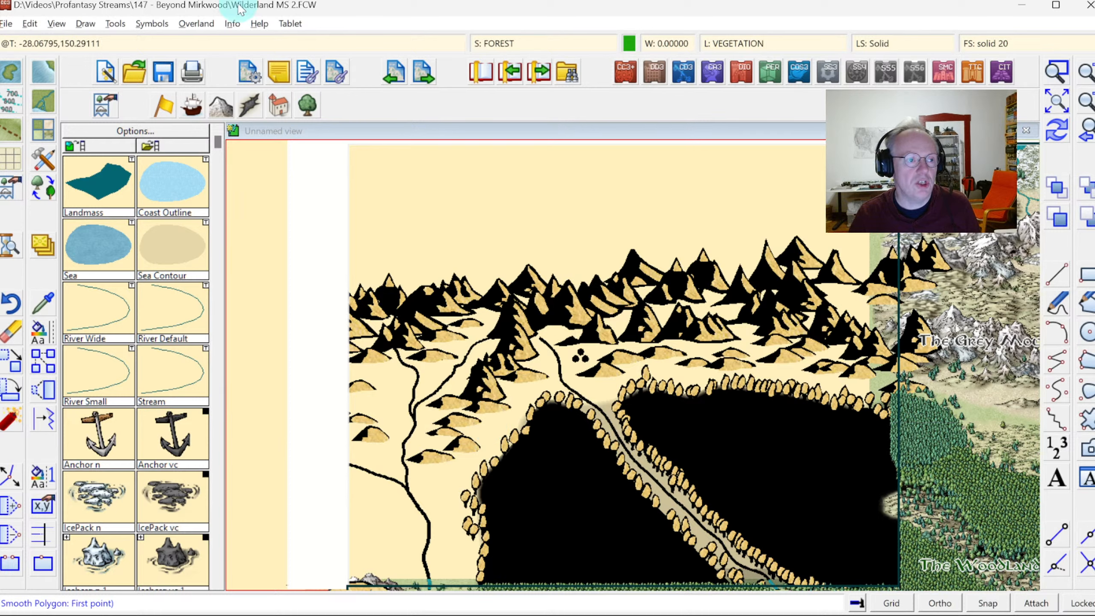
# Delete the CA101 Tree symbols, from Tree 7 through Tree 3, from the map in the Symbol Manager.
pyautogui.click(152, 24)
pyautogui.click(172, 42)
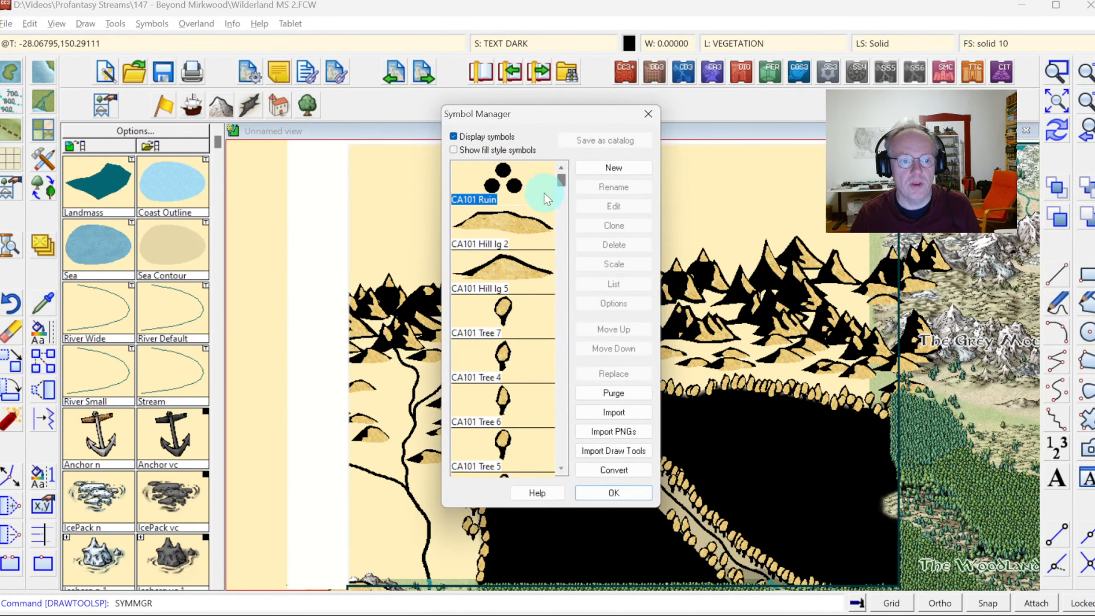
pyautogui.click(502, 311)
pyautogui.moveTo(561, 184)
pyautogui.mouseDown()
pyautogui.moveTo(561, 171)
pyautogui.moveTo(561, 189)
pyautogui.mouseUp()
pyautogui.keyDown('shift'); pyautogui.click(510, 258); pyautogui.keyUp('shift')
pyautogui.click(625, 245)
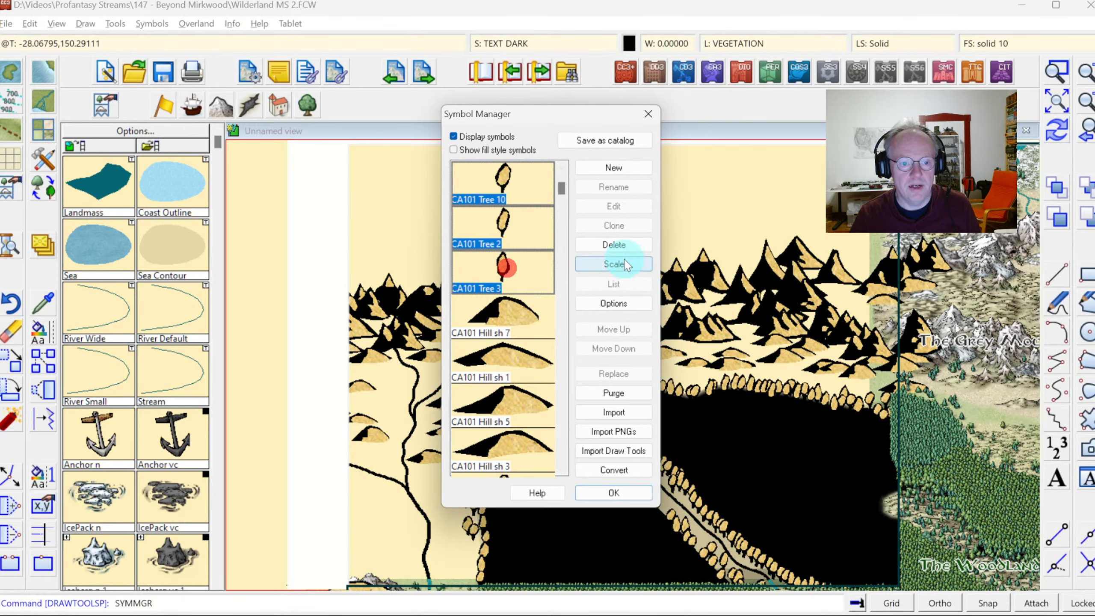
pyautogui.click(942, 615)
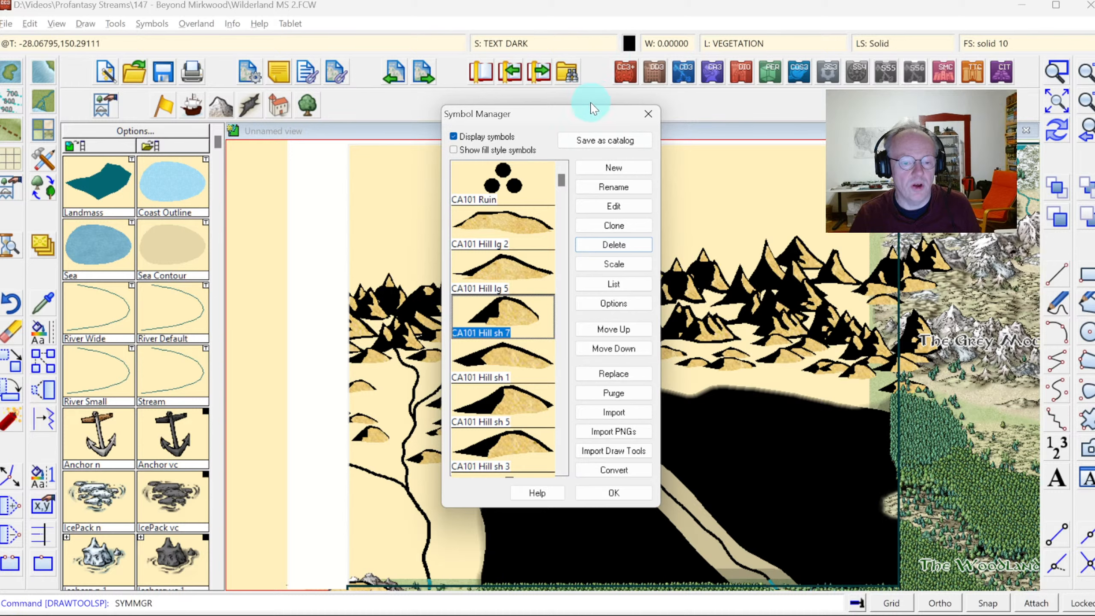
pyautogui.click(614, 493)
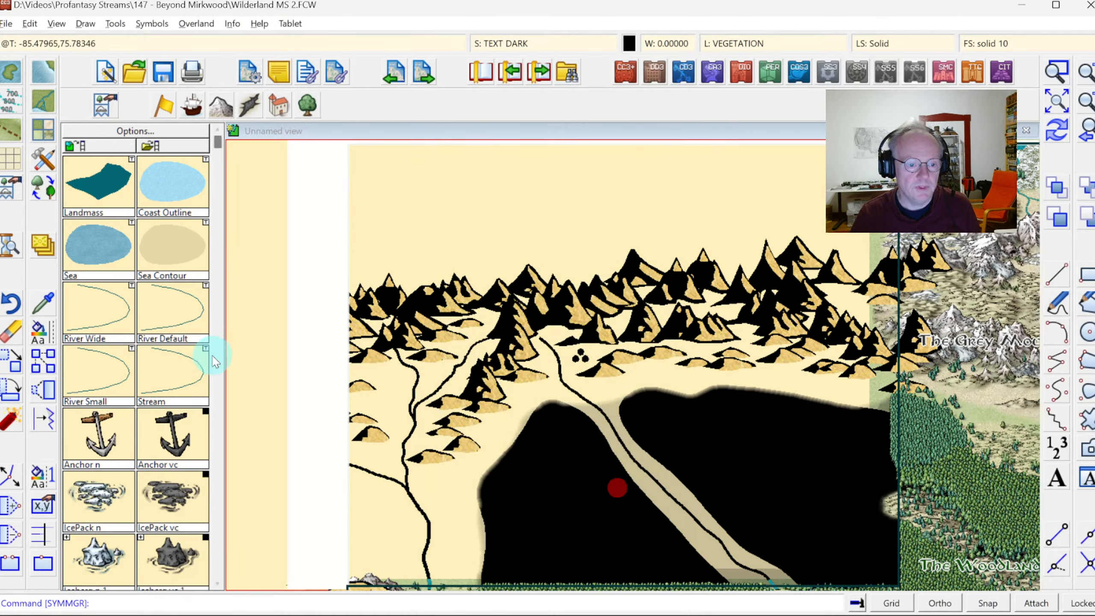
# Move the two black forest areas a short distance north, over the hills.
pyautogui.click(16, 328)
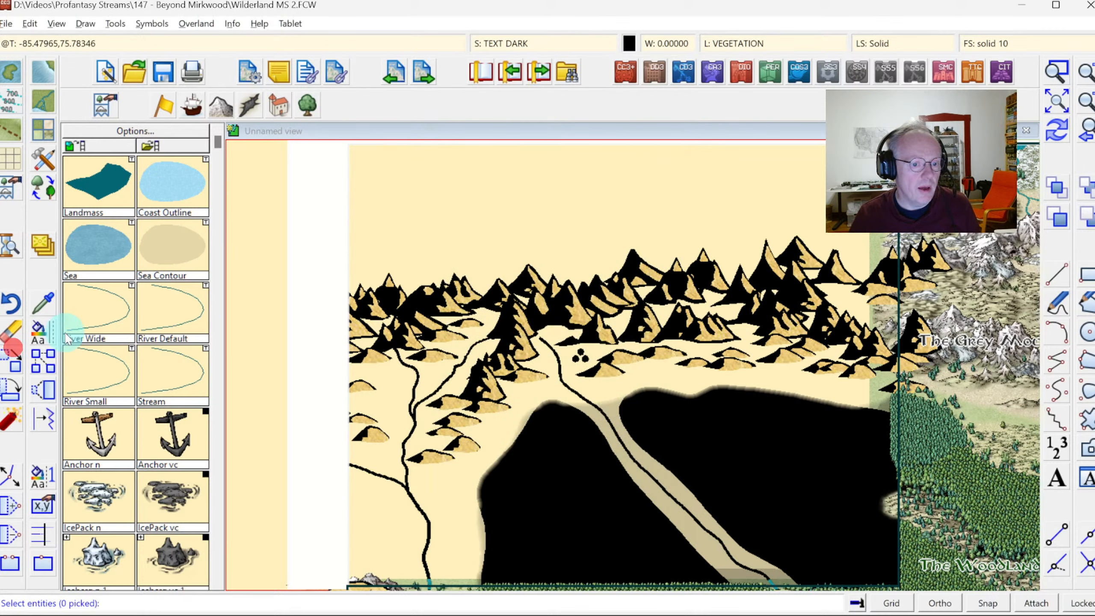
pyautogui.click(528, 424)
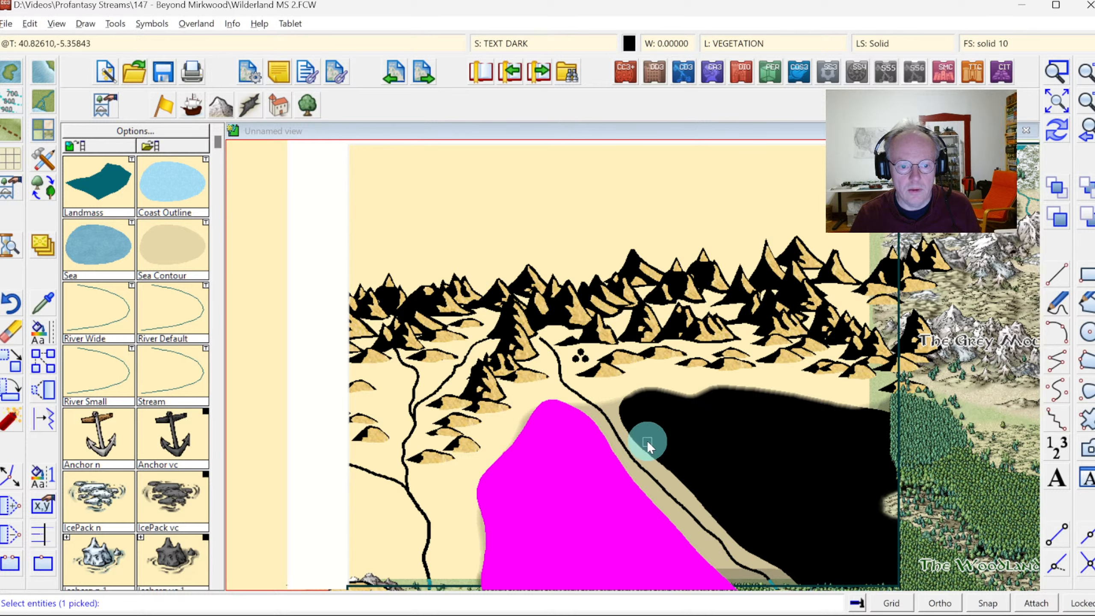
pyautogui.click(647, 442)
pyautogui.rightClick(667, 319)
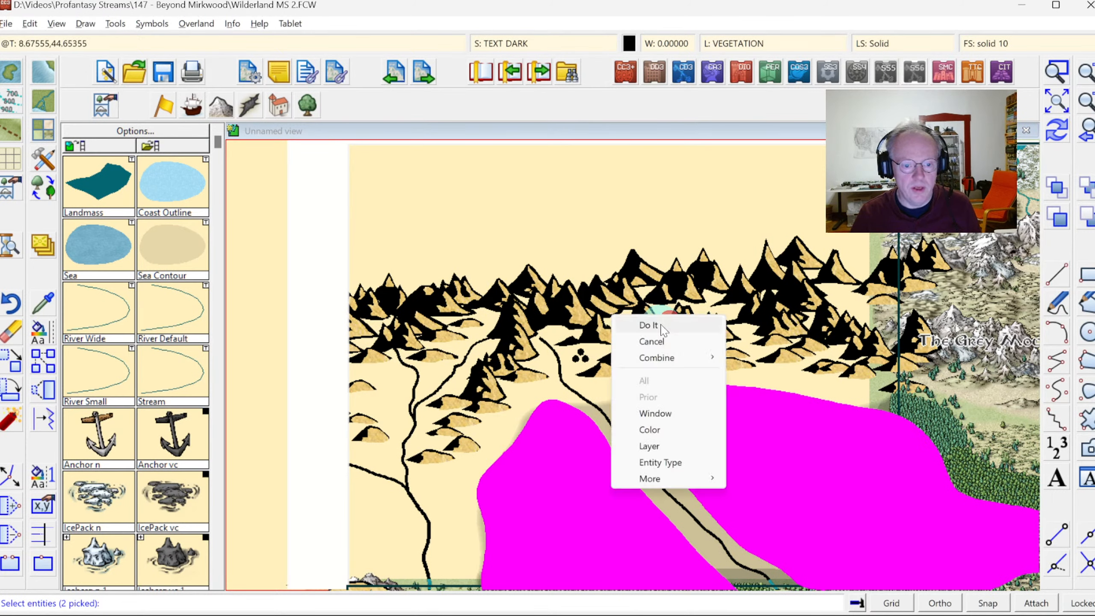
pyautogui.click(661, 326)
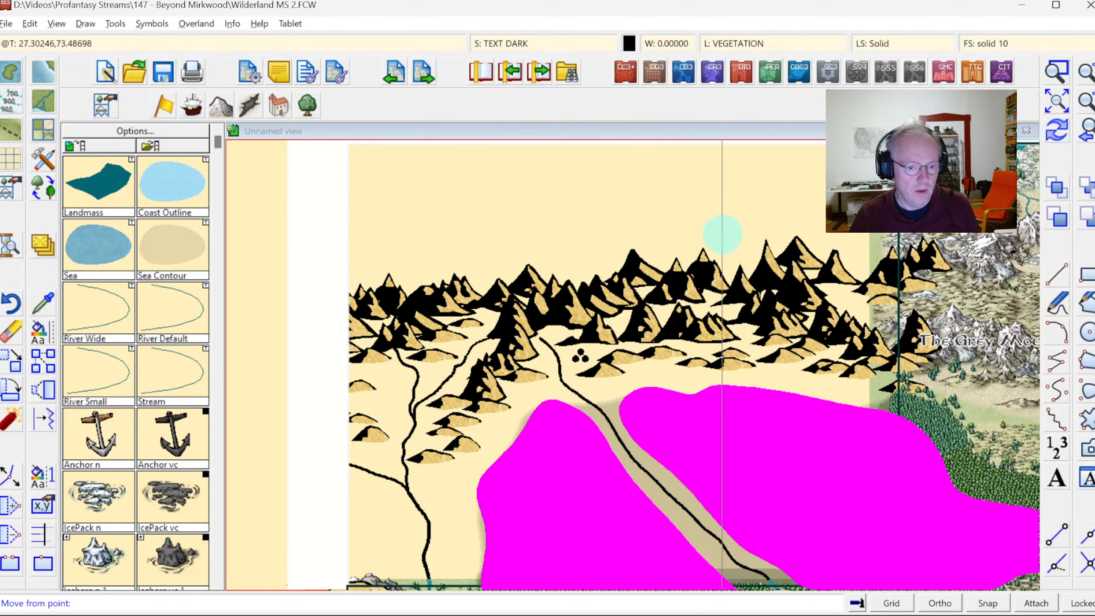
pyautogui.click(659, 414)
pyautogui.click(656, 348)
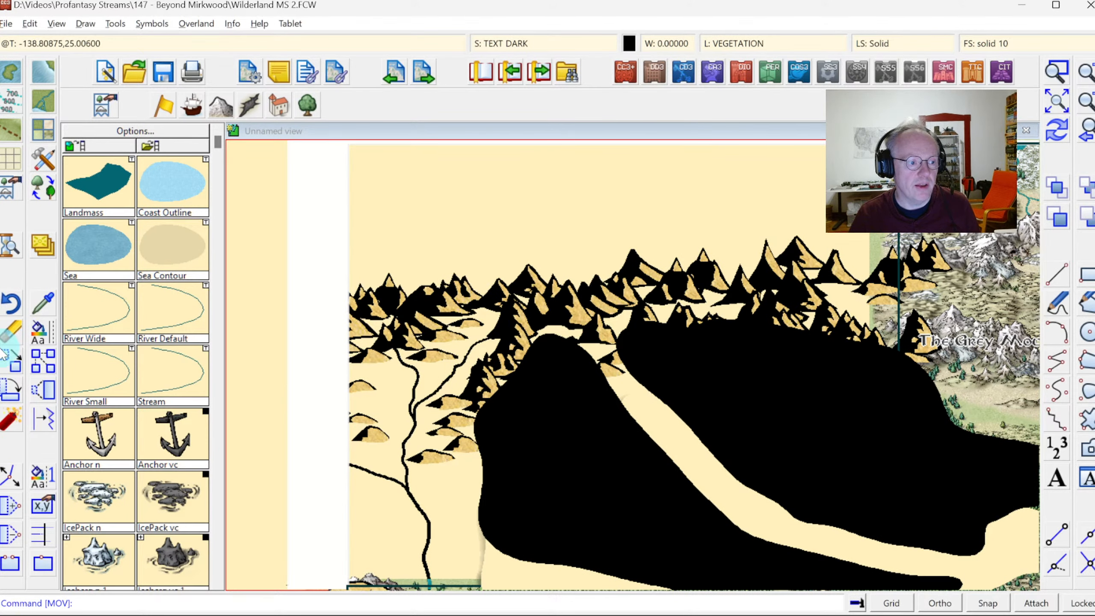
# Erase the two previously selected black forest areas and redraw the map.
pyautogui.click(10, 337)
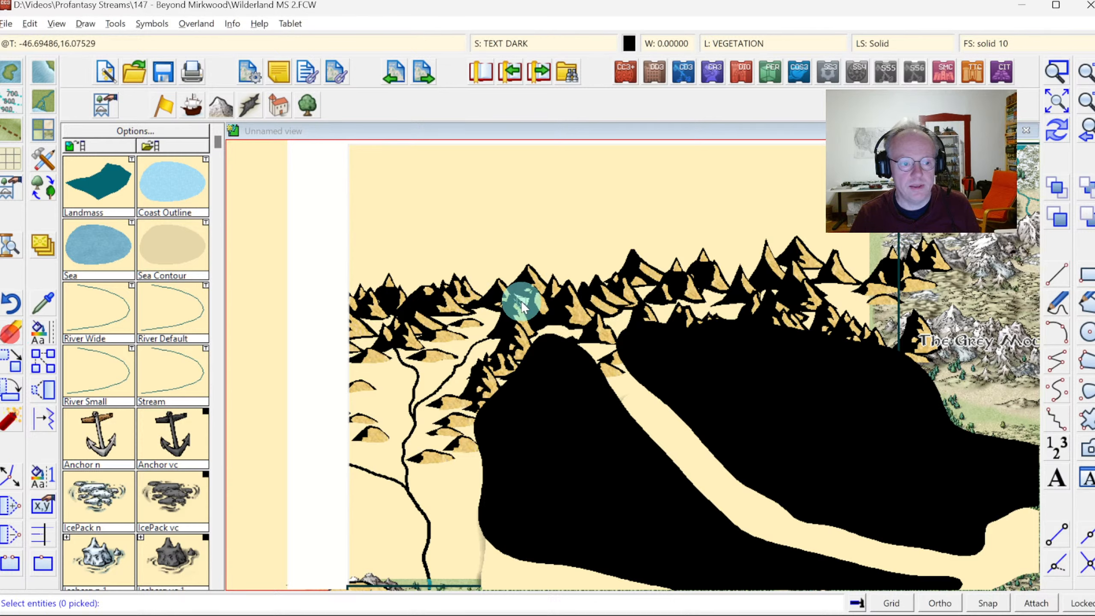
pyautogui.rightClick(471, 294)
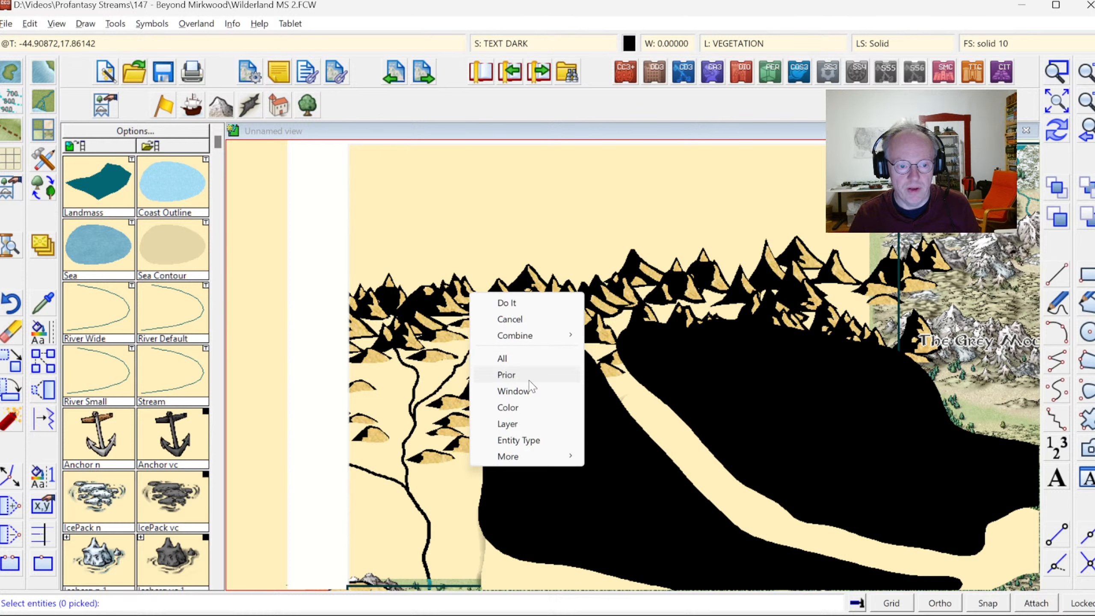
pyautogui.click(529, 379)
pyautogui.rightClick(529, 379)
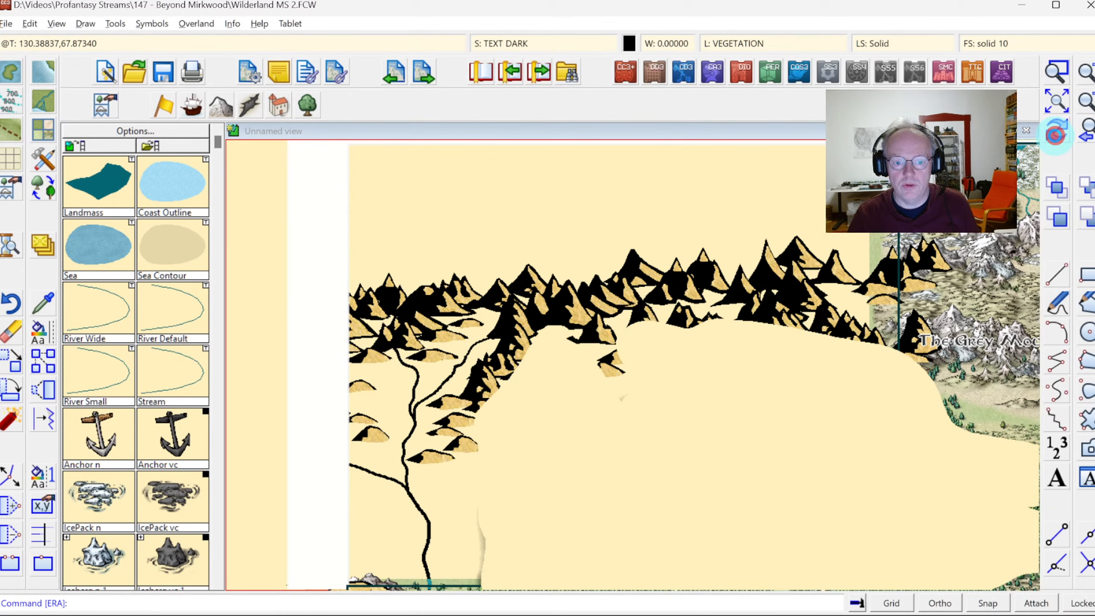
pyautogui.click(1055, 135)
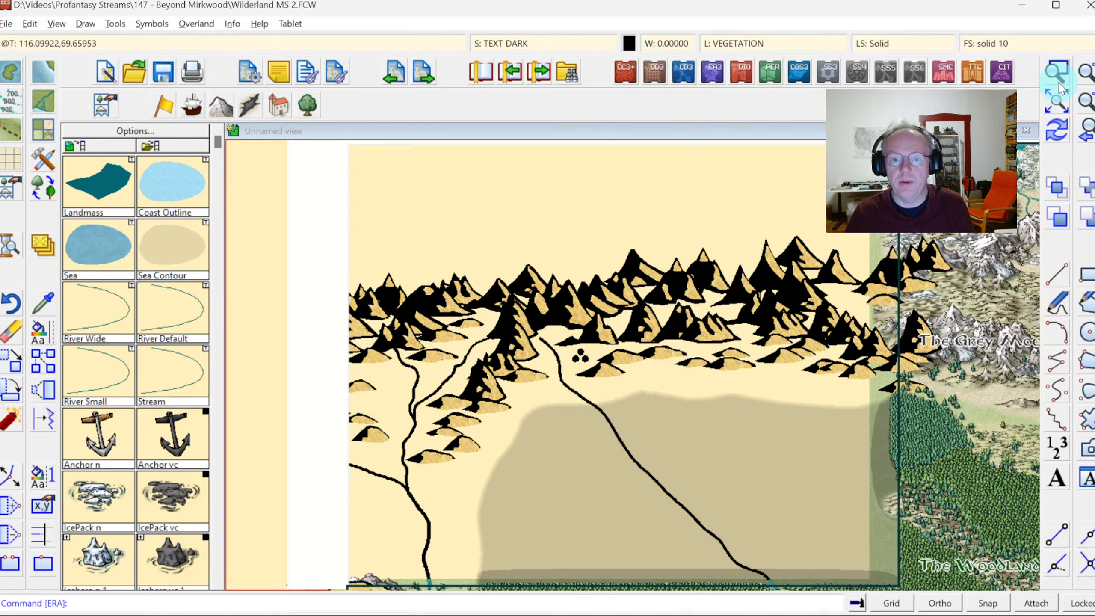
# Examine the border between the unfinished northwestern section and the finished region around the Grey Mountains and the Withered Heath.
pyautogui.click(1054, 68)
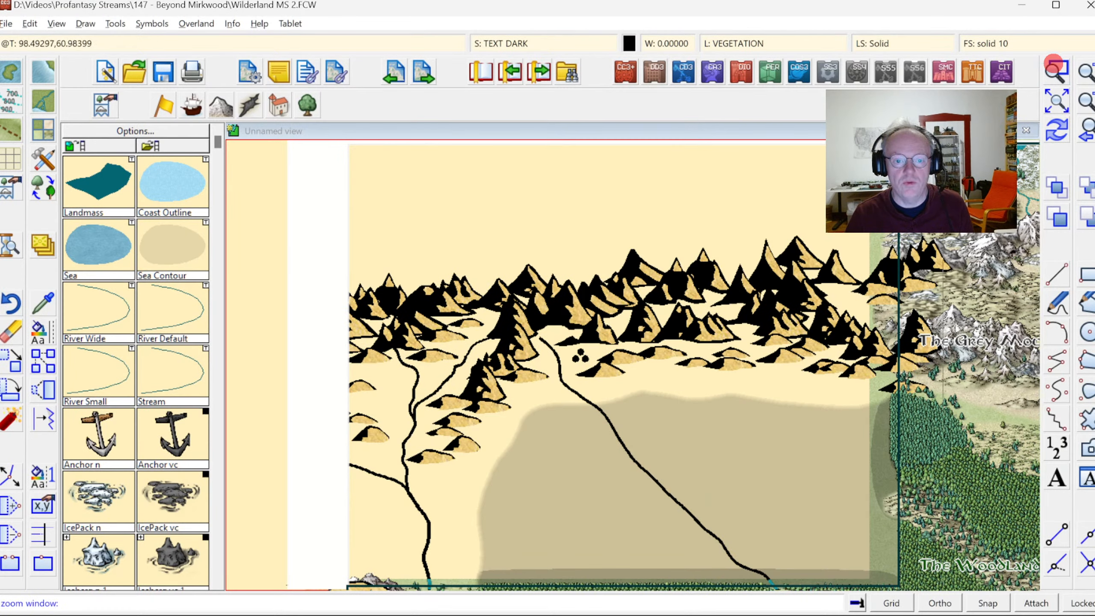
pyautogui.click(670, 229)
pyautogui.click(952, 417)
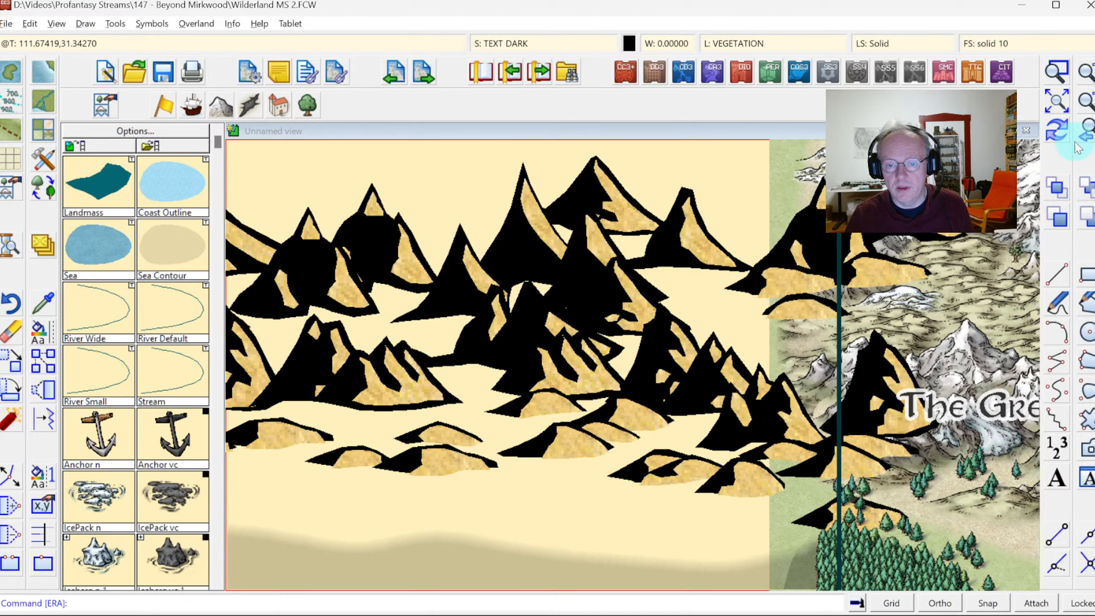
pyautogui.click(1055, 99)
pyautogui.click(1056, 71)
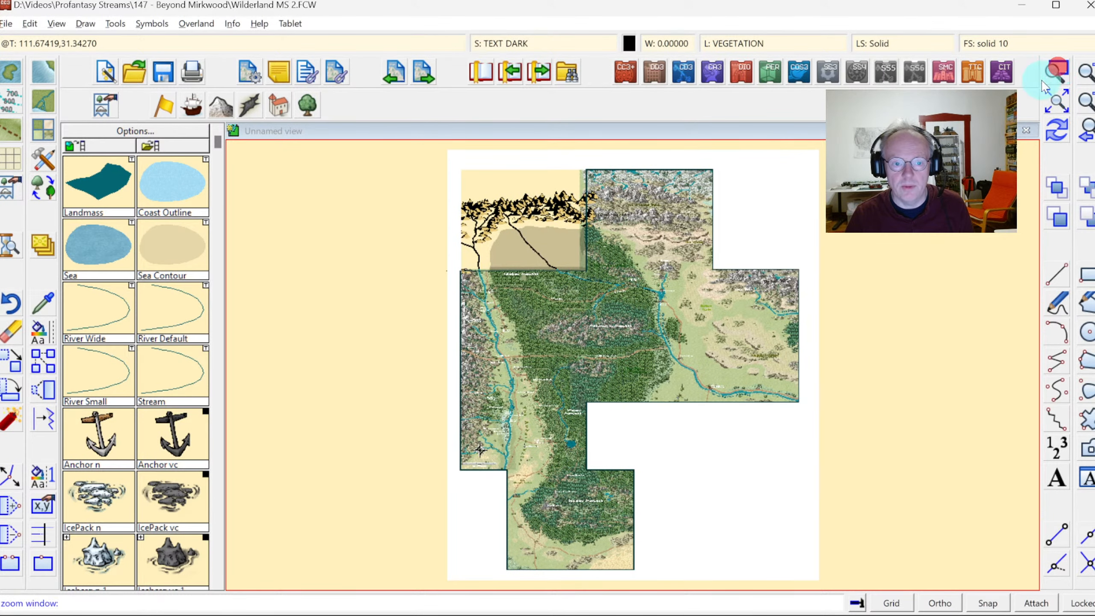
pyautogui.click(573, 162)
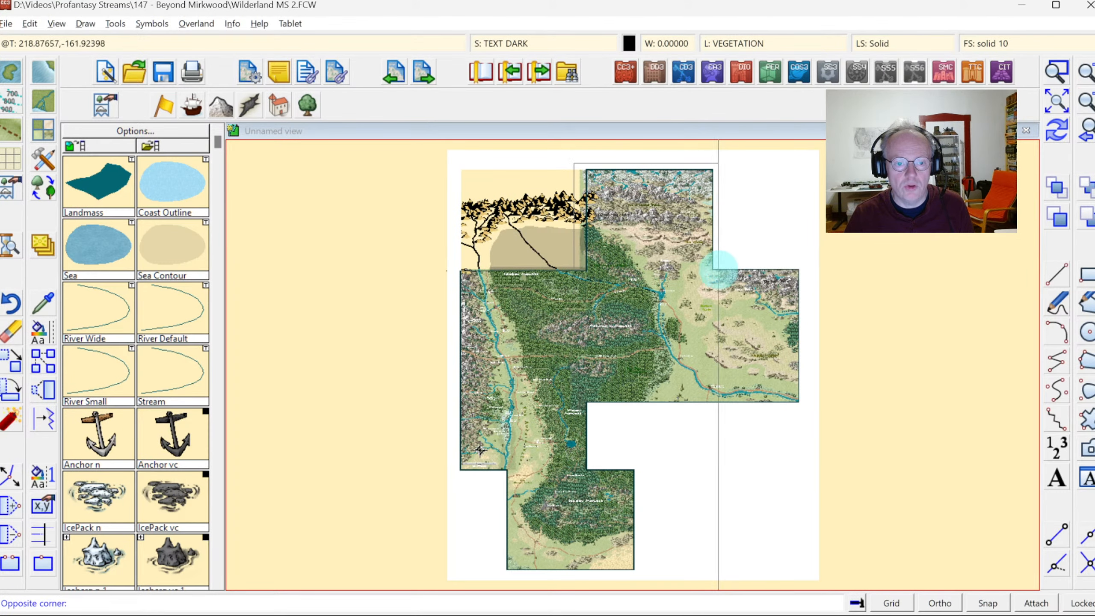
pyautogui.click(716, 269)
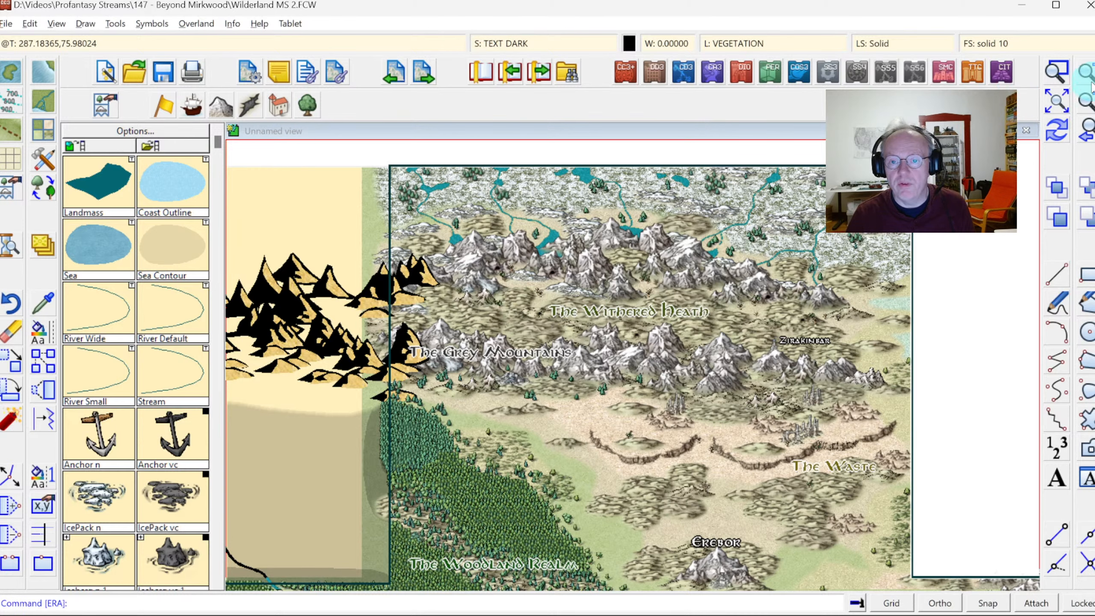
# Erase the black mountains overlapping the finished region near the Grey Mountains, along with the two black hills beneath the southernmost one.
pyautogui.click(1057, 75)
pyautogui.click(277, 237)
pyautogui.click(494, 419)
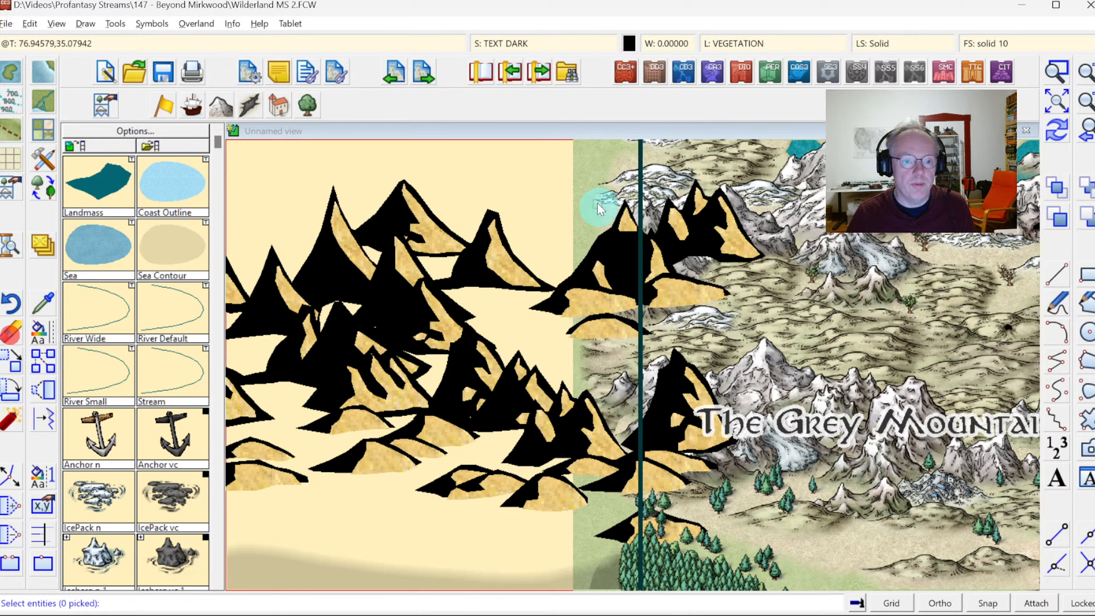
pyautogui.click(616, 219)
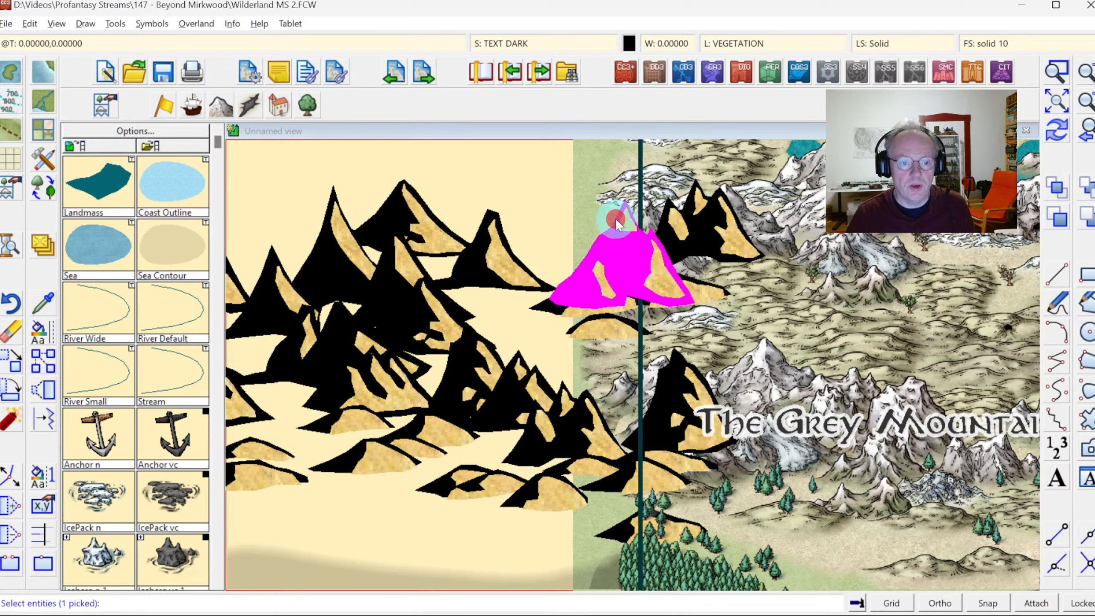
pyautogui.click(740, 227)
pyautogui.click(711, 398)
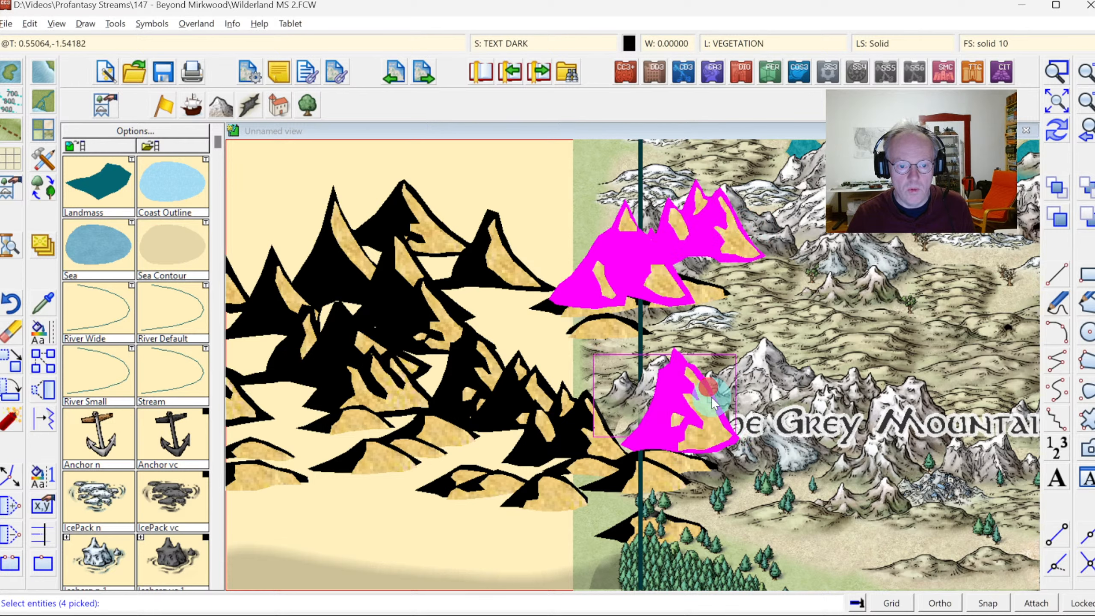
pyautogui.click(705, 461)
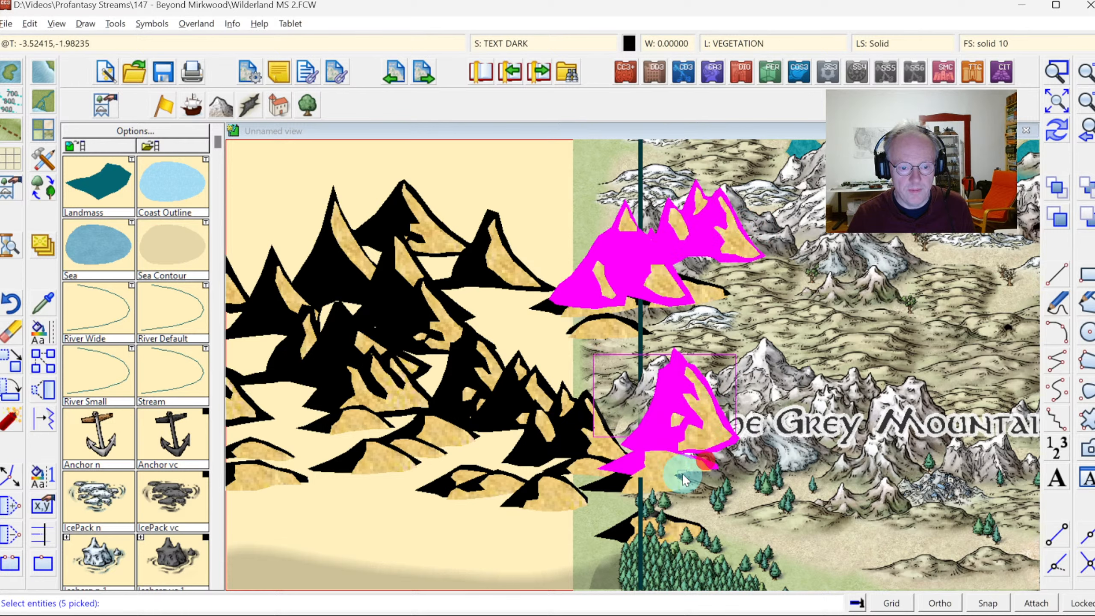
pyautogui.click(690, 487)
pyautogui.rightClick(716, 295)
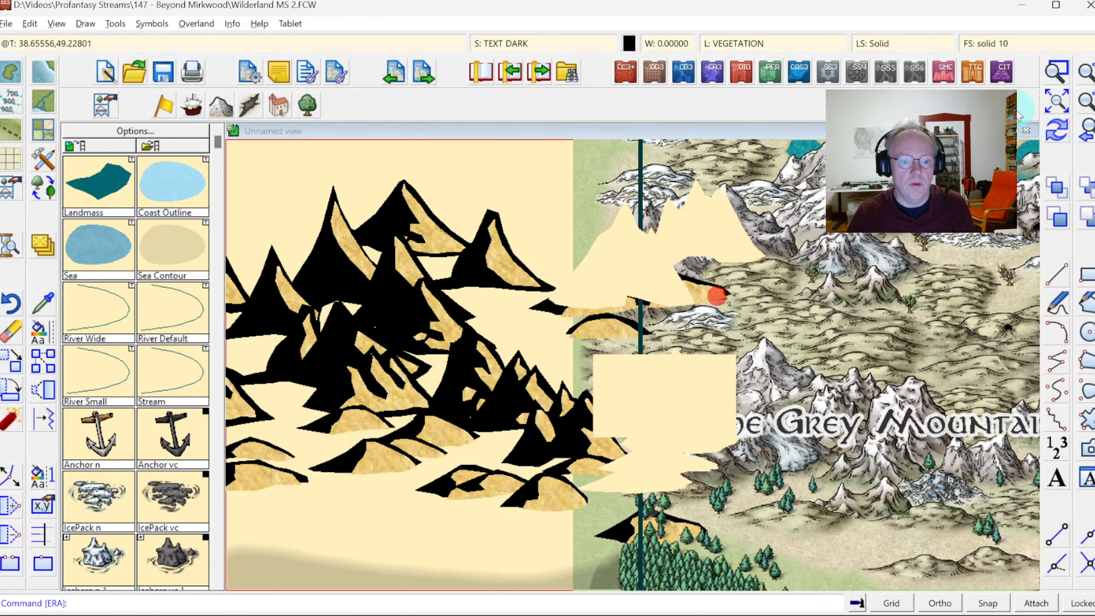
# Try to erase the three black hills straddling the section border northwest of the Grey Mountains label.
pyautogui.rightClick(565, 275)
pyautogui.click(543, 302)
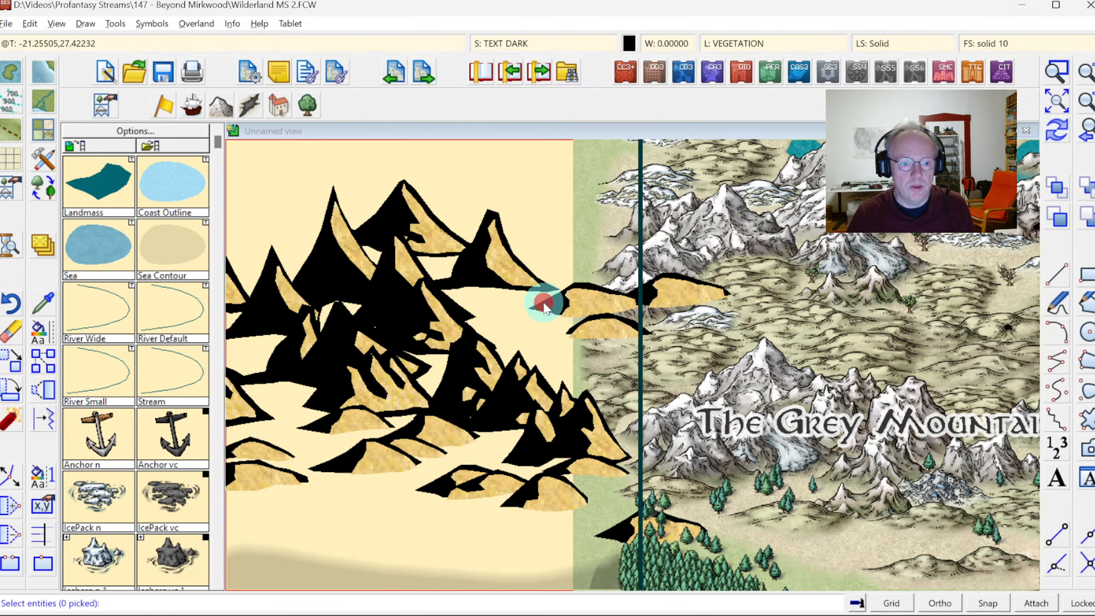
pyautogui.click(627, 321)
pyautogui.click(686, 285)
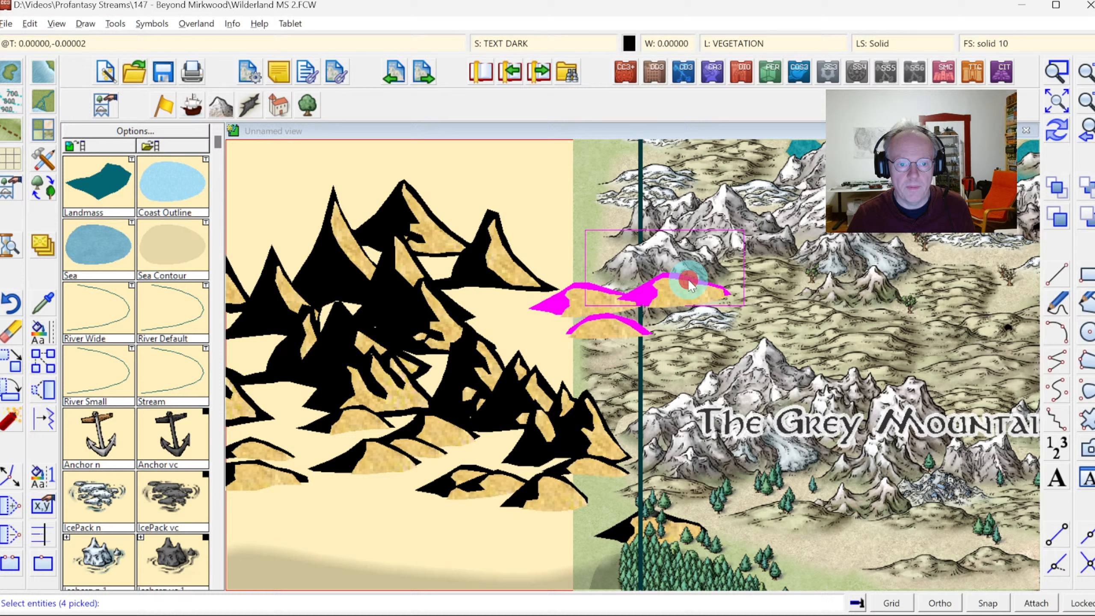
pyautogui.rightClick(793, 300)
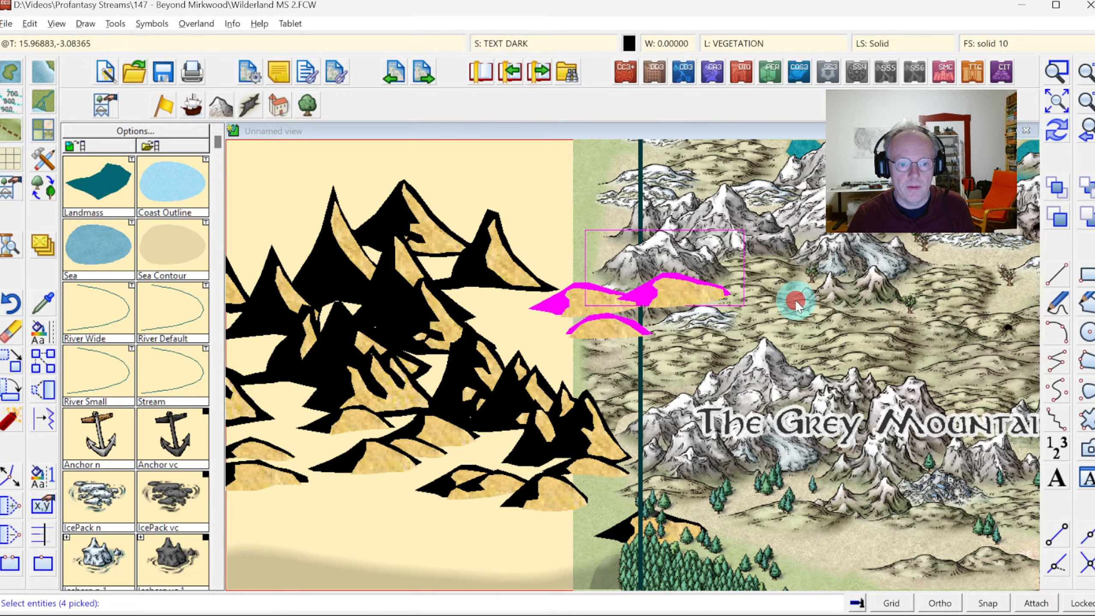
pyautogui.click(1054, 138)
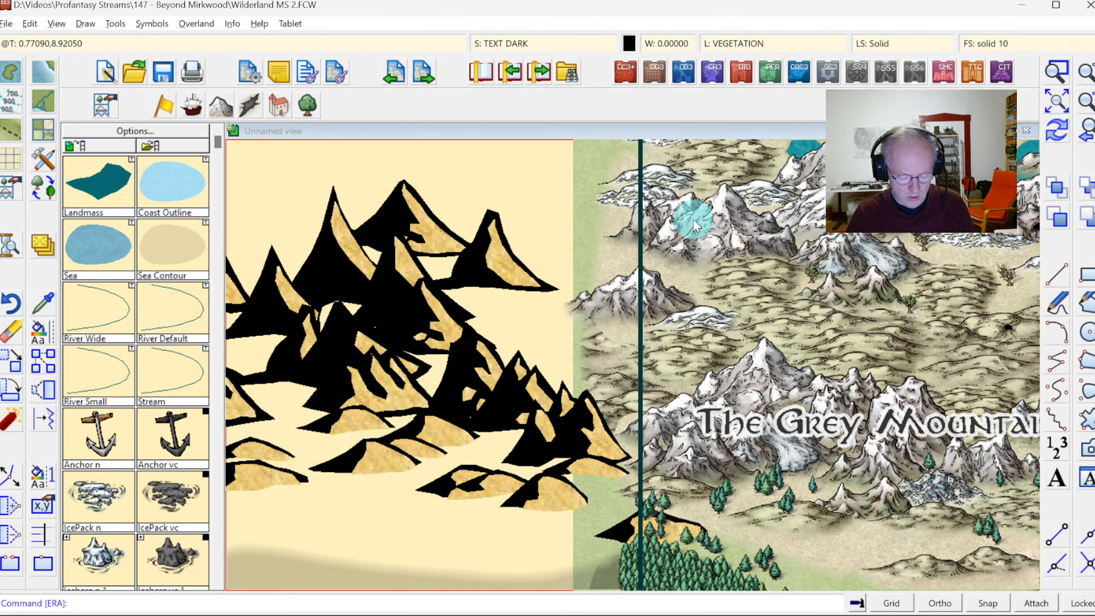
pyautogui.hotkey('ctrl', 'z')
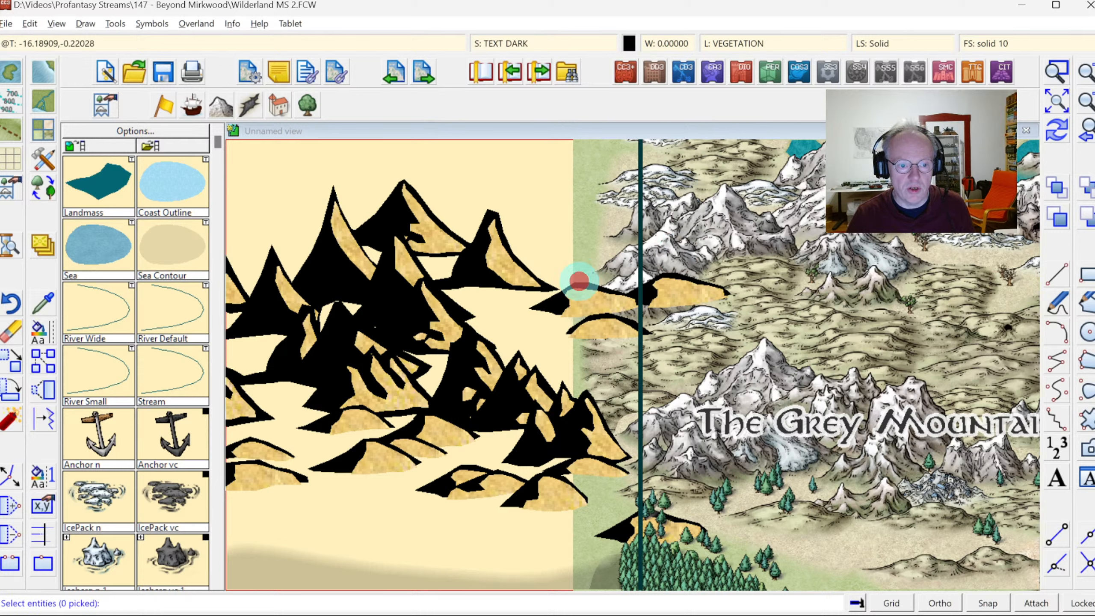
# Erase the three black hills straddling the border, excluding the finished mountain behind them from the selection, and redraw the map.
pyautogui.click(579, 281)
pyautogui.click(713, 281)
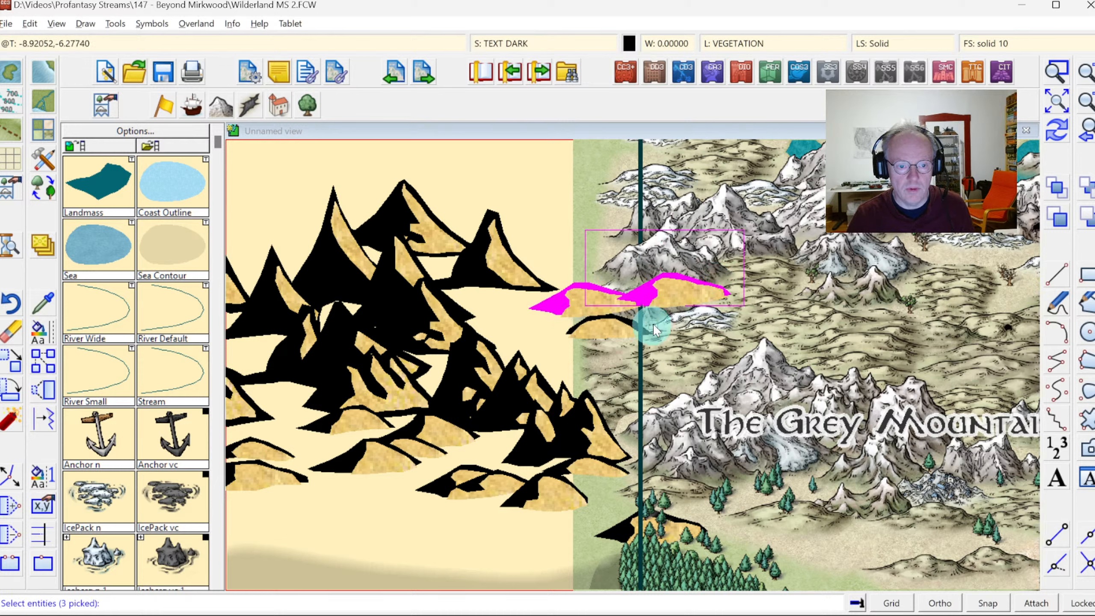
pyautogui.click(630, 320)
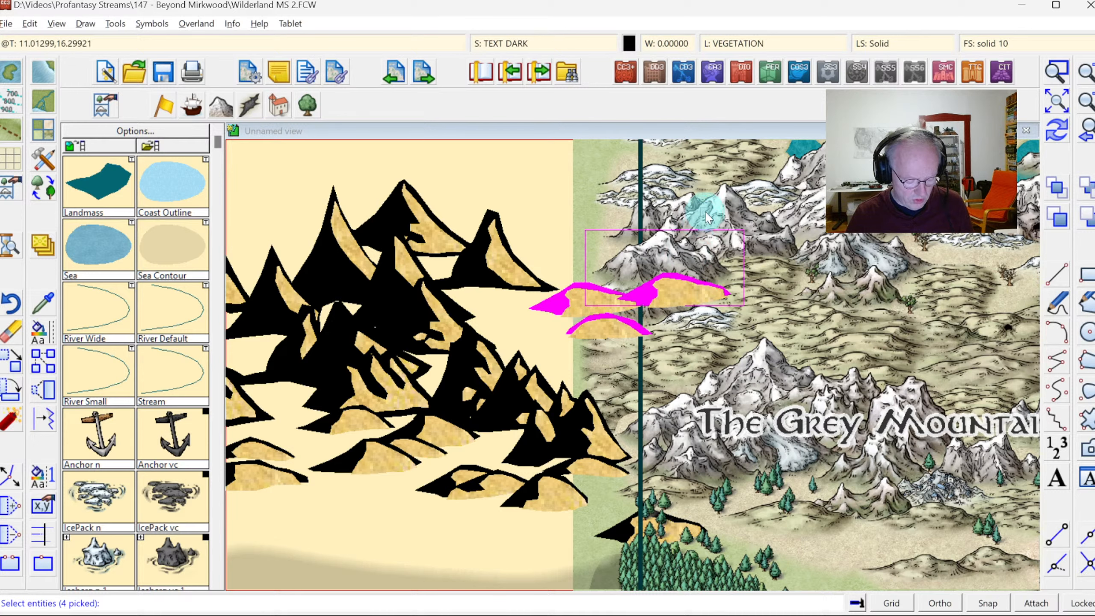
pyautogui.click(655, 233)
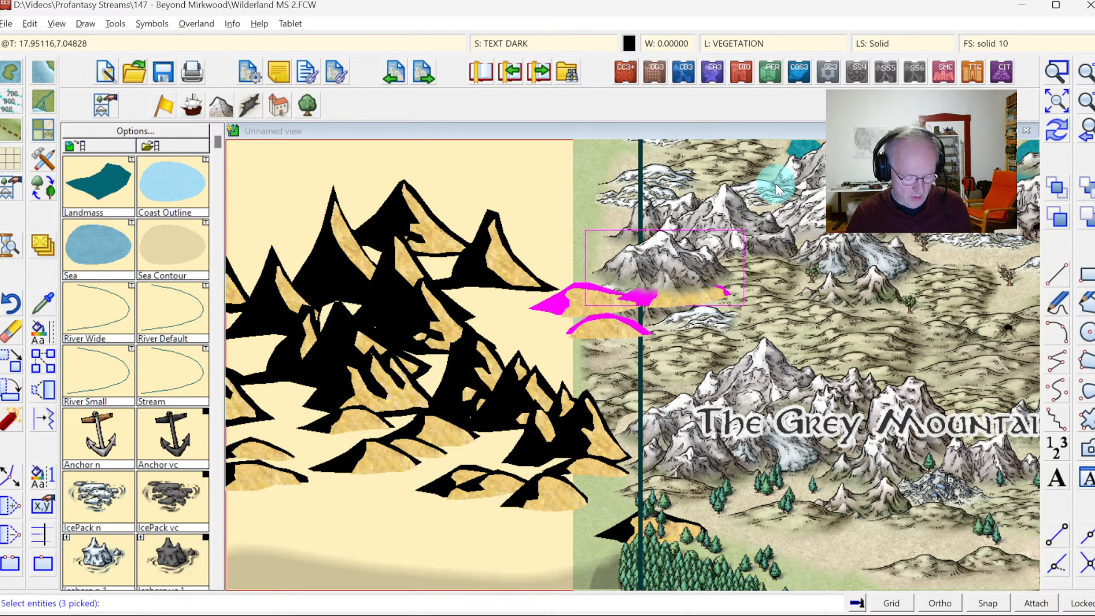
pyautogui.press('d')
pyautogui.click(1086, 130)
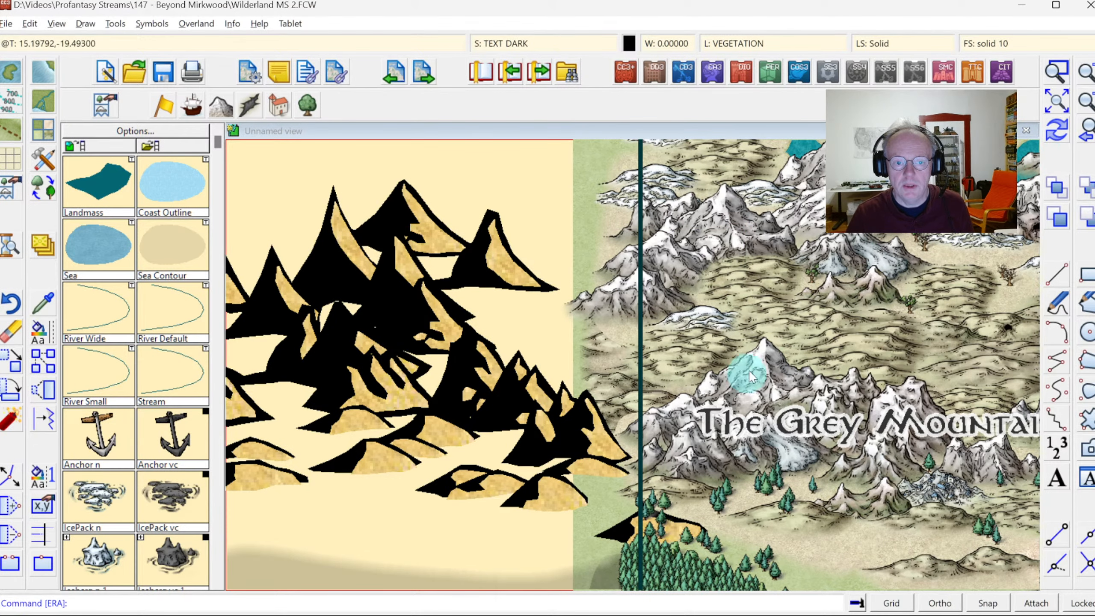
# Frame the black mountain range in the unfinished northwestern section and load the mountain symbol catalog.
pyautogui.click(1085, 101)
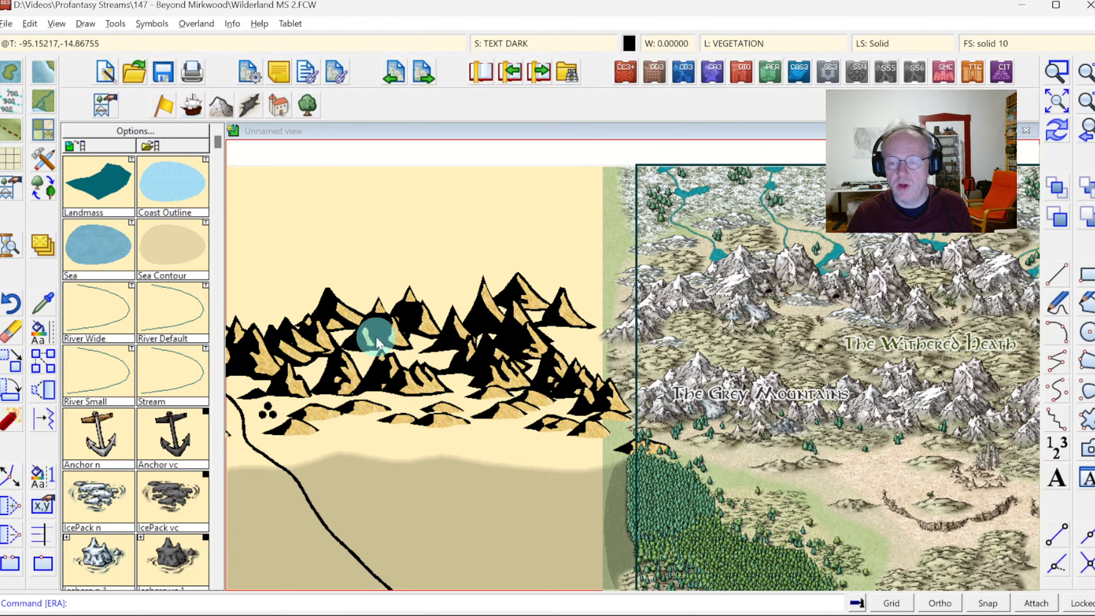
pyautogui.click(1056, 73)
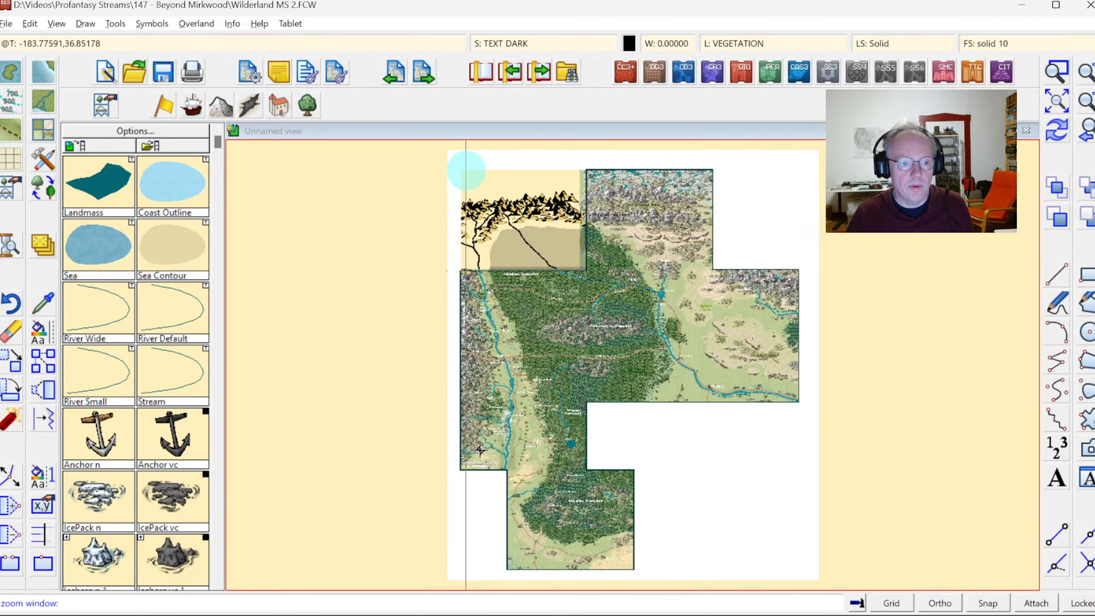
pyautogui.click(463, 174)
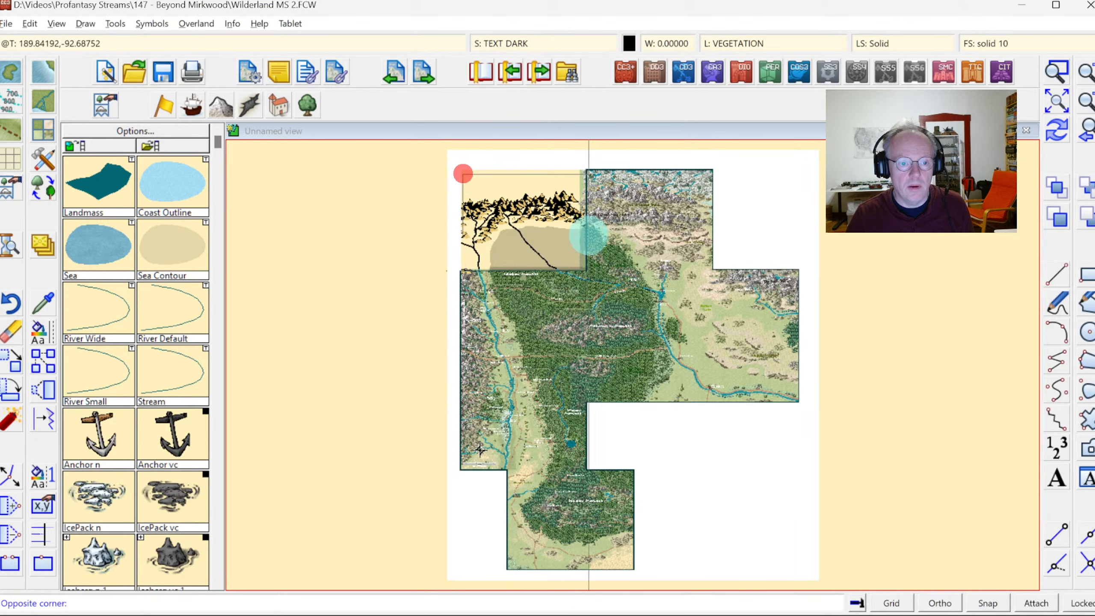
pyautogui.click(587, 243)
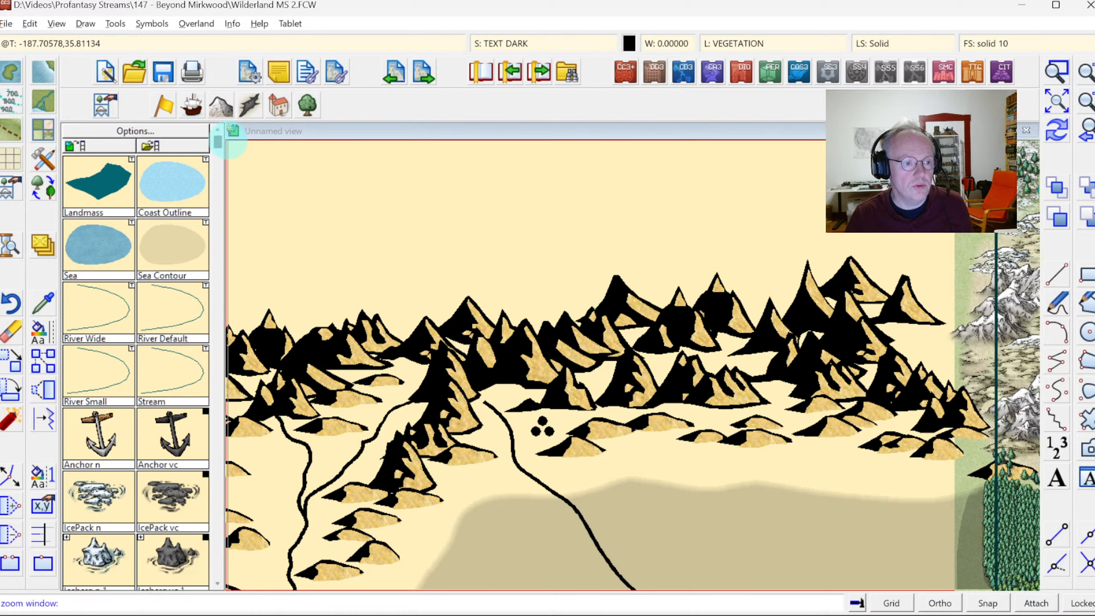
pyautogui.rightClick(308, 200)
pyautogui.click(217, 111)
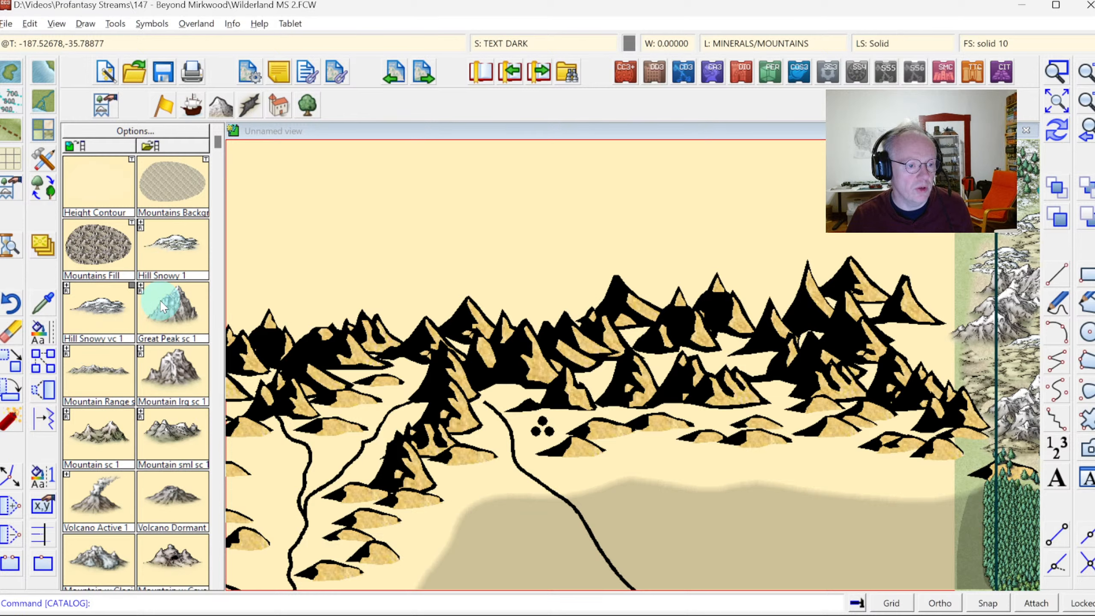
# Examine the mountain and hill symbols in the catalog, including the Mountain lrg sc and Great Peak sc variants.
pyautogui.click(141, 351)
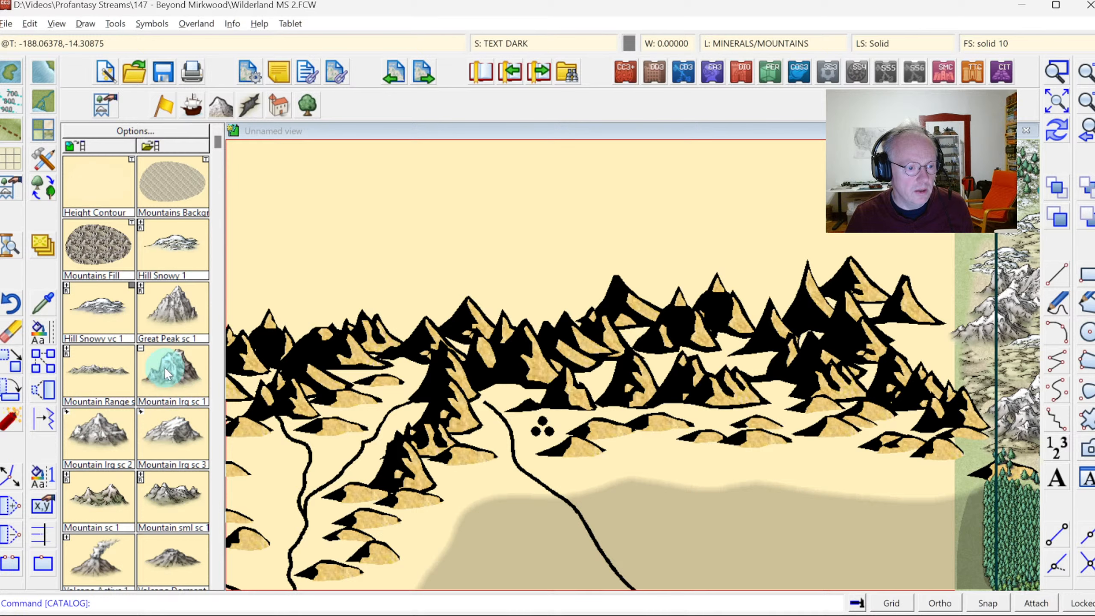
pyautogui.click(142, 288)
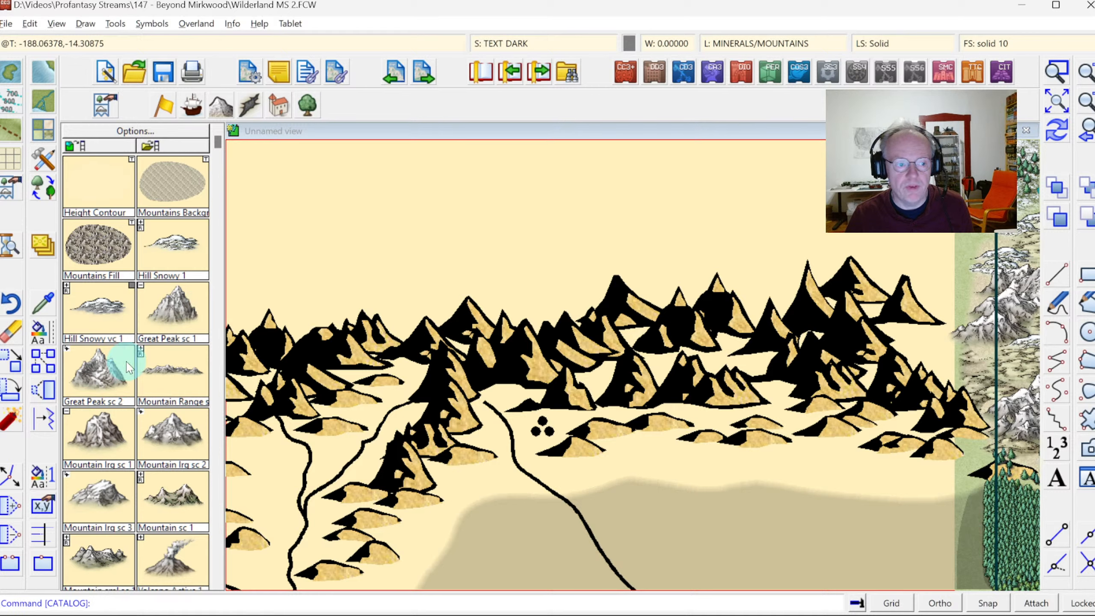
pyautogui.click(141, 286)
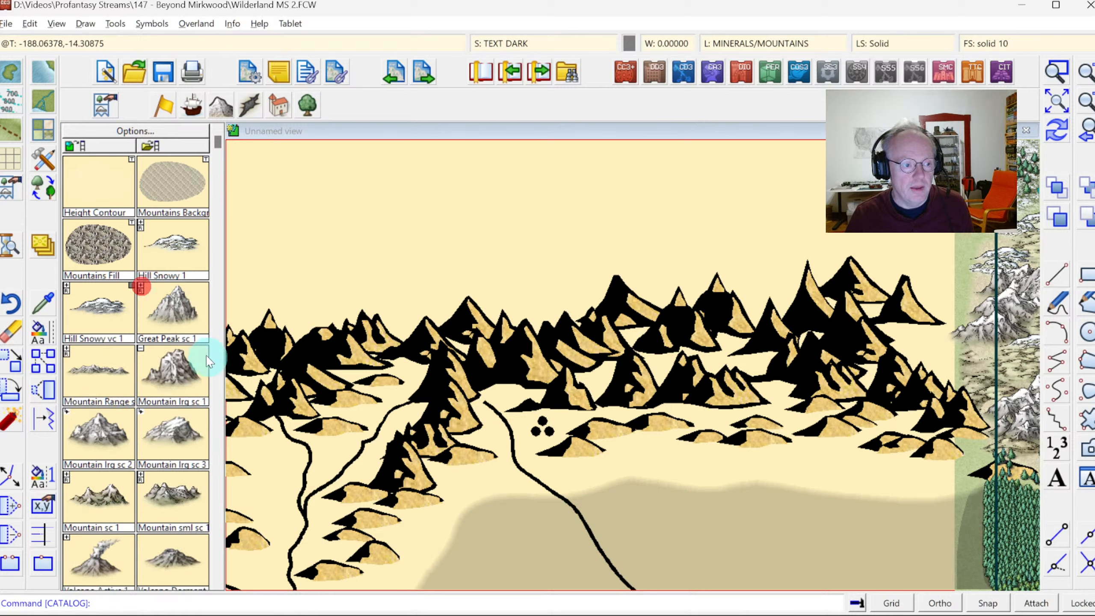
pyautogui.click(220, 394)
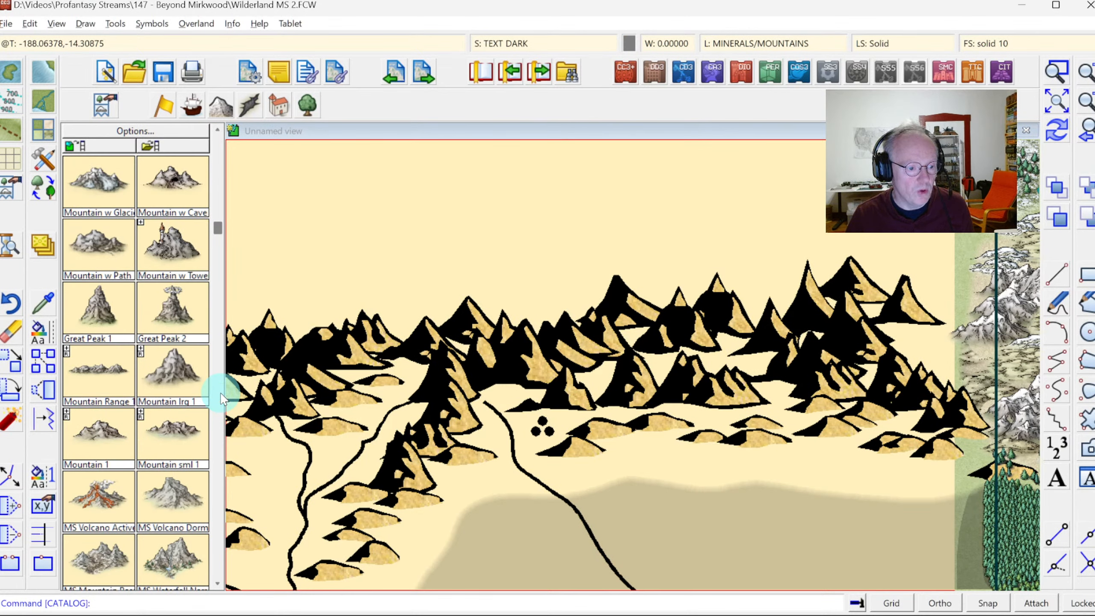
pyautogui.click(220, 394)
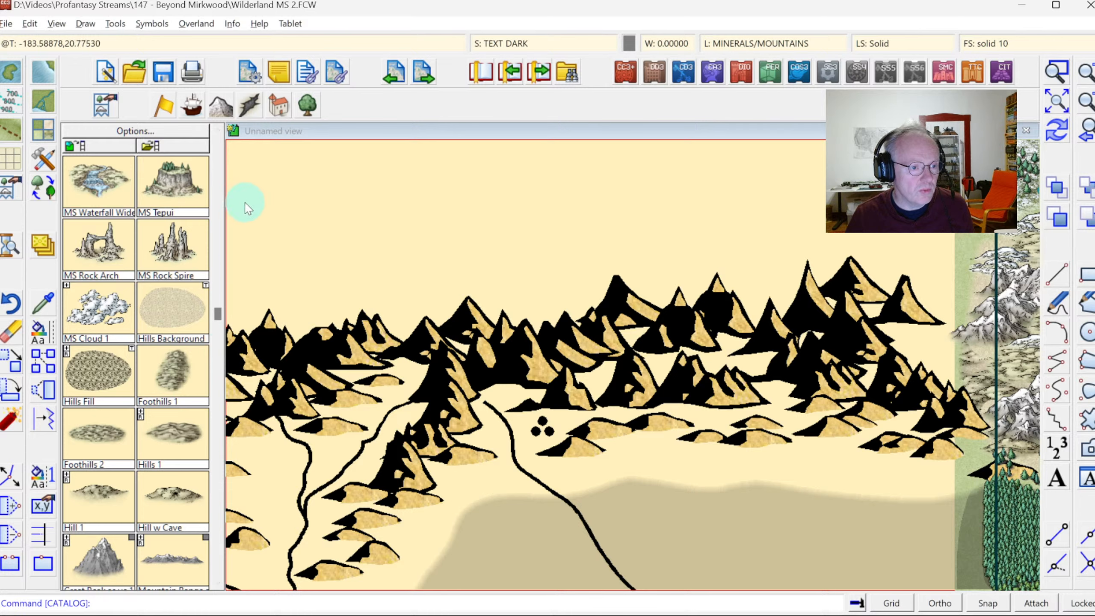
# Review the catalog's remaining mountain symbols, from the volcano and plain variants back to the snow-capped sc variants at the start.
pyautogui.click(219, 130)
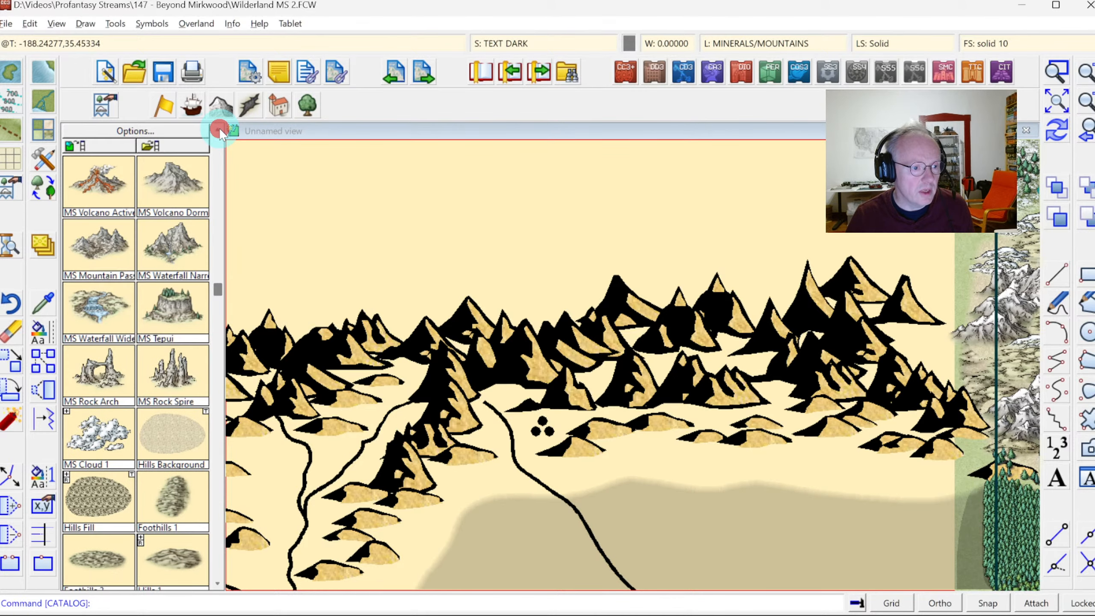
pyautogui.click(219, 129)
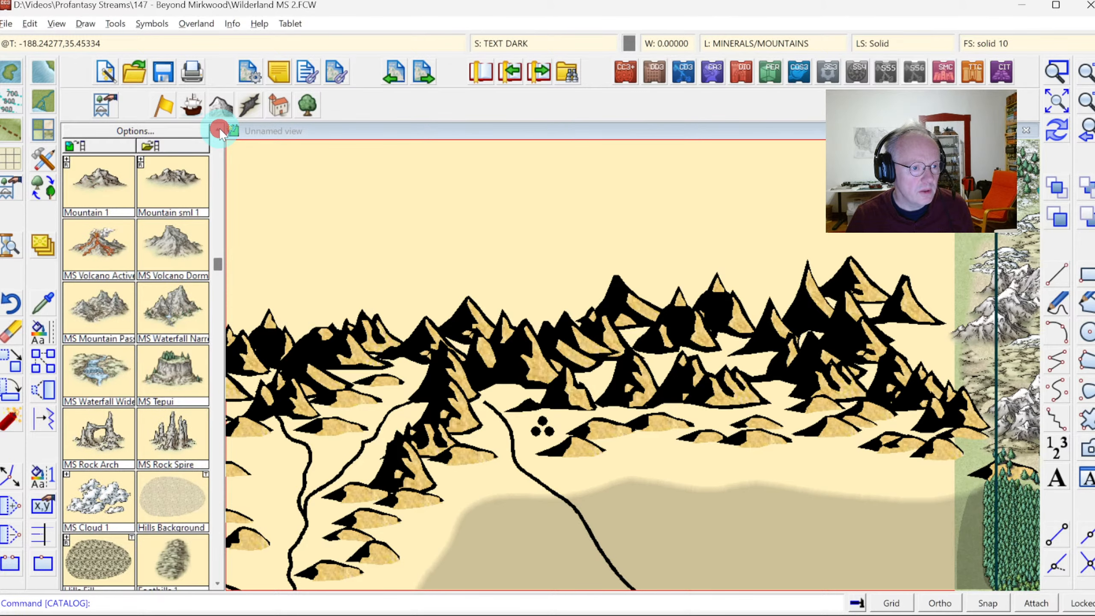
pyautogui.click(219, 129)
pyautogui.click(219, 130)
pyautogui.click(219, 129)
pyautogui.click(219, 129)
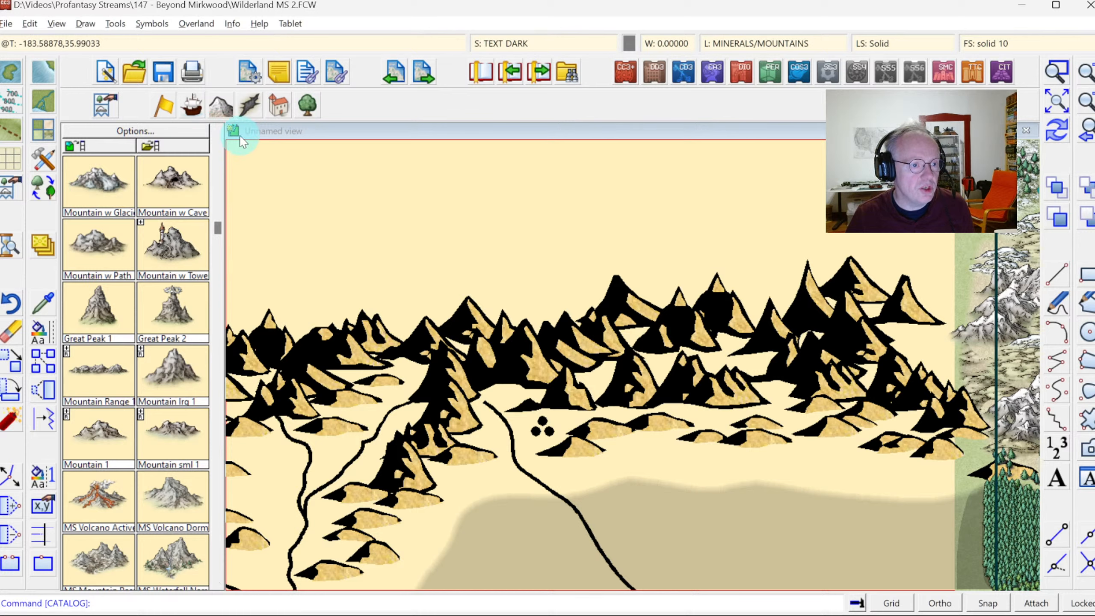
pyautogui.click(219, 130)
pyautogui.click(219, 130)
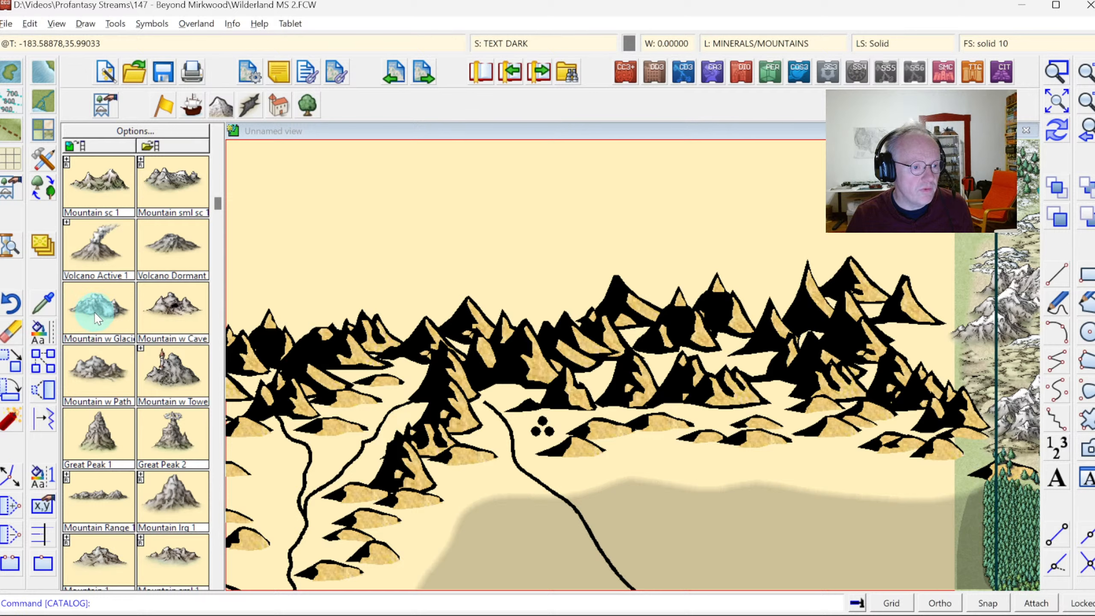
pyautogui.click(88, 336)
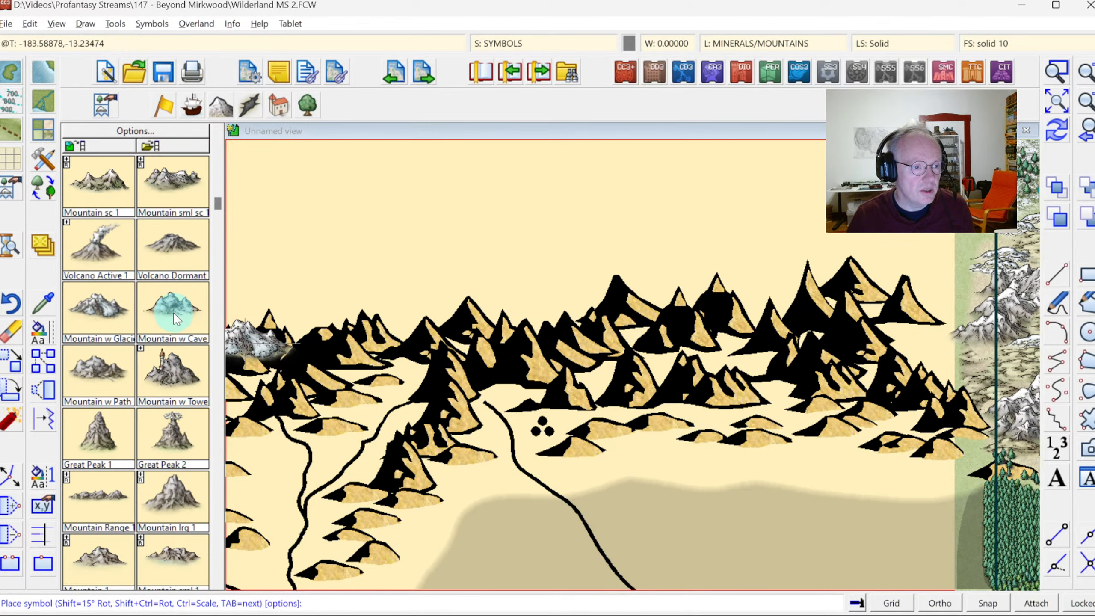
pyautogui.click(217, 156)
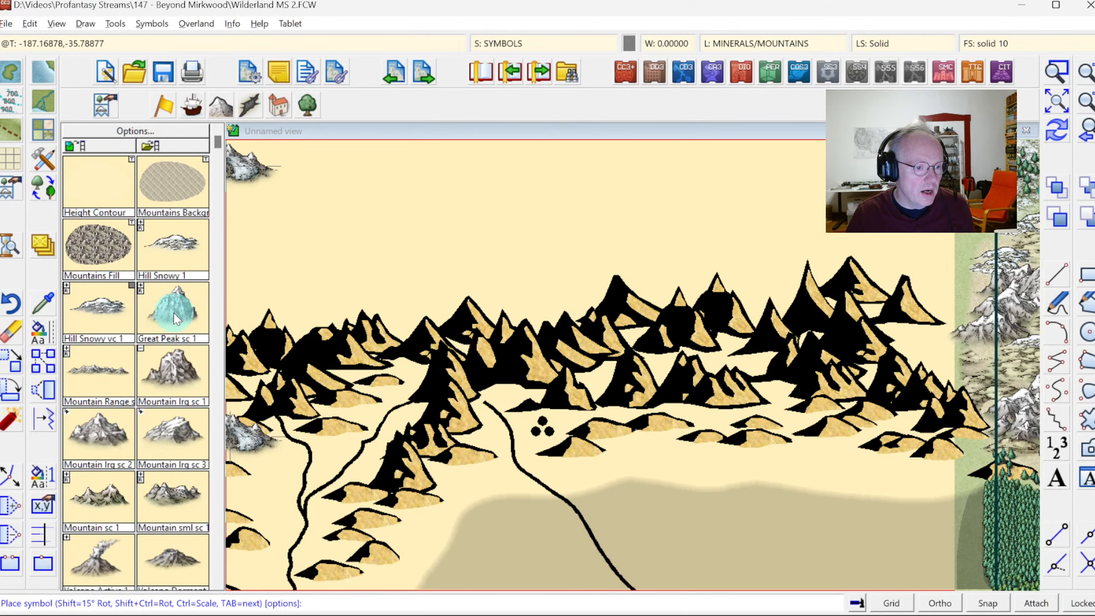
# Place individual Great Peak sc symbols over the tall black mountain in the eastern range and the one at the range's centre.
pyautogui.click(142, 286)
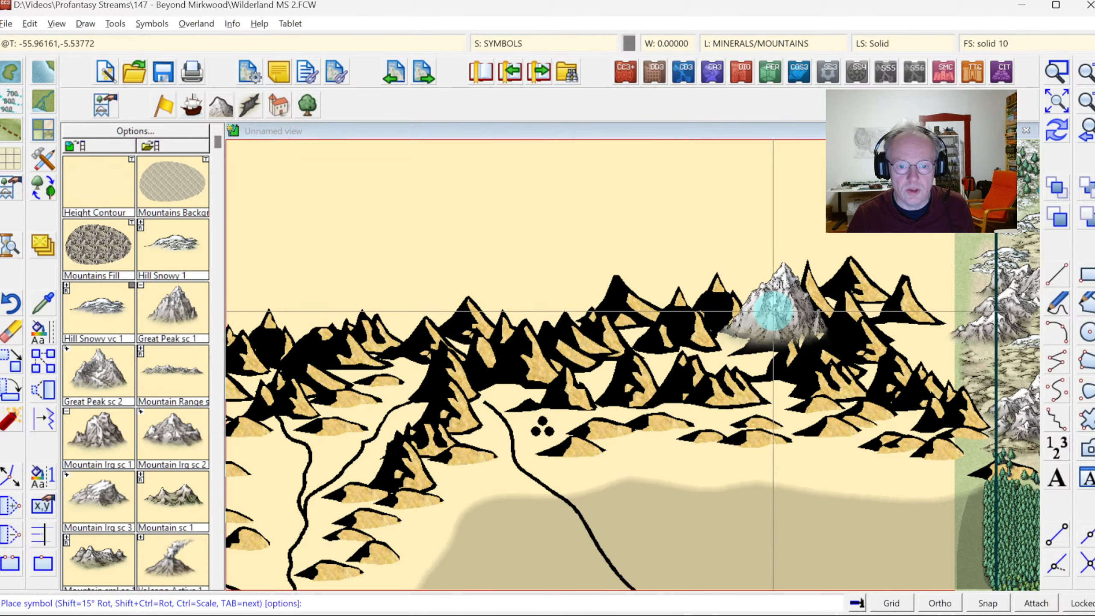
pyautogui.click(812, 152)
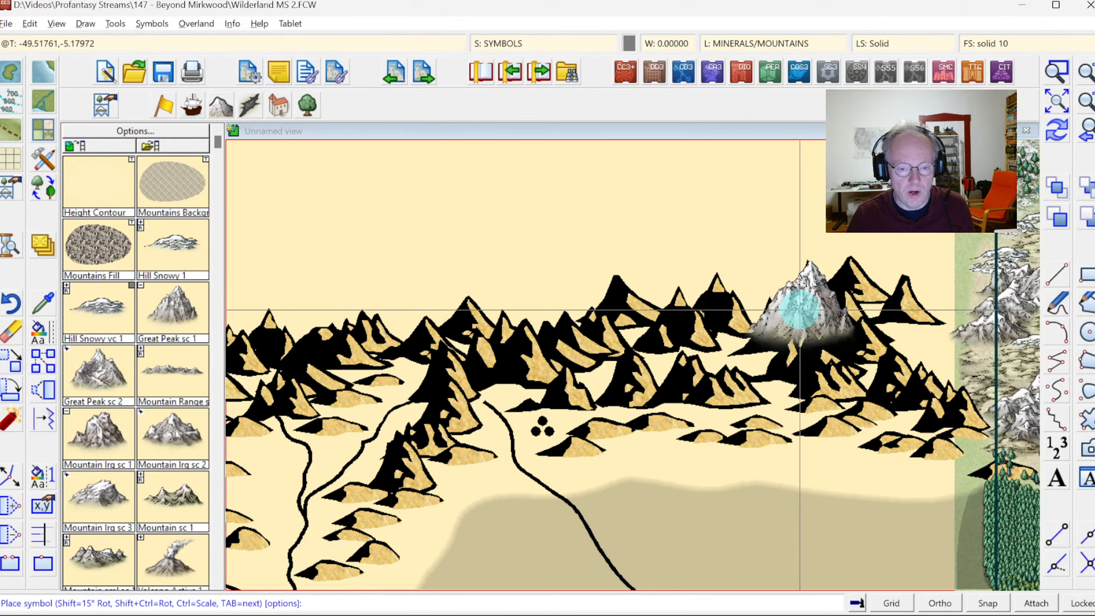
pyautogui.click(800, 308)
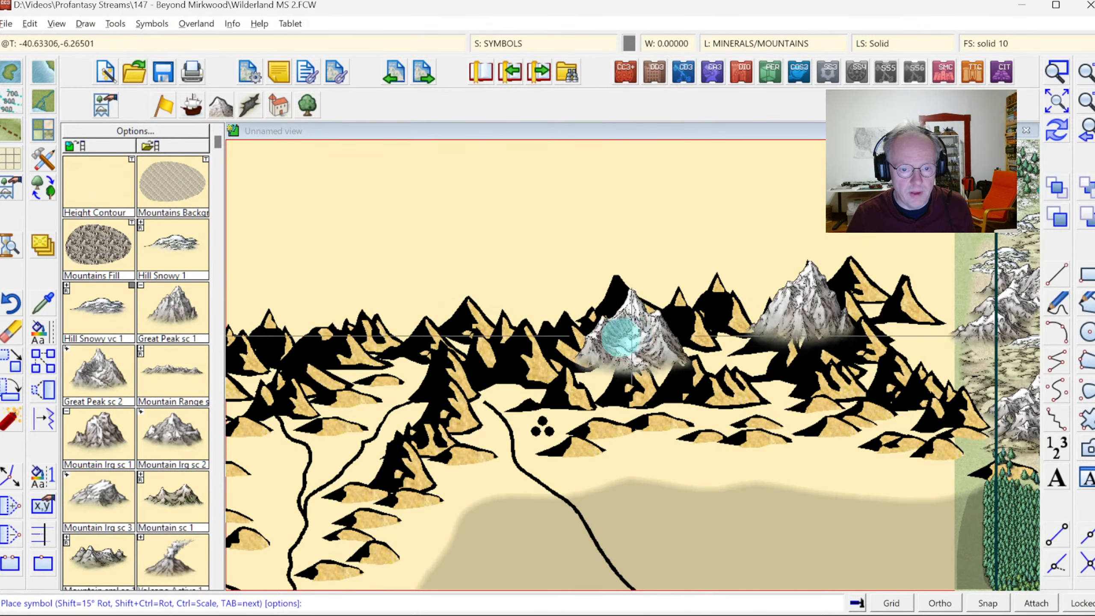
pyautogui.click(616, 310)
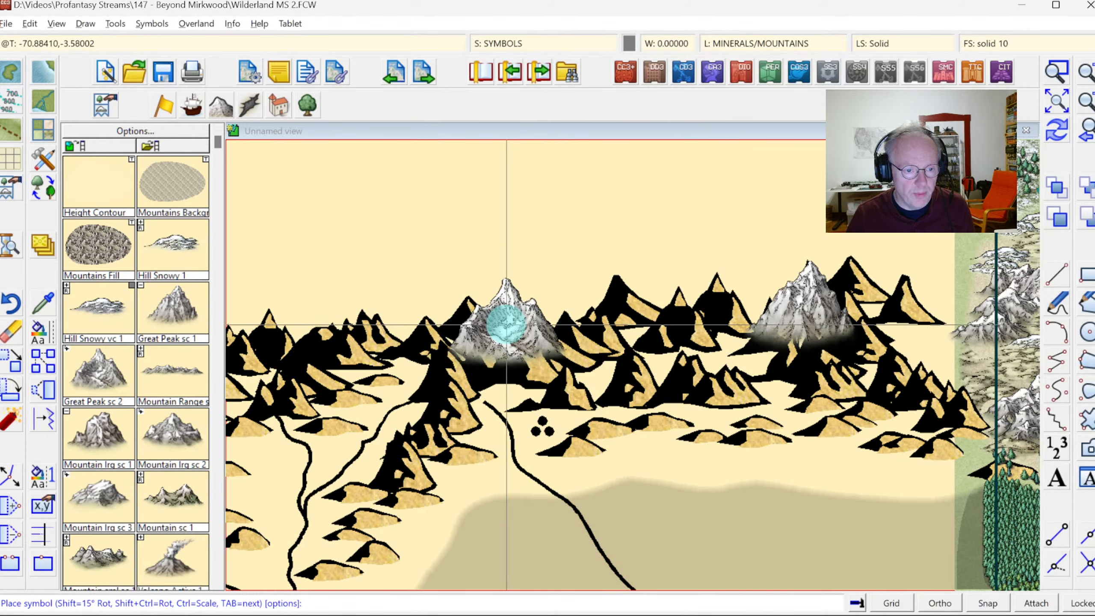
pyautogui.click(500, 348)
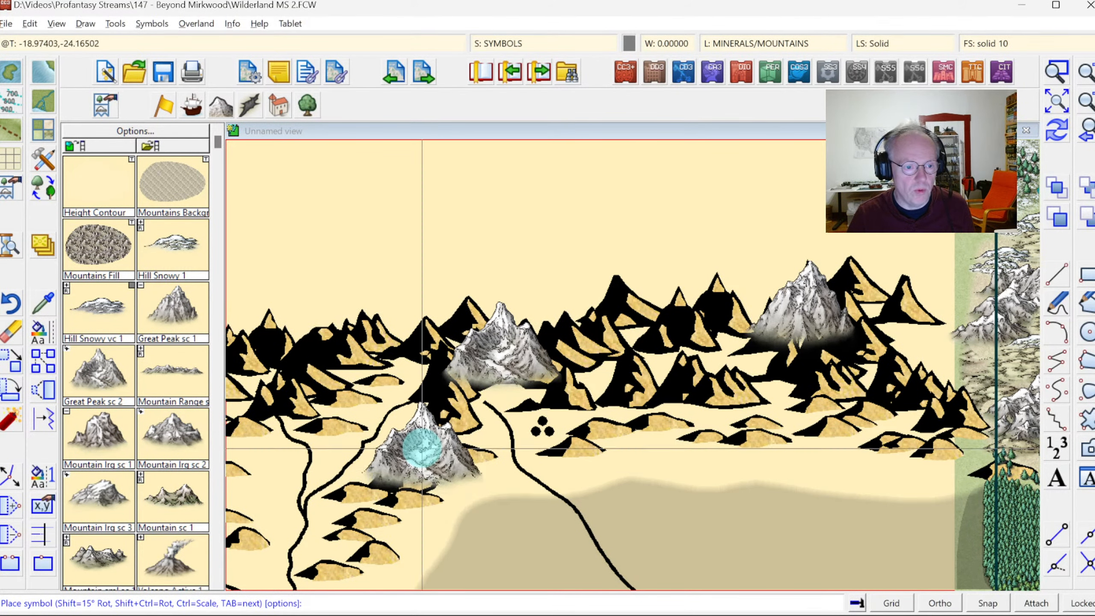
# Place varied Mountain lrg sc symbols over the larger black mountains across the range, from its western end to the eastern section border.
pyautogui.click(117, 426)
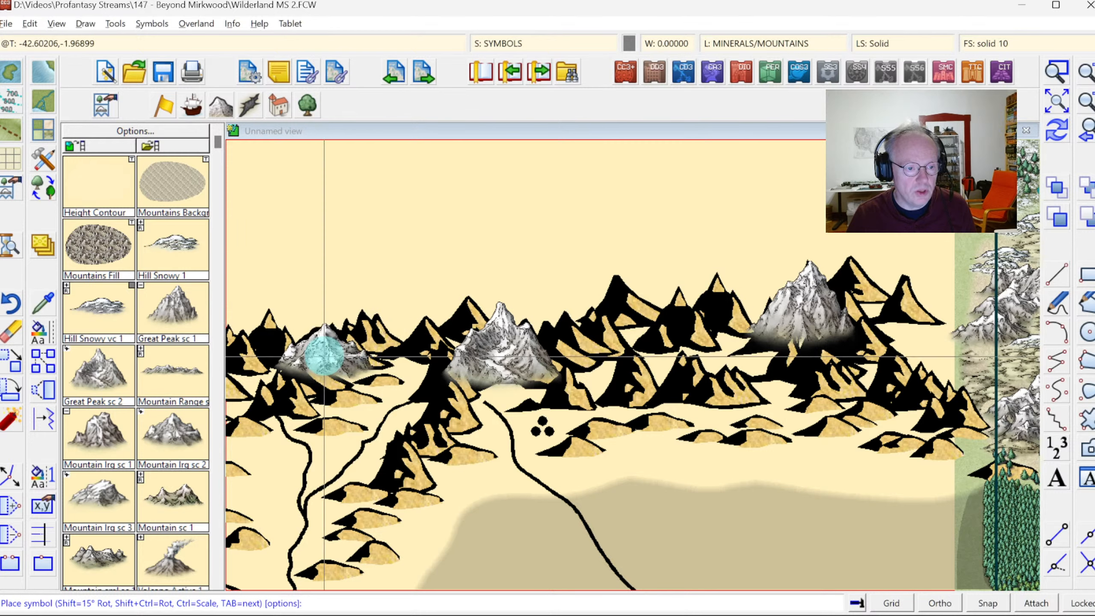
pyautogui.click(330, 351)
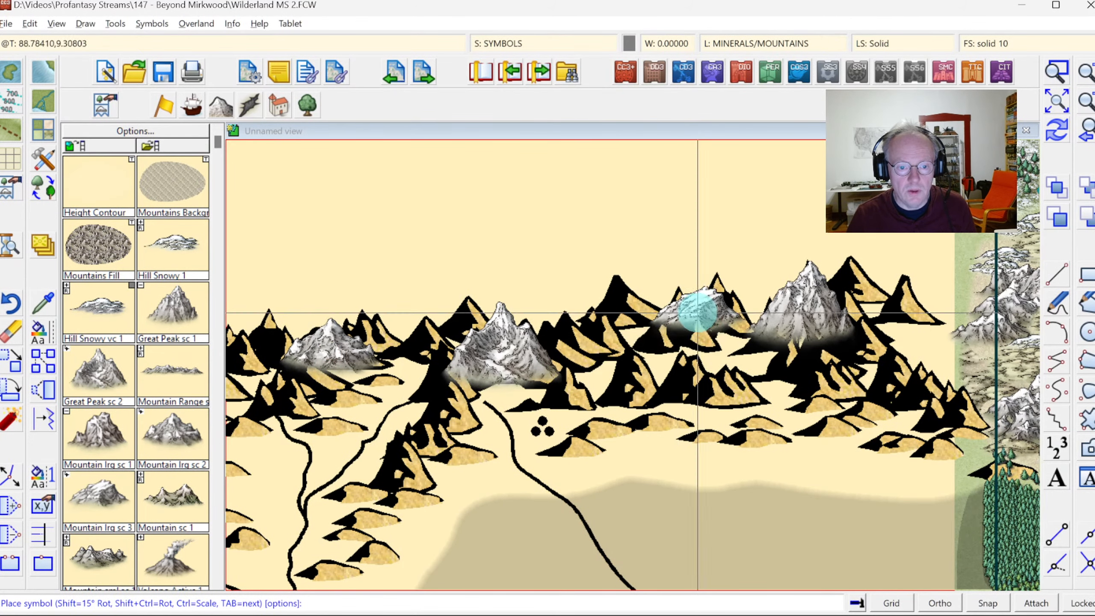
pyautogui.press('Tab')
pyautogui.click(674, 329)
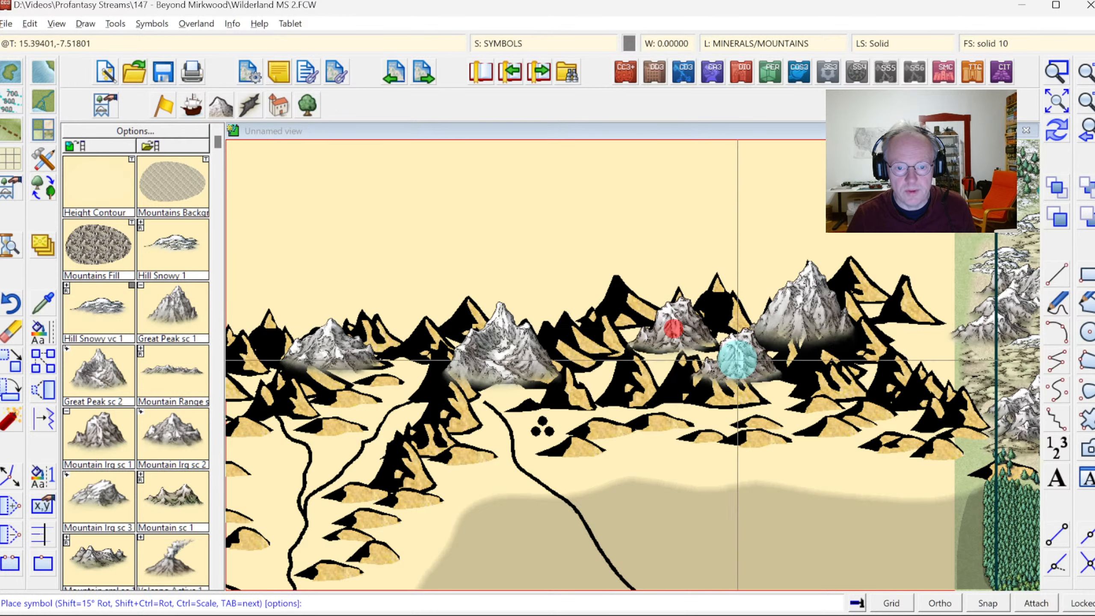
pyautogui.click(832, 299)
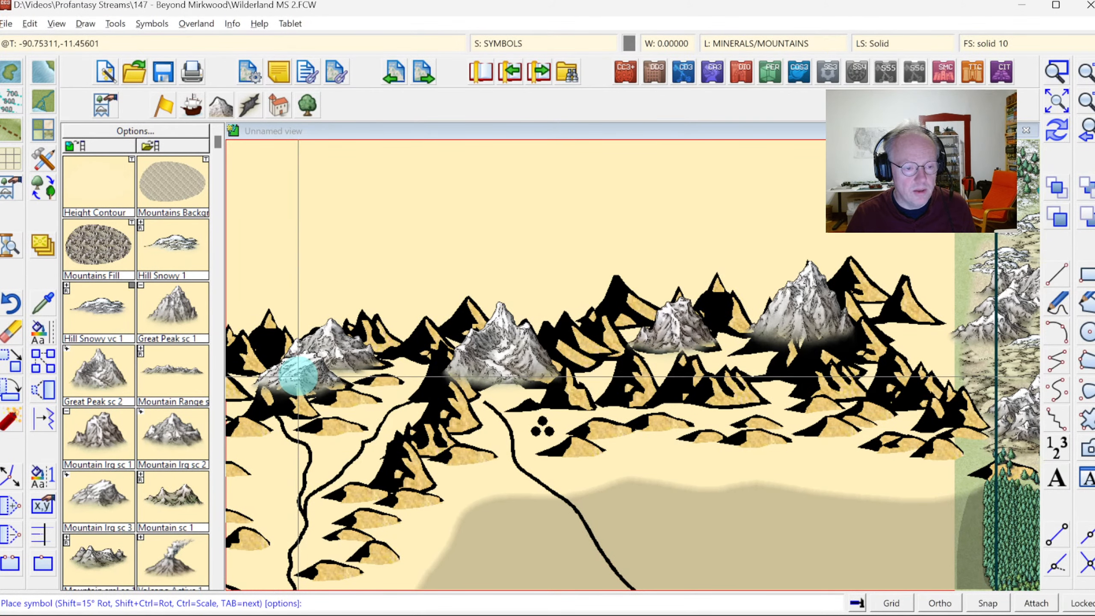
pyautogui.click(298, 377)
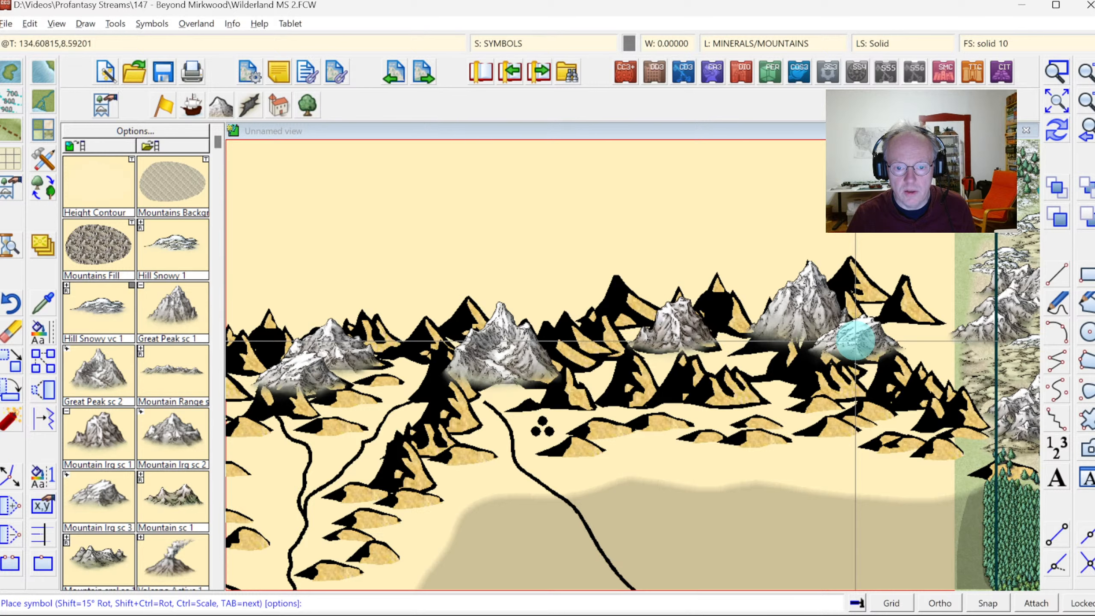
pyautogui.click(855, 341)
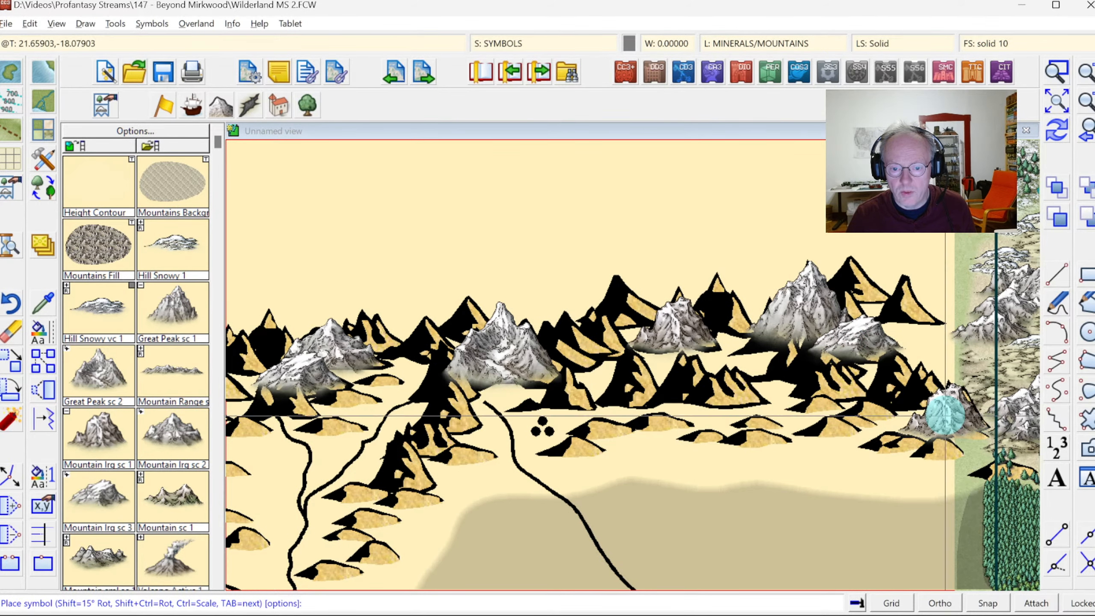
pyautogui.click(949, 409)
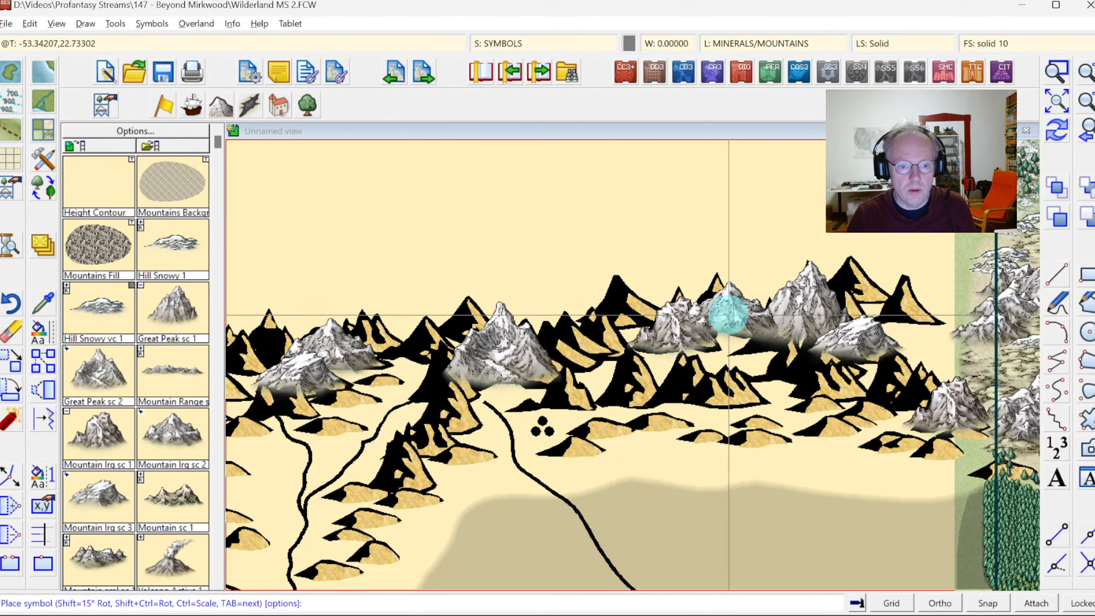
pyautogui.click(719, 313)
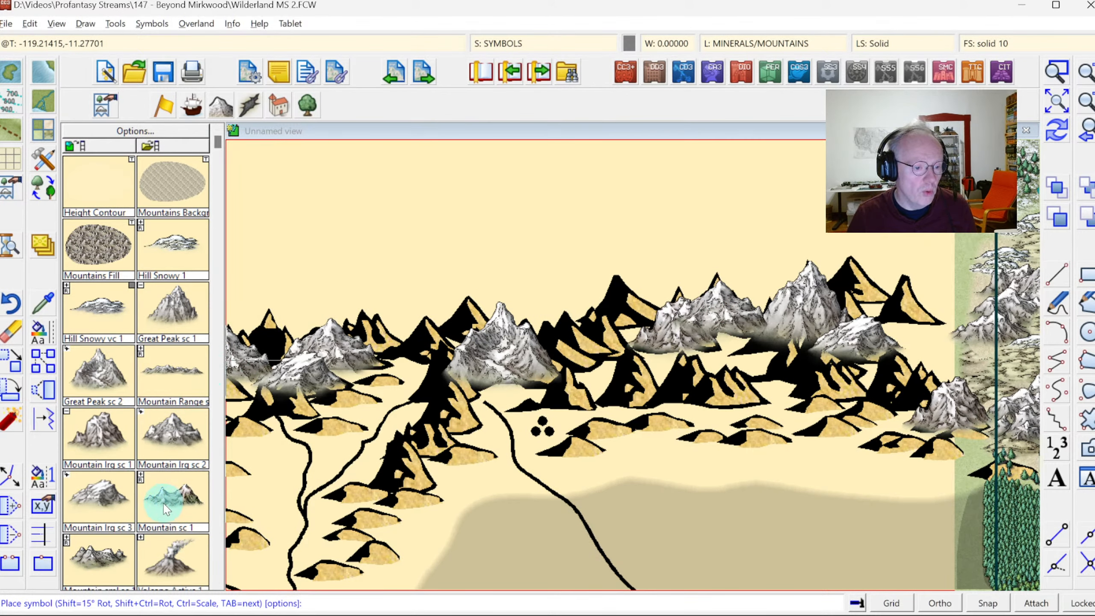
# Cover the smaller black mountains in the eastern half of the range with Mountain sc symbols, filling around the great peak.
pyautogui.click(178, 490)
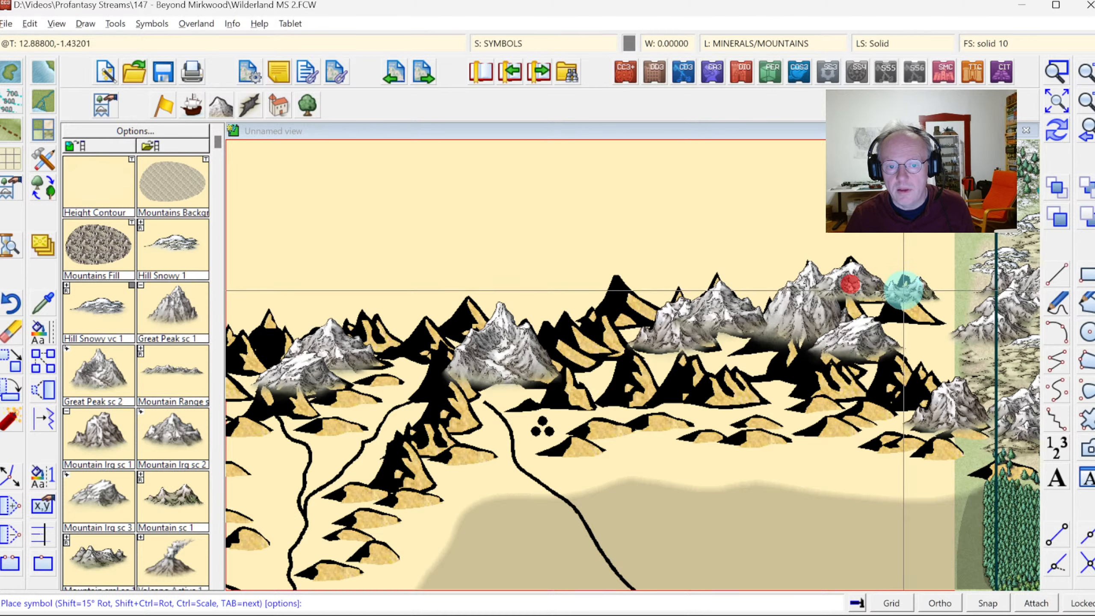
pyautogui.click(894, 292)
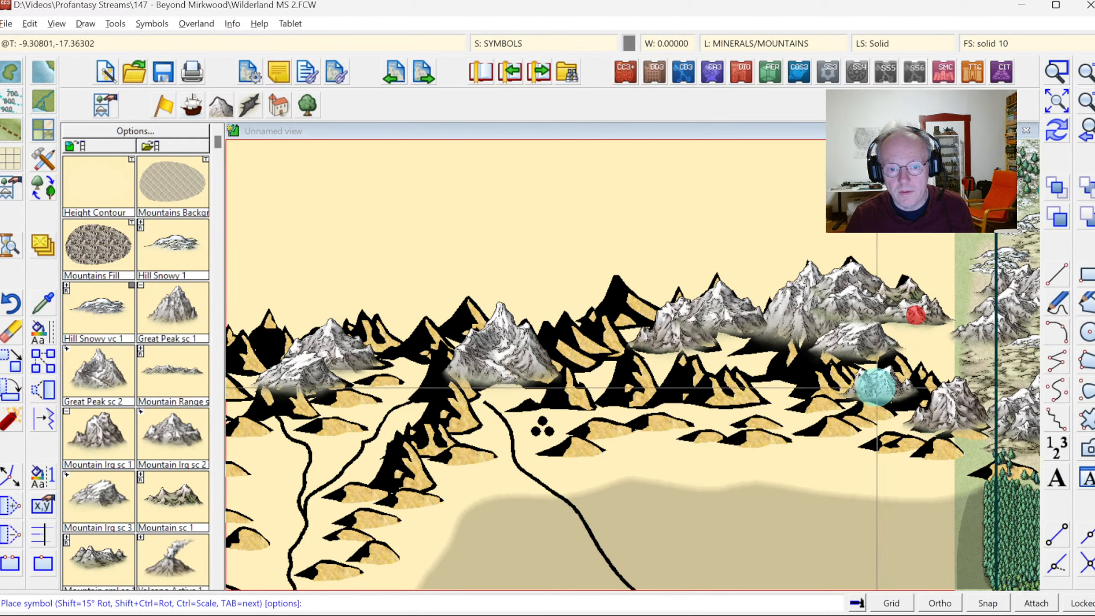
pyautogui.click(891, 375)
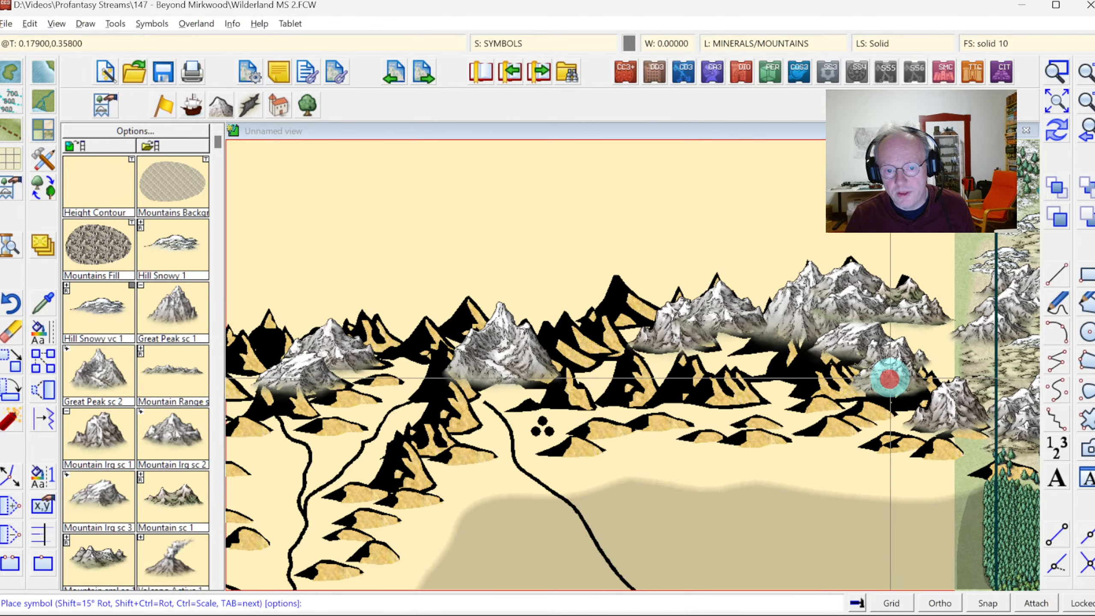
pyautogui.click(925, 388)
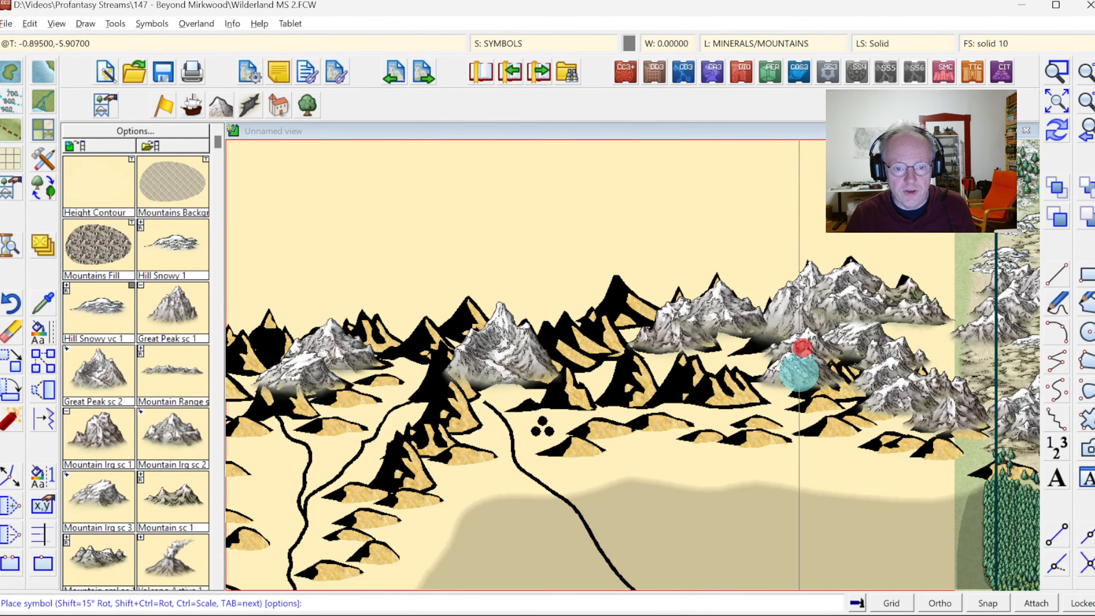
pyautogui.click(779, 370)
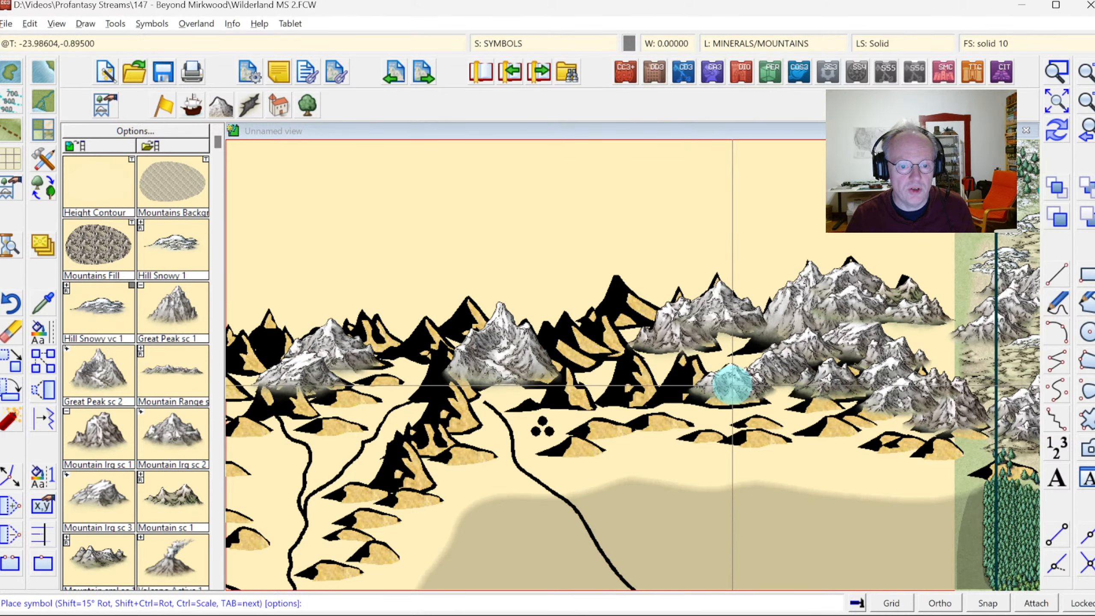
pyautogui.click(708, 396)
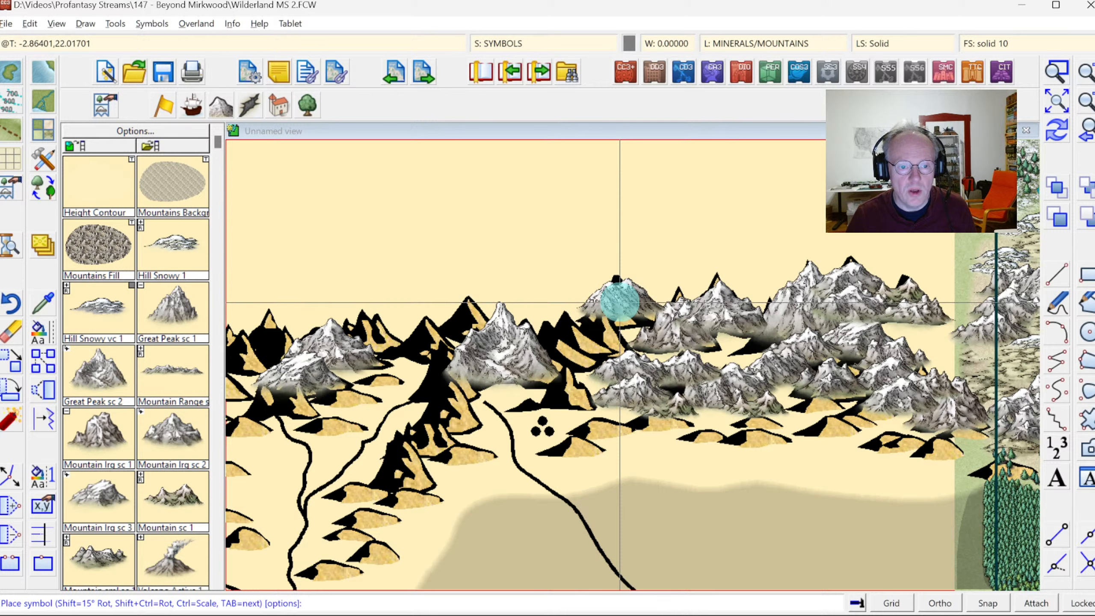
# Fill the black mountains just east of the central great peak with overlapping Mountain sc symbols.
pyautogui.click(633, 320)
pyautogui.click(595, 324)
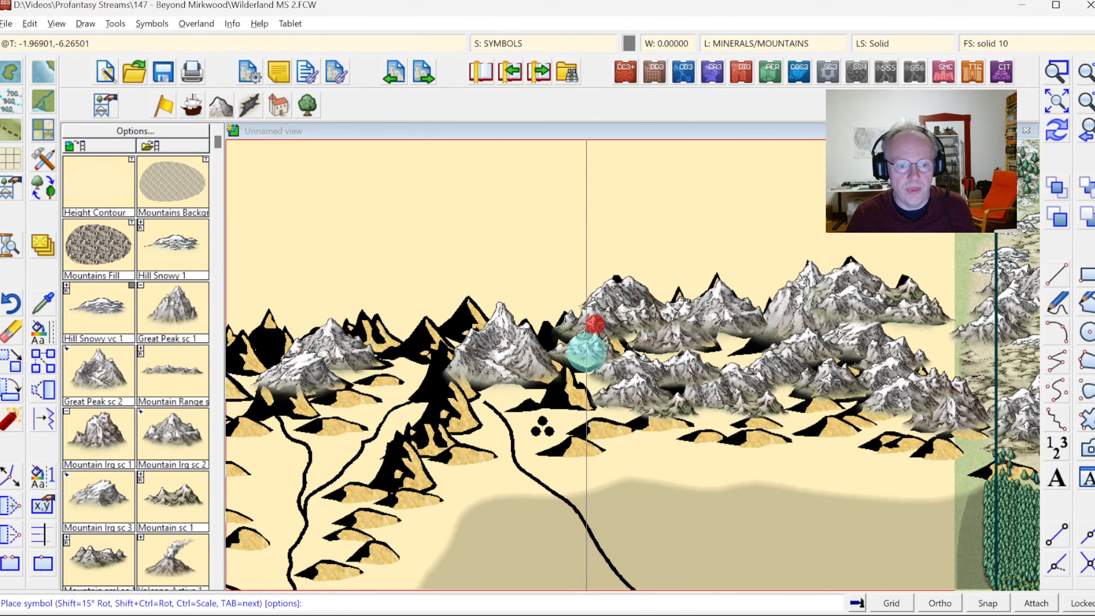
pyautogui.click(612, 345)
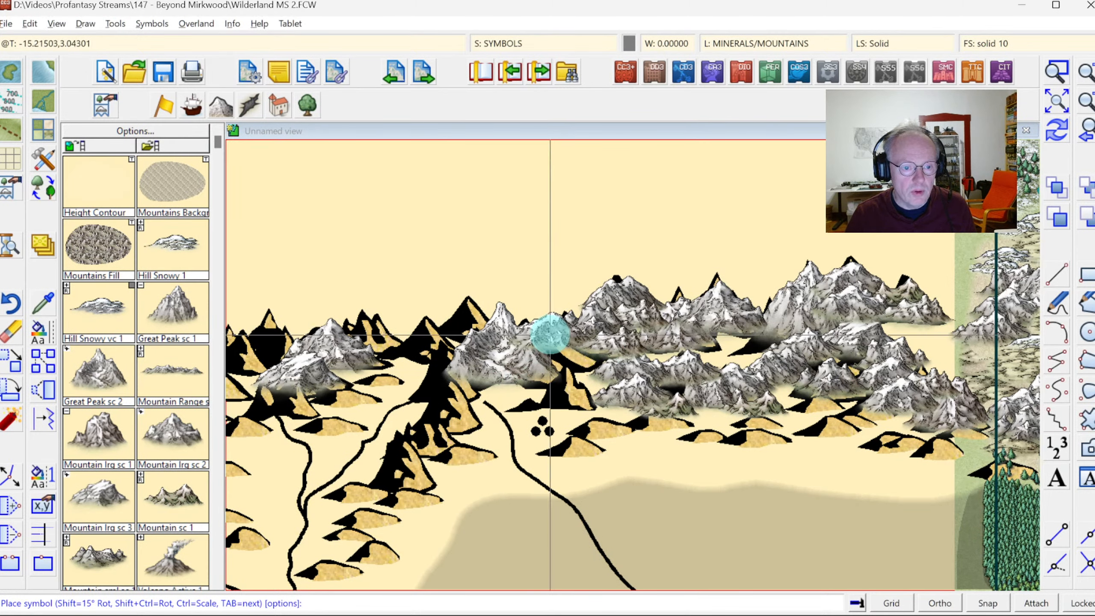
pyautogui.click(556, 331)
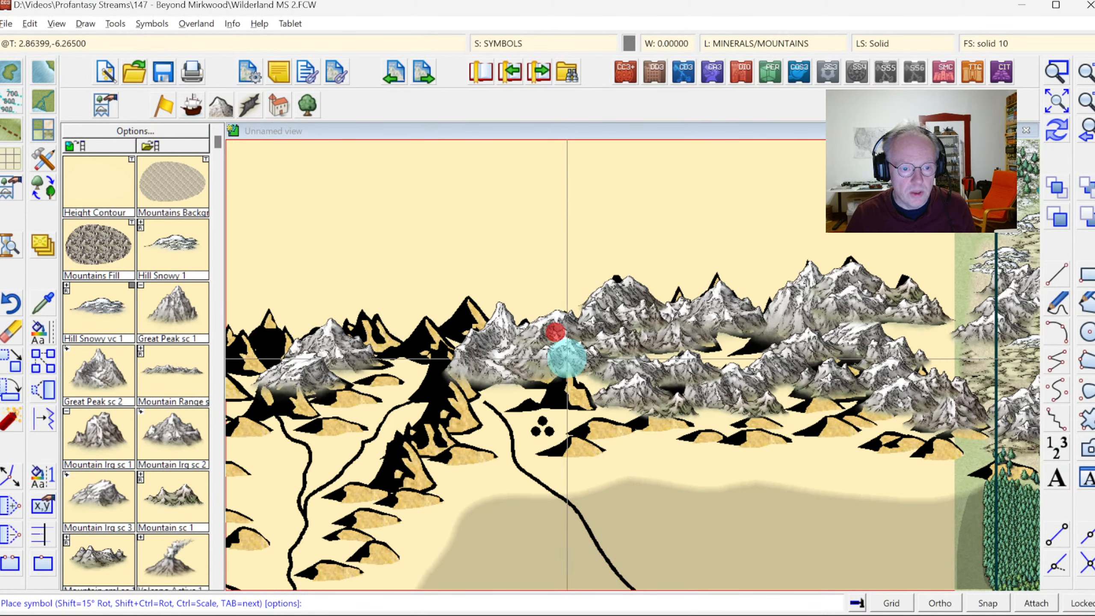
pyautogui.click(566, 390)
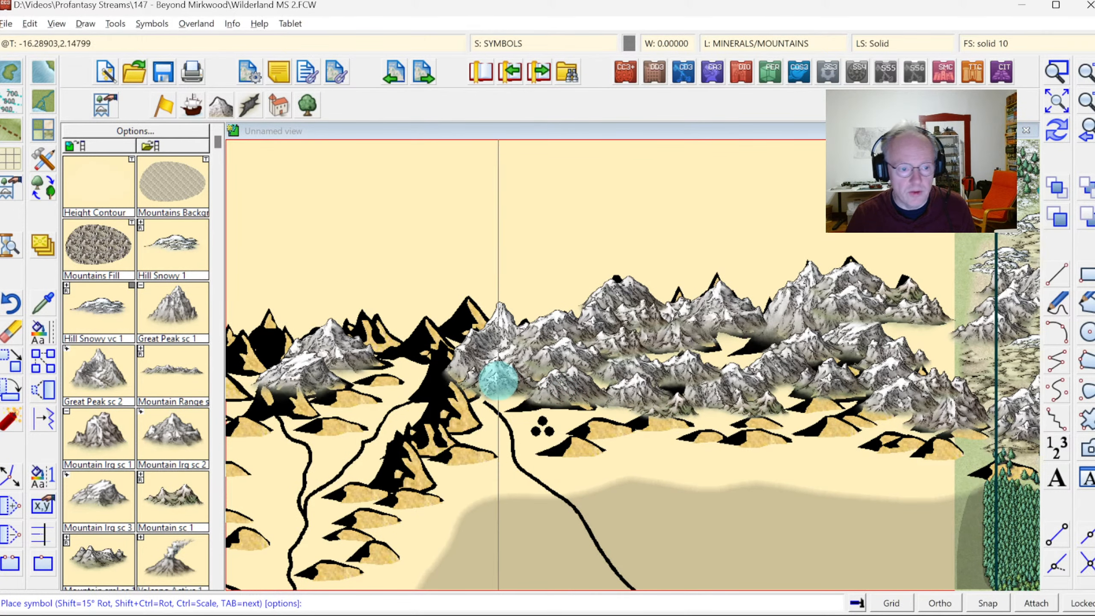
# Cover the black mountains west of the central peak and along the southwestern spur with Mountain sc symbols.
pyautogui.click(434, 326)
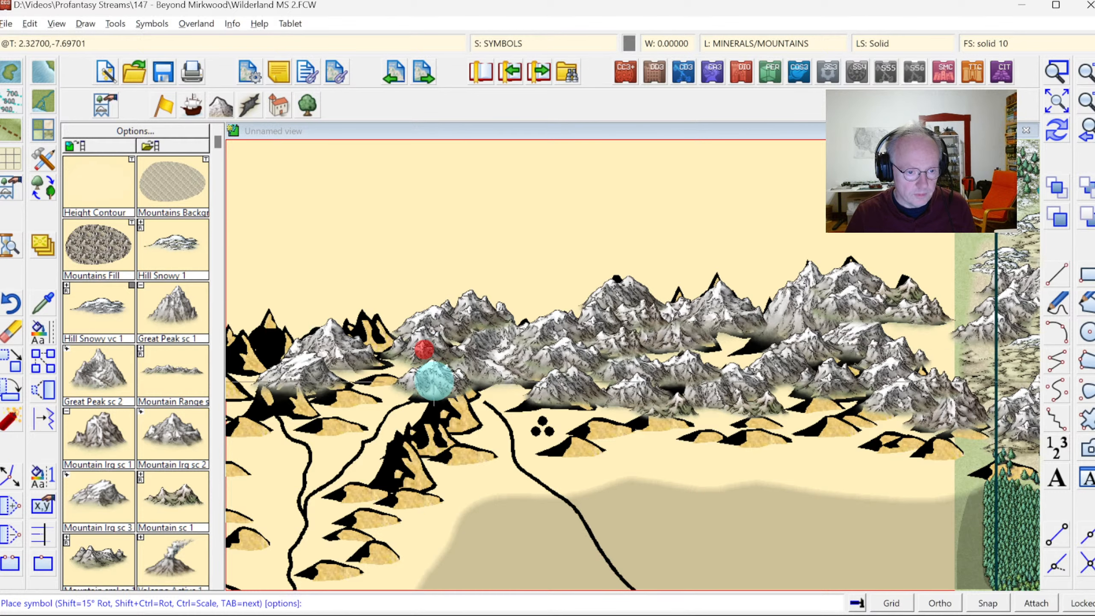
pyautogui.click(441, 386)
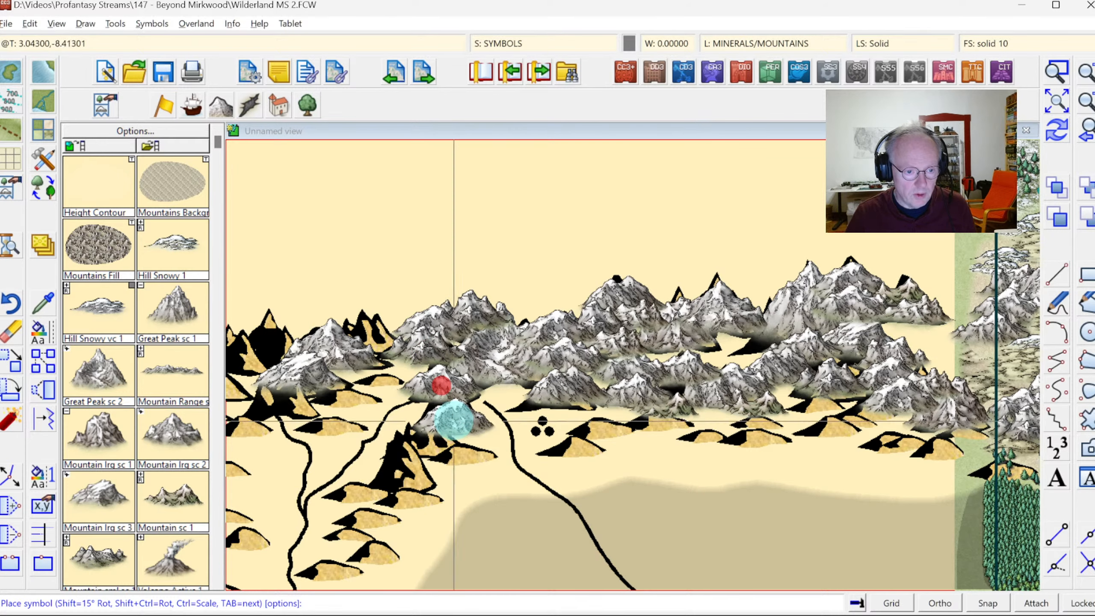
pyautogui.click(458, 410)
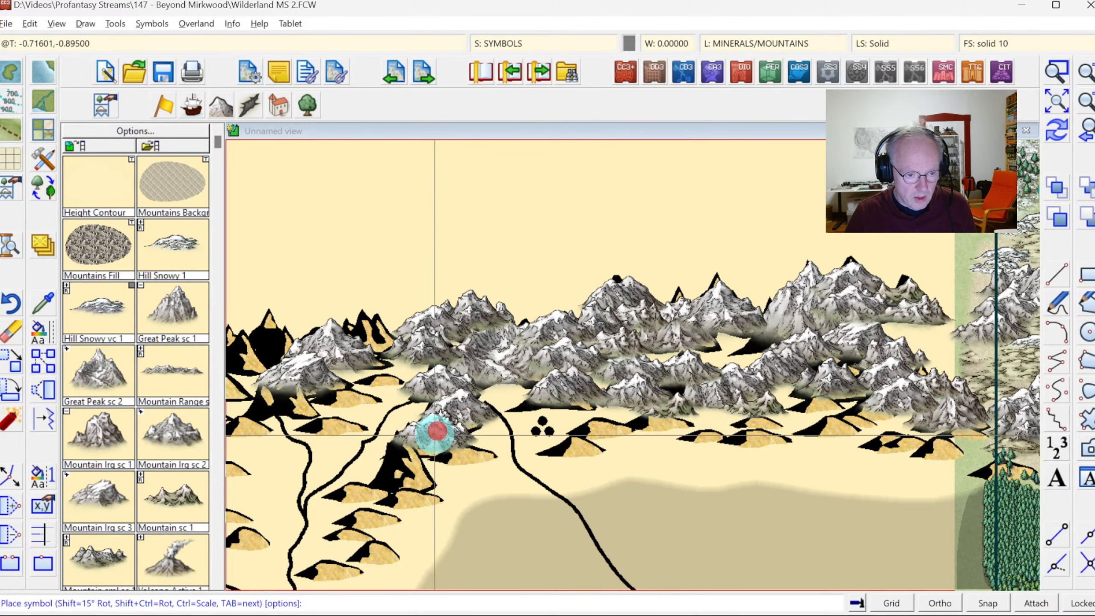
pyautogui.click(419, 444)
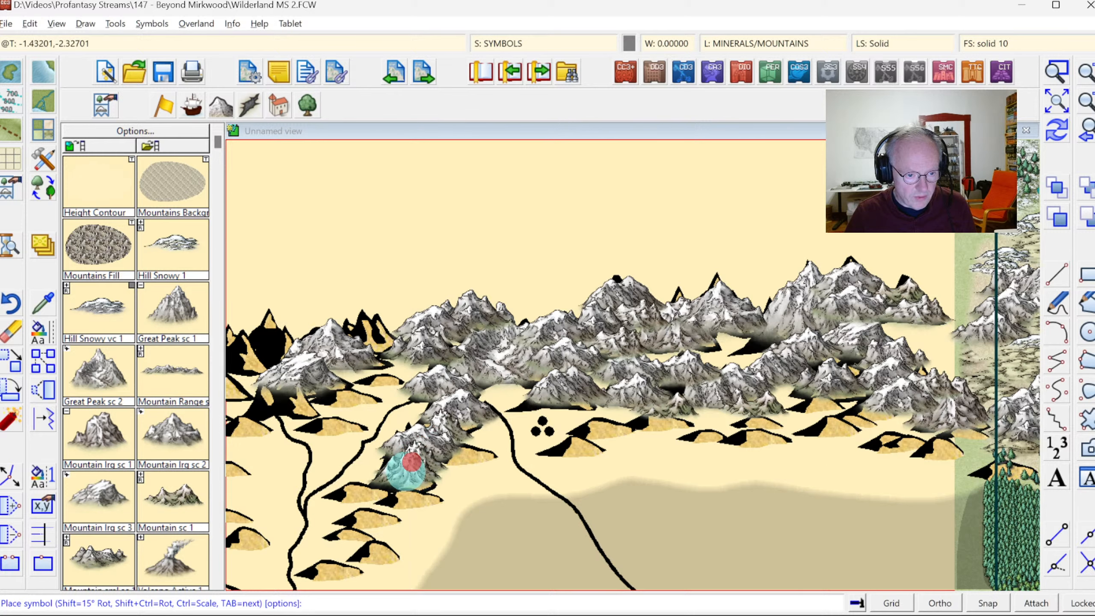
pyautogui.click(400, 480)
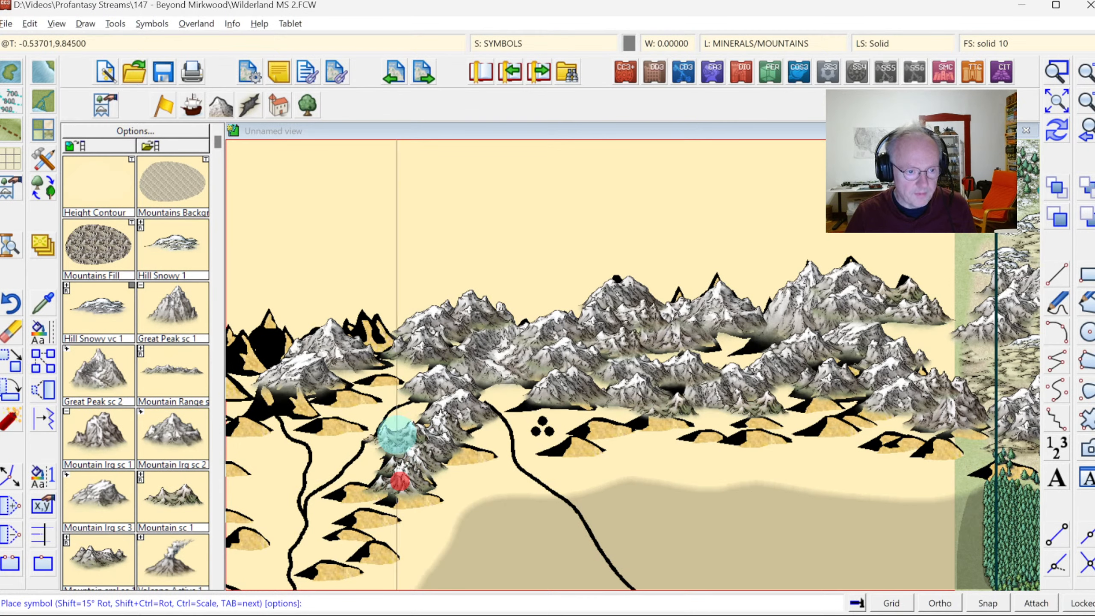
pyautogui.click(366, 328)
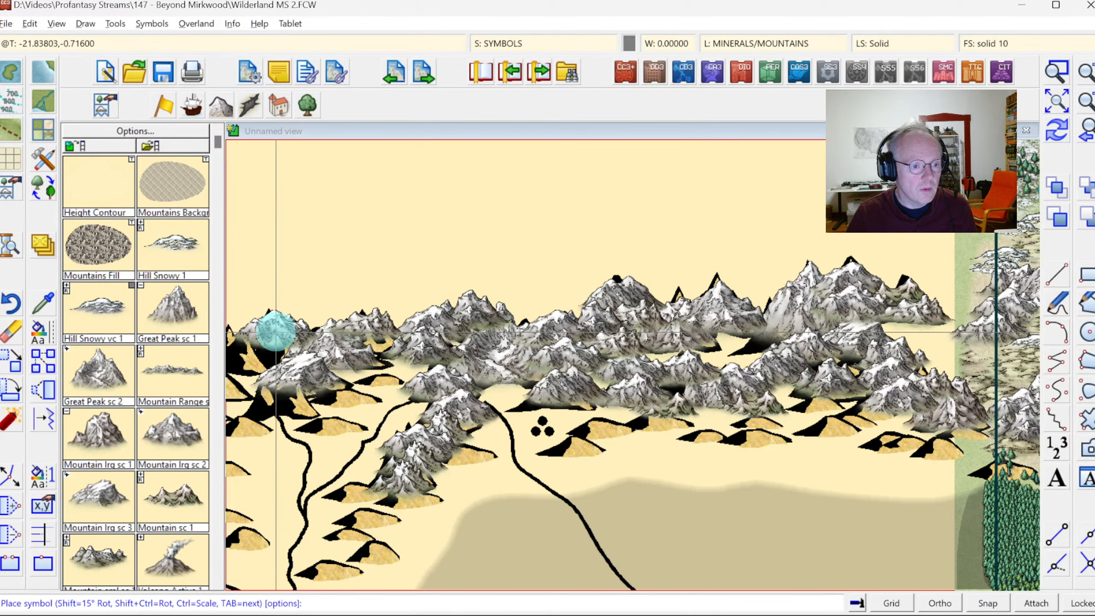
# Cover the remaining black mountains at the range's western end with varied Mountain sc symbols, letting the outermost overlap the map's western edge.
pyautogui.click(255, 355)
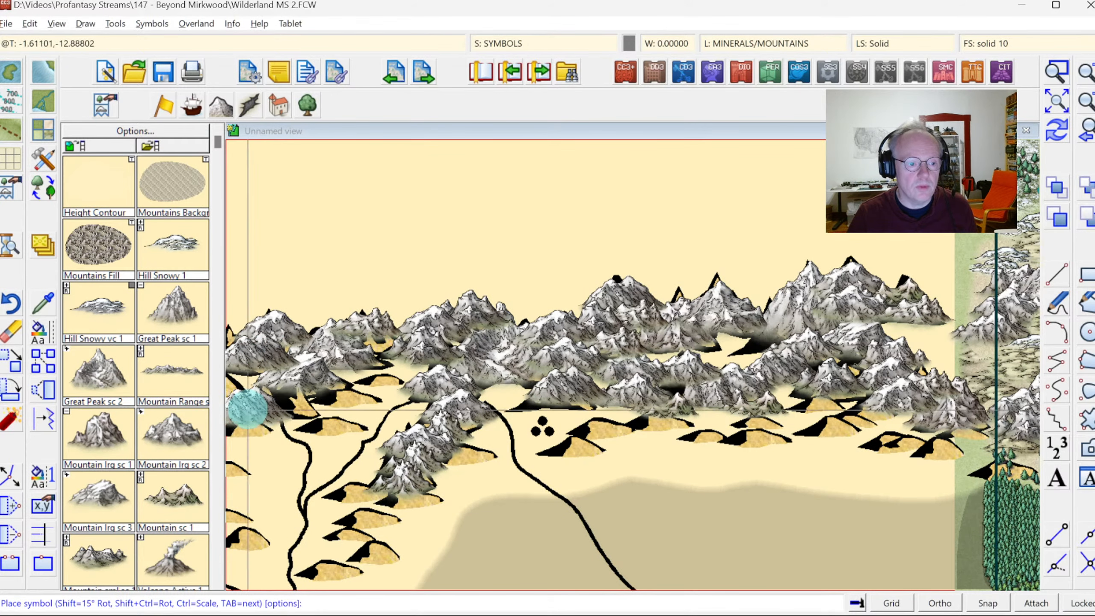
pyautogui.click(1087, 102)
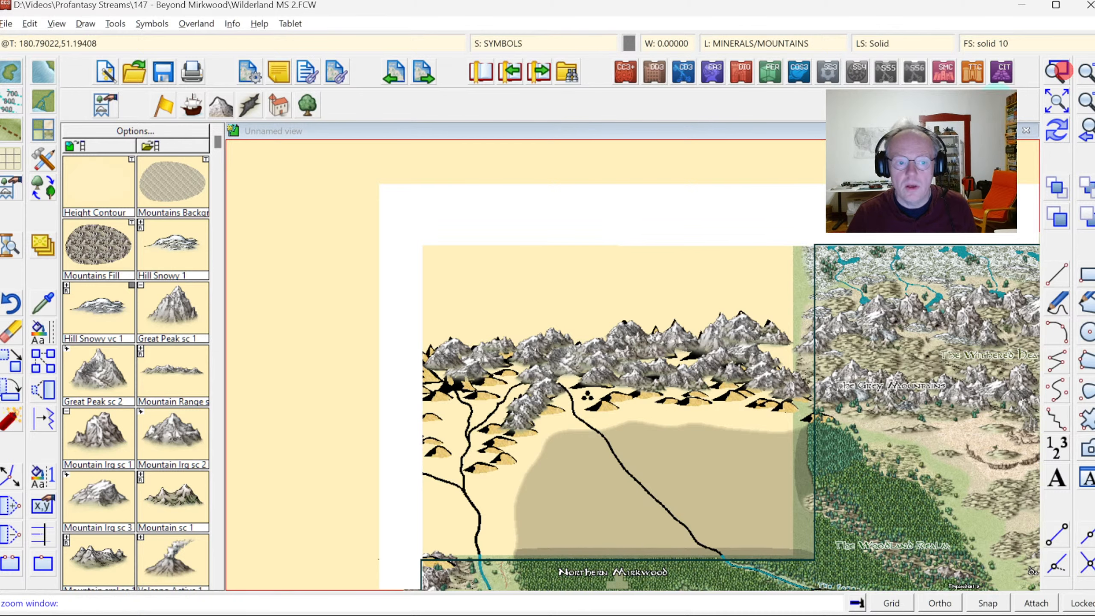
pyautogui.click(406, 327)
pyautogui.click(557, 445)
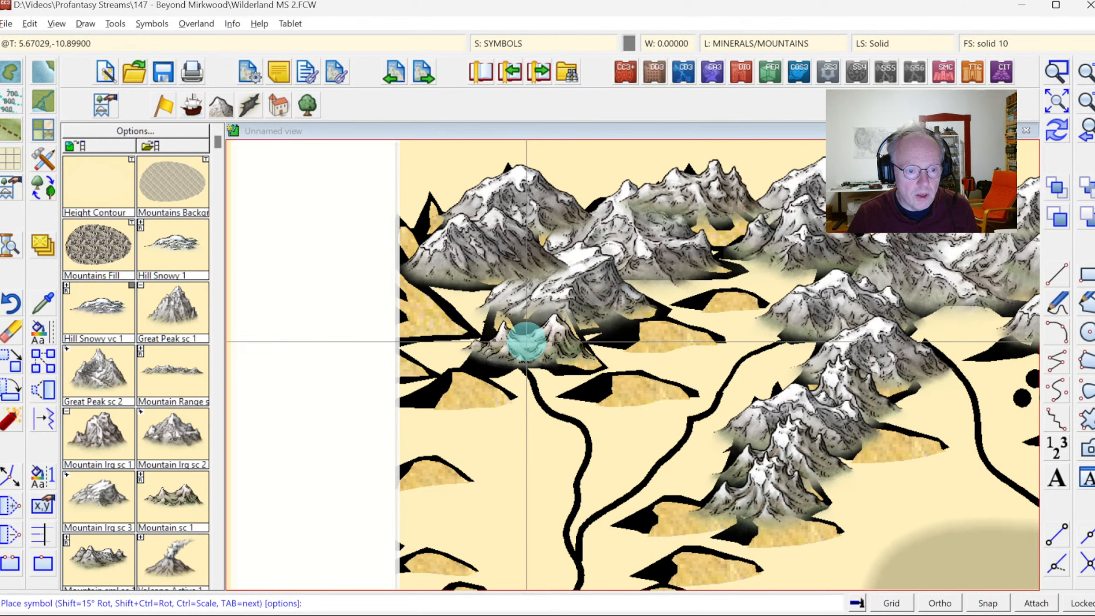
pyautogui.press('Tab')
pyautogui.press('Tab')
pyautogui.press('Tab')
pyautogui.press('Tab')
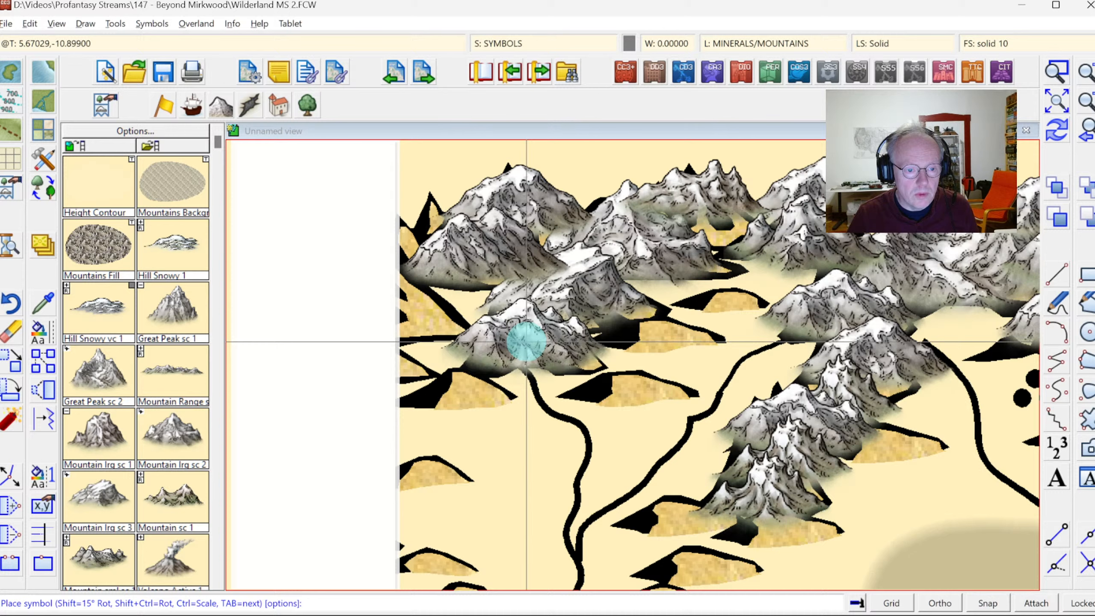
pyautogui.press('Tab')
pyautogui.press('Tab')
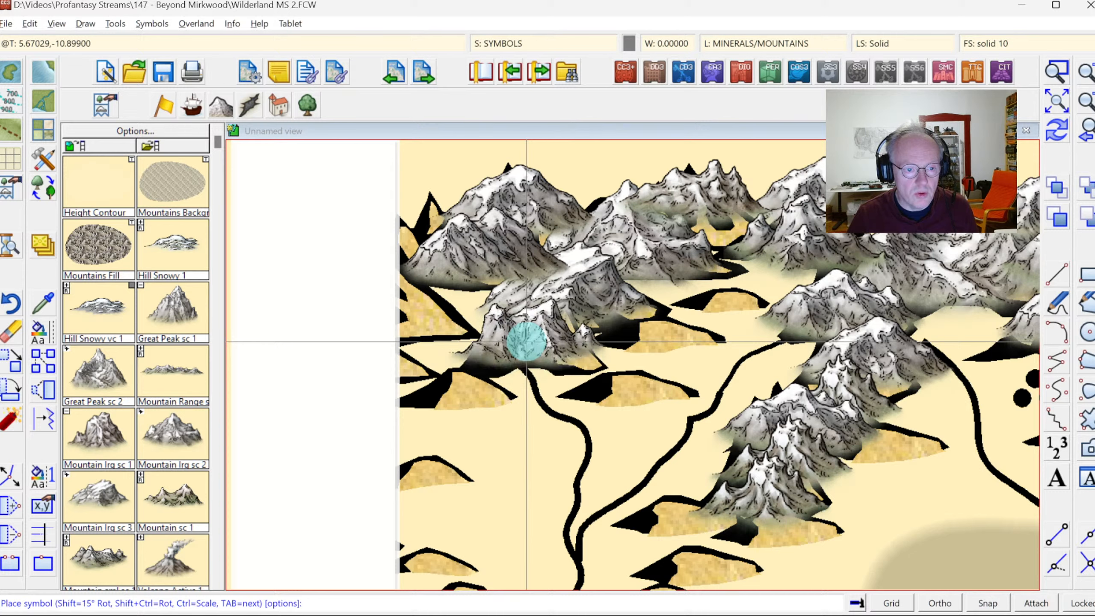
pyautogui.press('Tab')
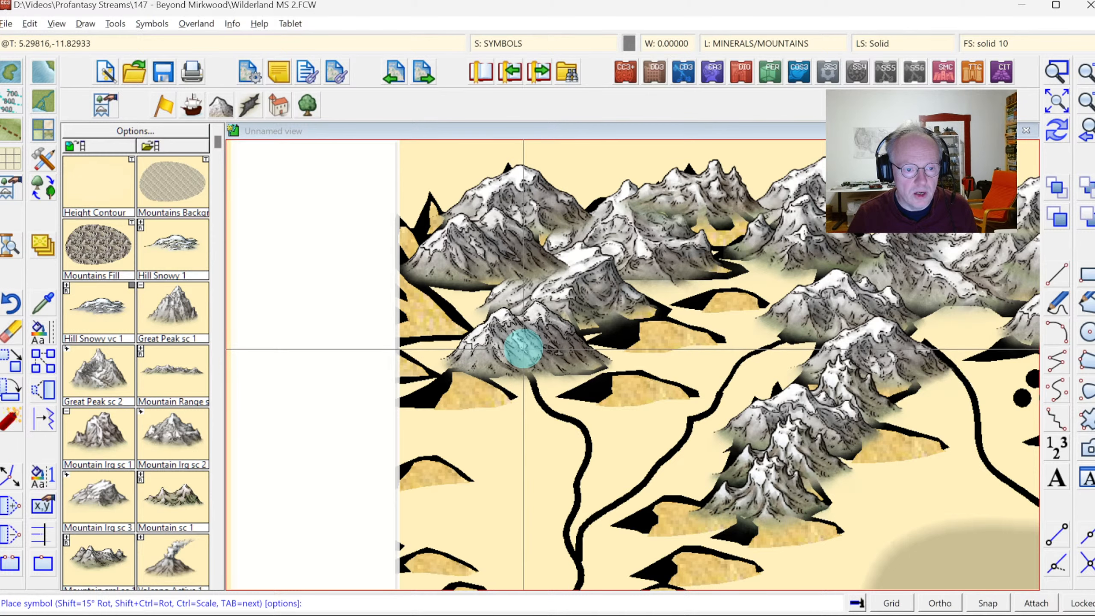
pyautogui.click(523, 348)
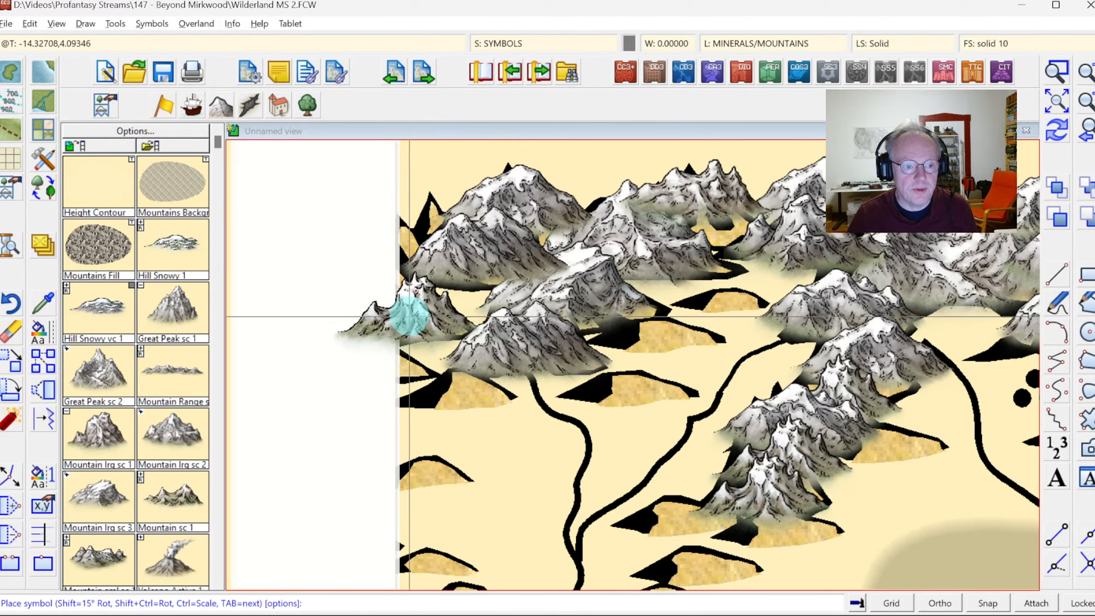
pyautogui.click(415, 318)
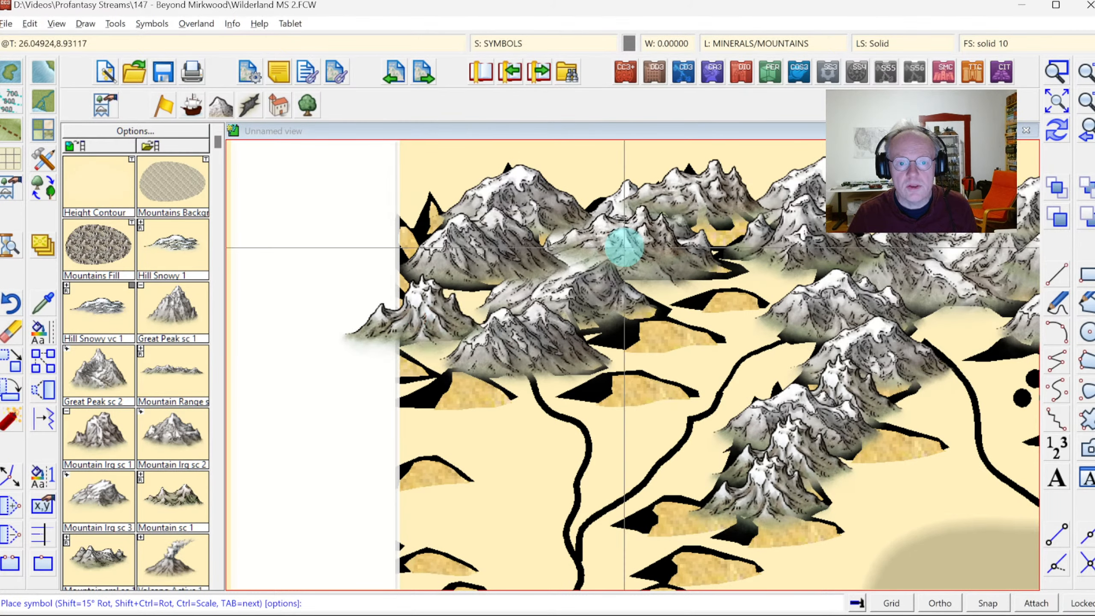
pyautogui.click(415, 226)
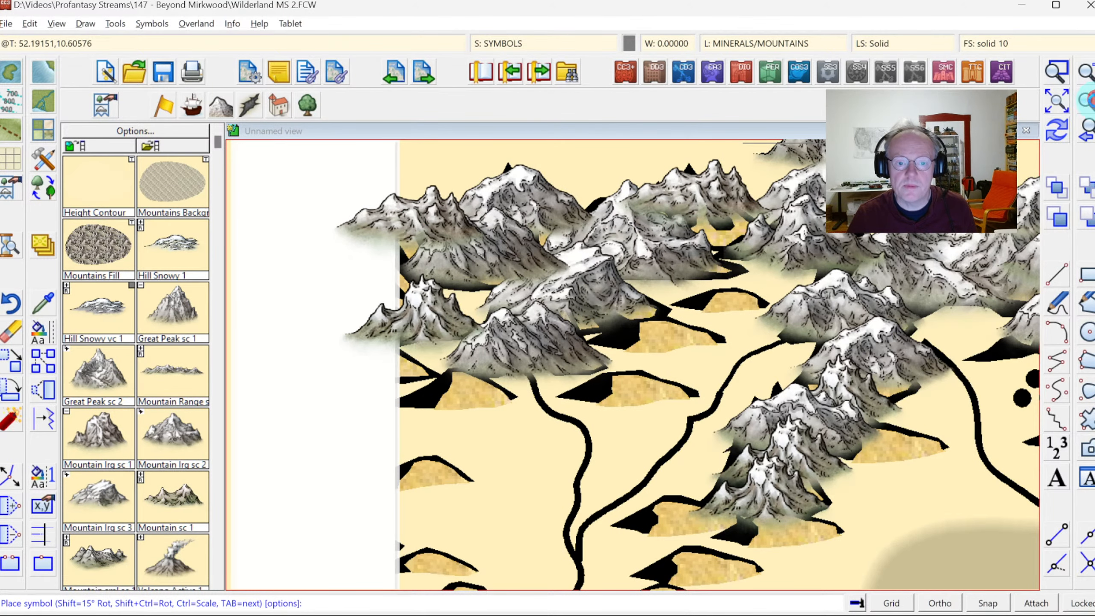
# Sort the symbols in the map, selecting the whole northwestern mountain range and the adjoining strip across the section border.
pyautogui.click(1088, 101)
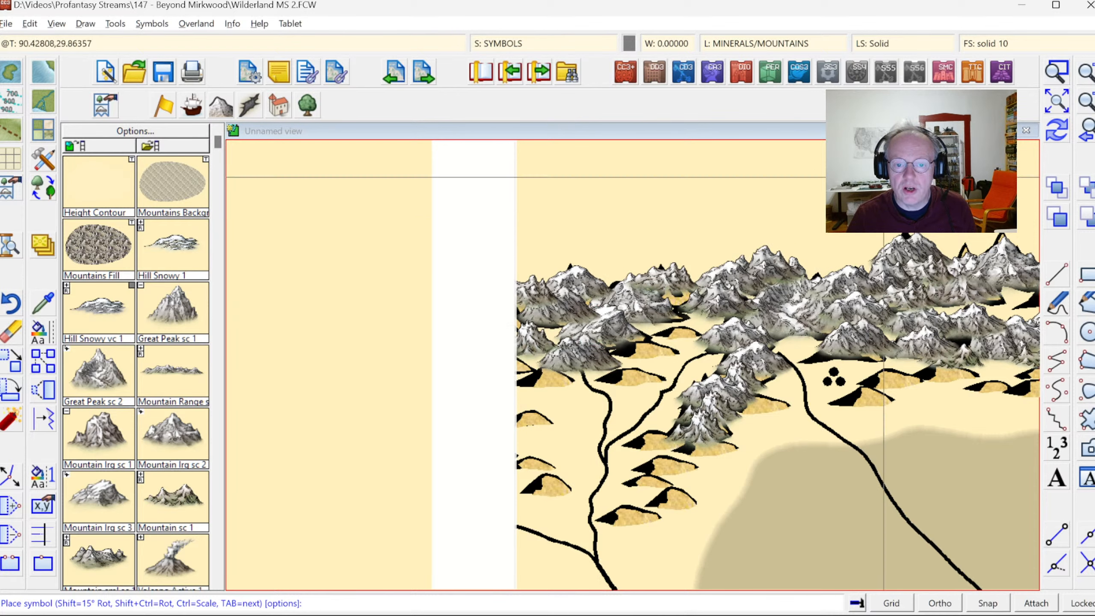
pyautogui.click(1089, 102)
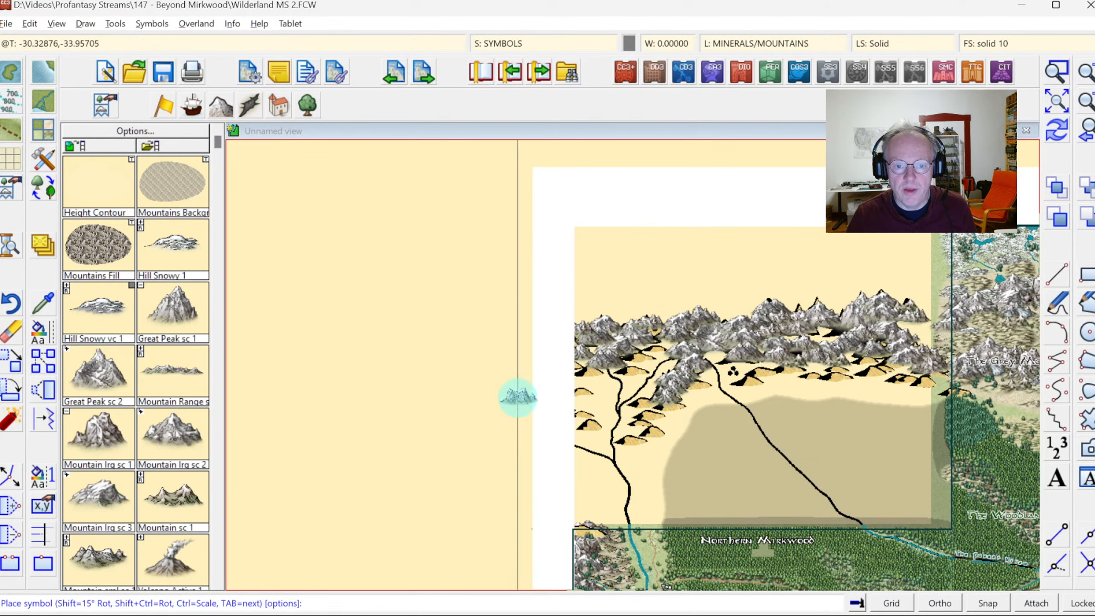
pyautogui.click(152, 23)
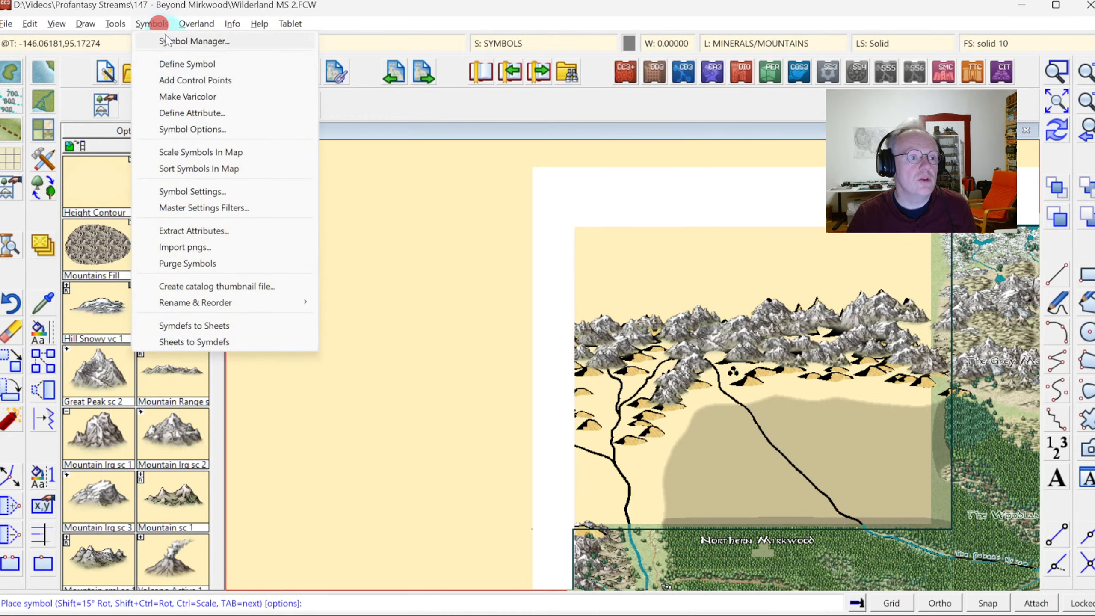
pyautogui.click(193, 169)
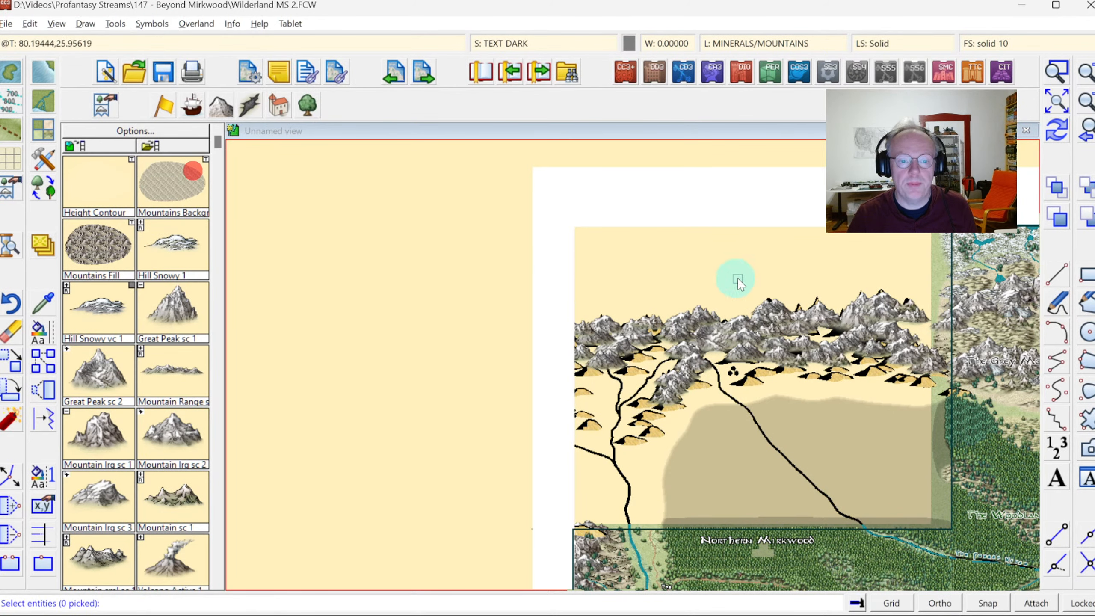
pyautogui.click(549, 255)
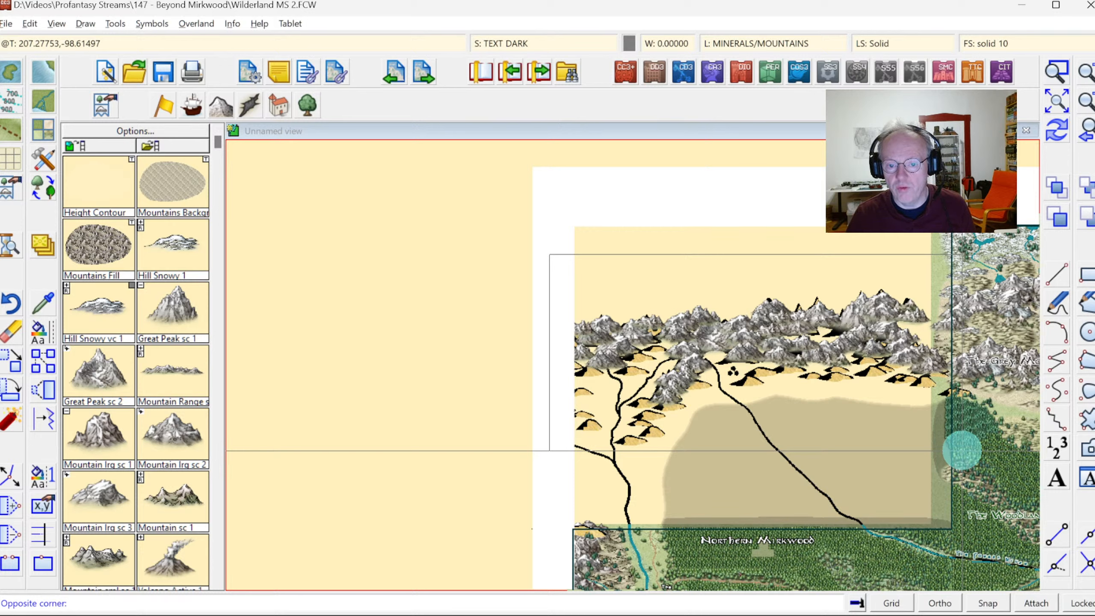
pyautogui.click(962, 449)
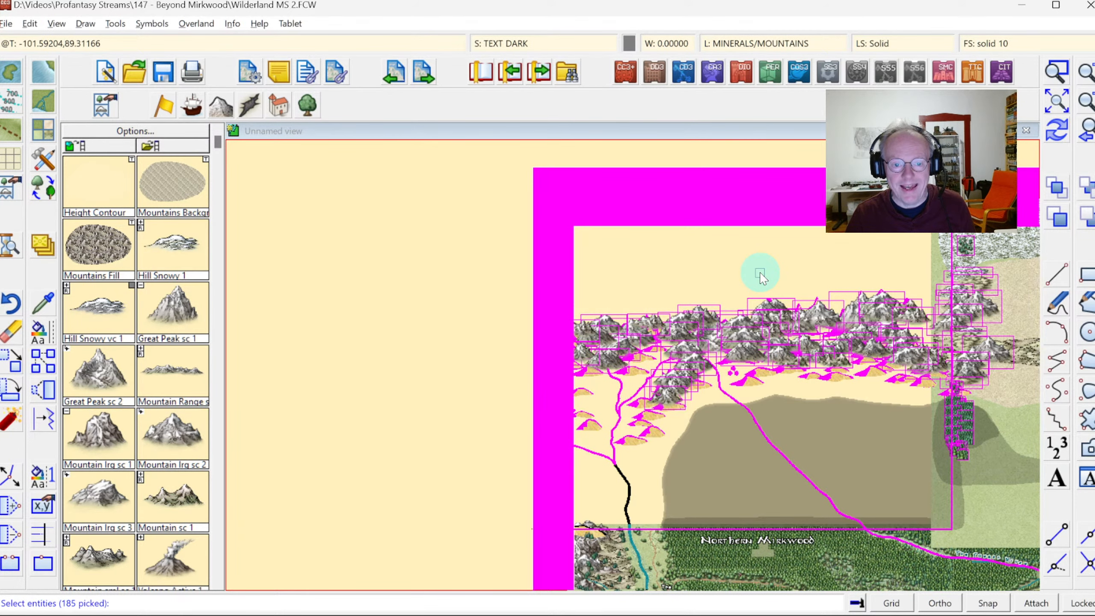
pyautogui.rightClick(761, 276)
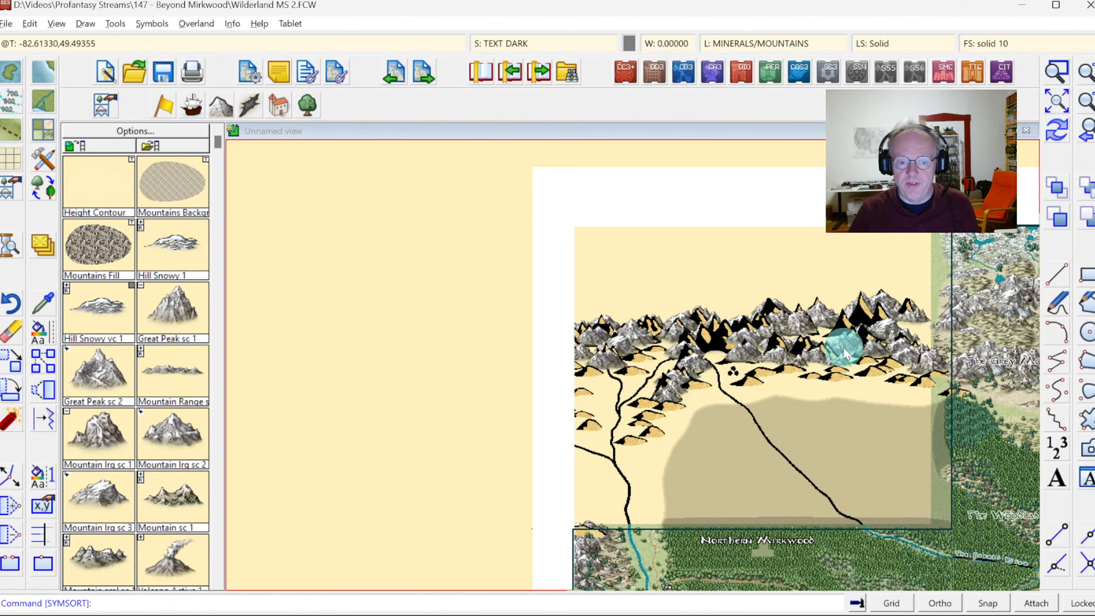
# In the Symbol Manager, delete the CA101 Peak symbol and CA101 Mountain symbols 1 to 3 and 5 to 13.
pyautogui.click(162, 24)
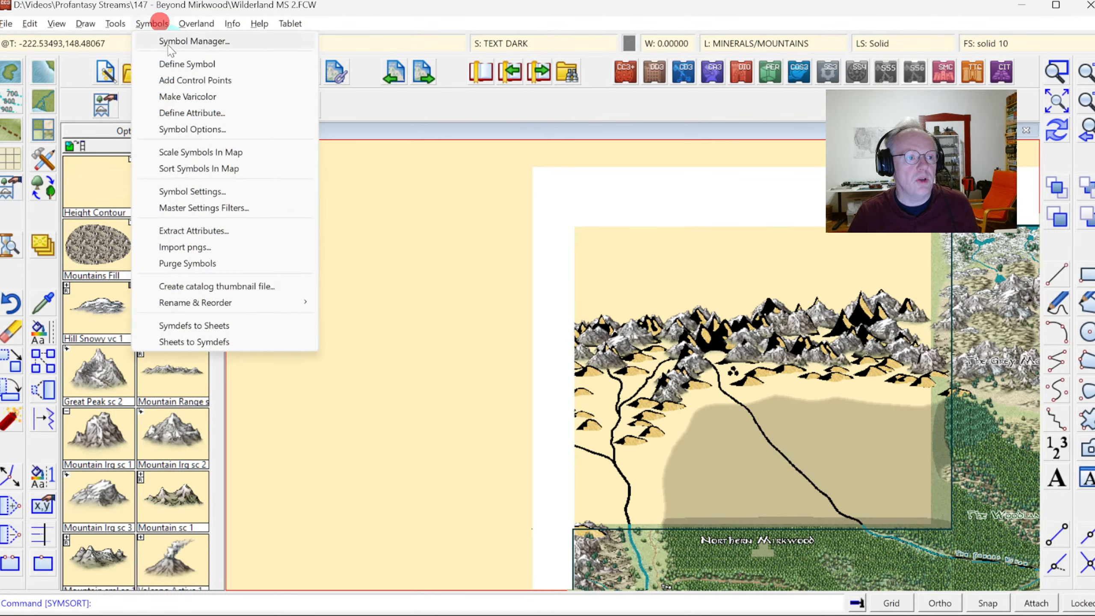
pyautogui.click(167, 43)
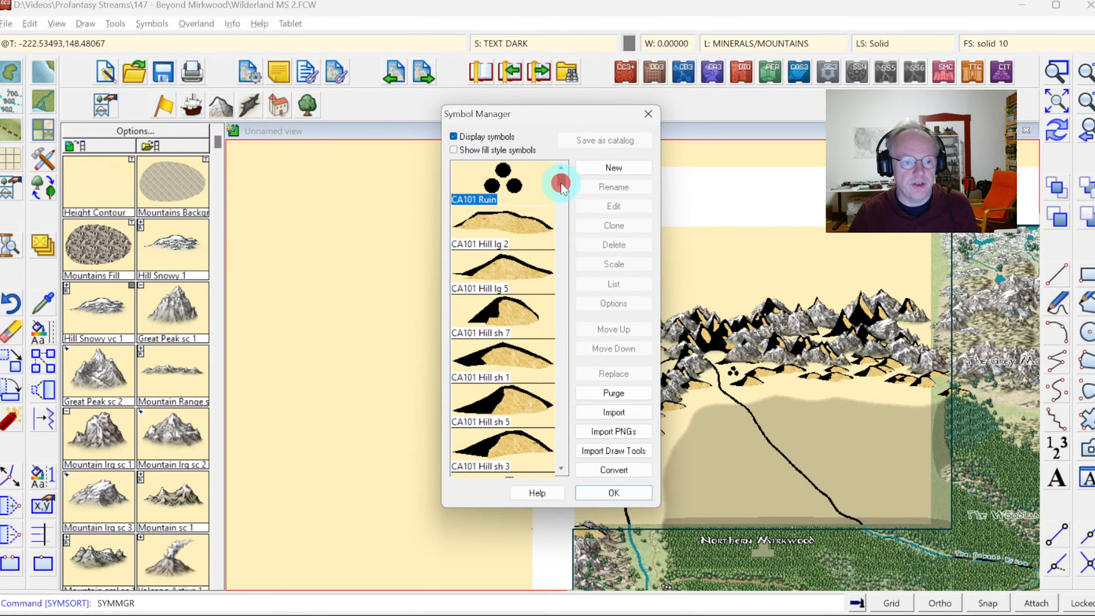
pyautogui.moveTo(561, 185); pyautogui.dragTo(565, 196)
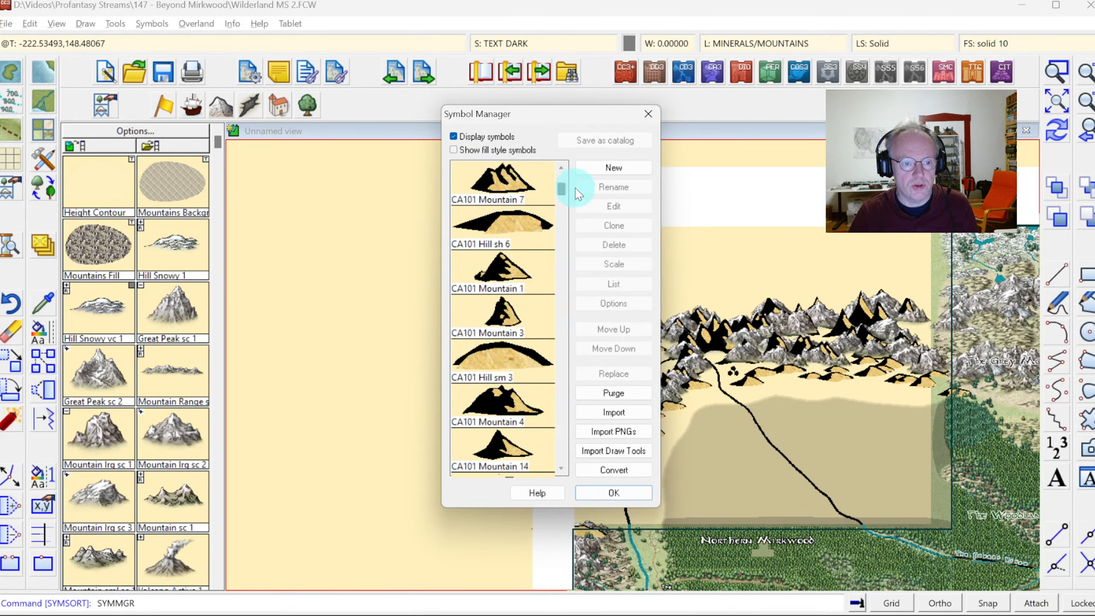
pyautogui.click(561, 168)
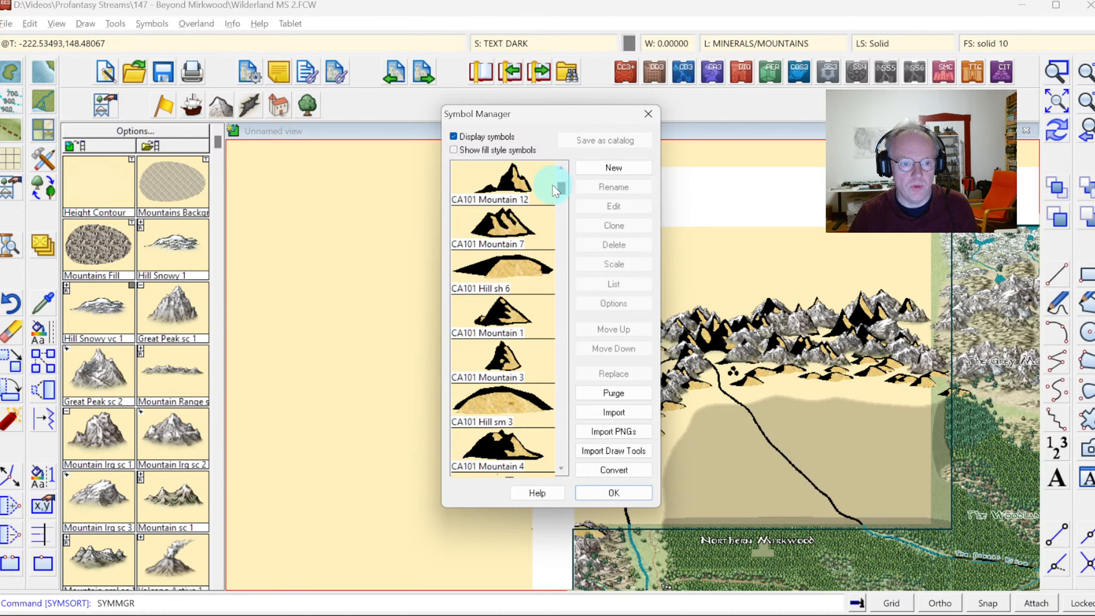
pyautogui.click(562, 166)
pyautogui.click(563, 166)
pyautogui.click(562, 166)
pyautogui.click(561, 166)
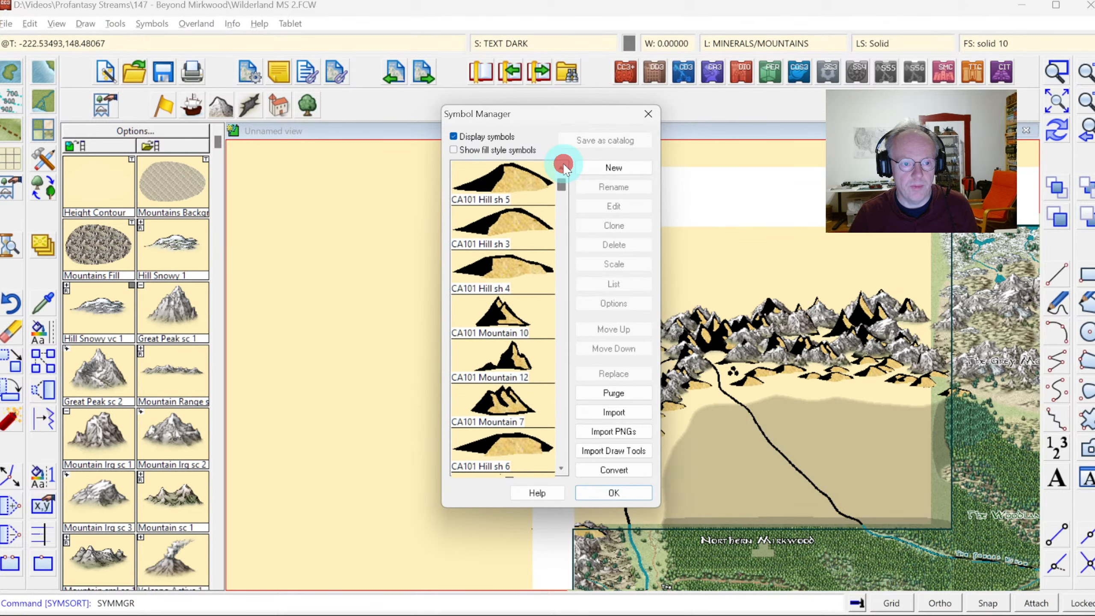
pyautogui.keyDown('shift'); pyautogui.click(510, 395); pyautogui.keyUp('shift')
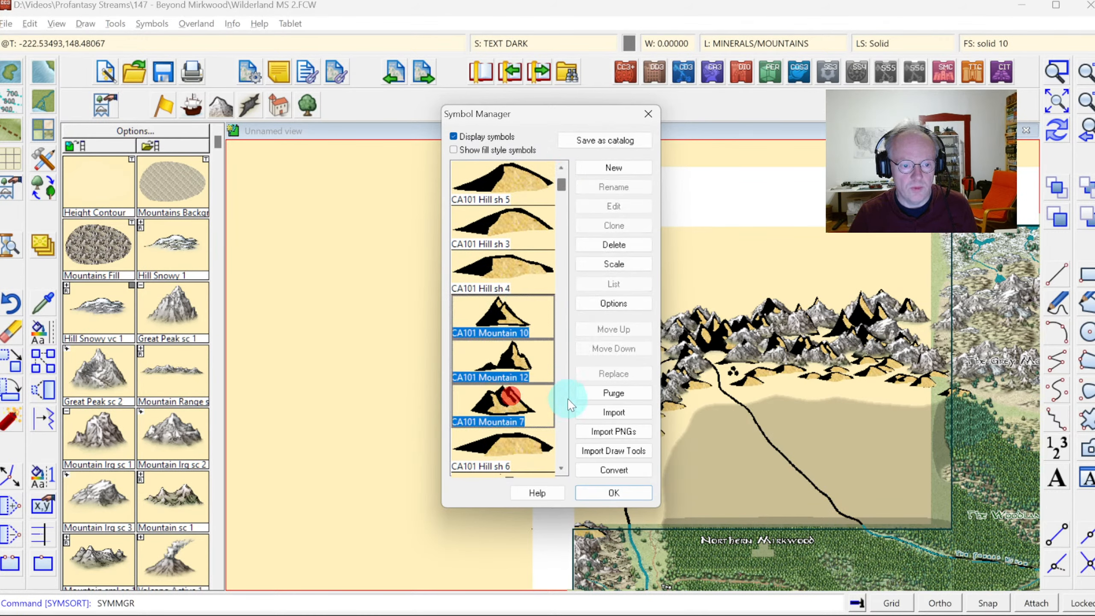
pyautogui.click(563, 402)
pyautogui.click(503, 223)
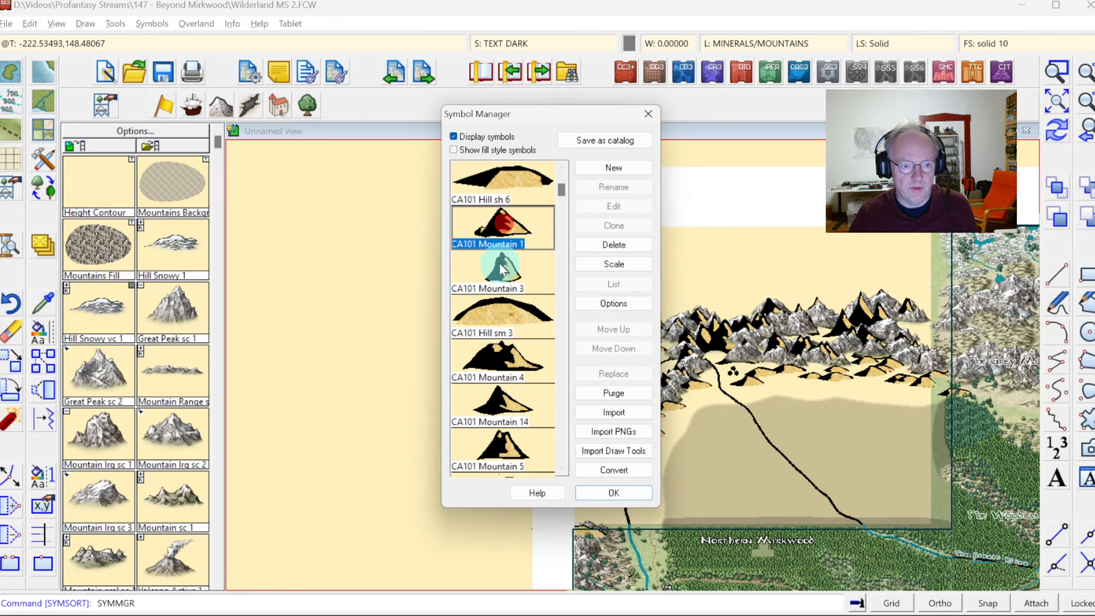
pyautogui.click(560, 363)
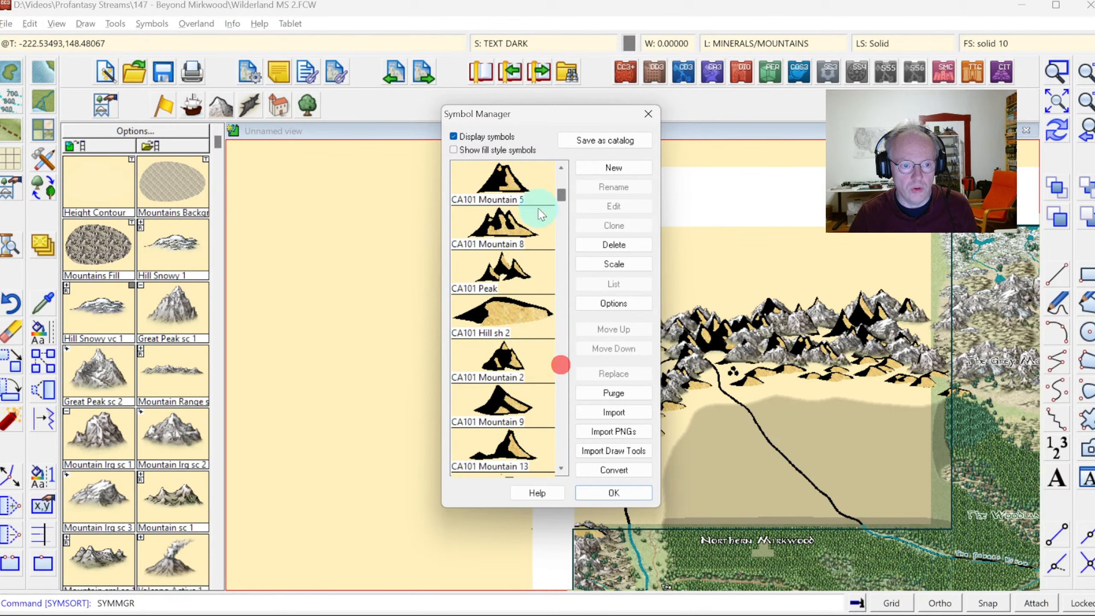
pyautogui.click(501, 179)
pyautogui.keyDown('ctrl'); pyautogui.click(510, 224); pyautogui.keyUp('ctrl')
pyautogui.keyDown('ctrl'); pyautogui.click(513, 270); pyautogui.keyUp('ctrl')
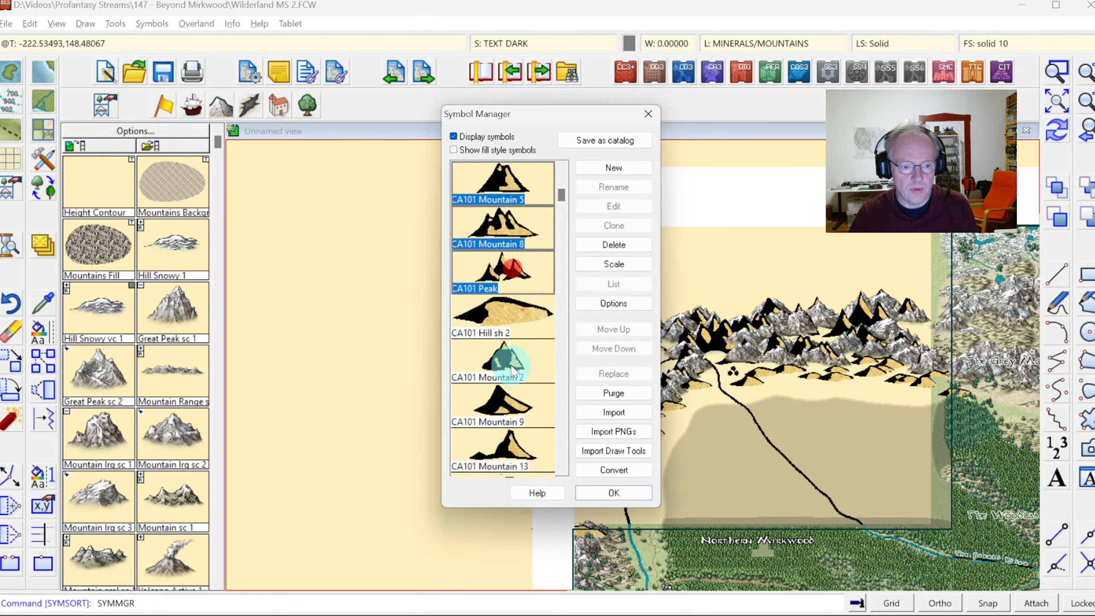
pyautogui.keyDown('ctrl'); pyautogui.click(510, 408); pyautogui.keyUp('ctrl')
pyautogui.keyDown('ctrl'); pyautogui.click(514, 445); pyautogui.keyUp('ctrl')
pyautogui.click(561, 422)
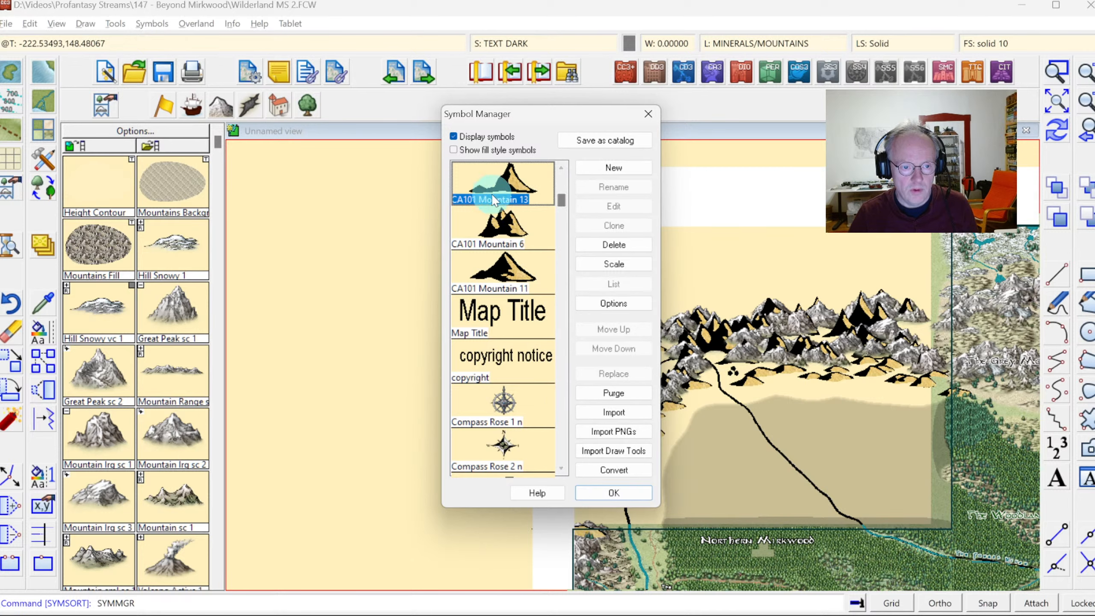
pyautogui.click(614, 245)
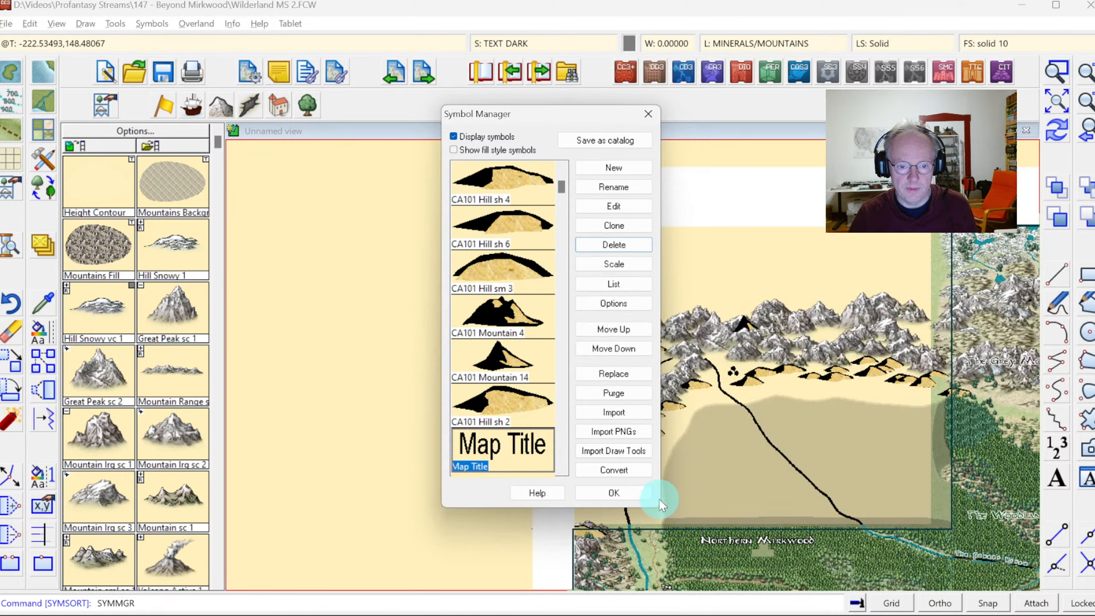
# Delete the CA101 Mountain 4 and CA101 Mountain 14 symbols as well, and close the Symbol Manager.
pyautogui.click(502, 317)
pyautogui.keyDown('ctrl'); pyautogui.click(501, 358); pyautogui.keyUp('ctrl')
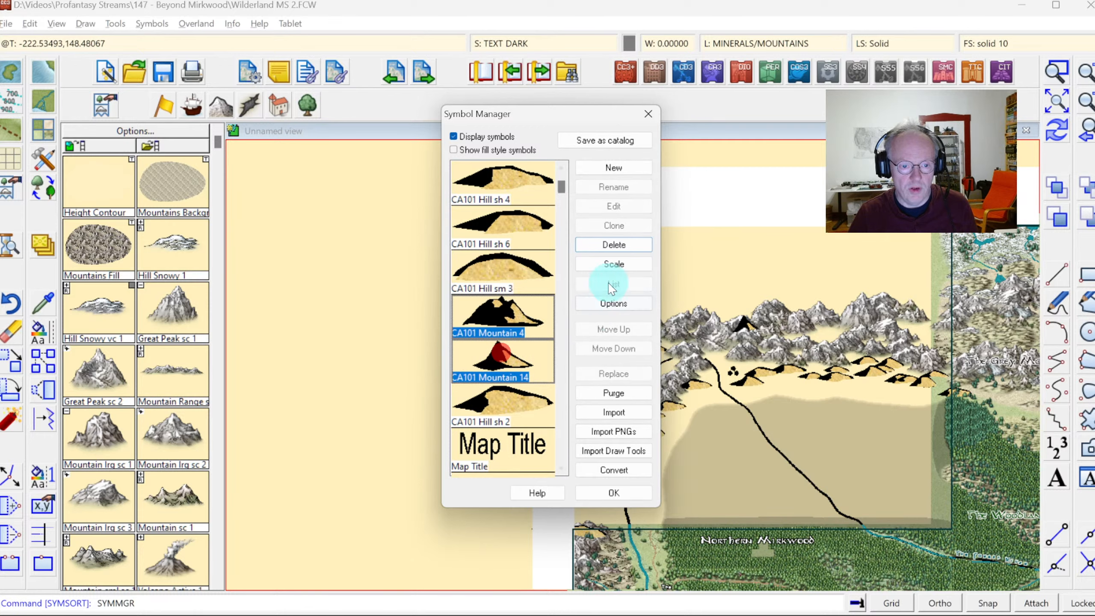
pyautogui.click(613, 244)
pyautogui.click(944, 615)
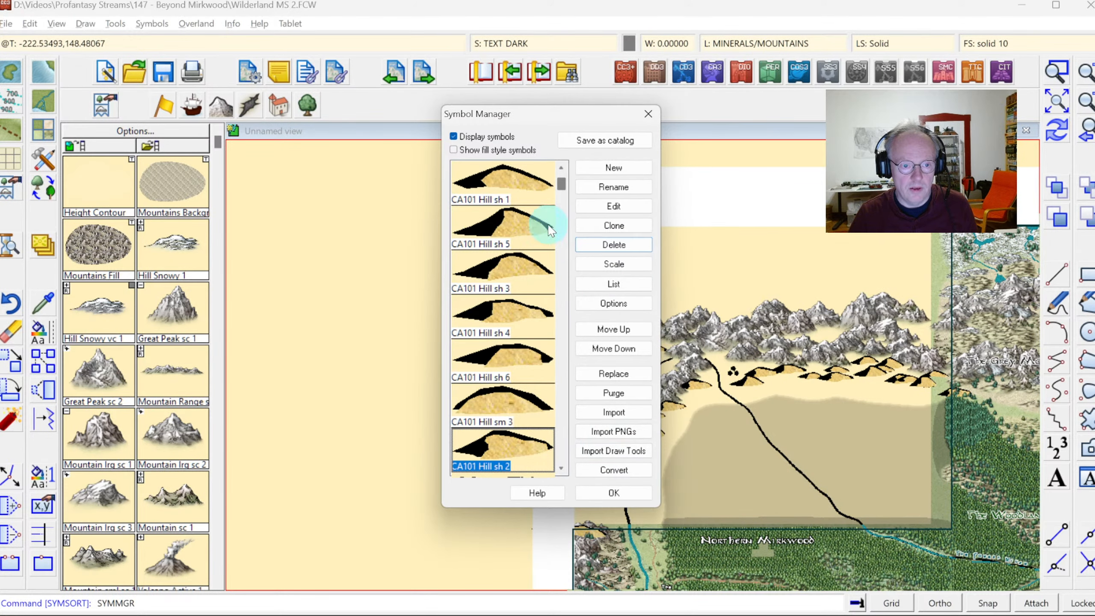
pyautogui.moveTo(564, 184)
pyautogui.mouseDown()
pyautogui.moveTo(562, 170)
pyautogui.moveTo(562, 180)
pyautogui.mouseUp()
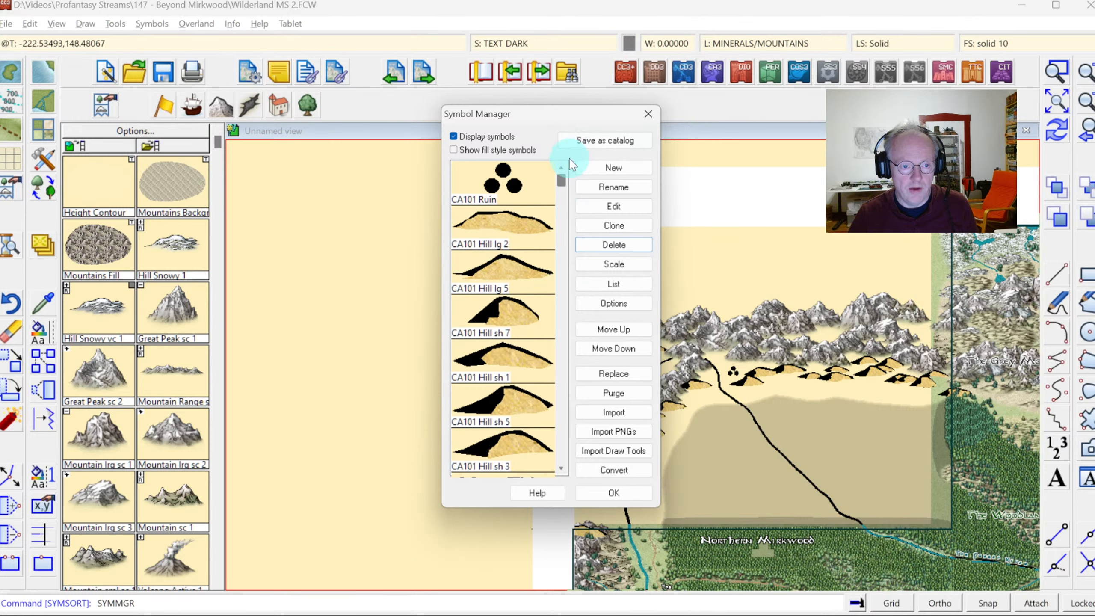
pyautogui.click(612, 492)
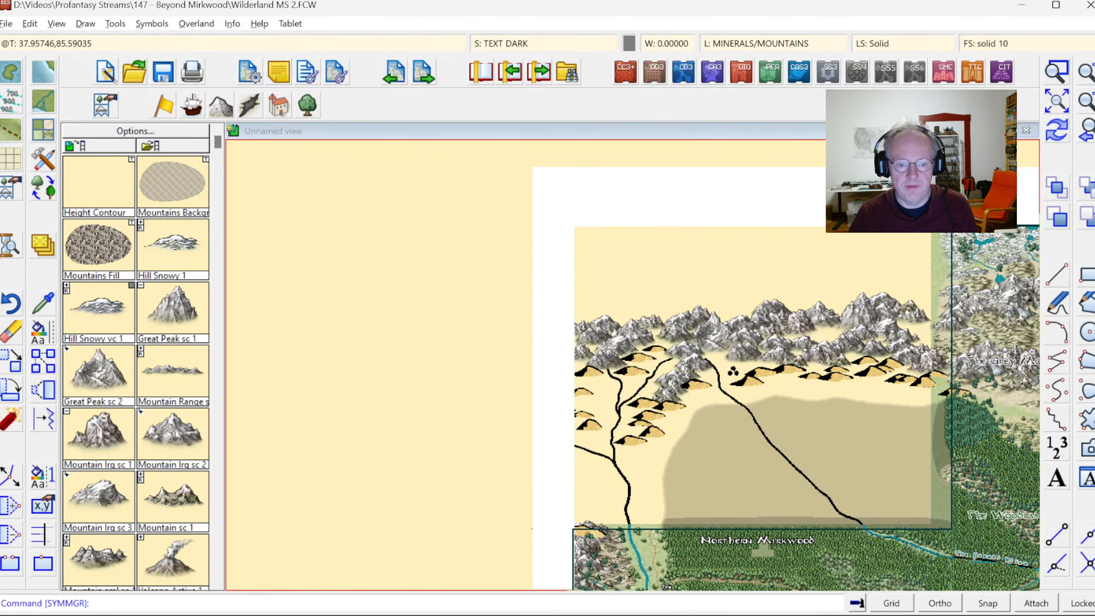
# Place Mountain sml sc 1 symbols over the old foothills around the western river's headwaters and along the mountain spur east of it.
pyautogui.click(1060, 73)
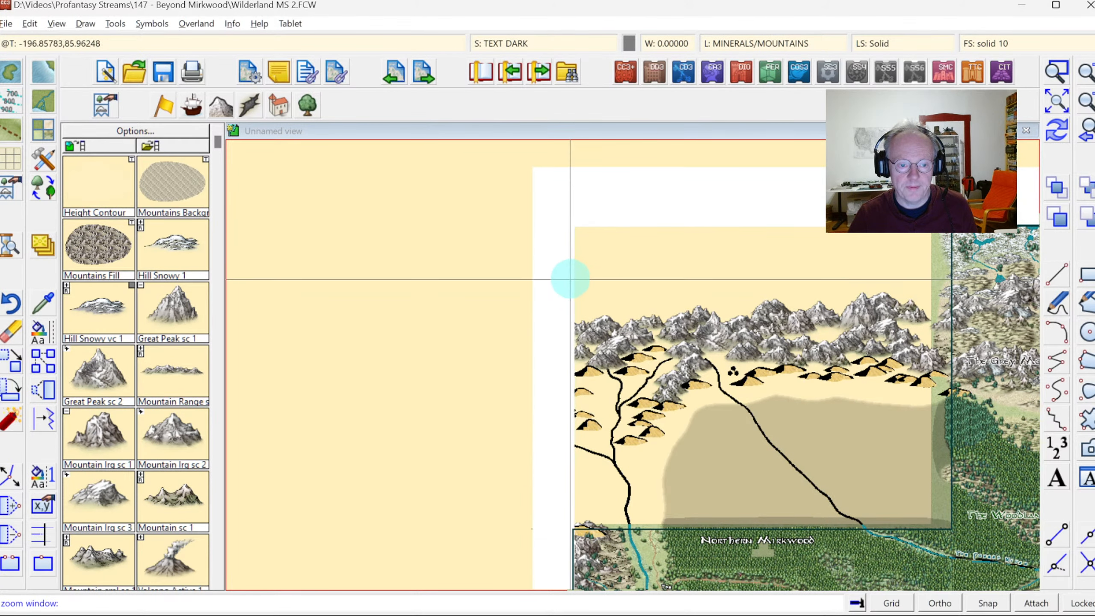
pyautogui.click(569, 279)
pyautogui.click(968, 459)
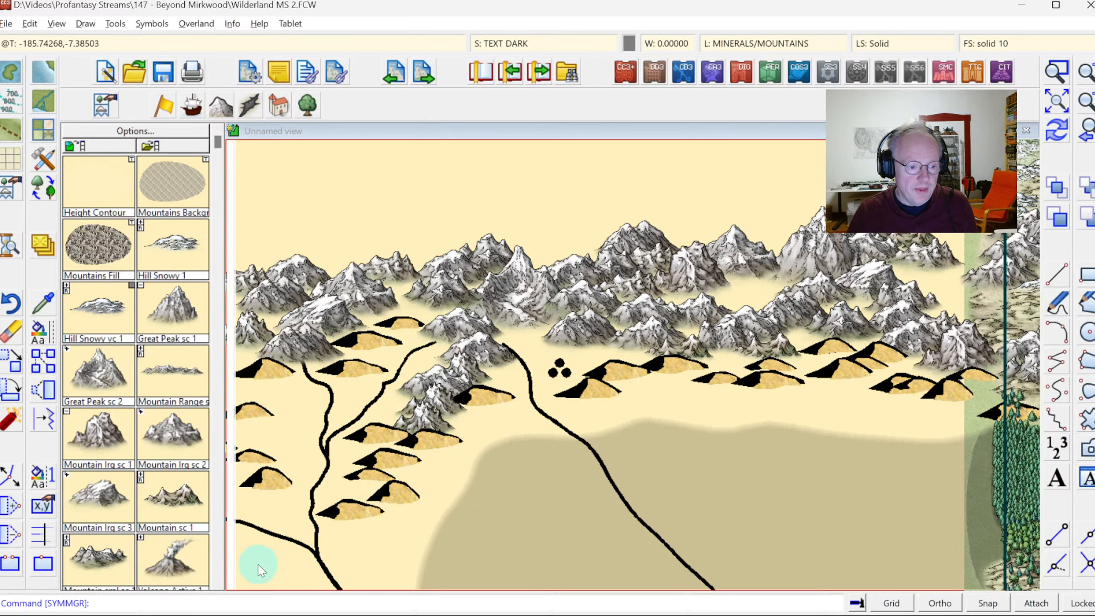
pyautogui.click(217, 583)
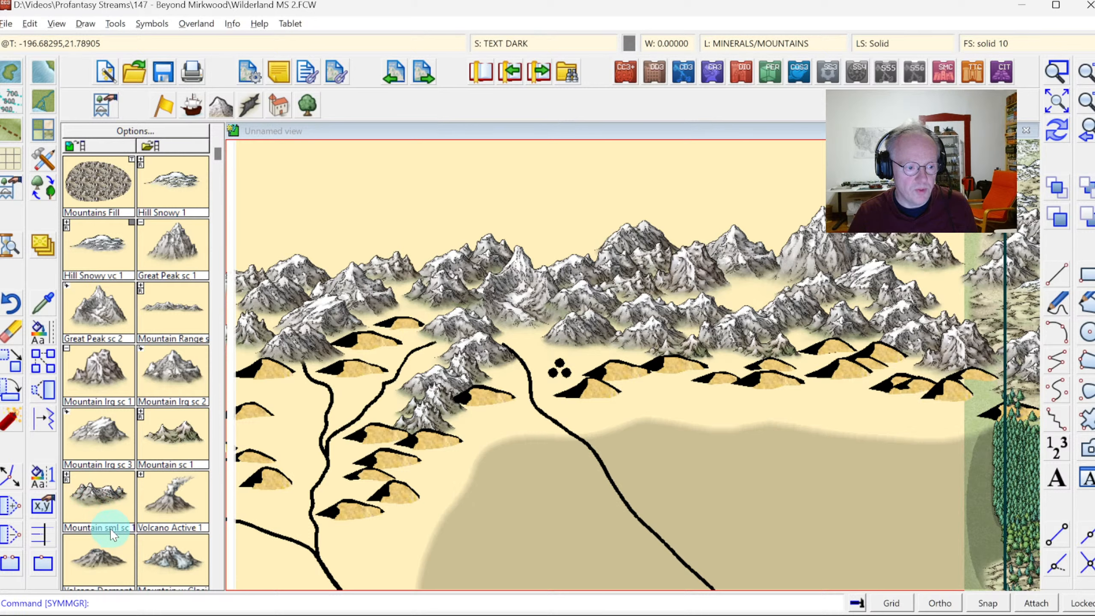
pyautogui.click(102, 501)
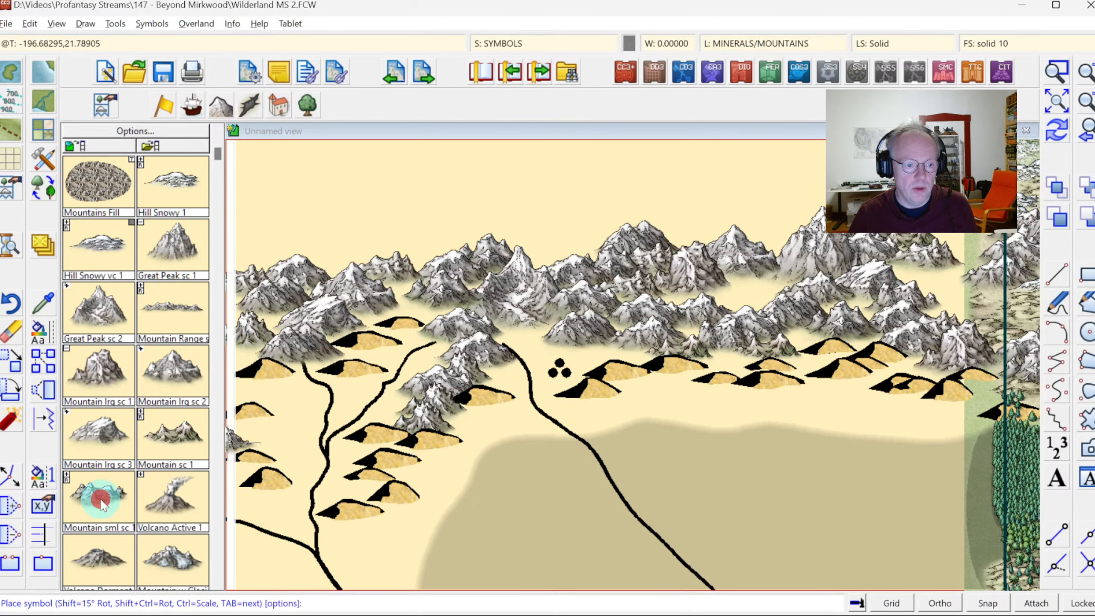
pyautogui.click(263, 366)
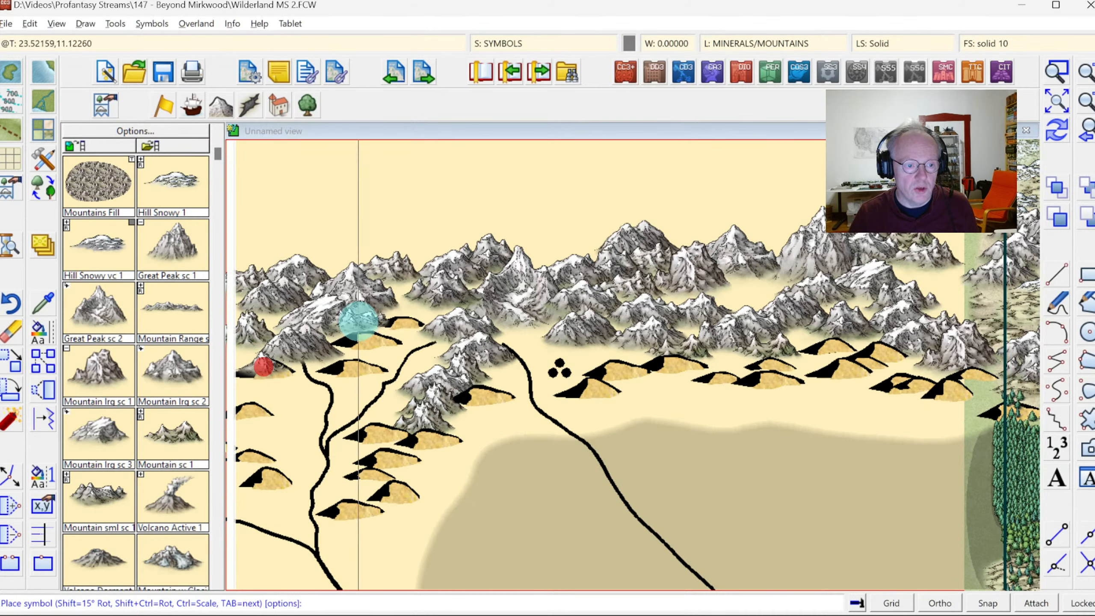
pyautogui.click(357, 334)
pyautogui.click(379, 336)
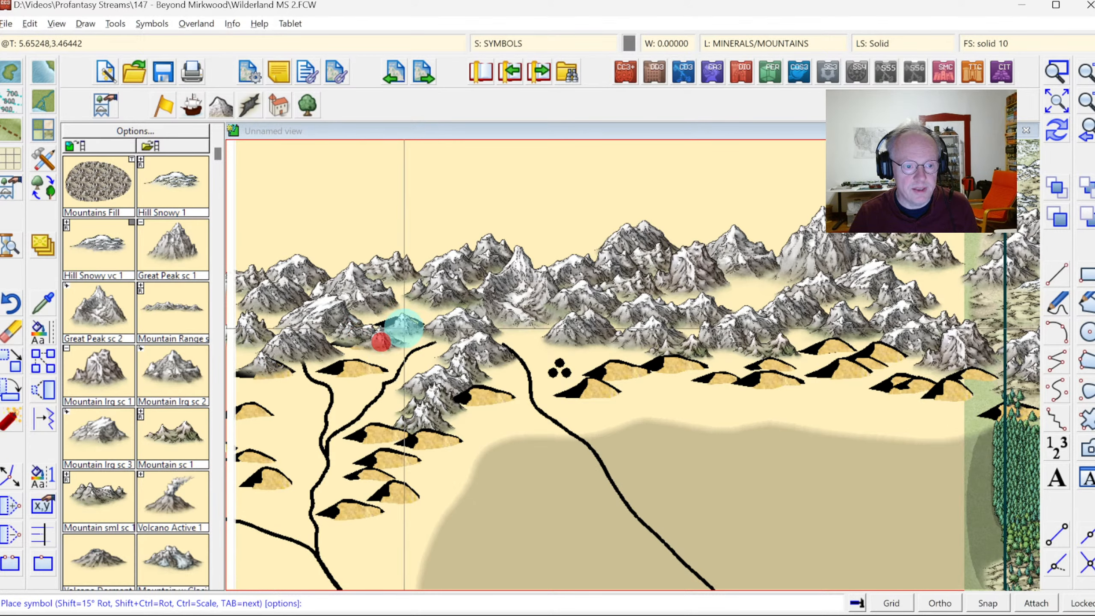
pyautogui.click(412, 322)
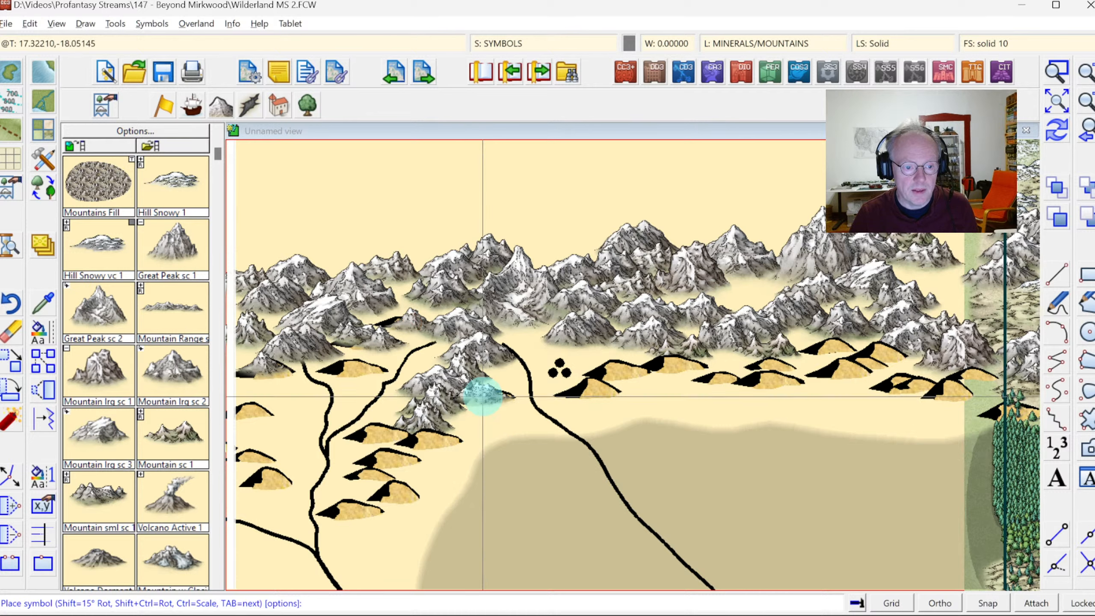
pyautogui.click(482, 391)
pyautogui.click(382, 431)
pyautogui.click(423, 441)
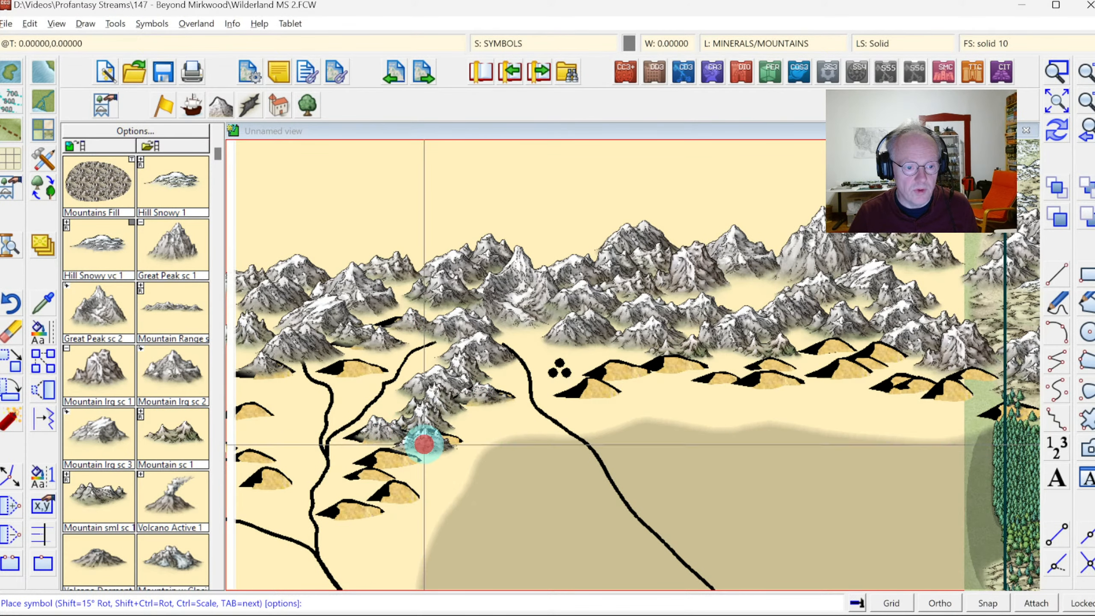
# Extend the small snow-capped mountains along the range's southern edge, from east of the central river across the eastern section border.
pyautogui.click(672, 363)
pyautogui.click(637, 365)
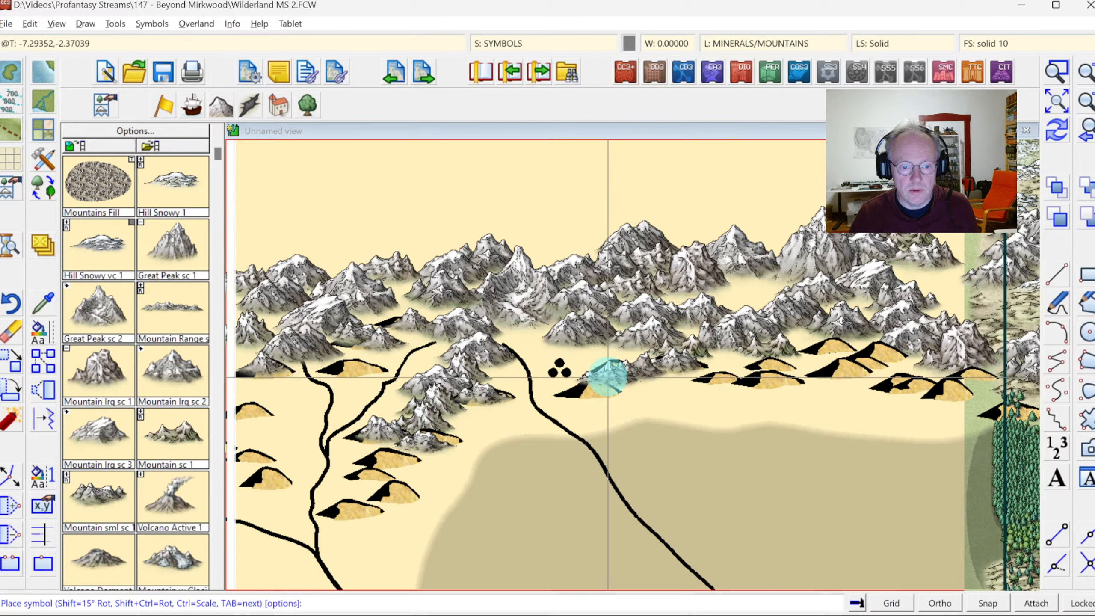
pyautogui.click(604, 371)
pyautogui.click(775, 364)
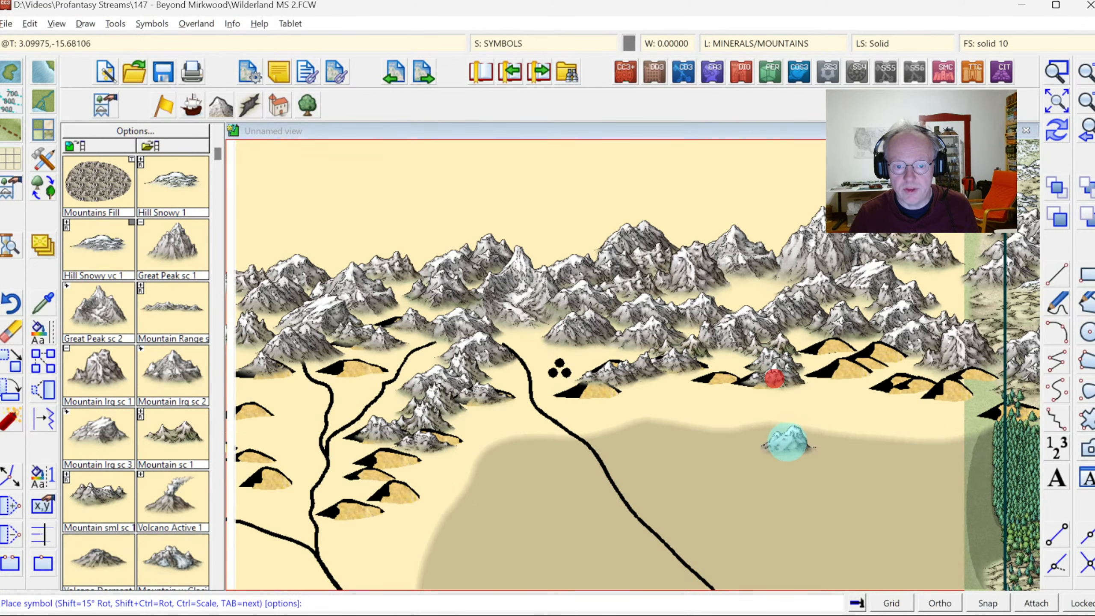
pyautogui.click(888, 353)
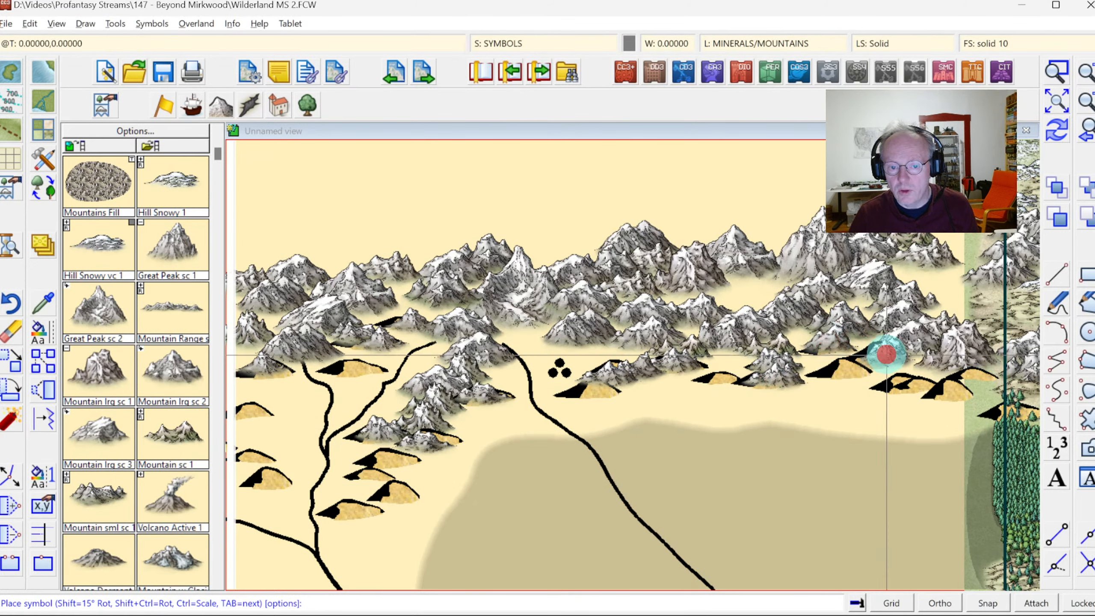
pyautogui.click(868, 364)
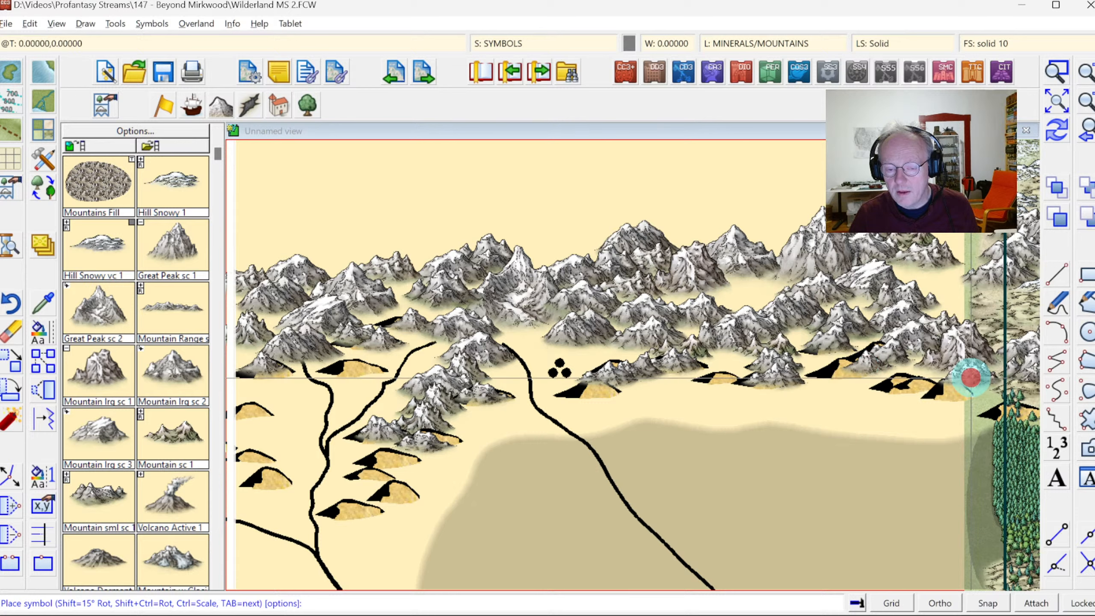
pyautogui.click(946, 392)
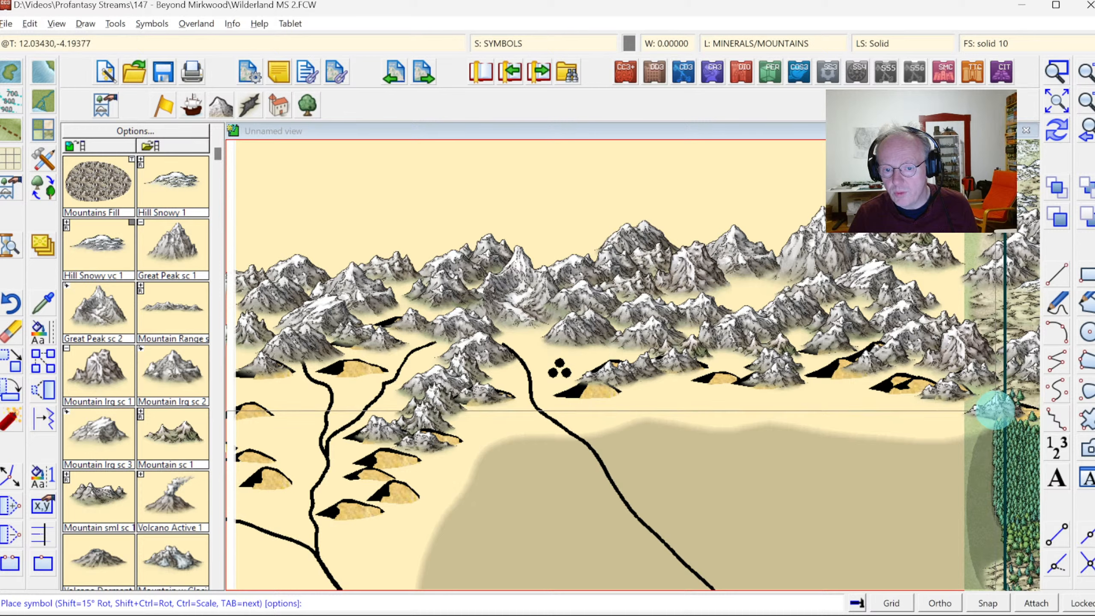
pyautogui.click(997, 408)
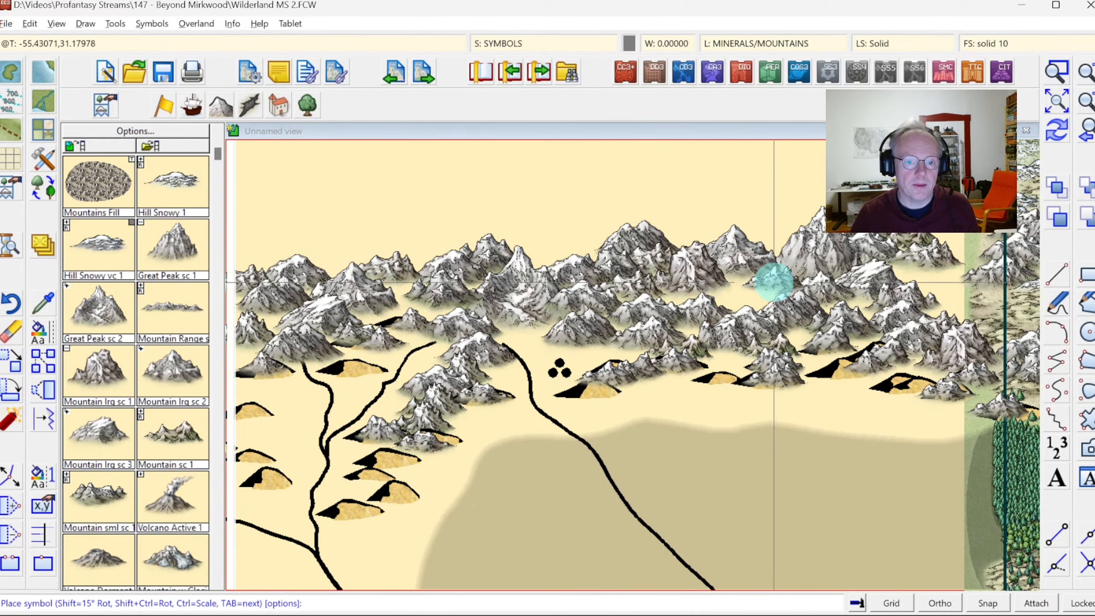
# Fill gaps in the eastern range, at the map's western edge and beside the western river with more small mountains.
pyautogui.click(735, 286)
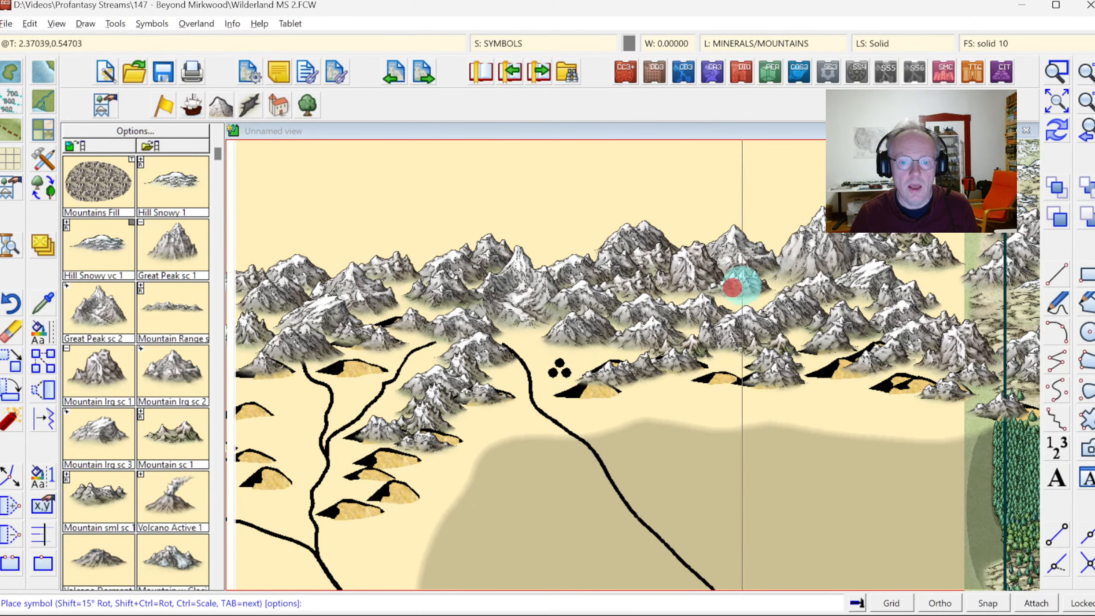
pyautogui.click(932, 271)
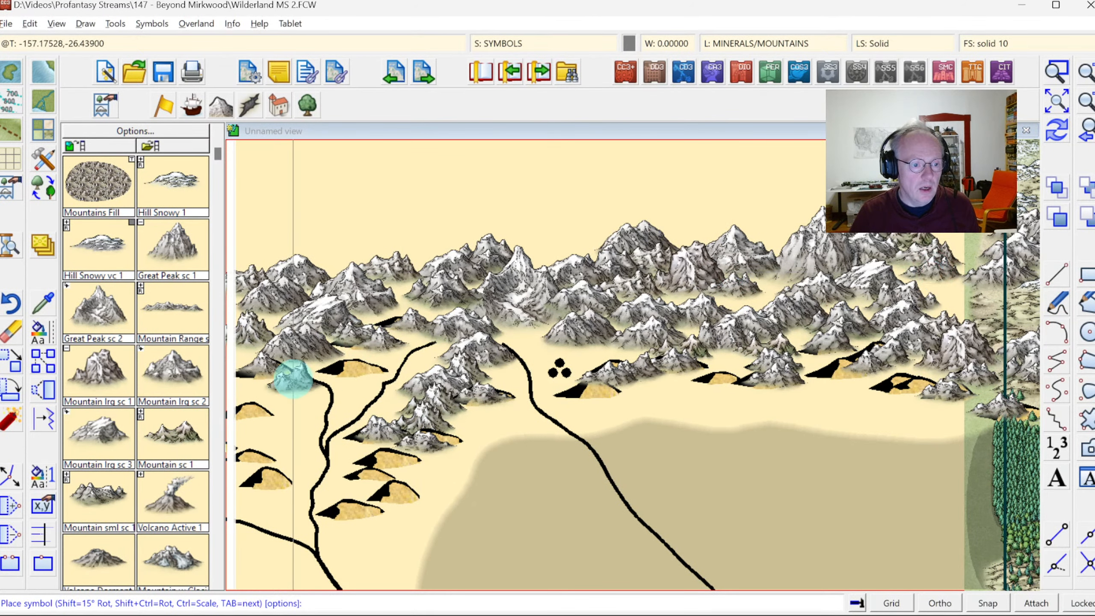
pyautogui.click(247, 381)
pyautogui.click(240, 352)
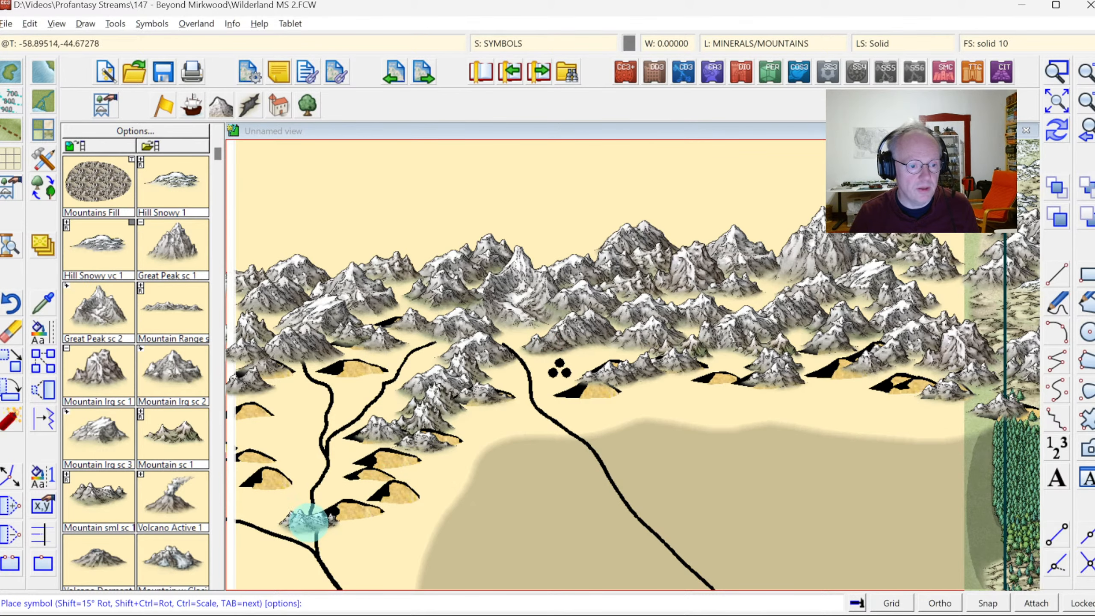
pyautogui.click(392, 458)
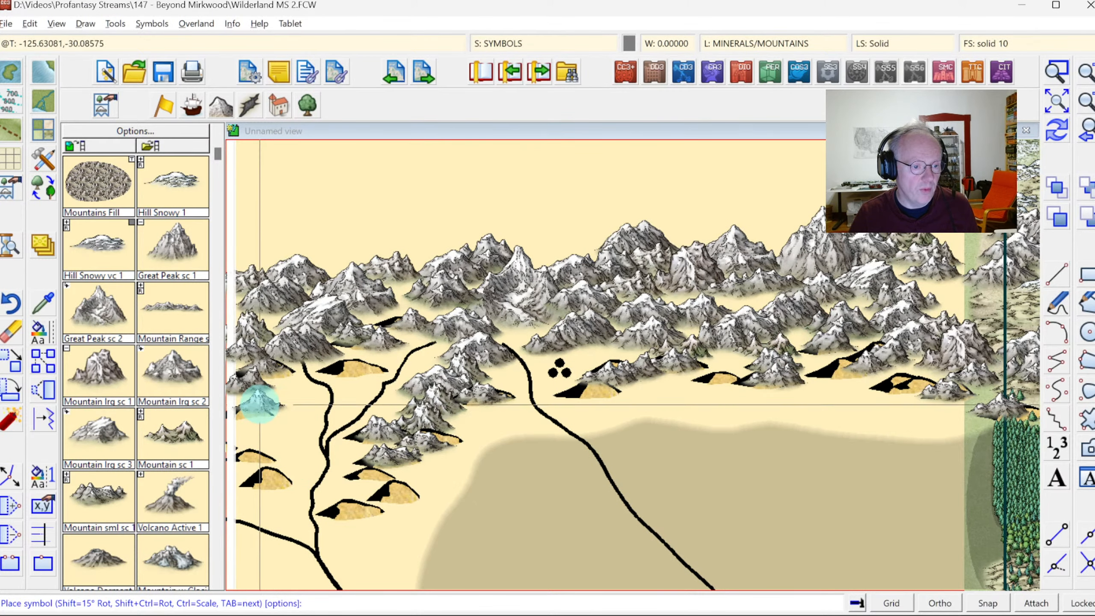
pyautogui.click(273, 396)
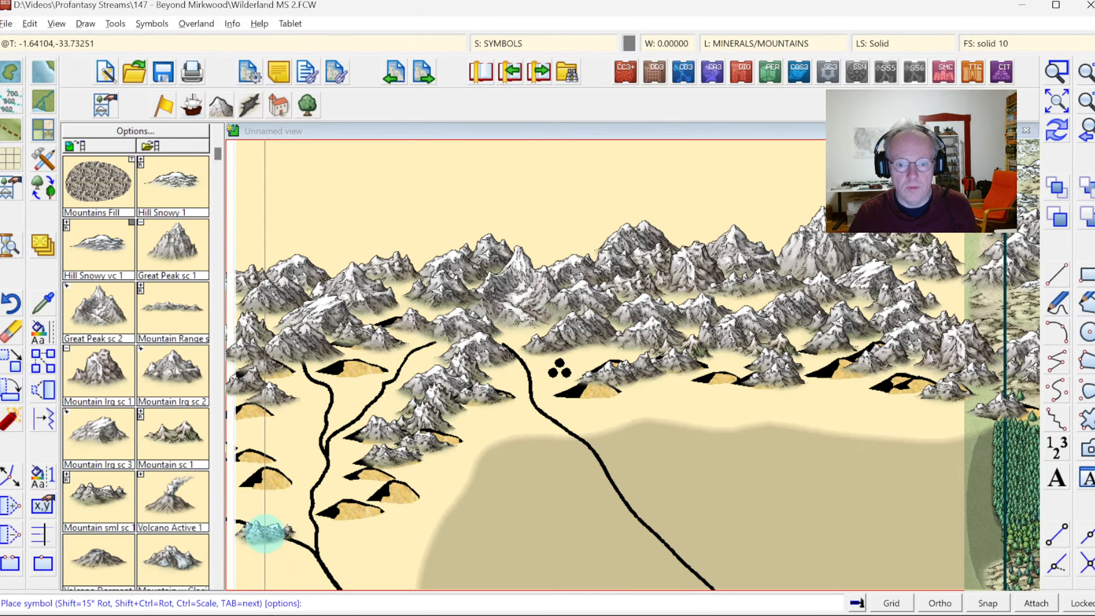
pyautogui.click(346, 357)
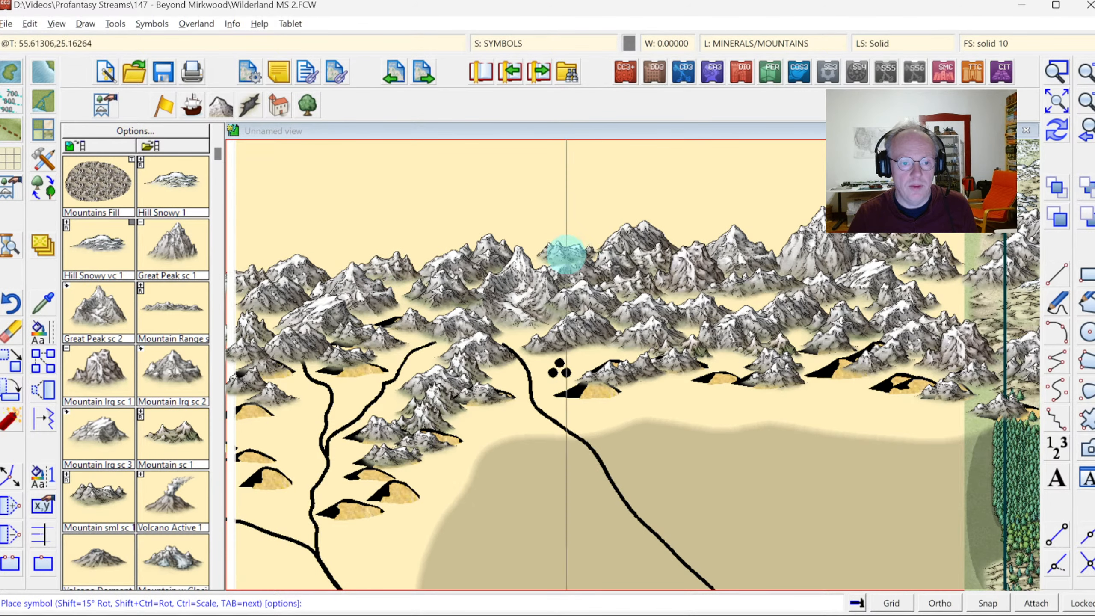
# Add three small mountains along the range's northern edge: one in the west, one in the middle and one in the east.
pyautogui.click(586, 238)
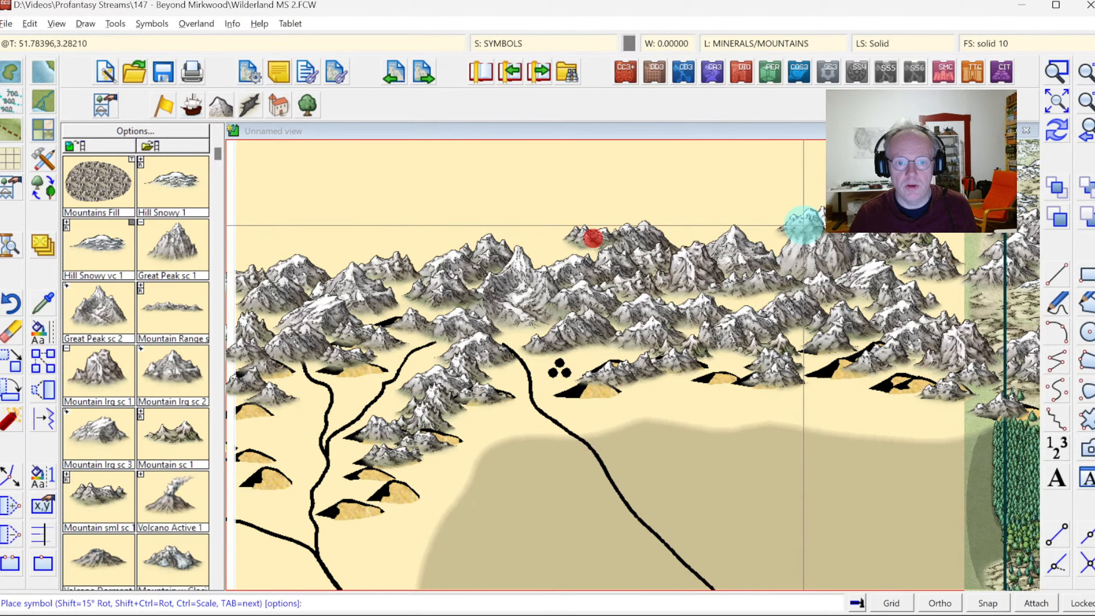
pyautogui.click(792, 217)
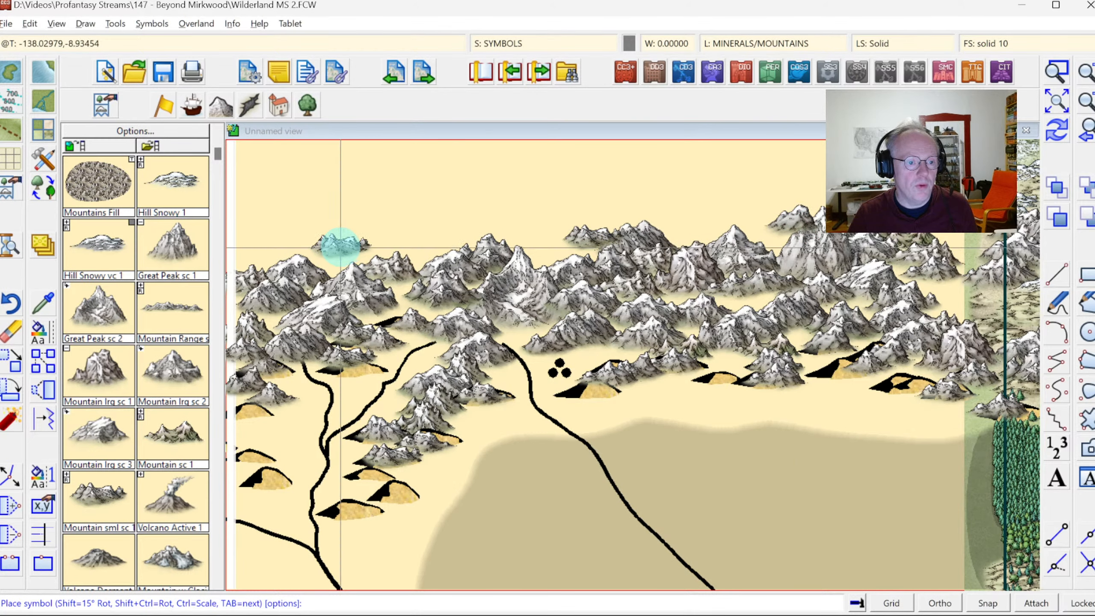
pyautogui.click(340, 246)
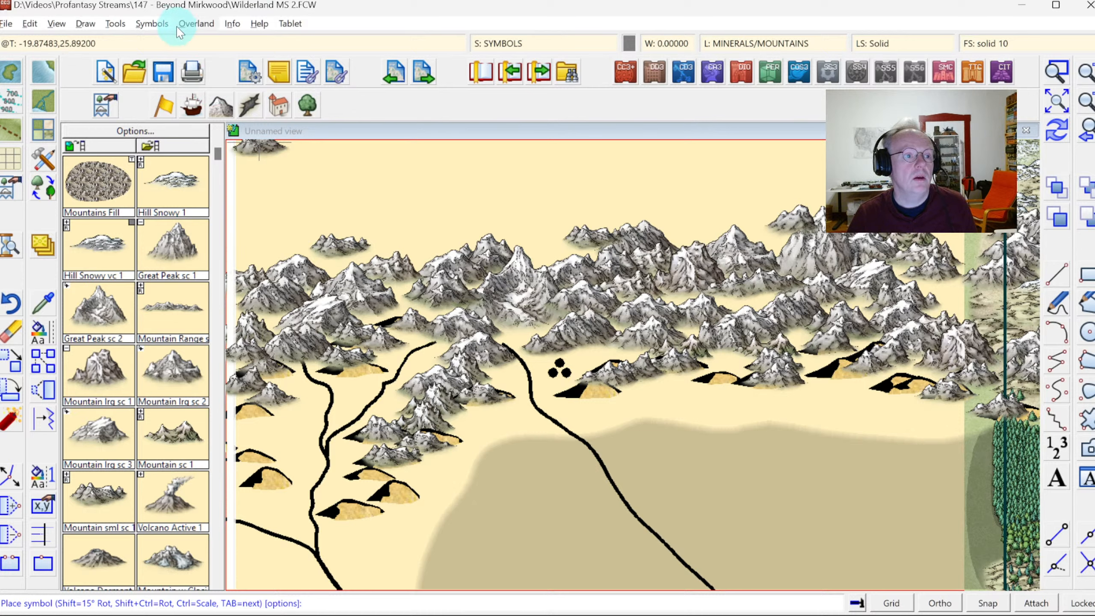
# Sort the symbols in the map, using a window selection around the whole northwestern mountain range.
pyautogui.click(152, 23)
pyautogui.click(191, 170)
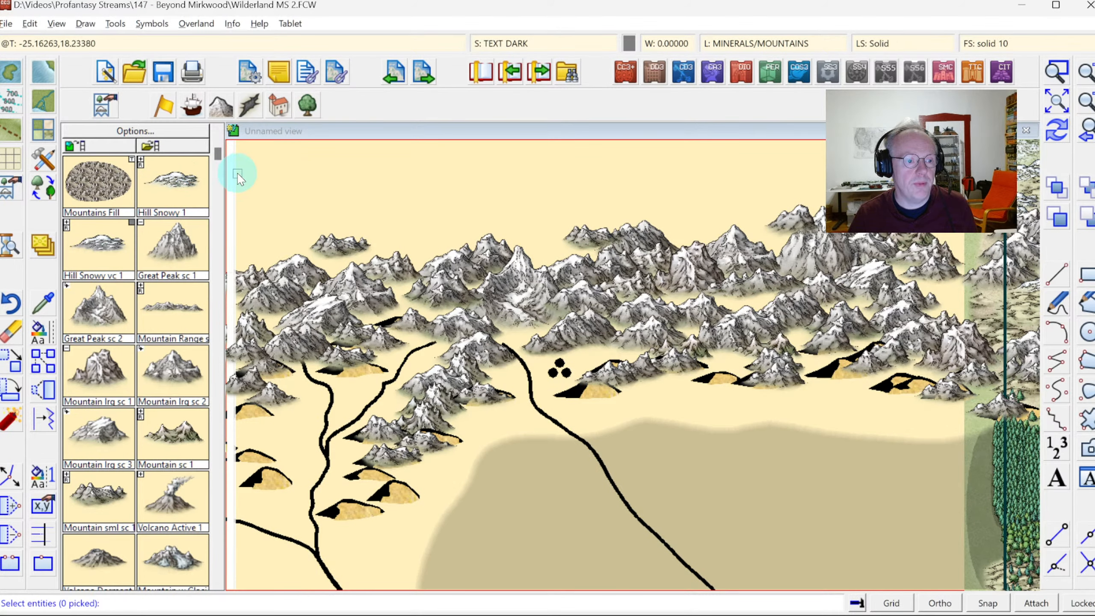
pyautogui.click(237, 174)
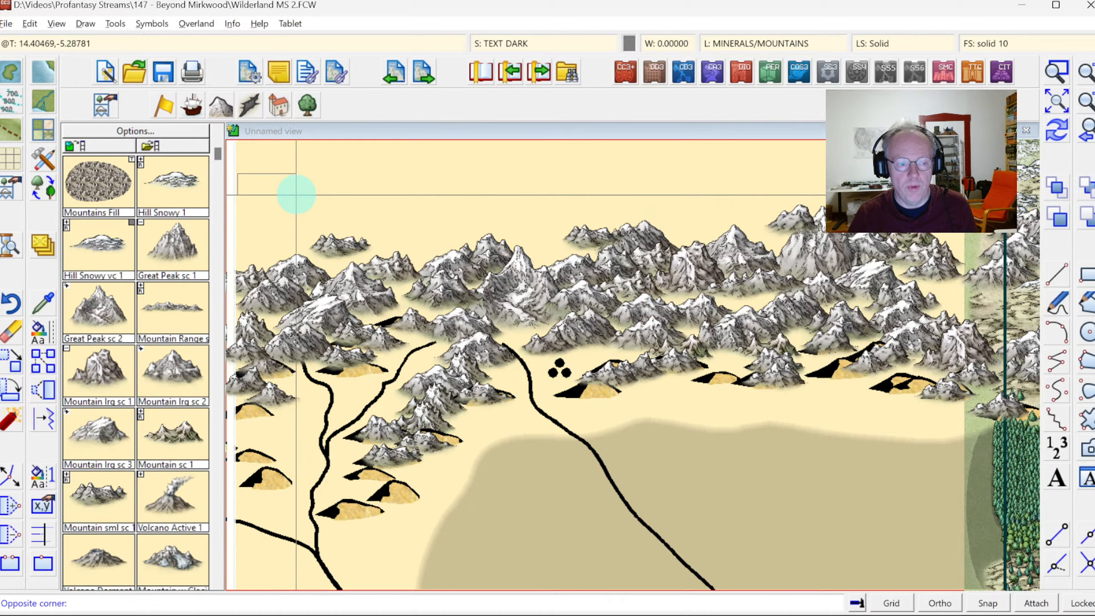
pyautogui.rightClick(296, 195)
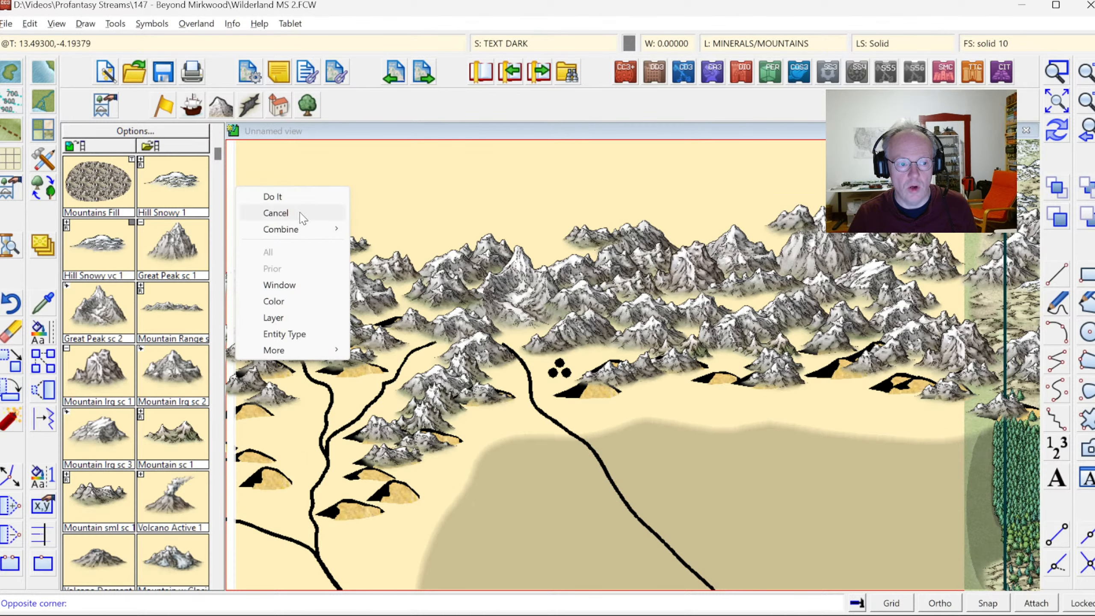
pyautogui.click(282, 289)
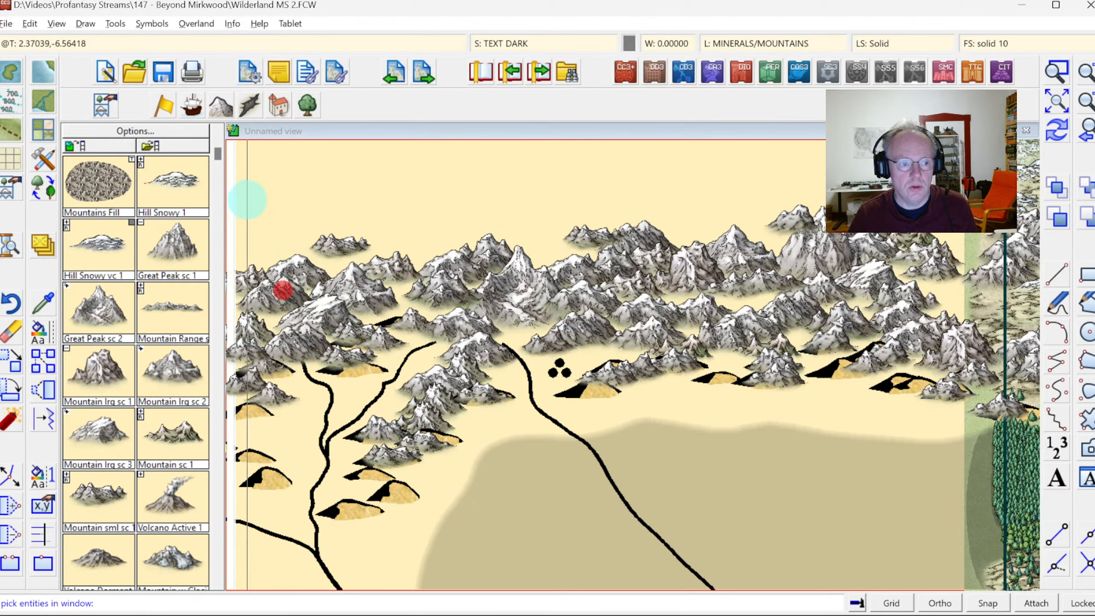
pyautogui.click(239, 175)
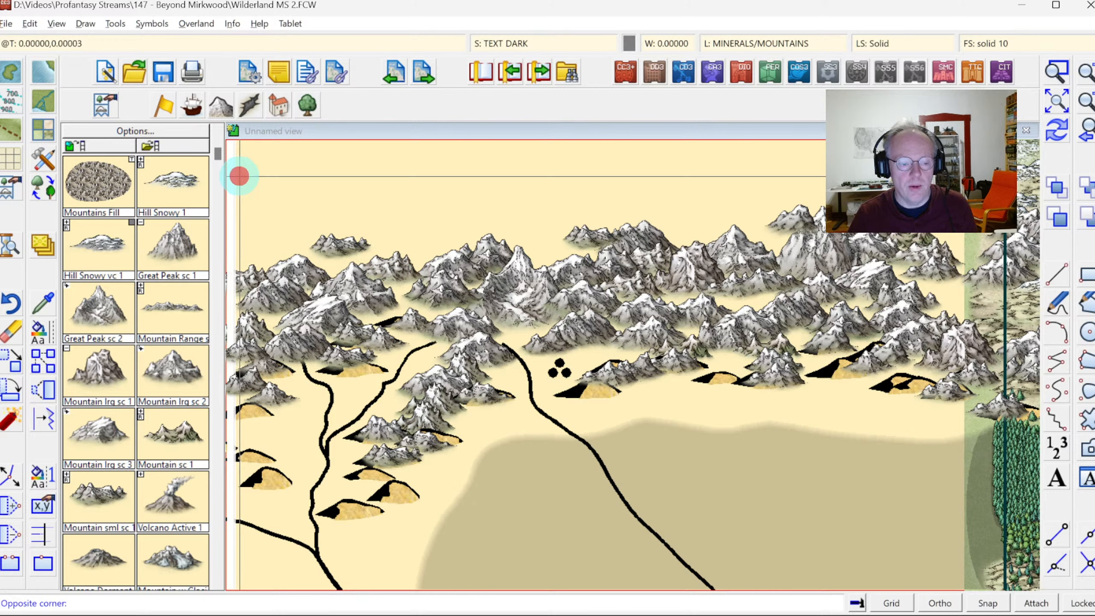
pyautogui.click(973, 451)
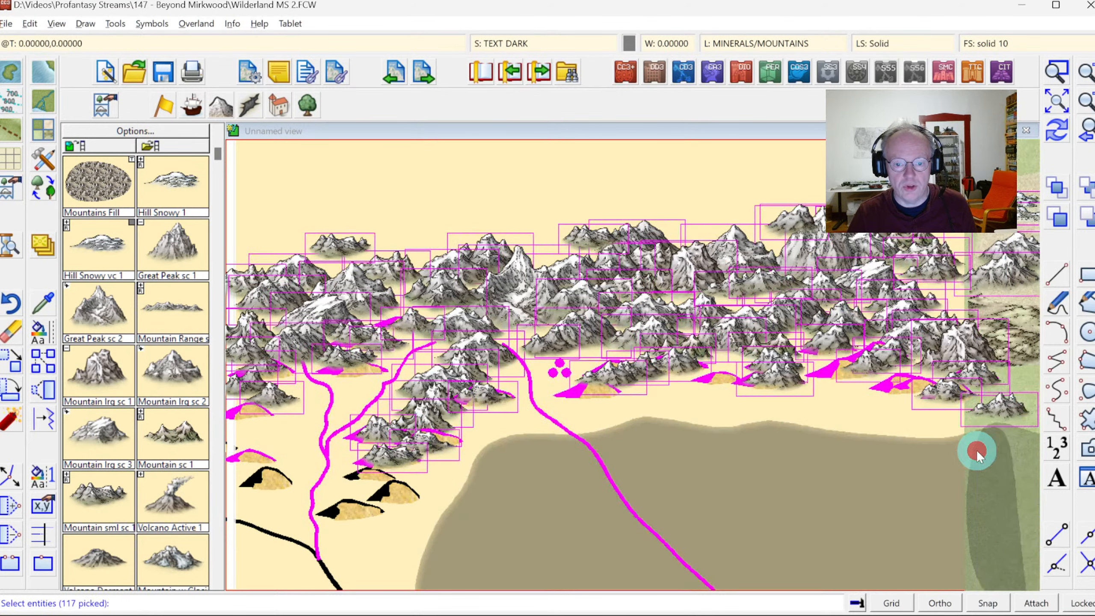
pyautogui.rightClick(647, 350)
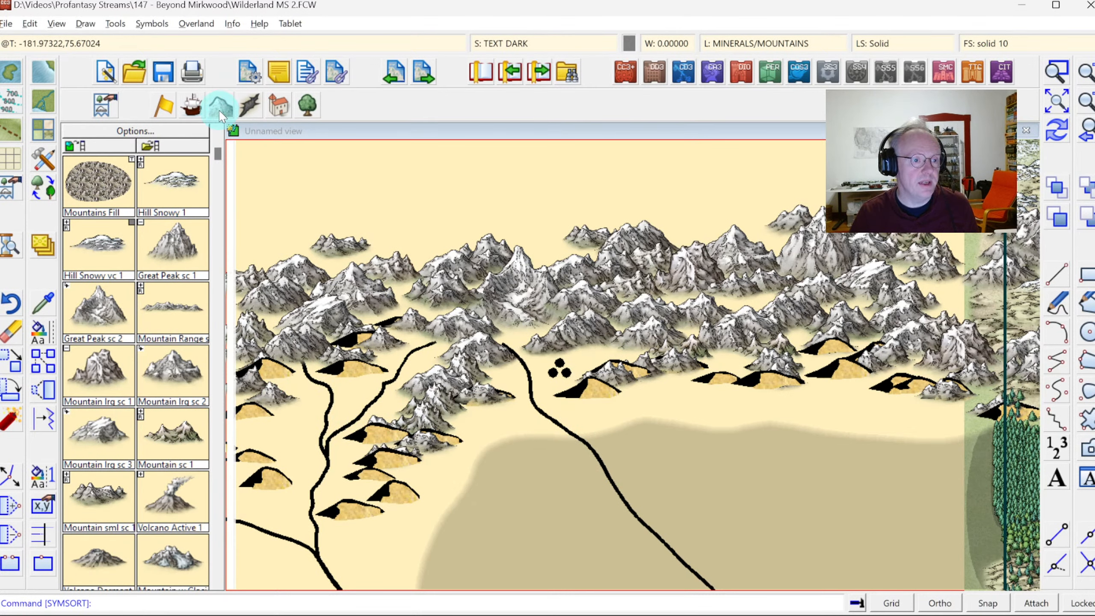
# Place Hills 1 symbols in varied shapes along the range's southern edge, from east of the central river to near the eastern section border.
pyautogui.click(216, 362)
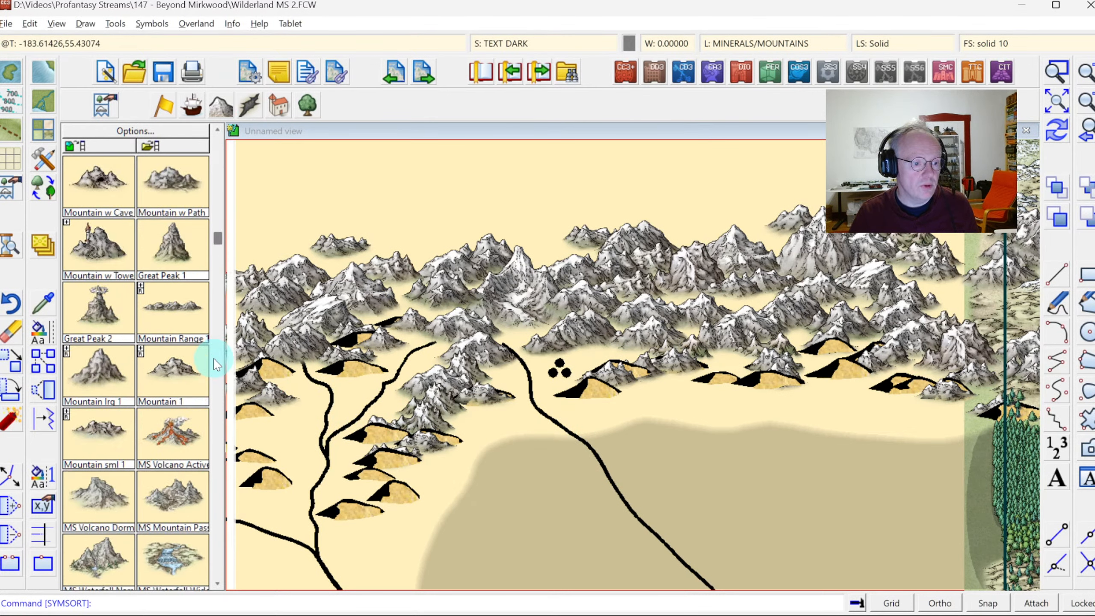
pyautogui.click(215, 364)
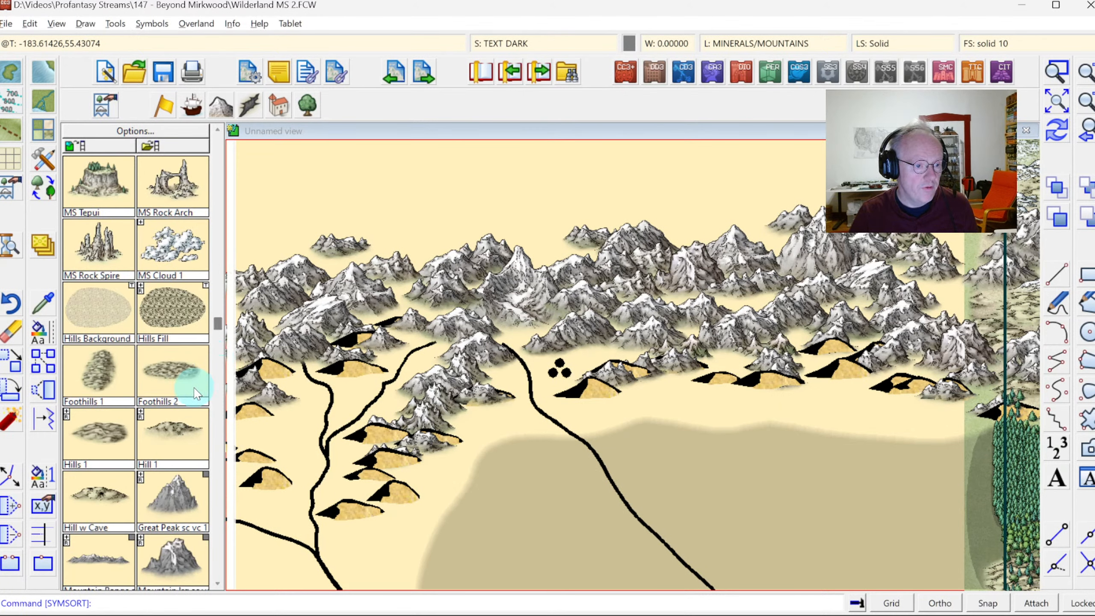
pyautogui.click(171, 380)
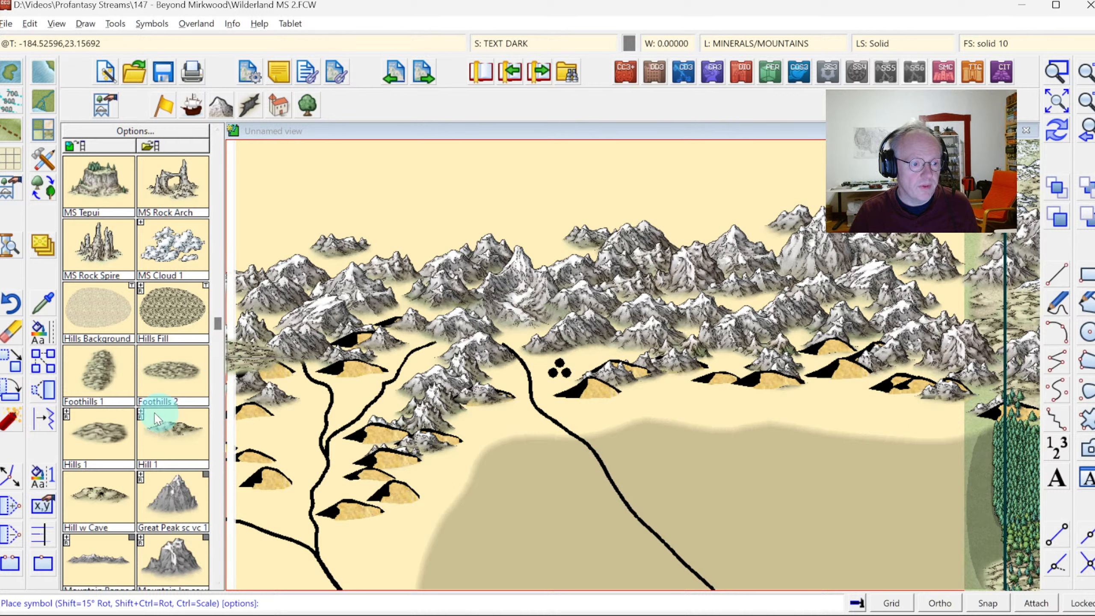
pyautogui.click(107, 446)
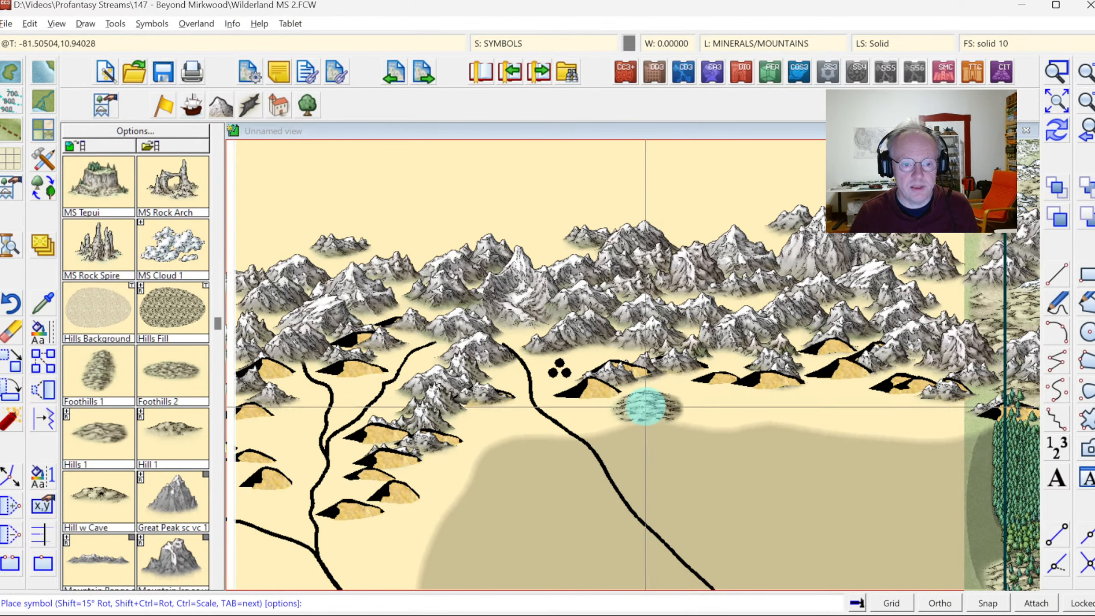
pyautogui.click(588, 392)
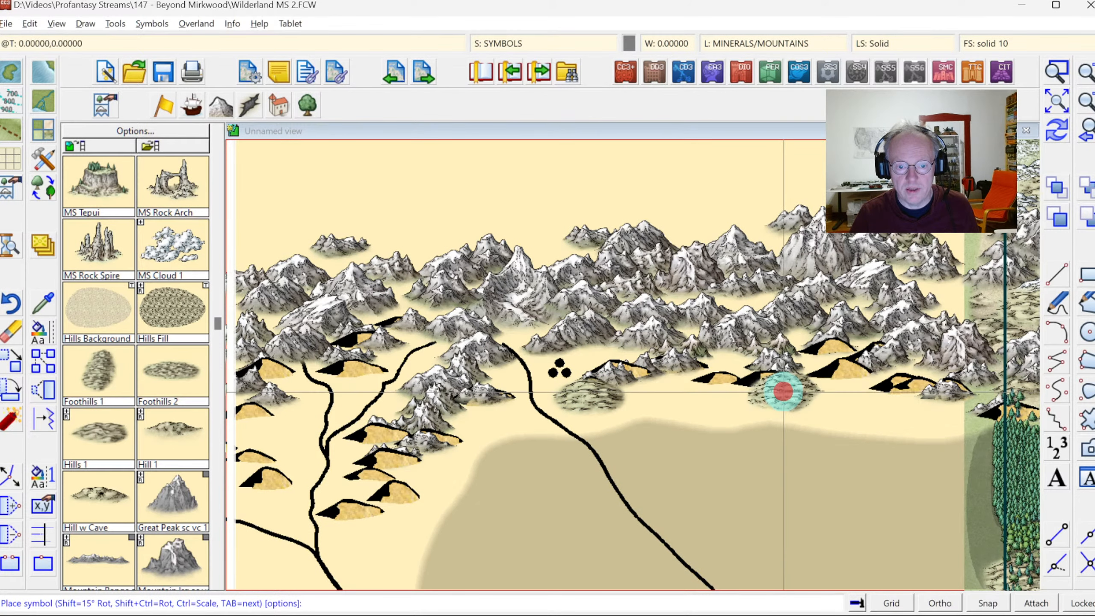
pyautogui.click(781, 390)
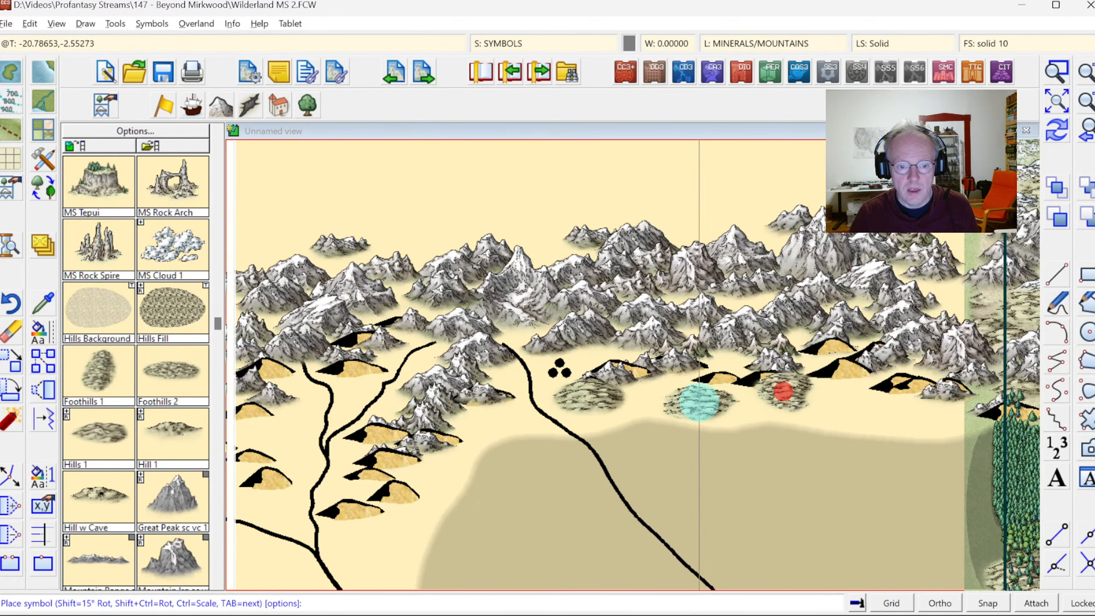
pyautogui.click(668, 384)
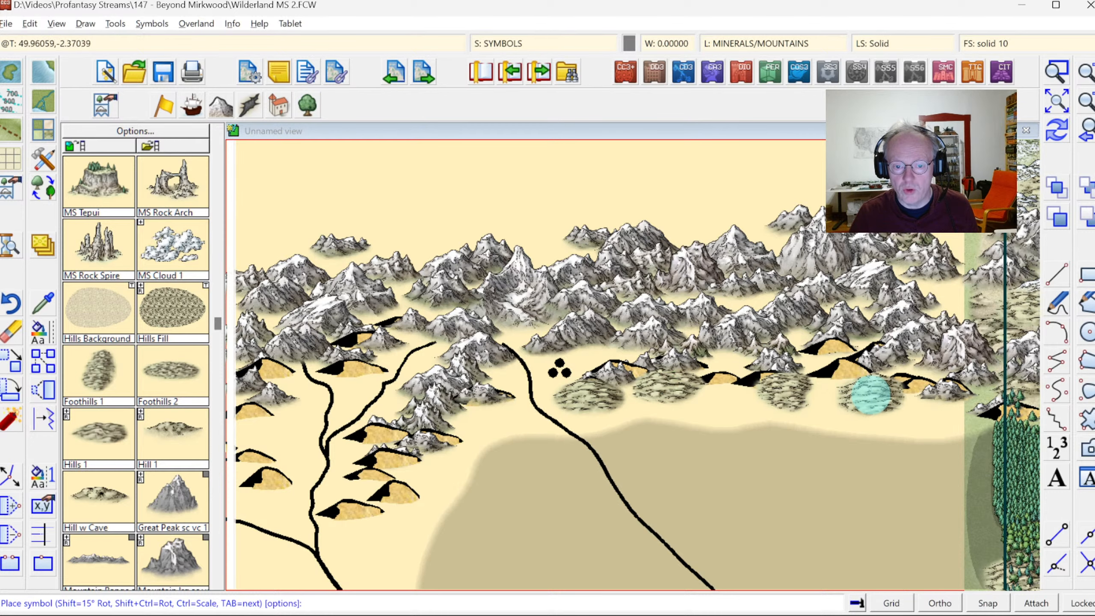
pyautogui.click(890, 382)
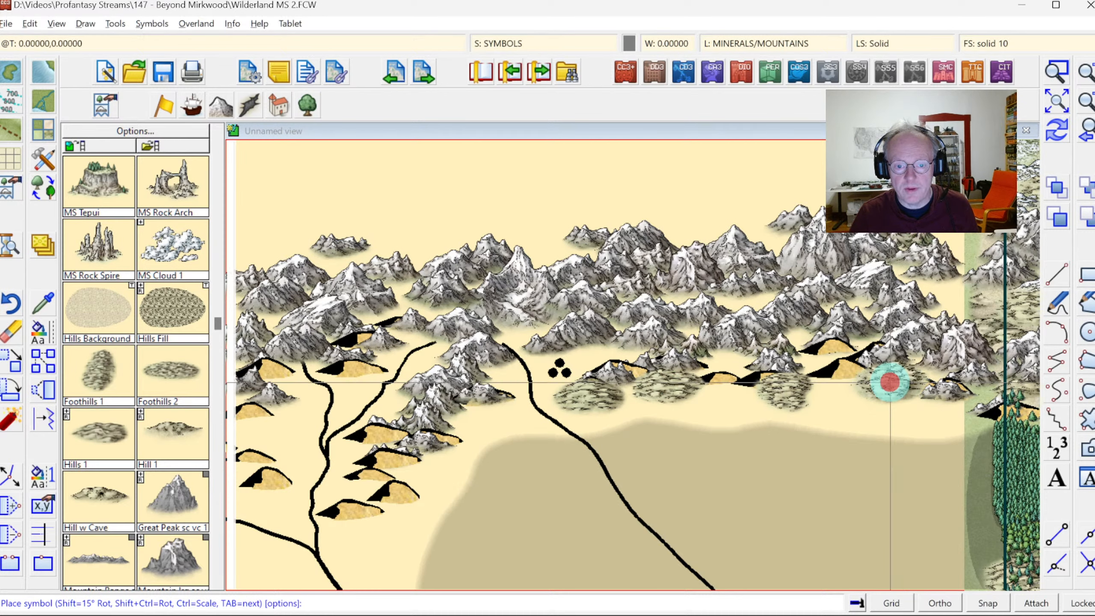
pyautogui.click(895, 414)
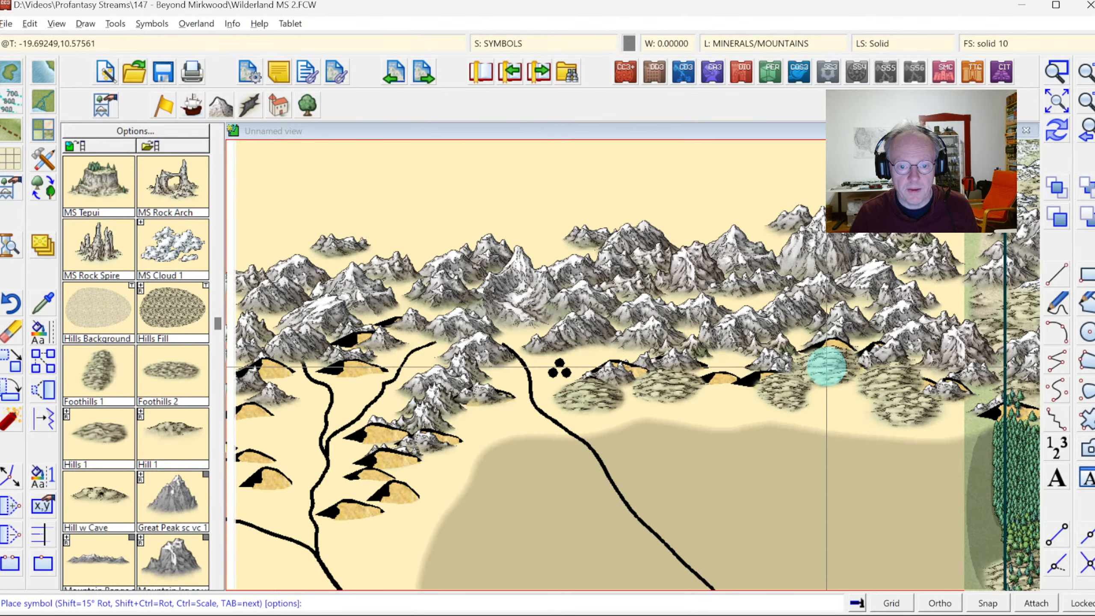
pyautogui.click(832, 362)
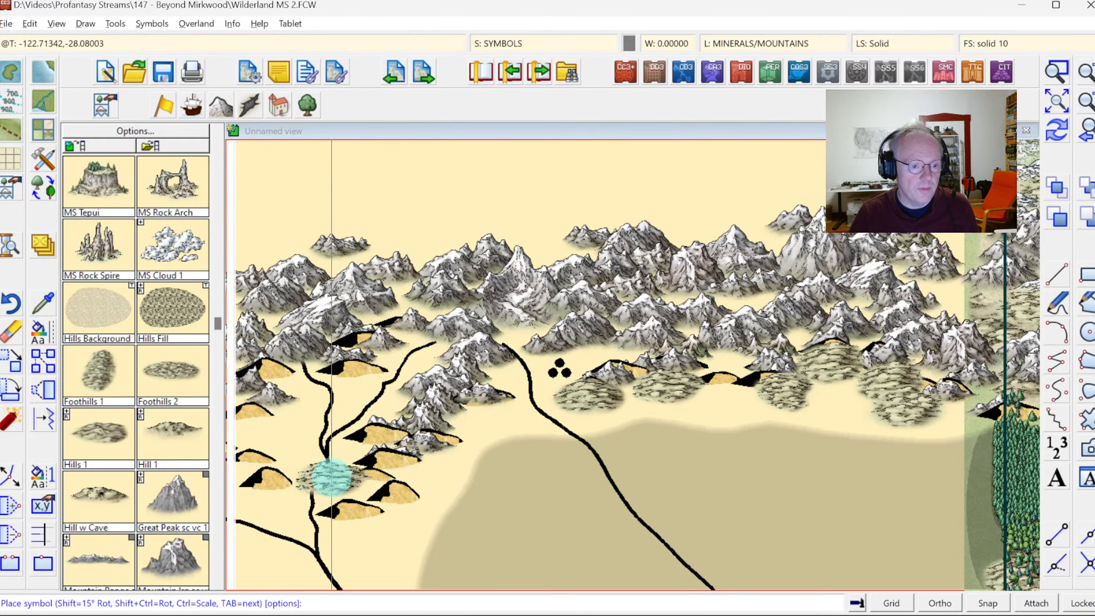
# Cover the old hills east of the western river with overlapping hill symbols, and fill the fork between its upper branches.
pyautogui.click(367, 467)
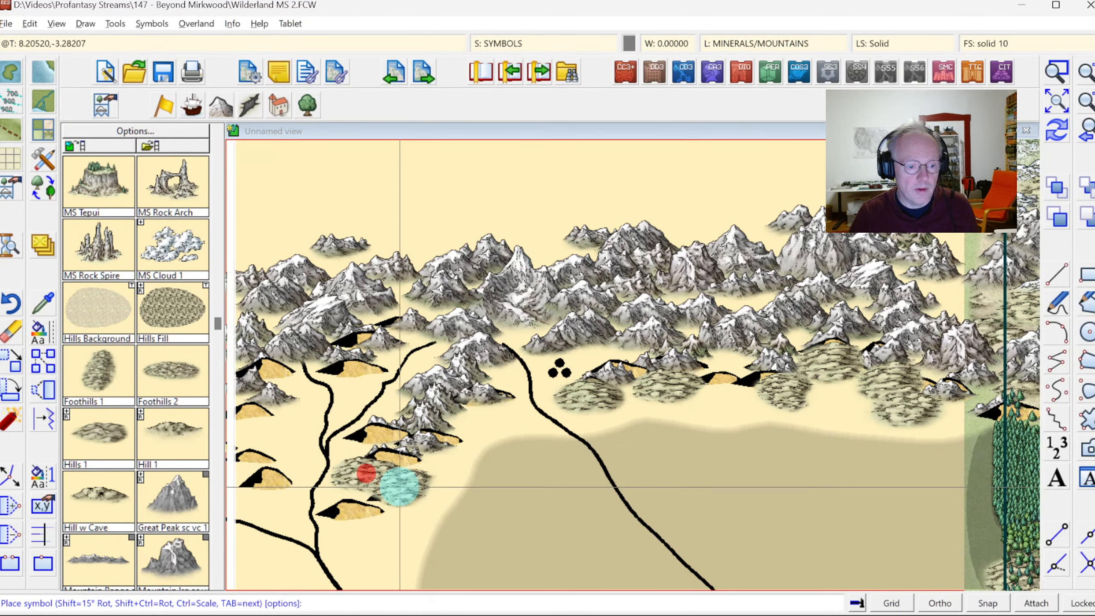
pyautogui.click(398, 483)
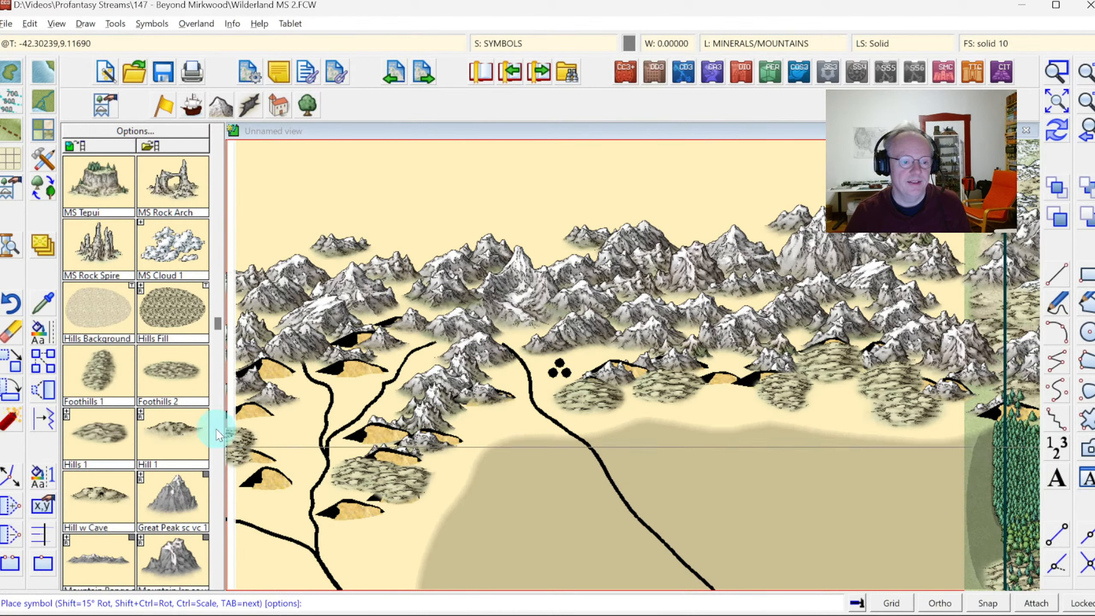
pyautogui.click(361, 511)
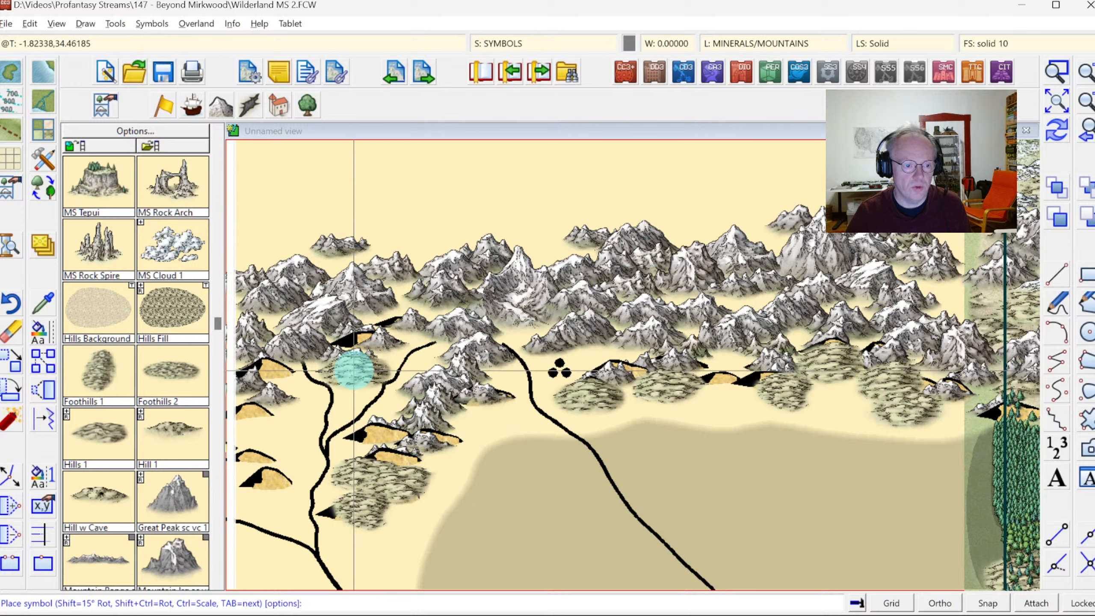
# Place hill symbols down the map's western edge over the old hills, ending with a Hill w Cave in the south.
pyautogui.click(259, 418)
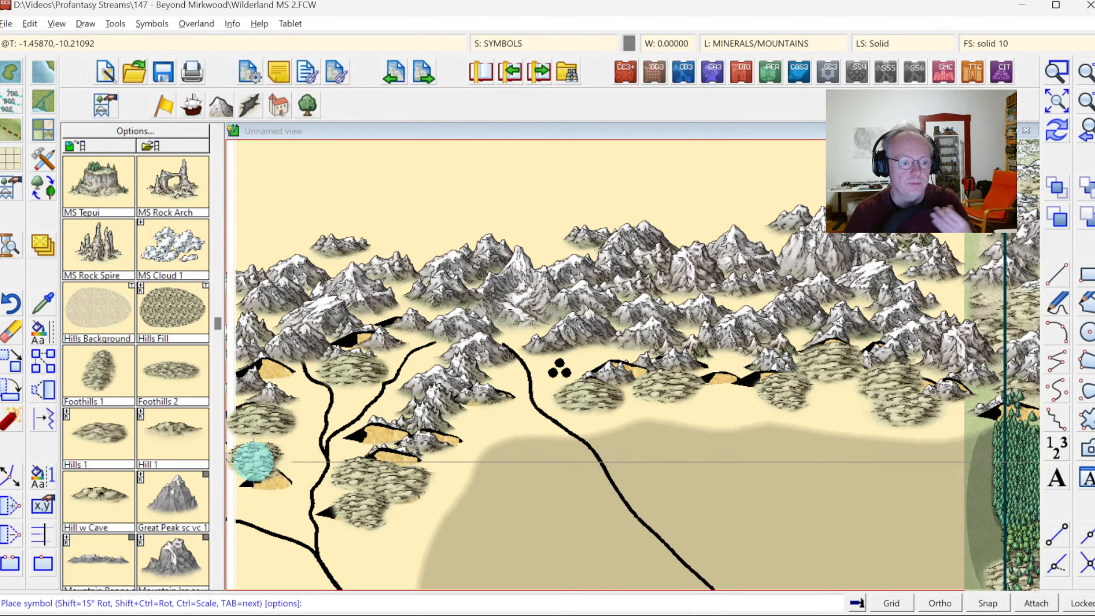
pyautogui.click(252, 453)
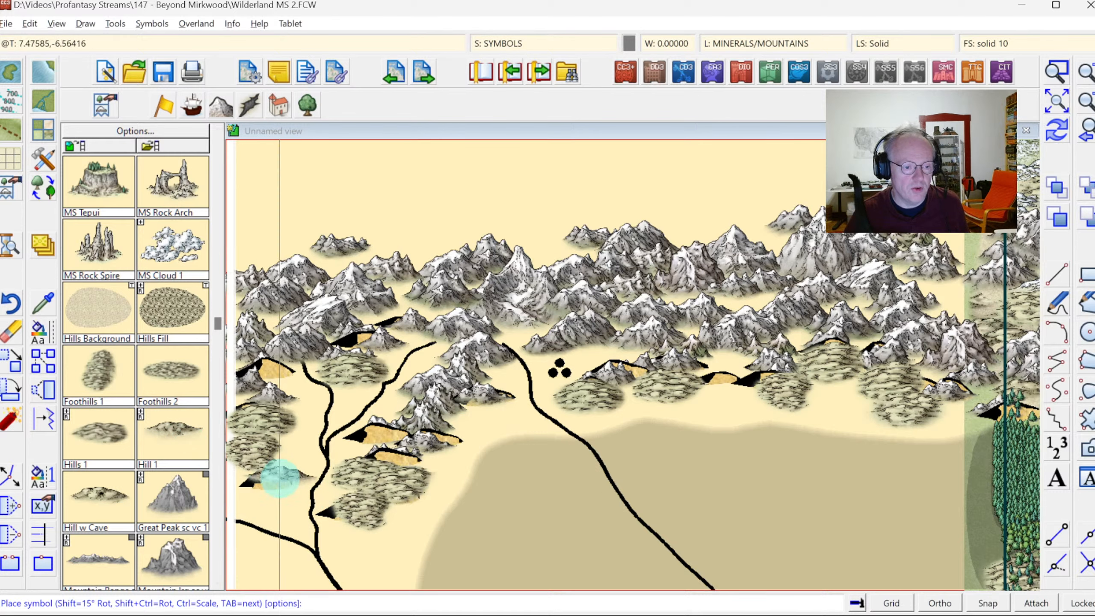
pyautogui.click(267, 479)
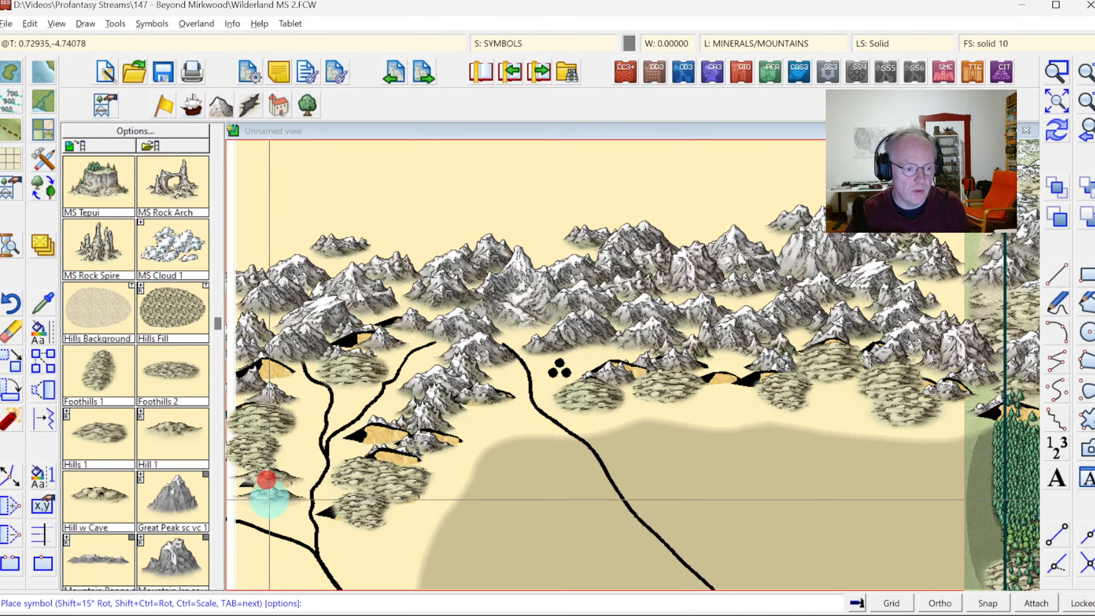
pyautogui.click(102, 489)
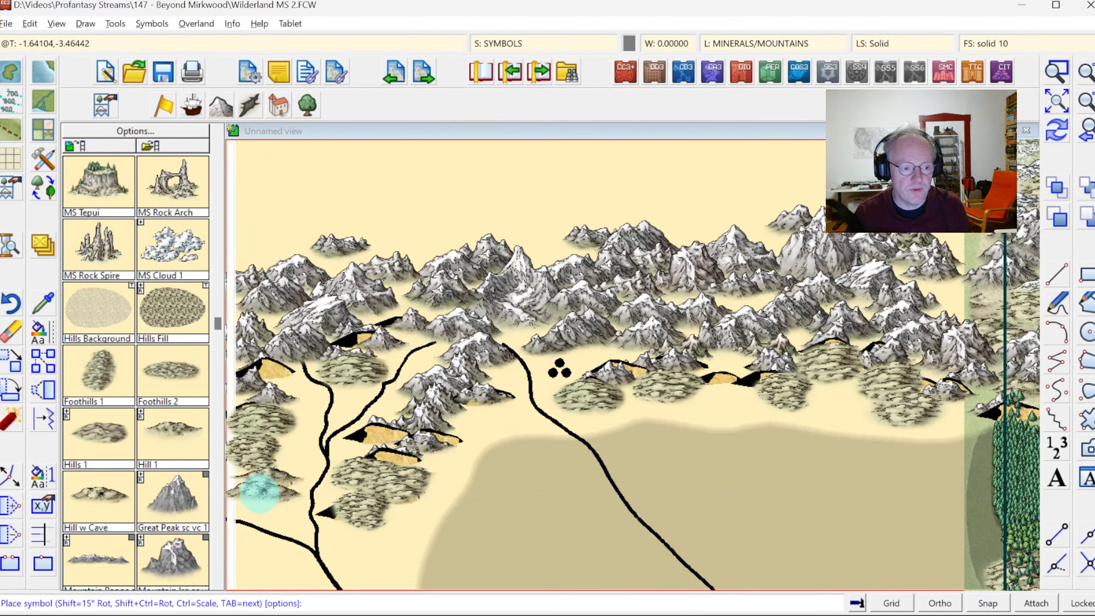
pyautogui.click(259, 494)
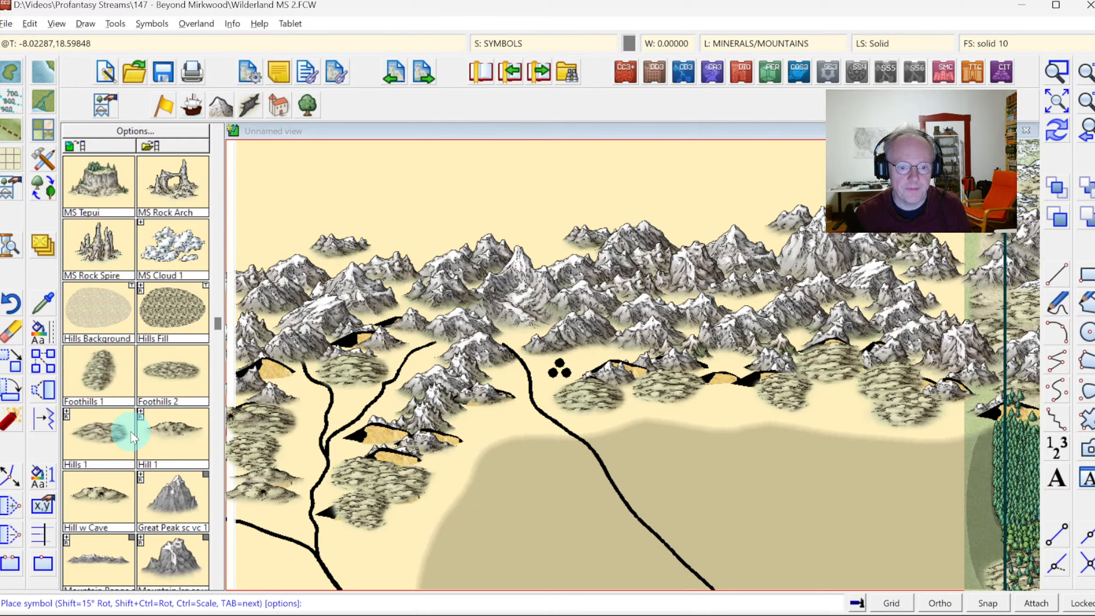
# Add hills north of the ruin beside the central river and spread more hills along the range's northern edge.
pyautogui.click(158, 376)
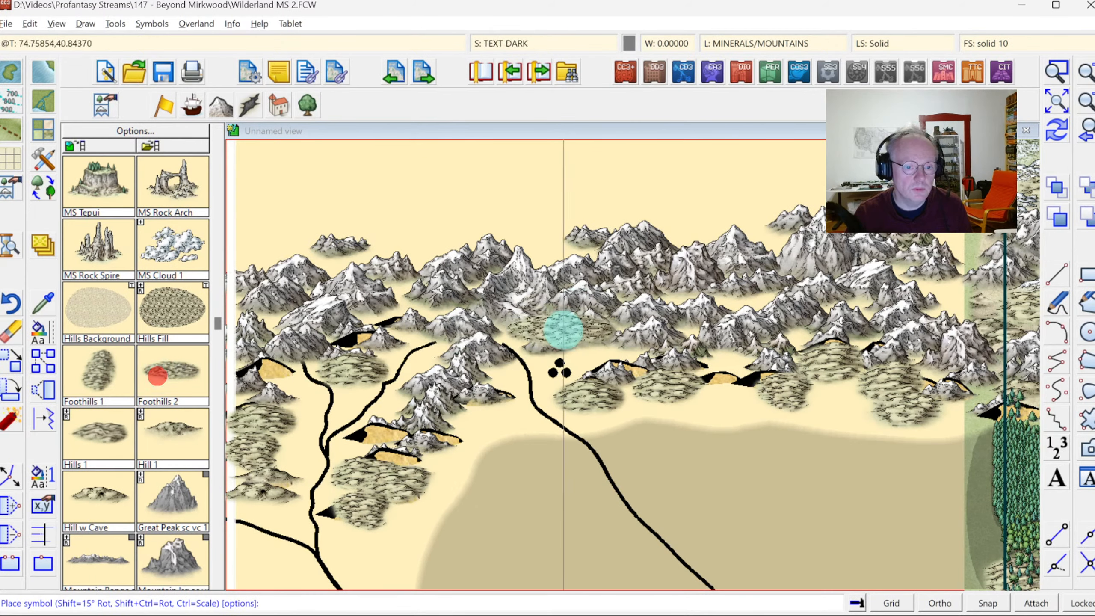
pyautogui.click(163, 441)
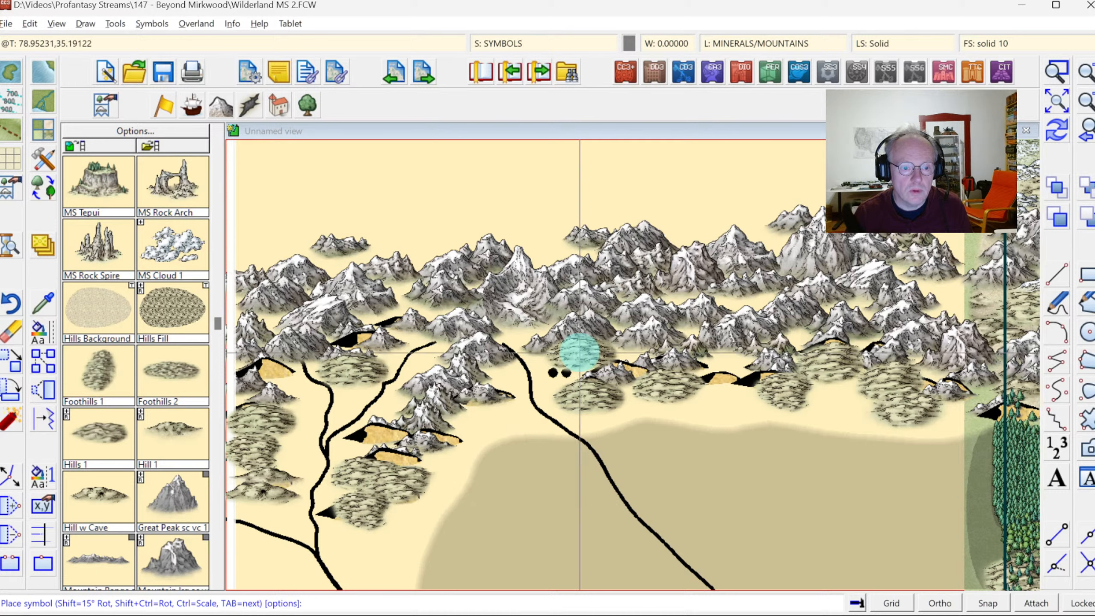
pyautogui.click(583, 353)
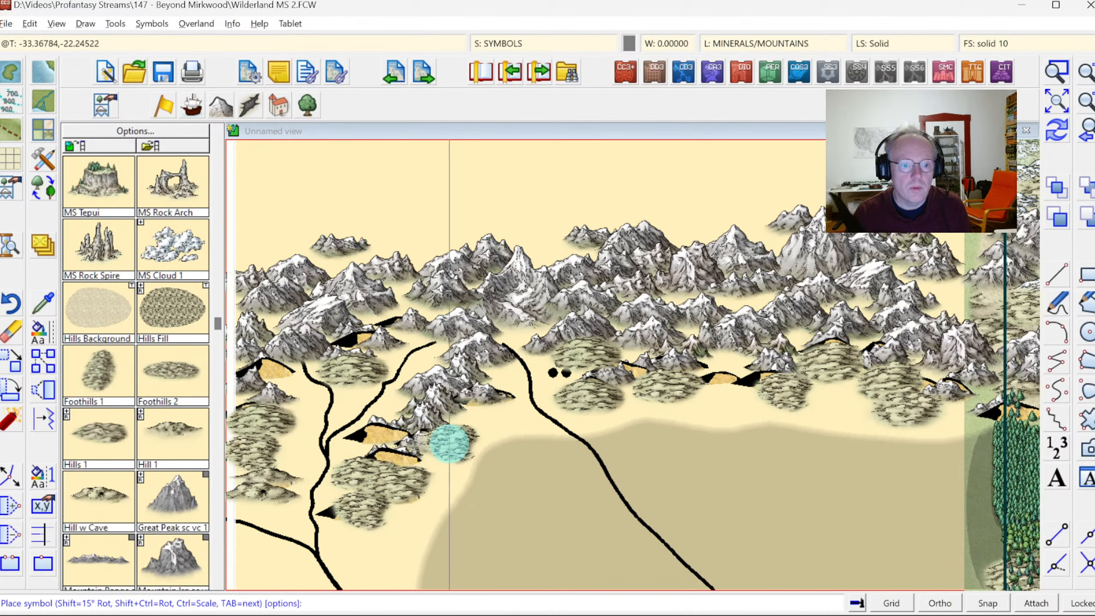
pyautogui.click(255, 257)
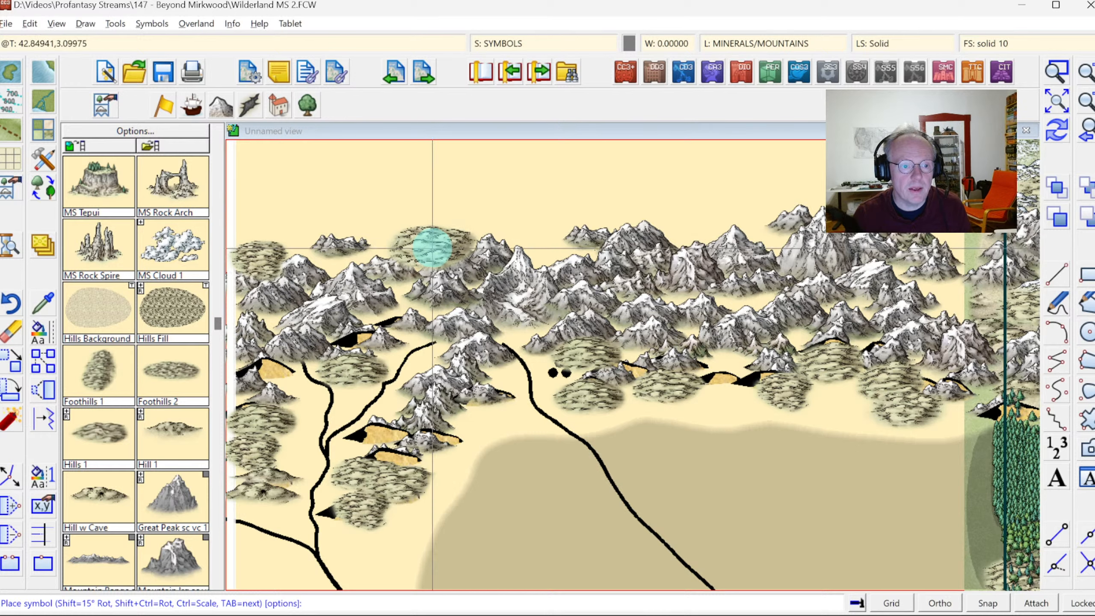
pyautogui.click(432, 246)
pyautogui.click(689, 235)
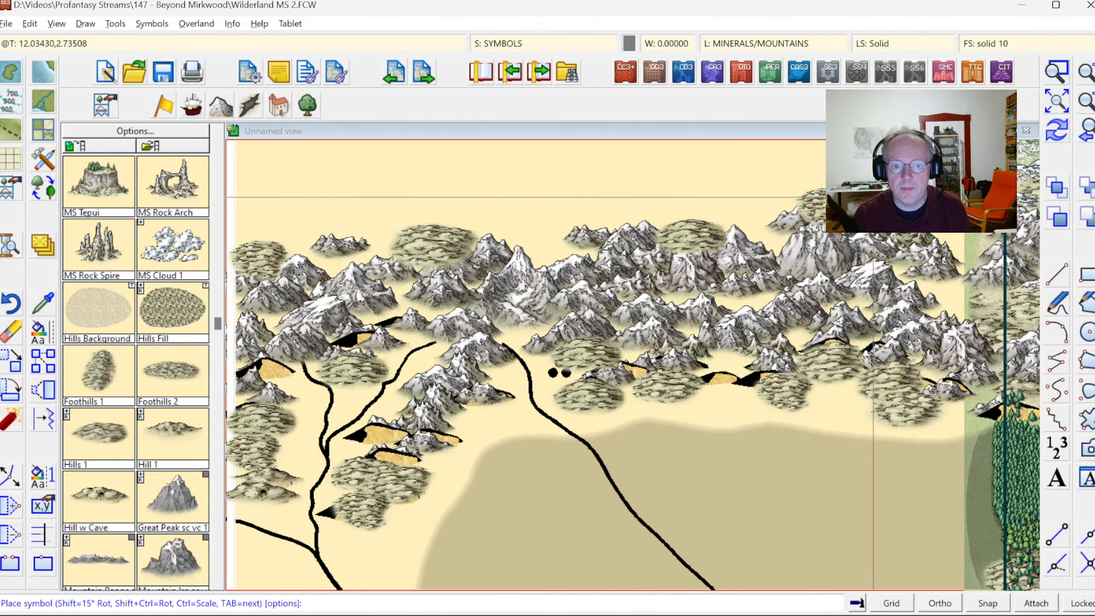
# Sort the symbols in the map, using a window selection around the whole range and its new hills.
pyautogui.click(156, 29)
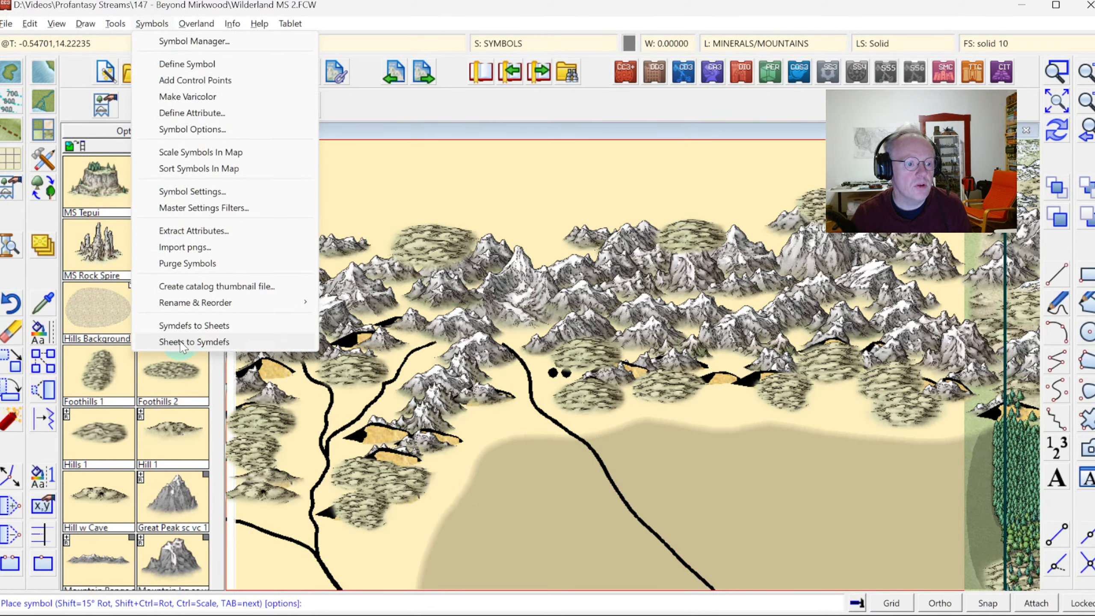
pyautogui.click(192, 169)
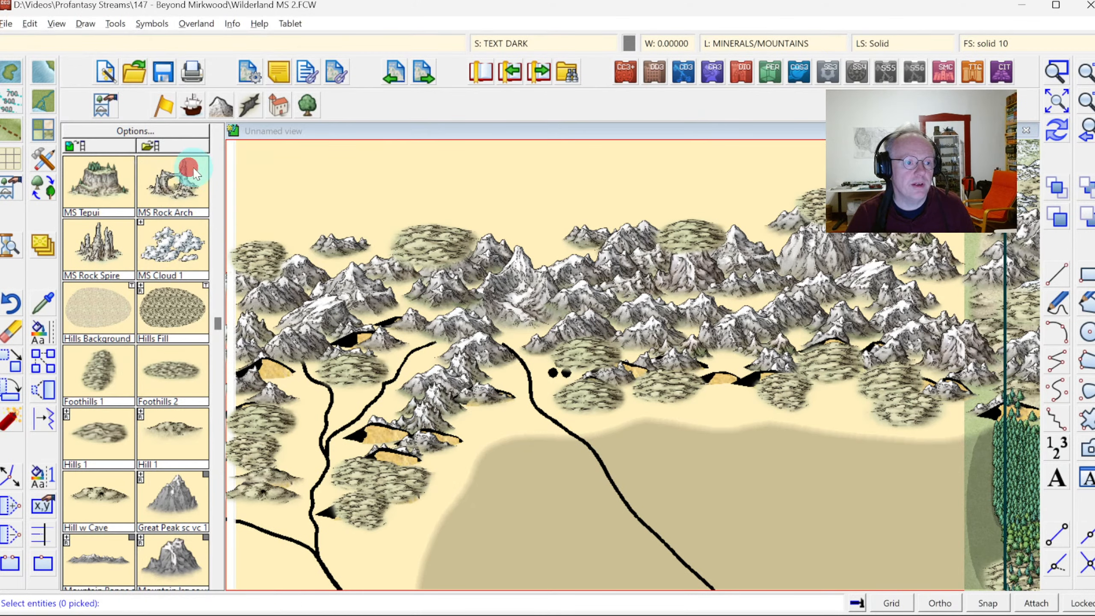
pyautogui.click(241, 159)
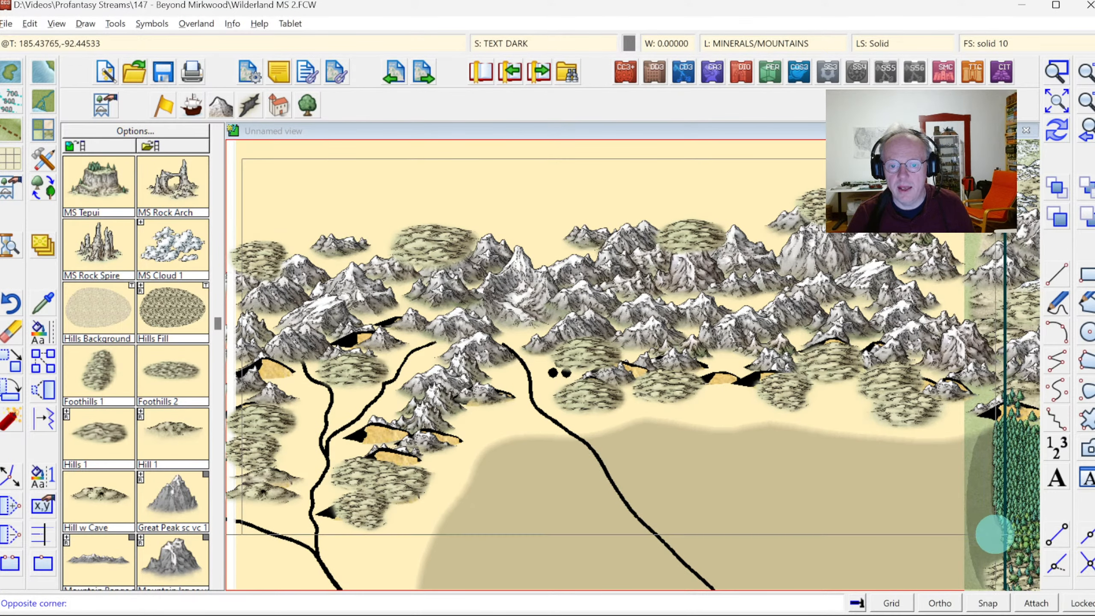
pyautogui.click(992, 535)
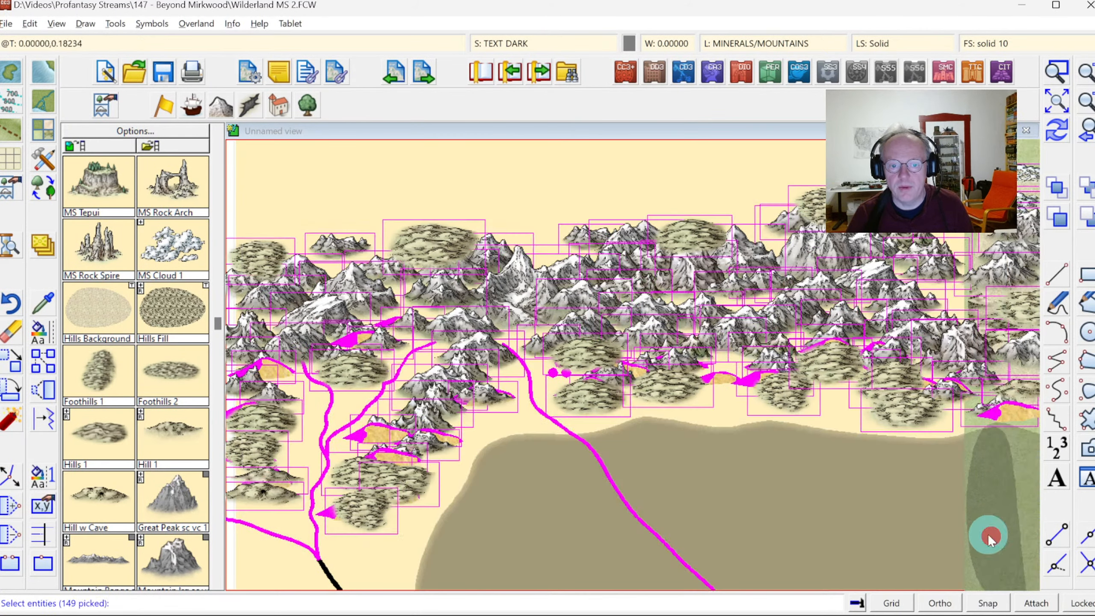
pyautogui.rightClick(659, 337)
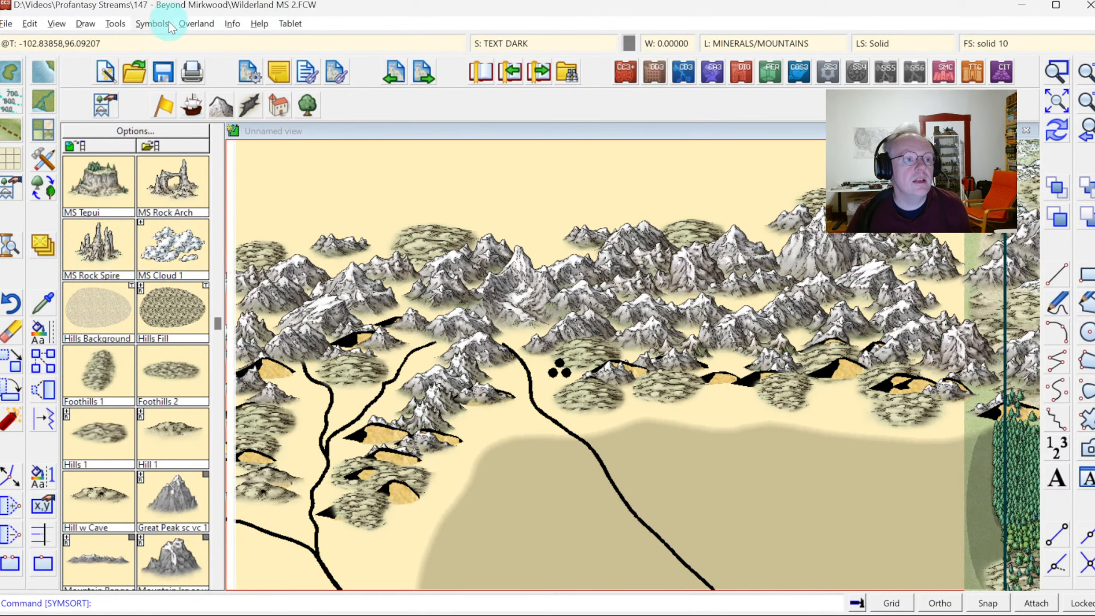
# Delete all old CA101 Hill symbol definitions, from CA101 Hill lg 2 through CA101 Hill sh 2, keeping CA101 Ruin.
pyautogui.click(151, 24)
pyautogui.click(156, 39)
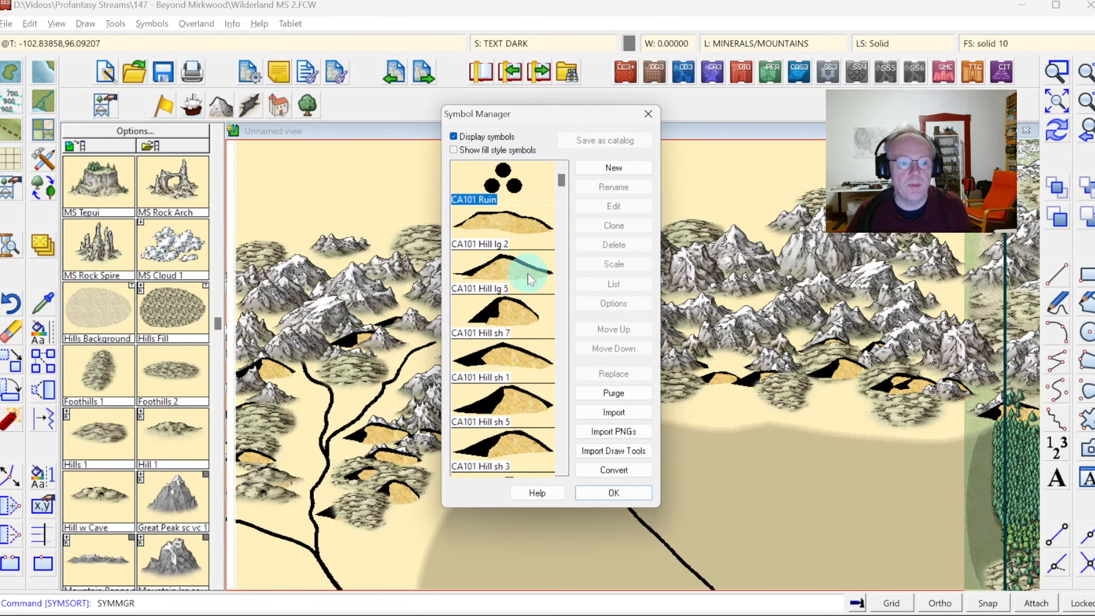
pyautogui.click(513, 243)
pyautogui.moveTo(561, 179)
pyautogui.mouseDown()
pyautogui.moveTo(569, 289)
pyautogui.moveTo(573, 184)
pyautogui.mouseUp()
pyautogui.keyDown('shift'); pyautogui.click(506, 359); pyautogui.keyUp('shift')
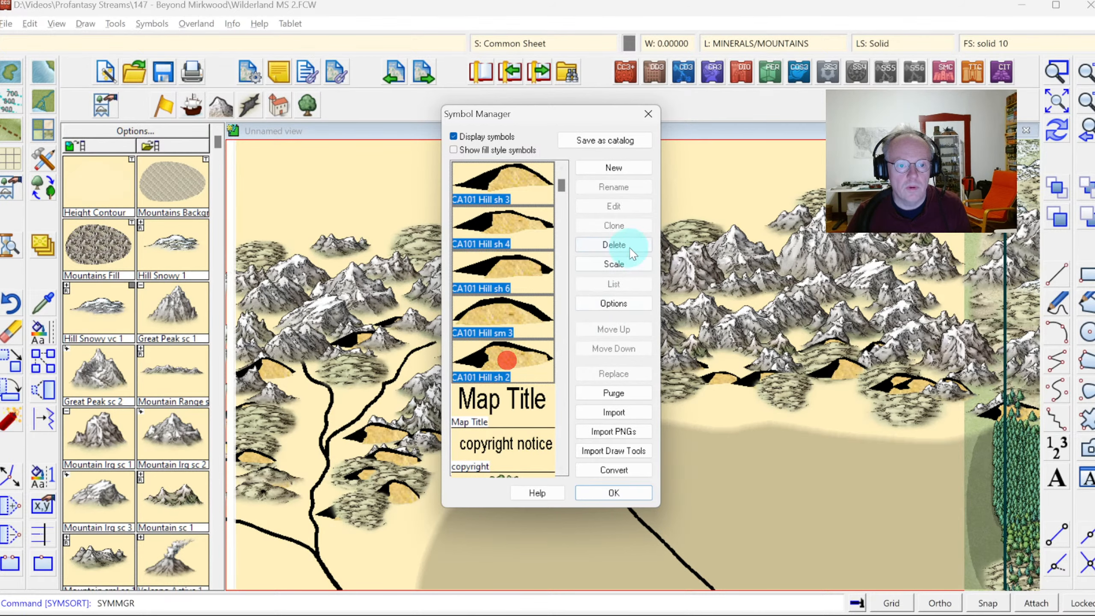
pyautogui.click(614, 244)
pyautogui.click(935, 615)
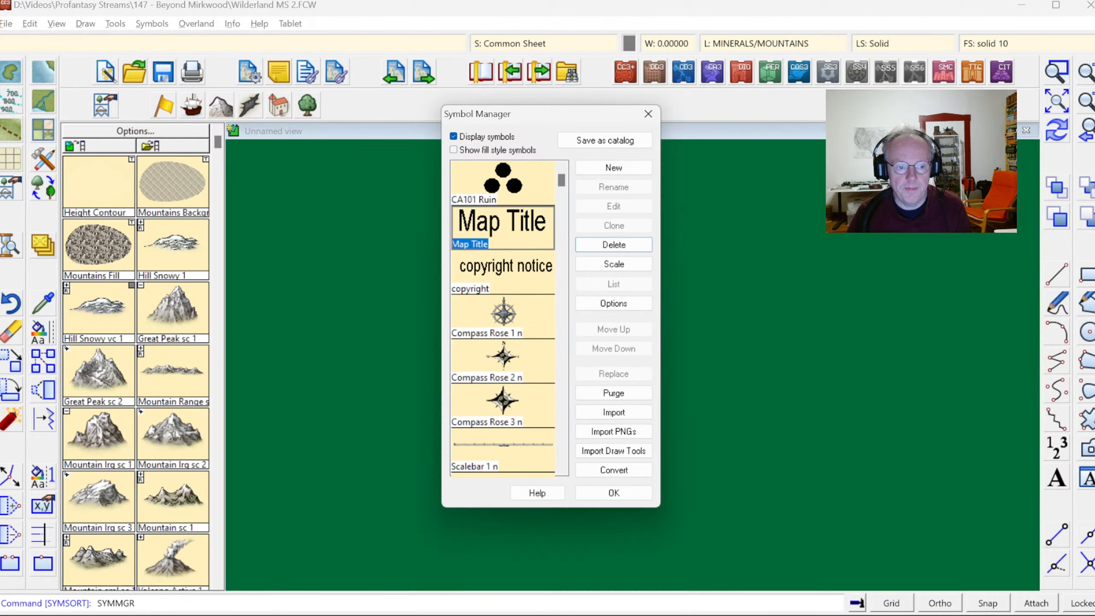
pyautogui.click(622, 492)
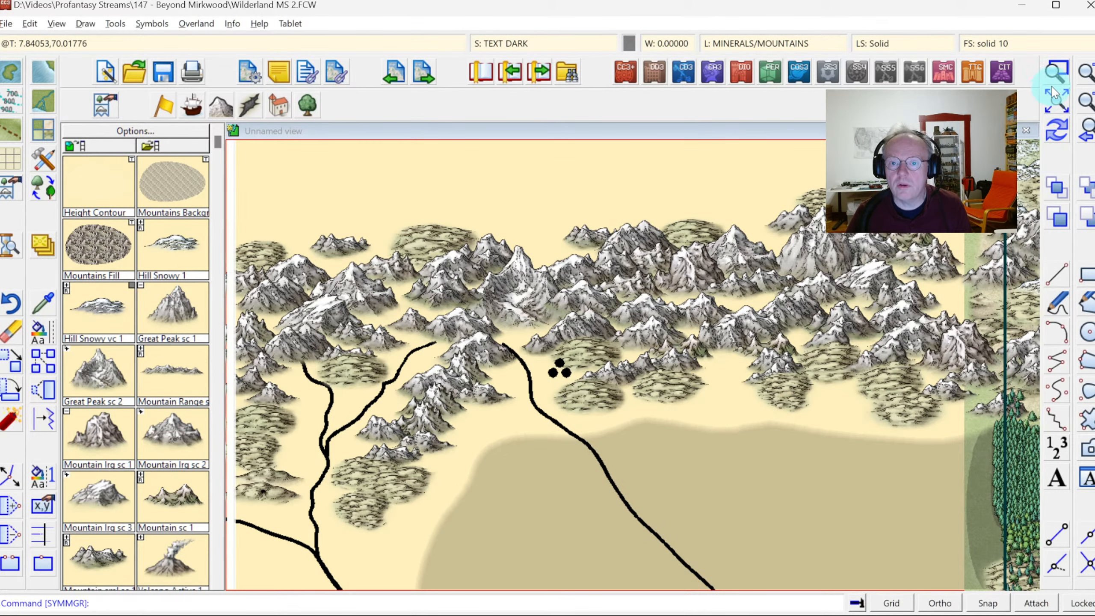
# Move the hill group at the range's southeastern foot slightly east, clear of the small mountain it overlaps.
pyautogui.click(1055, 71)
pyautogui.click(709, 289)
pyautogui.click(960, 458)
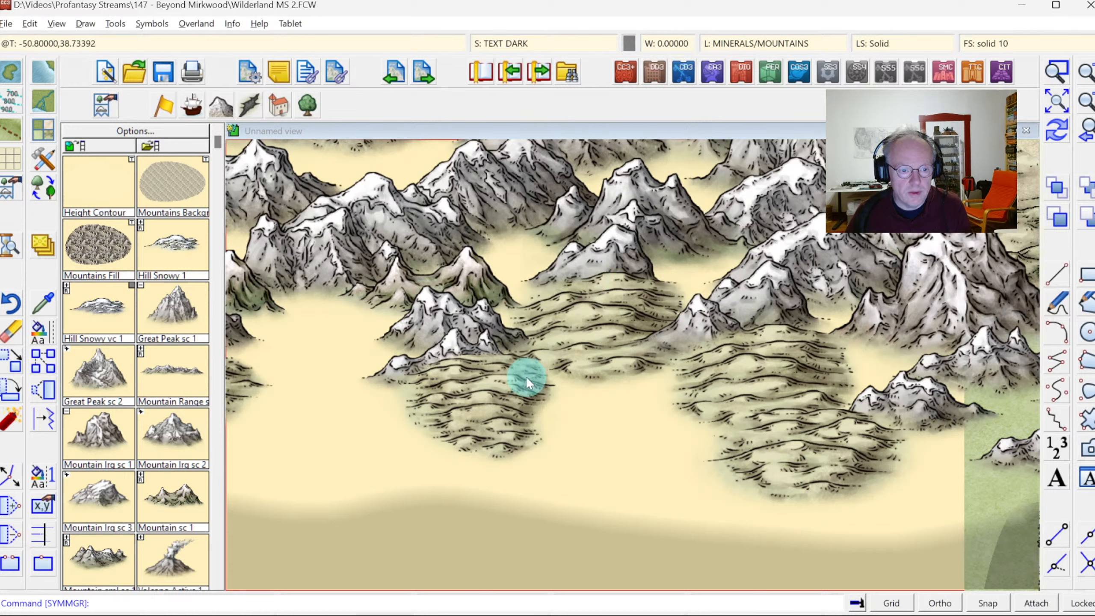
pyautogui.click(12, 362)
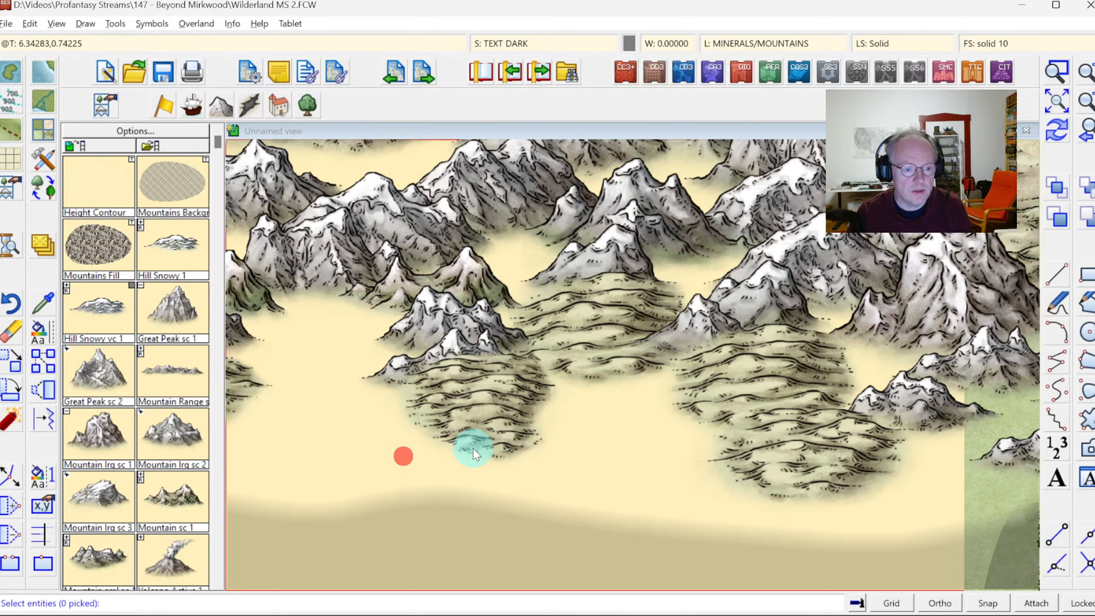
pyautogui.click(508, 450)
pyautogui.rightClick(524, 415)
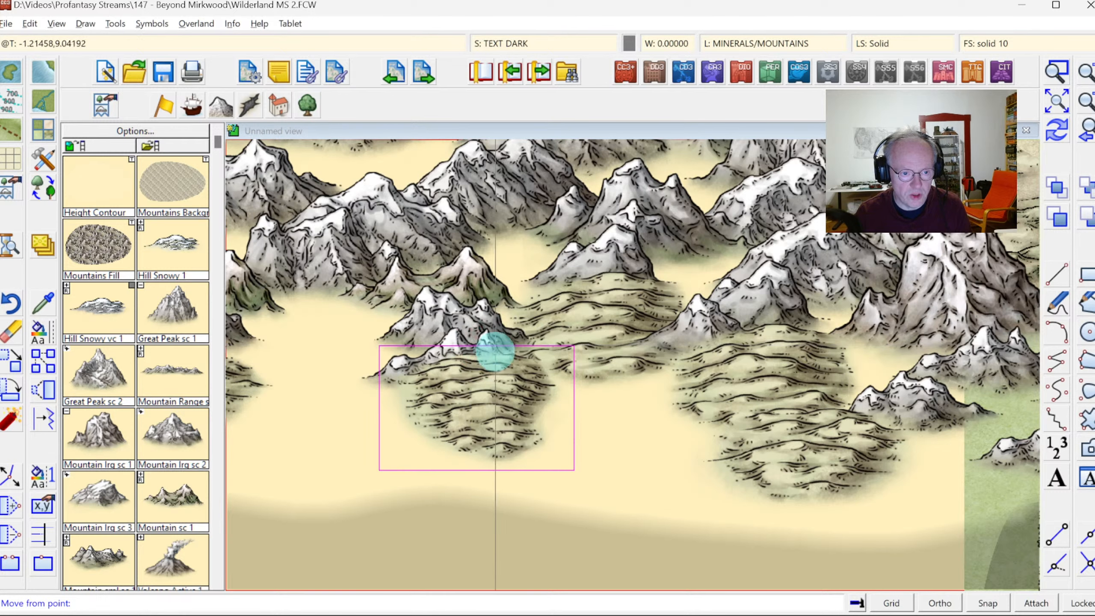
pyautogui.click(482, 378)
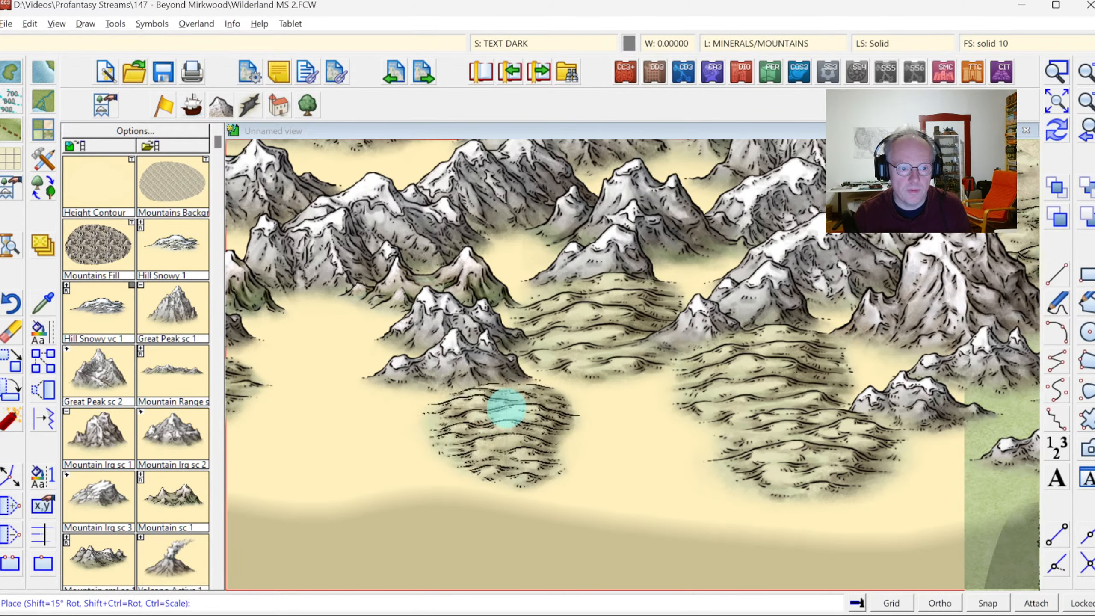
pyautogui.rightClick(531, 401)
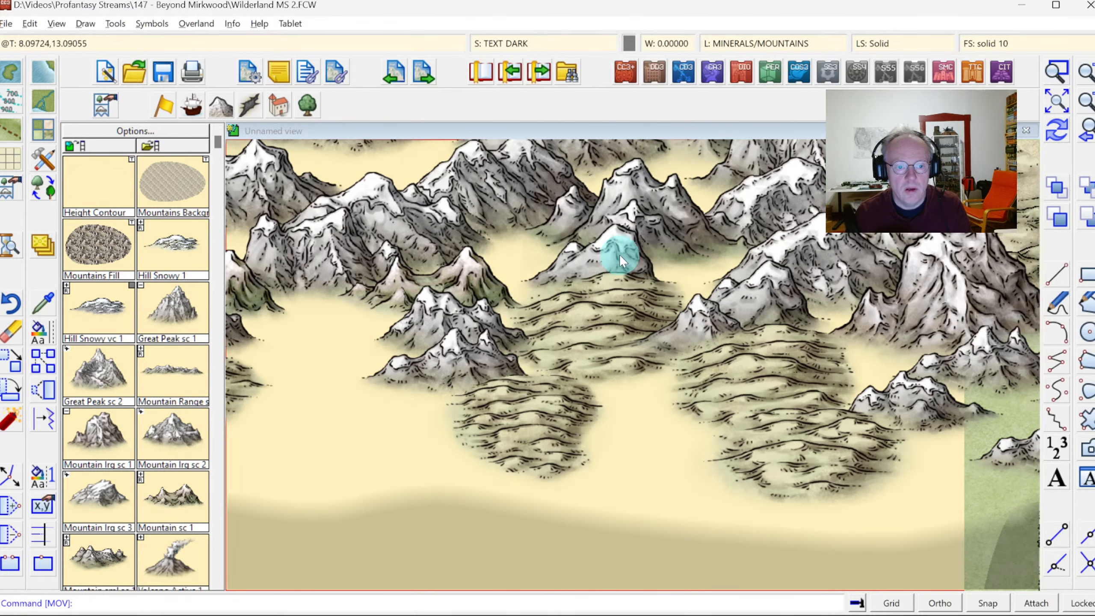
pyautogui.click(1088, 125)
# Move the small mountain group behind the hills between the two western river branches slightly northeast, so the hills cover less of it.
pyautogui.click(1056, 71)
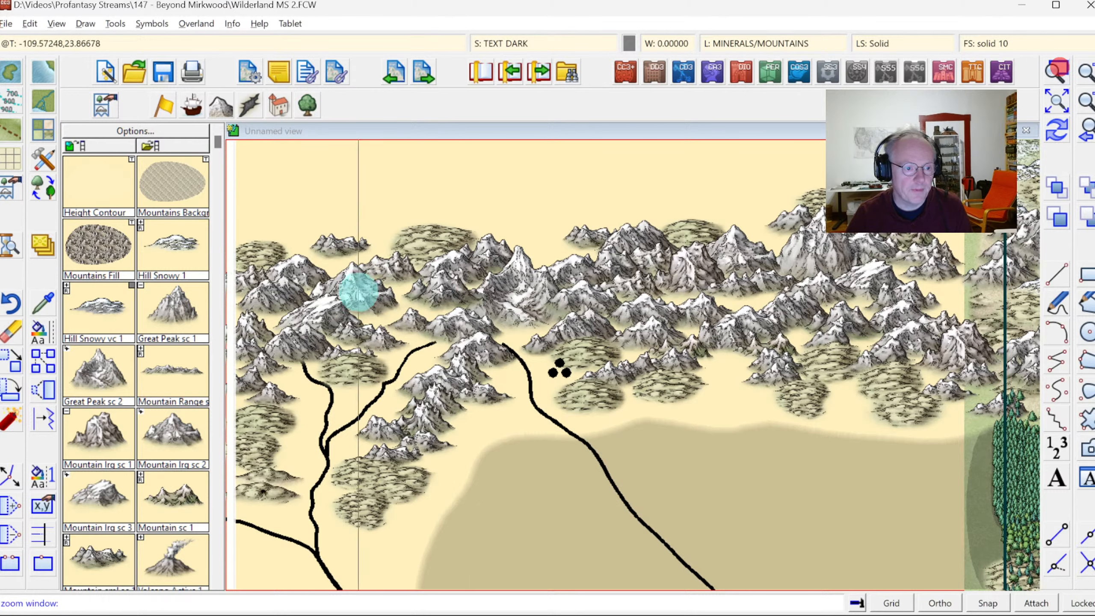
pyautogui.click(218, 216)
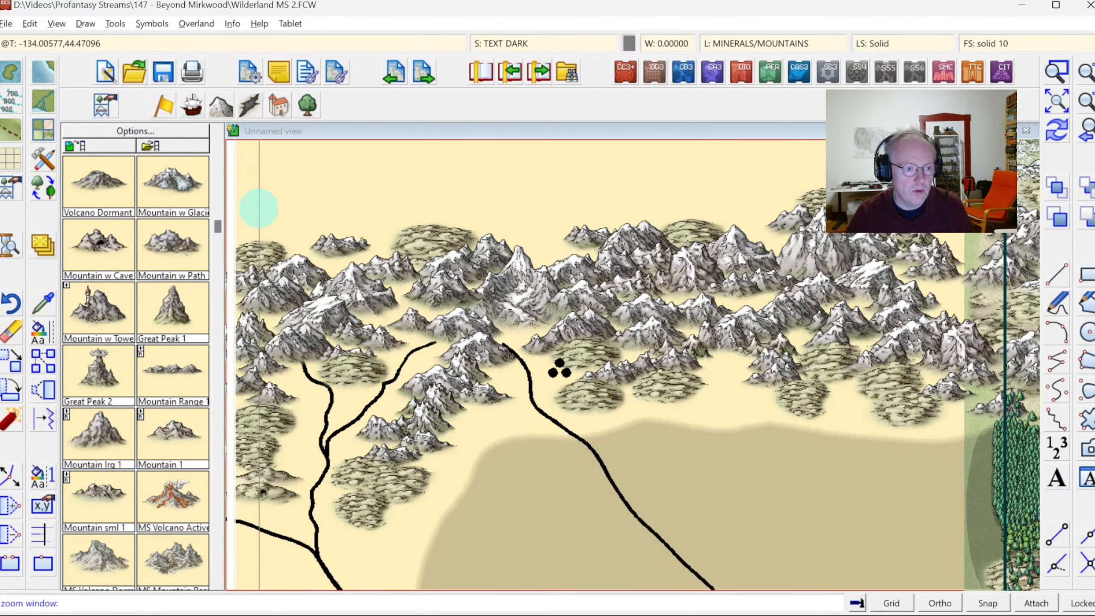
pyautogui.click(245, 211)
pyautogui.click(552, 532)
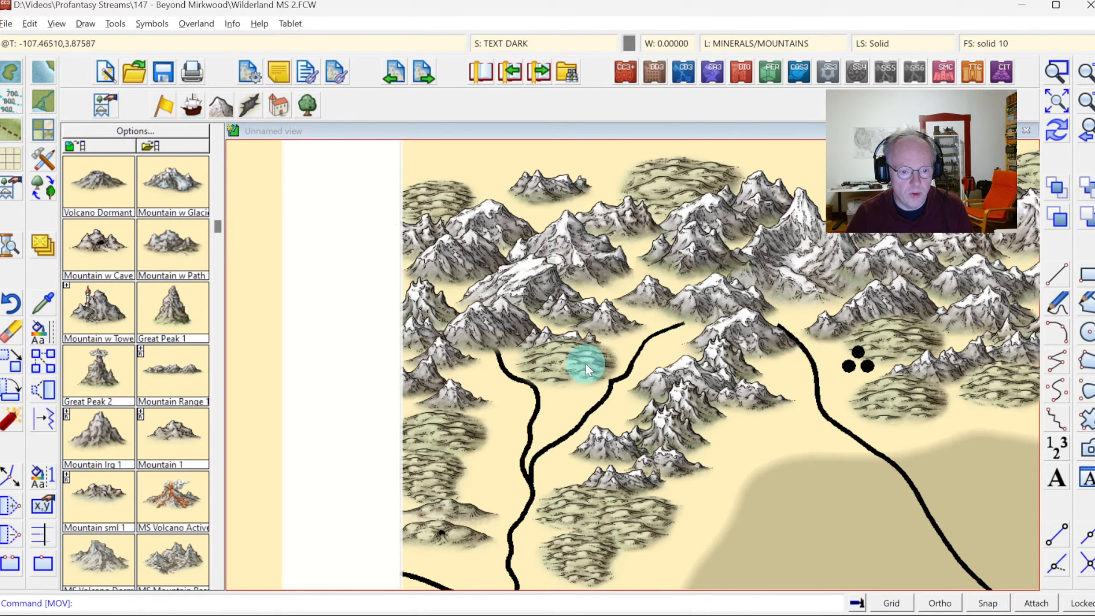
pyautogui.click(1056, 71)
pyautogui.click(481, 277)
pyautogui.click(668, 440)
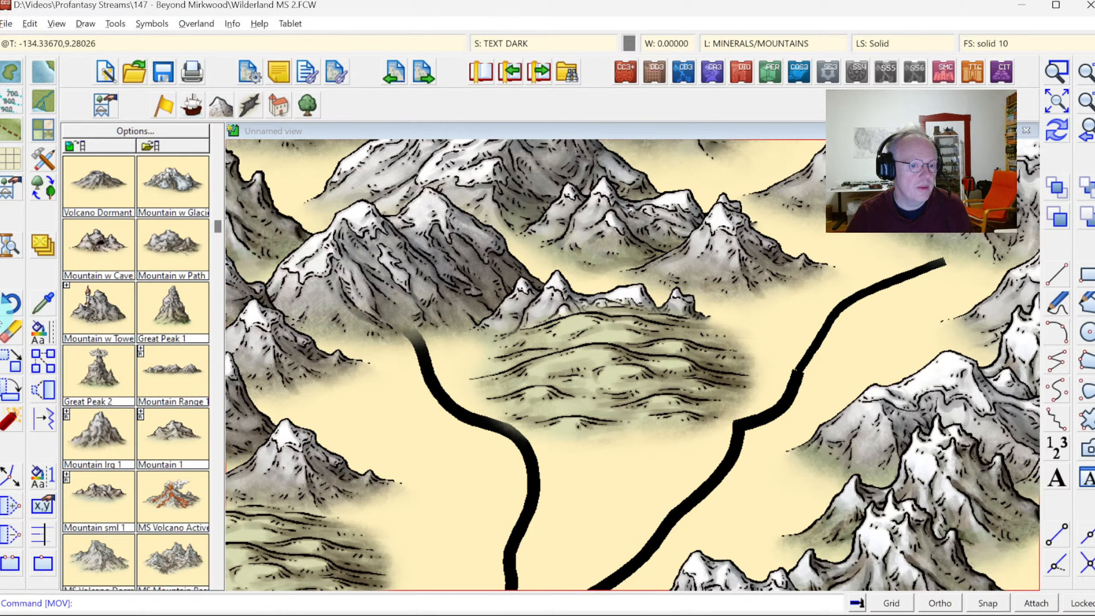
pyautogui.click(7, 366)
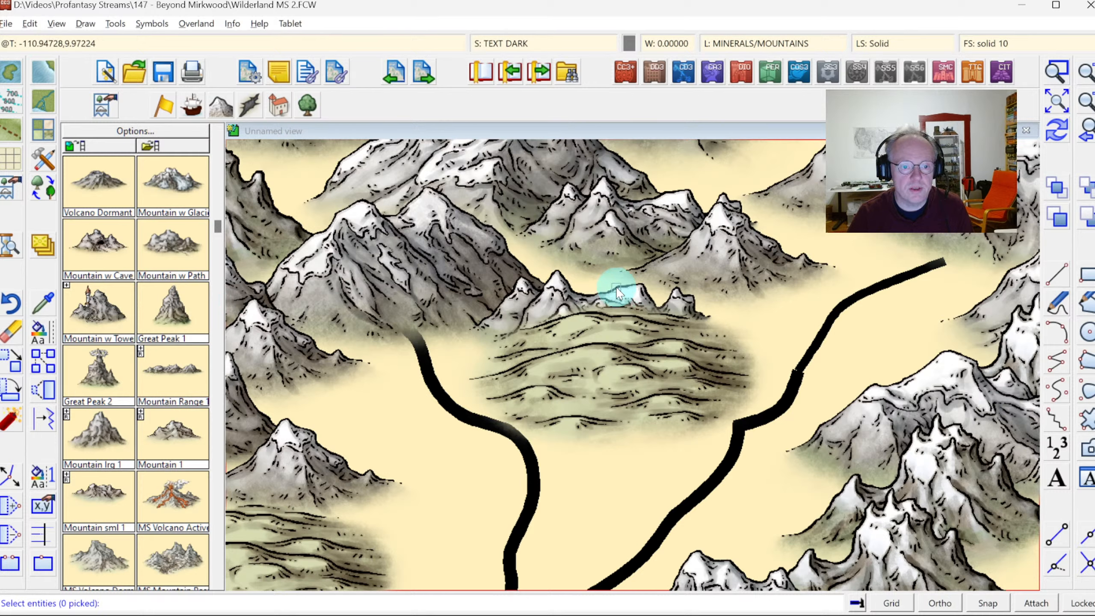
pyautogui.click(616, 293)
pyautogui.rightClick(611, 299)
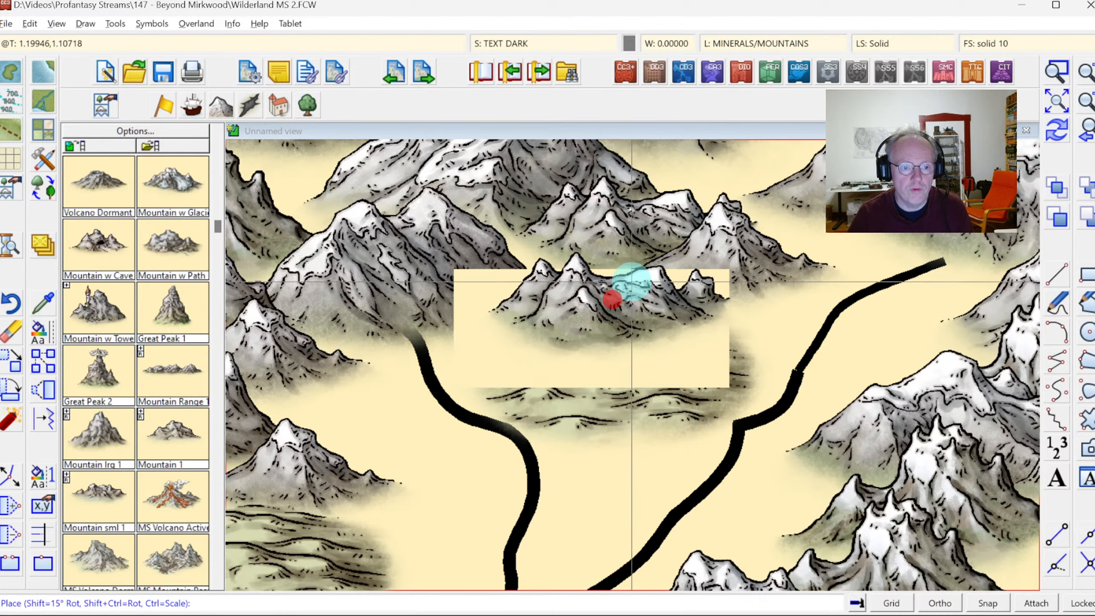
pyautogui.click(632, 283)
pyautogui.click(1056, 129)
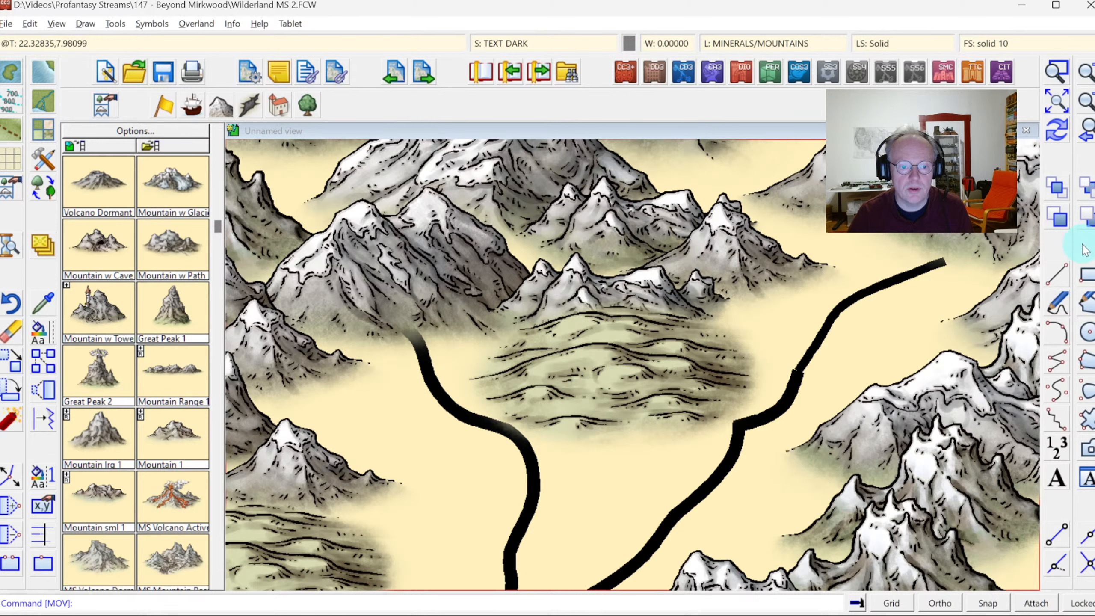
pyautogui.click(1085, 135)
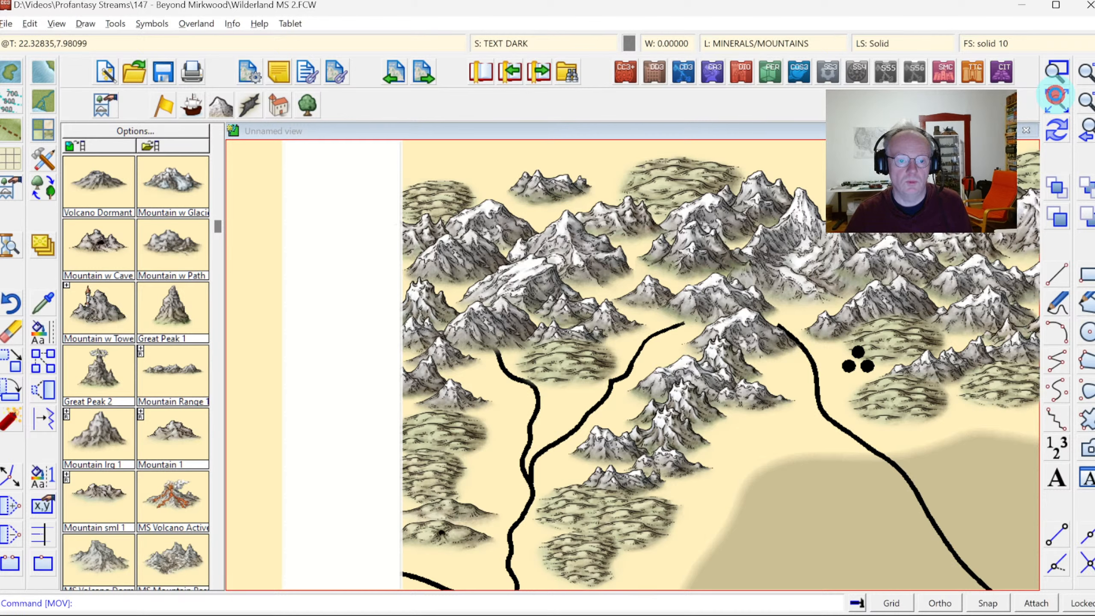
# Copy the drawing properties of the map's existing green land background, with the BACKGROUND sheet and layer and the Land_MS fill.
pyautogui.click(1056, 97)
pyautogui.click(1056, 71)
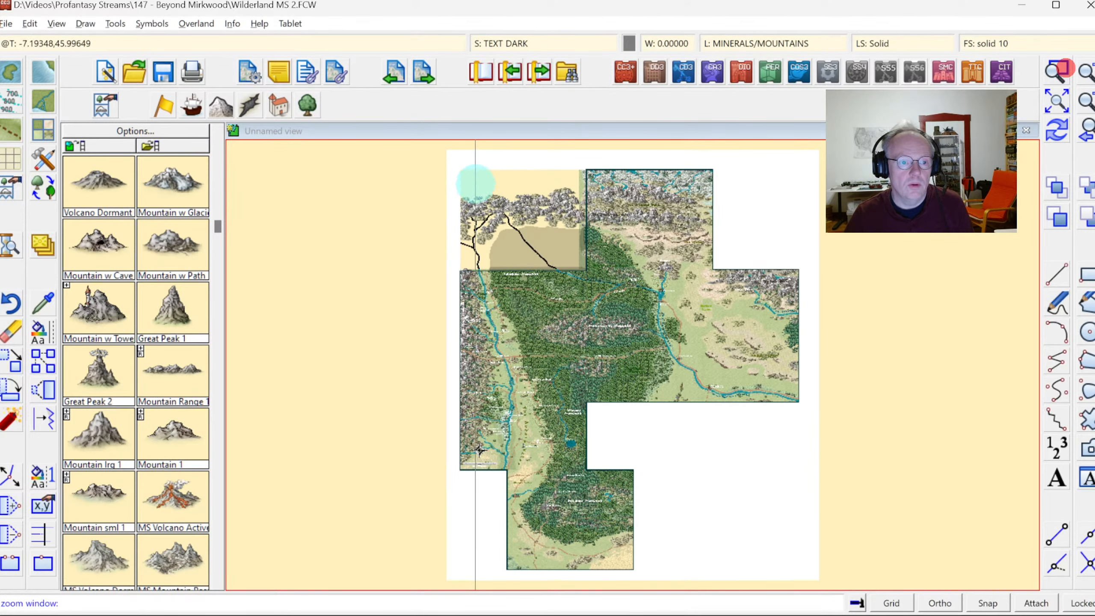
pyautogui.click(459, 171)
pyautogui.click(587, 276)
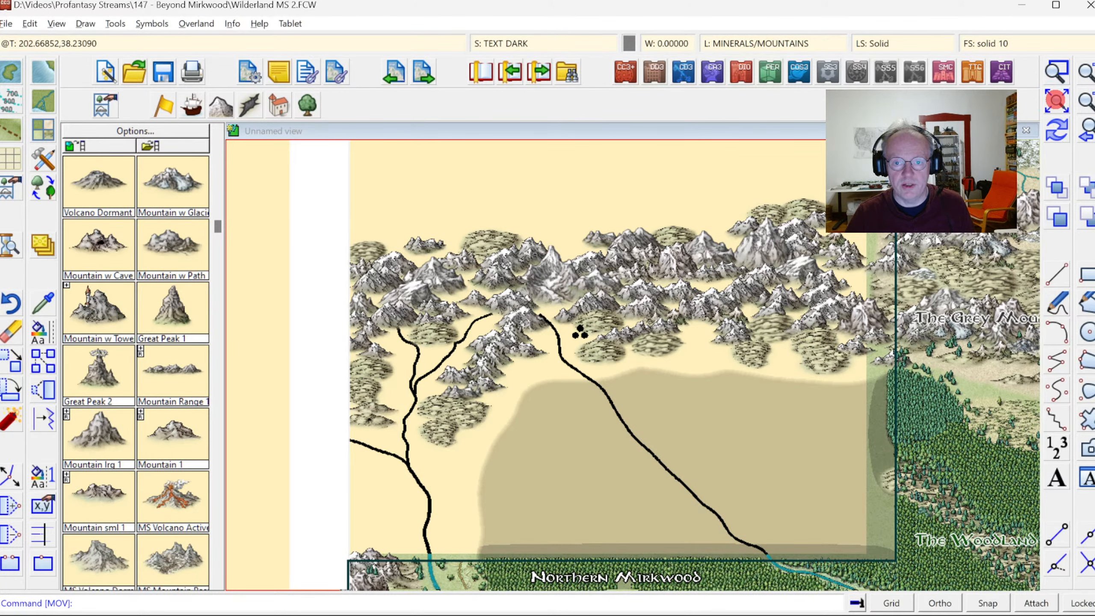
pyautogui.click(1056, 100)
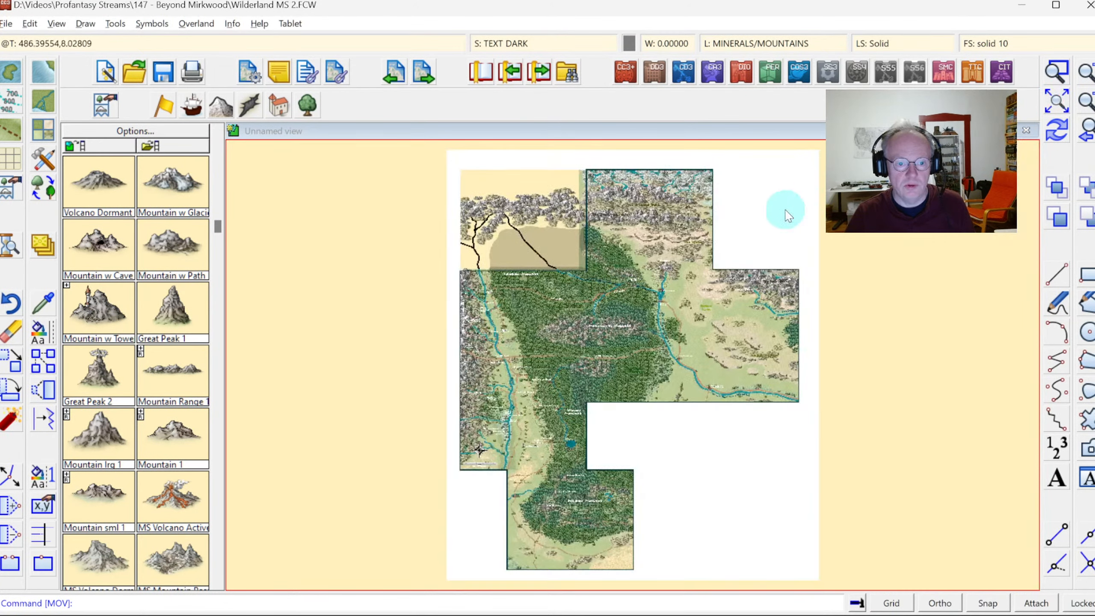
pyautogui.click(1057, 71)
pyautogui.click(457, 168)
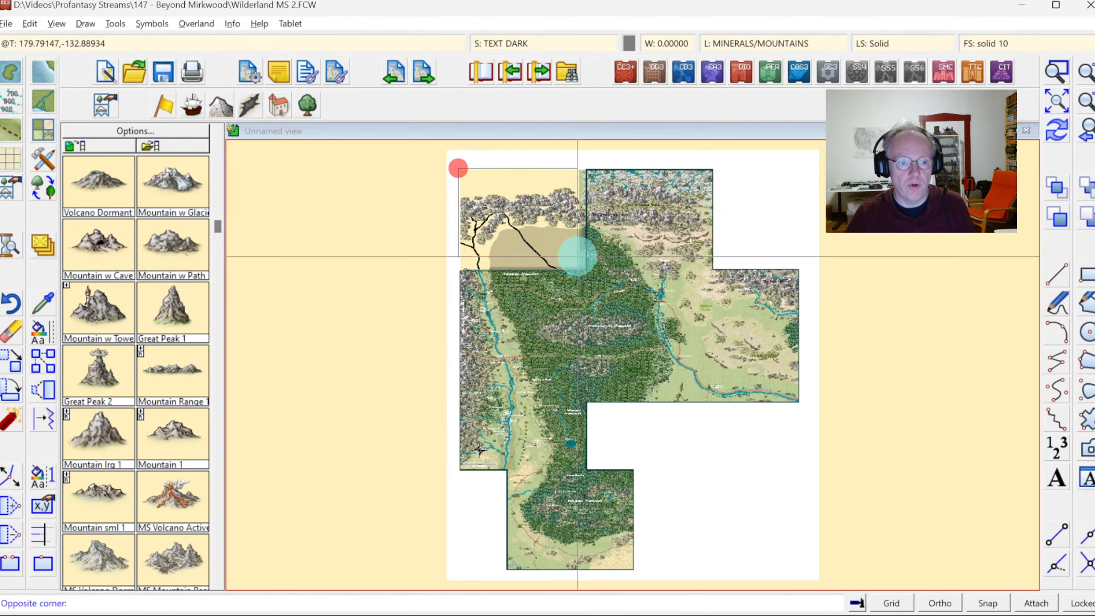
pyautogui.click(584, 272)
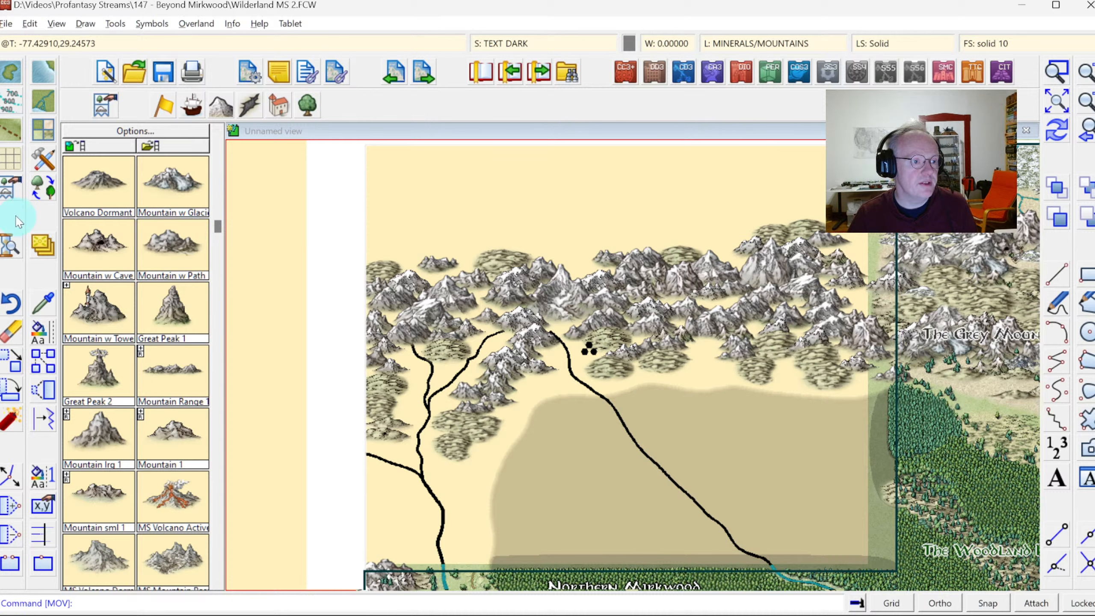
pyautogui.click(44, 305)
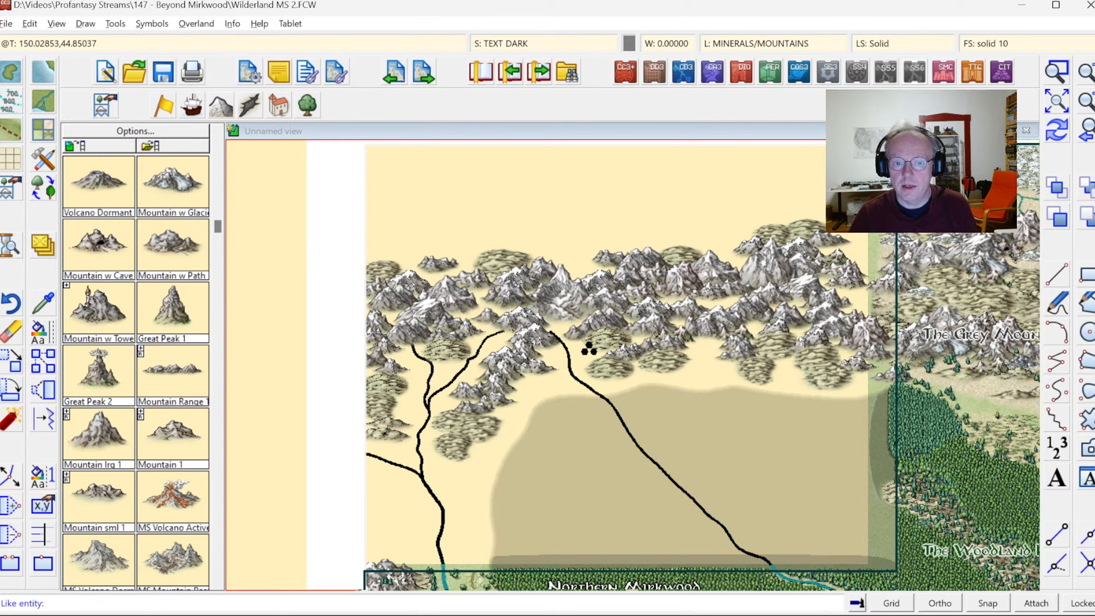
pyautogui.click(366, 241)
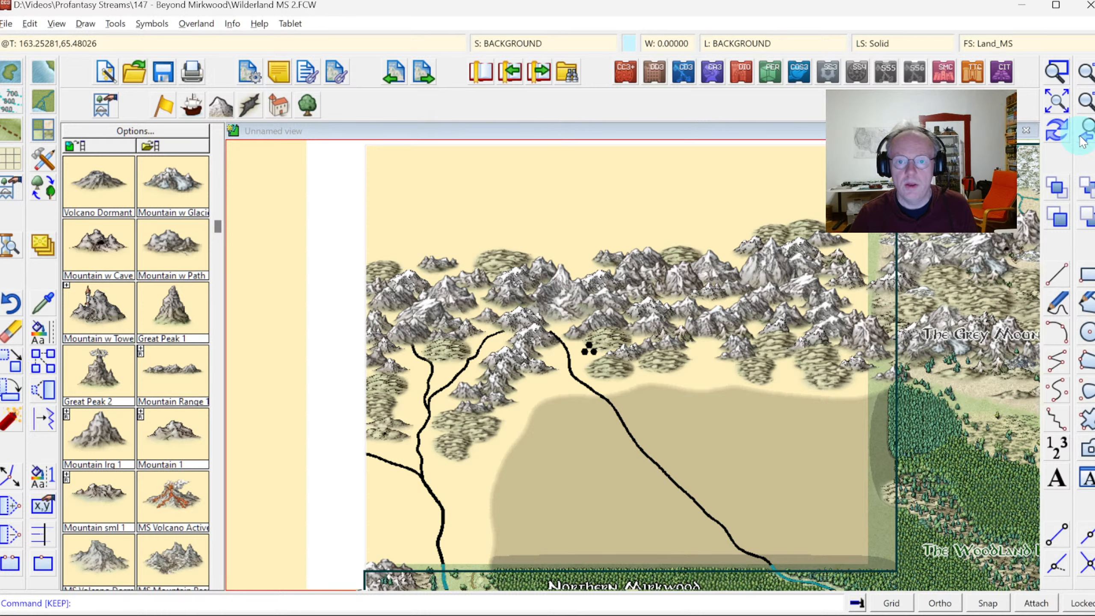
# Draw a Land_MS box covering the whole northwestern section and place it behind the mountains, hills and rivers.
pyautogui.click(1087, 278)
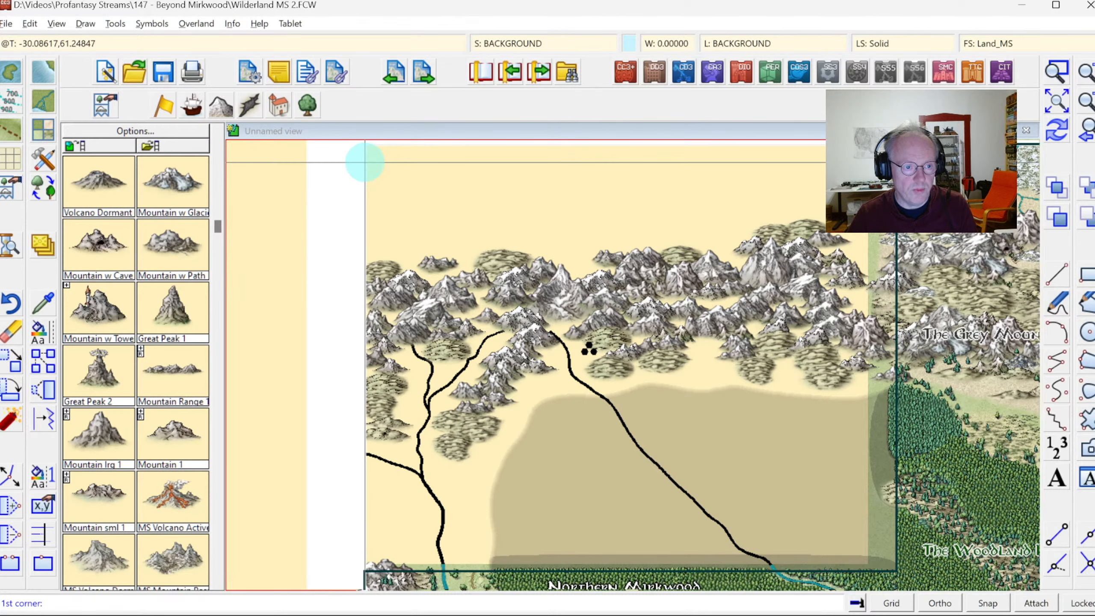
pyautogui.click(367, 161)
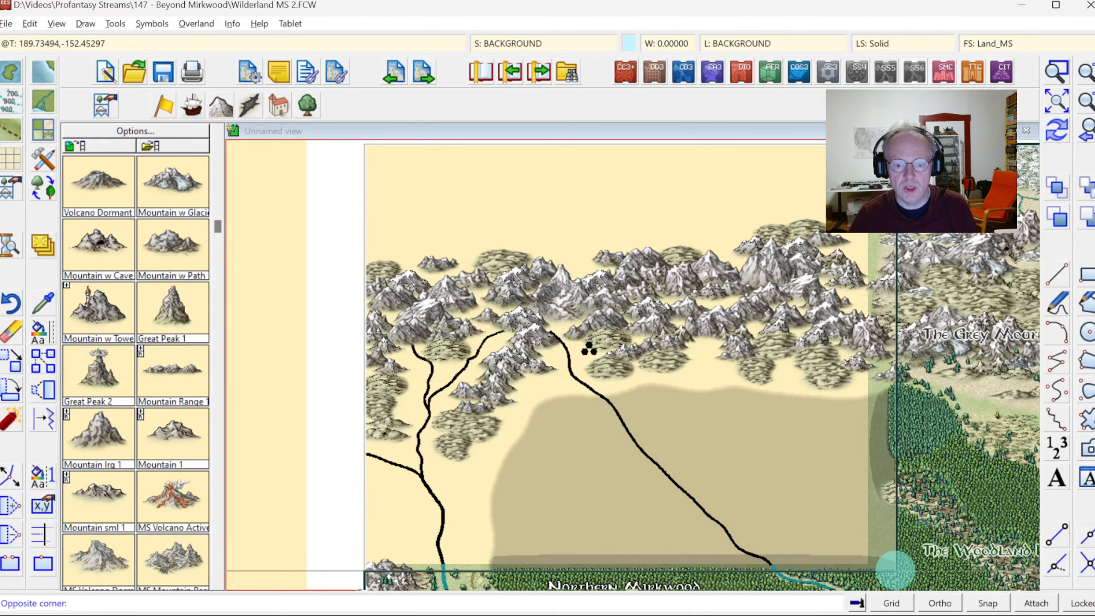
pyautogui.click(895, 569)
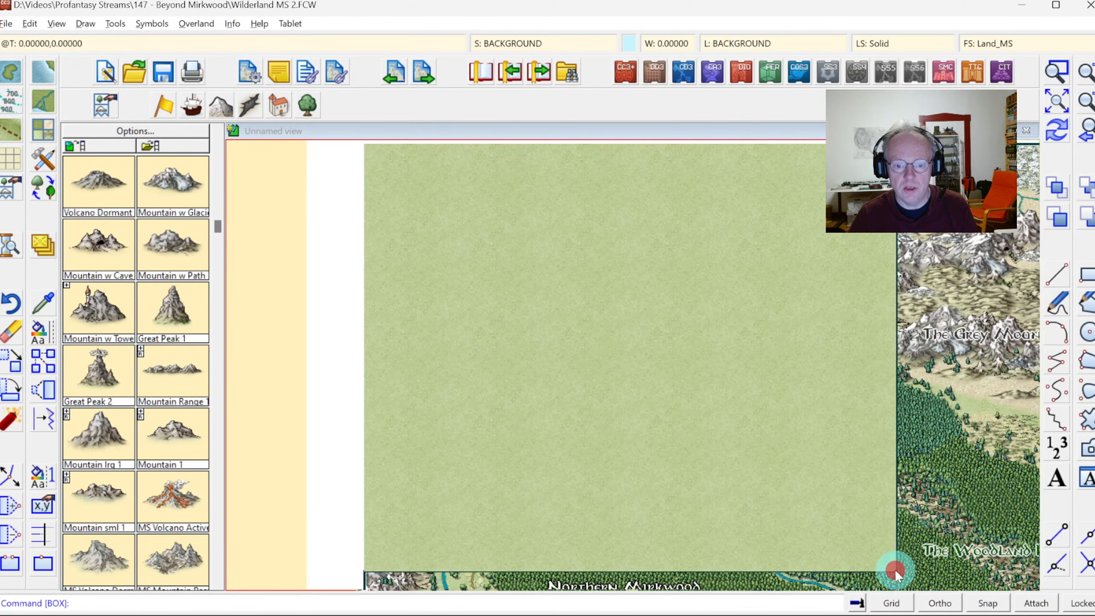
pyautogui.click(1058, 131)
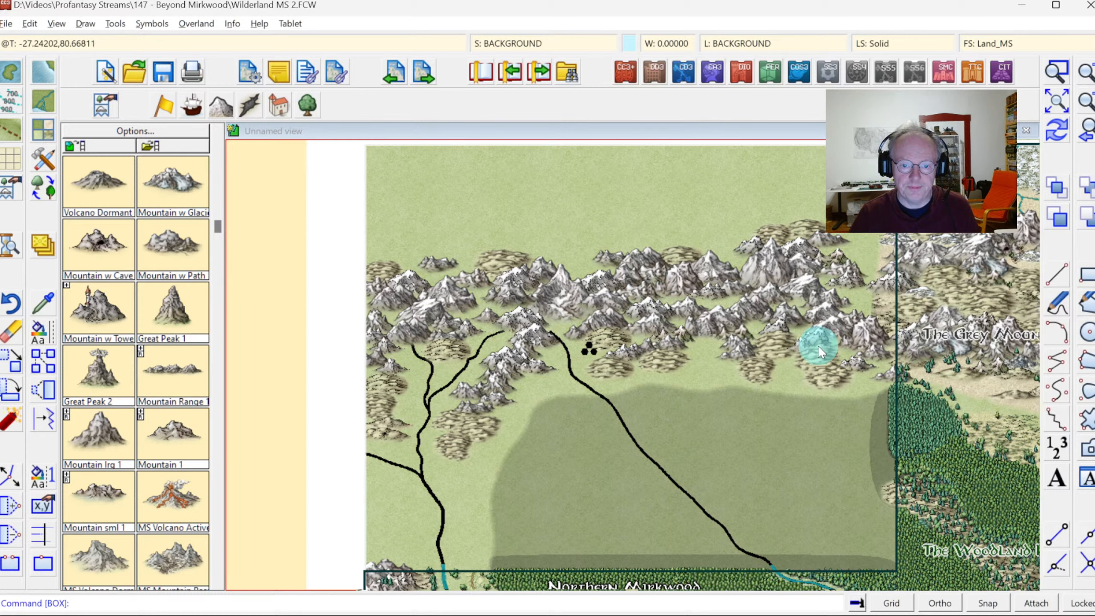
# Draw a smooth Terrain Default, Hills Fill polygon among the mountains at the range's eastern end, extending across the section border.
pyautogui.click(46, 129)
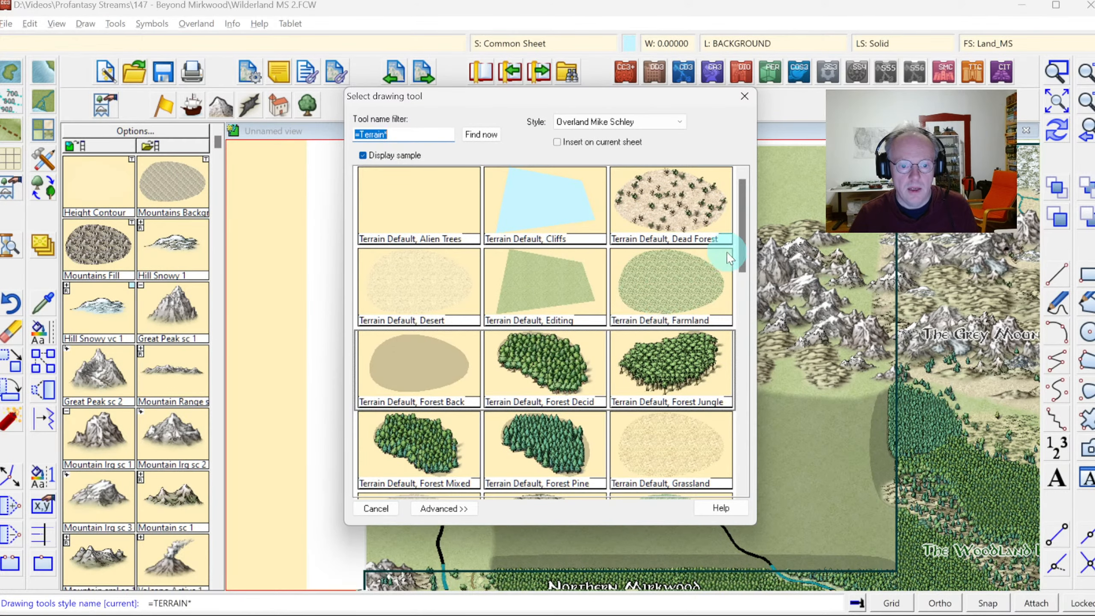
pyautogui.moveTo(741, 230); pyautogui.dragTo(735, 290)
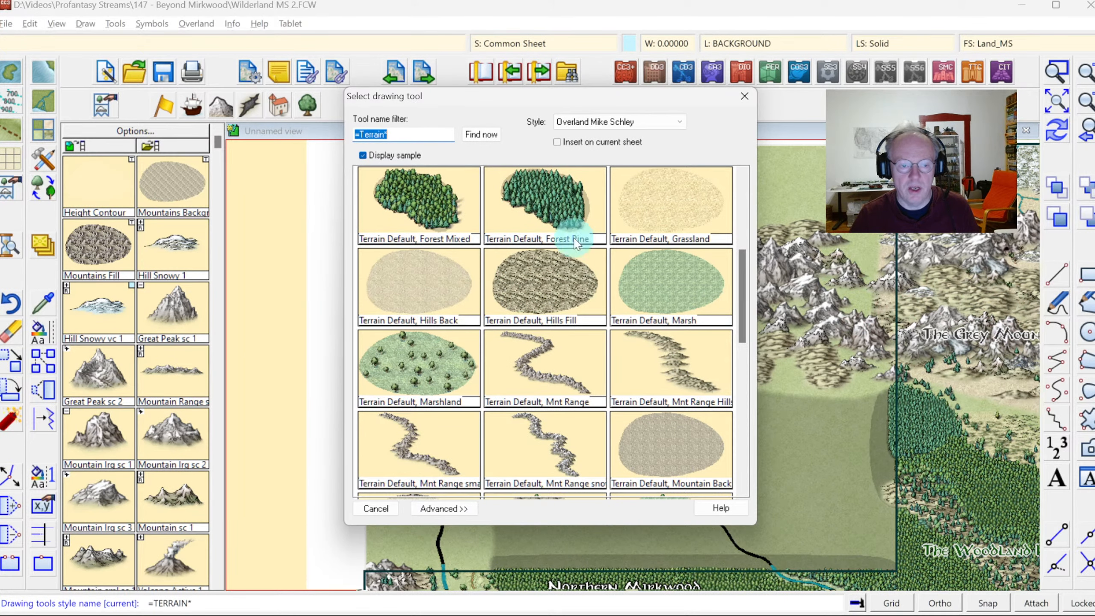
pyautogui.doubleClick(513, 273)
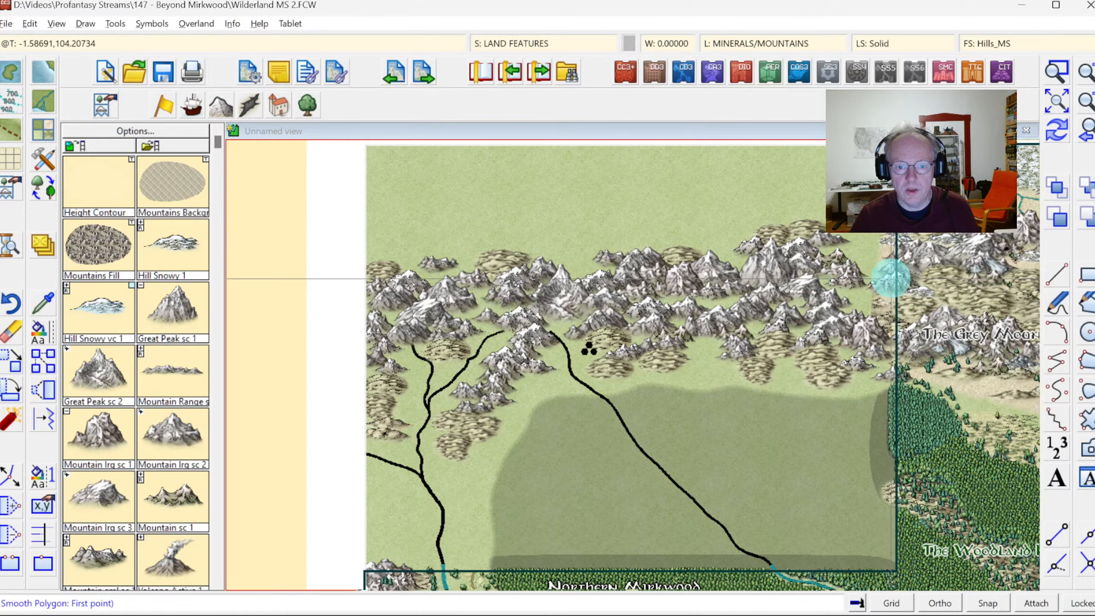
pyautogui.click(844, 267)
pyautogui.click(790, 285)
pyautogui.click(787, 303)
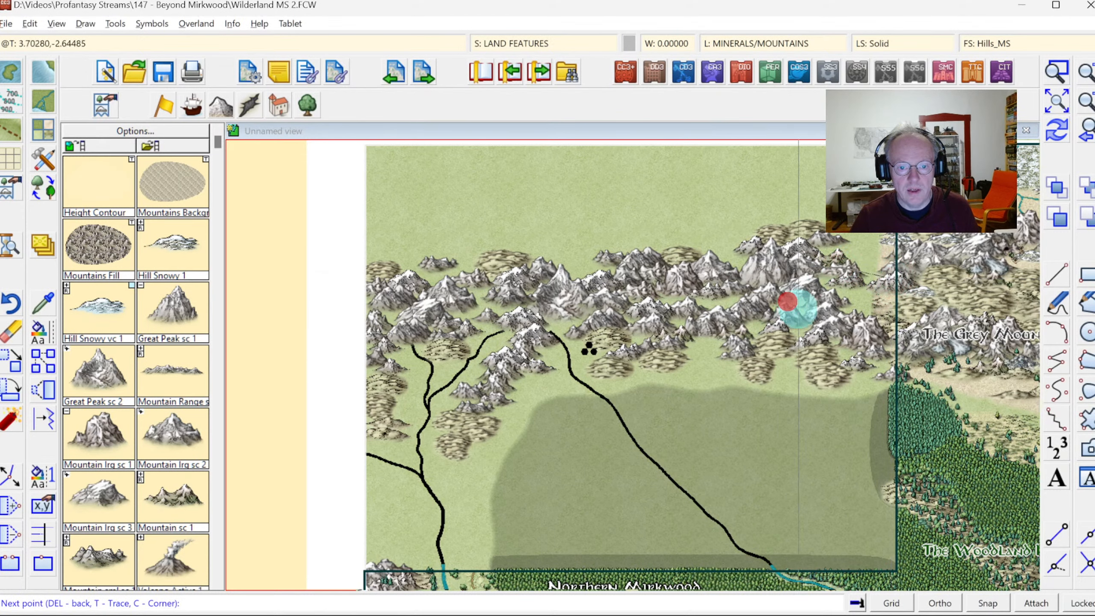
pyautogui.click(827, 327)
pyautogui.click(864, 336)
pyautogui.click(924, 303)
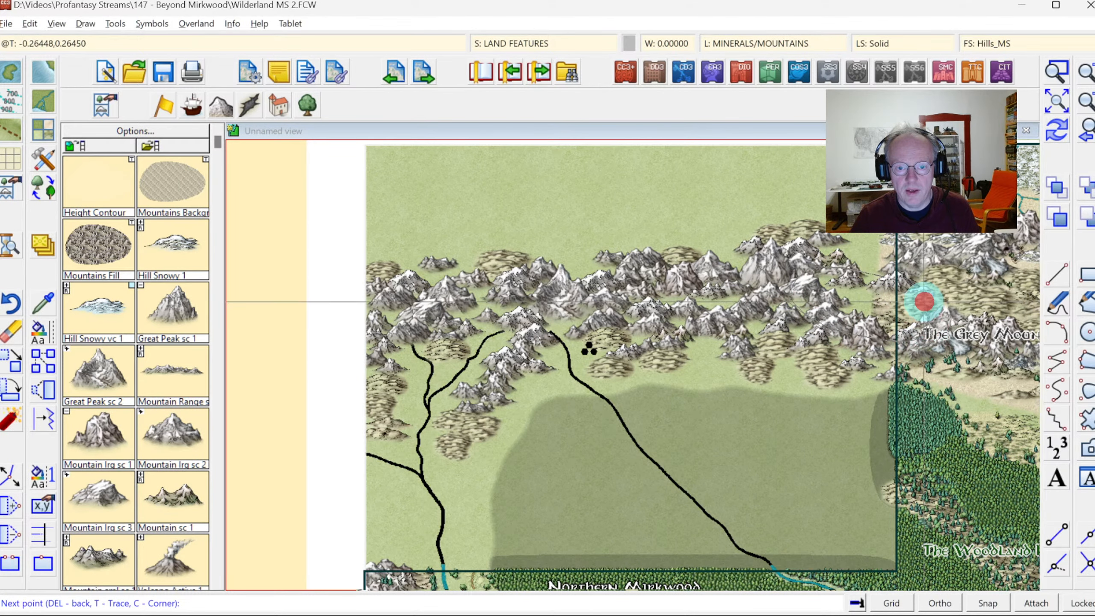
pyautogui.rightClick(924, 302)
pyautogui.click(1058, 132)
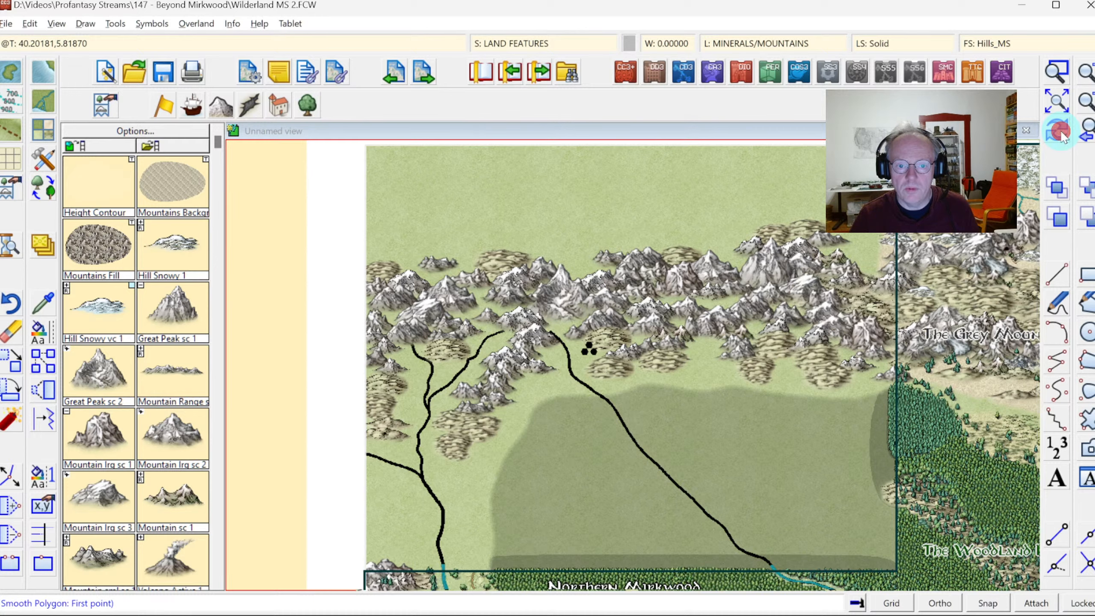
pyautogui.click(1056, 70)
pyautogui.click(746, 227)
pyautogui.click(950, 378)
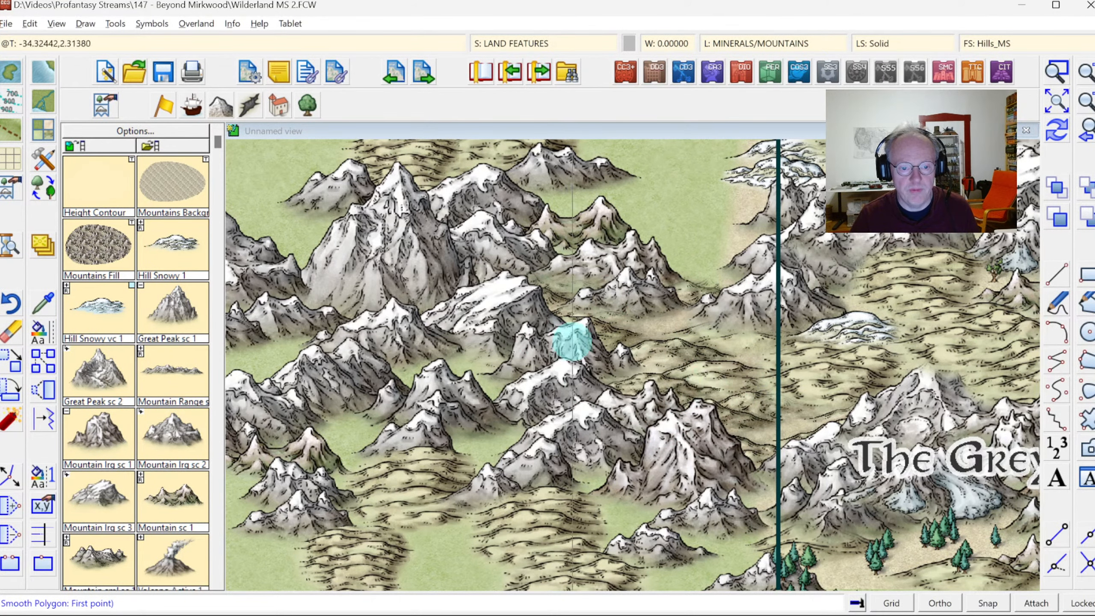
pyautogui.click(1087, 132)
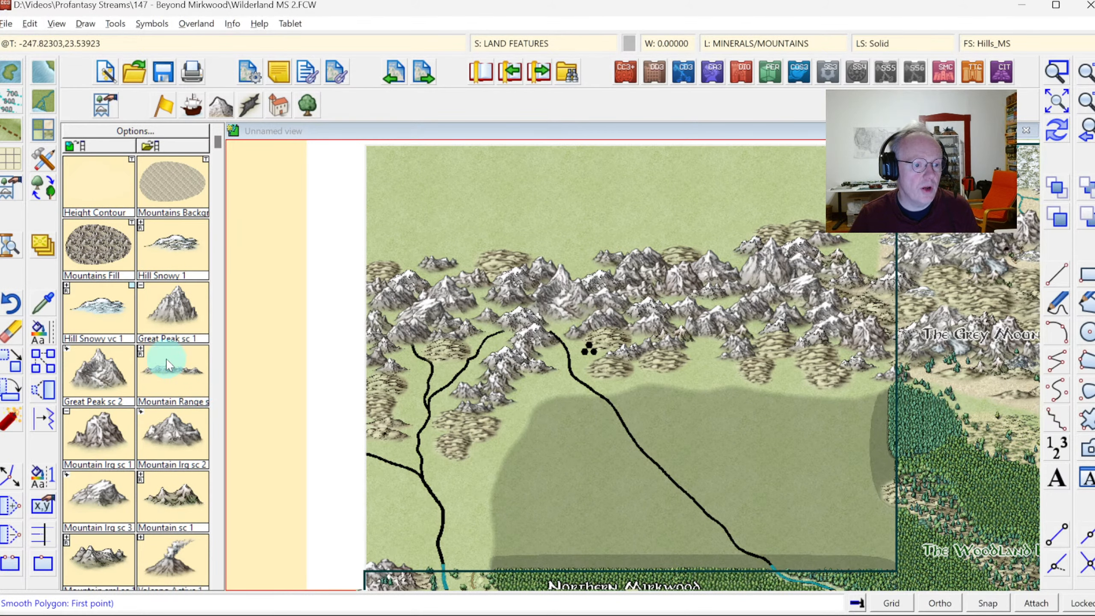
# Draw a smooth Terrain Default, Mountain Back polygon around the whole mountain range, from beyond the western map edge to the section's eastern border.
pyautogui.click(41, 140)
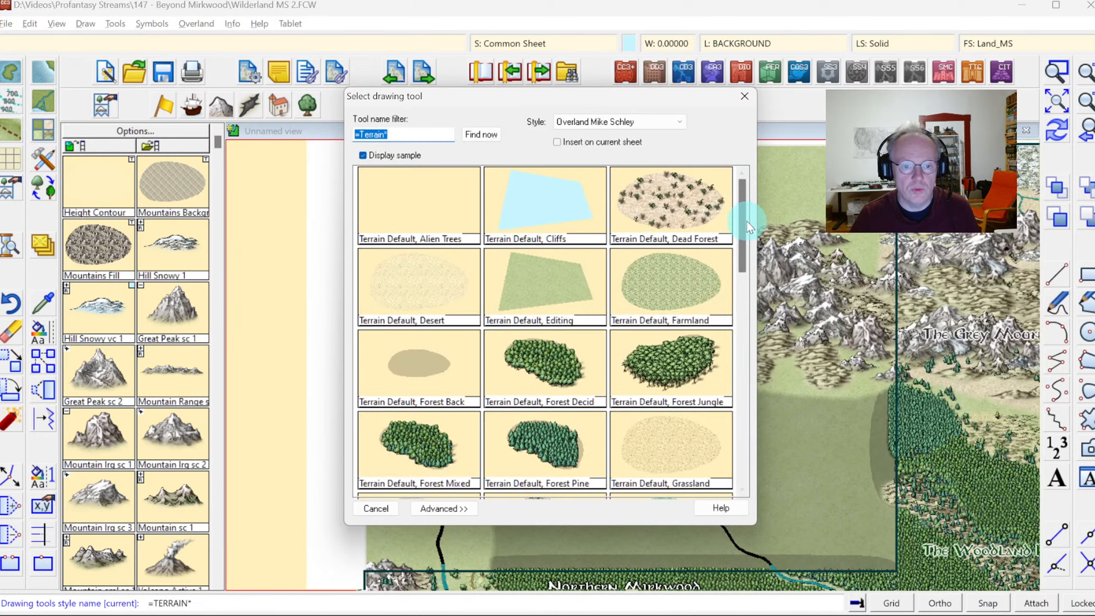
pyautogui.moveTo(744, 213); pyautogui.dragTo(752, 256)
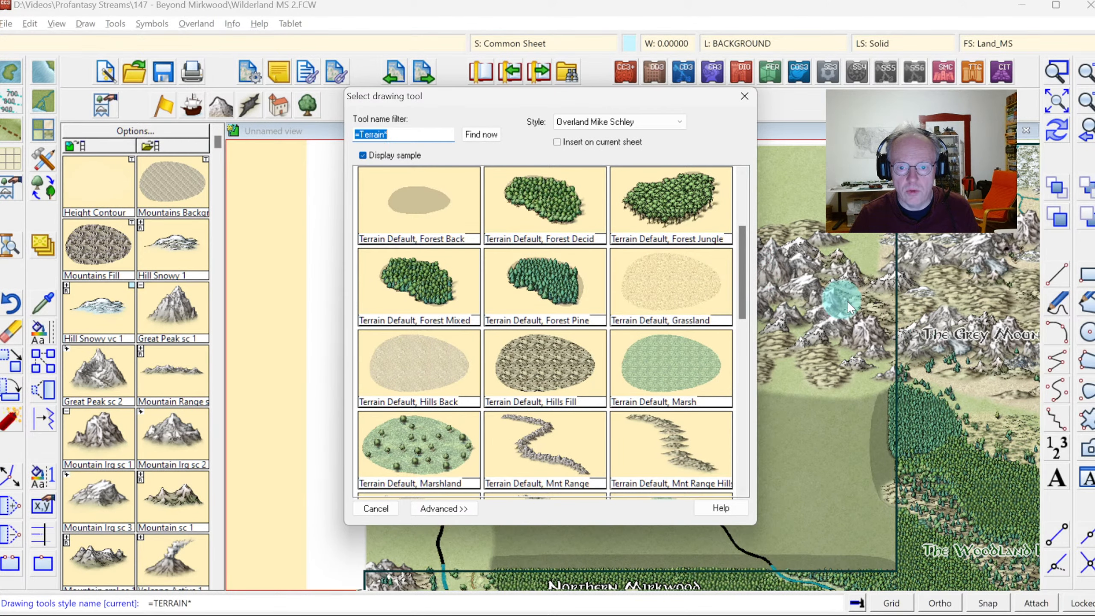
pyautogui.moveTo(739, 260); pyautogui.dragTo(745, 306)
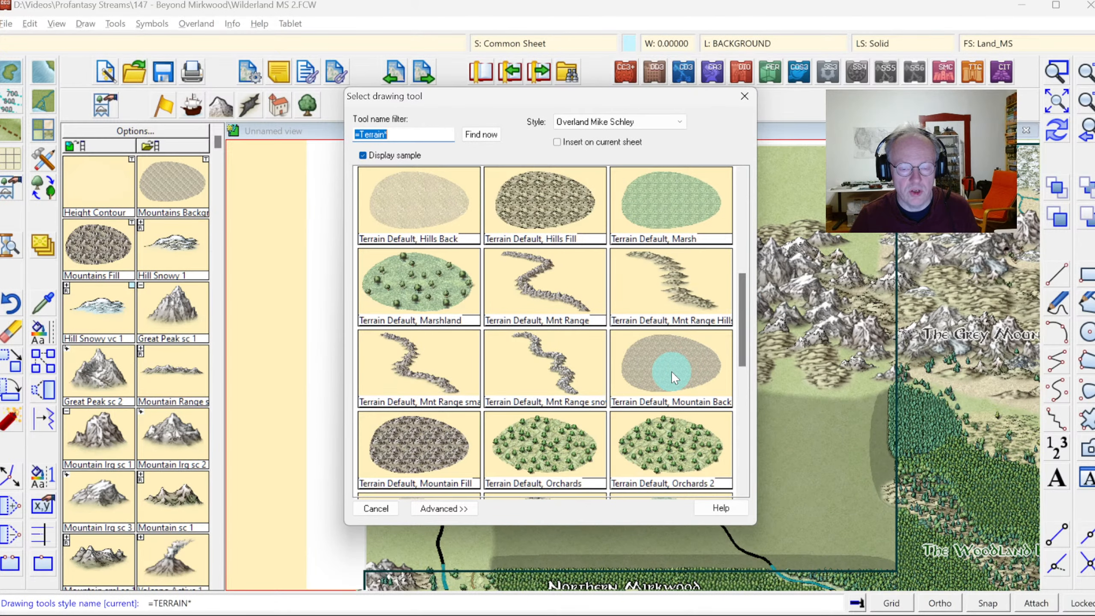
pyautogui.click(671, 370)
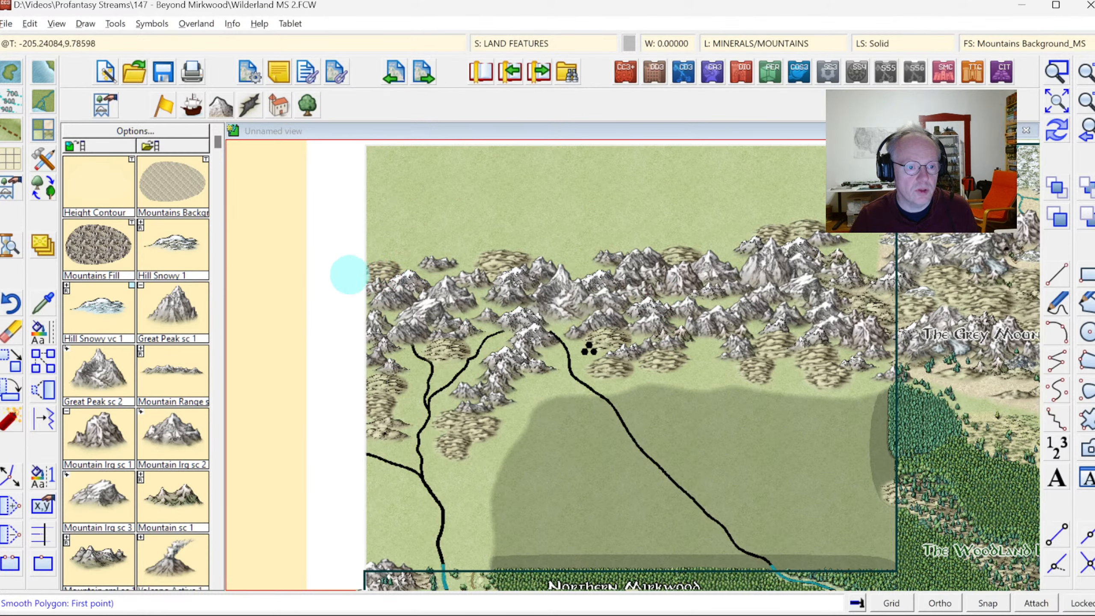
pyautogui.click(351, 274)
pyautogui.click(428, 256)
pyautogui.click(491, 258)
pyautogui.click(529, 267)
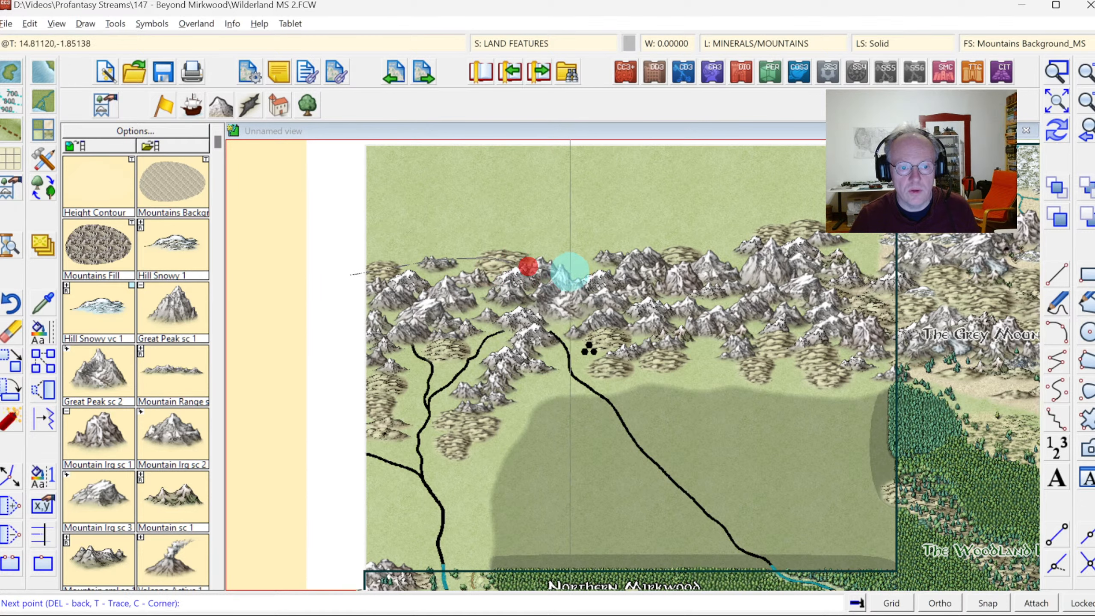
pyautogui.click(582, 266)
pyautogui.click(627, 257)
pyautogui.click(678, 255)
pyautogui.click(718, 253)
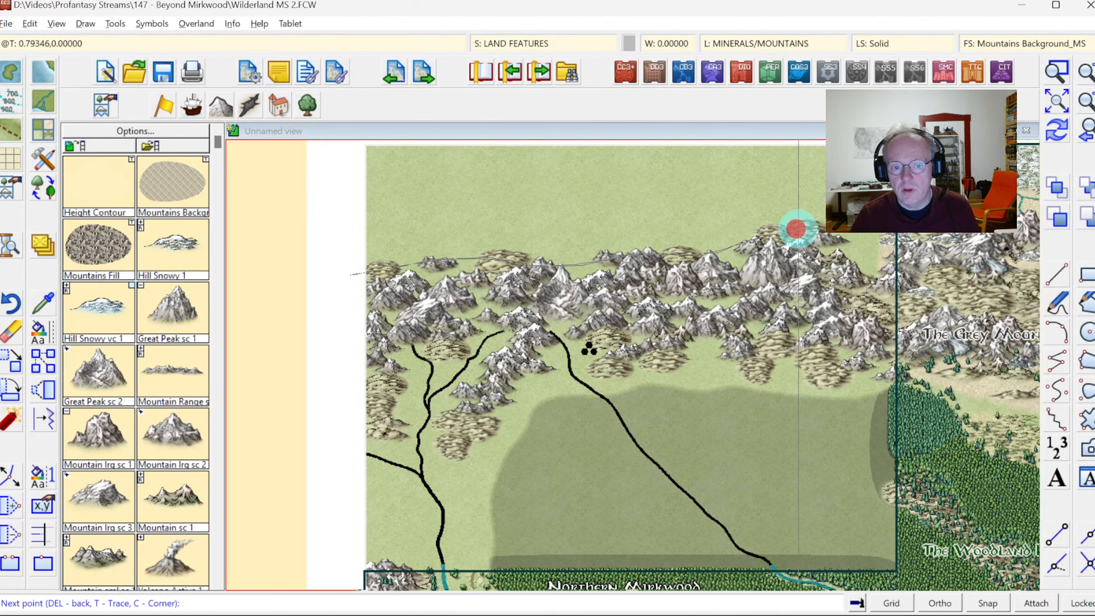
pyautogui.click(863, 248)
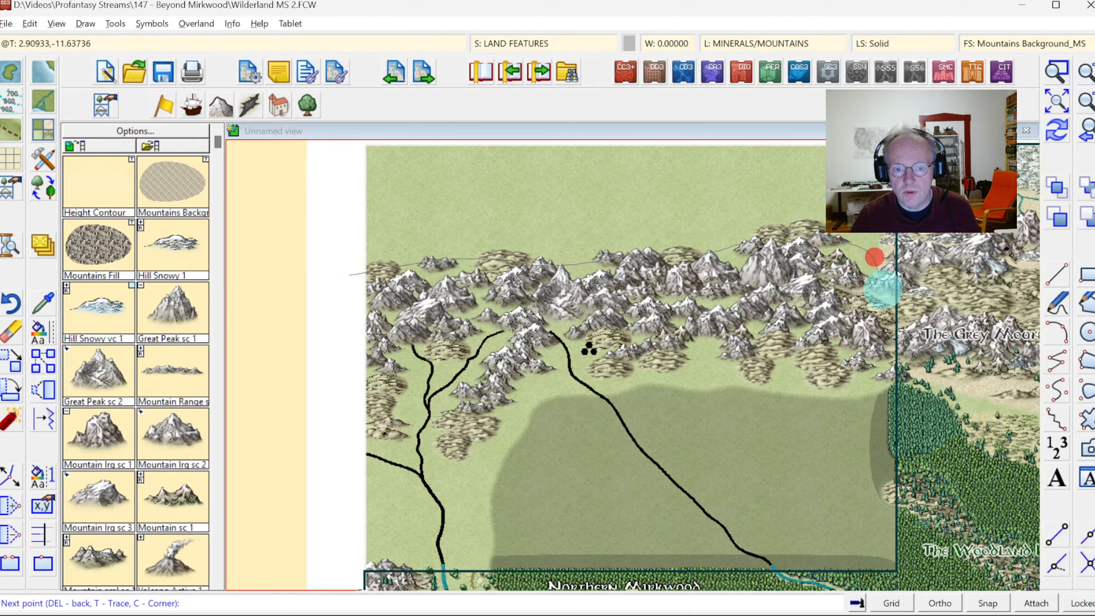
pyautogui.click(891, 329)
pyautogui.click(847, 377)
pyautogui.click(811, 380)
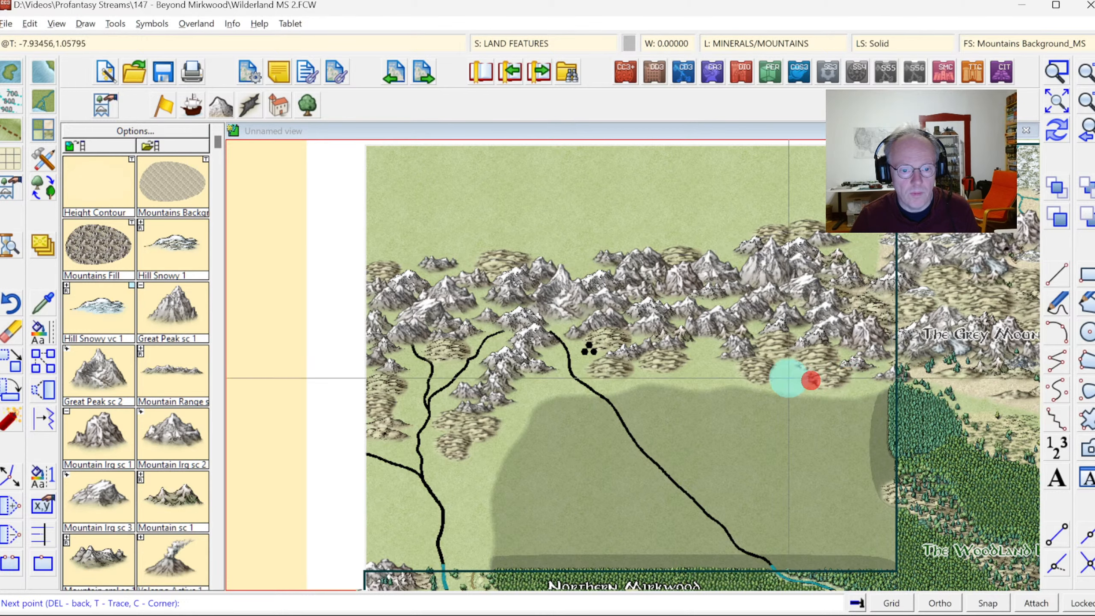
pyautogui.click(779, 372)
pyautogui.click(751, 346)
pyautogui.click(731, 327)
pyautogui.click(683, 321)
pyautogui.click(670, 345)
pyautogui.click(628, 362)
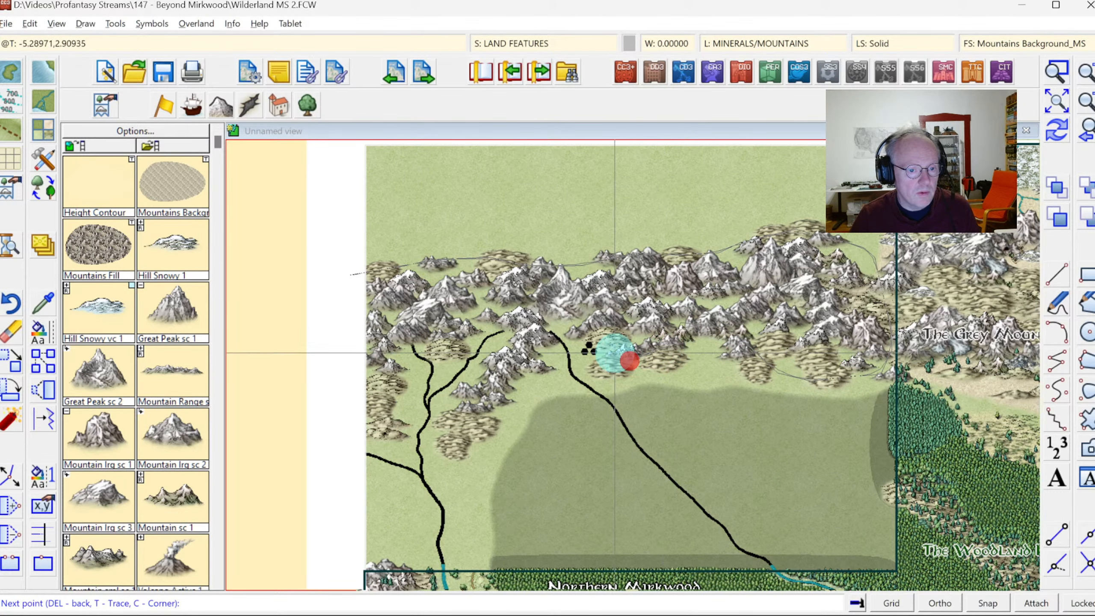
pyautogui.click(584, 330)
pyautogui.click(543, 325)
pyautogui.click(495, 386)
pyautogui.click(472, 394)
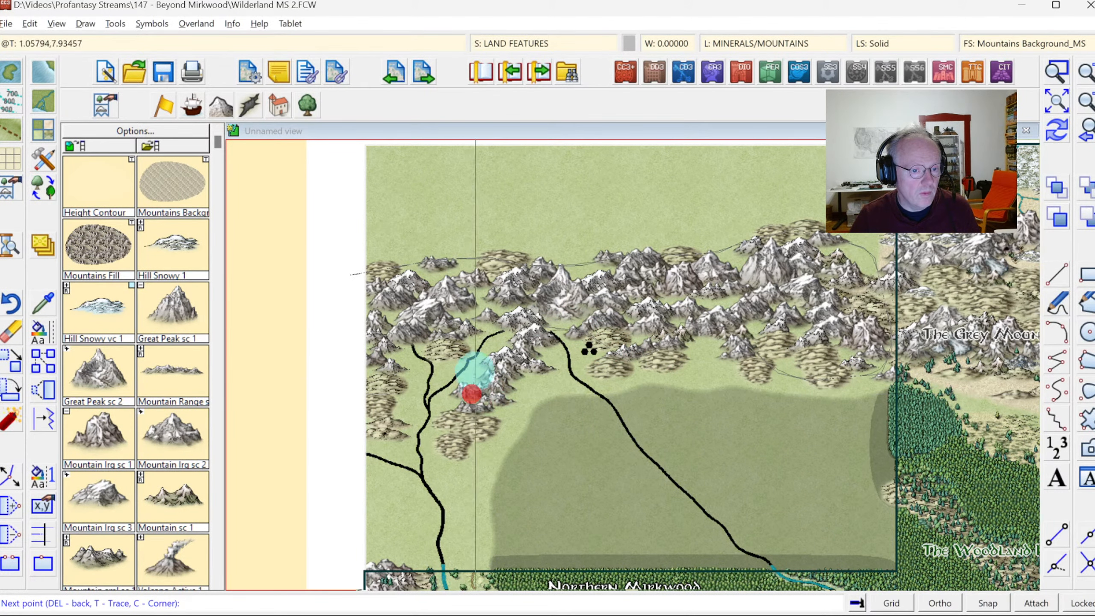
pyautogui.click(487, 345)
pyautogui.click(457, 345)
pyautogui.click(401, 339)
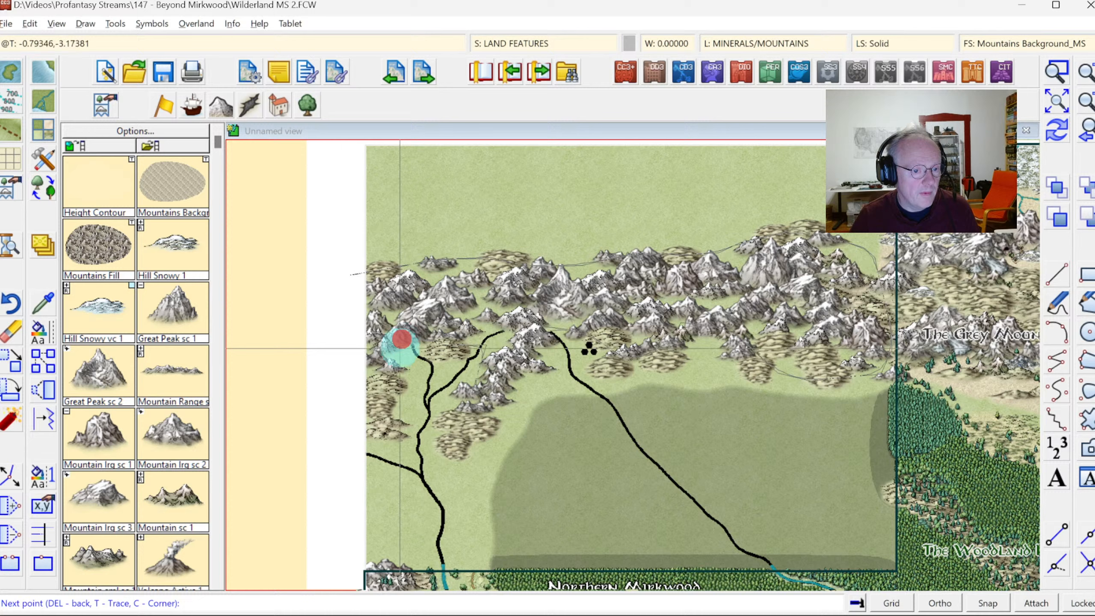
pyautogui.click(412, 398)
pyautogui.click(405, 443)
pyautogui.click(350, 433)
pyautogui.click(342, 418)
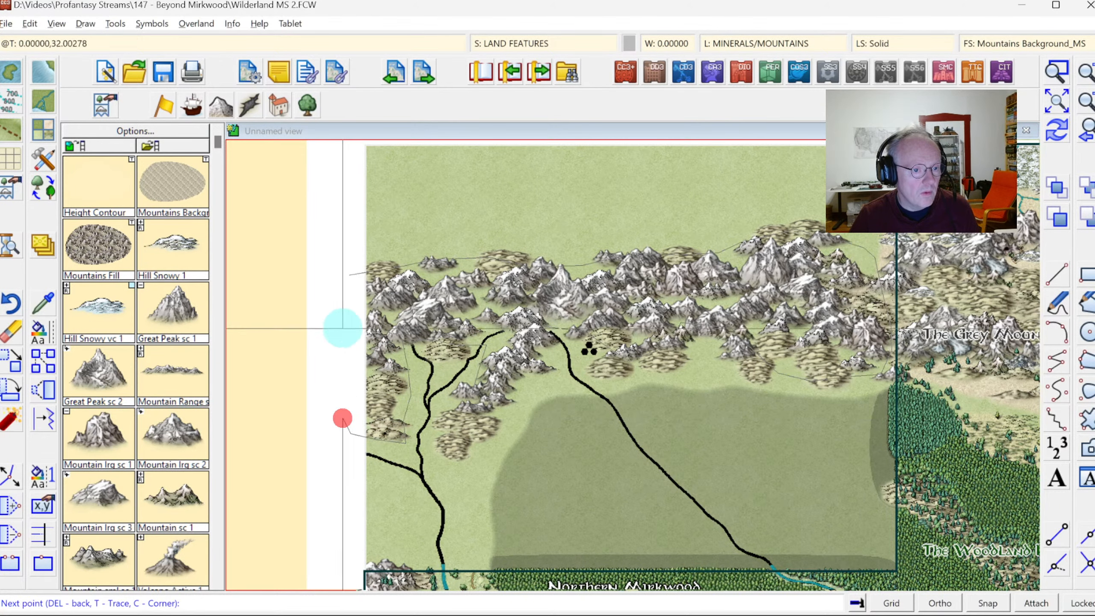
pyautogui.click(346, 317)
pyautogui.rightClick(346, 317)
pyautogui.click(1057, 130)
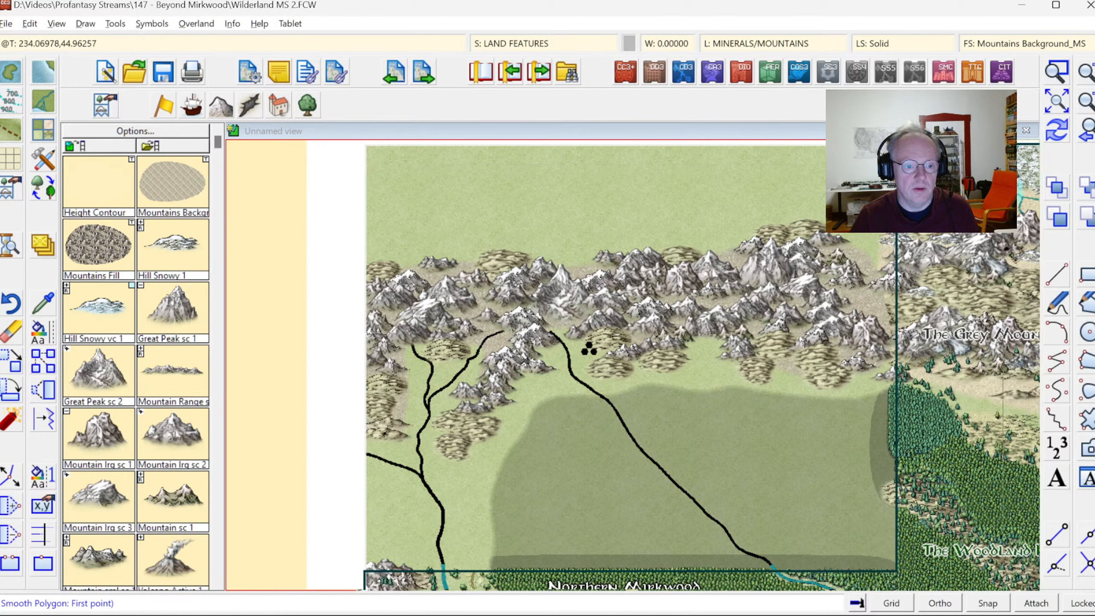
pyautogui.rightClick(885, 346)
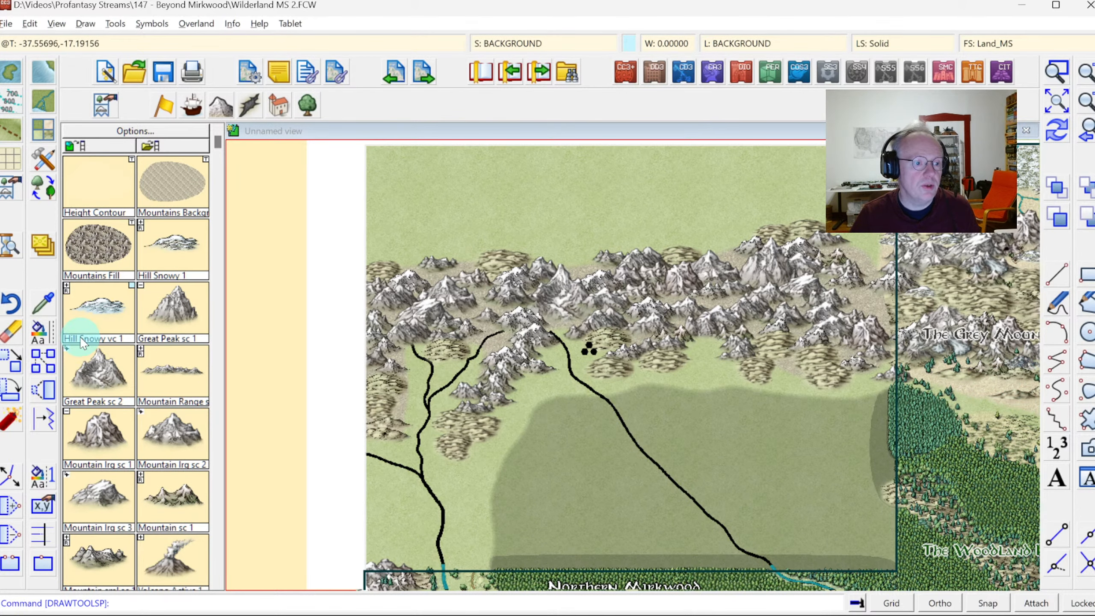
pyautogui.click(42, 137)
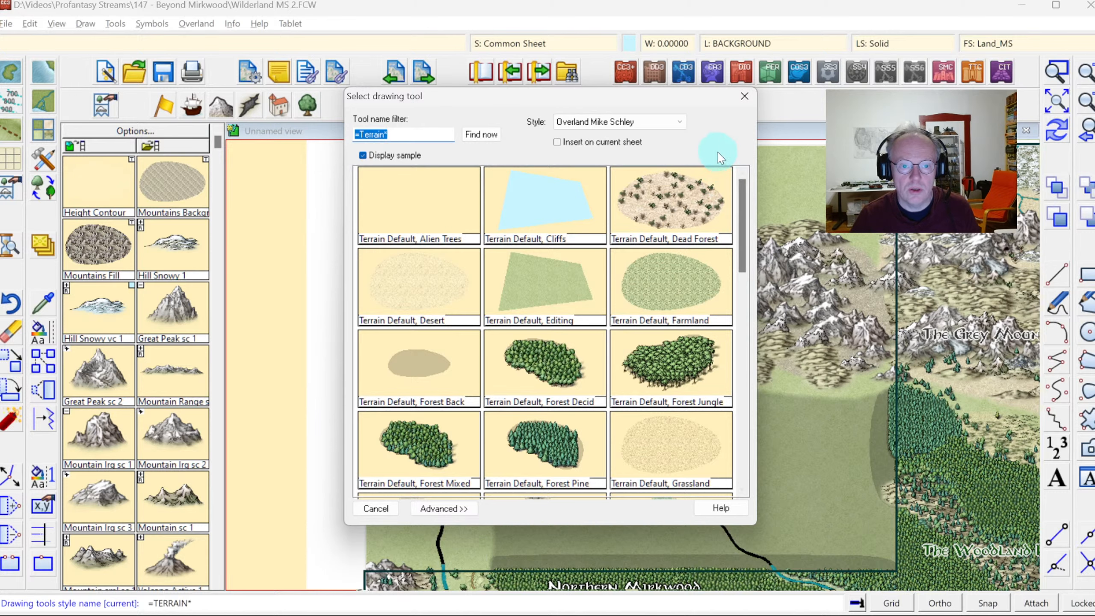
pyautogui.moveTo(748, 197); pyautogui.dragTo(750, 233)
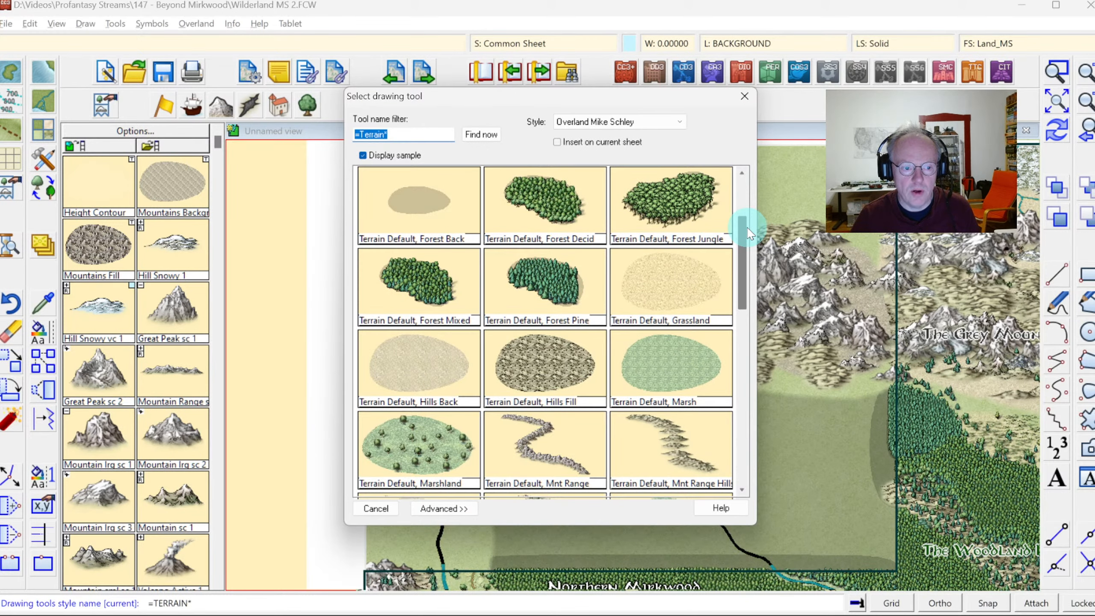
pyautogui.click(657, 288)
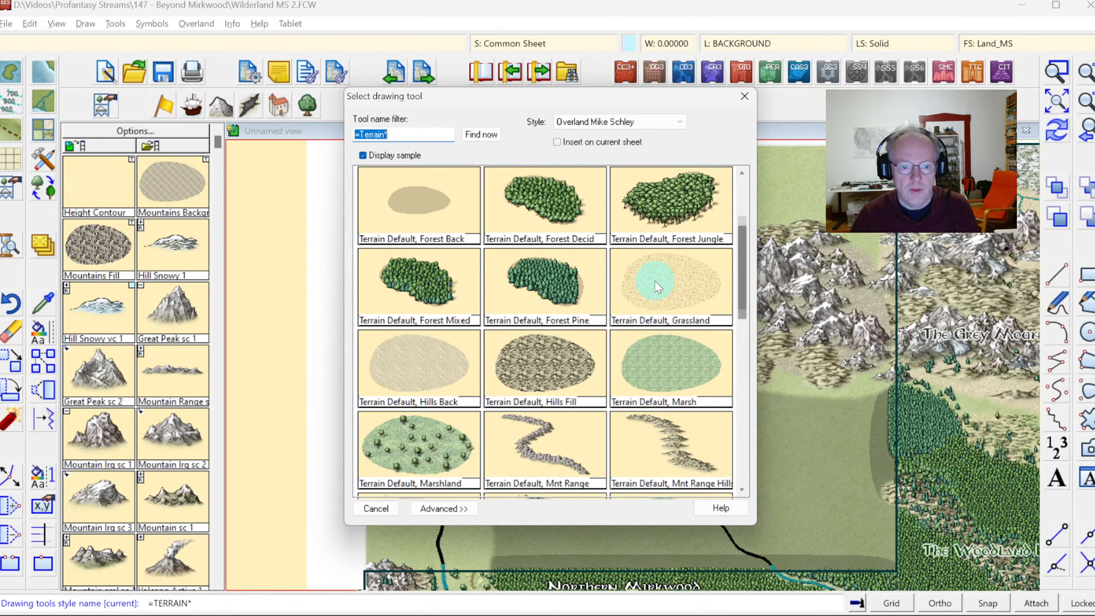
pyautogui.click(651, 296)
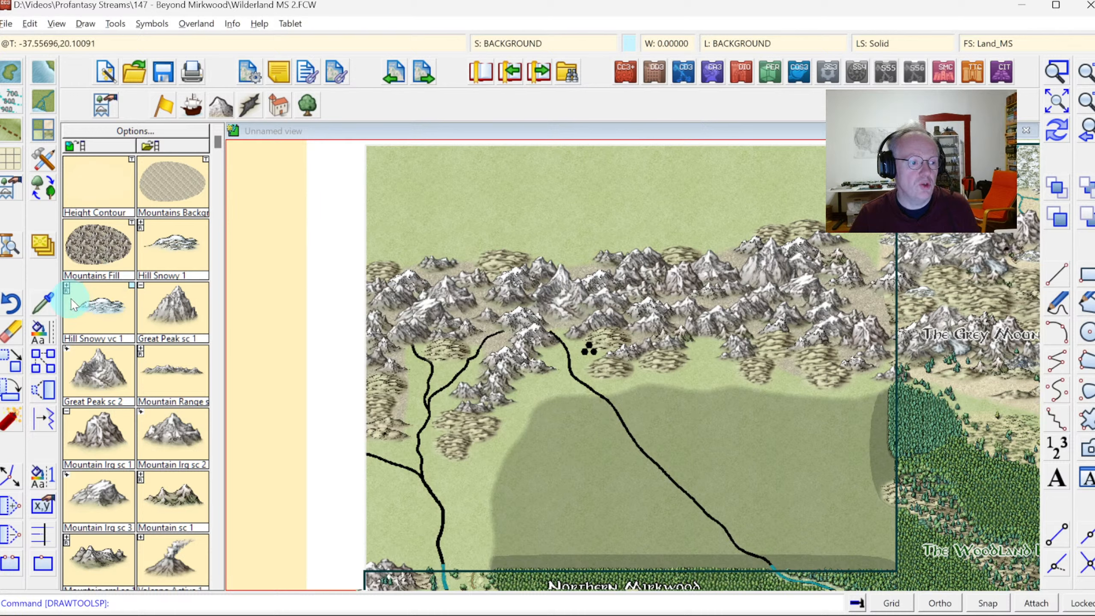
# Copy the properties of the tan ground south of the Grey Mountains and draw a matching Terrain Default, Hills Back polygon under the range's southern foothills.
pyautogui.click(43, 304)
pyautogui.click(972, 398)
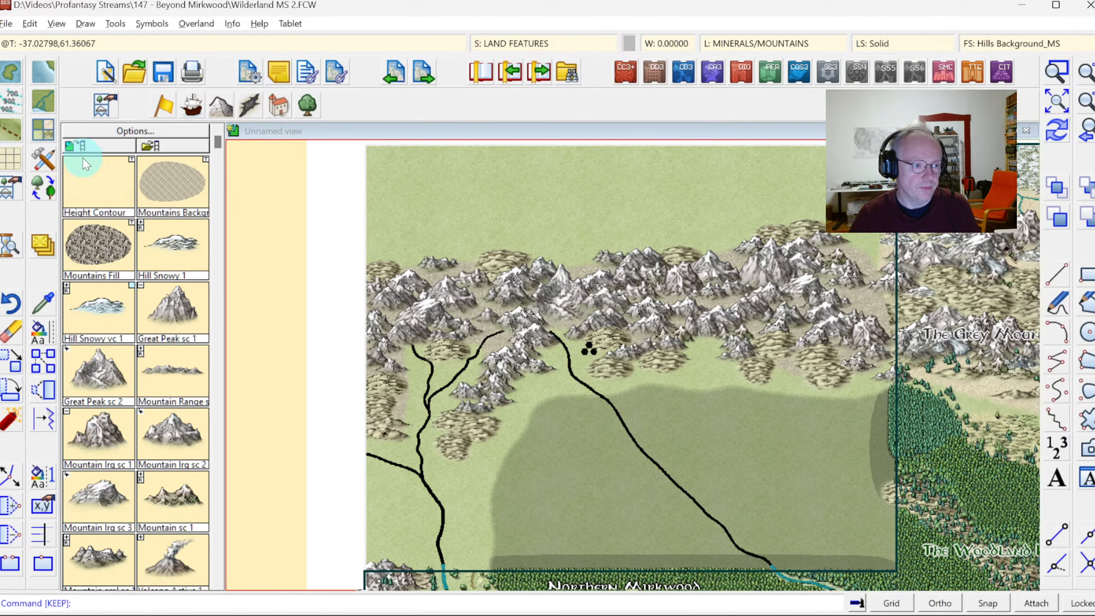
pyautogui.click(43, 135)
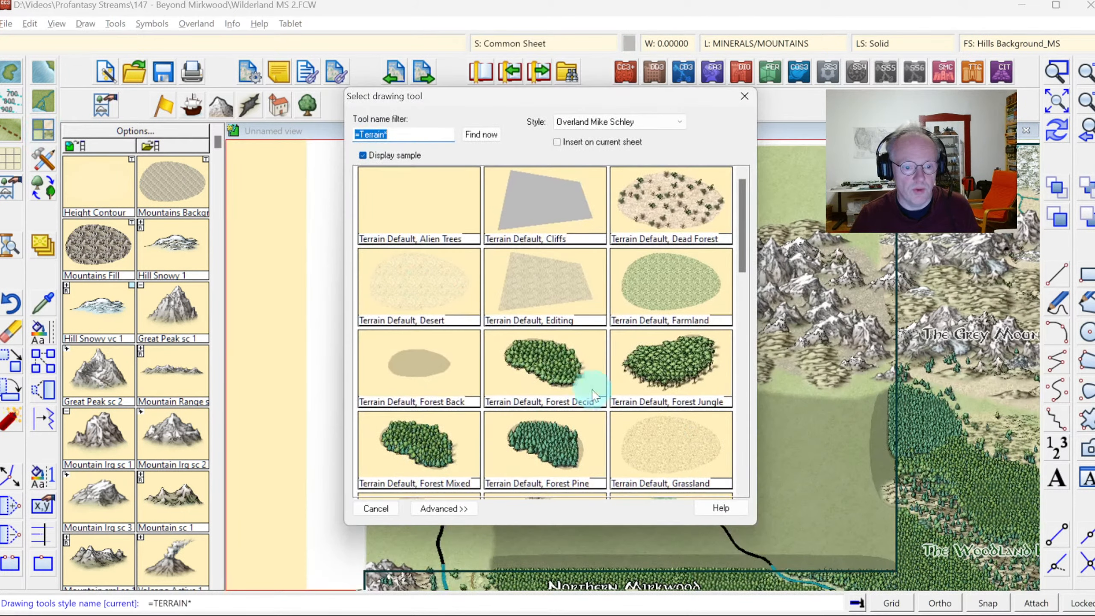
pyautogui.click(738, 417)
pyautogui.click(738, 418)
pyautogui.click(399, 281)
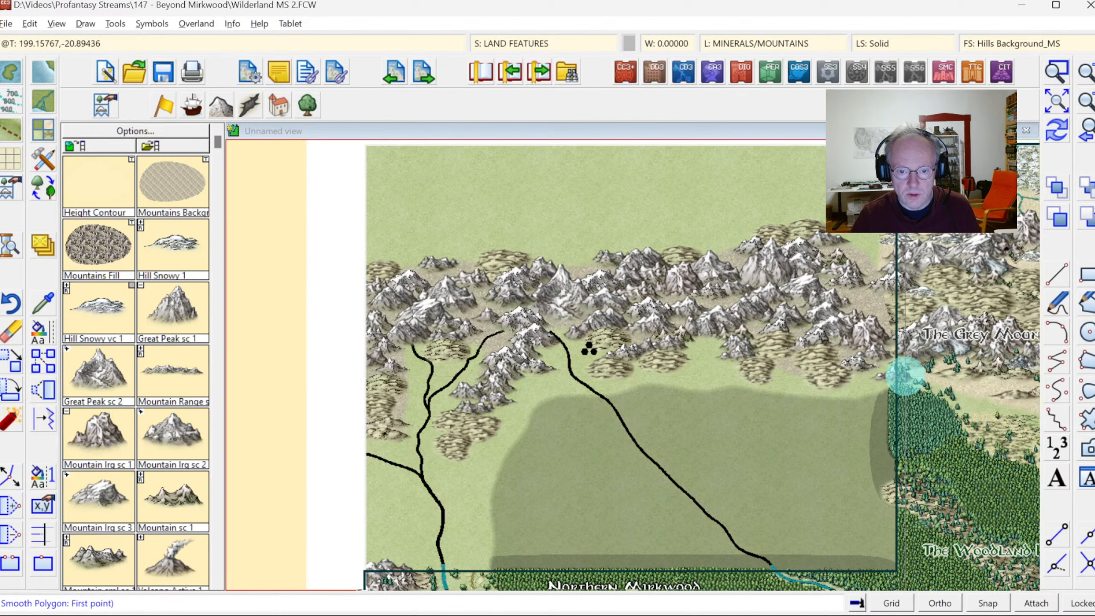
pyautogui.click(887, 379)
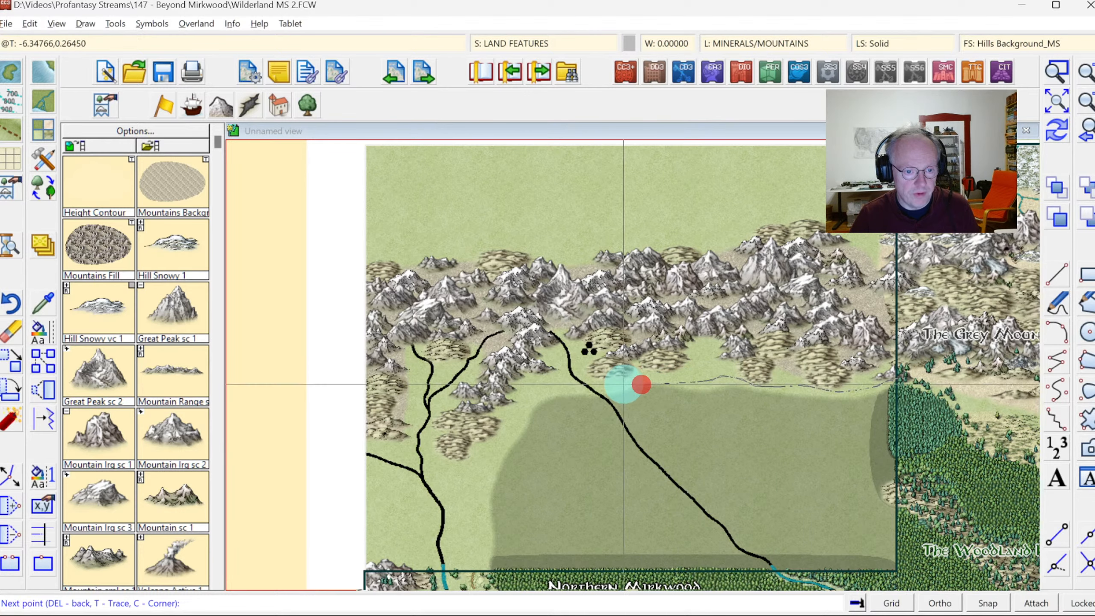
pyautogui.click(573, 377)
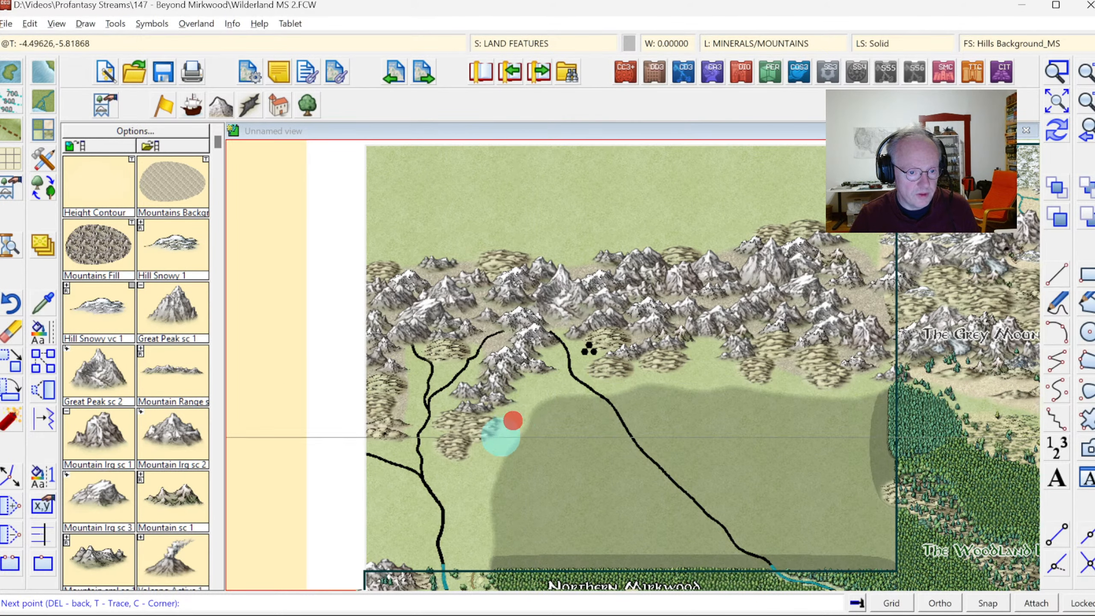
pyautogui.click(457, 473)
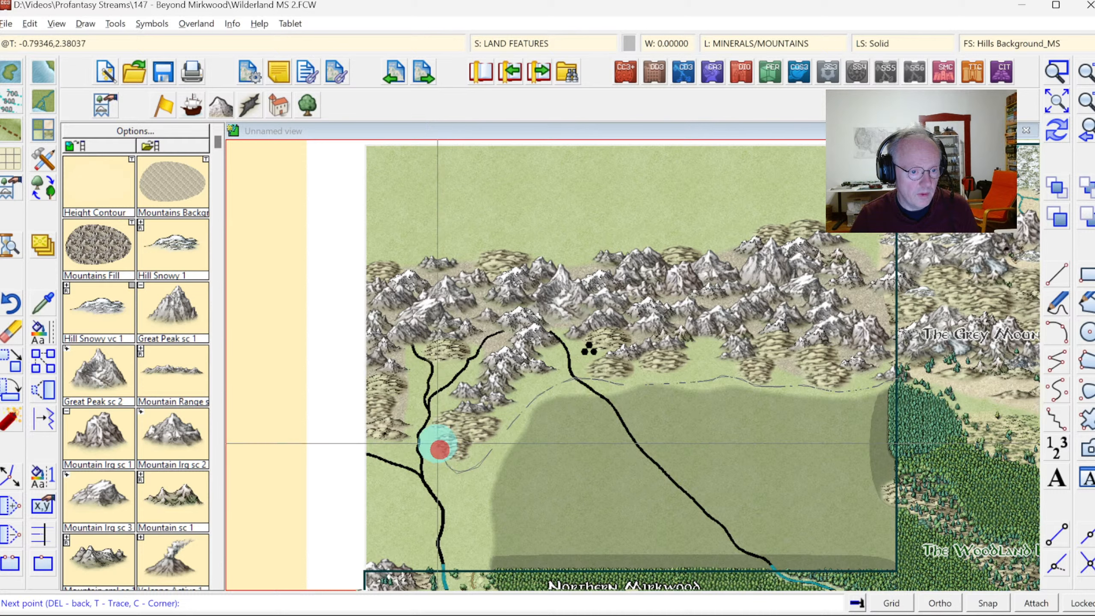
pyautogui.click(443, 406)
pyautogui.click(452, 383)
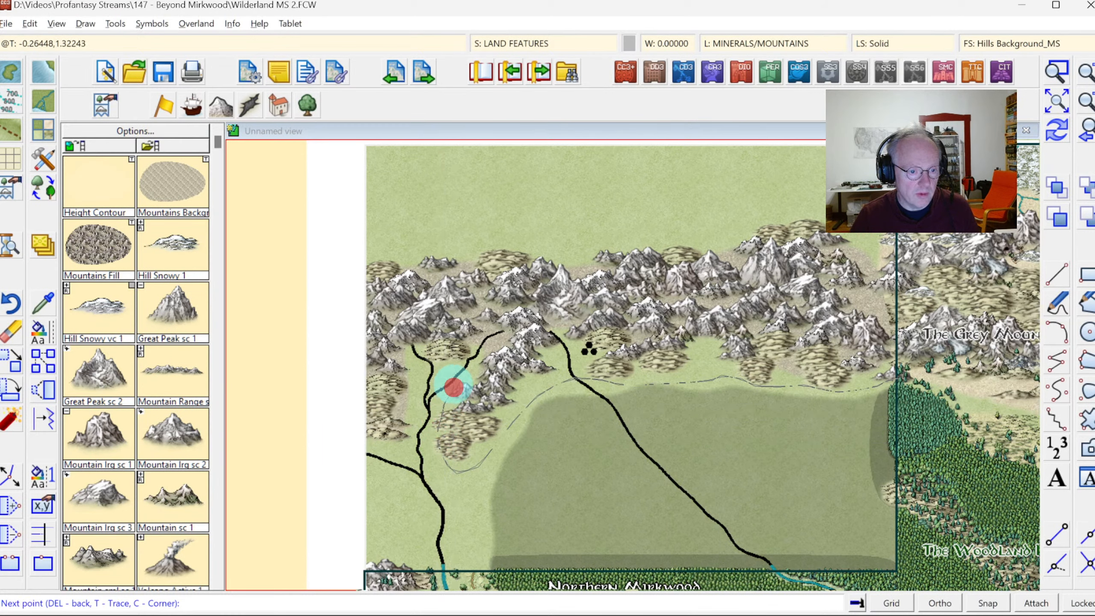
pyautogui.click(437, 383)
pyautogui.click(419, 405)
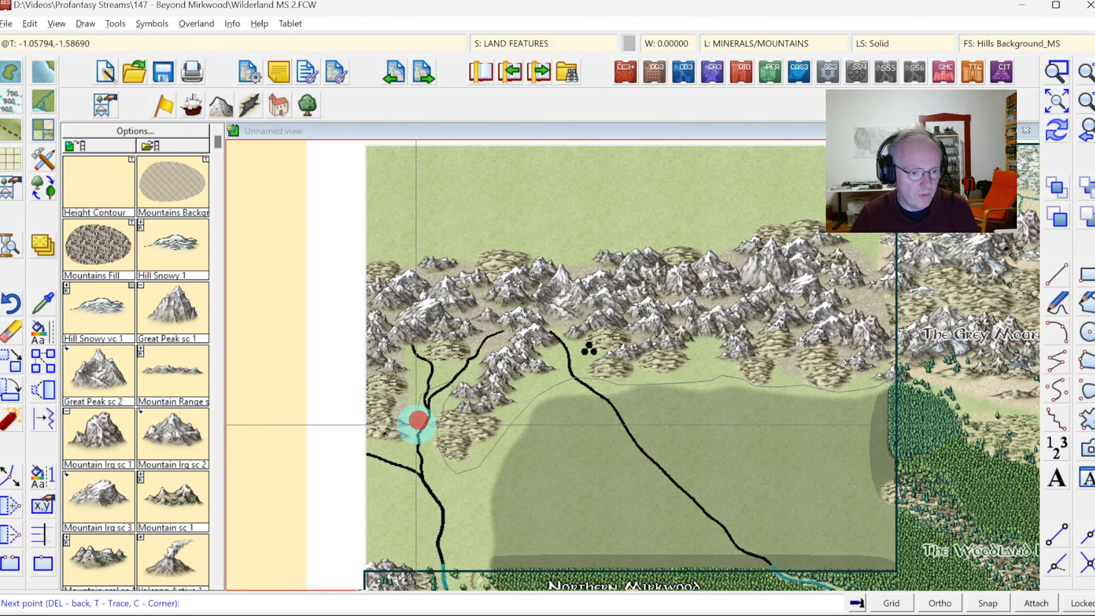
pyautogui.click(414, 431)
pyautogui.click(403, 448)
pyautogui.click(387, 447)
pyautogui.click(357, 434)
pyautogui.click(345, 408)
pyautogui.click(332, 365)
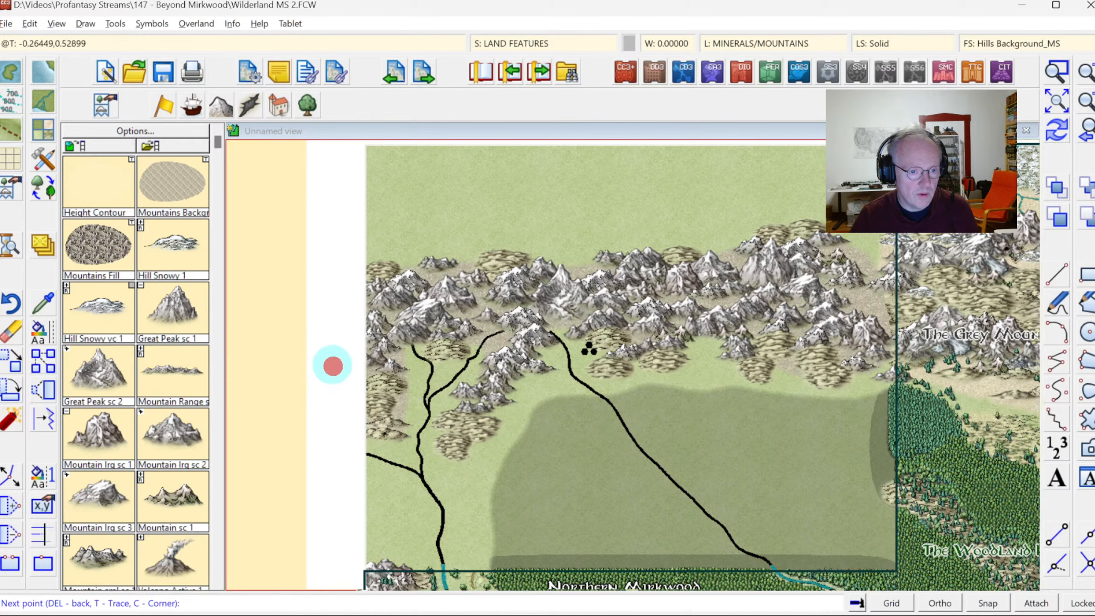
pyautogui.click(327, 337)
pyautogui.click(356, 318)
pyautogui.click(379, 305)
pyautogui.click(518, 299)
pyautogui.click(625, 305)
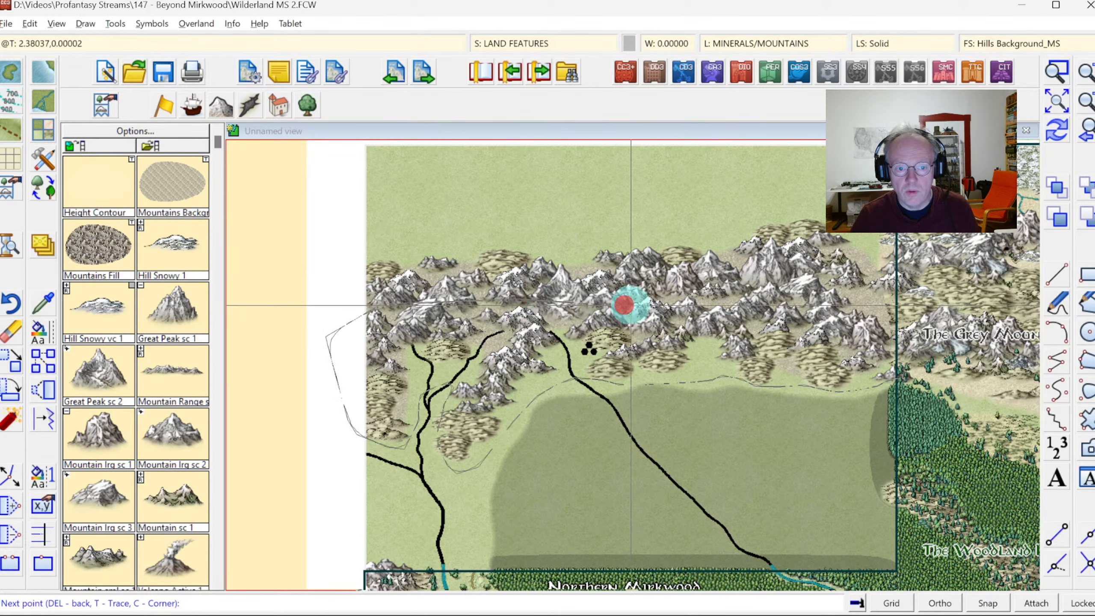
pyautogui.click(715, 297)
pyautogui.click(836, 306)
pyautogui.click(864, 307)
pyautogui.click(889, 314)
pyautogui.click(899, 325)
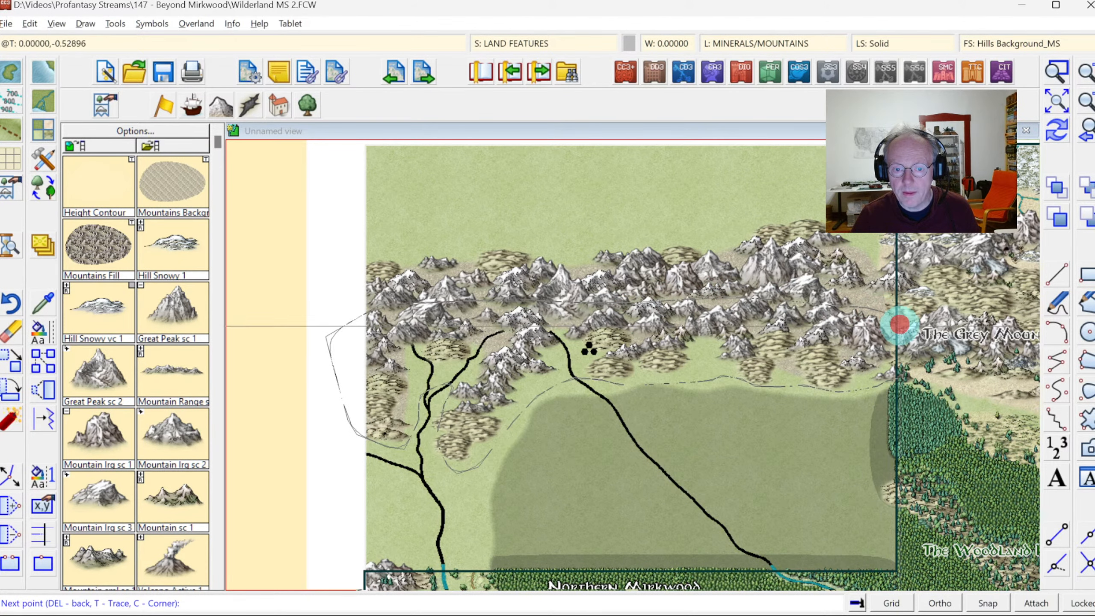
pyautogui.click(901, 348)
pyautogui.rightClick(901, 350)
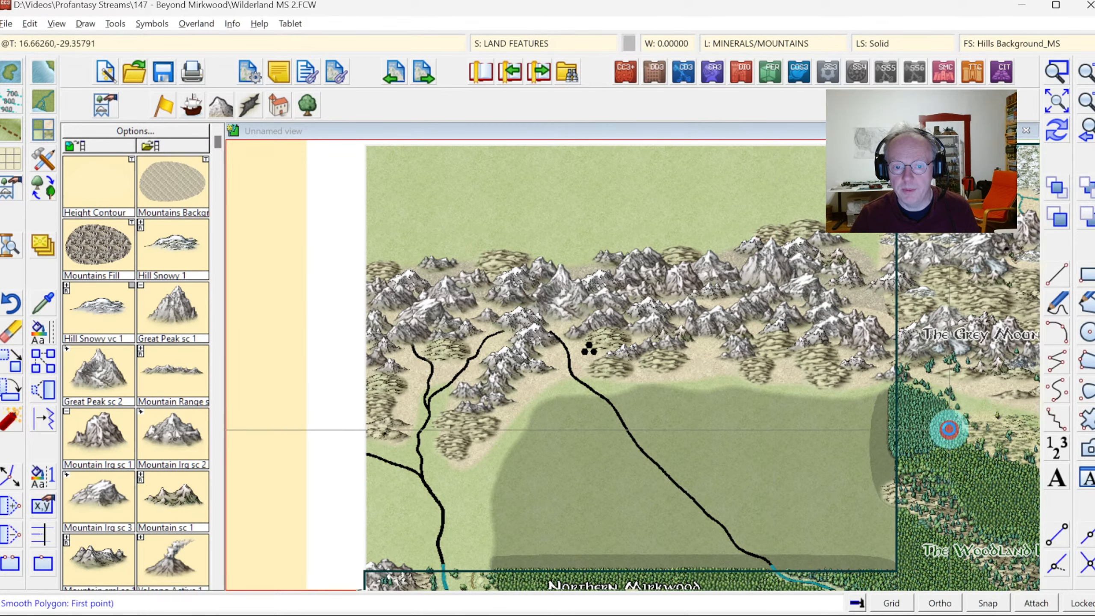
# Send the mountain background polygon to the back, behind the hills fill at the range's eastern end.
pyautogui.scroll(2, 949, 429)
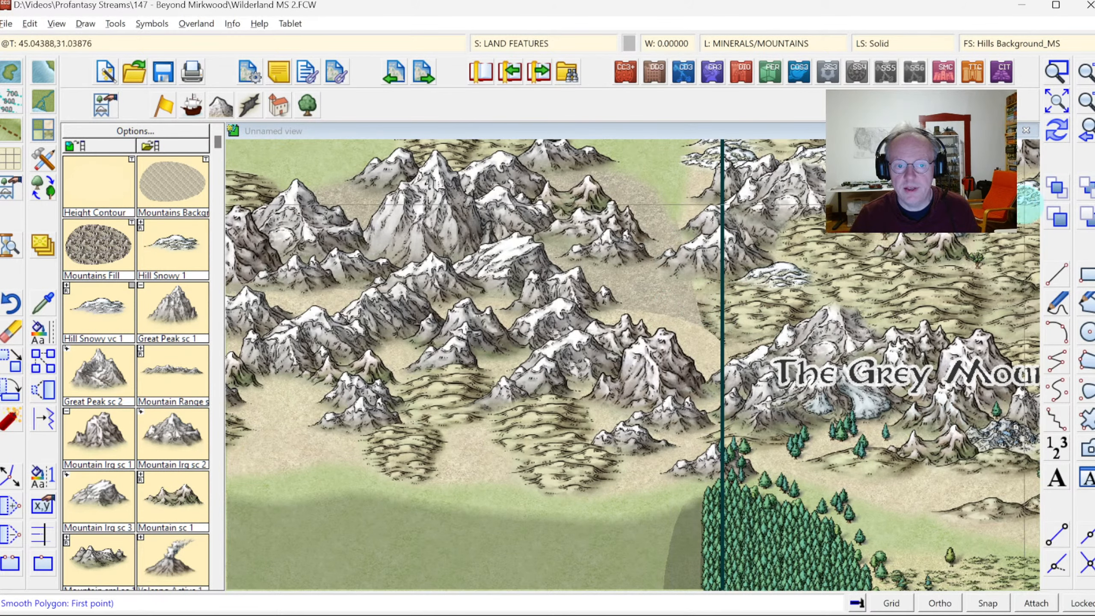
pyautogui.click(1093, 191)
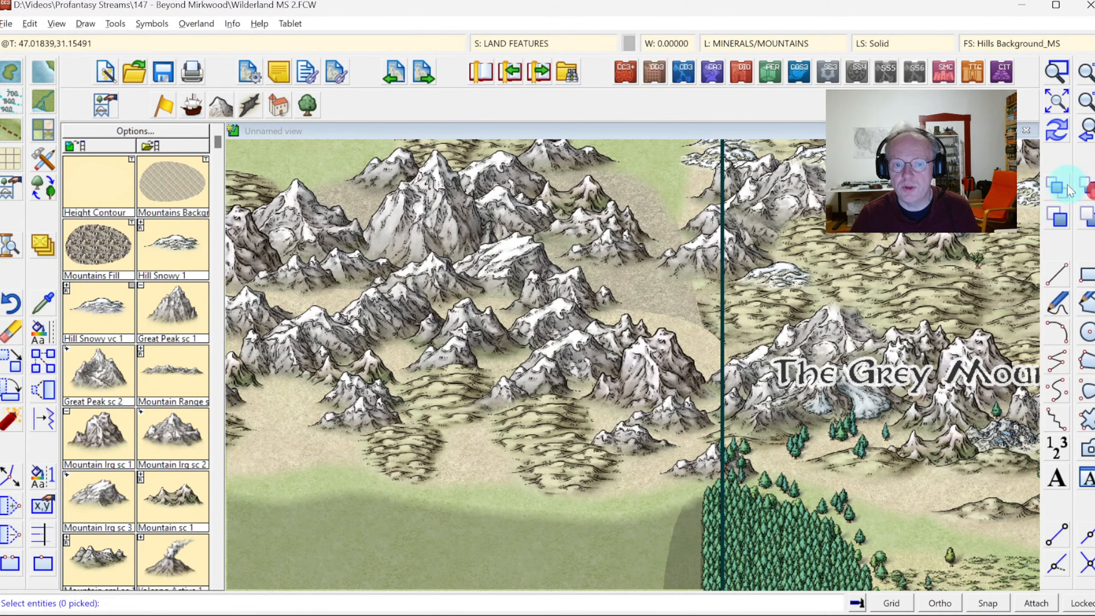
pyautogui.click(644, 178)
pyautogui.rightClick(690, 185)
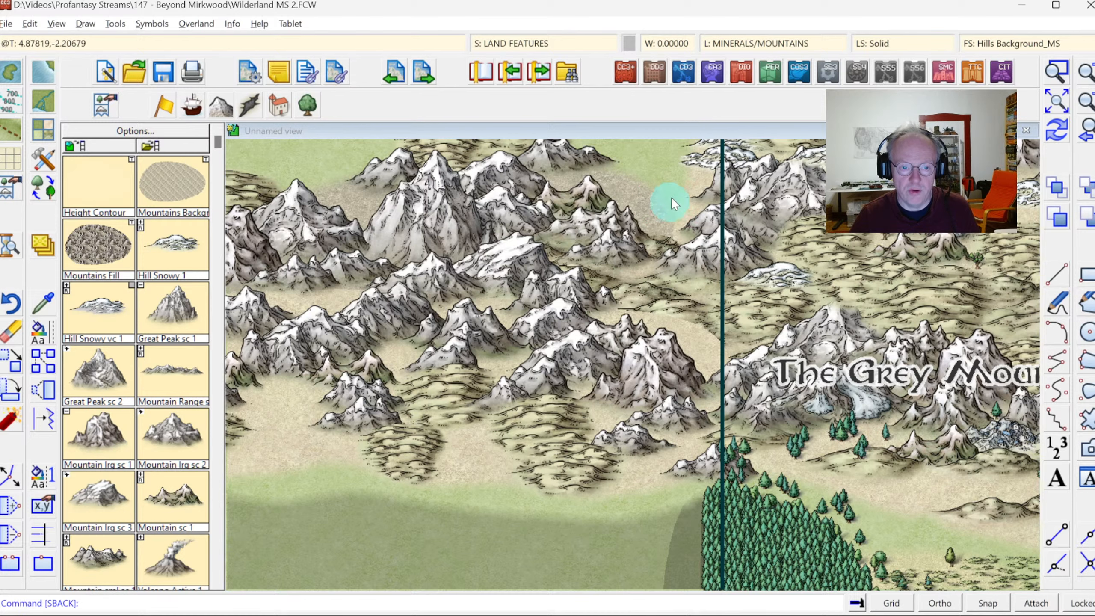
# Send the tan hills background polygon to the back, behind the mountain background along the range's southern side.
pyautogui.click(40, 316)
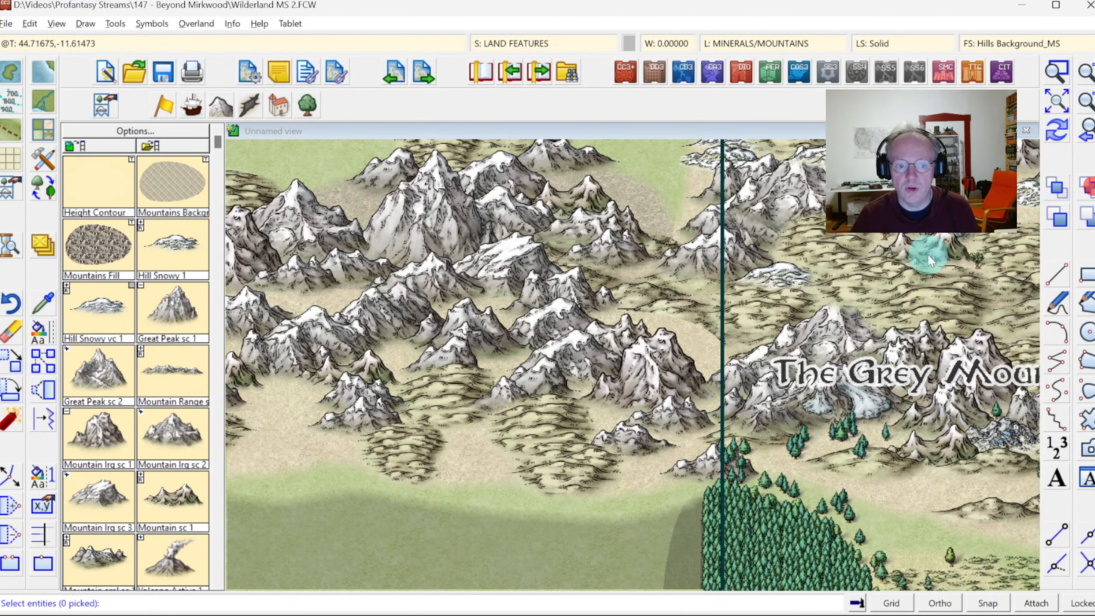
pyautogui.click(467, 485)
pyautogui.rightClick(535, 408)
pyautogui.click(587, 415)
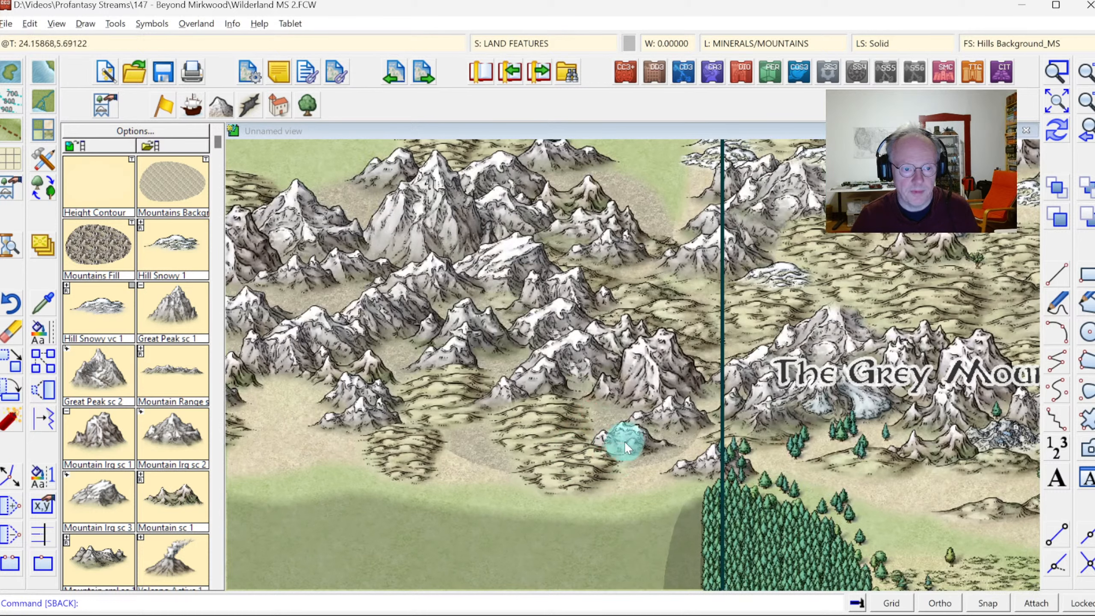
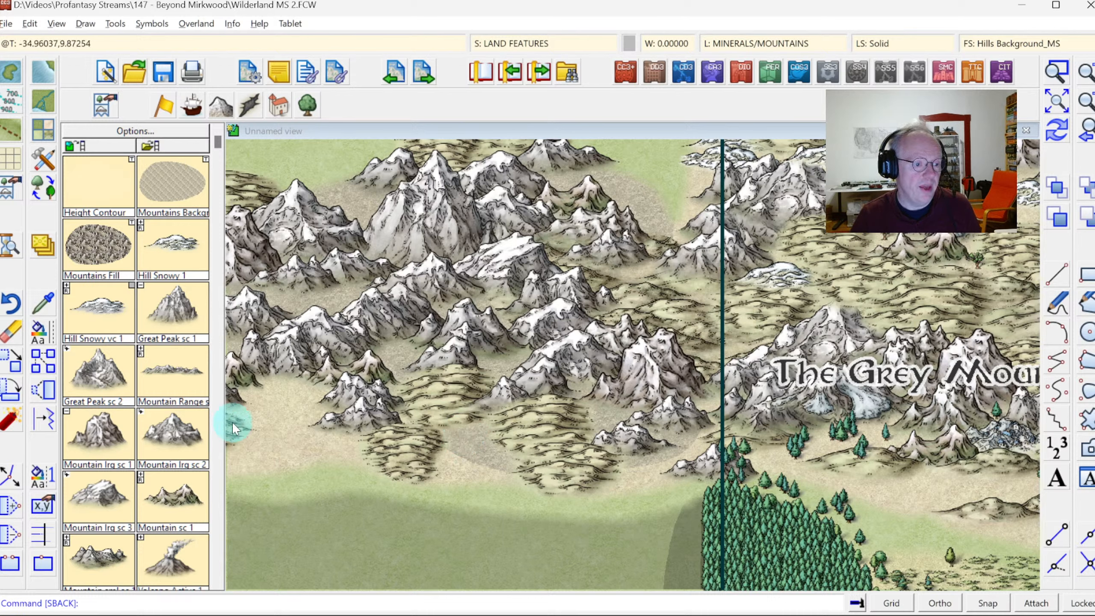
# Send the mountain background polygon to the back, behind the tan hills background along the range's southern side.
pyautogui.click(1087, 192)
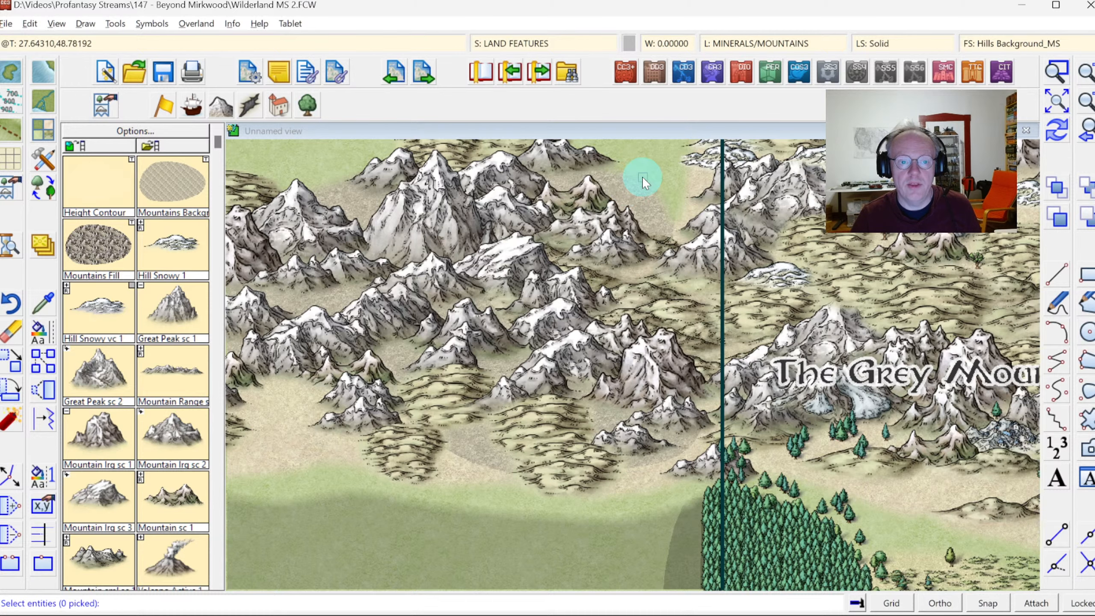
pyautogui.click(642, 176)
pyautogui.rightClick(632, 183)
pyautogui.click(686, 188)
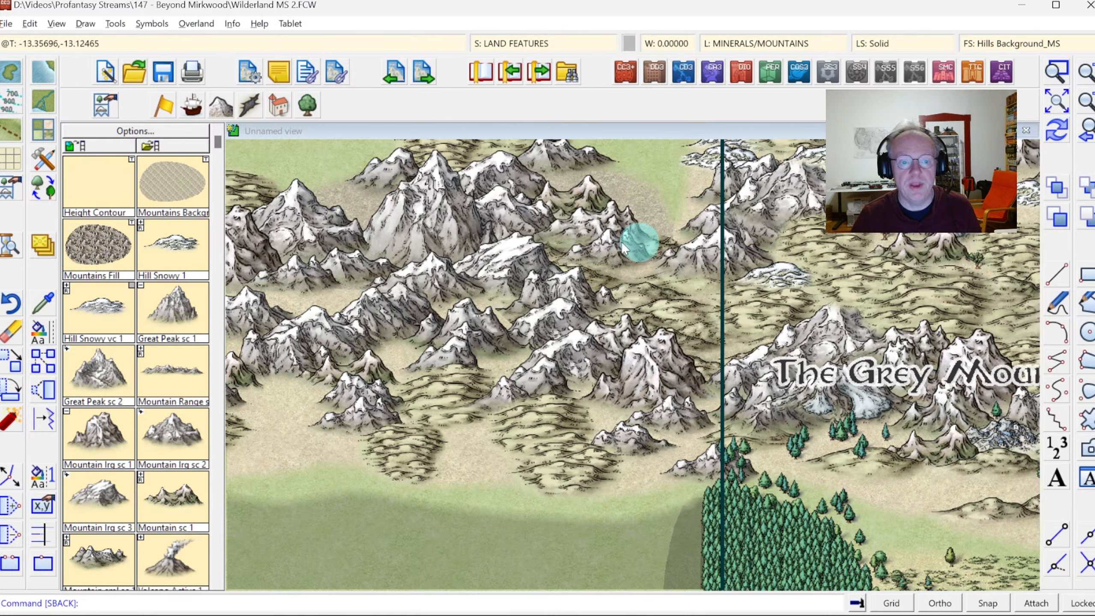
# Find the Mountain w Glacier symbol in the mountain symbol catalog and choose it for placement.
pyautogui.click(1088, 138)
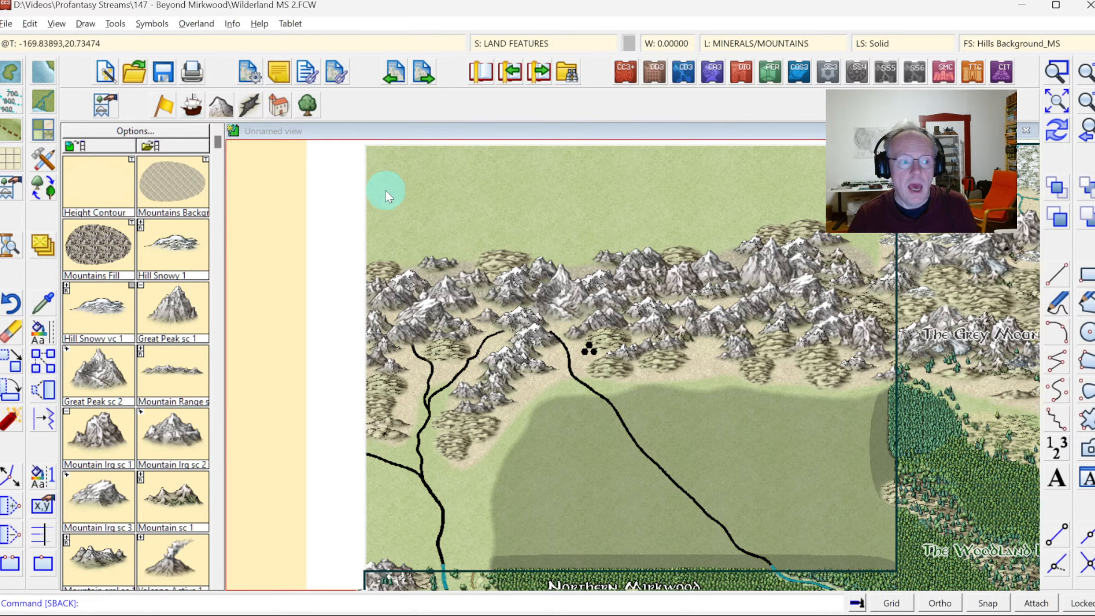
pyautogui.click(215, 281)
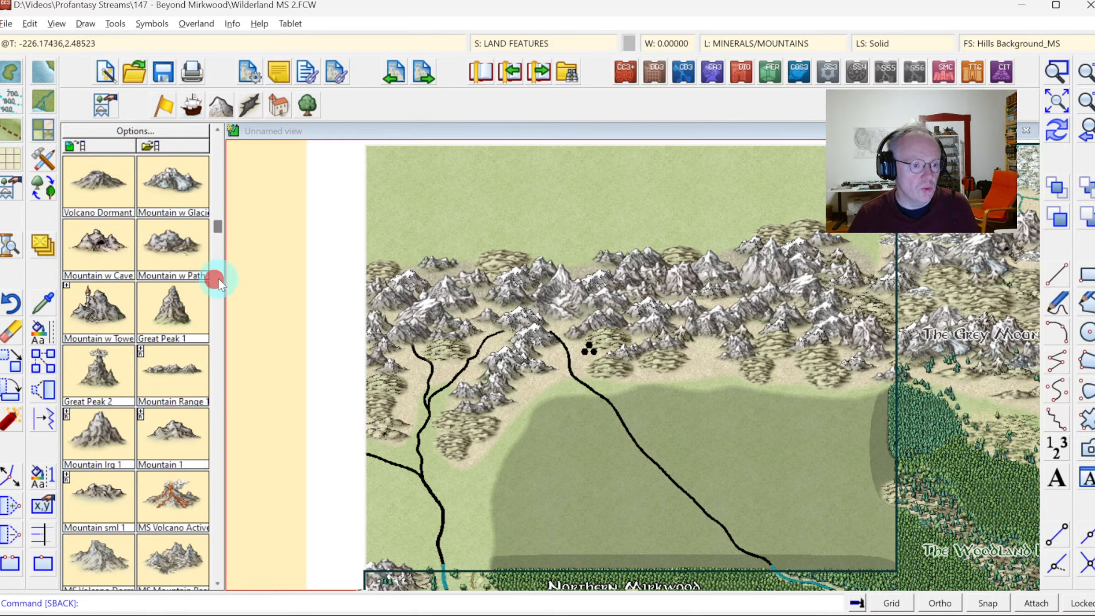
pyautogui.click(217, 400)
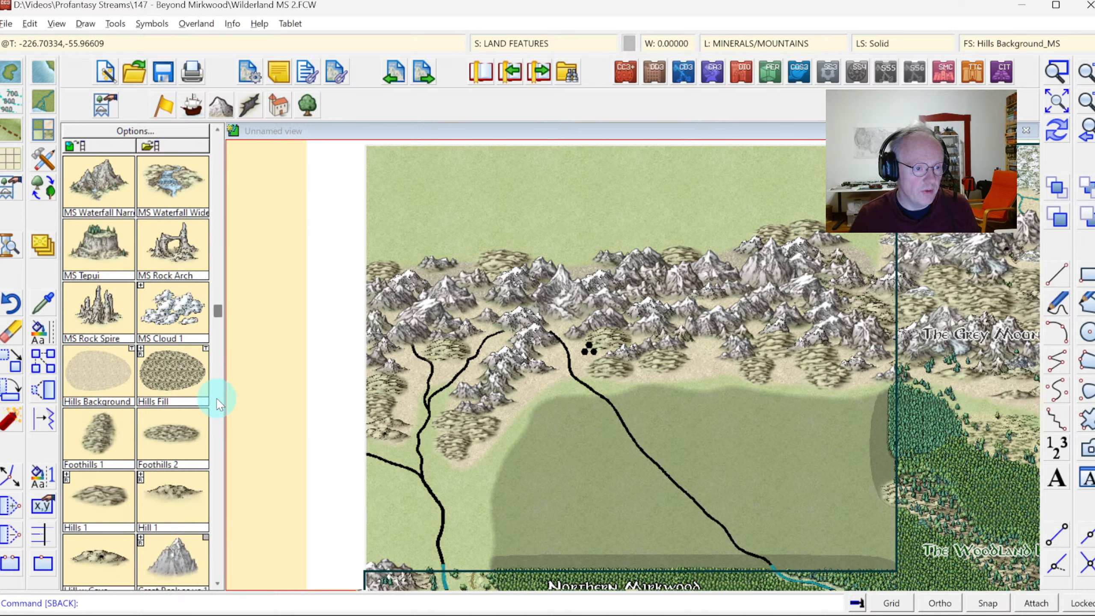
pyautogui.click(220, 178)
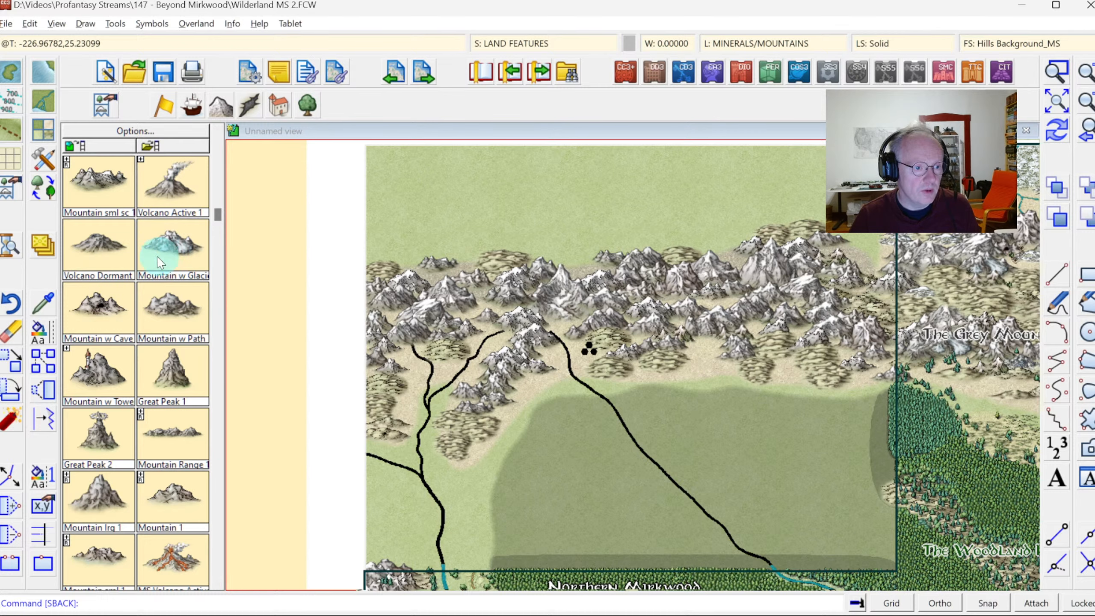
pyautogui.click(176, 252)
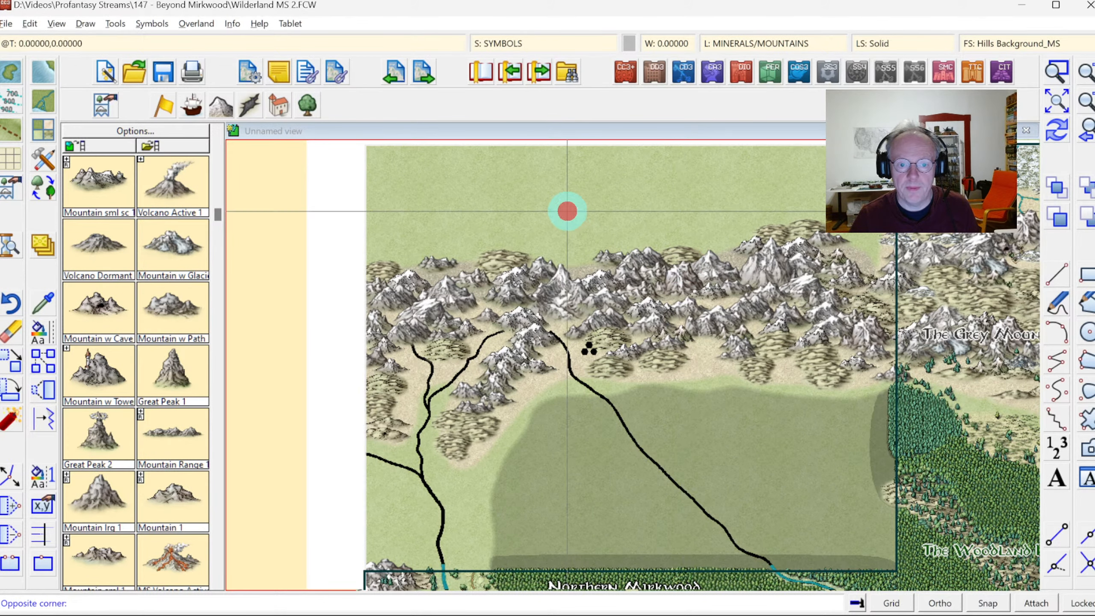
# Place the glacier mountain symbol at scale 0.35 among the peaks in the middle of the range's eastern half.
pyautogui.click(913, 428)
pyautogui.scroll(2, 882, 402)
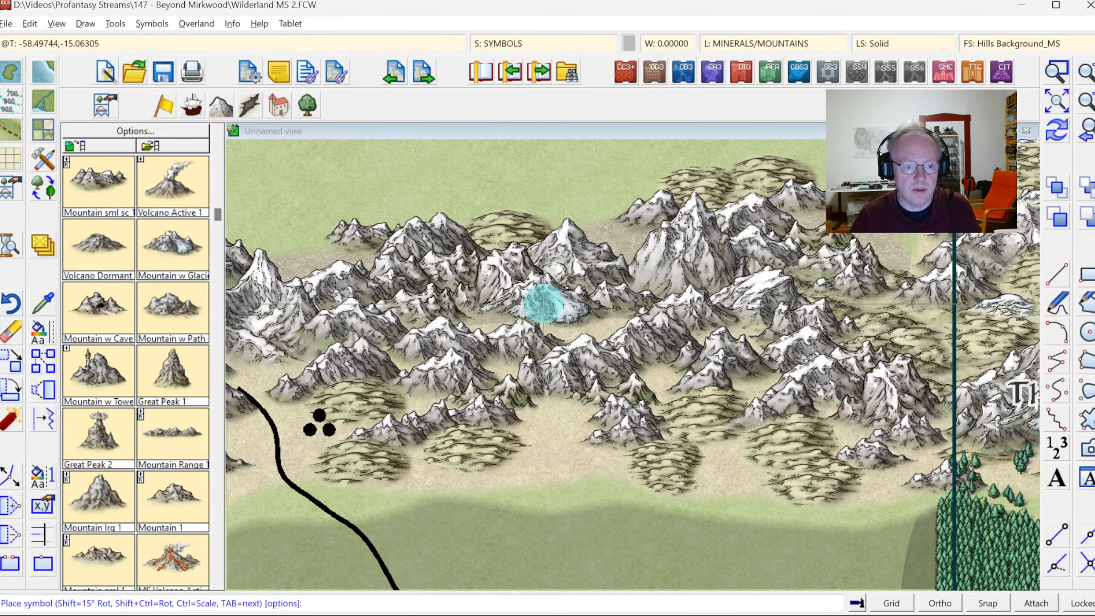
pyautogui.rightClick(548, 308)
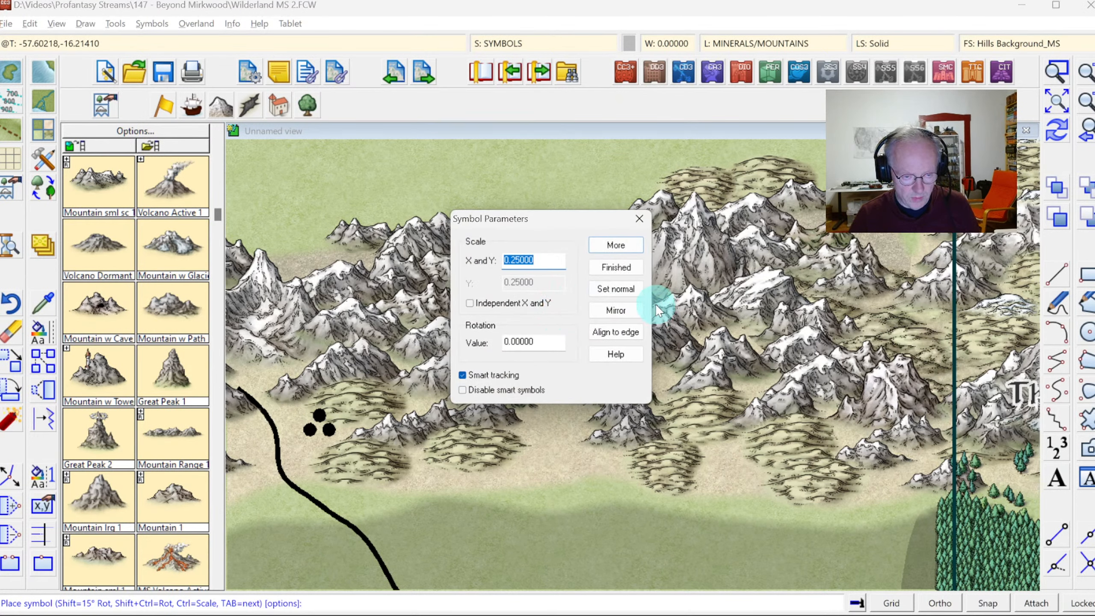
pyautogui.write('.4')
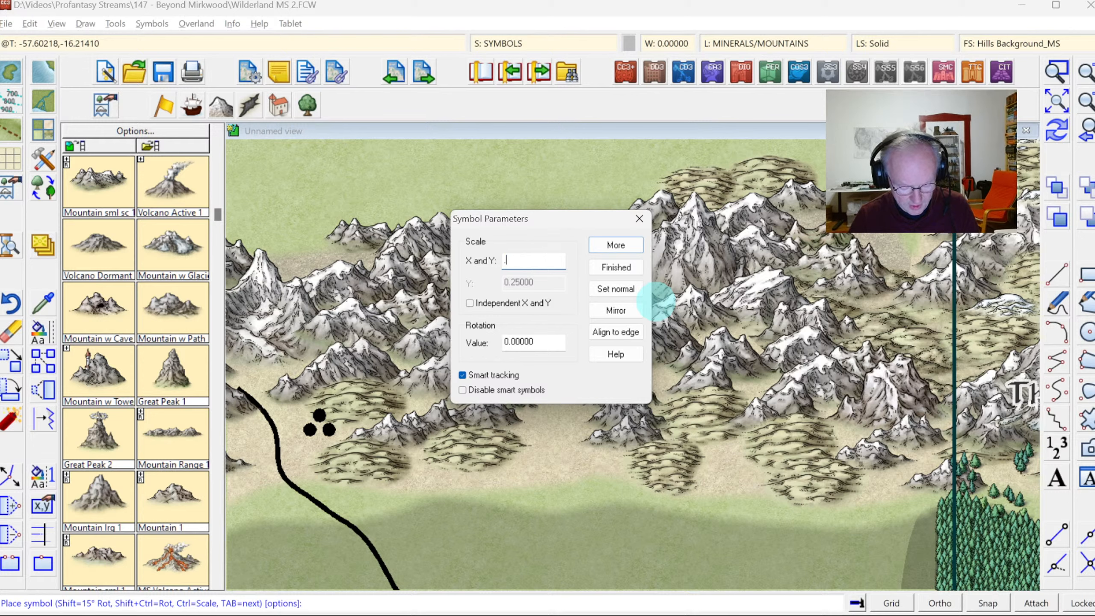
pyautogui.click(625, 246)
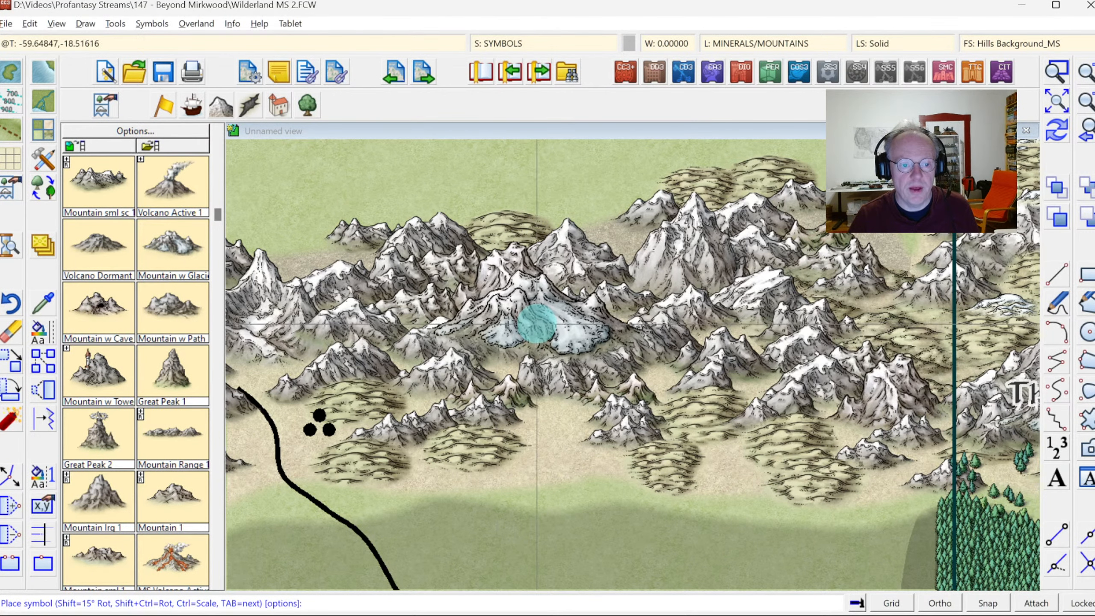
pyautogui.rightClick(535, 319)
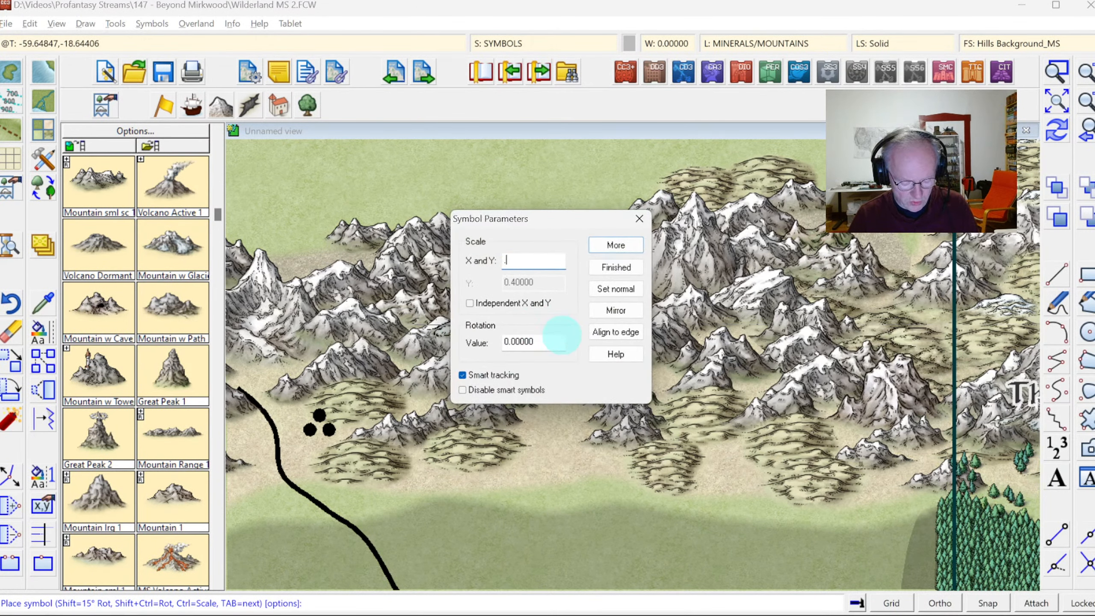
pyautogui.write('.35')
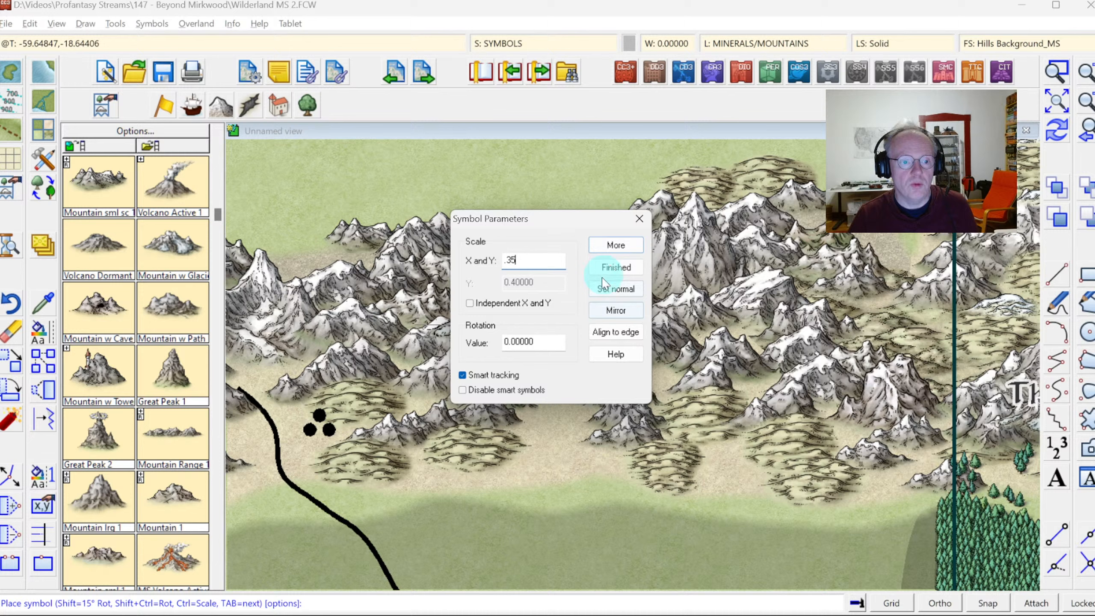
pyautogui.click(614, 245)
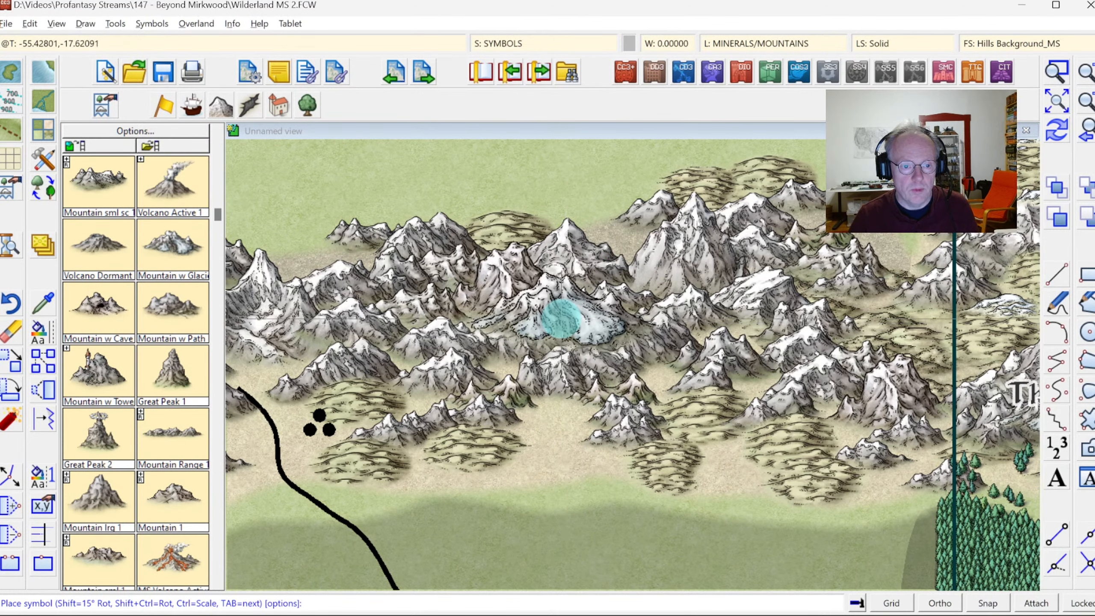
pyautogui.click(561, 318)
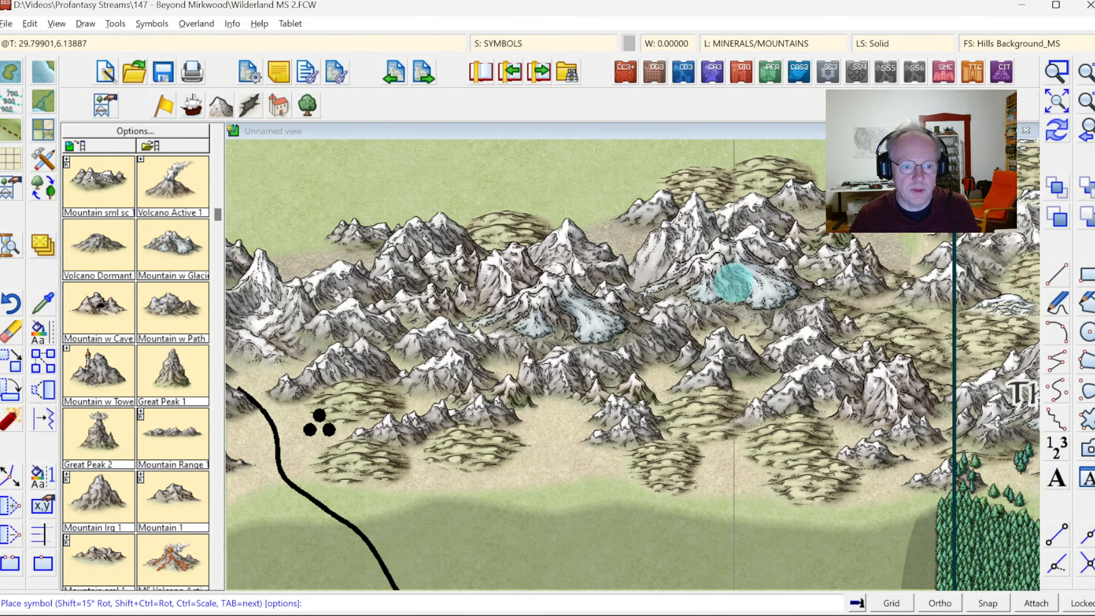
# Sort the symbols in the range's eastern half so the new glacier mountain overlaps its neighbouring peaks correctly.
pyautogui.click(152, 23)
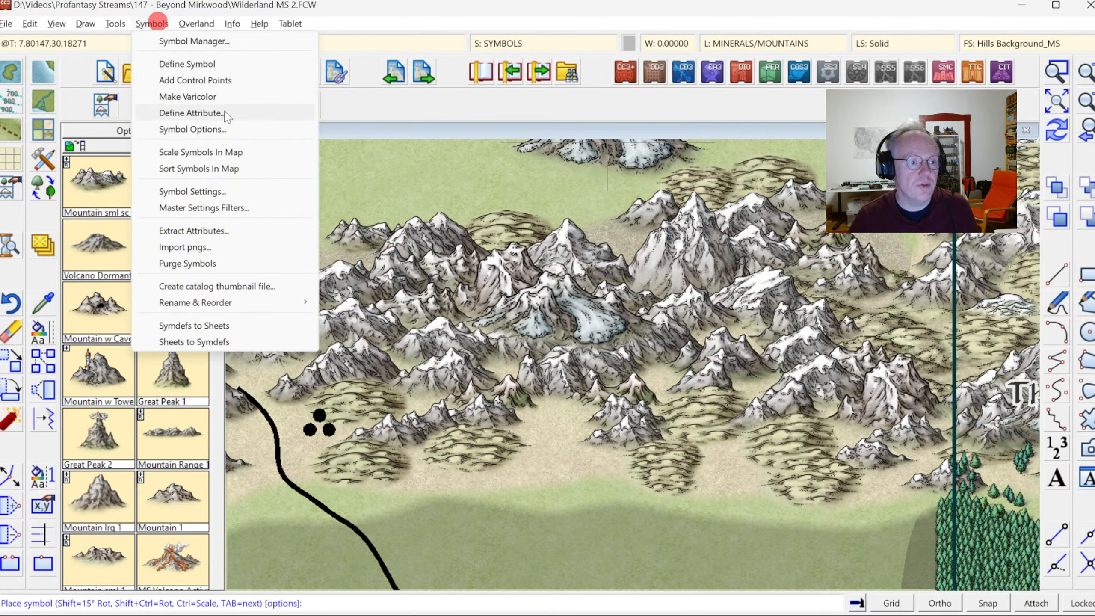
pyautogui.click(188, 169)
pyautogui.click(318, 163)
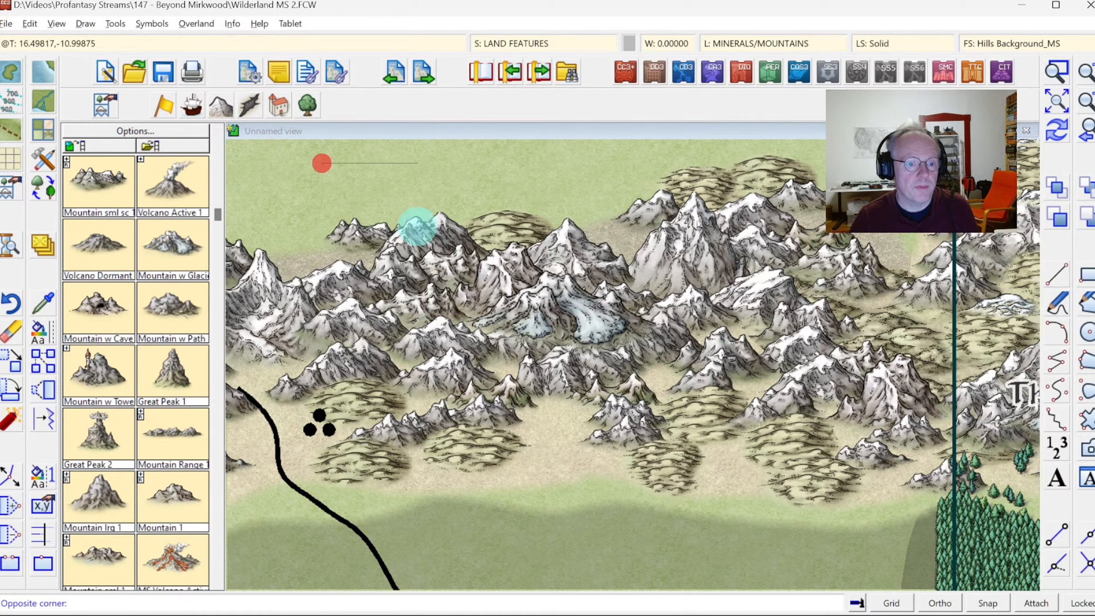
pyautogui.click(831, 446)
pyautogui.rightClick(612, 285)
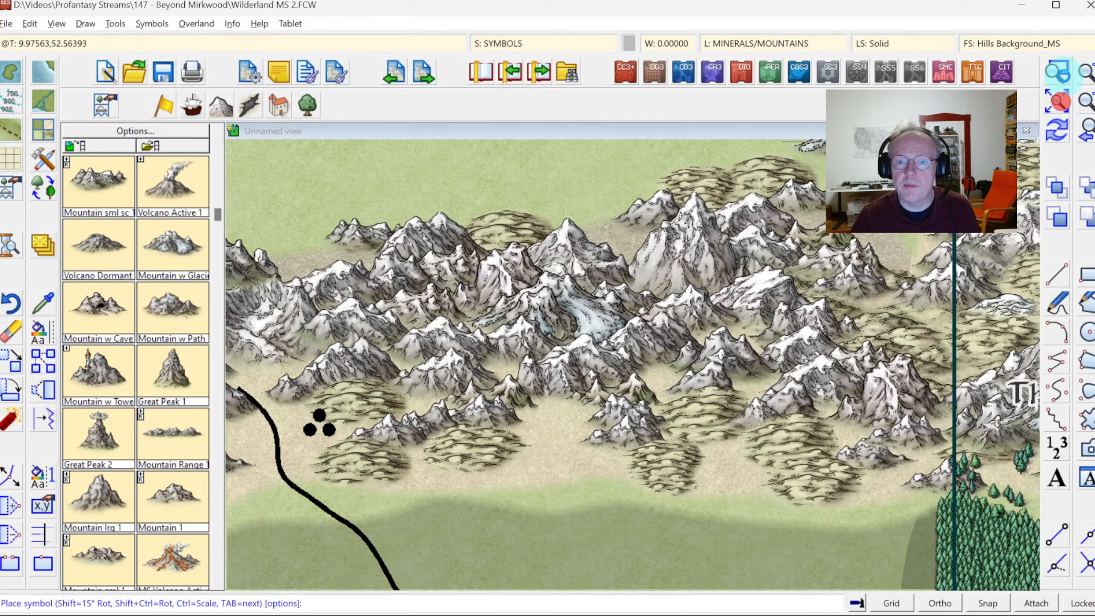
# Place two glacier mountains at scale 0.25 in the western range, one above the river sources and one at the western map edge.
pyautogui.click(1057, 71)
pyautogui.click(1057, 101)
pyautogui.click(445, 181)
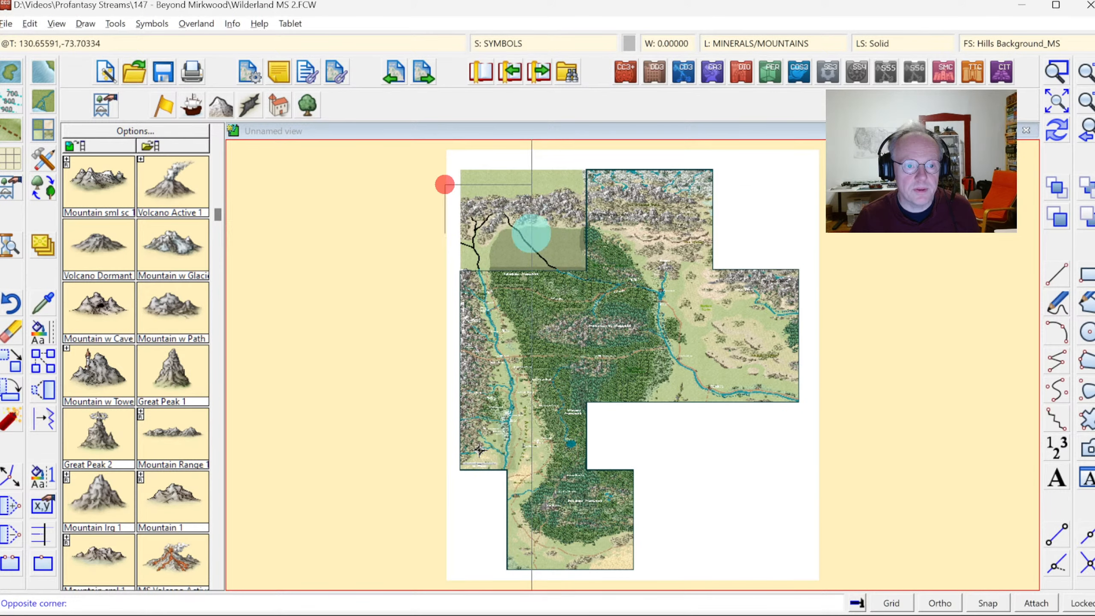
pyautogui.click(561, 258)
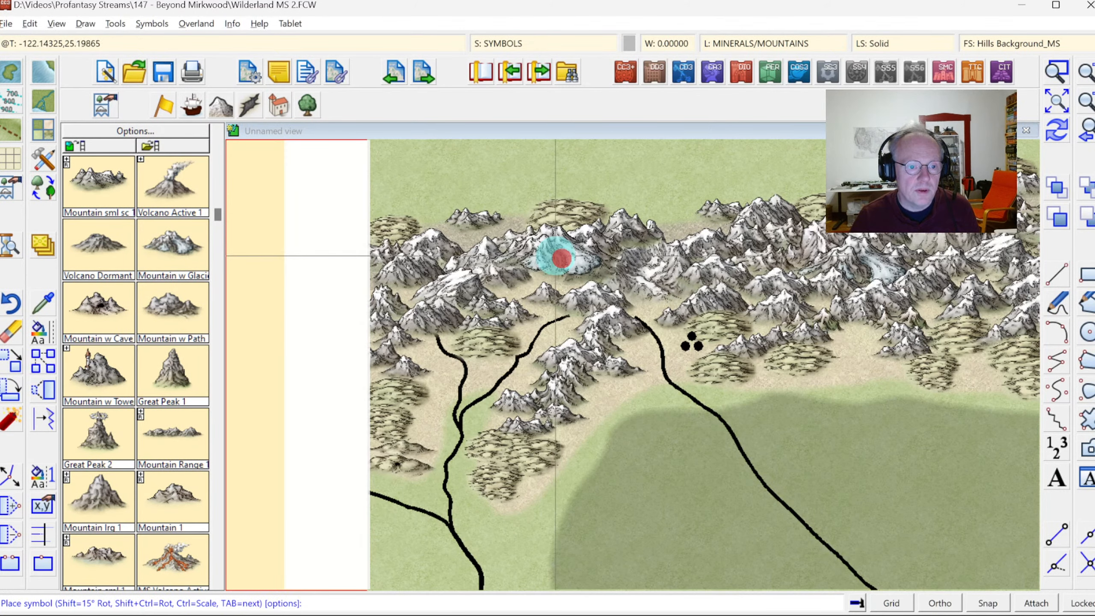
pyautogui.rightClick(542, 280)
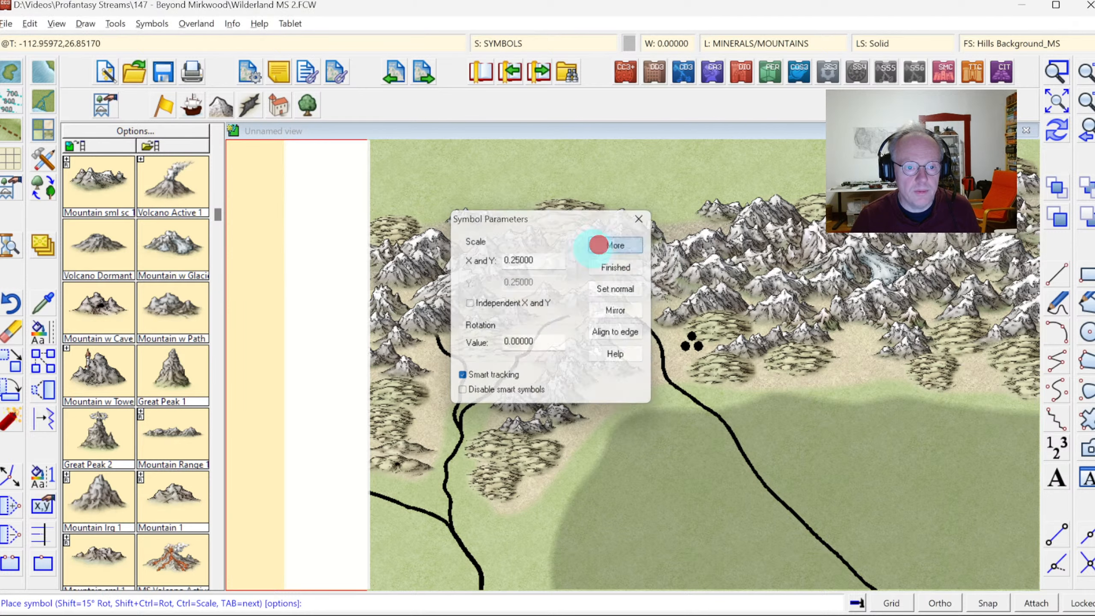
pyautogui.click(598, 245)
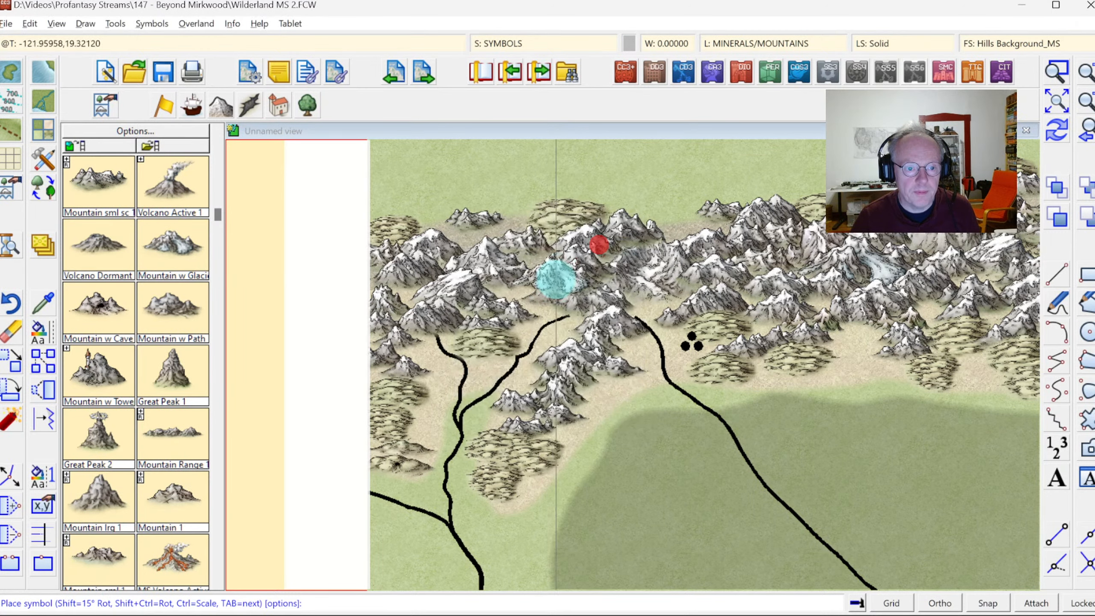
pyautogui.click(539, 283)
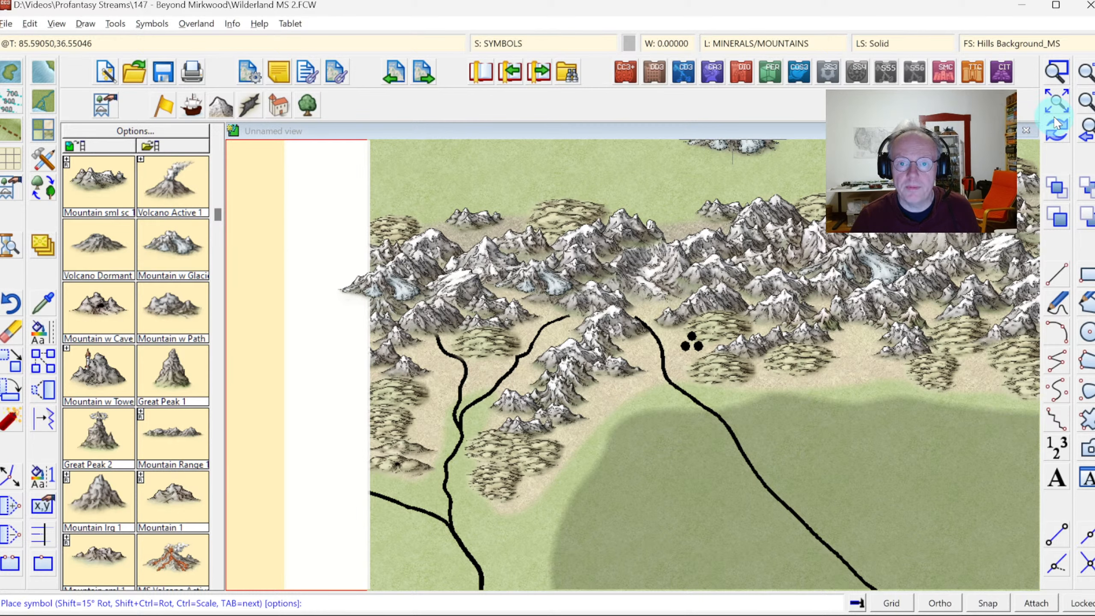
# Sort the symbols across the western mountain range so the two added glacier mountains layer properly among the peaks.
pyautogui.click(151, 23)
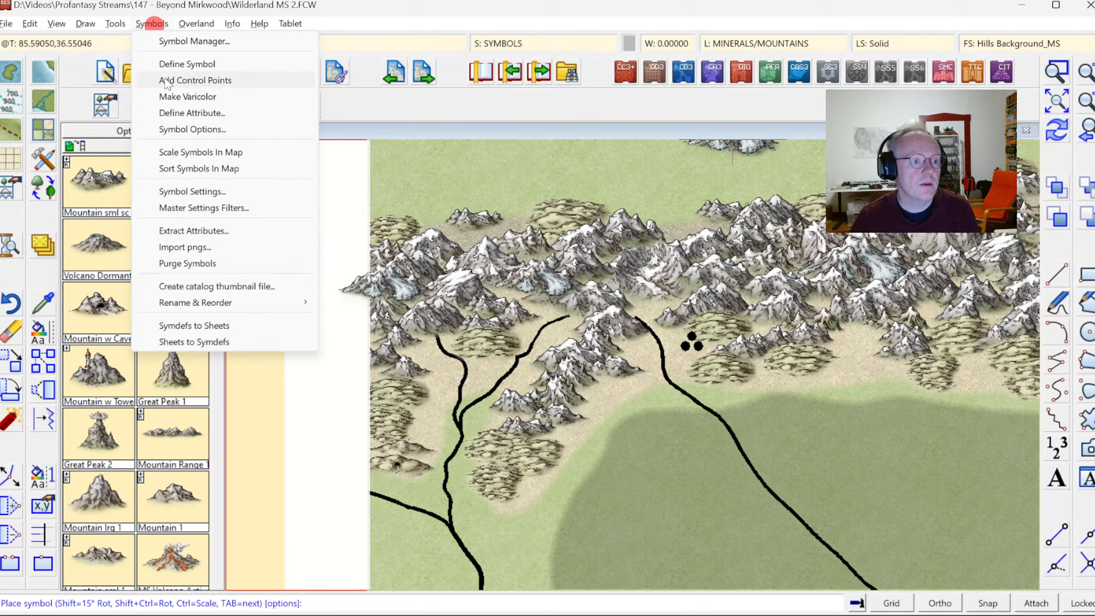
pyautogui.click(192, 169)
pyautogui.click(384, 162)
pyautogui.click(1017, 486)
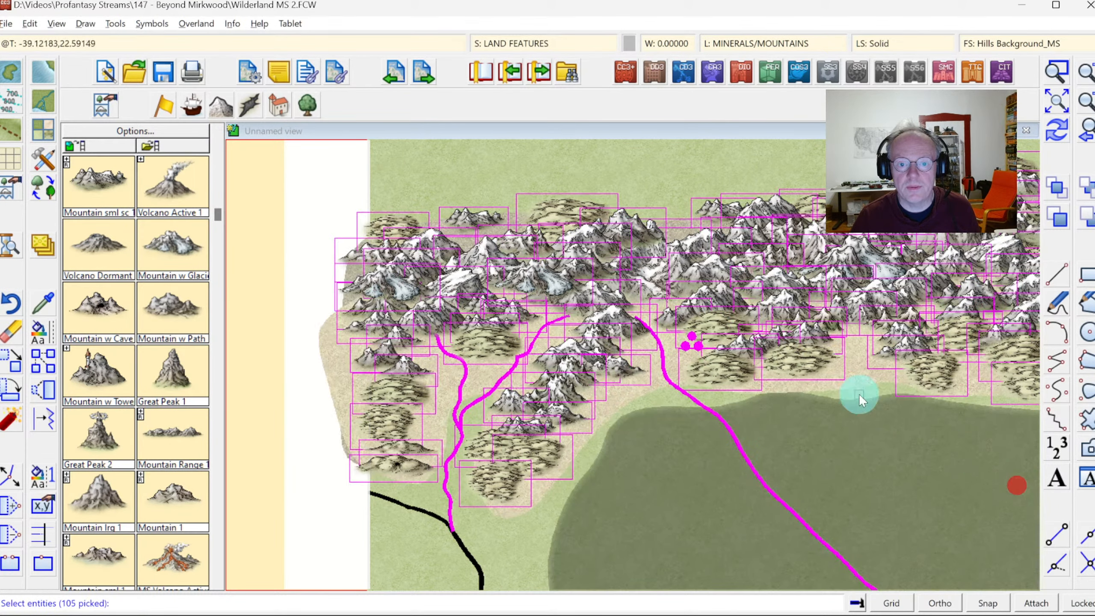
pyautogui.rightClick(821, 369)
pyautogui.click(821, 370)
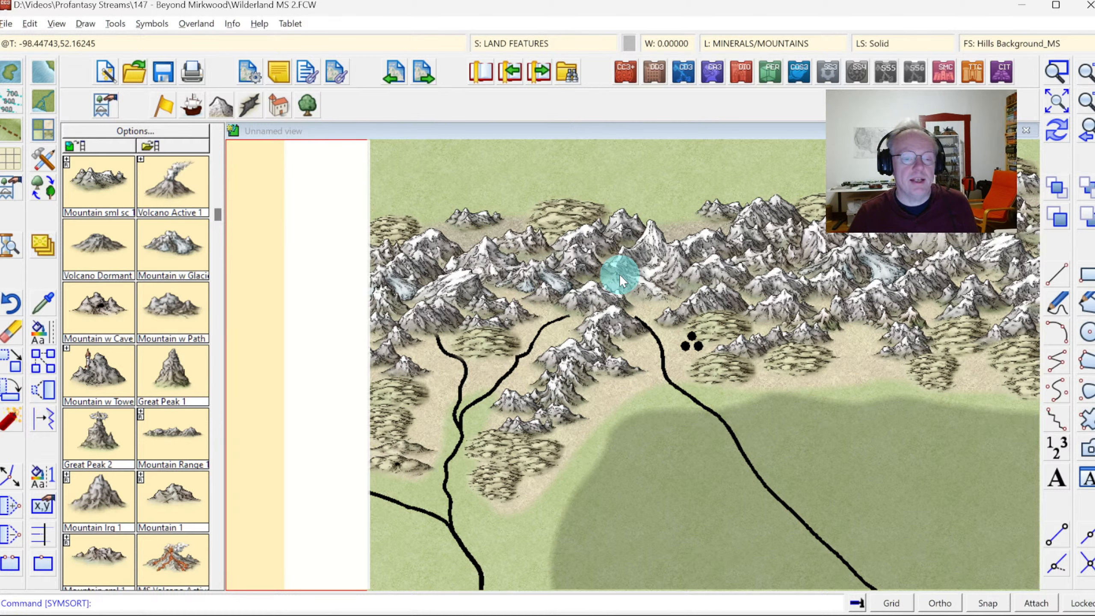
# Load the coast and sea symbol catalog and browse through its symbols.
pyautogui.click(1056, 71)
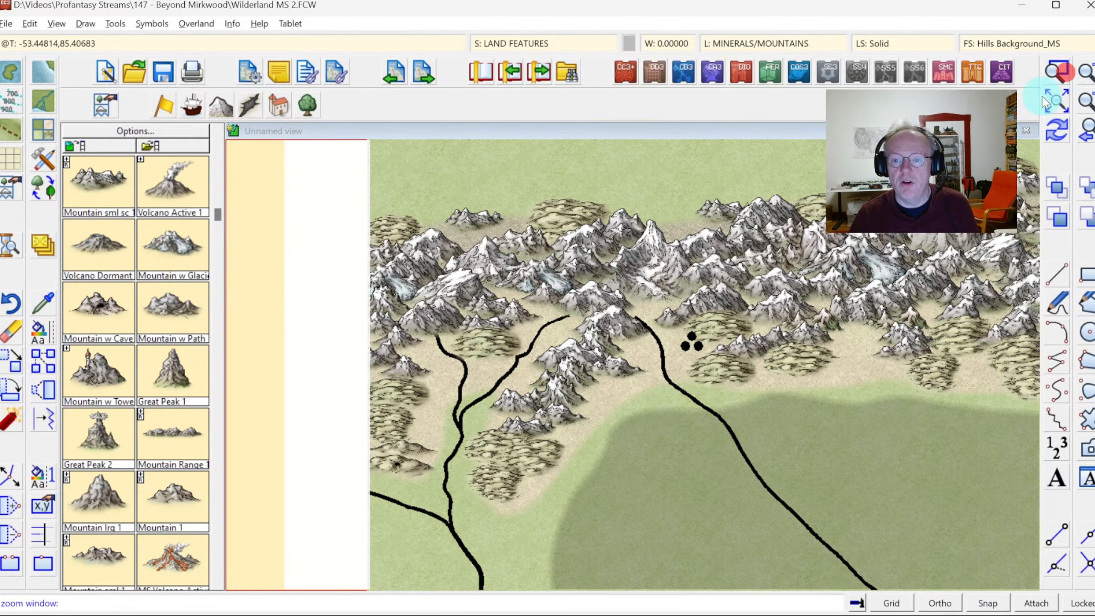
pyautogui.click(367, 159)
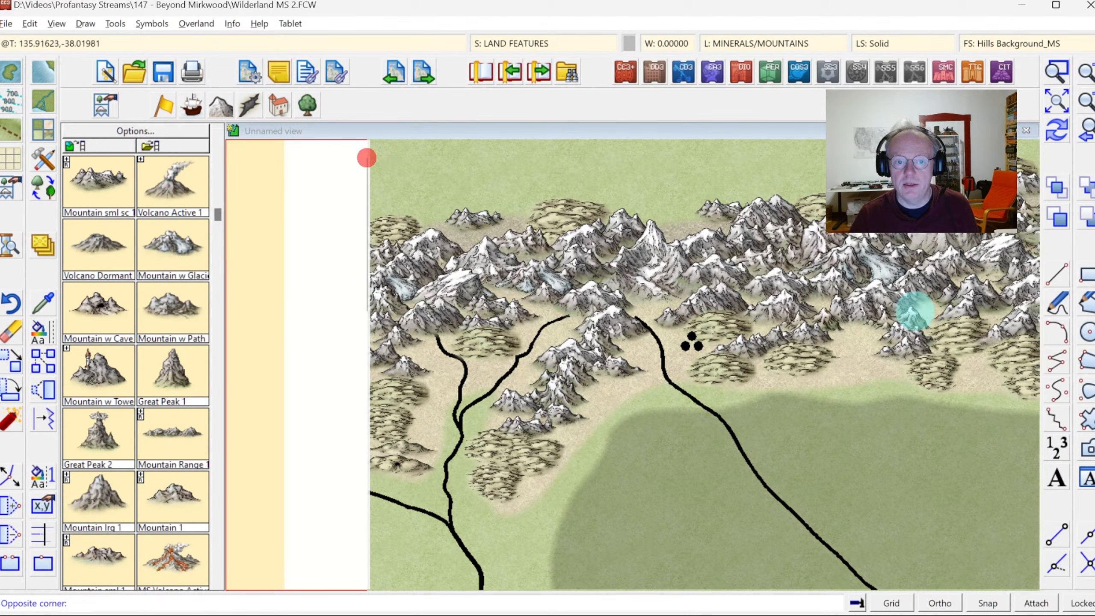
pyautogui.click(963, 321)
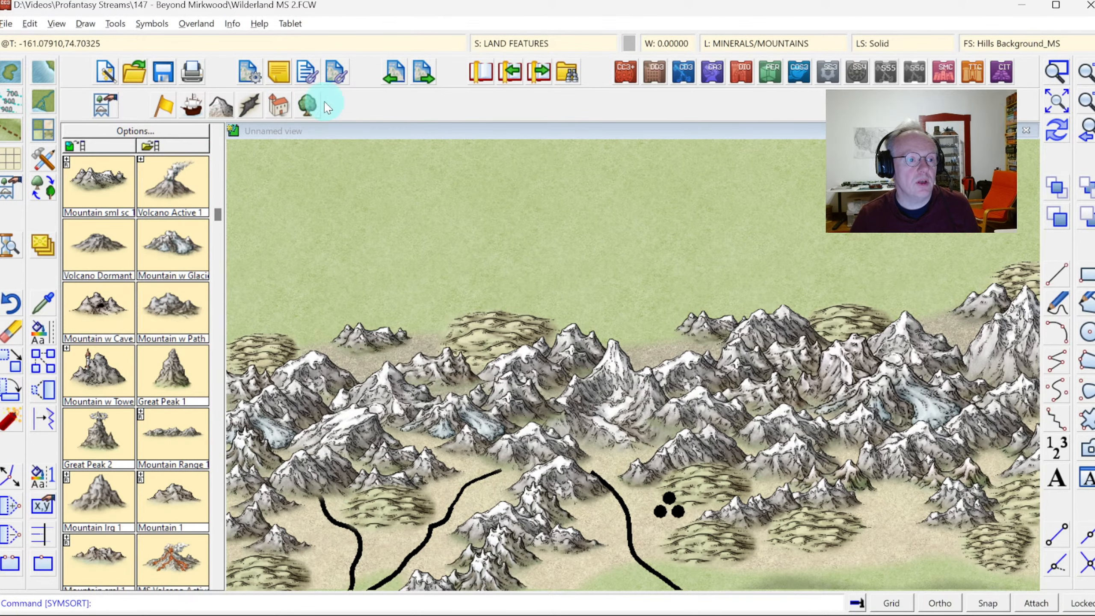
pyautogui.click(193, 109)
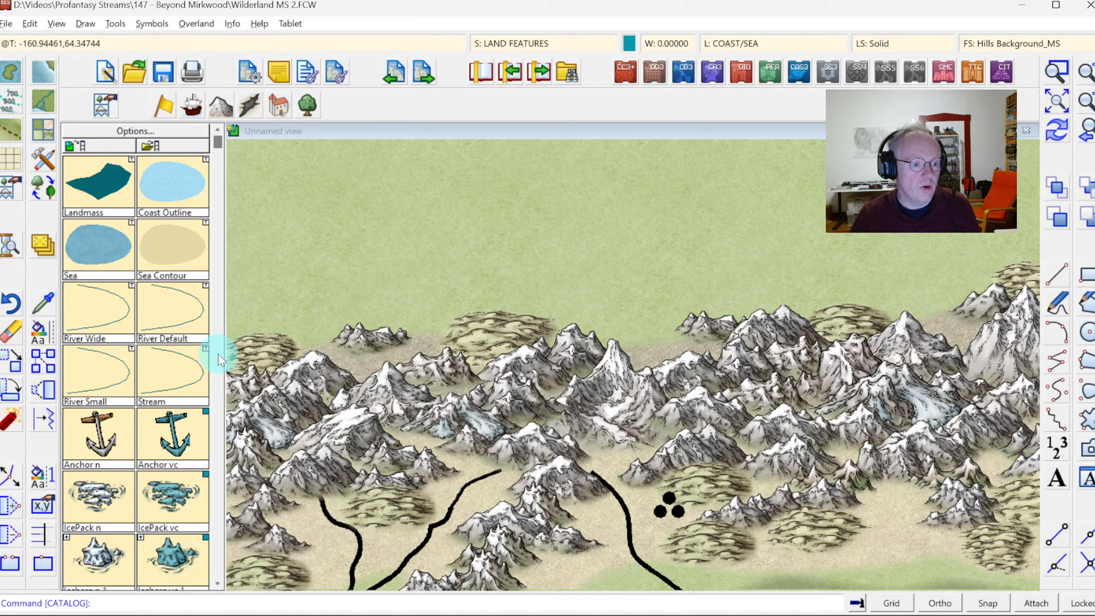
pyautogui.click(218, 354)
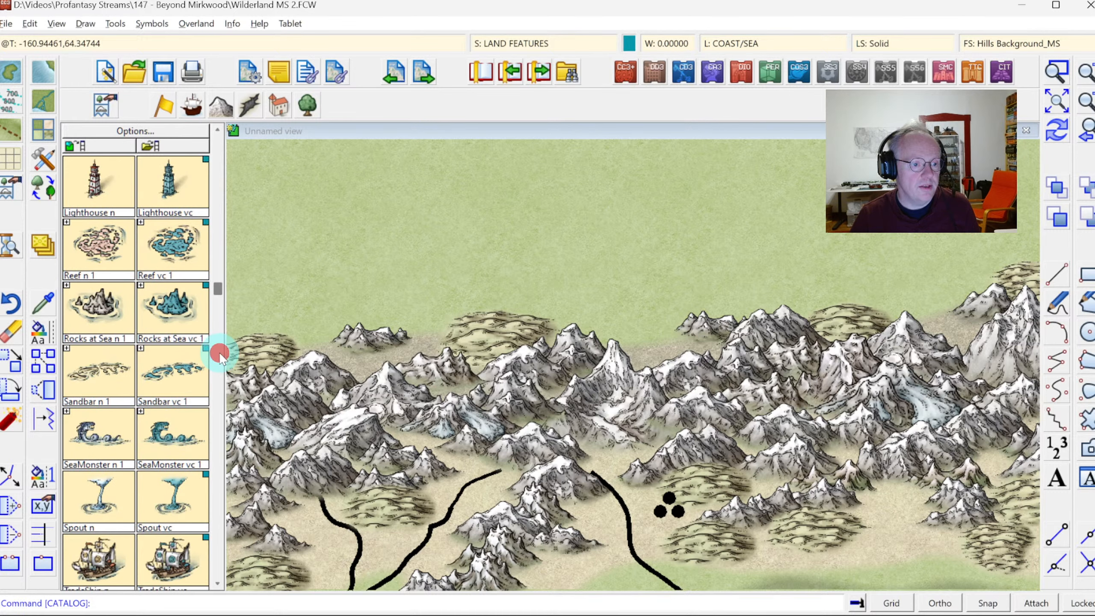
pyautogui.scroll(5, 173, 302)
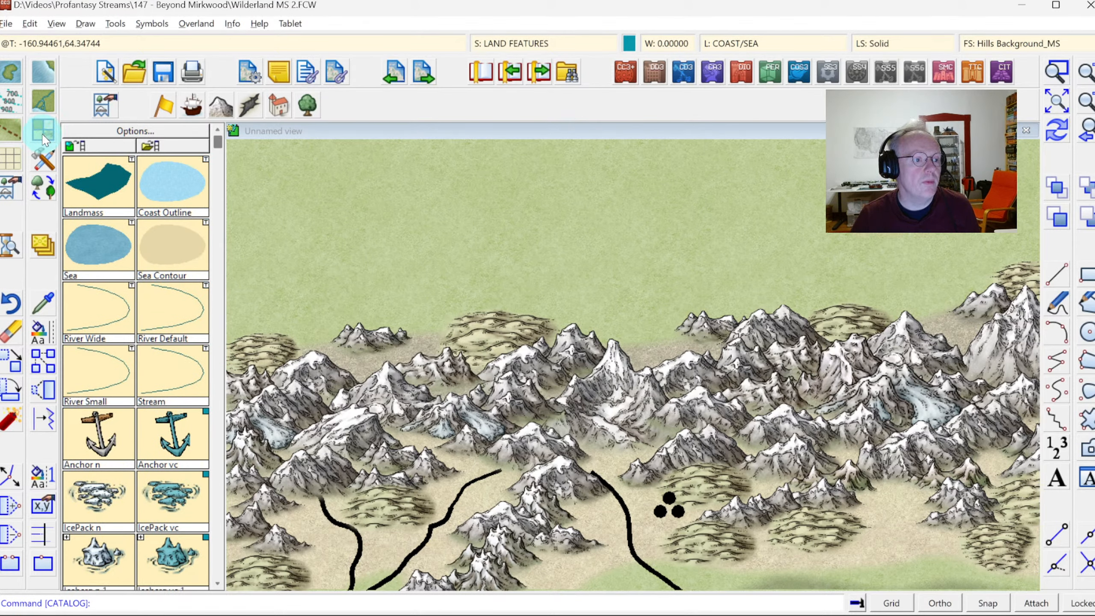
# Draw an irregular fractal lake with the River, Lake MS tool along the northern edge of the western mountains, around the small isolated peaks.
pyautogui.click(44, 97)
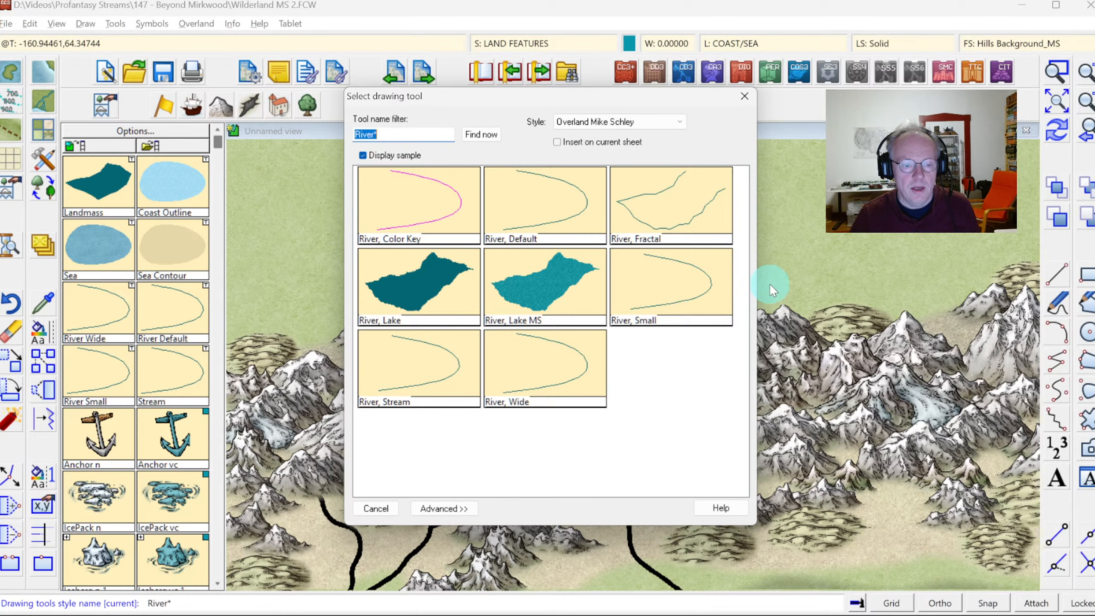
pyautogui.click(531, 287)
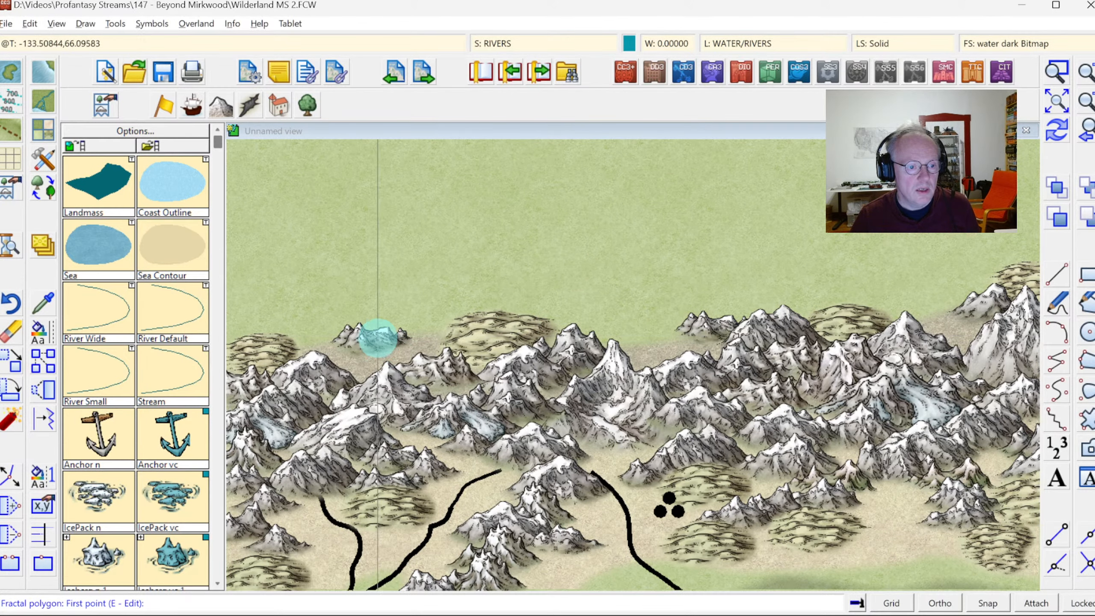
pyautogui.click(371, 335)
pyautogui.click(323, 331)
pyautogui.click(312, 332)
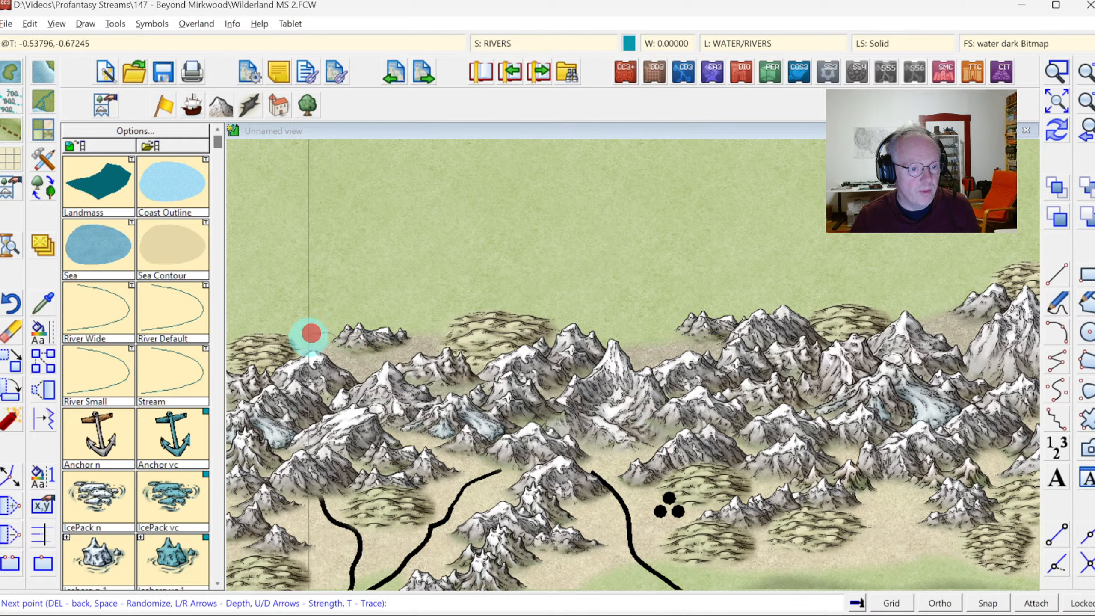
pyautogui.click(299, 347)
pyautogui.click(329, 371)
pyautogui.click(366, 383)
pyautogui.click(430, 366)
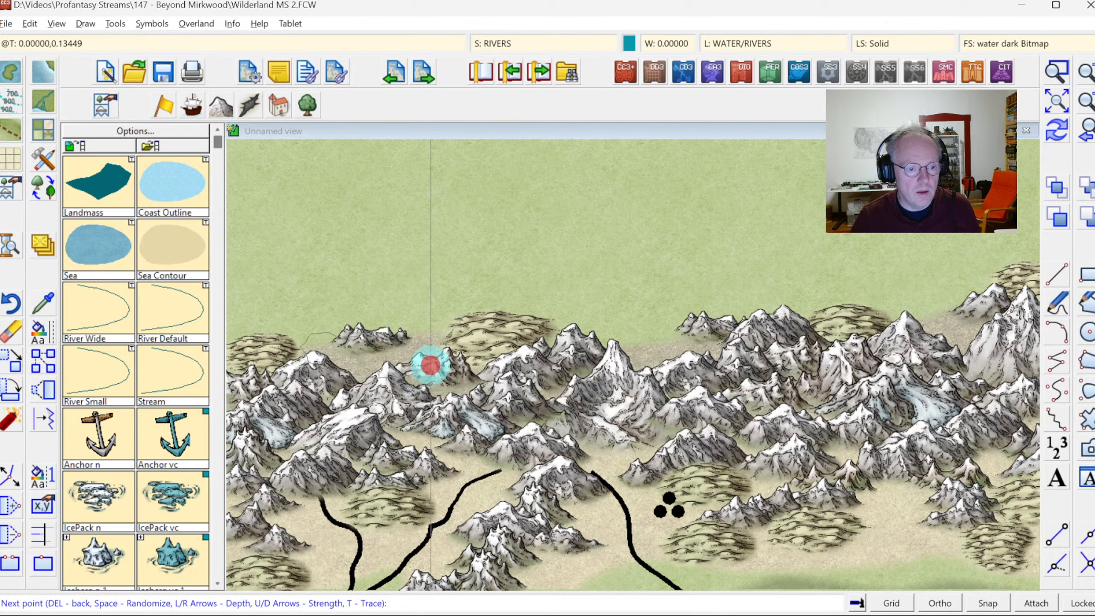
pyautogui.click(450, 361)
pyautogui.click(423, 341)
pyautogui.click(393, 345)
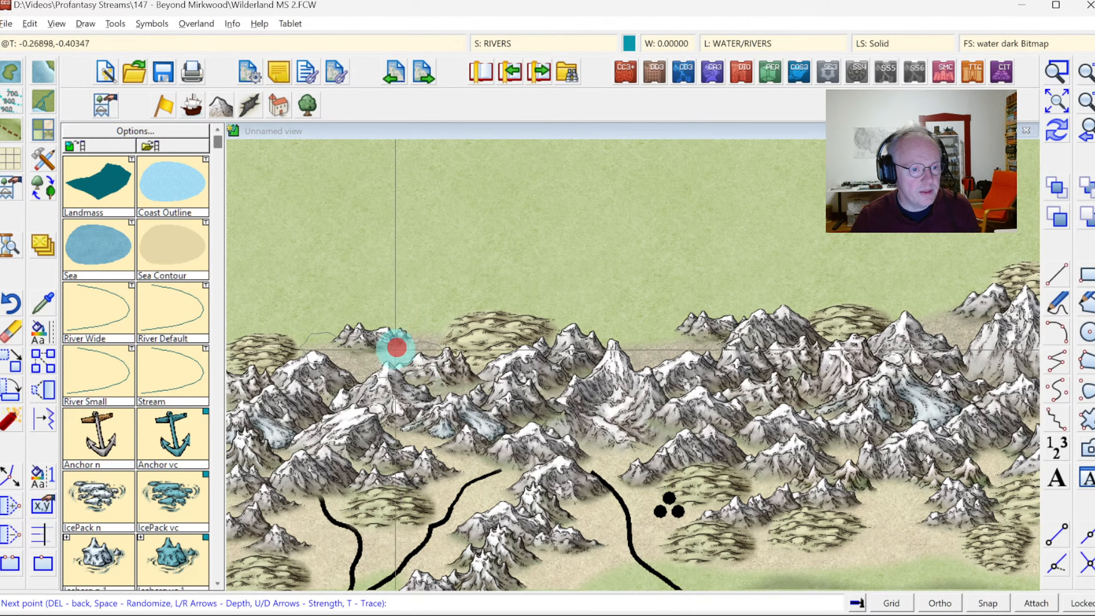
pyautogui.click(381, 347)
pyautogui.click(369, 347)
pyautogui.rightClick(369, 348)
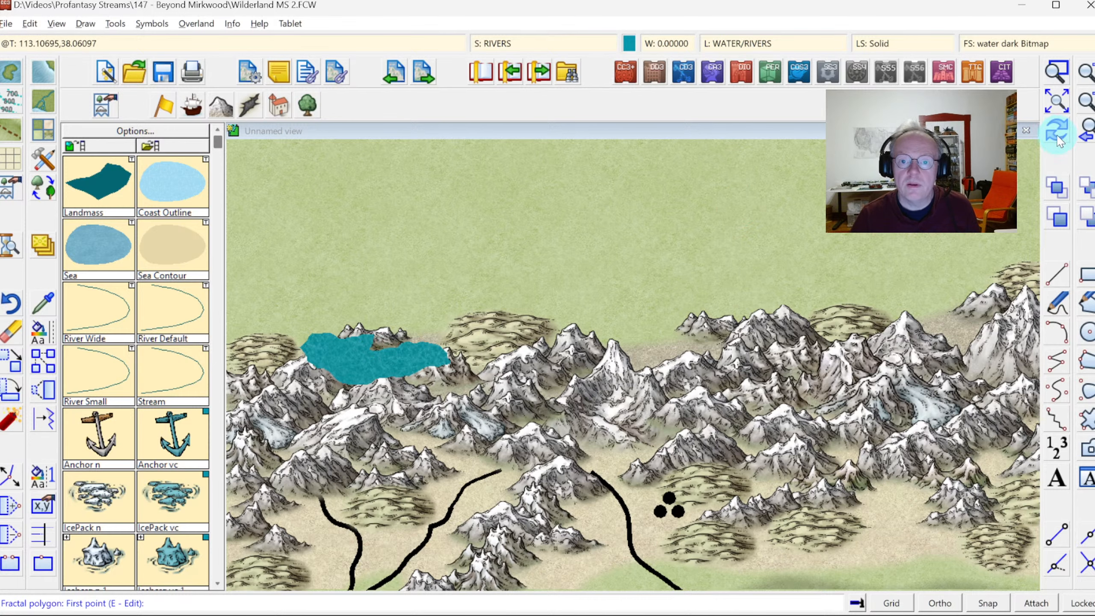
pyautogui.press('Escape')
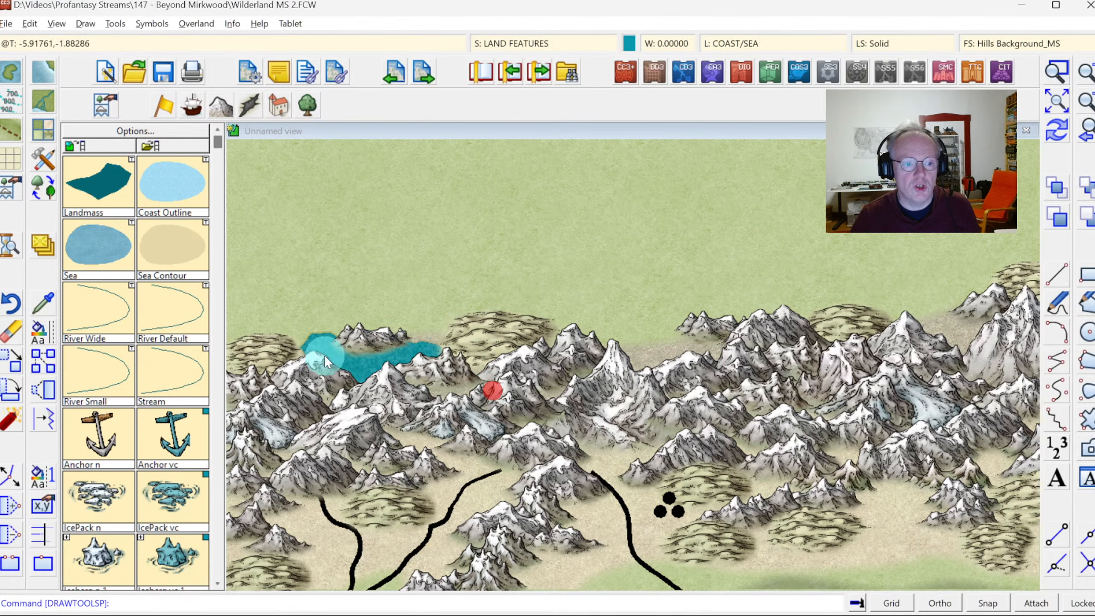
# Adopt the drawing properties of the existing river between the western mountains and Northern Mirkwood as the current settings.
pyautogui.click(1065, 100)
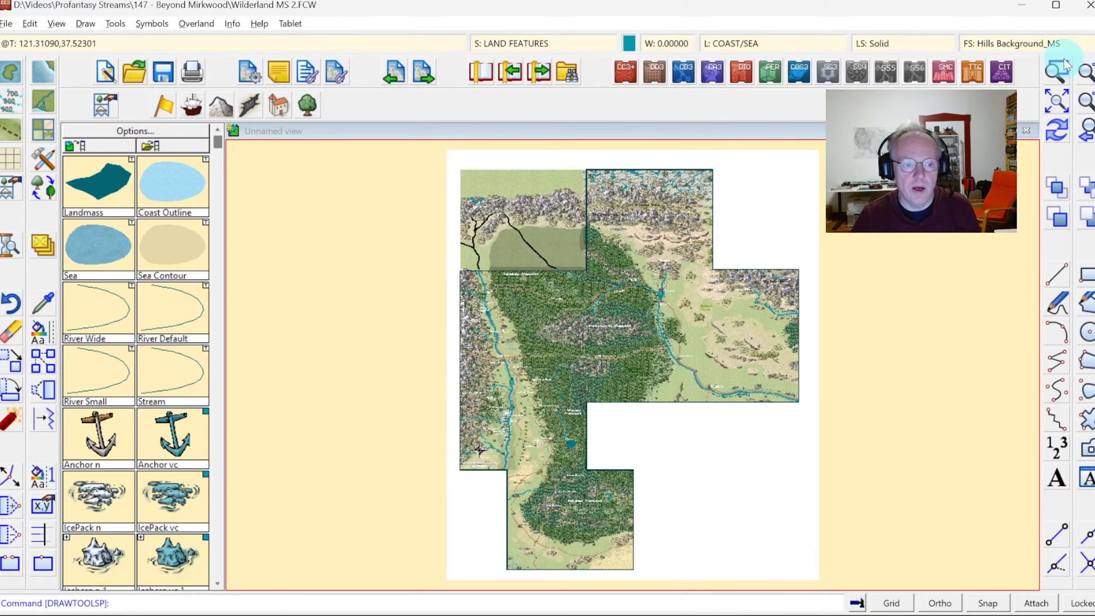
pyautogui.click(1060, 72)
pyautogui.click(438, 194)
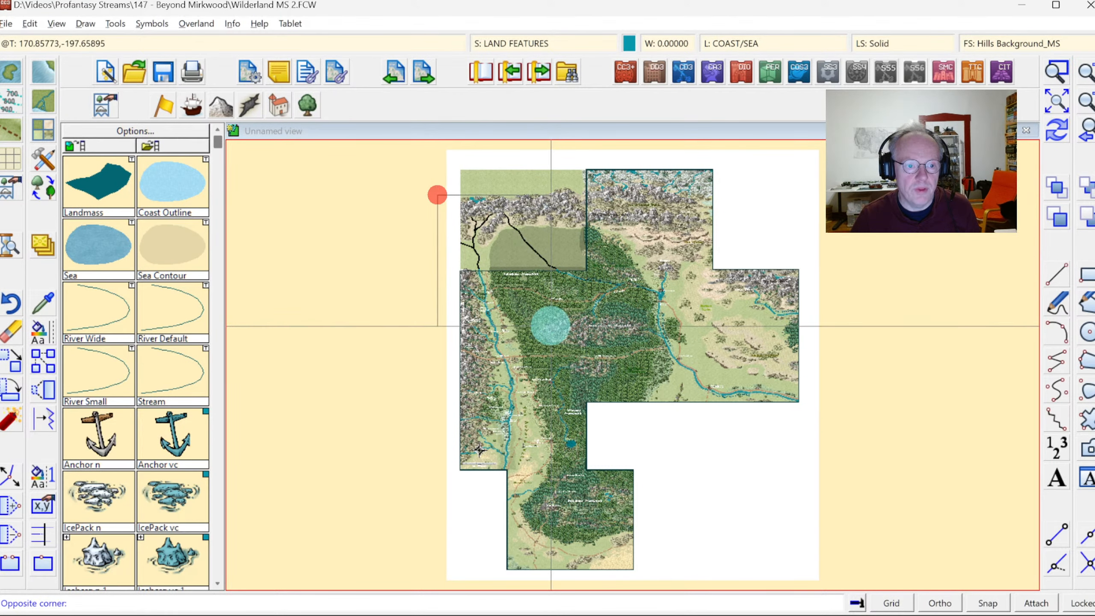
pyautogui.click(545, 314)
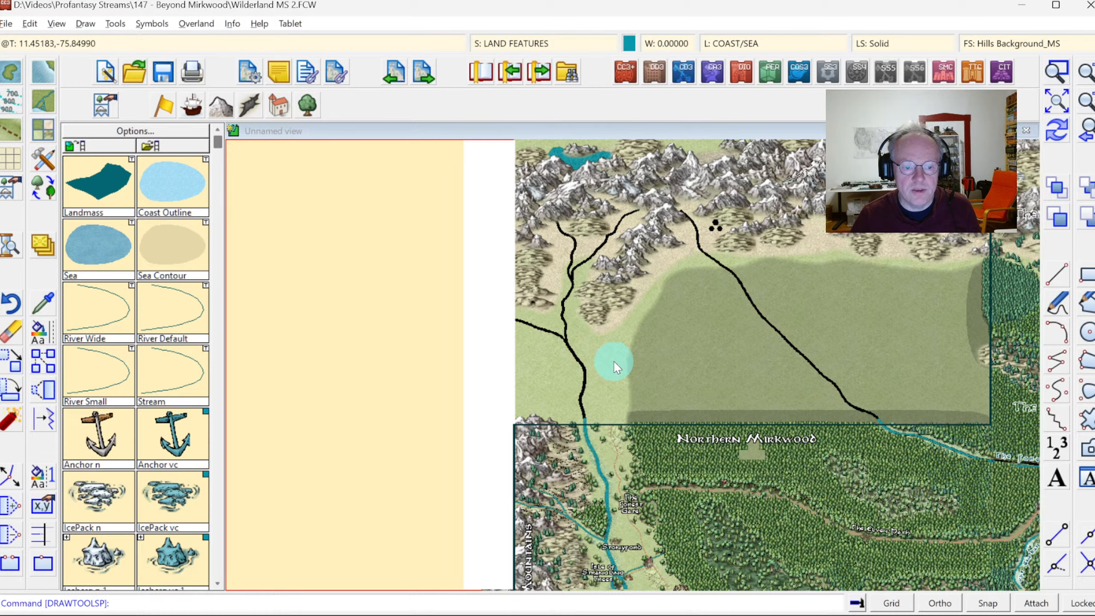
pyautogui.click(44, 308)
pyautogui.click(592, 450)
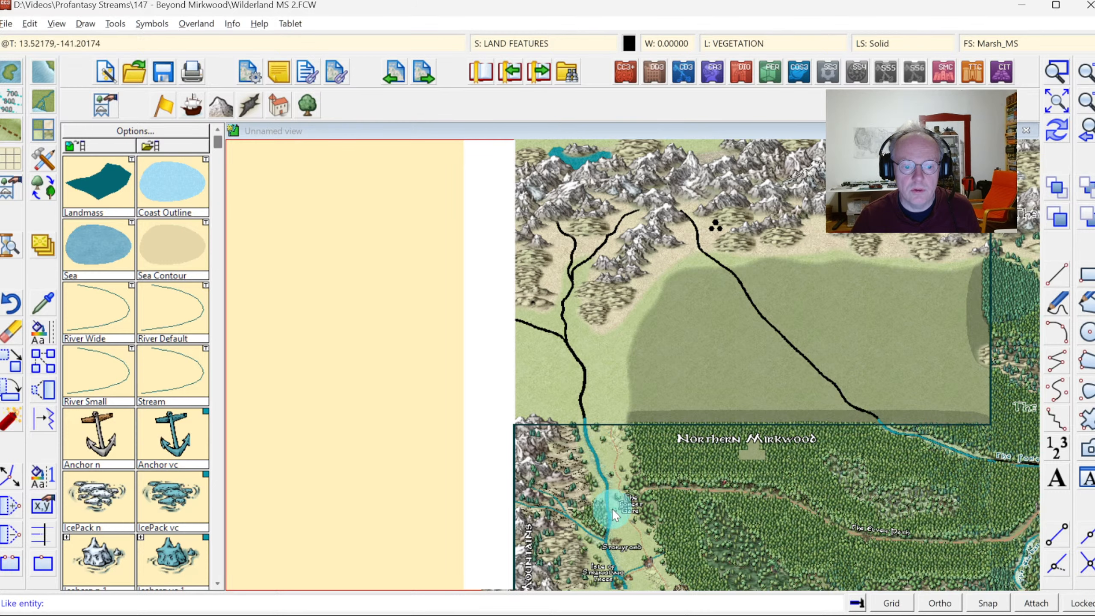
pyautogui.click(572, 428)
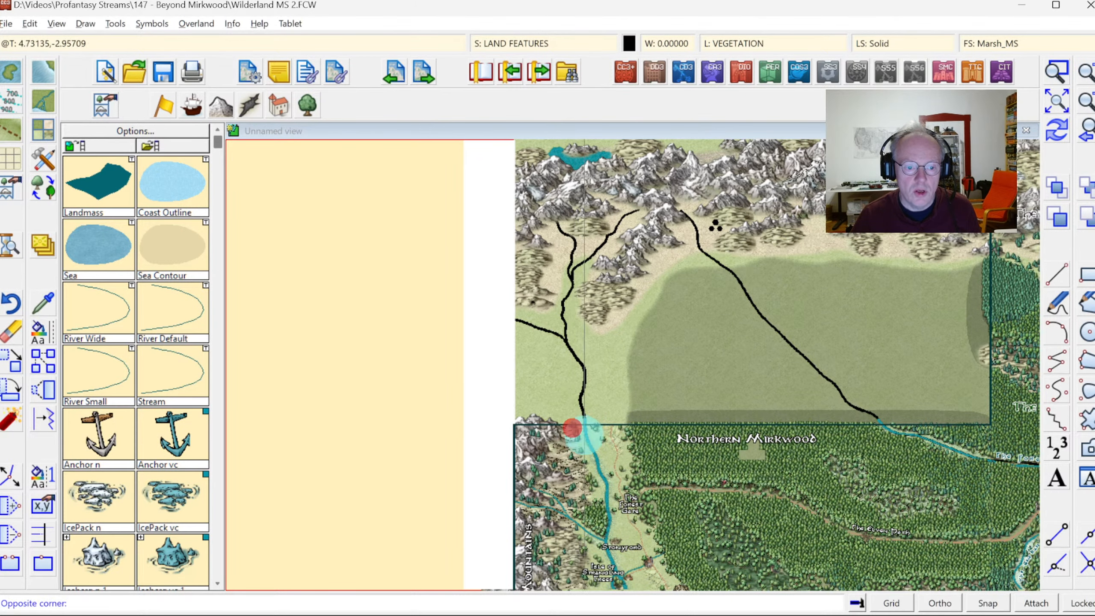
pyautogui.click(636, 477)
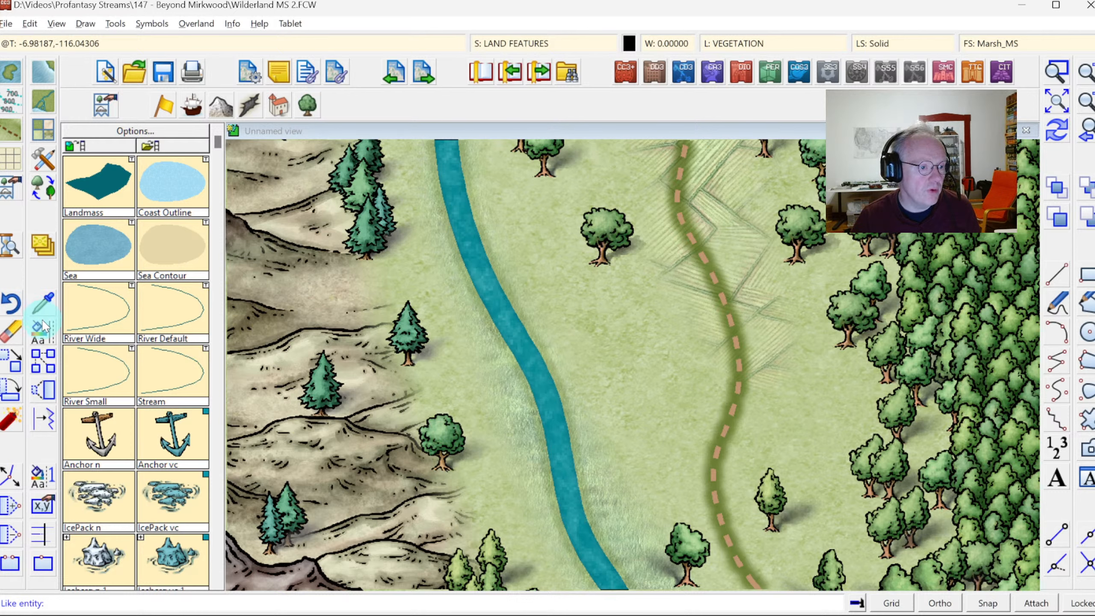
pyautogui.click(555, 422)
pyautogui.click(518, 364)
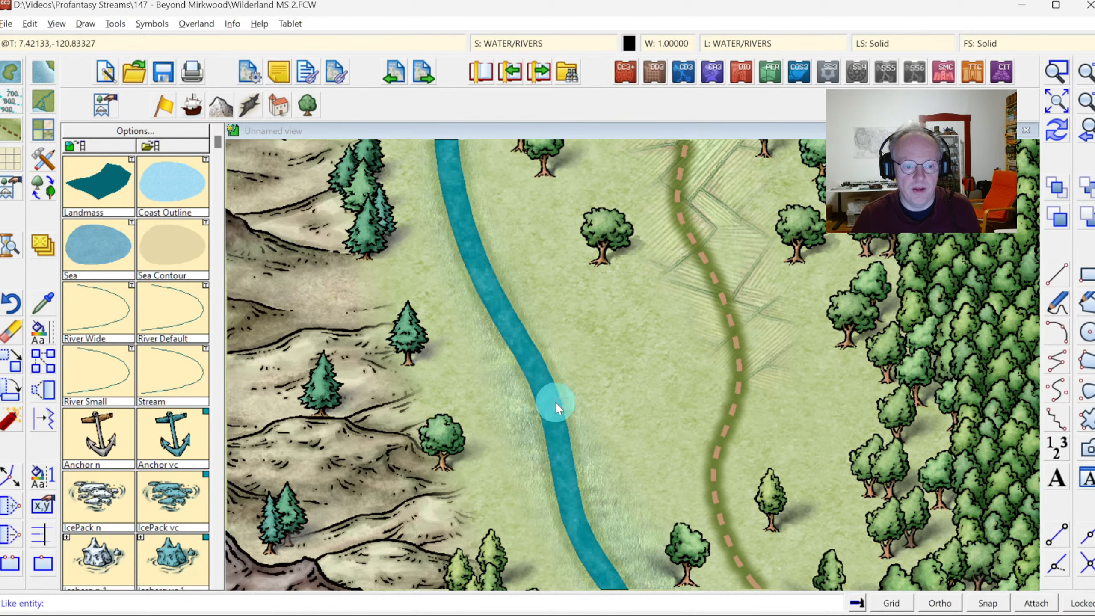
# Try to trim the western river to the dark border line along the northern edge of the finished map section.
pyautogui.click(1087, 102)
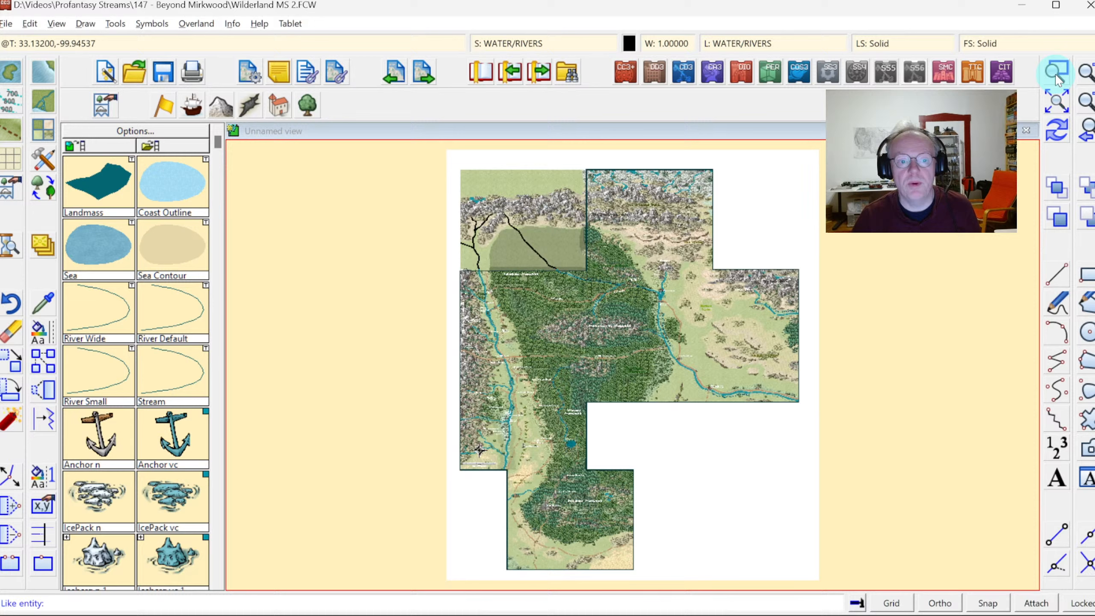
pyautogui.click(1056, 71)
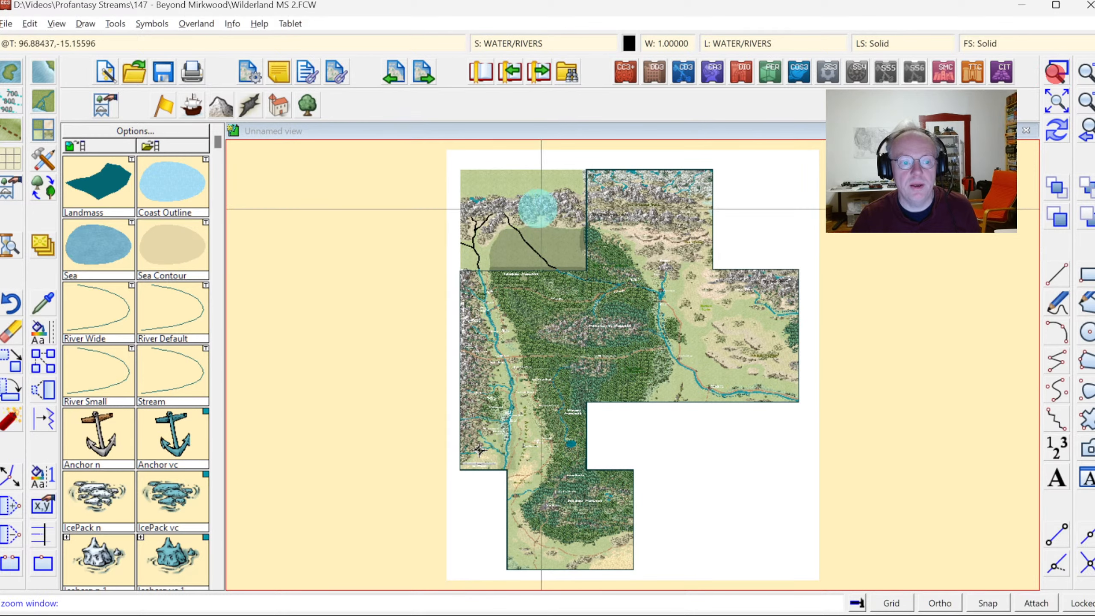
pyautogui.click(455, 219)
pyautogui.click(581, 296)
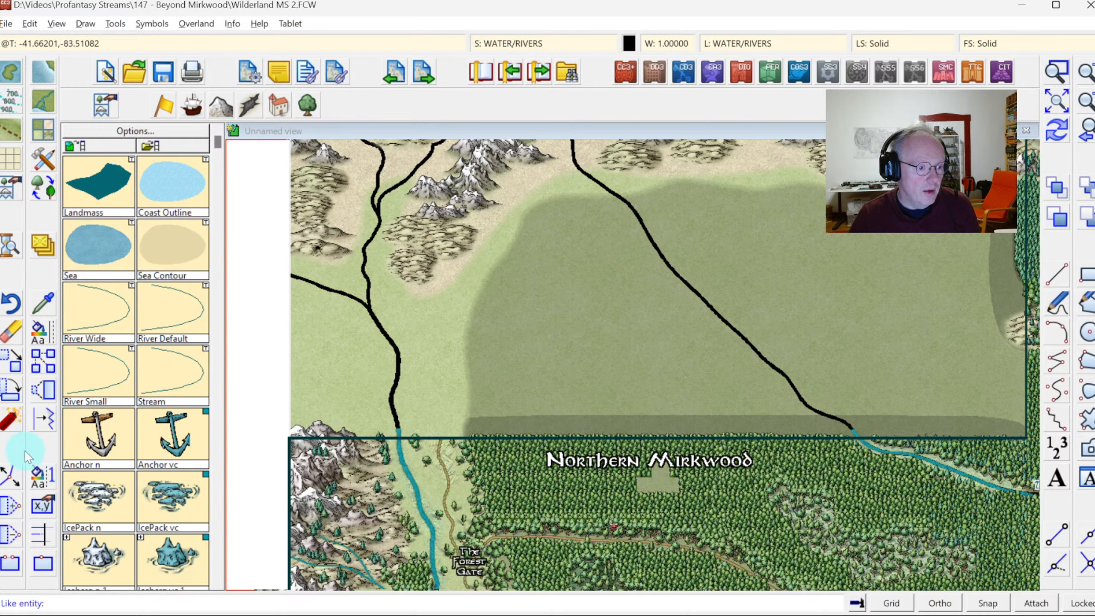
pyautogui.click(43, 536)
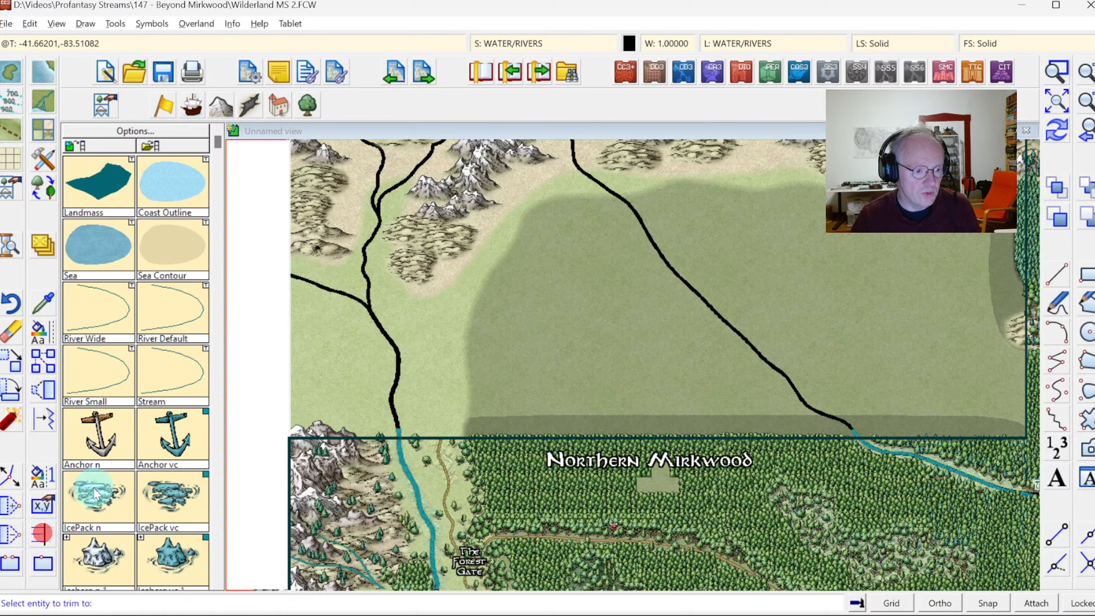
pyautogui.click(429, 433)
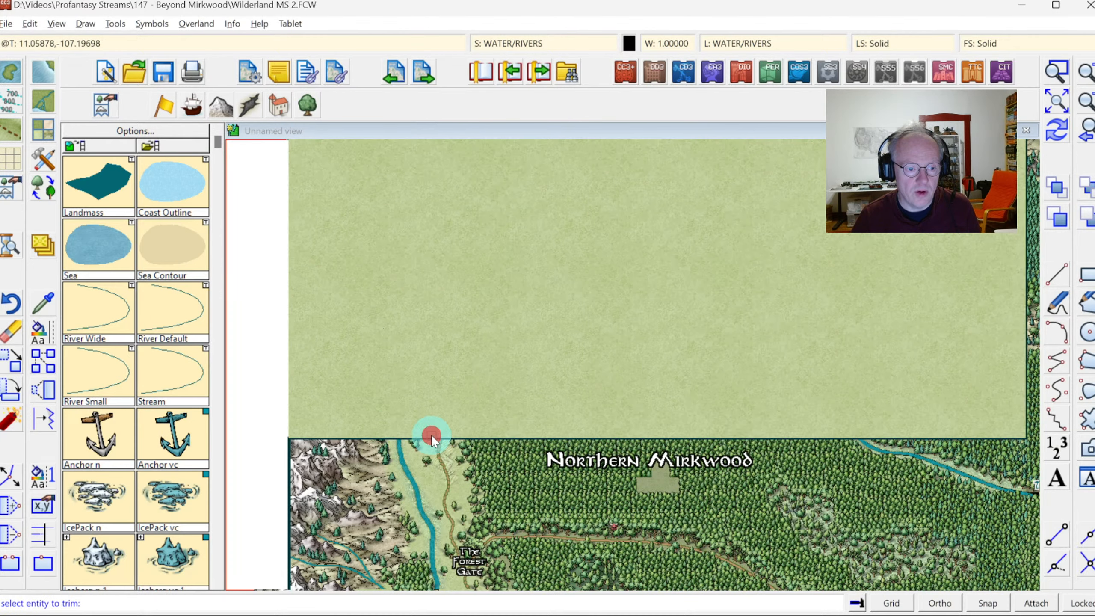
pyautogui.click(1054, 132)
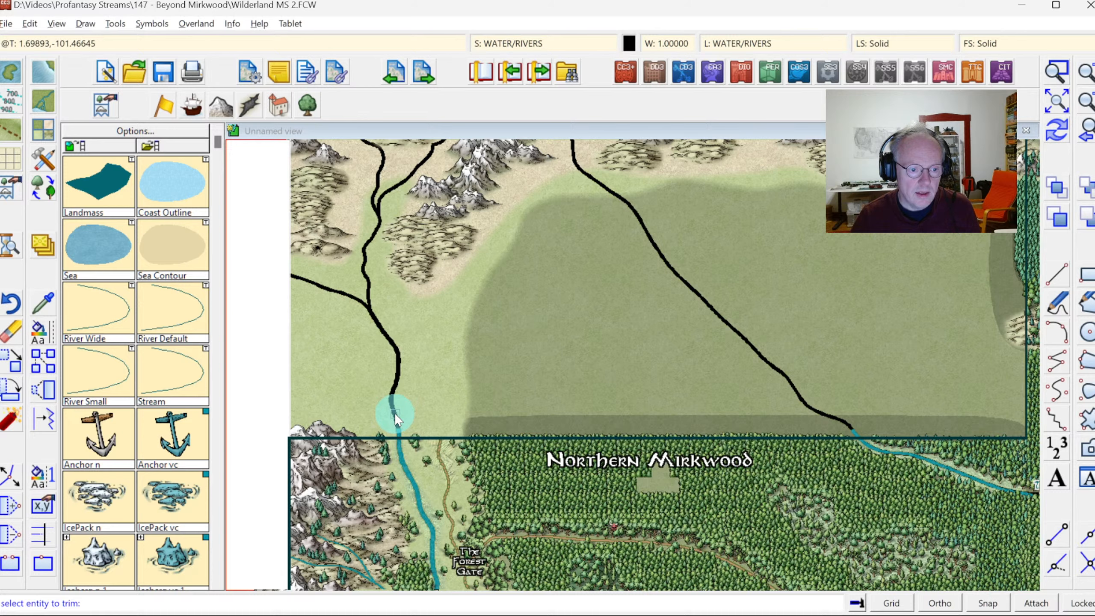
pyautogui.click(394, 412)
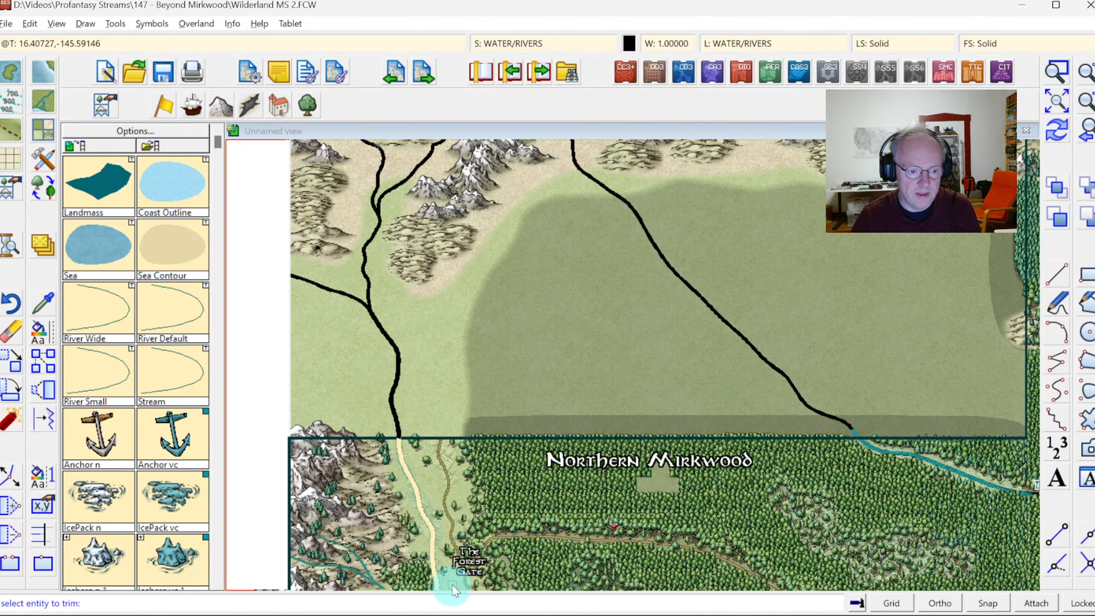
pyautogui.click(1056, 129)
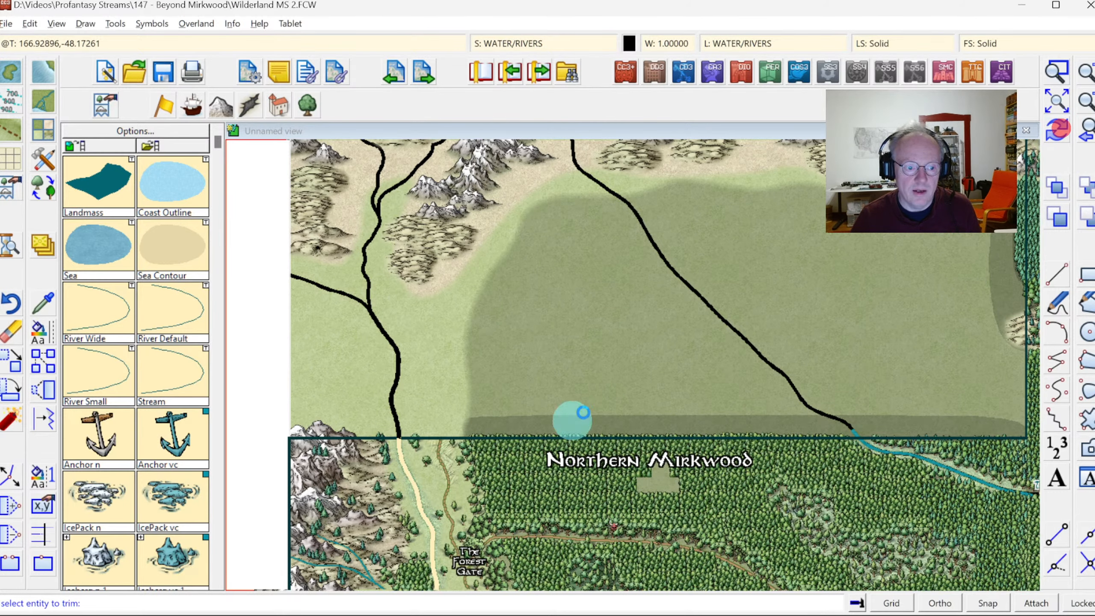
pyautogui.click(466, 563)
pyautogui.click(429, 449)
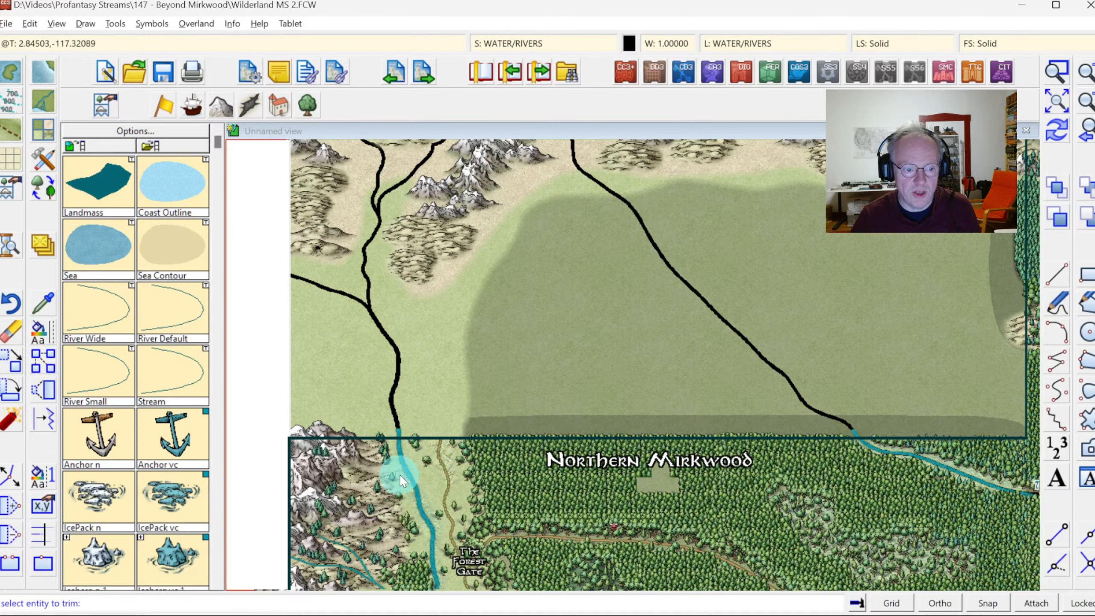
pyautogui.click(399, 424)
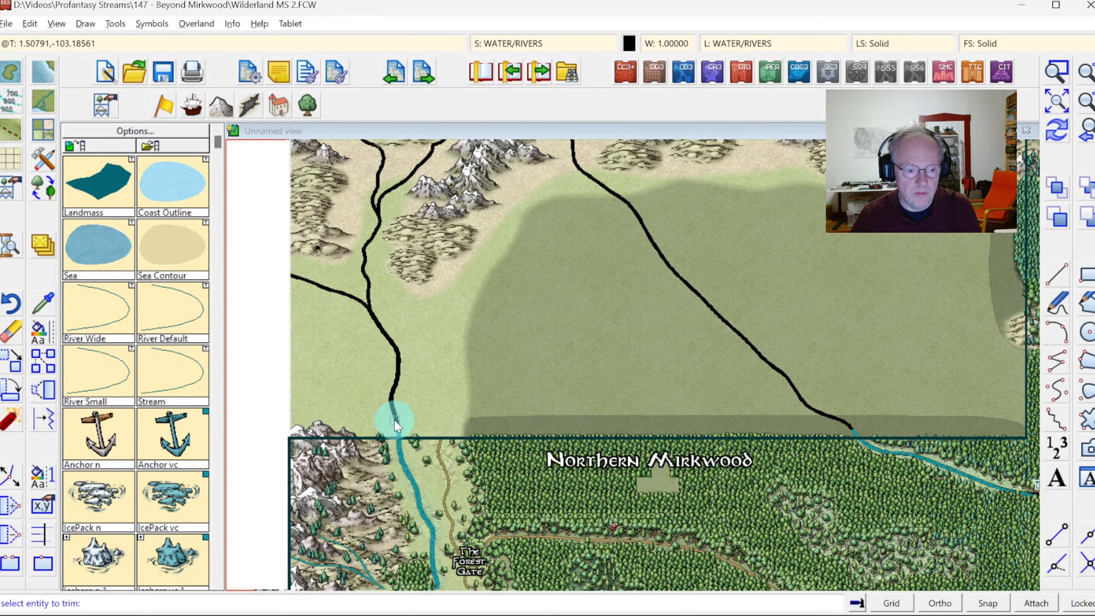
pyautogui.click(391, 424)
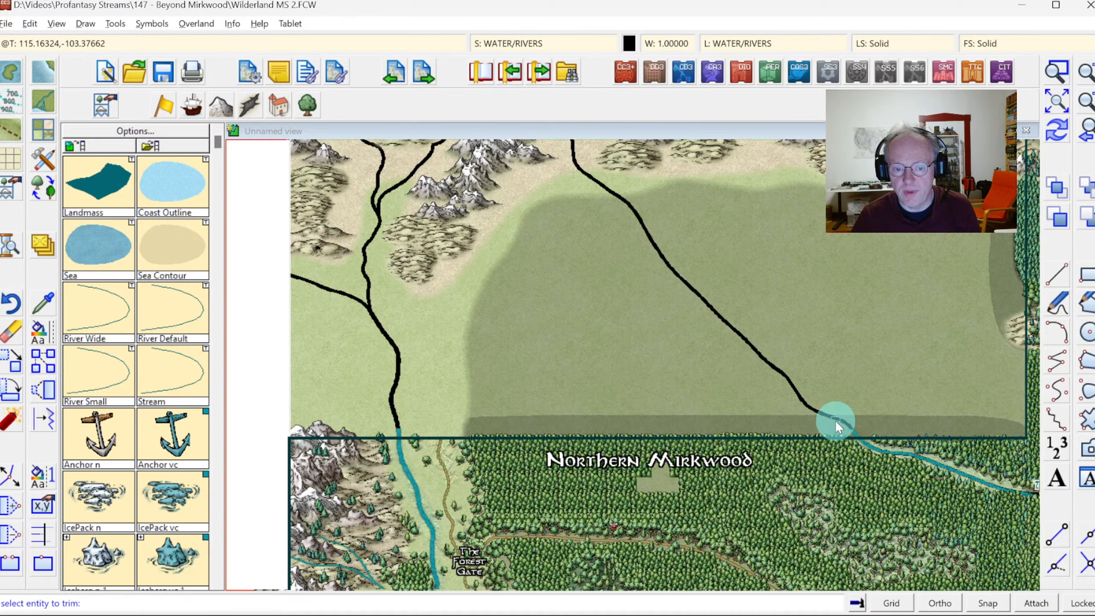
# Try to trim the eastern river that enters Northern Mirkwood to the same dark border line.
pyautogui.click(802, 394)
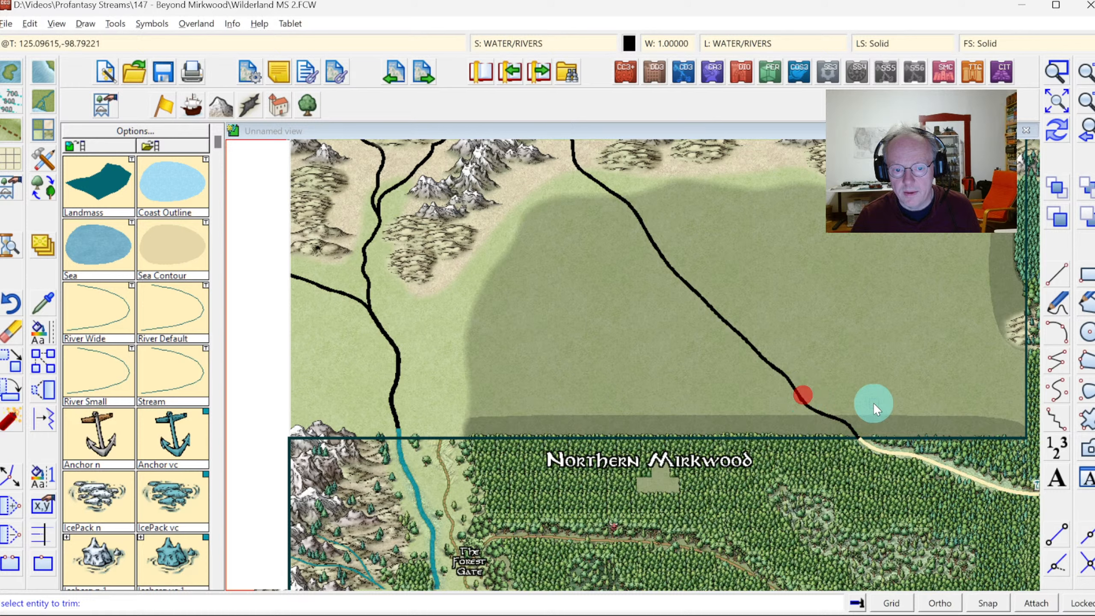
pyautogui.click(1057, 131)
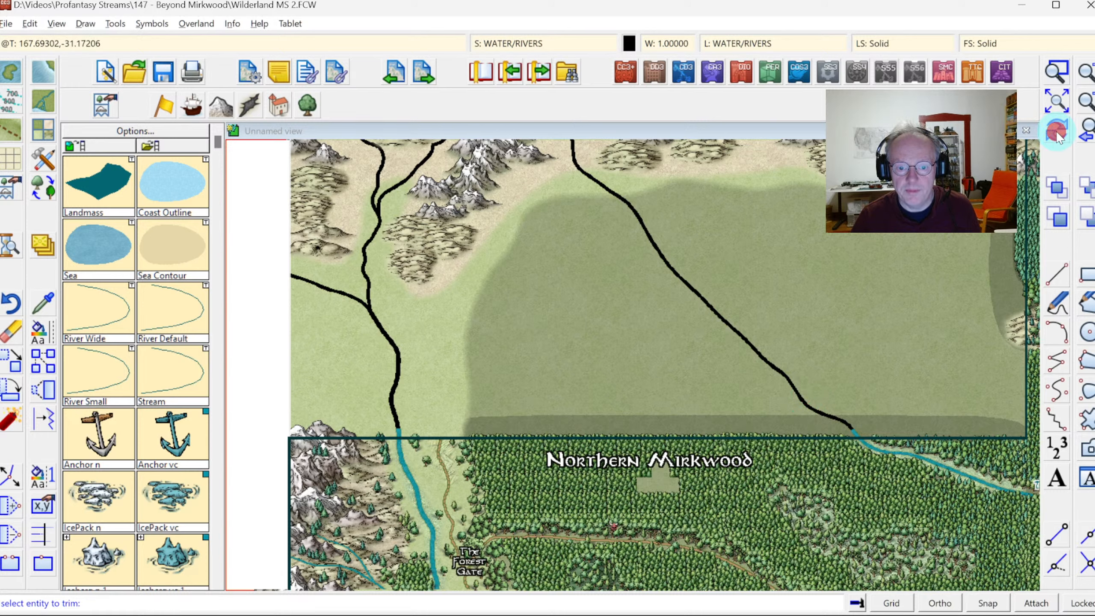
pyautogui.click(406, 352)
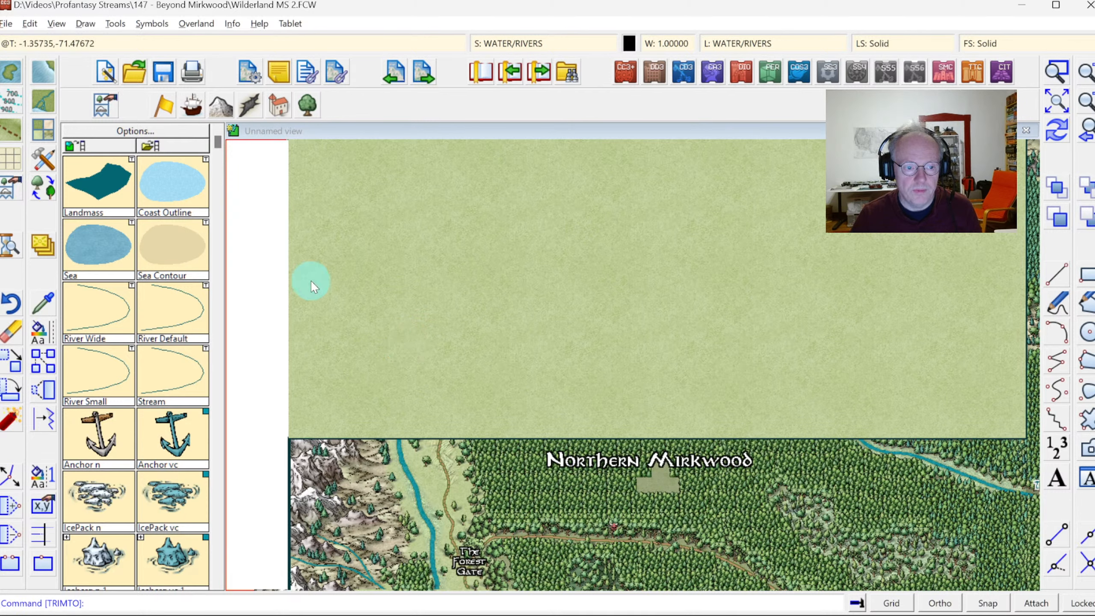
pyautogui.click(1056, 130)
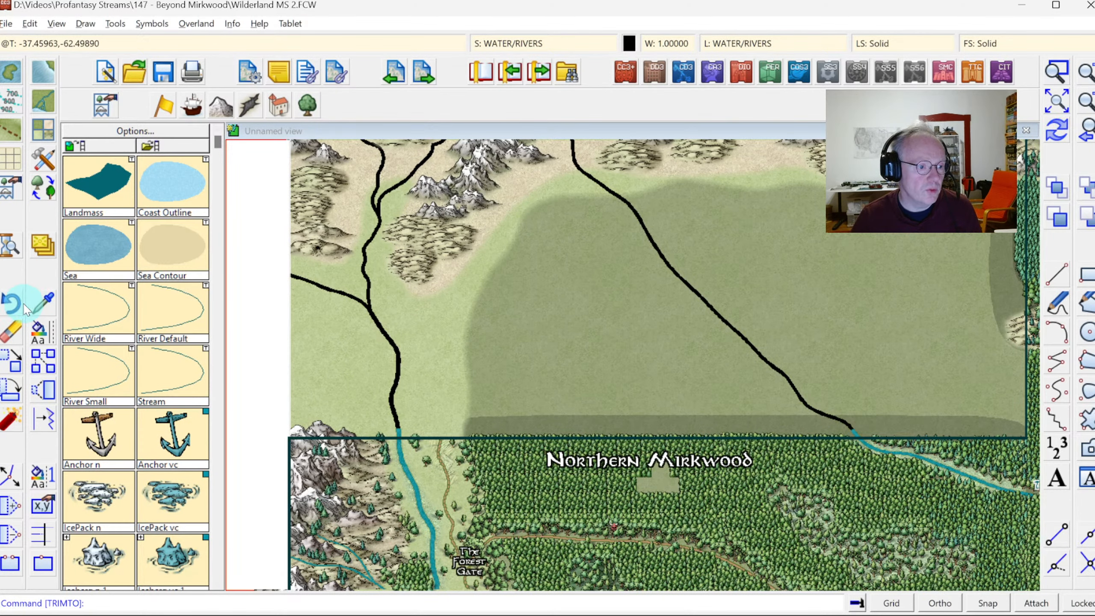
# Adopt the properties of the existing teal river and change the fill style of the new black rivers north of Mirkwood to water dark Bitmap.
pyautogui.click(42, 302)
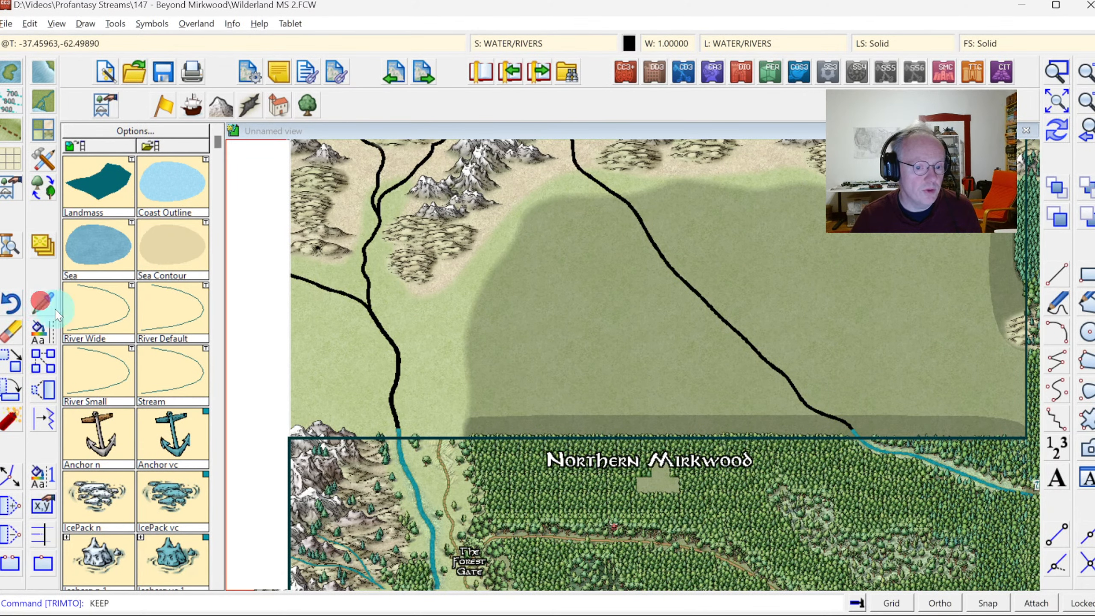
pyautogui.click(422, 515)
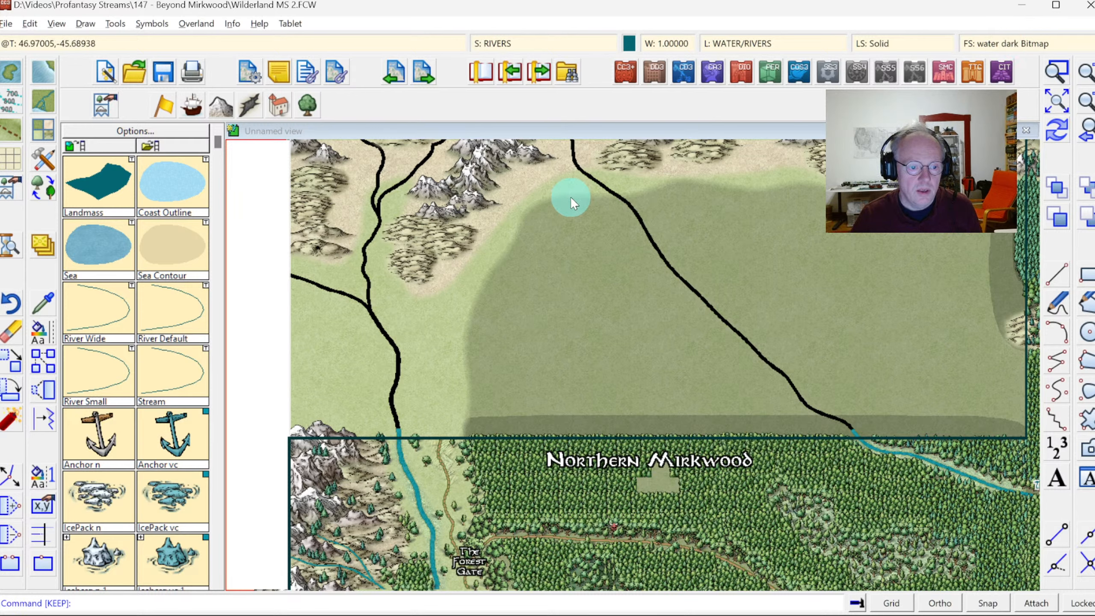
pyautogui.rightClick(43, 343)
pyautogui.click(117, 468)
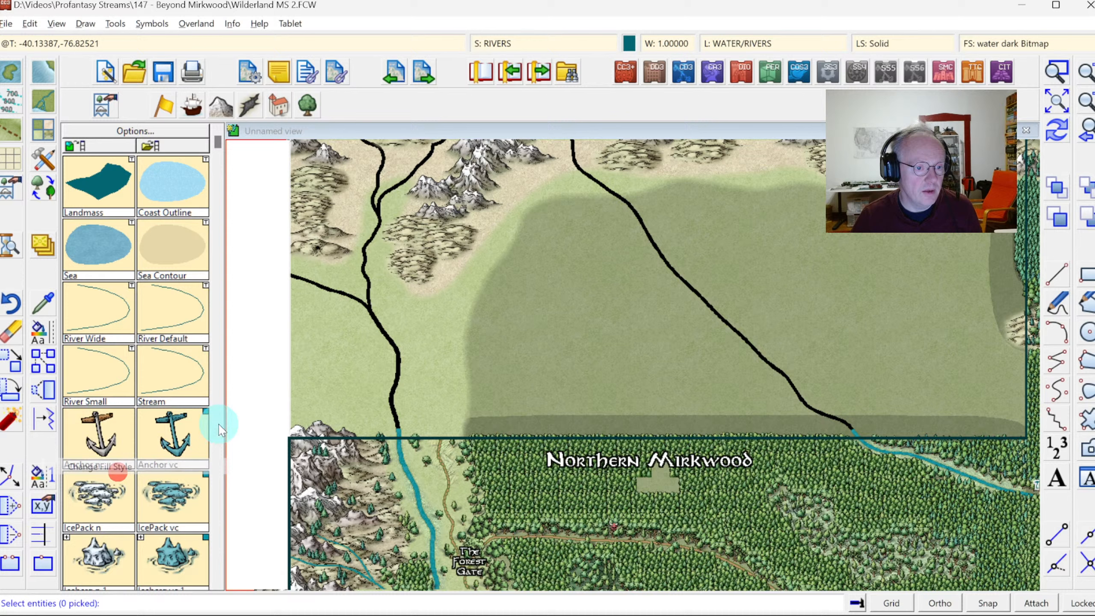
pyautogui.click(369, 310)
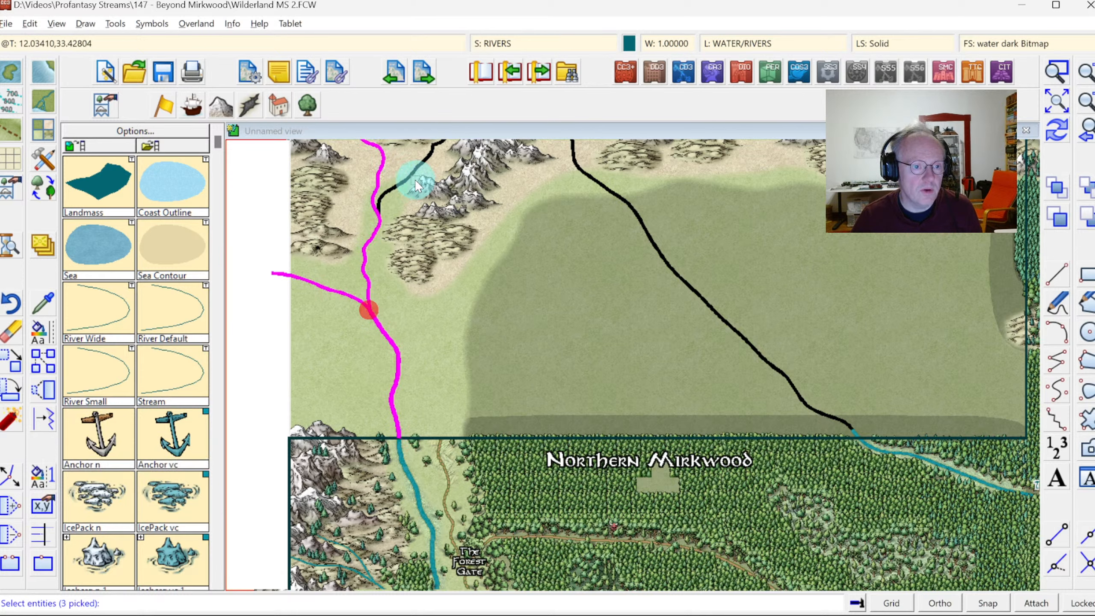
pyautogui.click(388, 193)
pyautogui.click(644, 234)
pyautogui.rightClick(592, 260)
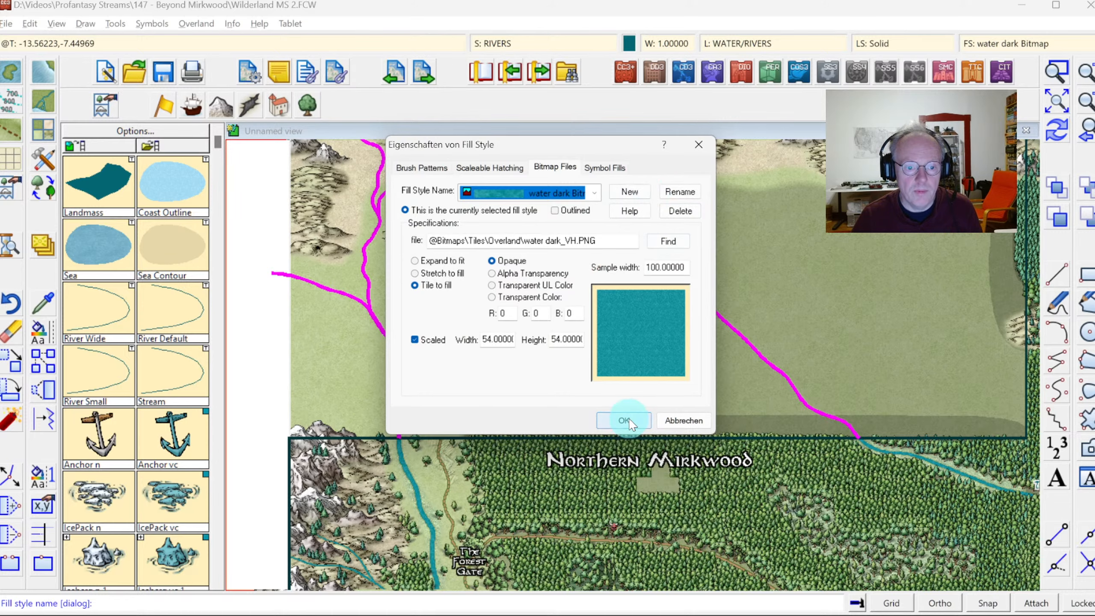
pyautogui.click(623, 420)
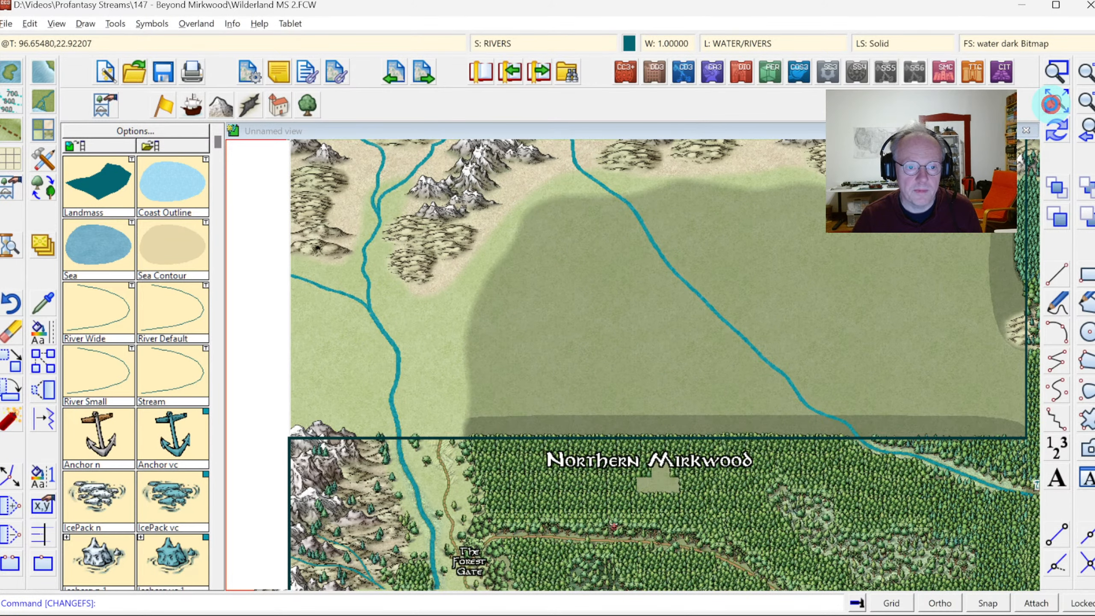
# Change the fill style of the remaining black river segment in the northern mountains to water dark Bitmap.
pyautogui.click(1054, 105)
pyautogui.click(1054, 81)
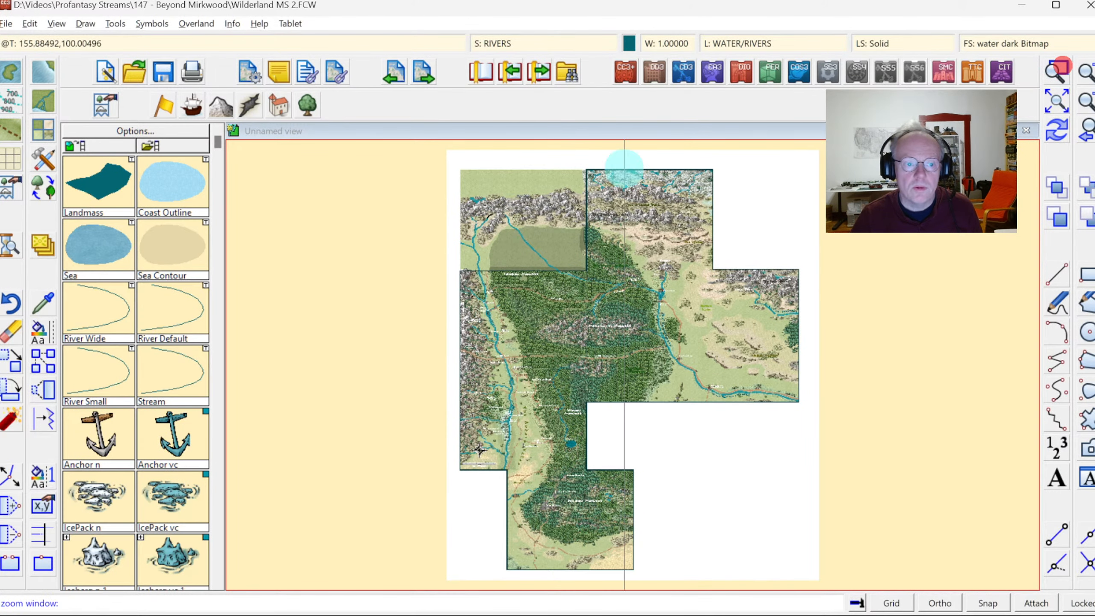
pyautogui.click(455, 181)
pyautogui.click(591, 278)
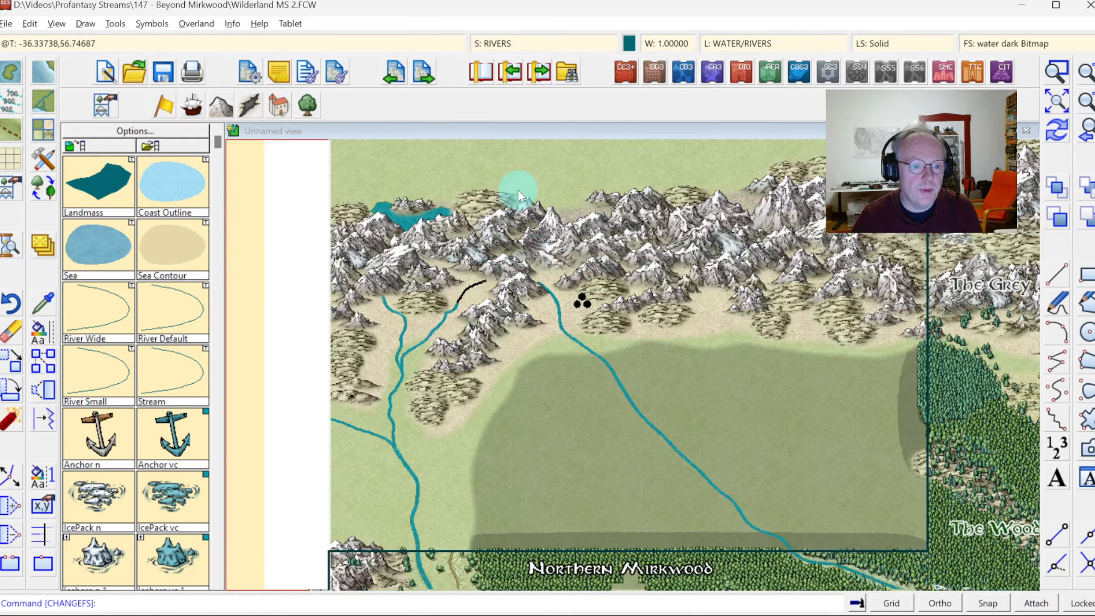
pyautogui.click(45, 336)
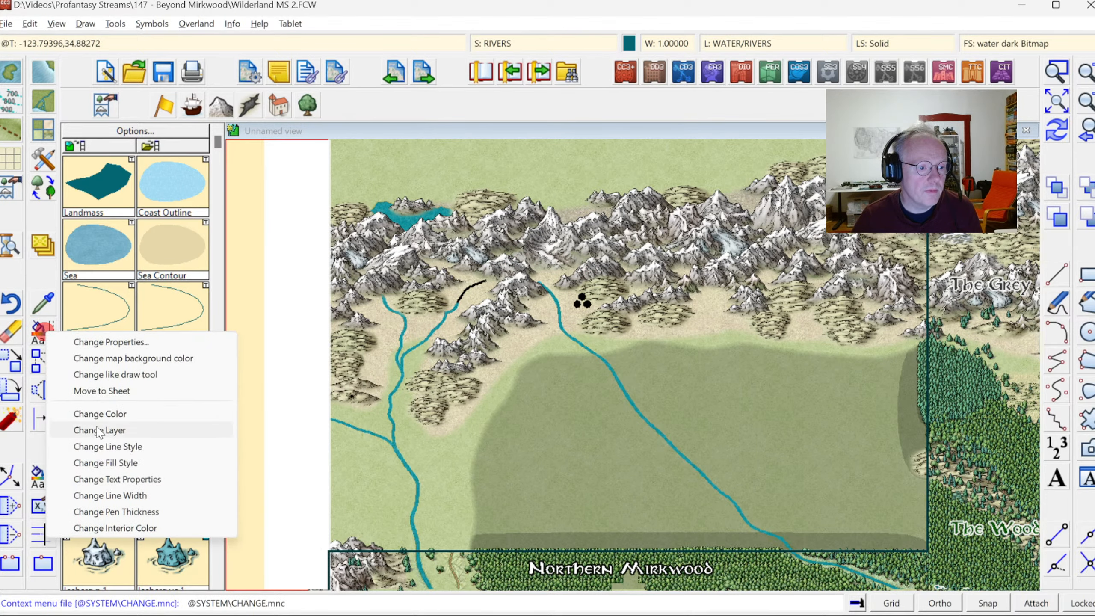
pyautogui.click(108, 463)
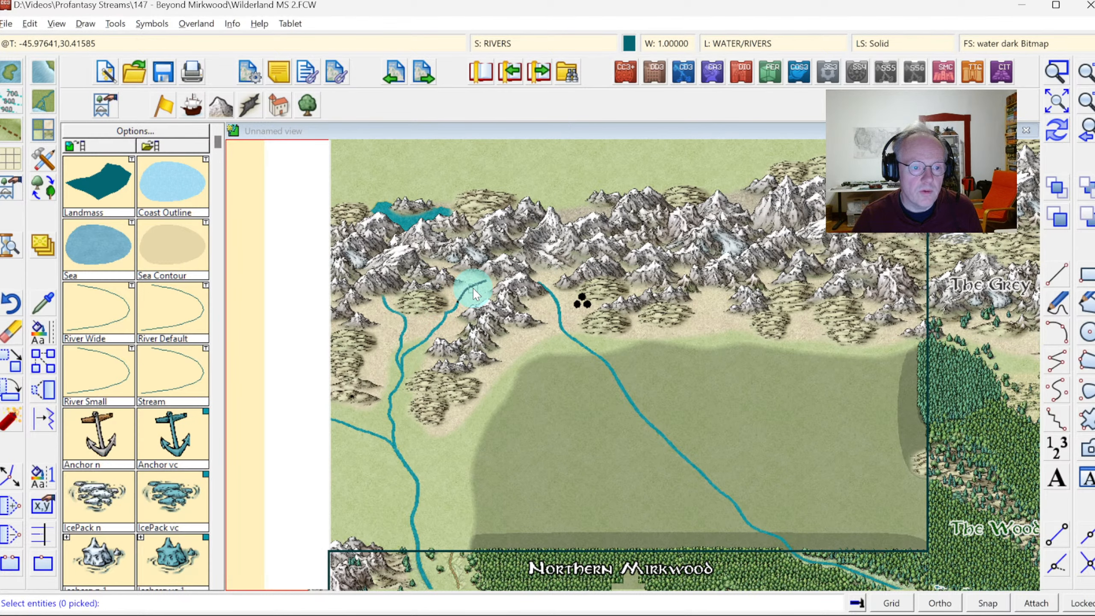
pyautogui.rightClick(468, 316)
pyautogui.click(472, 330)
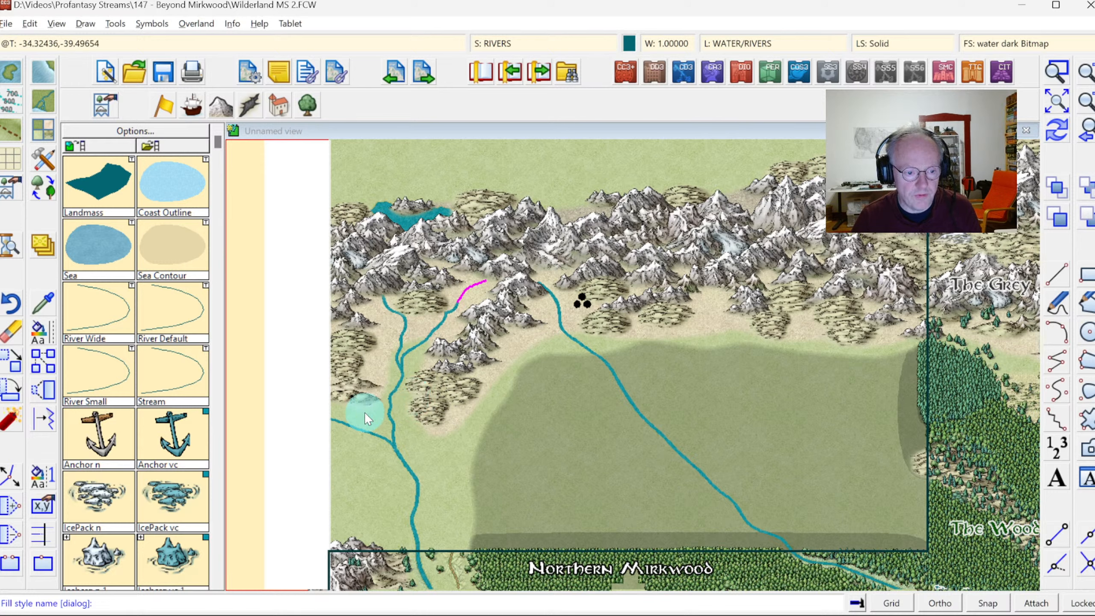
pyautogui.rightClick(407, 459)
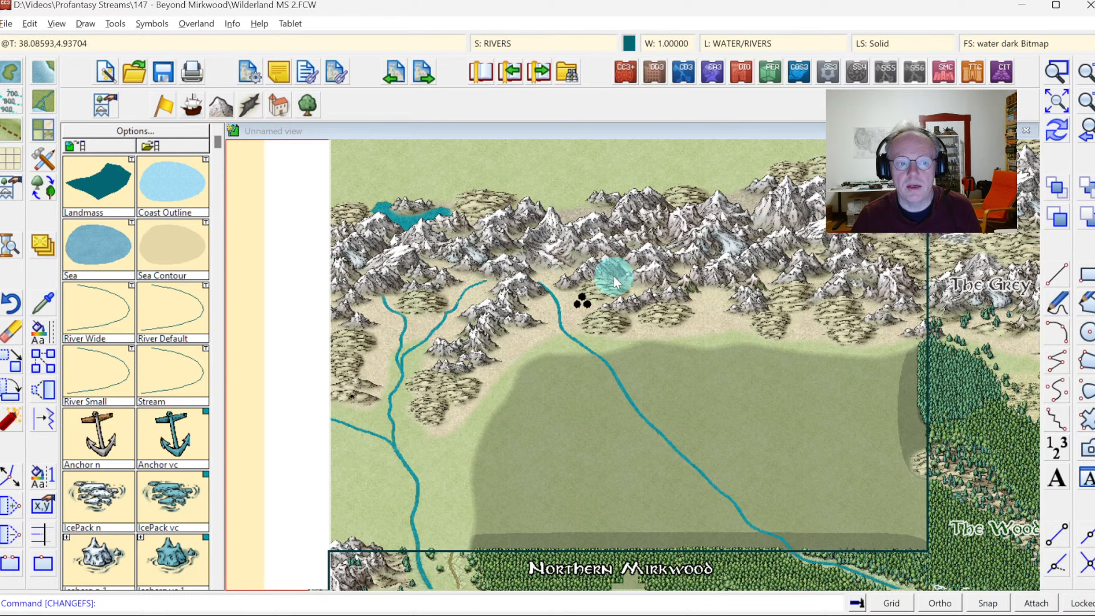
# Look through the bitmap fill styles for an ice fill suited to the mountain lake, keeping the current fill style.
pyautogui.click(1058, 69)
pyautogui.click(354, 186)
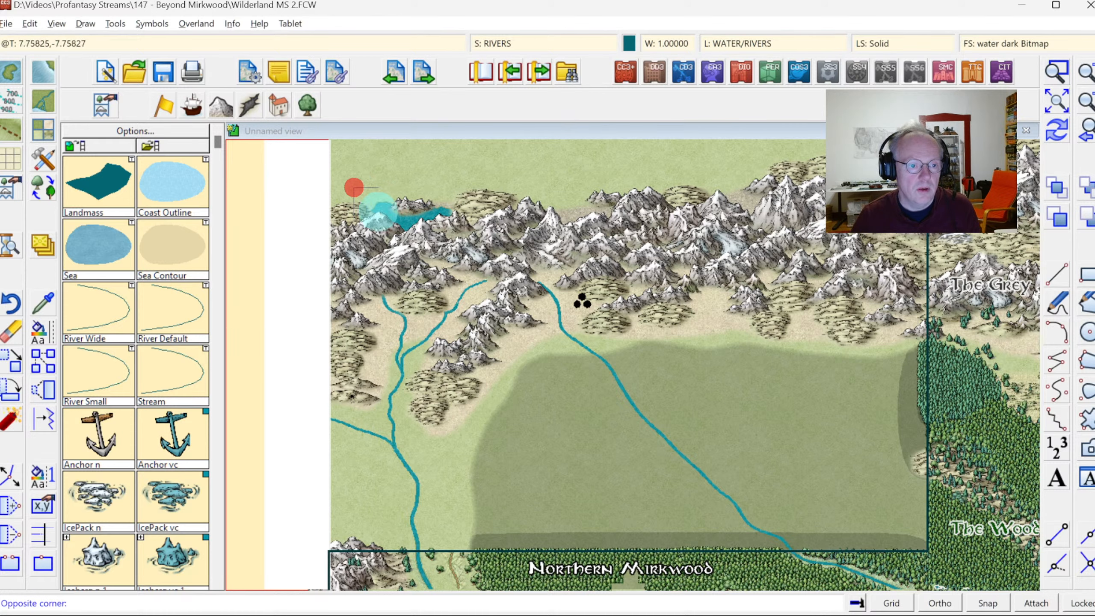
pyautogui.click(507, 325)
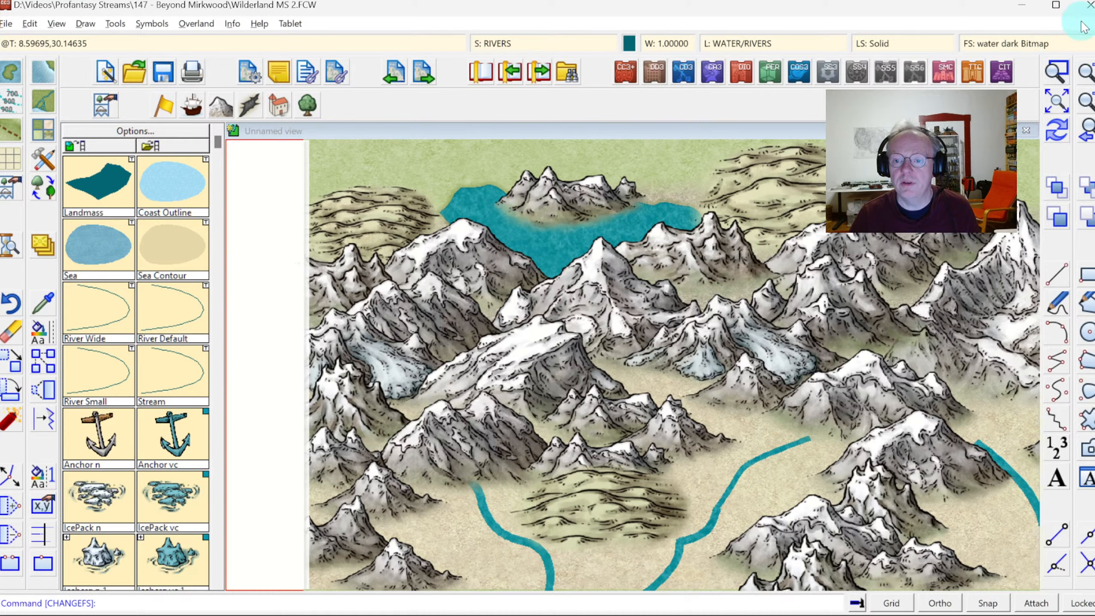
pyautogui.click(1025, 43)
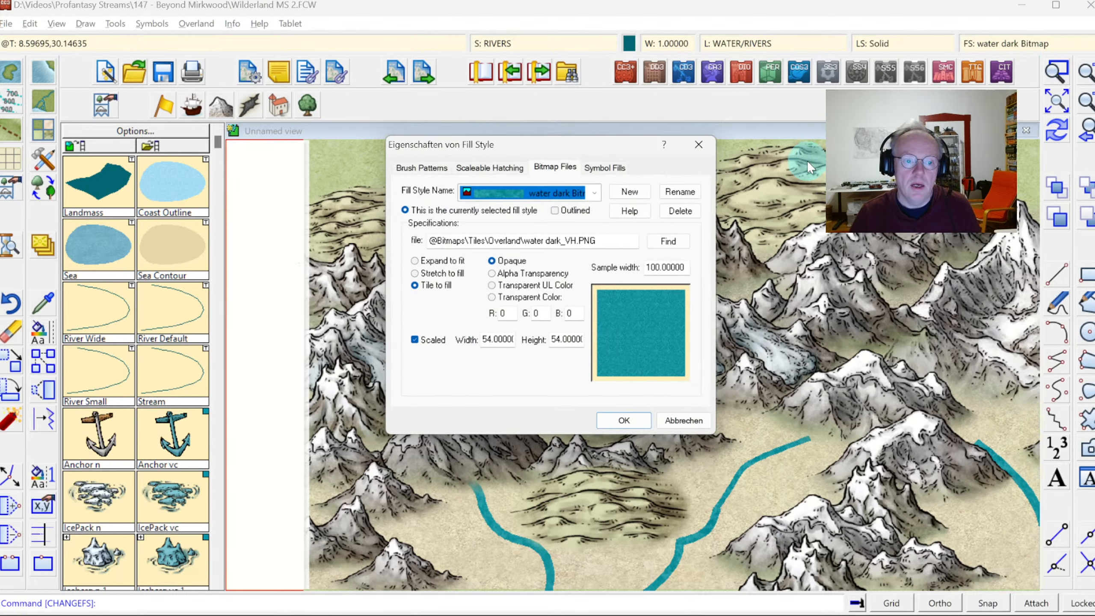
pyautogui.click(594, 193)
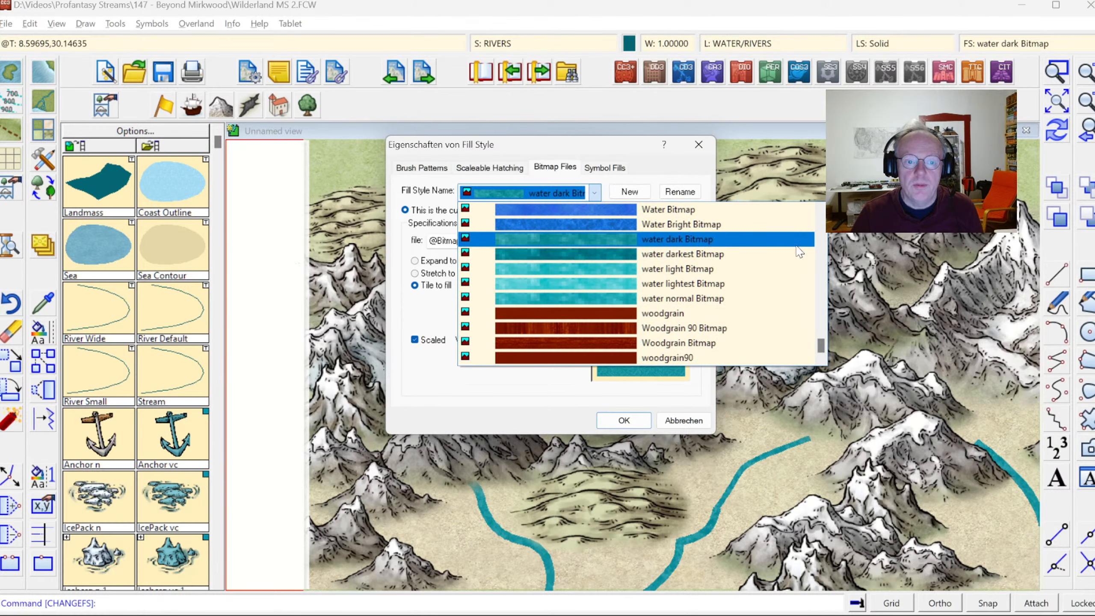
pyautogui.scroll(2, 821, 339)
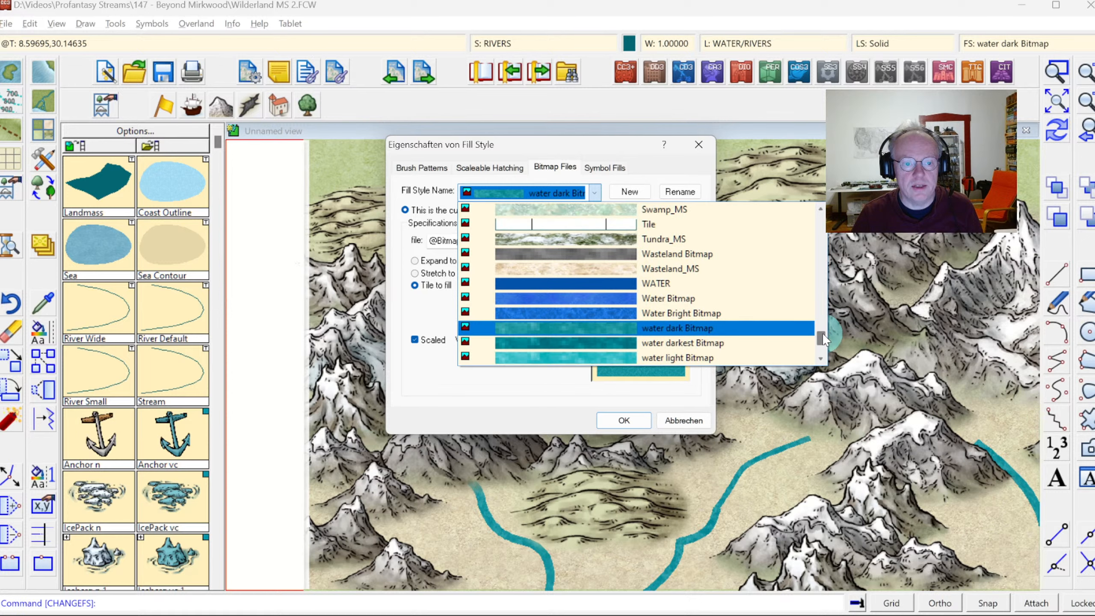
pyautogui.moveTo(822, 332); pyautogui.dragTo(832, 247)
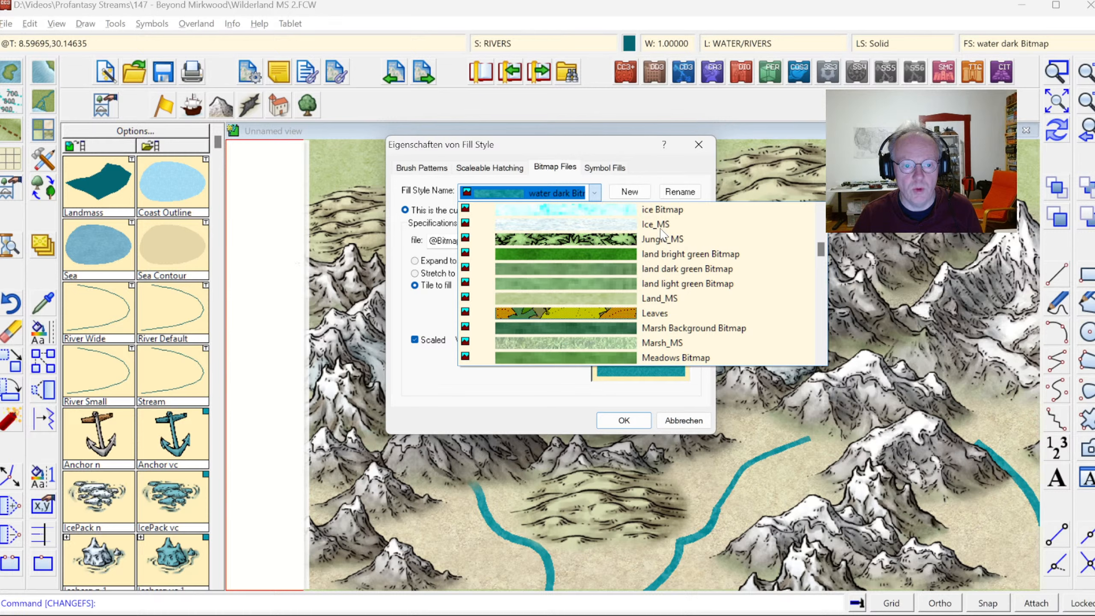
pyautogui.click(821, 209)
pyautogui.click(821, 208)
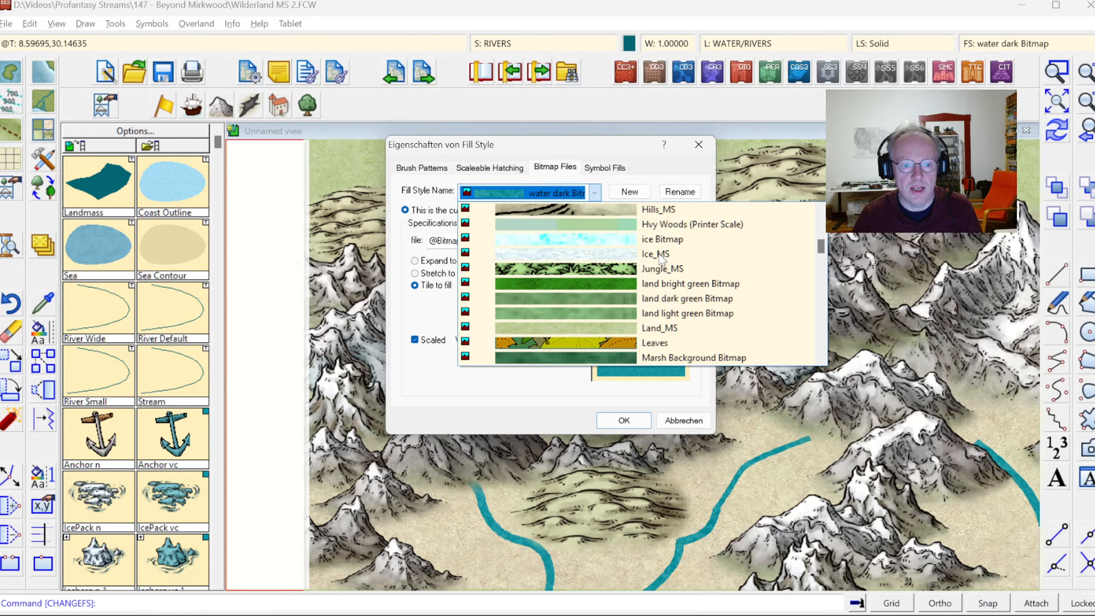
pyautogui.click(623, 419)
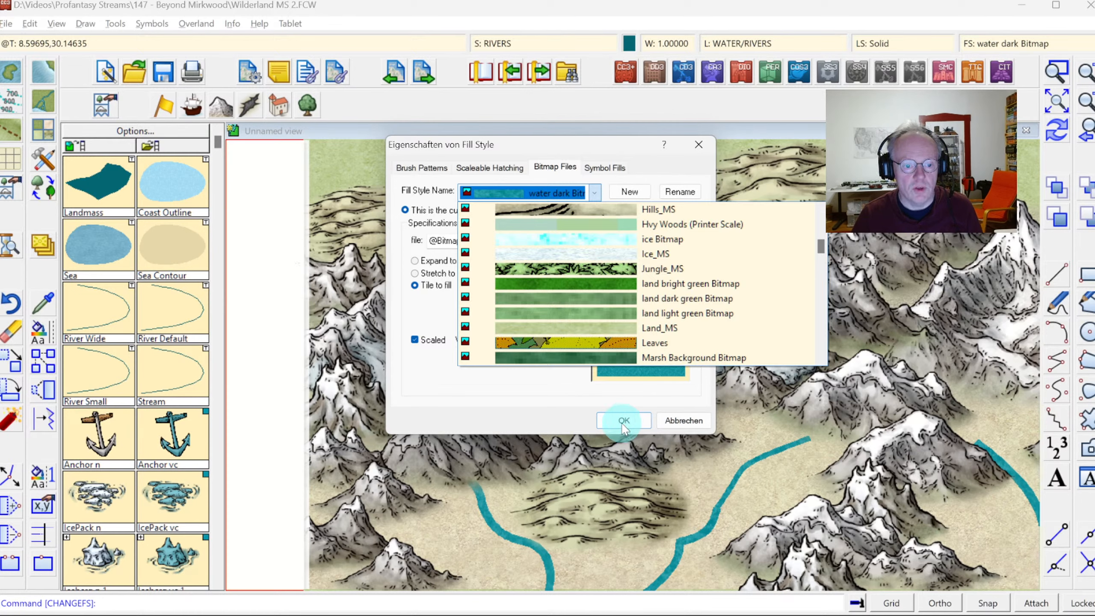
pyautogui.click(620, 418)
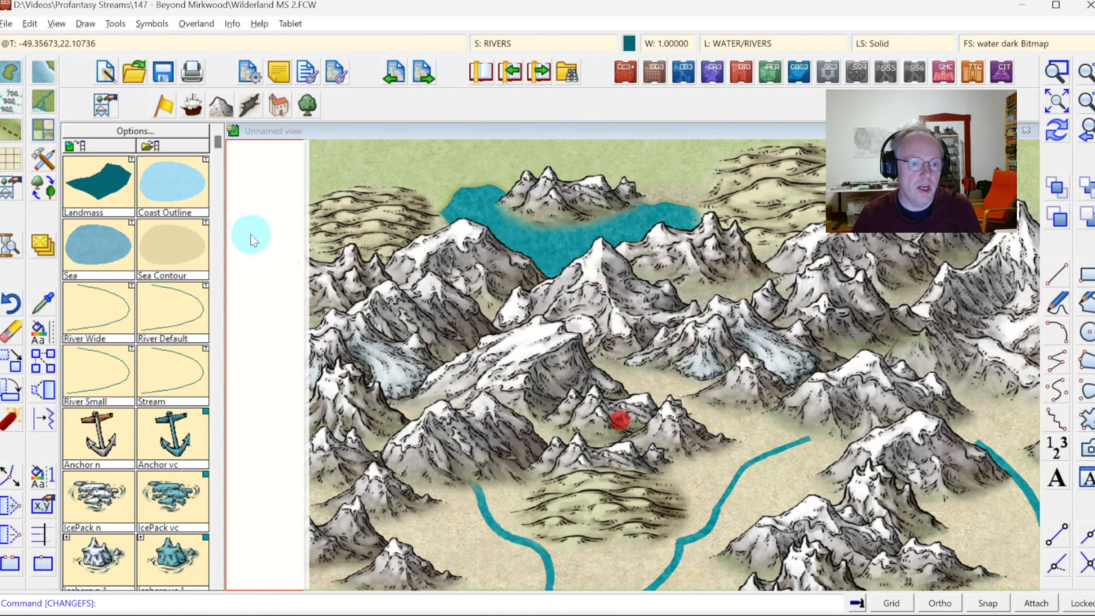
# Change the fill style of the mountain lake on the northern edge of the range to Ice_MS and redraw the map.
pyautogui.click(47, 326)
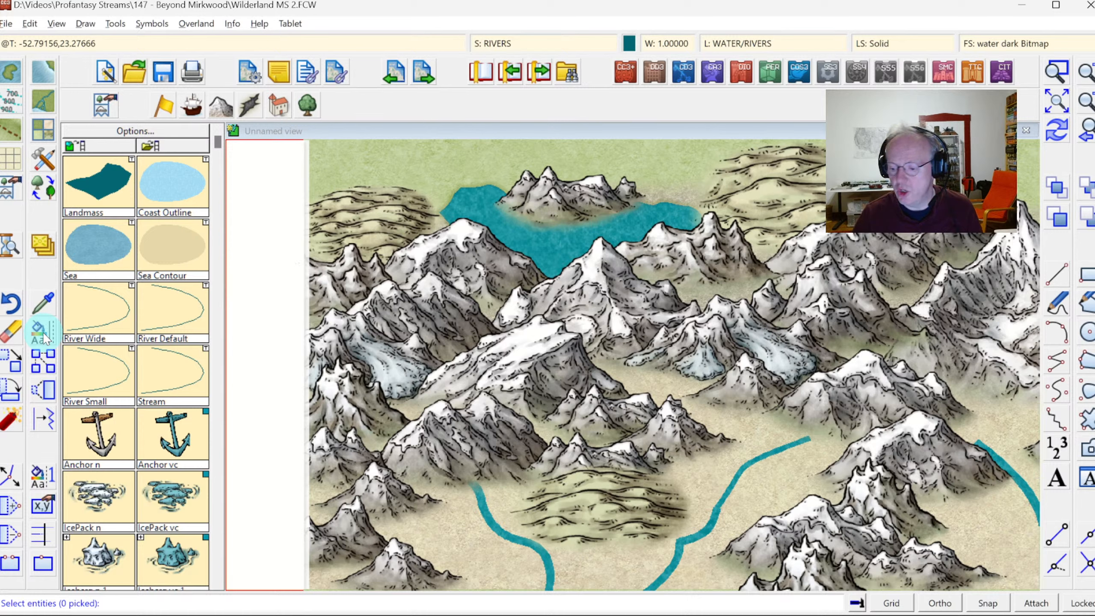
pyautogui.click(671, 201)
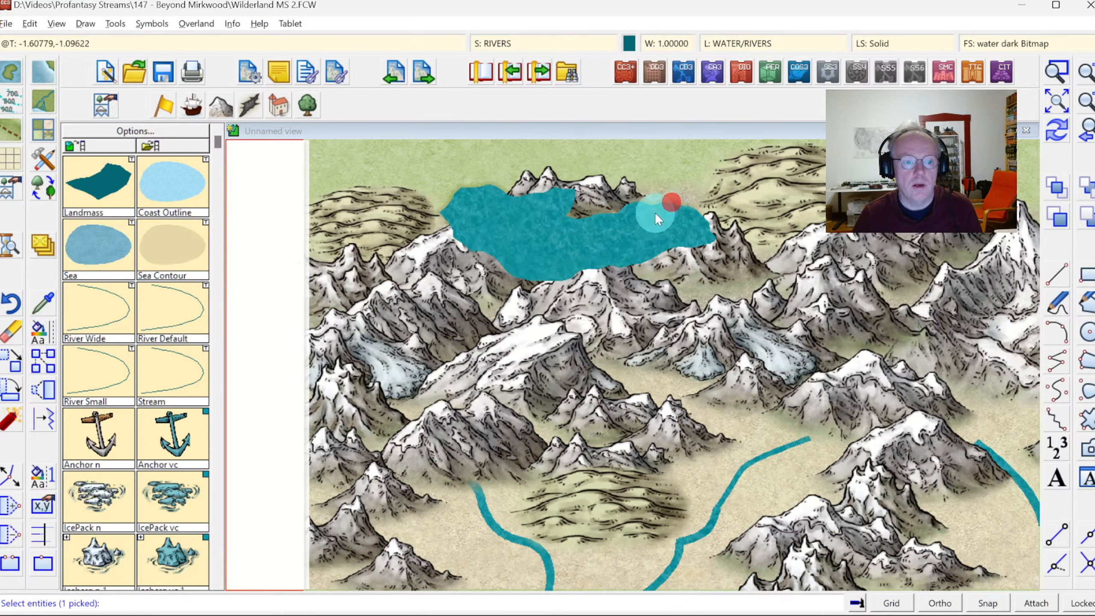
pyautogui.rightClick(628, 228)
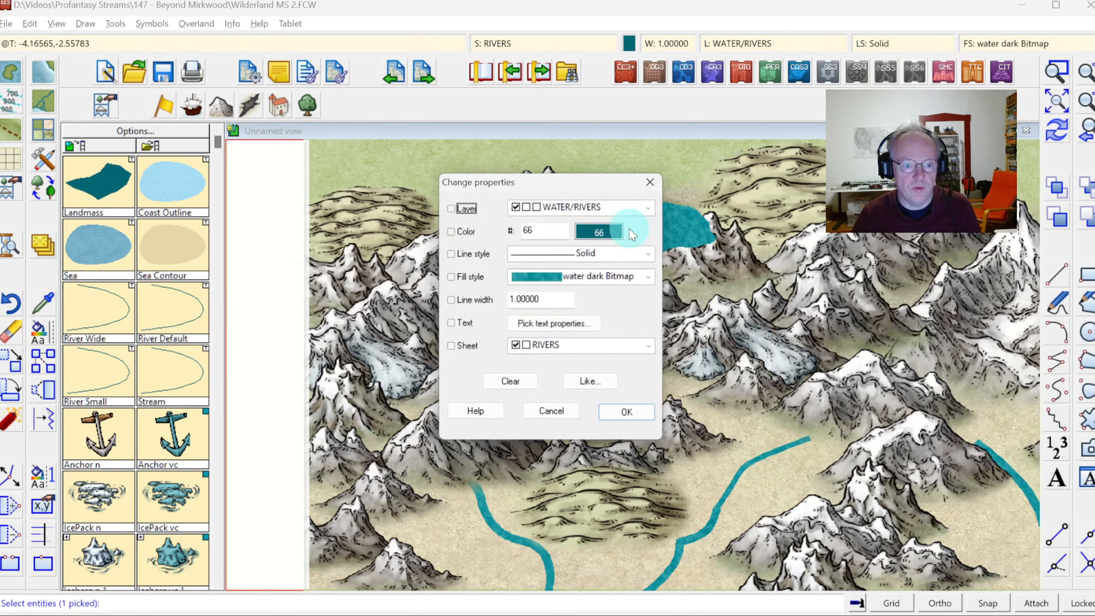
pyautogui.click(634, 276)
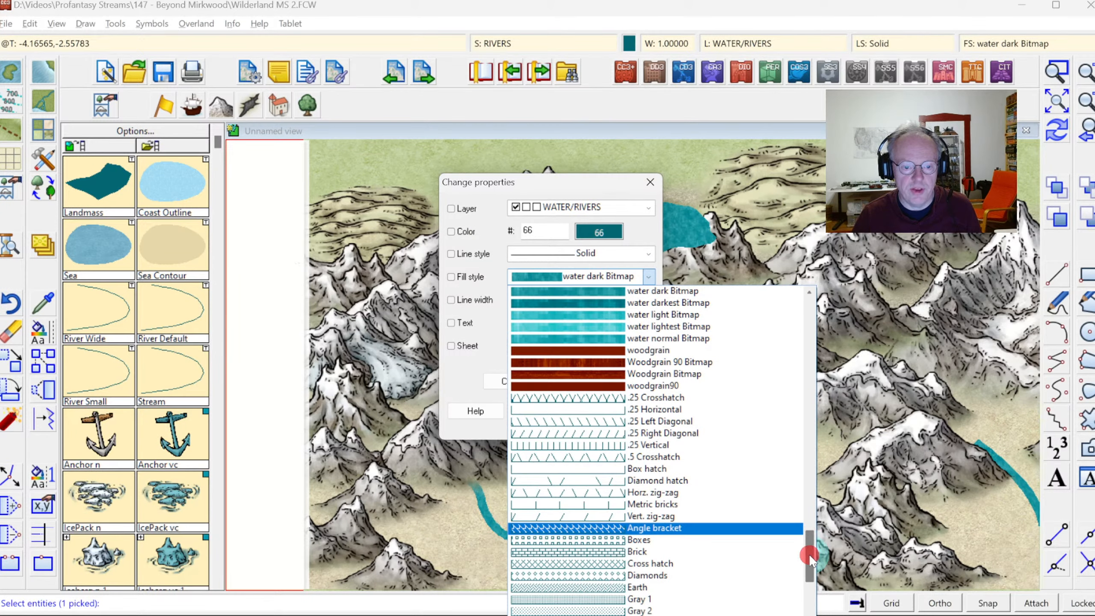
pyautogui.moveTo(809, 554); pyautogui.dragTo(813, 541)
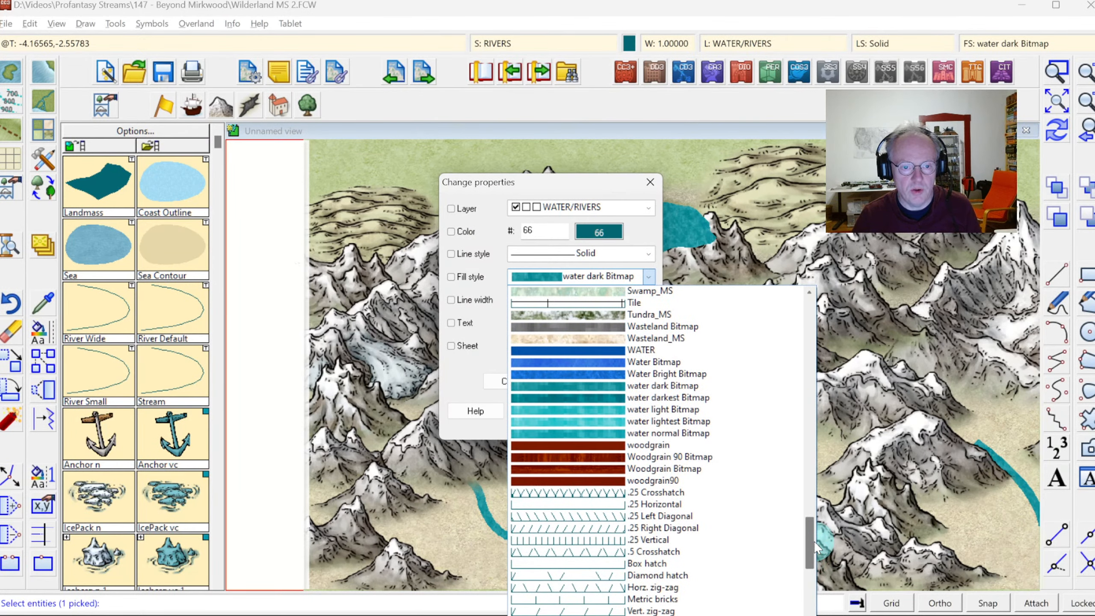
pyautogui.moveTo(814, 541); pyautogui.dragTo(810, 407)
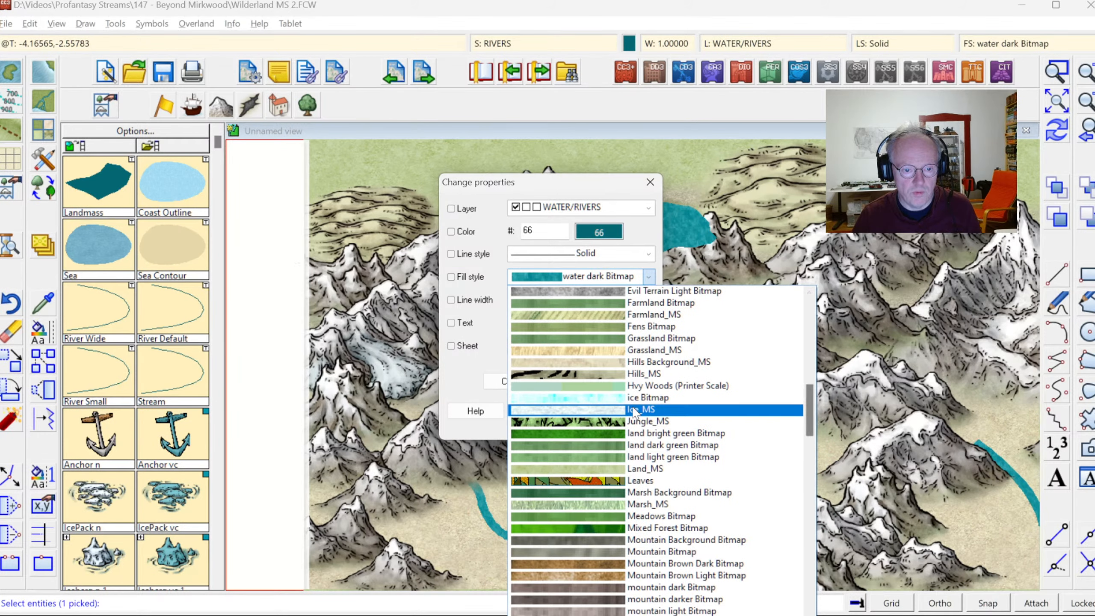
pyautogui.click(647, 409)
pyautogui.click(626, 412)
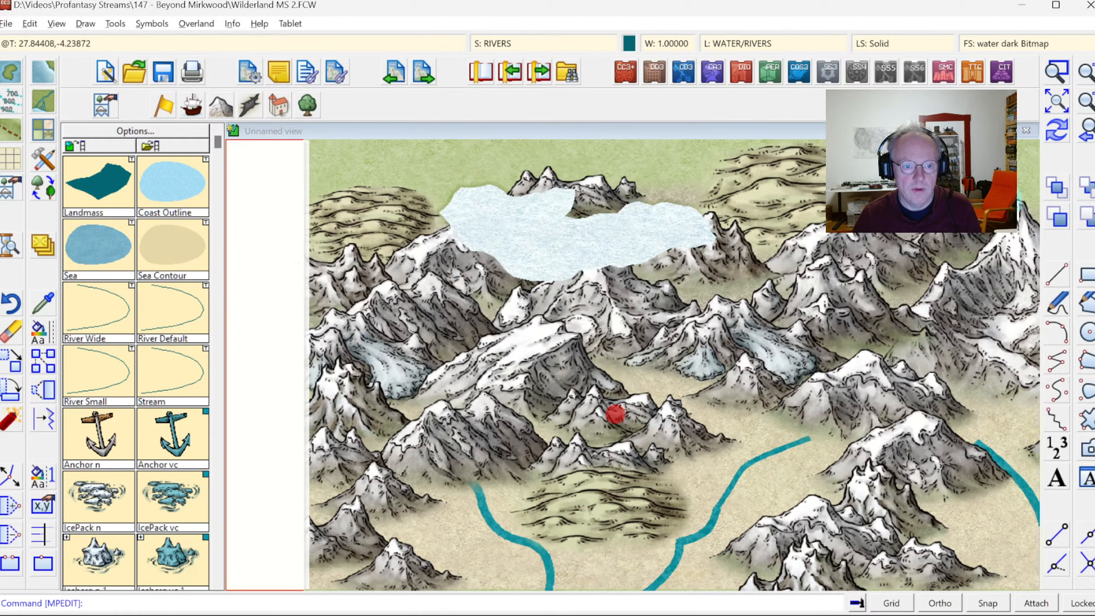
pyautogui.click(1057, 132)
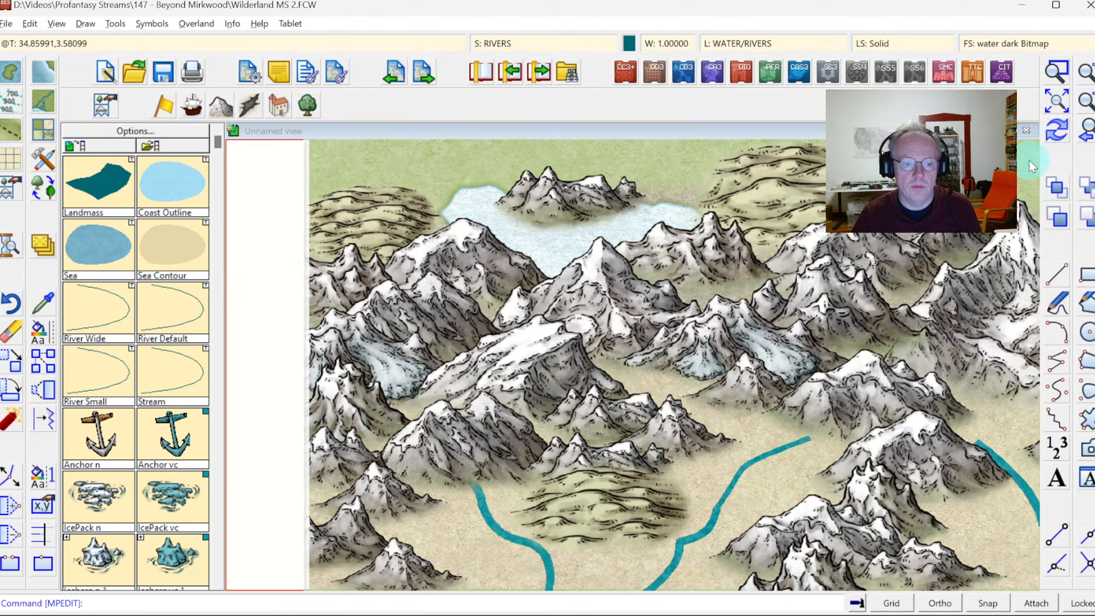
# Review the drawing's sheet list, including the land feature sheets, for the terrain north of the mountains.
pyautogui.click(1049, 106)
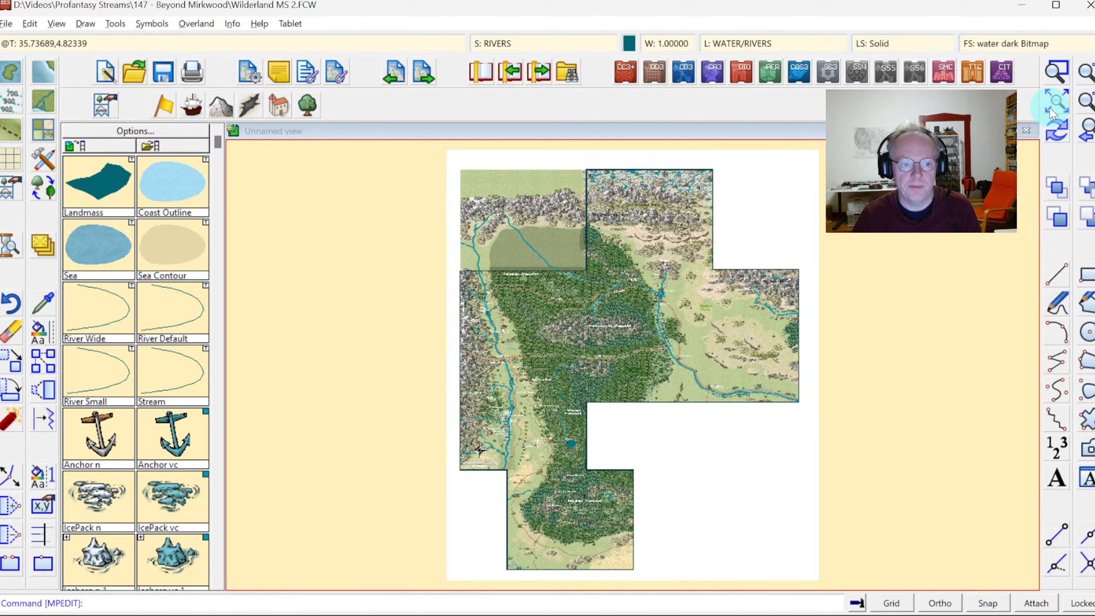
pyautogui.click(1056, 71)
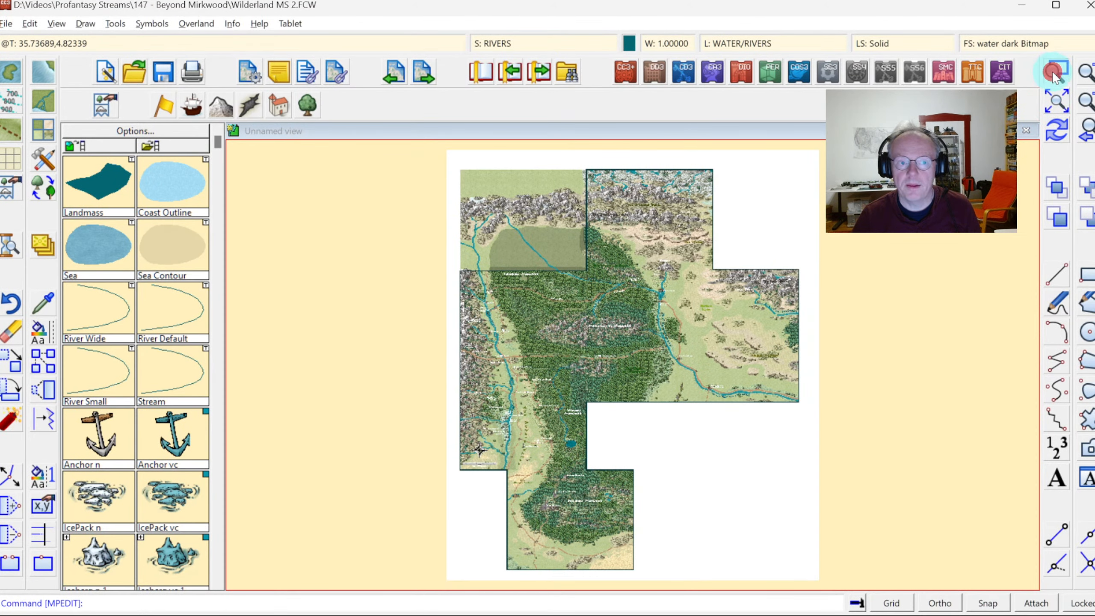
pyautogui.click(460, 154)
pyautogui.click(610, 228)
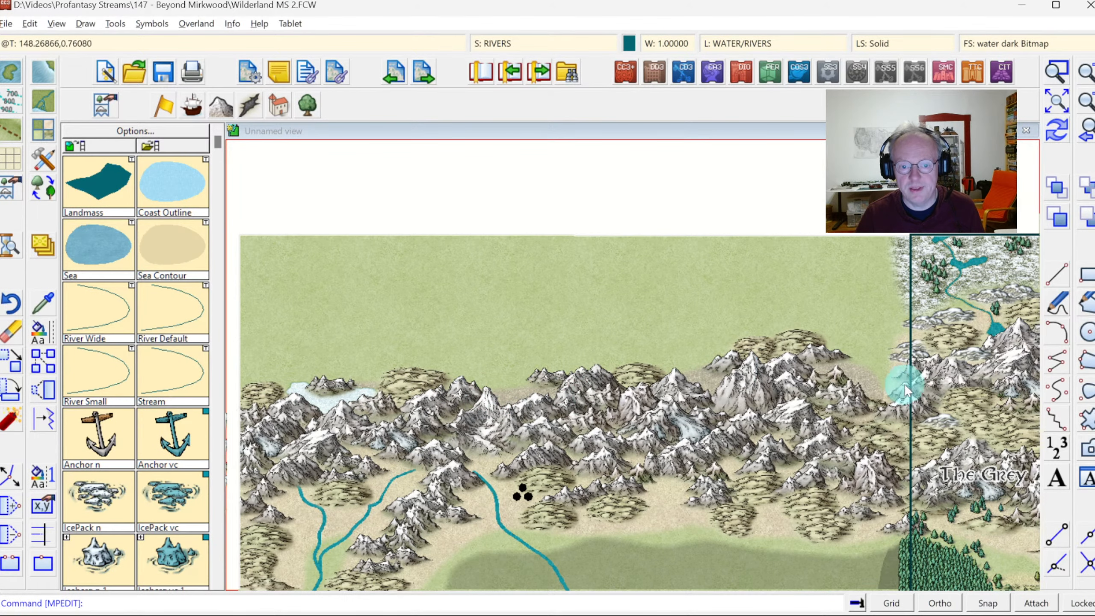
pyautogui.click(514, 44)
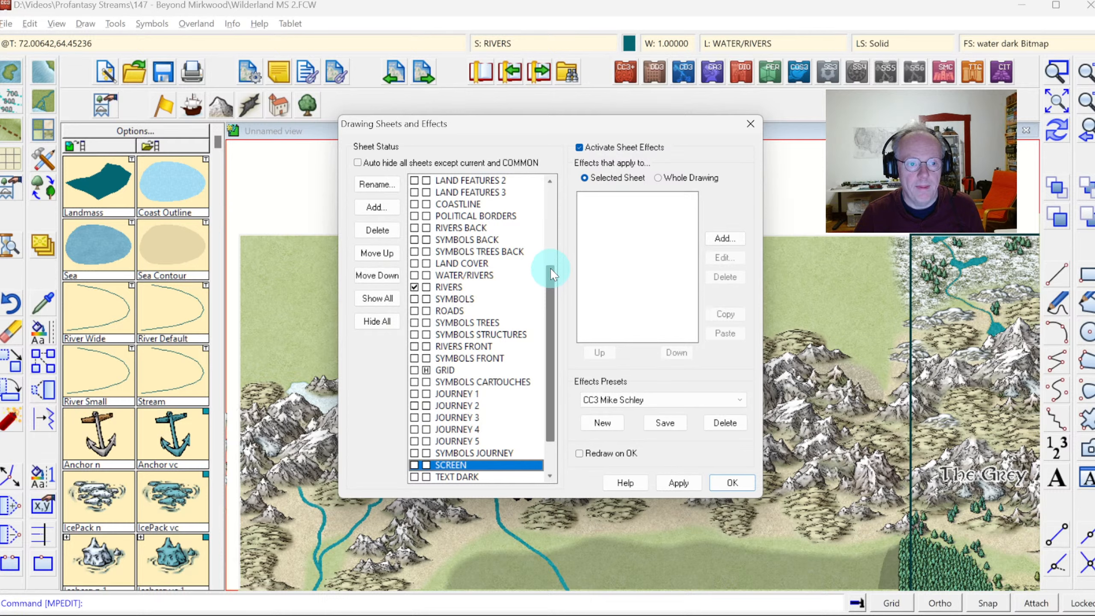
pyautogui.moveTo(553, 274); pyautogui.dragTo(563, 226)
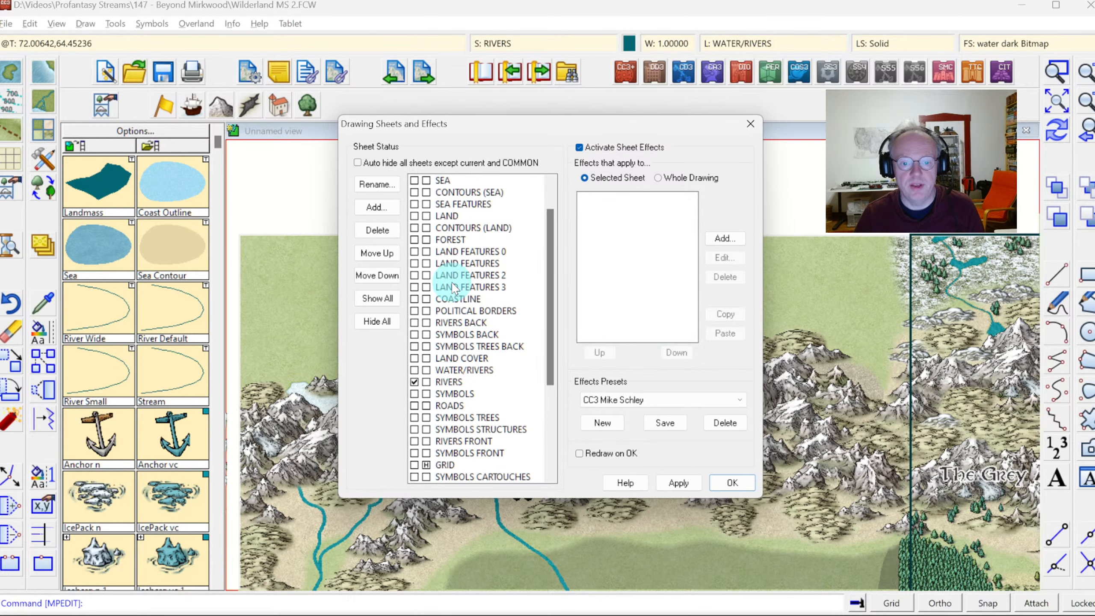
pyautogui.press('Escape')
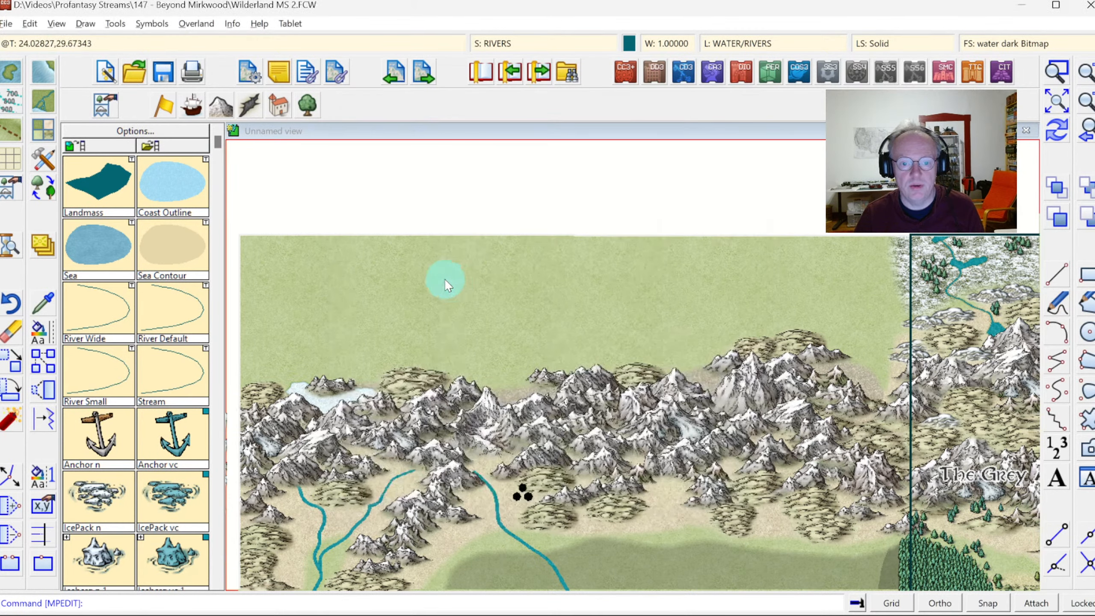
# Copy the drawing properties of the mountain background at the range's northeastern end and make LAND FEATURES 0 the active sheet.
pyautogui.click(43, 305)
pyautogui.click(868, 372)
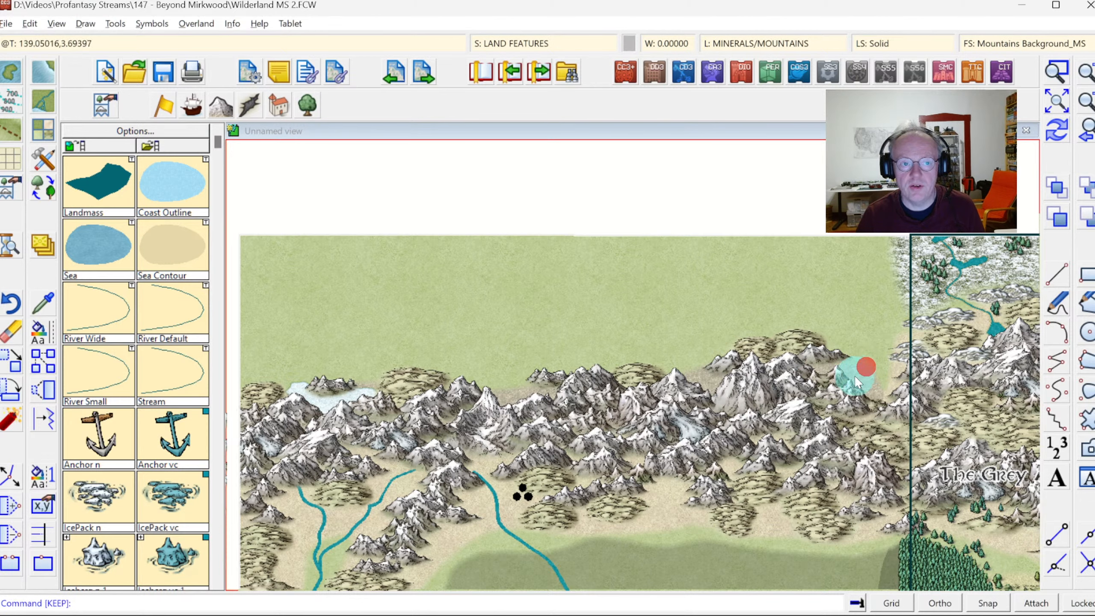
pyautogui.click(529, 43)
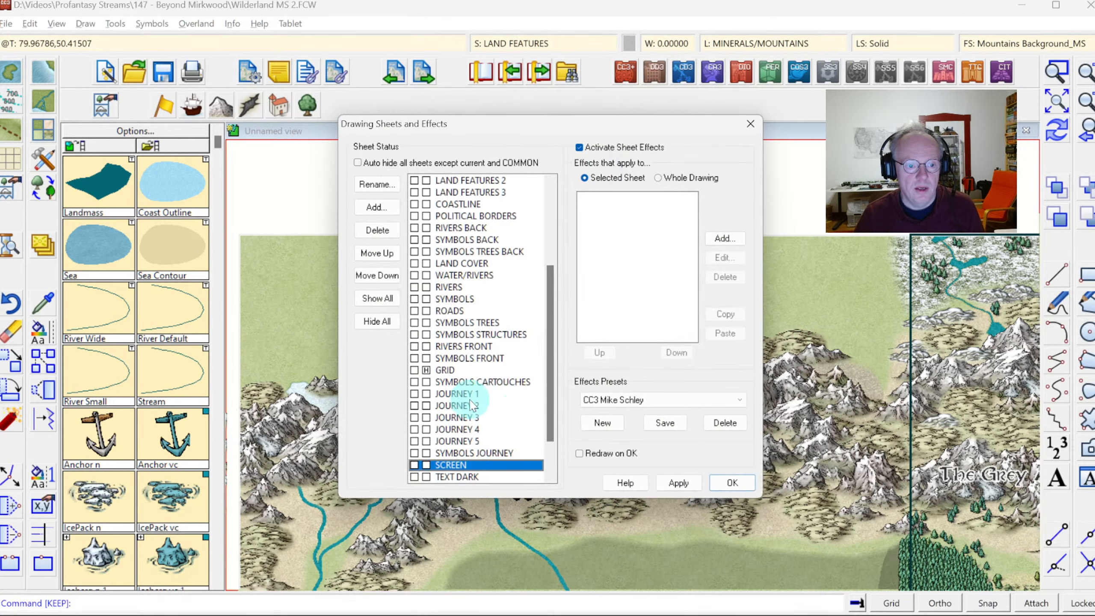
pyautogui.scroll(5, 440, 290)
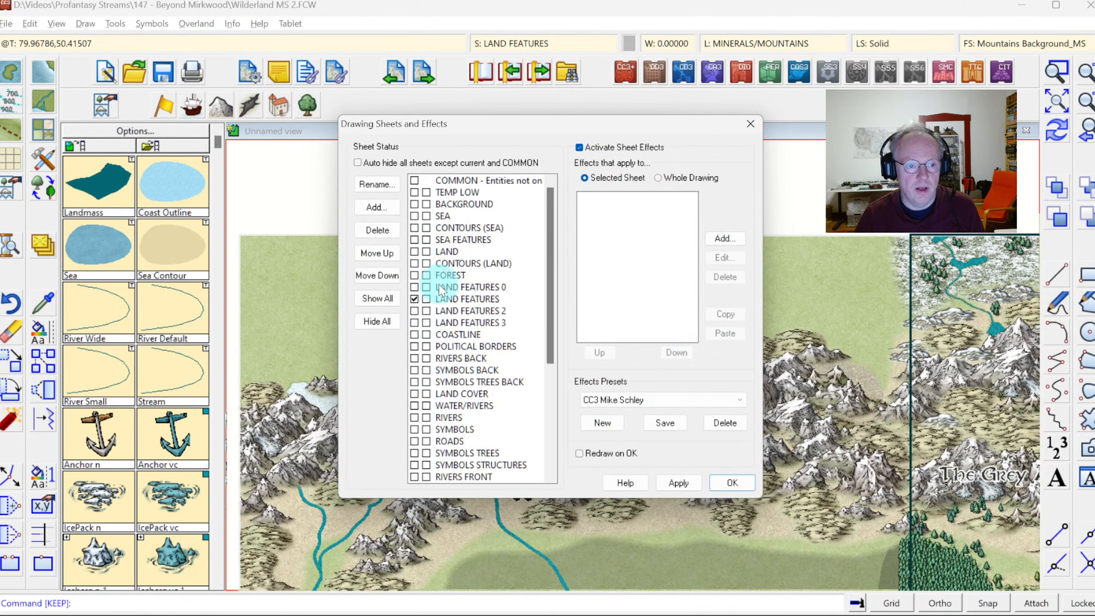
pyautogui.click(414, 288)
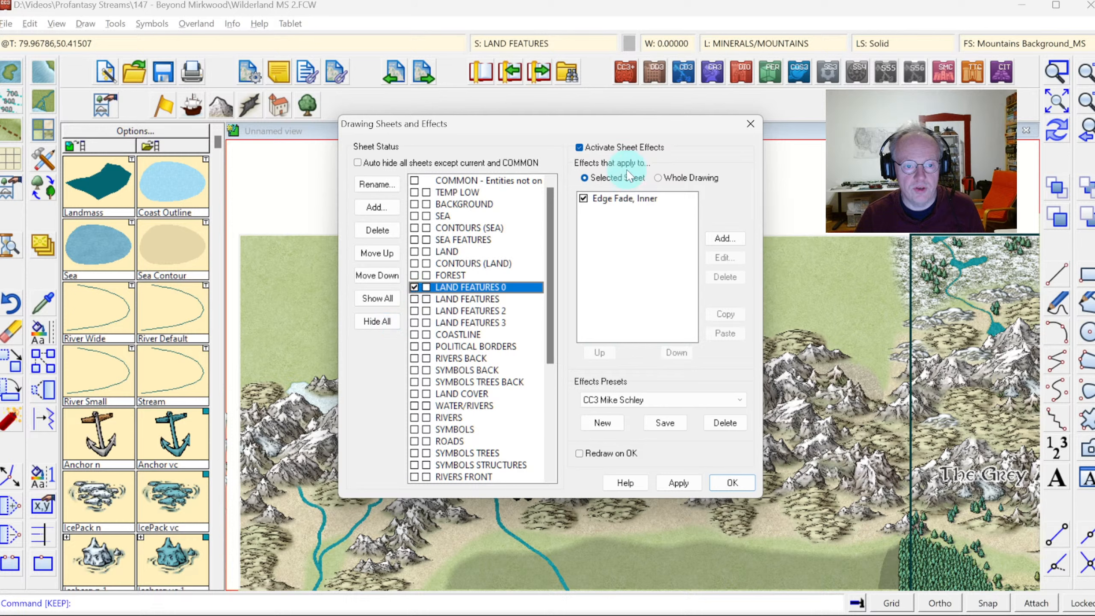
pyautogui.click(490, 299)
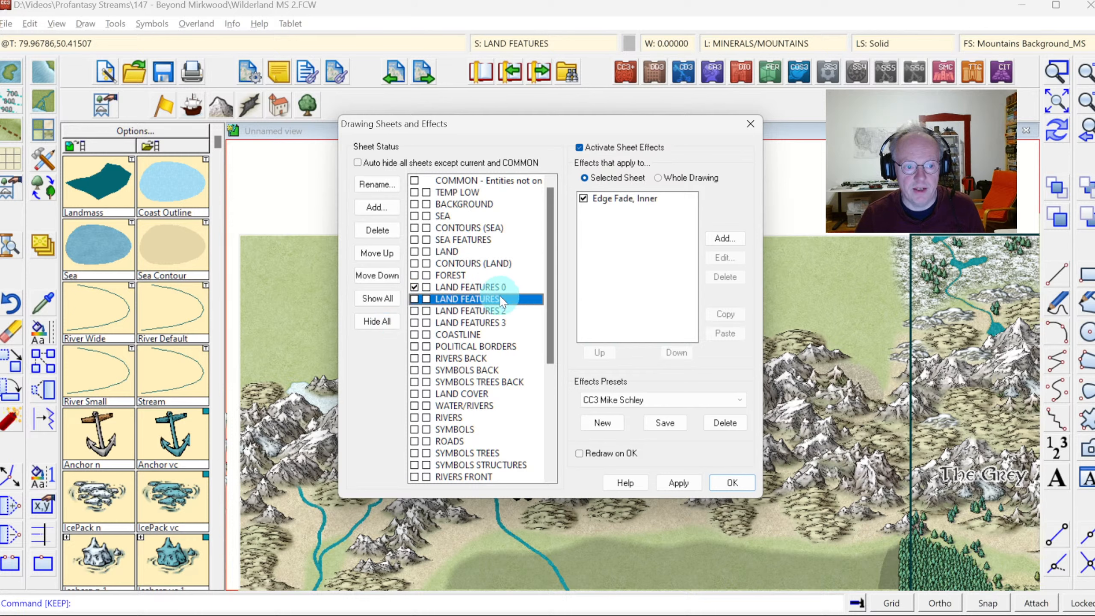
pyautogui.click(495, 284)
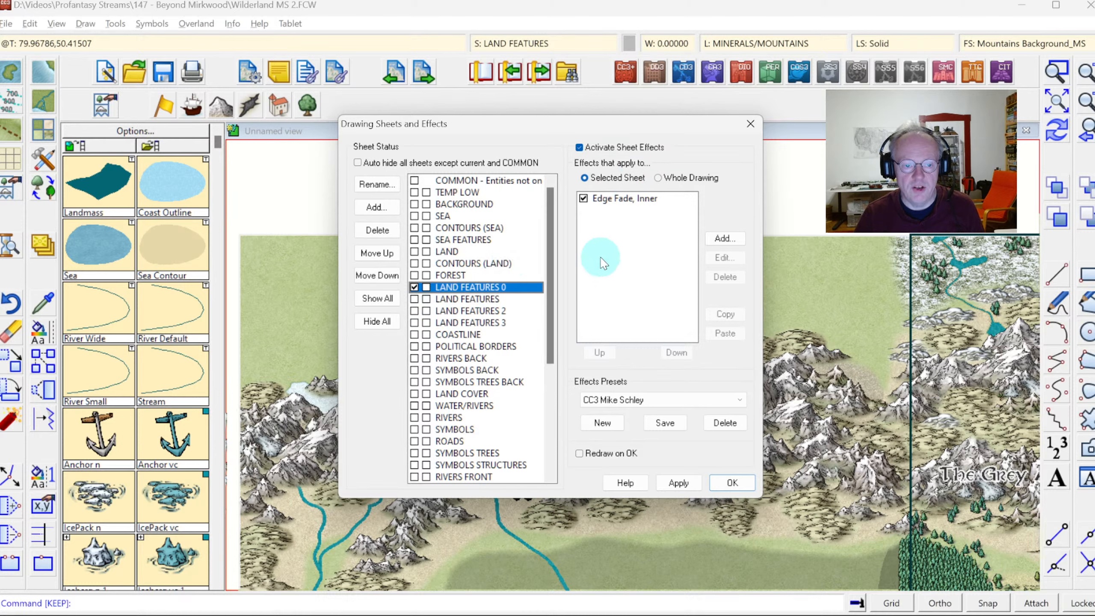
pyautogui.click(733, 482)
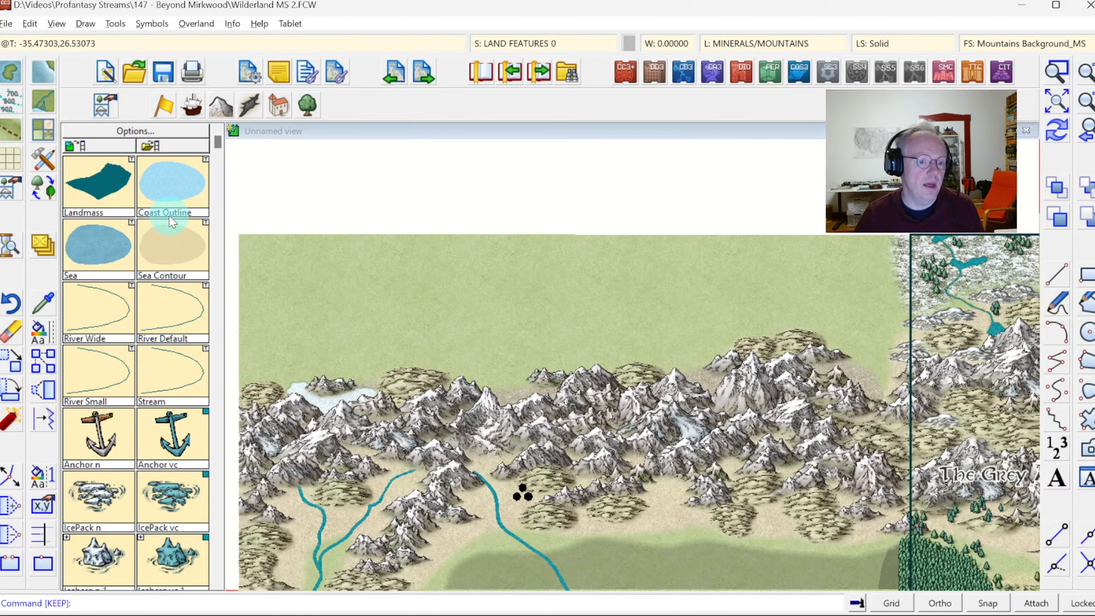
# Draw a Hills Back terrain band along the whole northern side of the mountain range, extending past the map's western edge, and redraw.
pyautogui.click(91, 194)
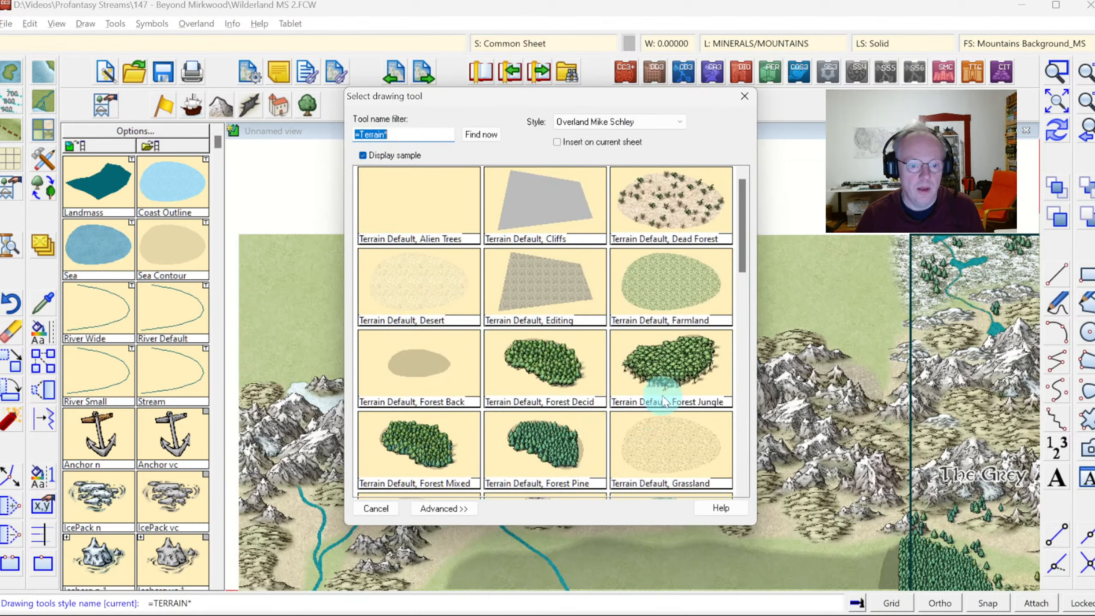
pyautogui.click(742, 318)
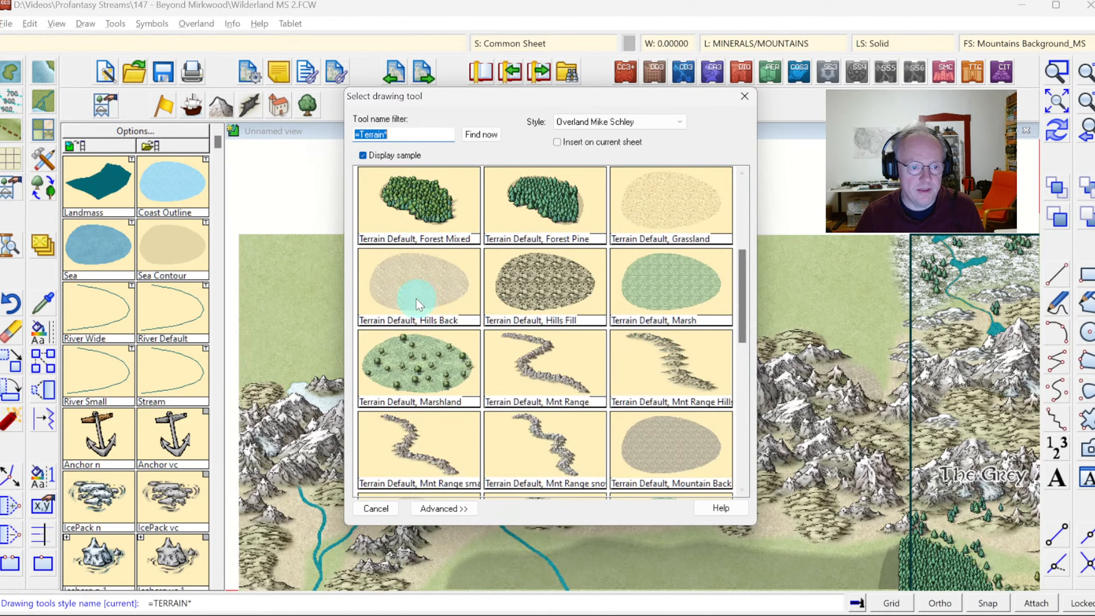
pyautogui.click(412, 297)
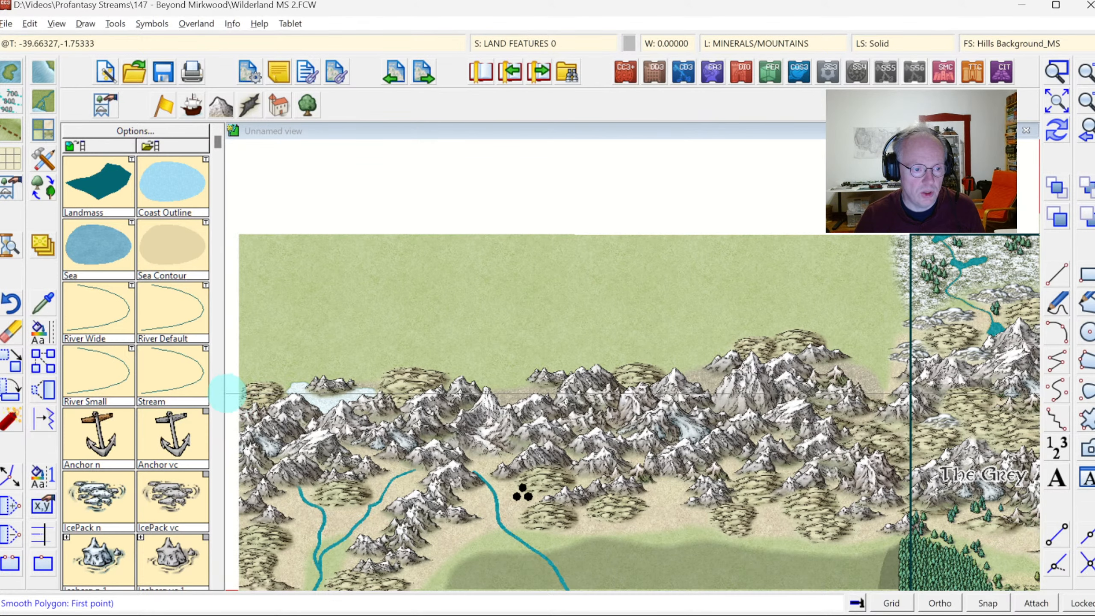
pyautogui.click(227, 394)
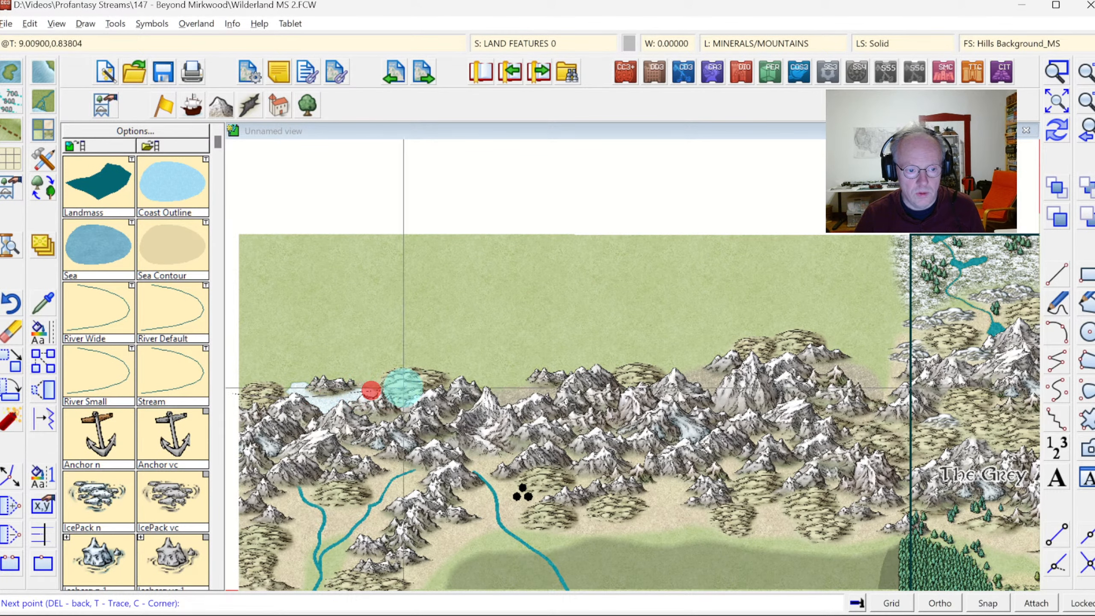
pyautogui.click(631, 390)
pyautogui.click(695, 396)
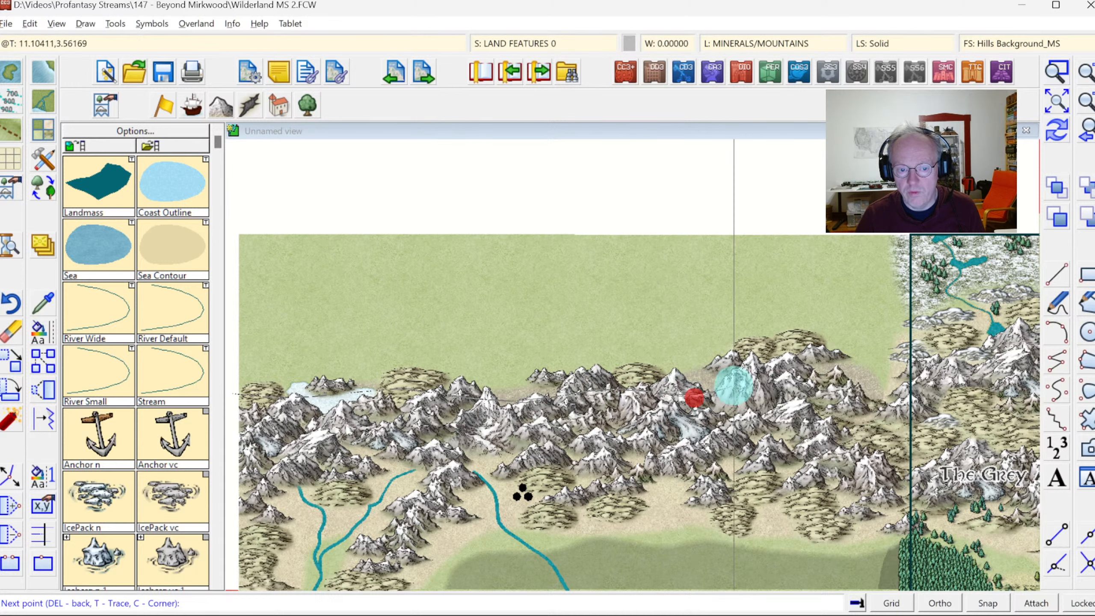
pyautogui.click(785, 373)
pyautogui.click(858, 386)
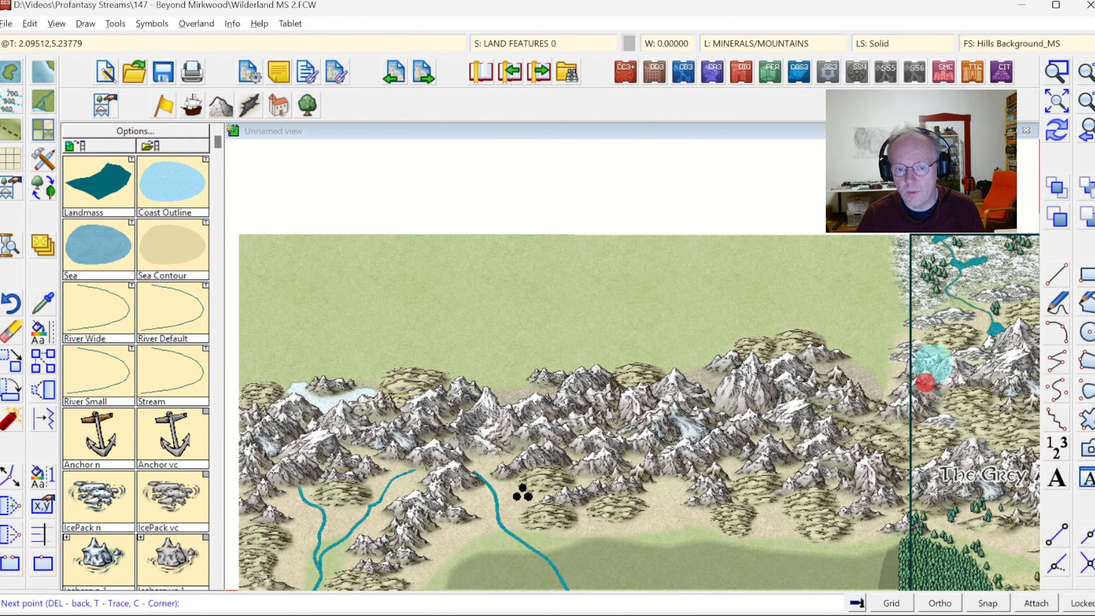
pyautogui.click(924, 314)
pyautogui.click(838, 293)
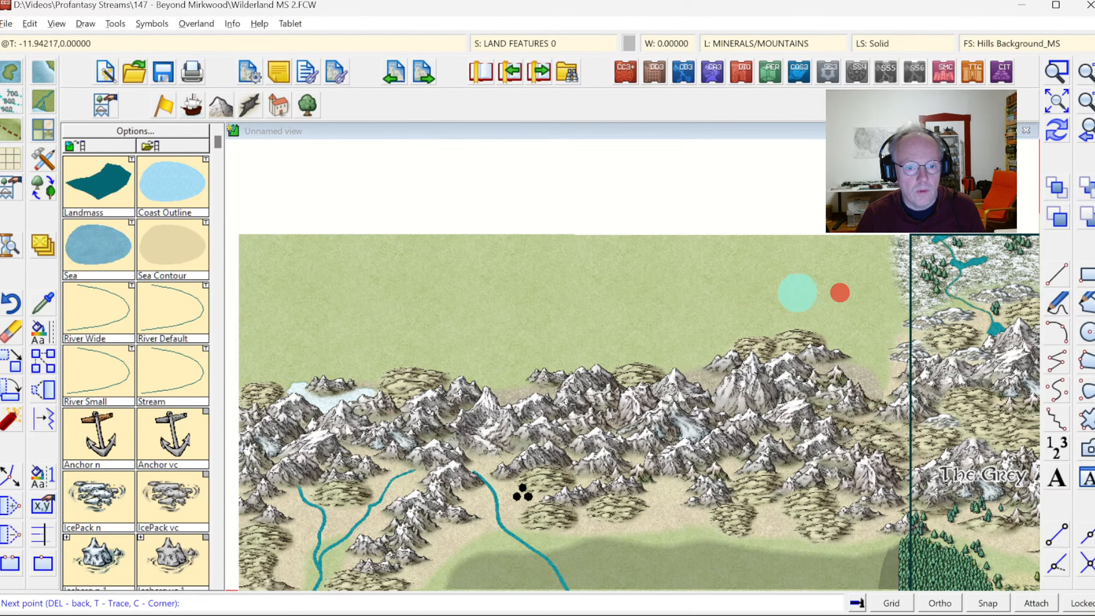
pyautogui.click(751, 302)
pyautogui.click(634, 319)
pyautogui.click(506, 313)
pyautogui.click(435, 318)
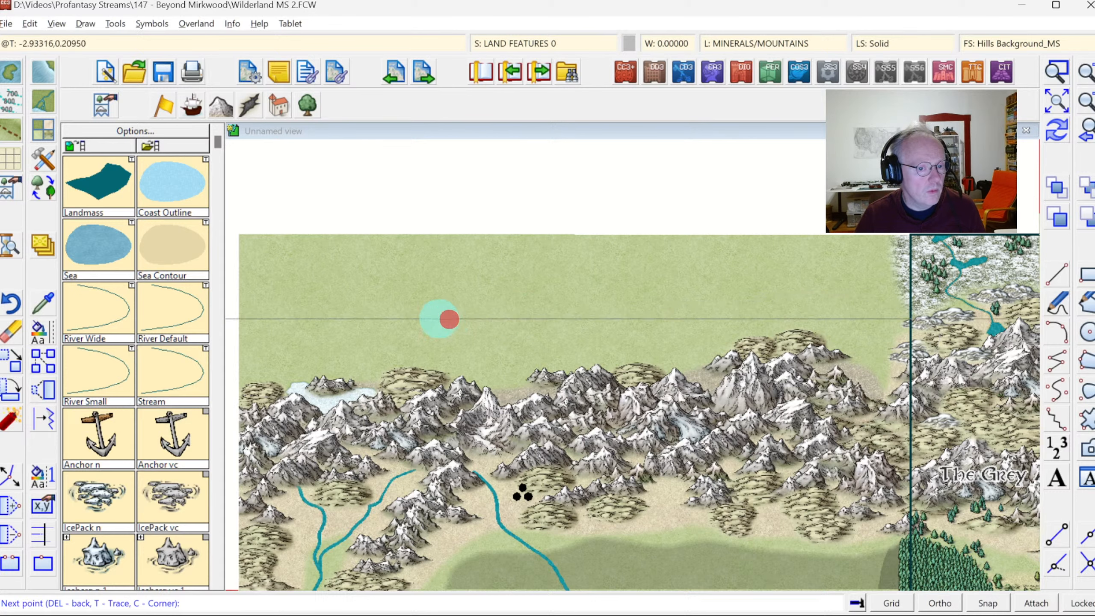
pyautogui.click(315, 308)
pyautogui.click(250, 306)
pyautogui.click(233, 305)
pyautogui.click(228, 318)
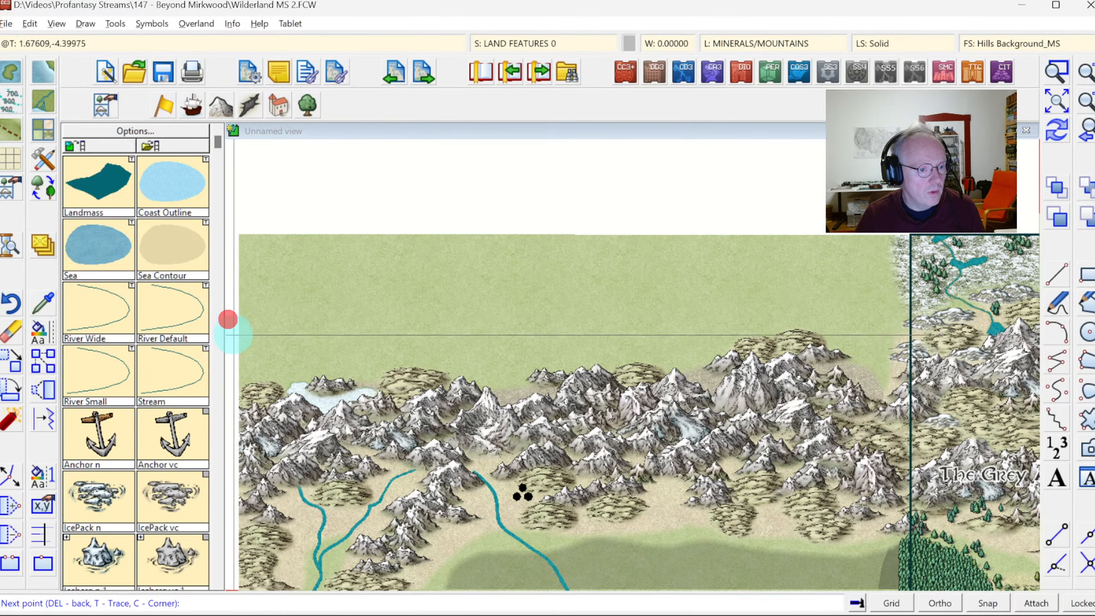
pyautogui.click(228, 368)
pyautogui.rightClick(228, 368)
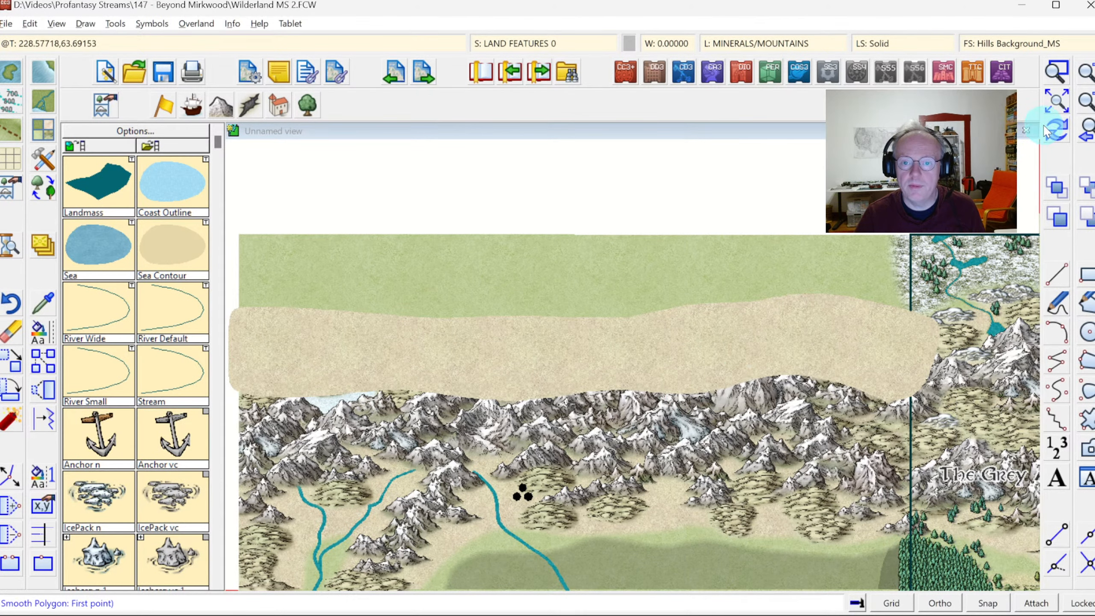
pyautogui.click(1056, 130)
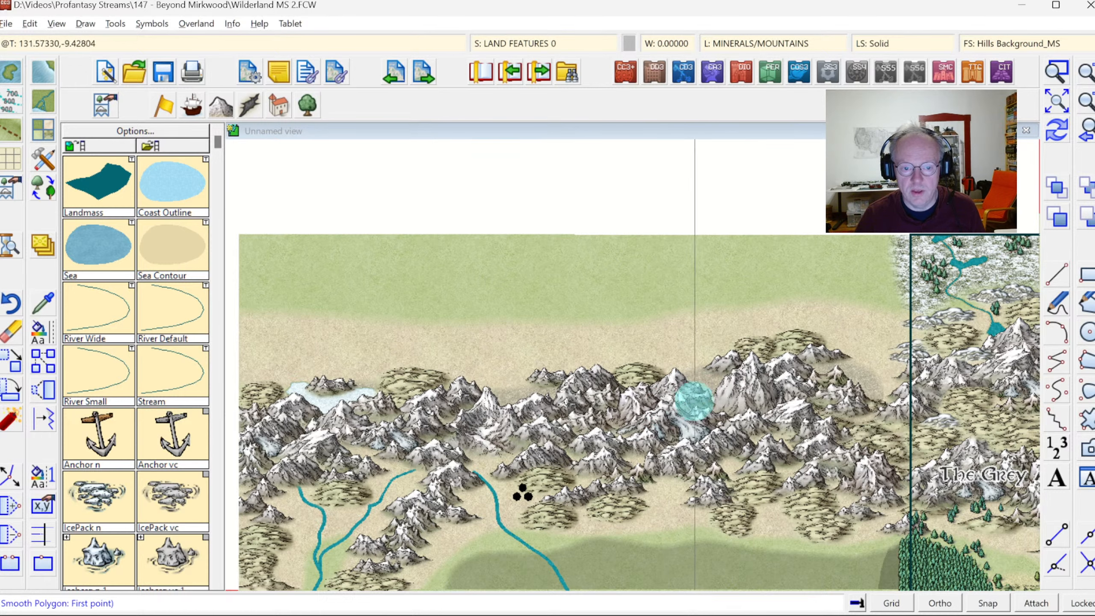
pyautogui.rightClick(766, 453)
# Check closely how the new hills background blends with the mountain background, and make LAND FEATURES the active sheet.
pyautogui.click(1060, 61)
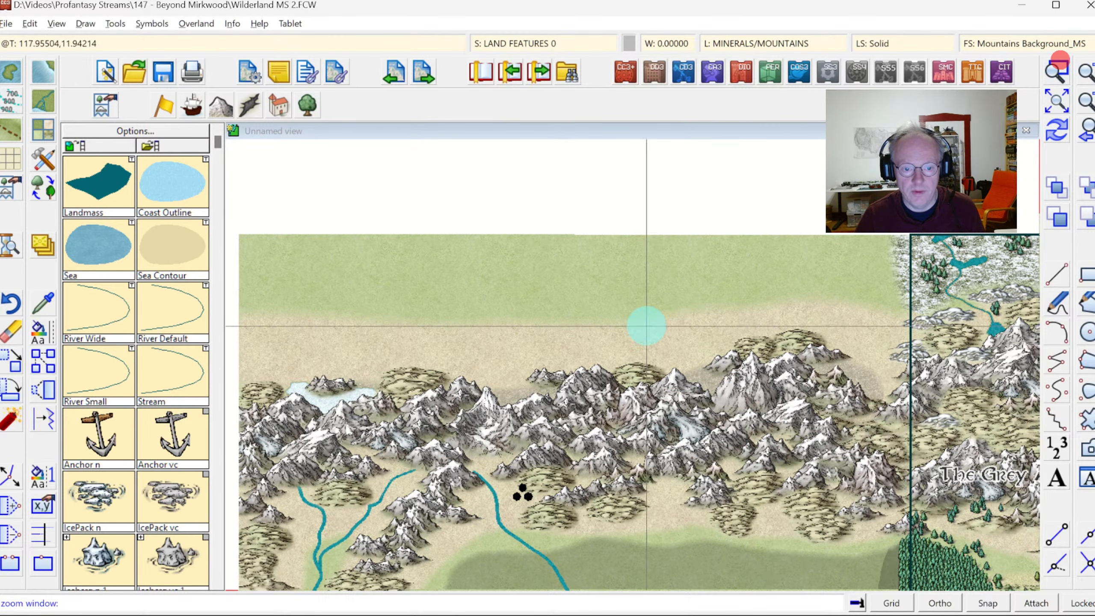
pyautogui.click(648, 340)
pyautogui.click(759, 413)
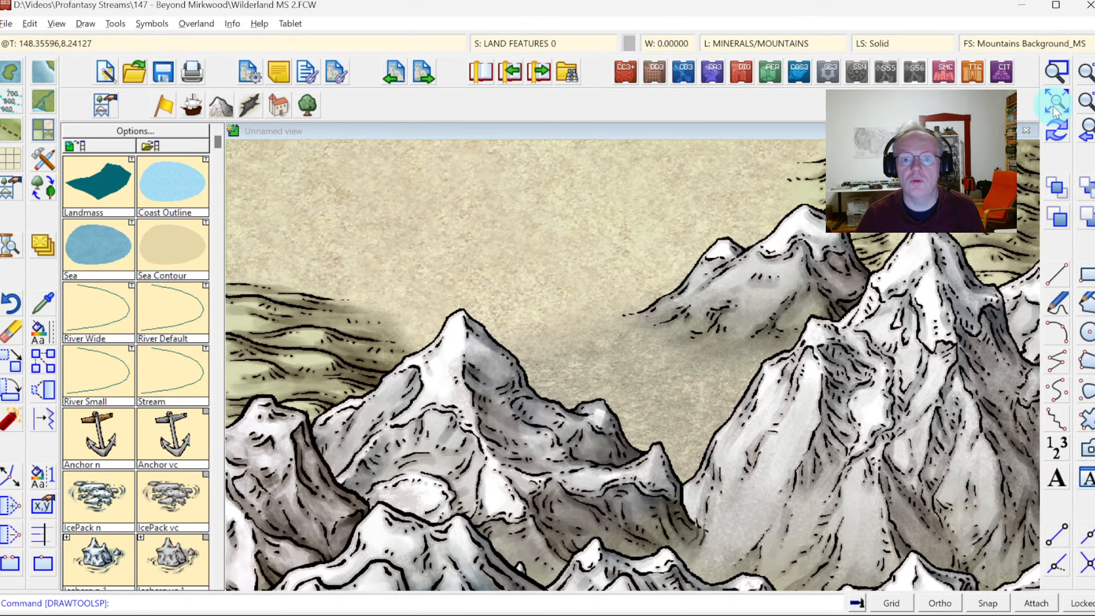
pyautogui.click(1093, 135)
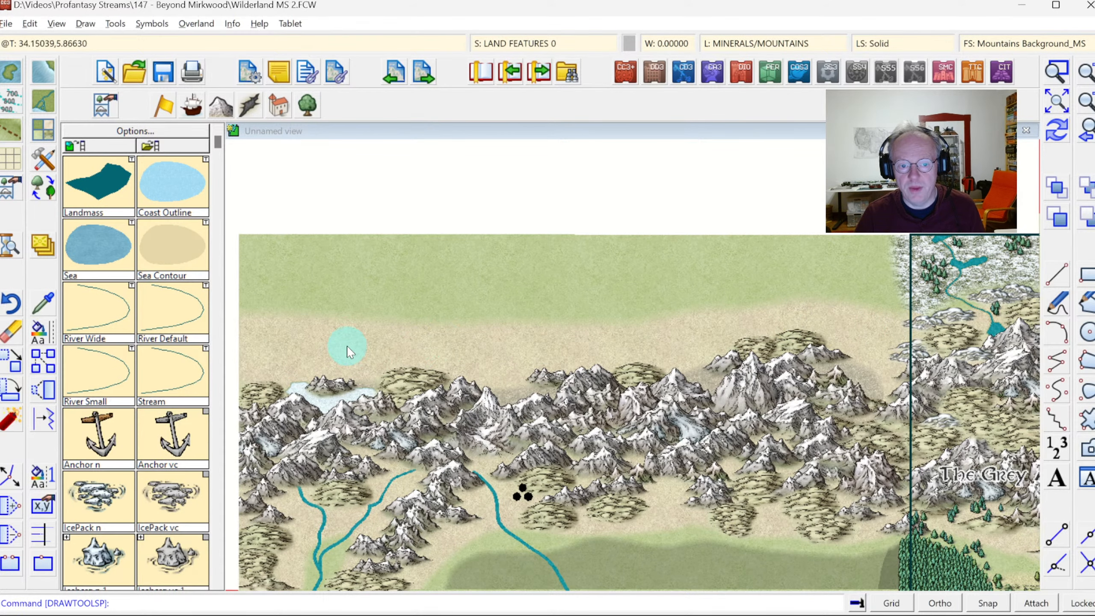
pyautogui.click(500, 38)
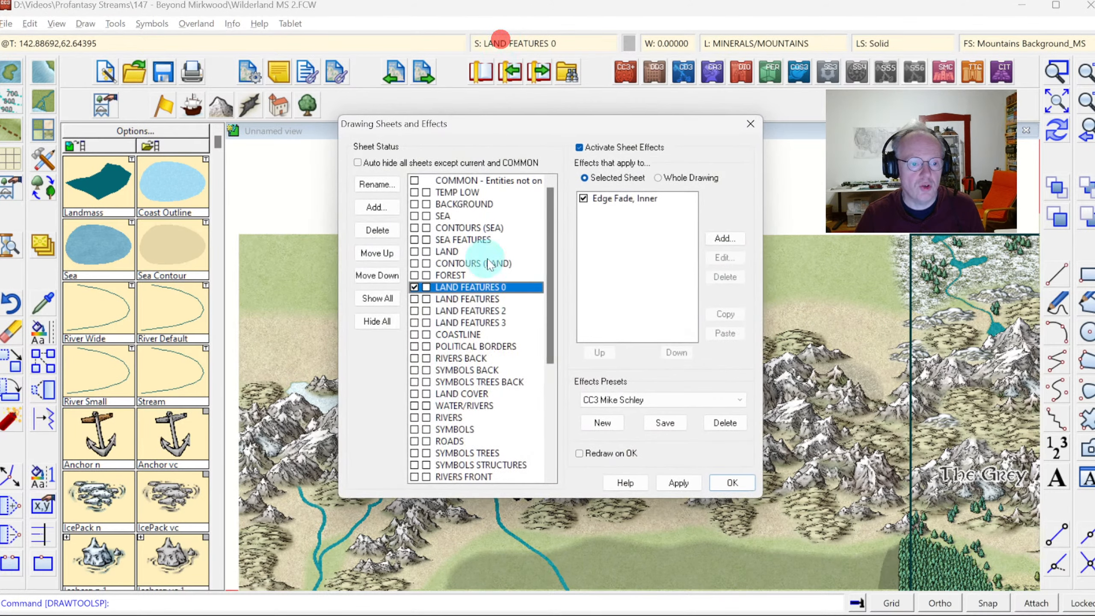
pyautogui.click(414, 299)
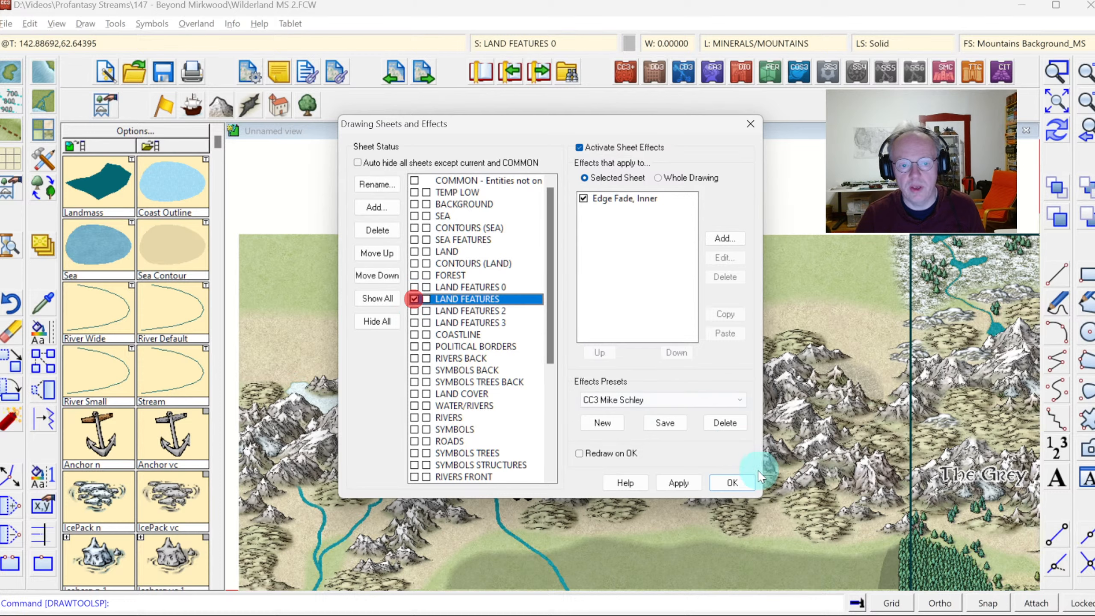
pyautogui.click(732, 482)
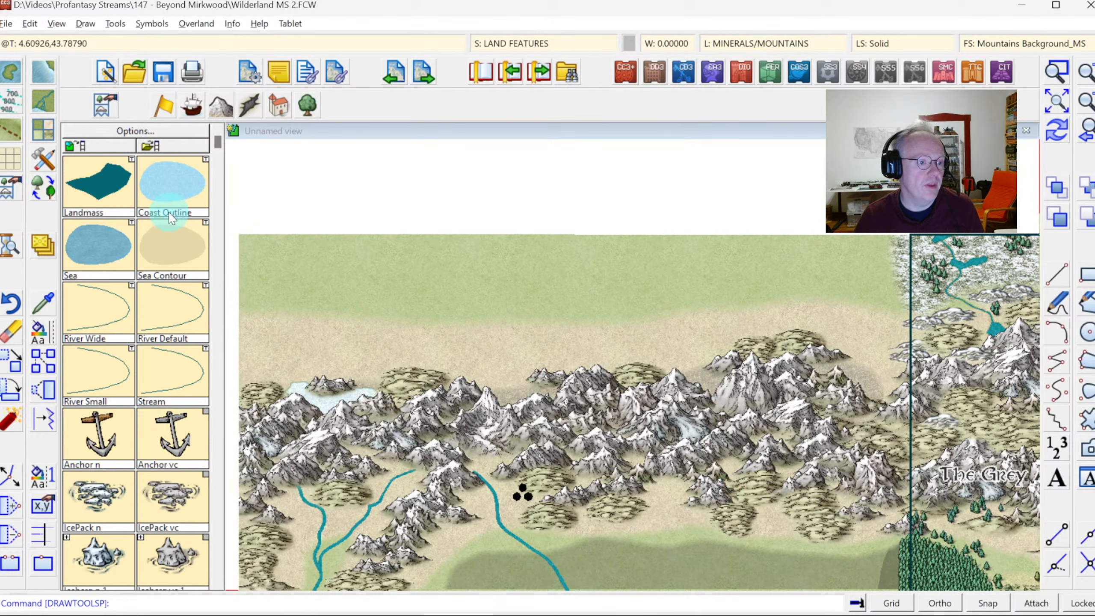
# Draw a Tundra terrain area with a wavy southern edge over the green land north of the hills band, up to the map's northern border, and redraw.
pyautogui.click(214, 275)
pyautogui.click(212, 220)
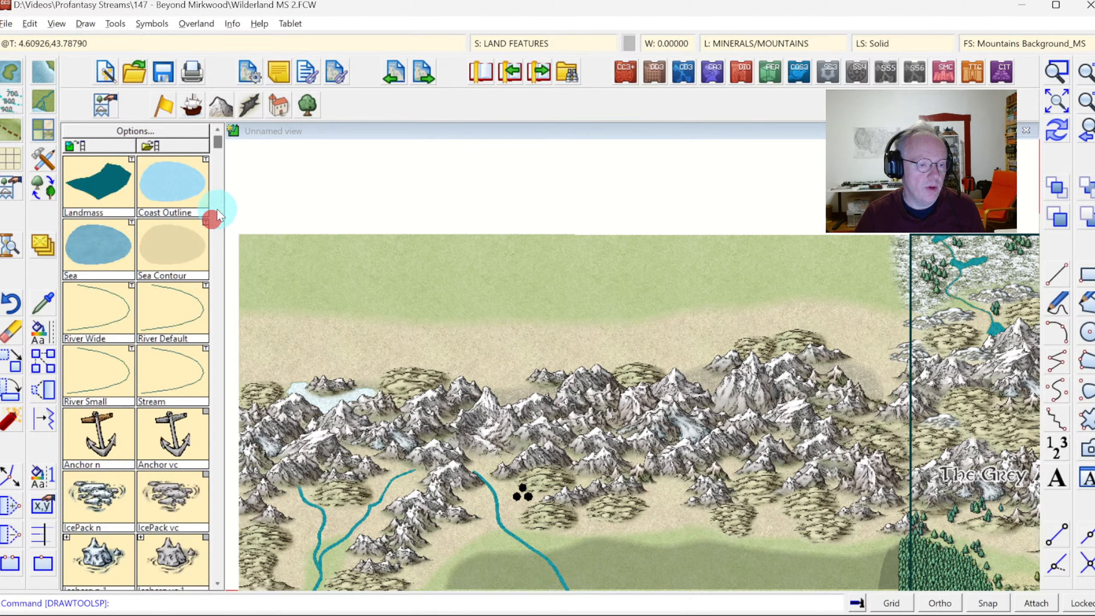
pyautogui.click(48, 134)
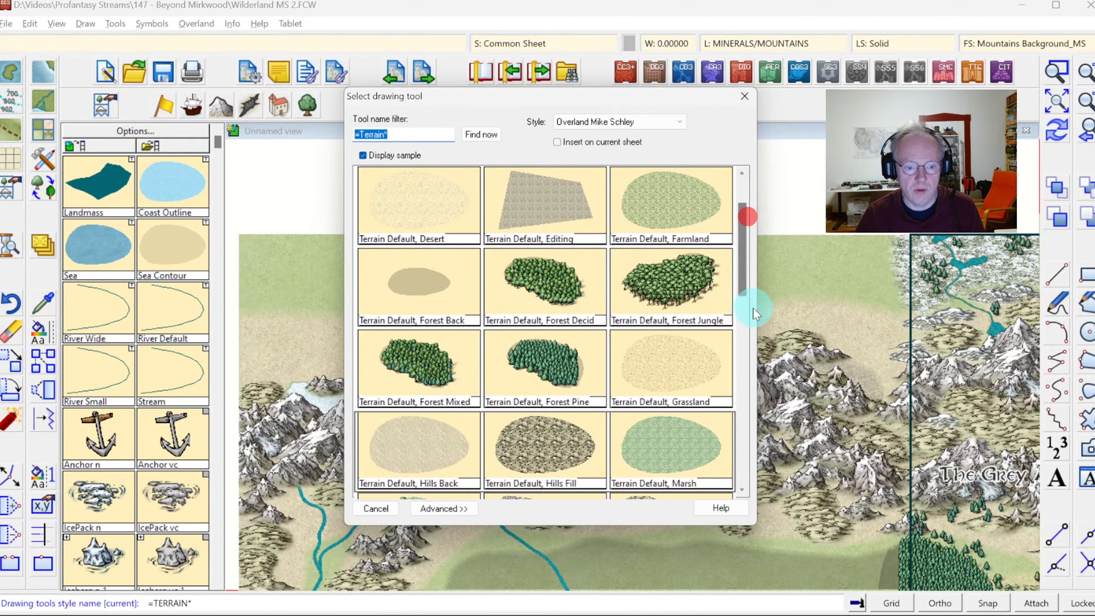
pyautogui.click(741, 341)
pyautogui.click(744, 389)
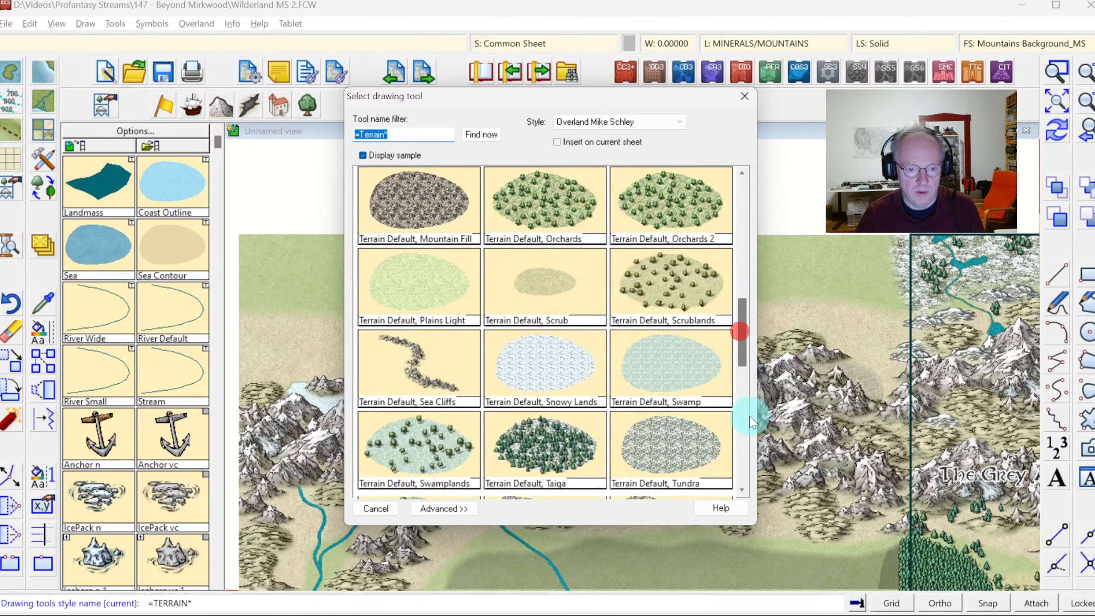
pyautogui.click(749, 429)
pyautogui.click(675, 367)
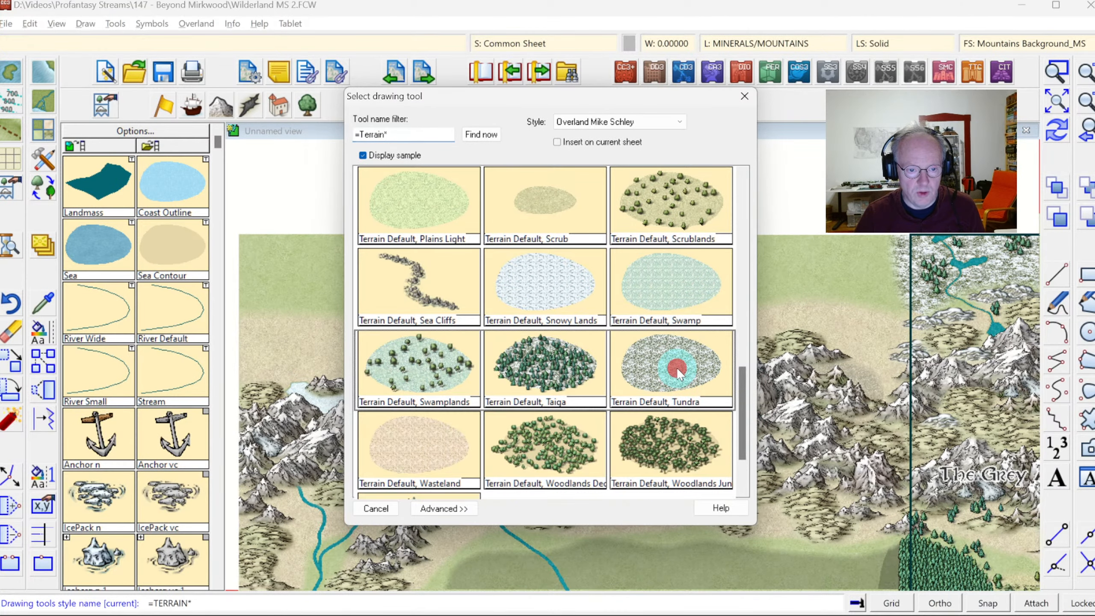
pyautogui.click(910, 306)
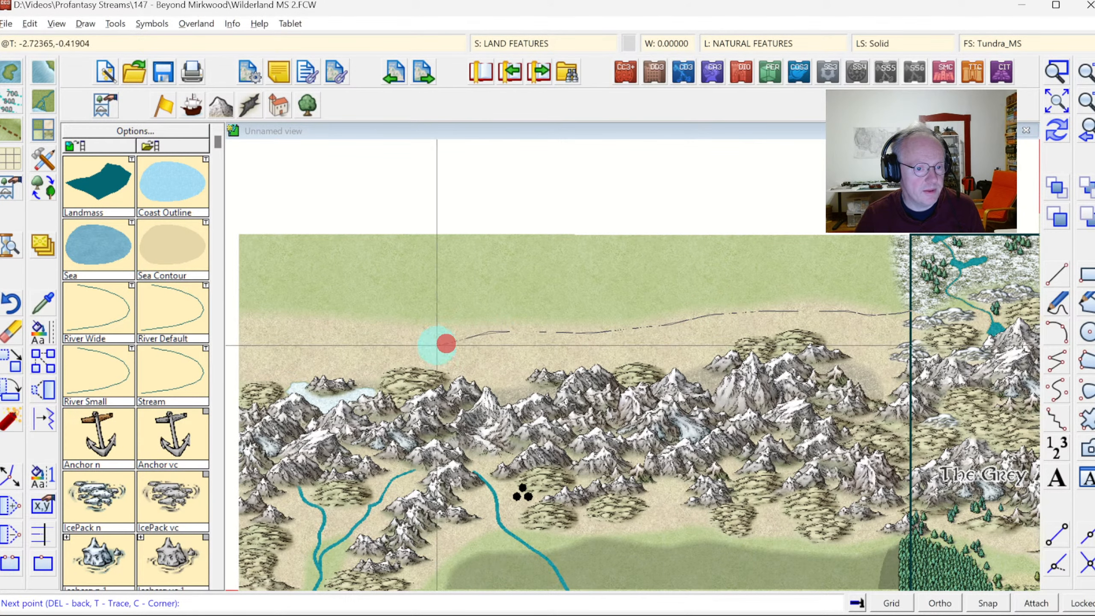
pyautogui.click(359, 323)
pyautogui.click(324, 336)
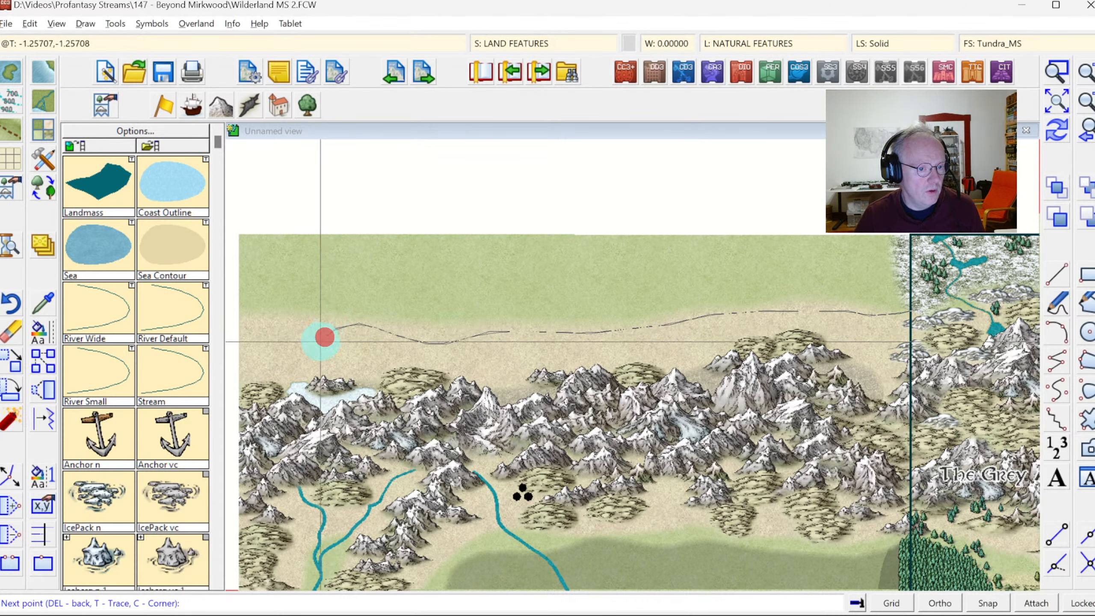
pyautogui.click(290, 332)
pyautogui.click(271, 324)
pyautogui.click(229, 318)
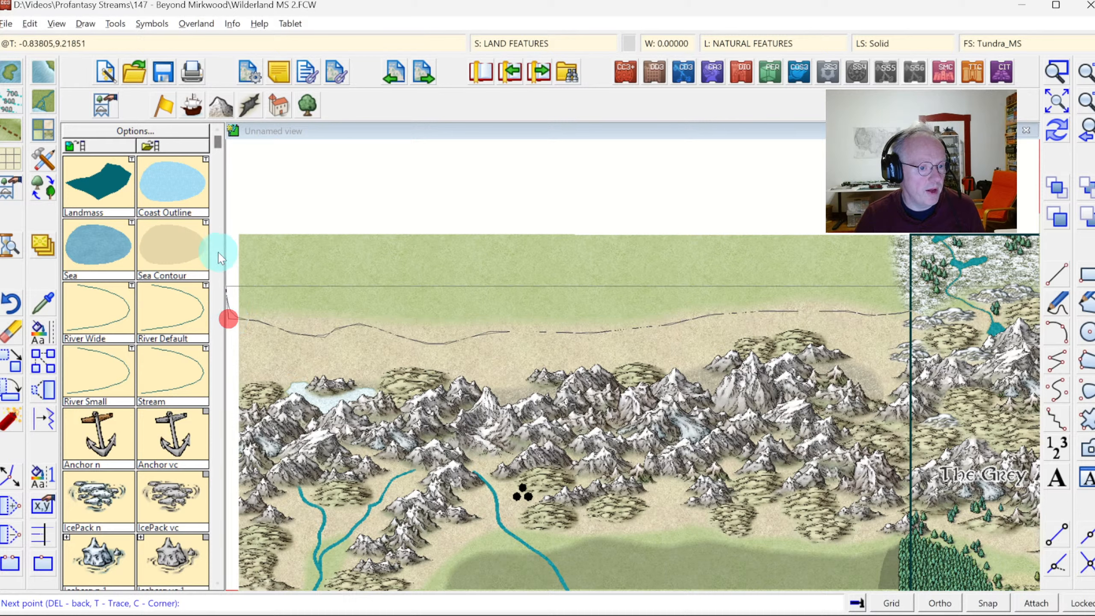
pyautogui.click(233, 218)
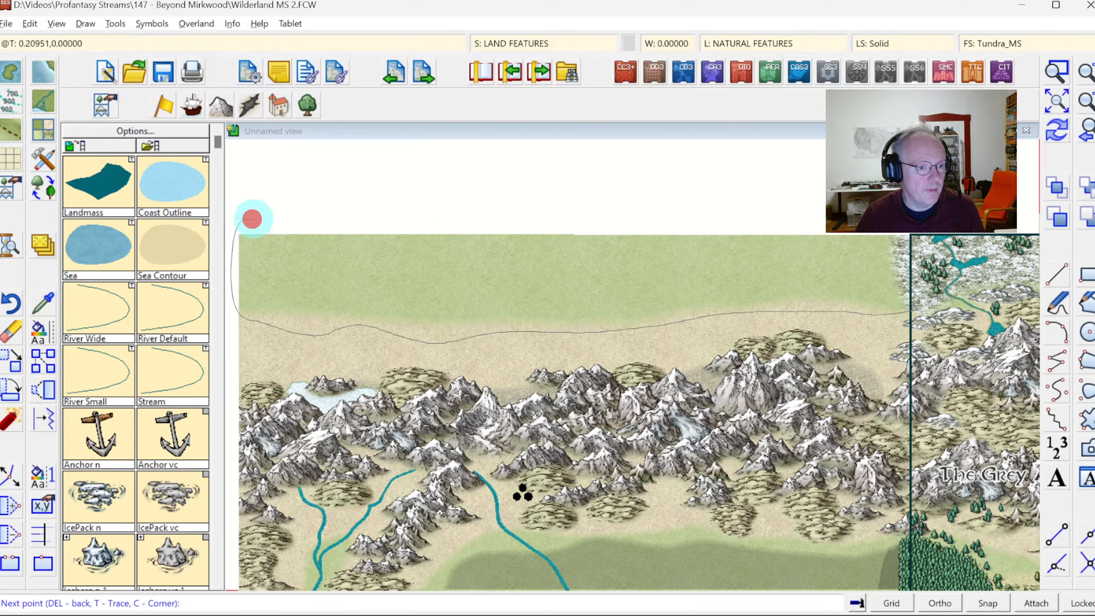
pyautogui.click(692, 218)
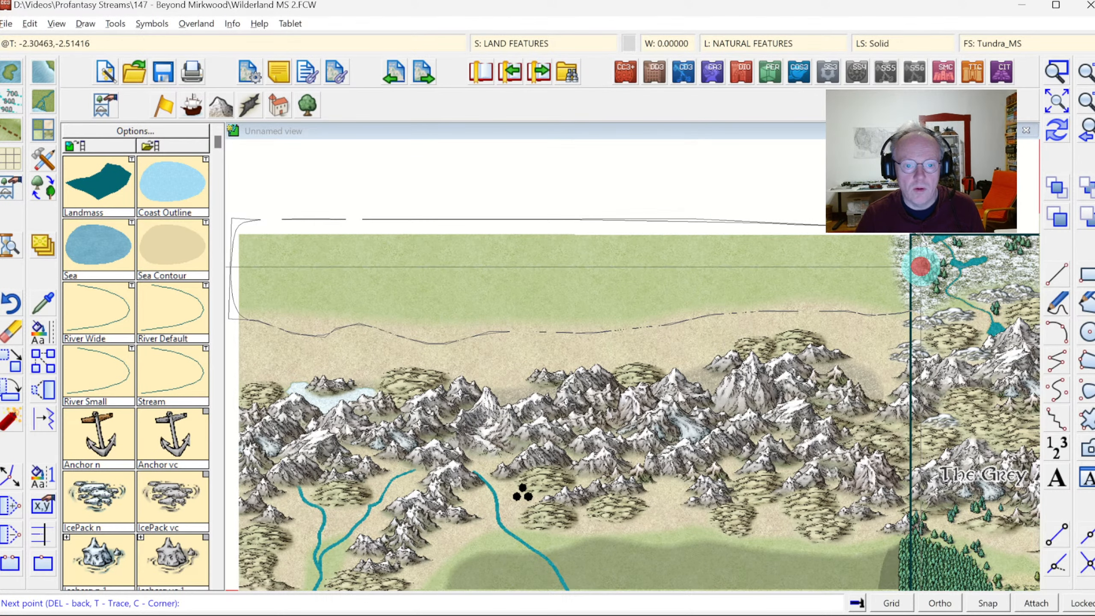
pyautogui.click(921, 265)
pyautogui.rightClick(921, 266)
pyautogui.click(1059, 131)
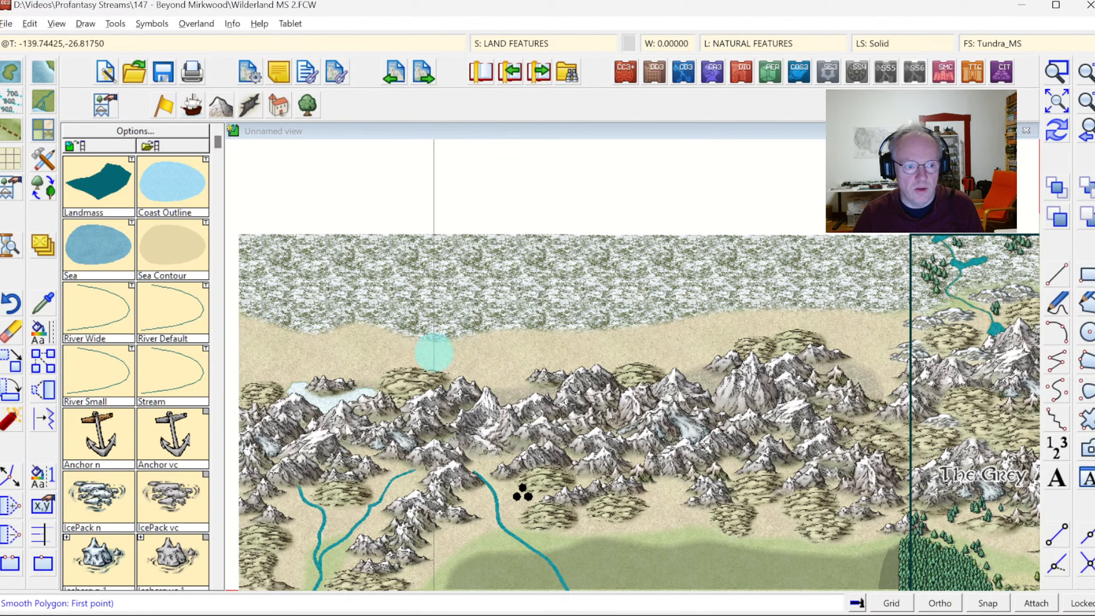
pyautogui.rightClick(500, 342)
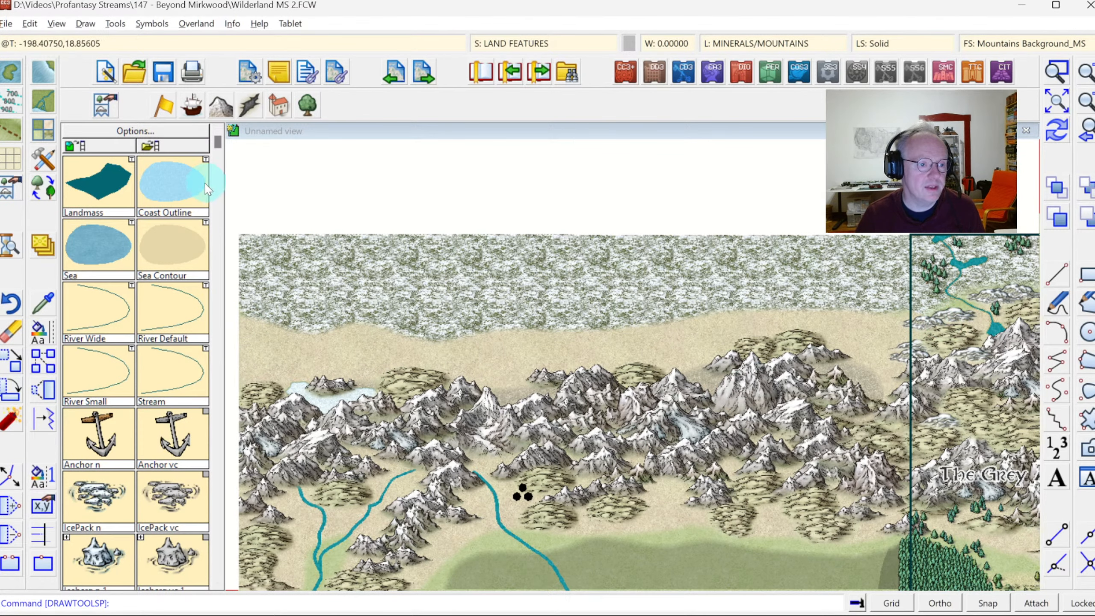
# Scatter Hill Snowy 1 symbols in small clusters along the northern side of the mountain range, from the western edge to the eastern border line.
pyautogui.click(219, 103)
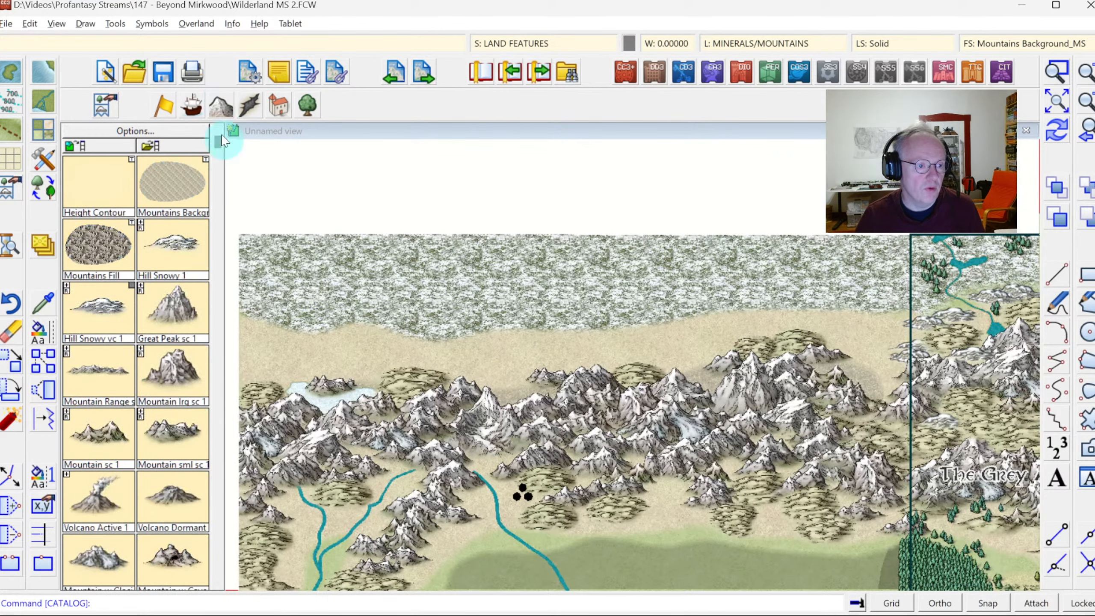
pyautogui.click(178, 244)
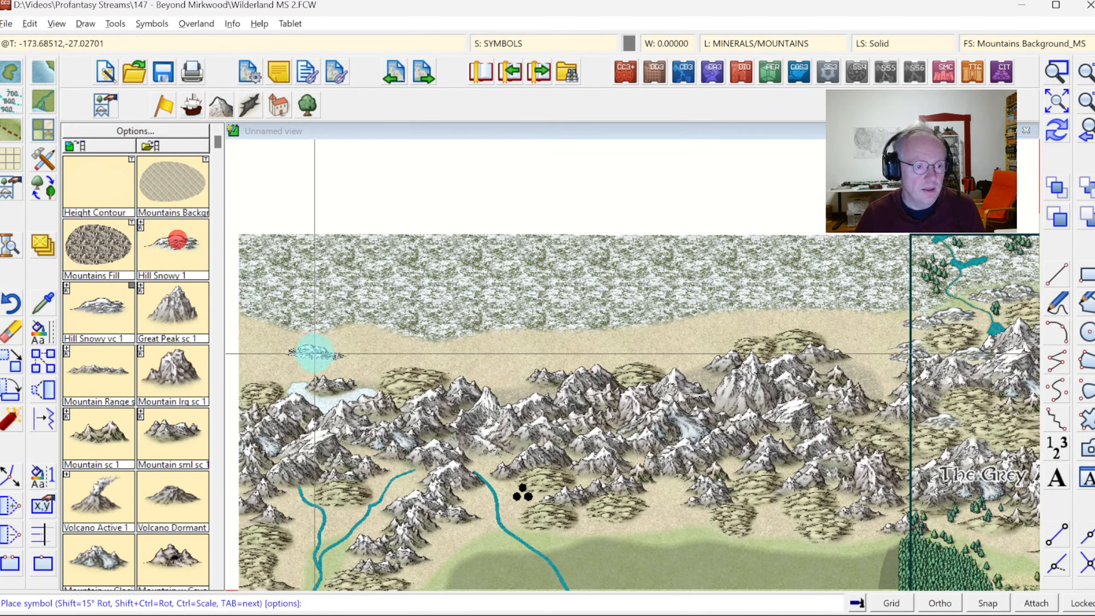
pyautogui.click(256, 321)
pyautogui.click(300, 340)
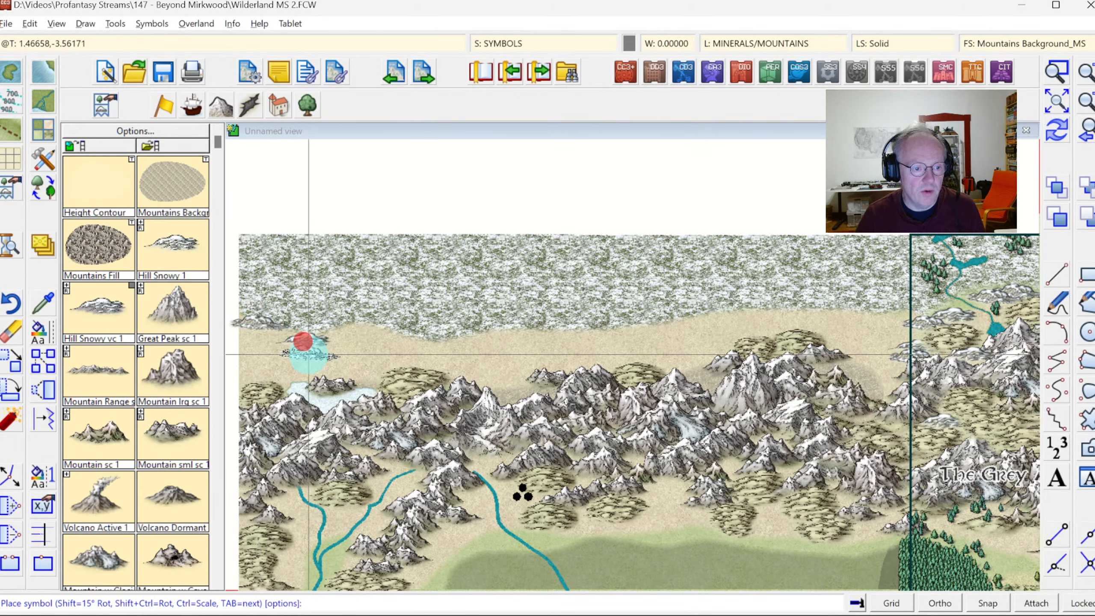
pyautogui.click(321, 352)
pyautogui.click(323, 368)
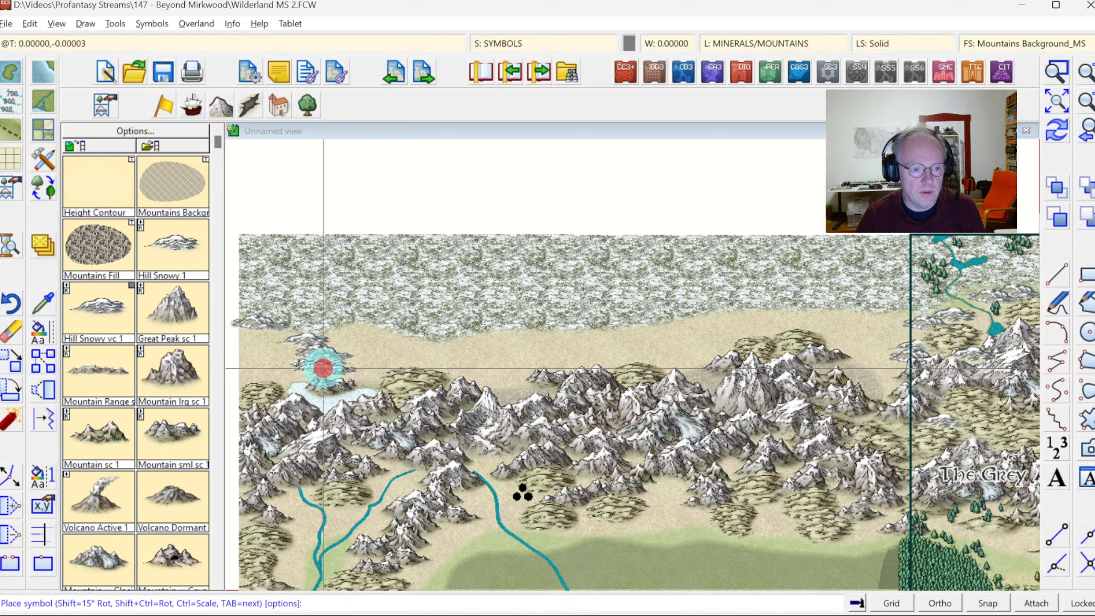
pyautogui.click(440, 349)
pyautogui.click(602, 335)
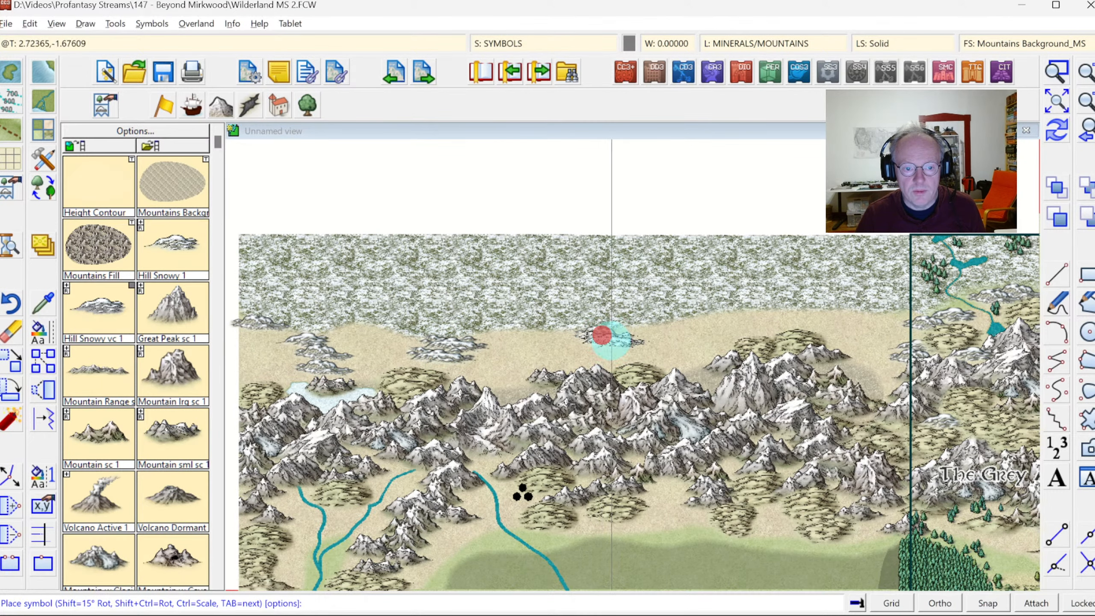
pyautogui.click(624, 346)
pyautogui.click(577, 309)
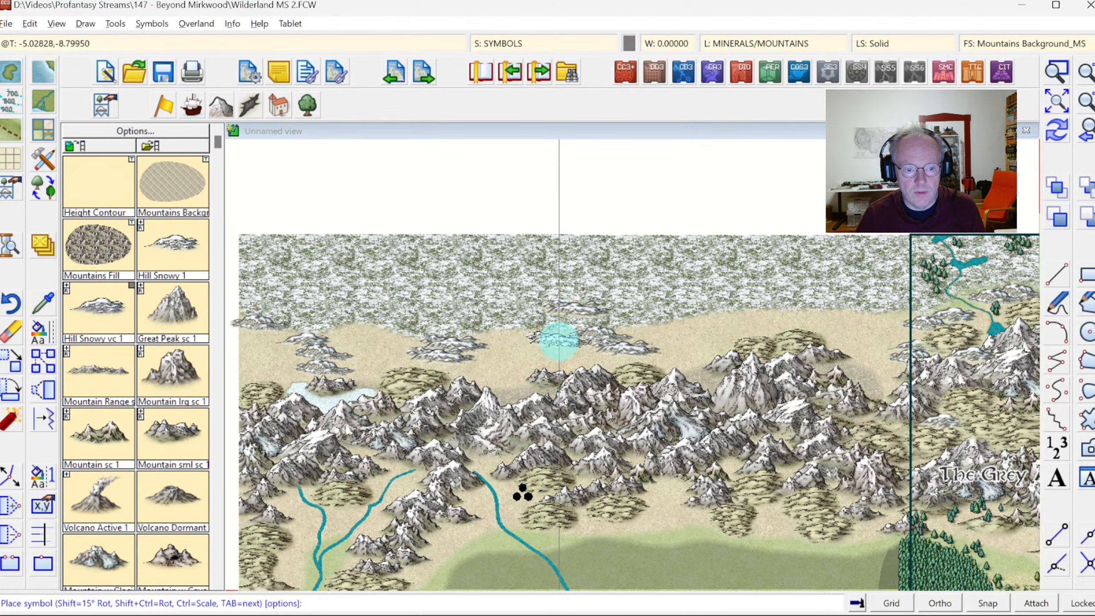
pyautogui.click(558, 340)
pyautogui.click(712, 316)
pyautogui.click(735, 329)
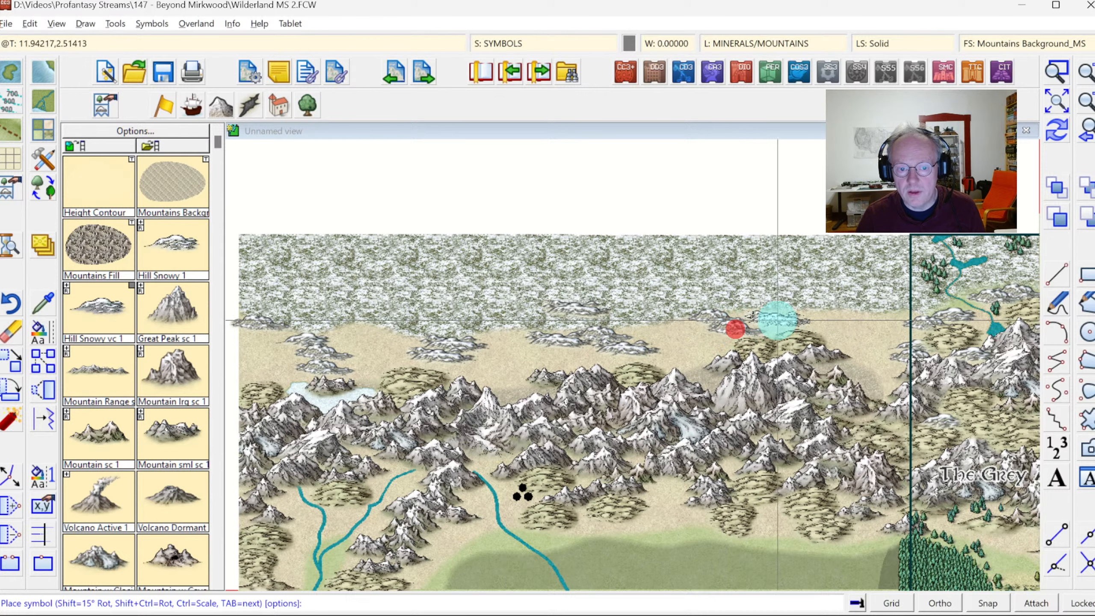
pyautogui.click(789, 313)
pyautogui.click(807, 325)
pyautogui.click(733, 340)
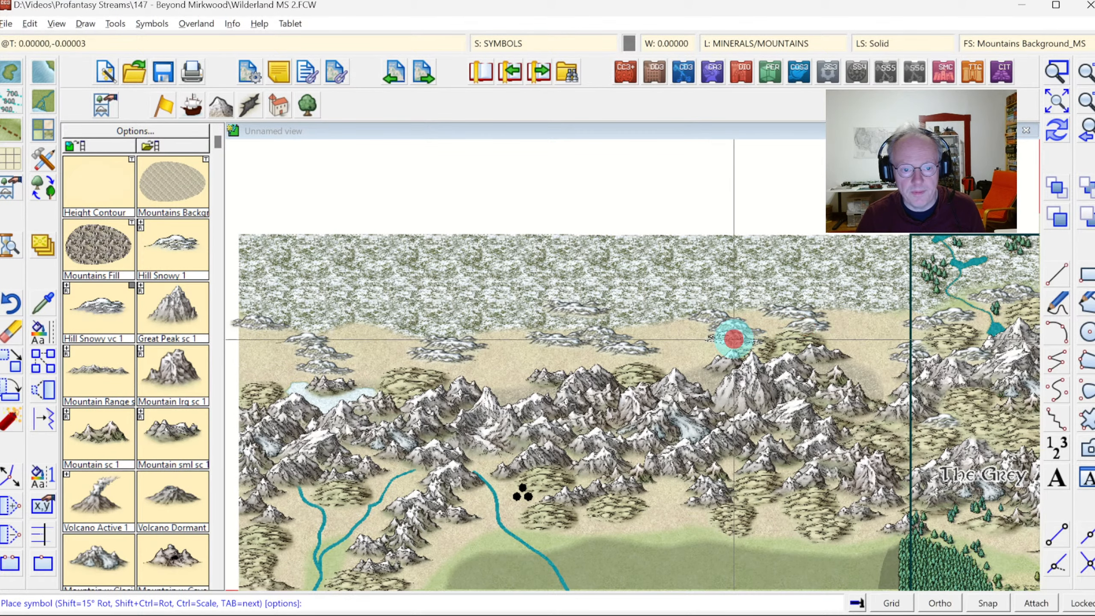
pyautogui.click(896, 326)
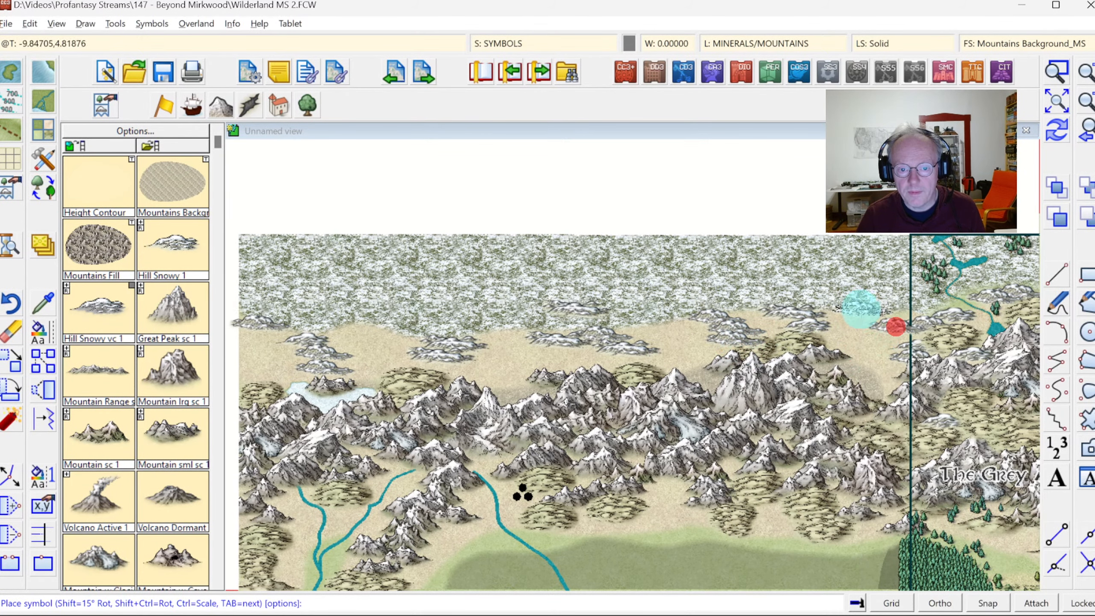
pyautogui.click(861, 309)
pyautogui.click(874, 382)
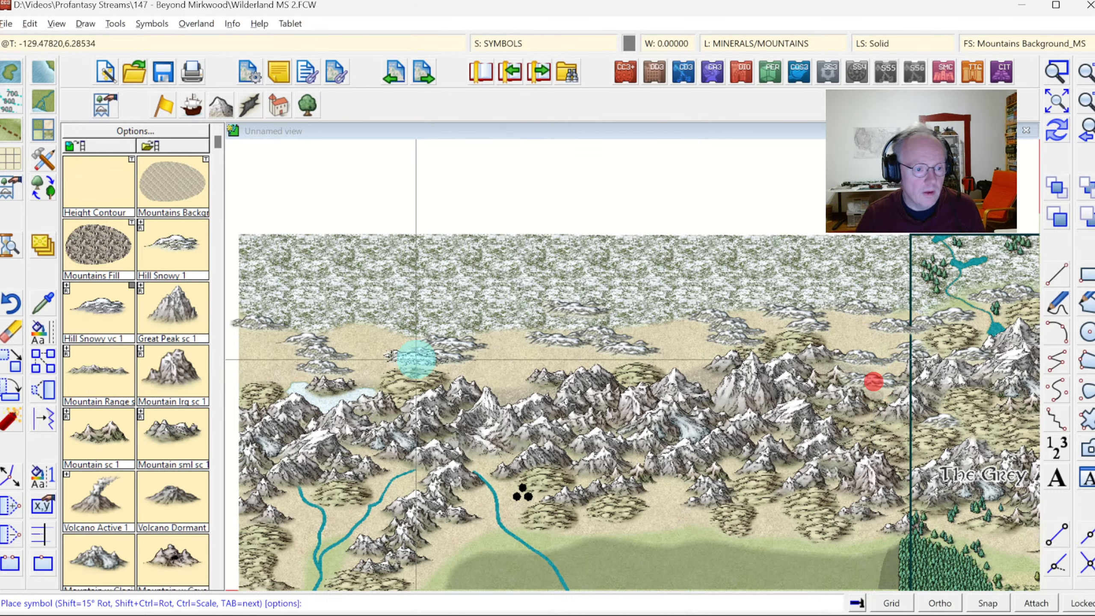
pyautogui.click(283, 368)
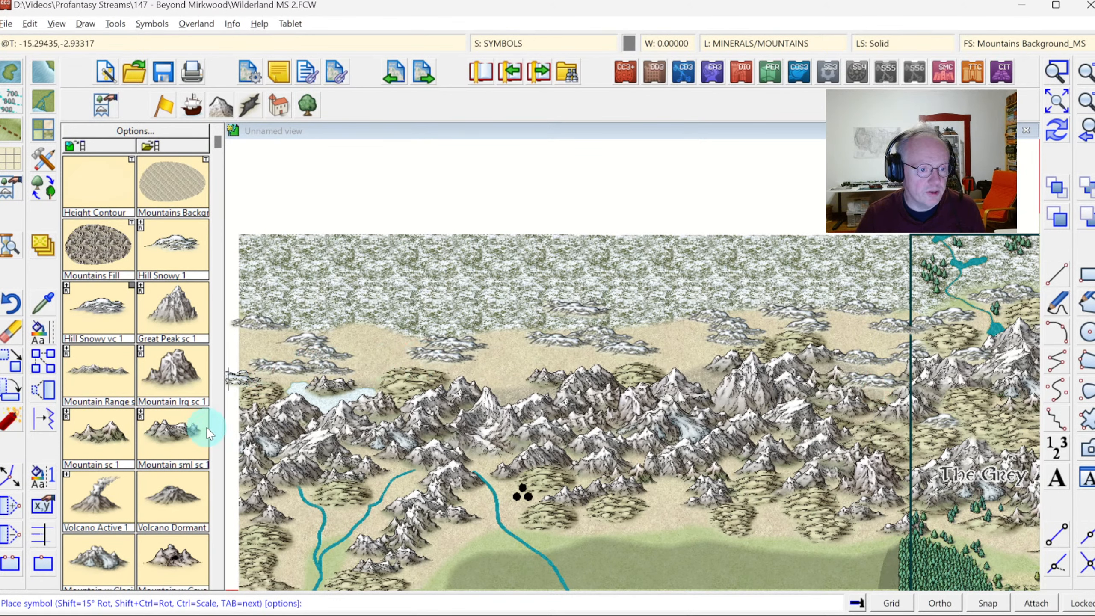
# Place four Hills 1 symbols among the snowy hills north of the range, spaced from west to east.
pyautogui.click(222, 433)
pyautogui.click(222, 433)
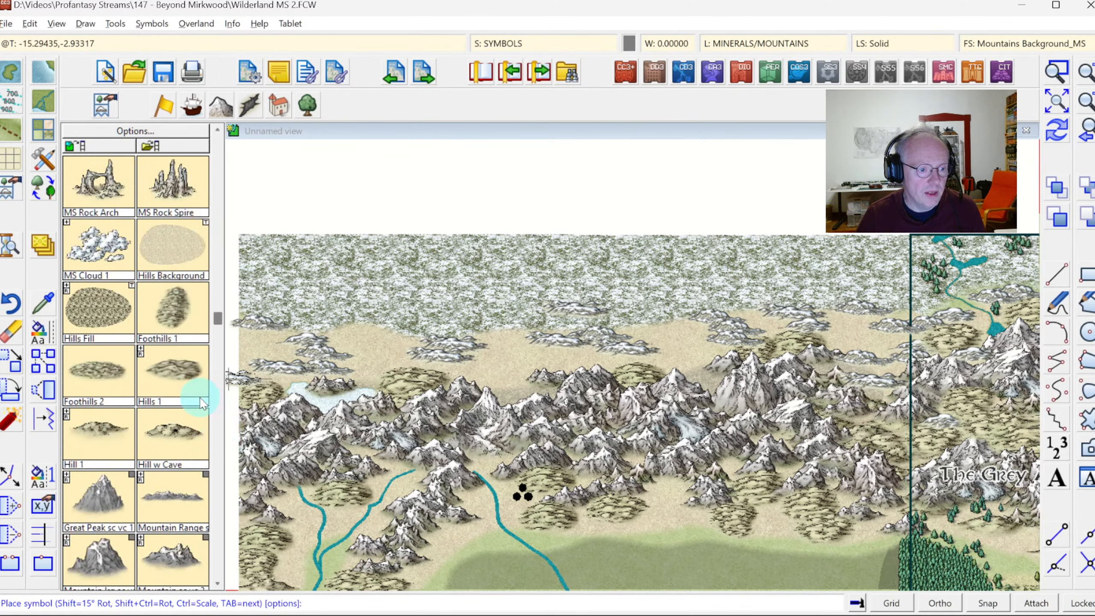
pyautogui.click(183, 375)
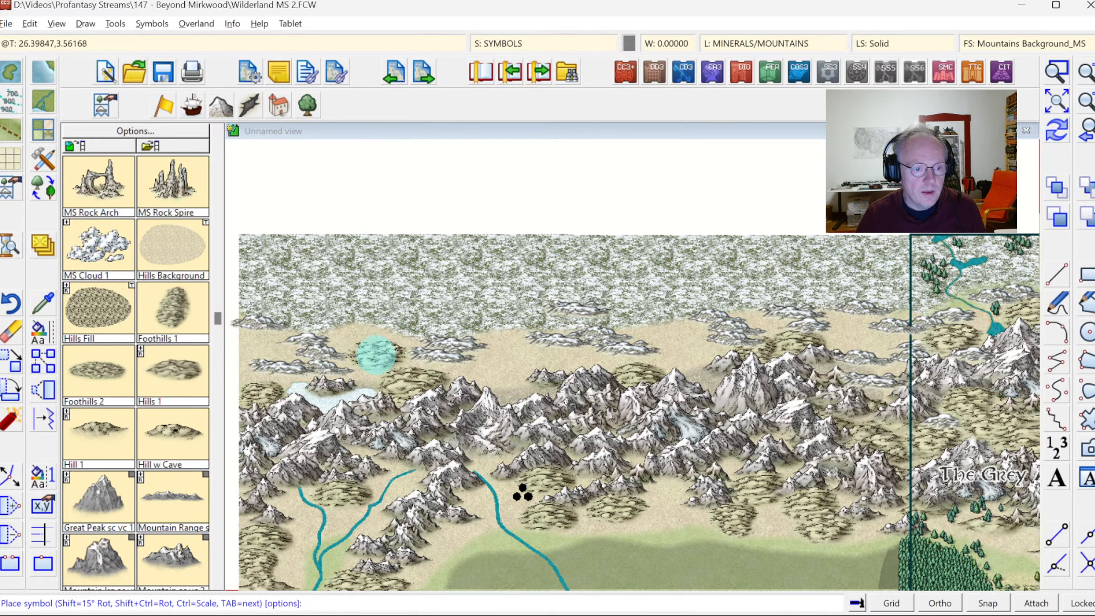
pyautogui.click(377, 355)
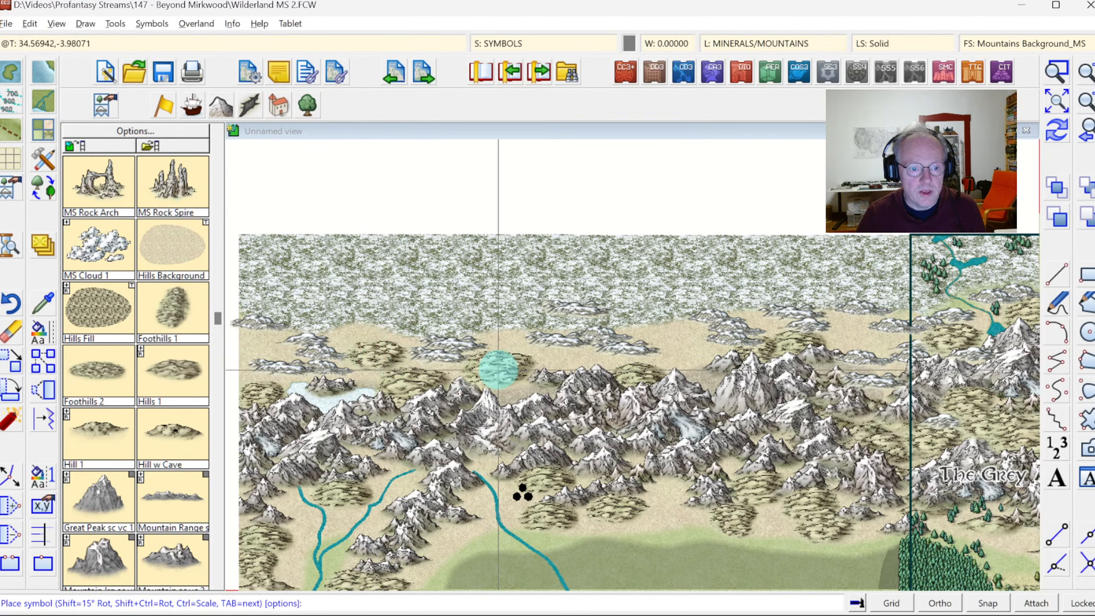
pyautogui.click(499, 369)
pyautogui.click(677, 326)
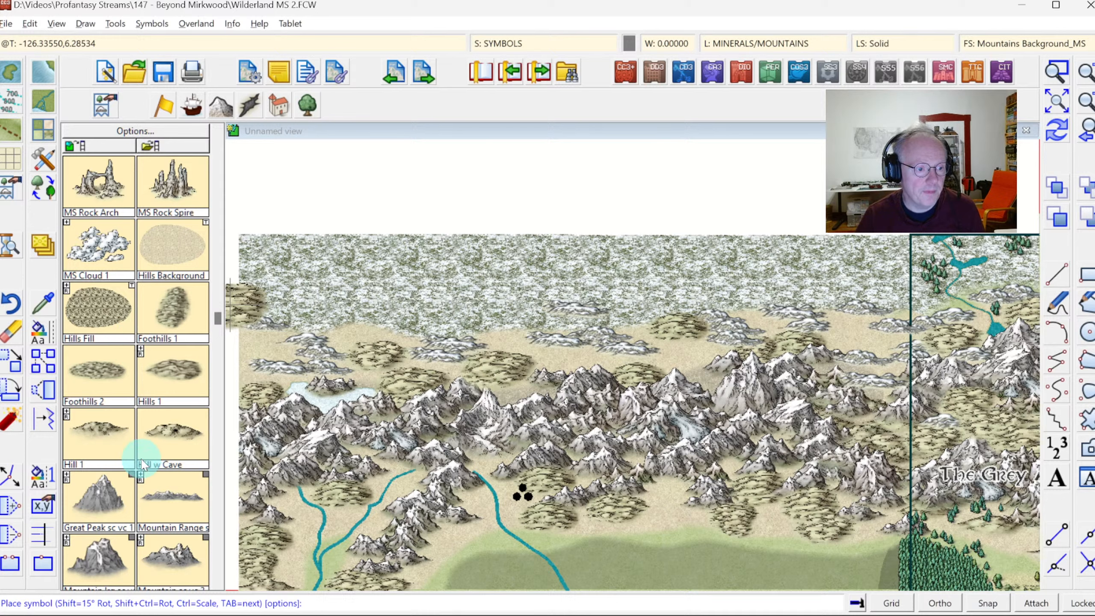
pyautogui.click(877, 337)
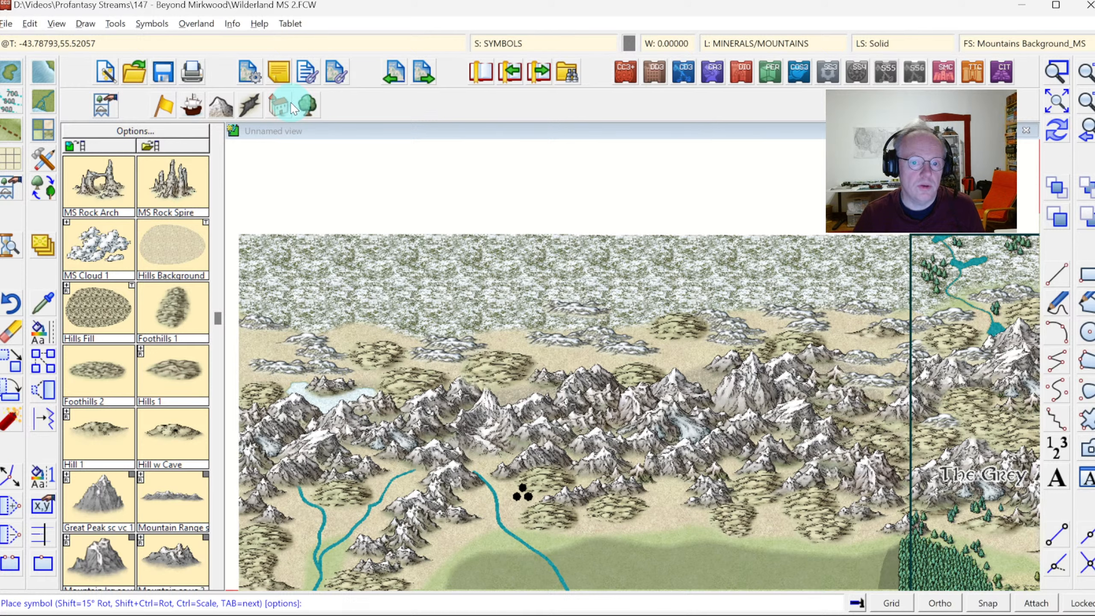
# Sort the symbols in the map for the whole mountain range and the hills north of it.
pyautogui.click(151, 24)
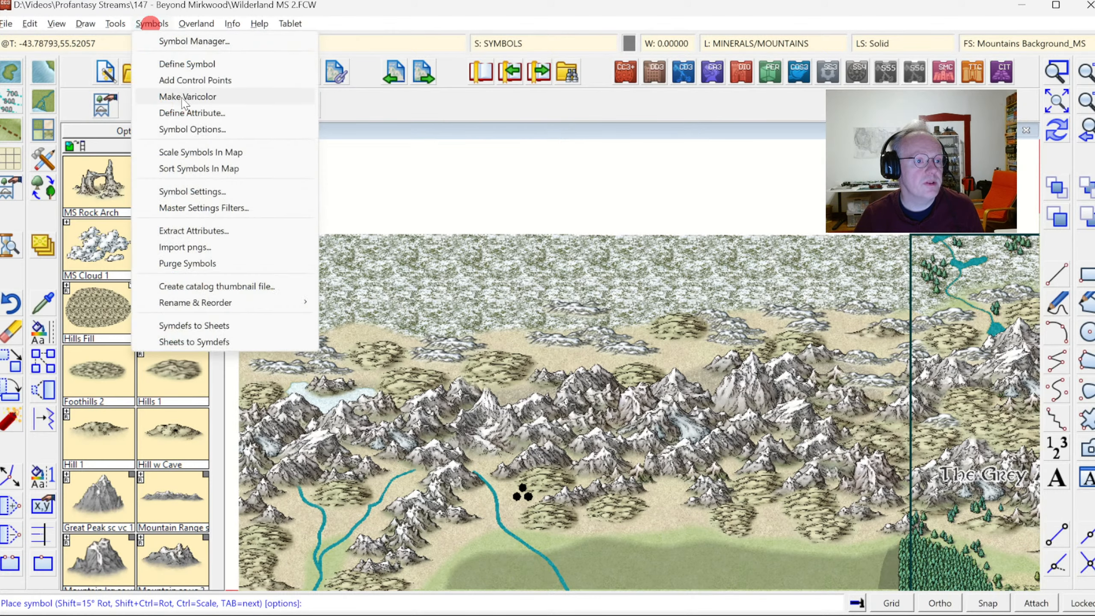
pyautogui.click(183, 169)
pyautogui.click(234, 223)
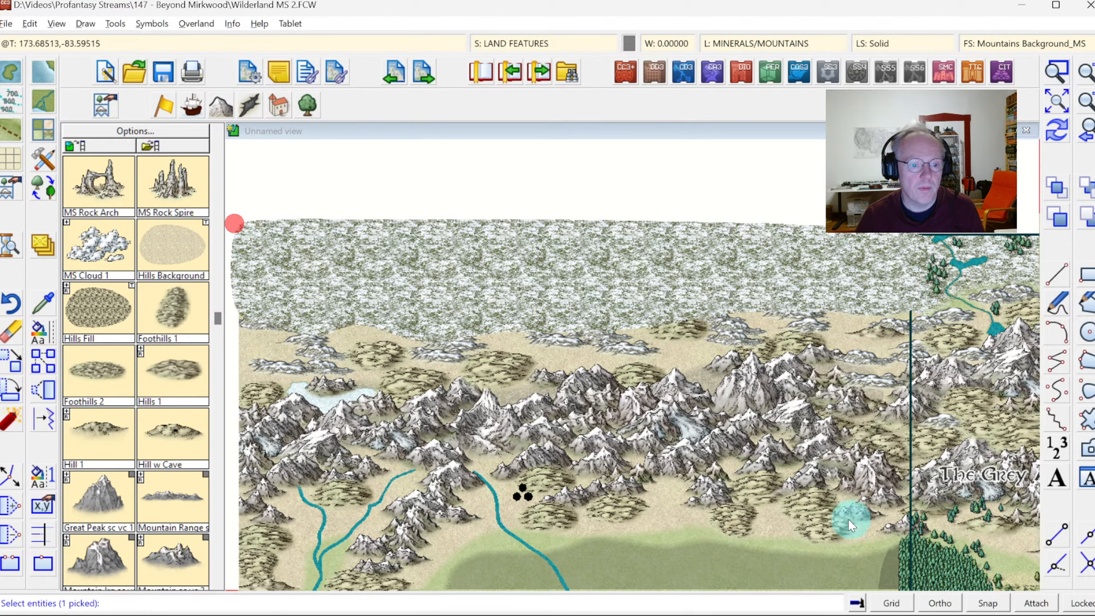
pyautogui.click(260, 244)
pyautogui.click(895, 519)
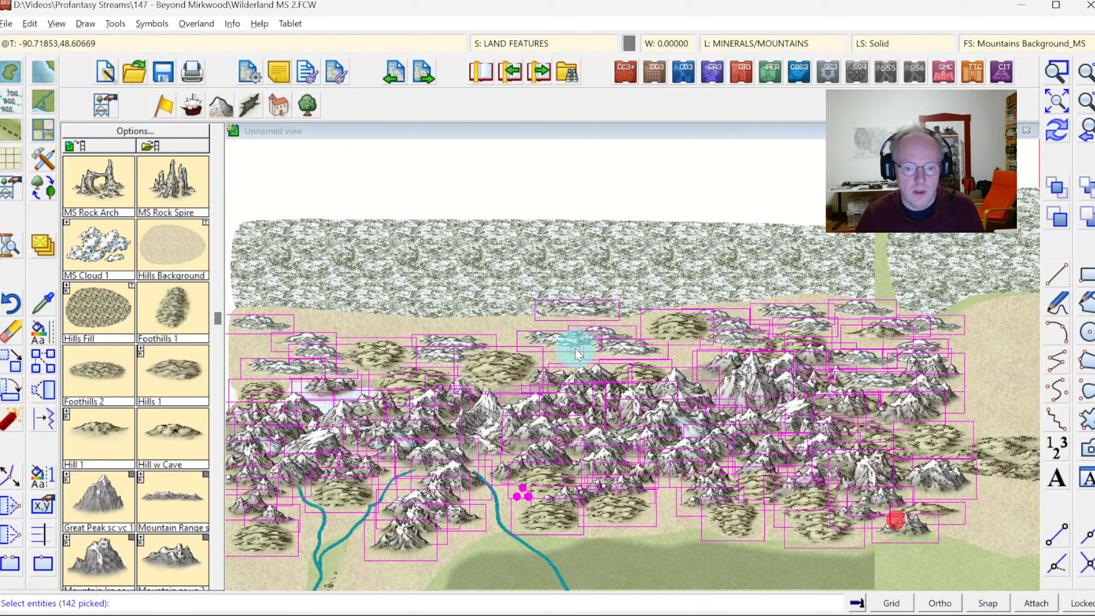
pyautogui.rightClick(577, 353)
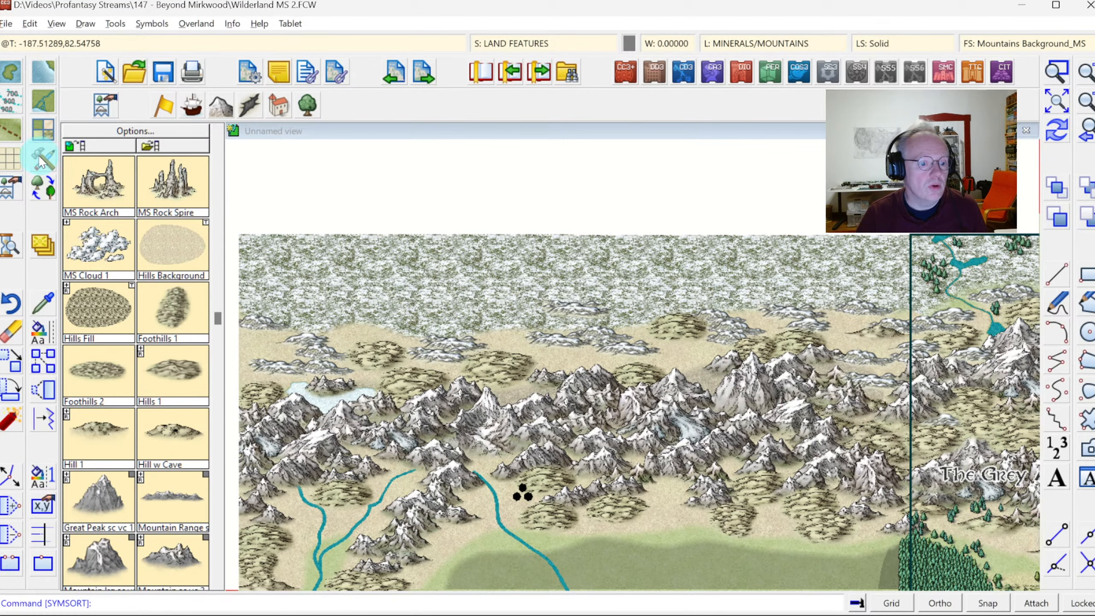
# Draw a winding River, Default from the western end of the icy lake around the snowy hills and north past the map's upper border.
pyautogui.click(41, 100)
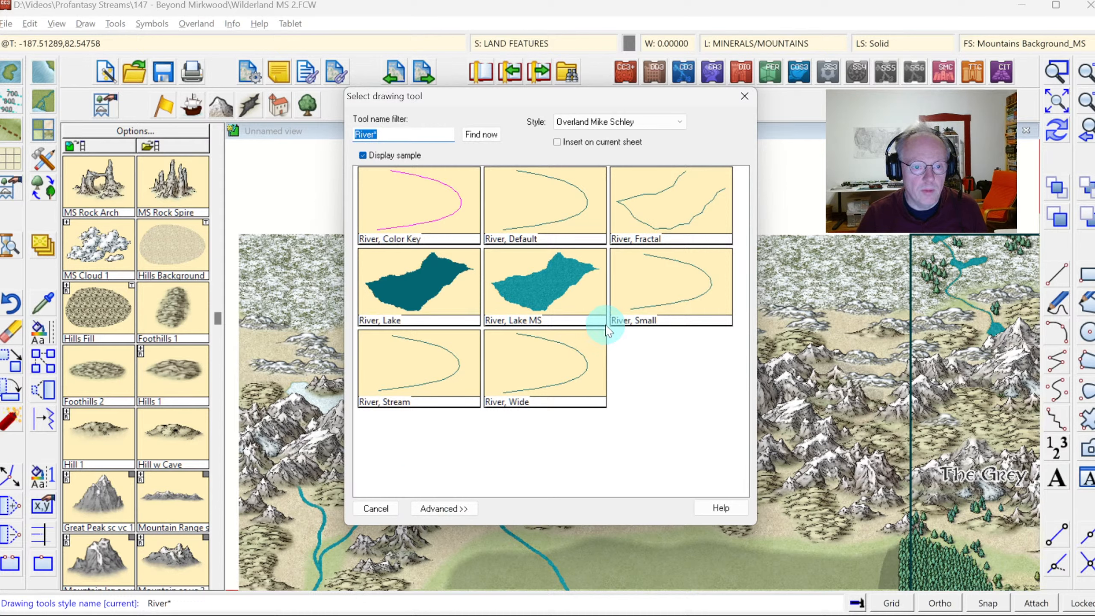
pyautogui.click(553, 210)
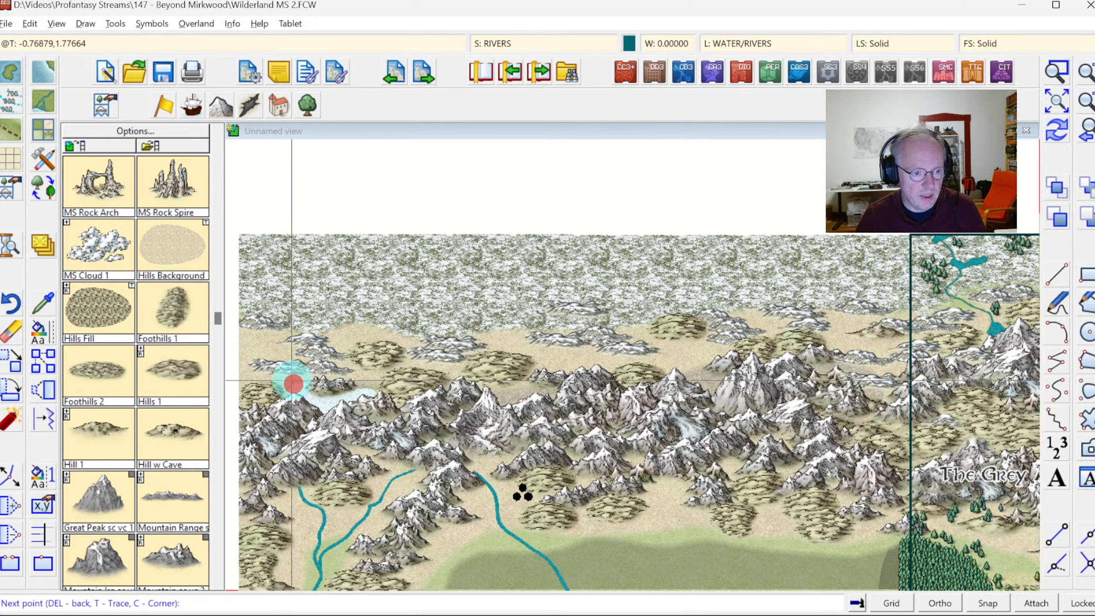
pyautogui.click(291, 380)
pyautogui.click(283, 379)
pyautogui.click(273, 378)
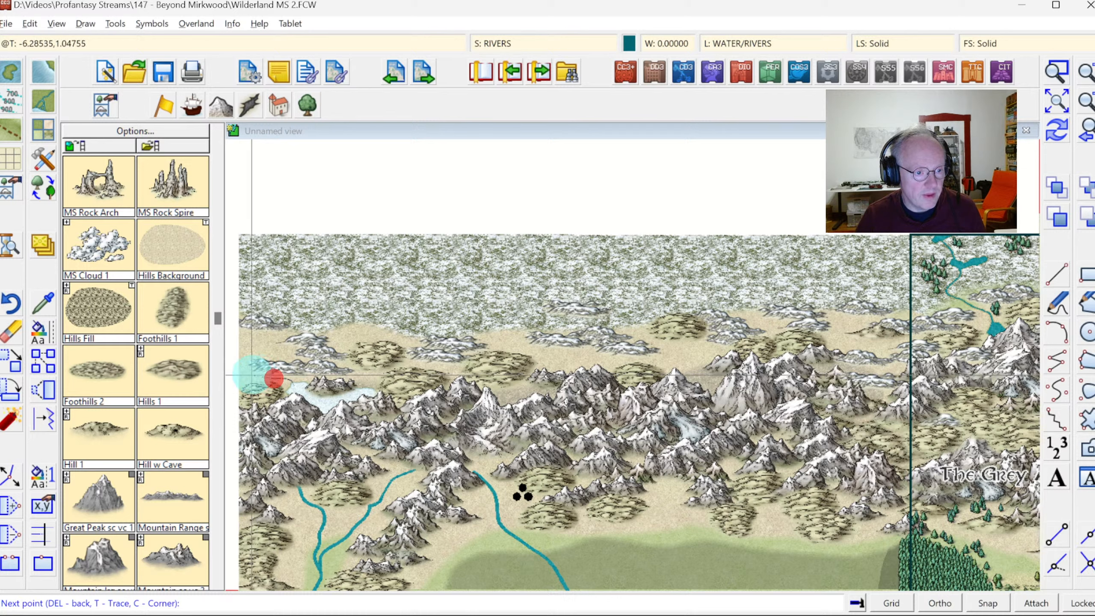
pyautogui.click(246, 370)
pyautogui.click(240, 359)
pyautogui.click(246, 347)
pyautogui.click(270, 335)
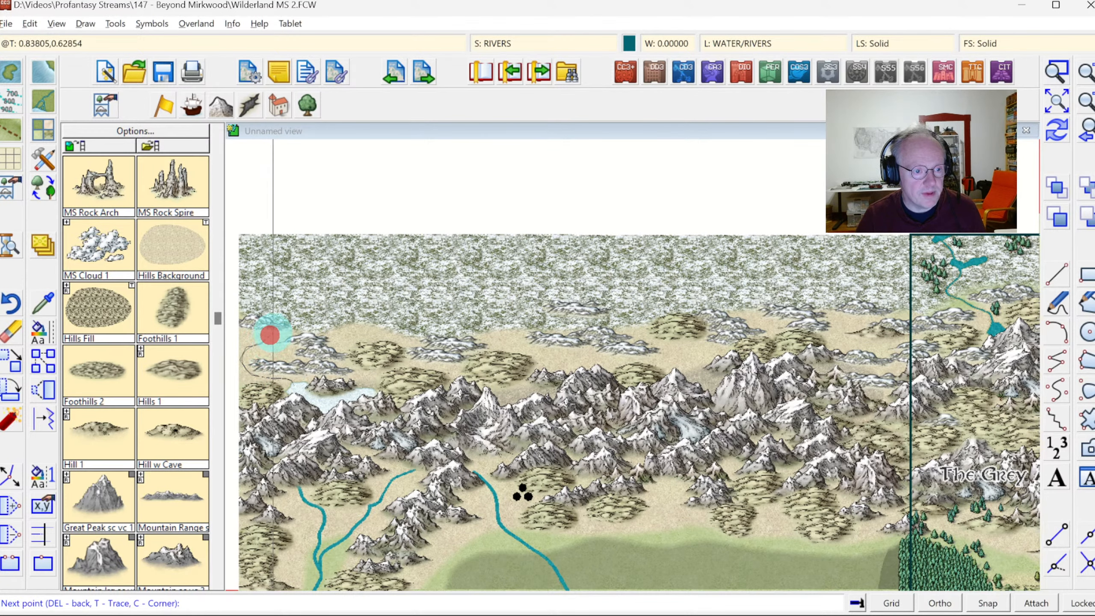
pyautogui.click(297, 309)
pyautogui.click(302, 290)
pyautogui.click(317, 278)
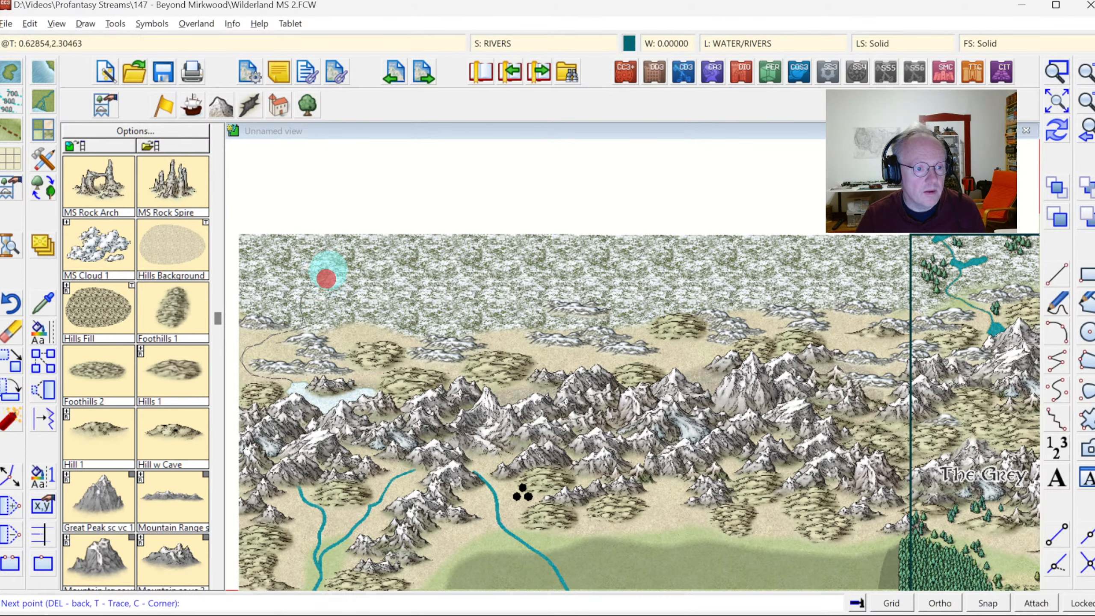
pyautogui.click(313, 256)
pyautogui.click(306, 252)
pyautogui.click(308, 245)
pyautogui.click(304, 228)
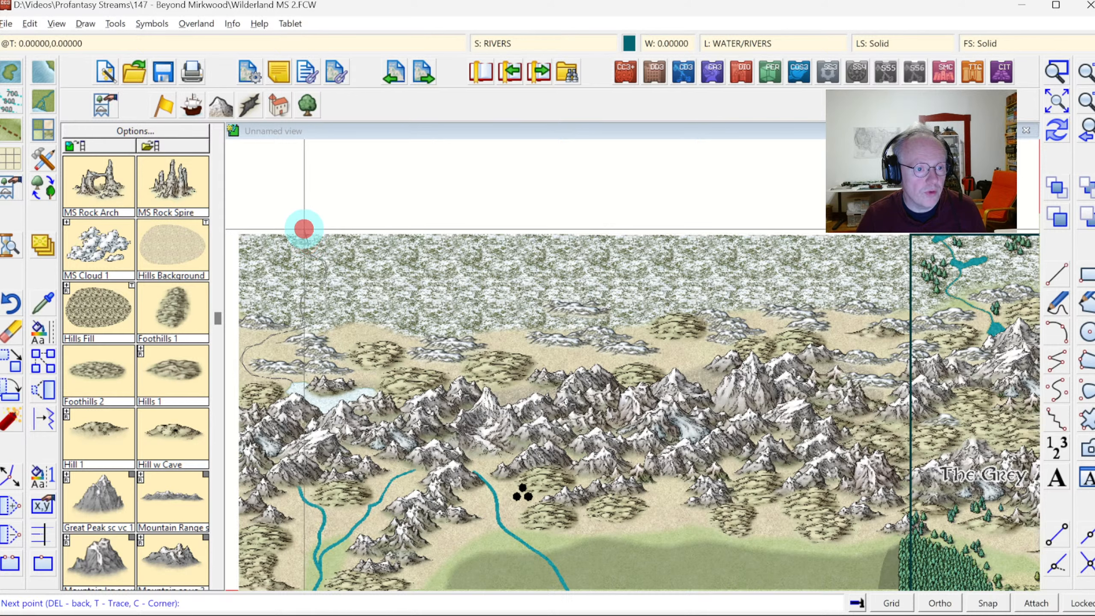
pyautogui.rightClick(305, 228)
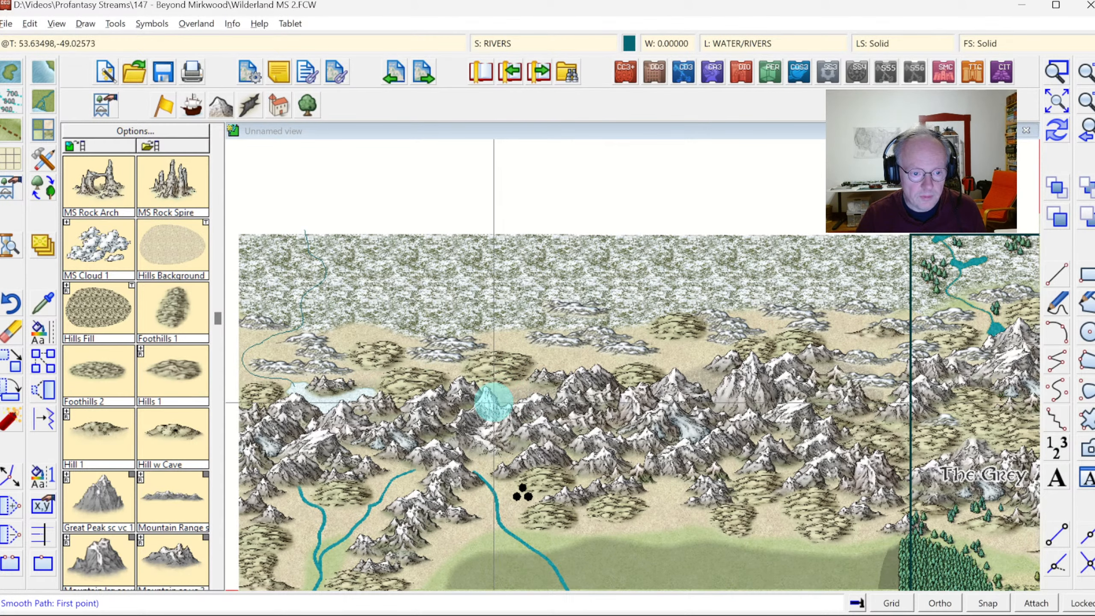
# Draw a second winding default river from the middle peaks of the range north across the hills and tundra to the map border.
pyautogui.click(498, 399)
pyautogui.click(534, 366)
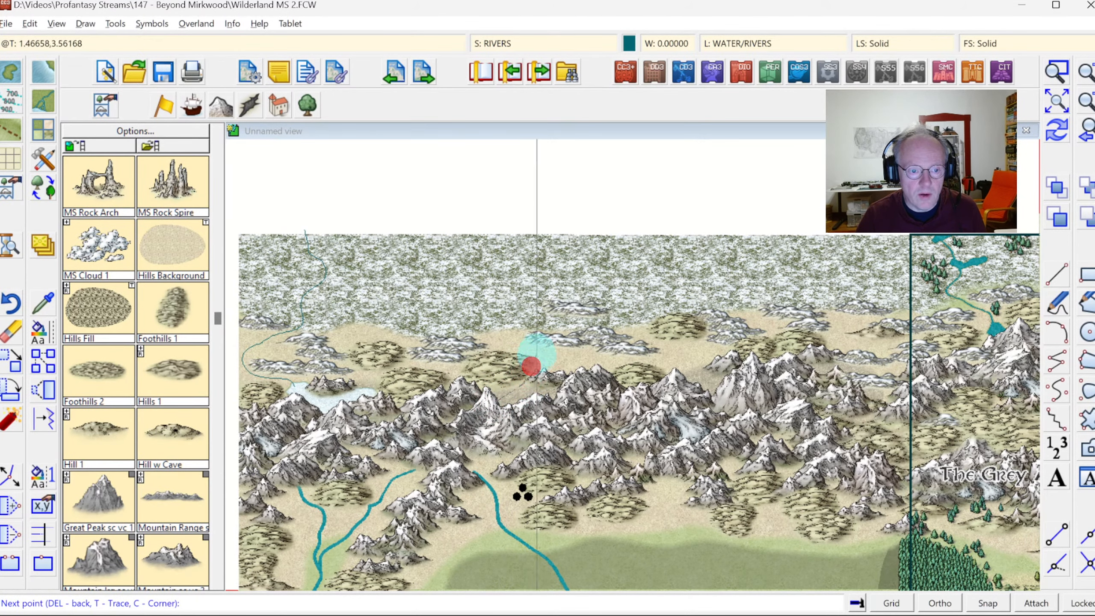
pyautogui.click(535, 351)
pyautogui.click(518, 343)
pyautogui.click(506, 337)
pyautogui.click(505, 326)
pyautogui.click(515, 314)
pyautogui.click(497, 296)
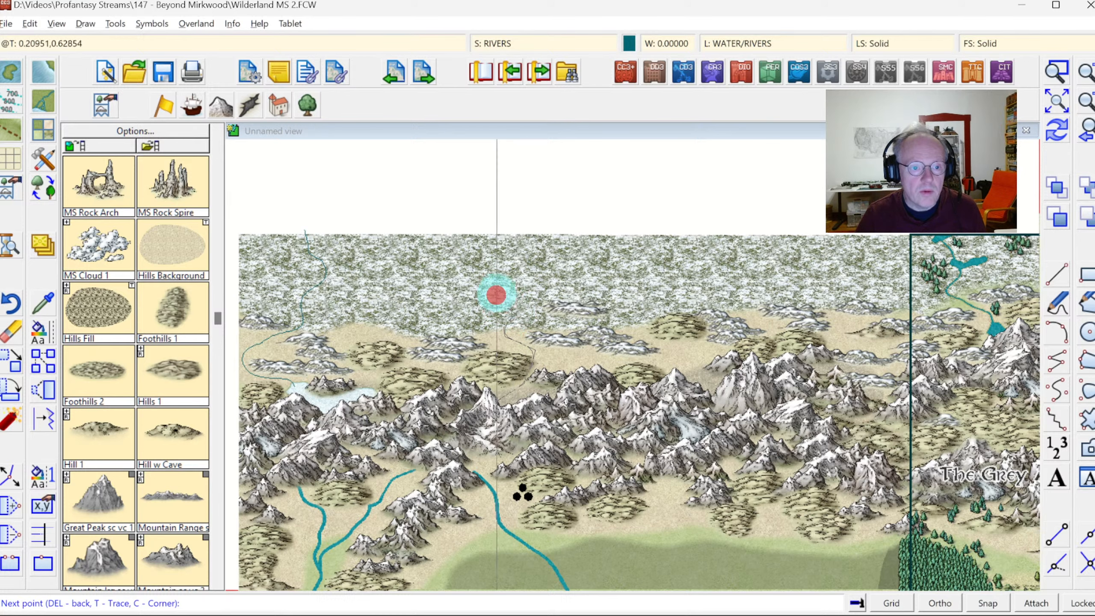
pyautogui.click(518, 274)
pyautogui.click(528, 264)
pyautogui.click(518, 244)
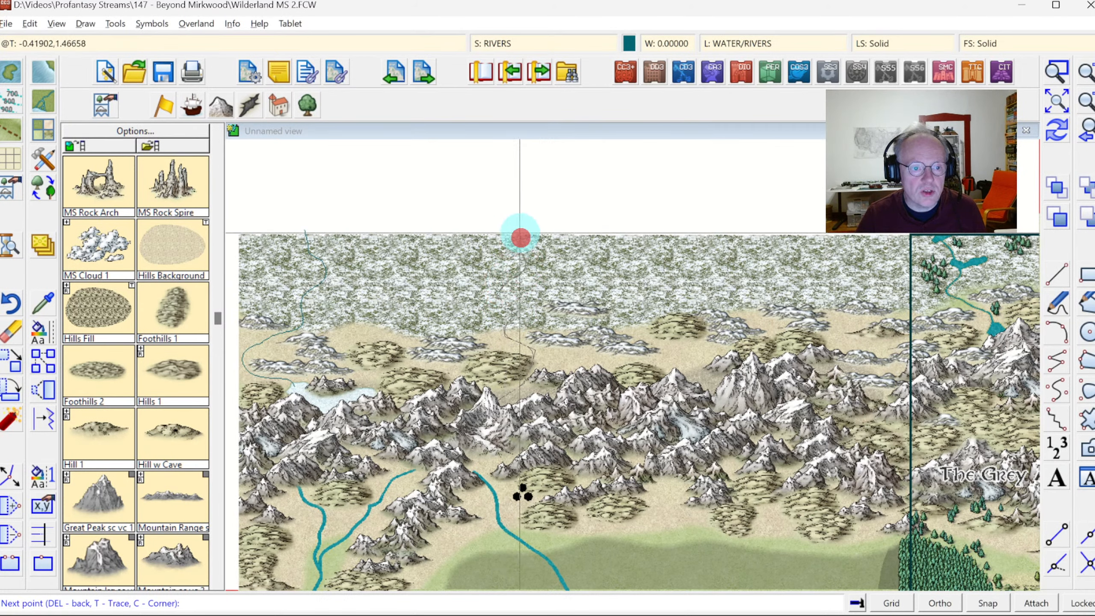
pyautogui.click(521, 231)
pyautogui.rightClick(520, 231)
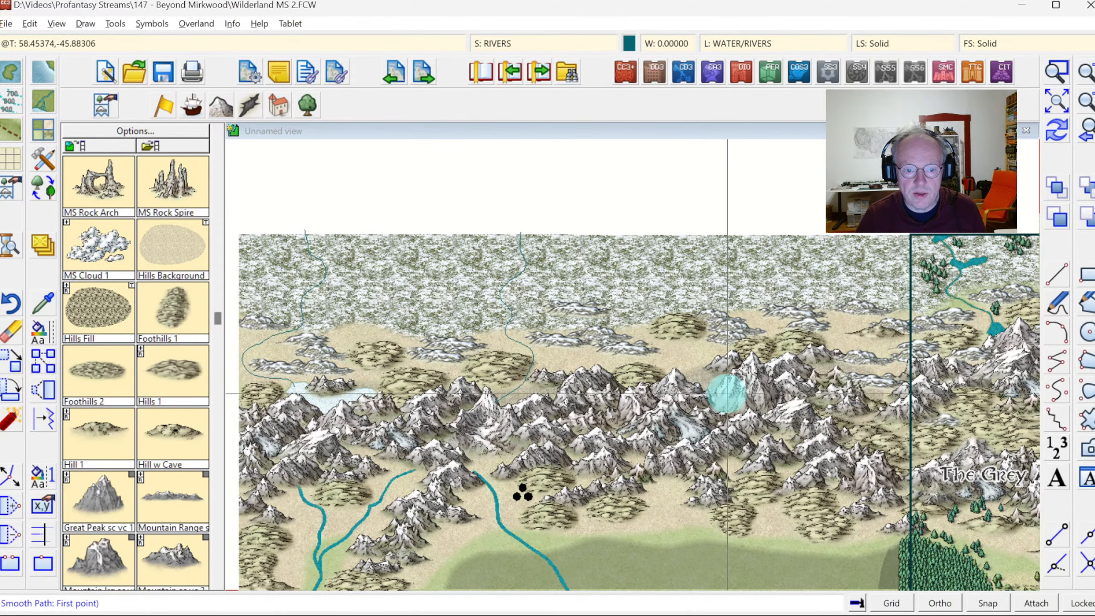
# Draw two more default rivers from the eastern part of the range north across the tundra to the map border, and finish the river drawing.
pyautogui.moveTo(722, 384)
pyautogui.mouseDown()
pyautogui.moveTo(635, 325)
pyautogui.moveTo(682, 287)
pyautogui.moveTo(674, 259)
pyautogui.moveTo(697, 239)
pyautogui.mouseUp()
pyautogui.rightClick(695, 227)
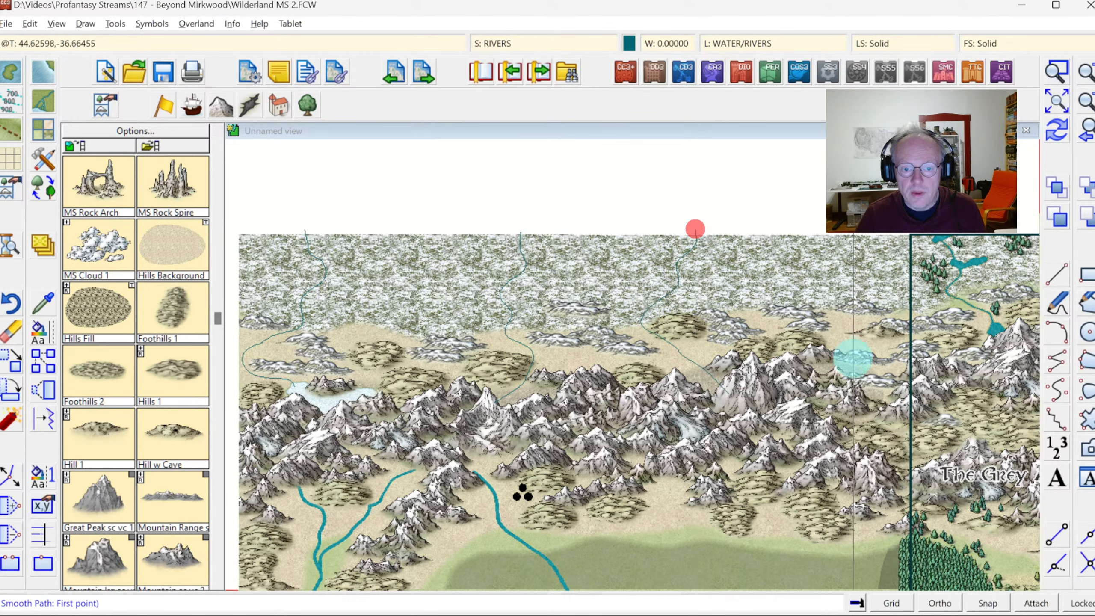
pyautogui.click(834, 344)
pyautogui.click(835, 329)
pyautogui.moveTo(835, 329)
pyautogui.mouseDown()
pyautogui.moveTo(814, 290)
pyautogui.moveTo(824, 232)
pyautogui.mouseUp()
pyautogui.rightClick(823, 232)
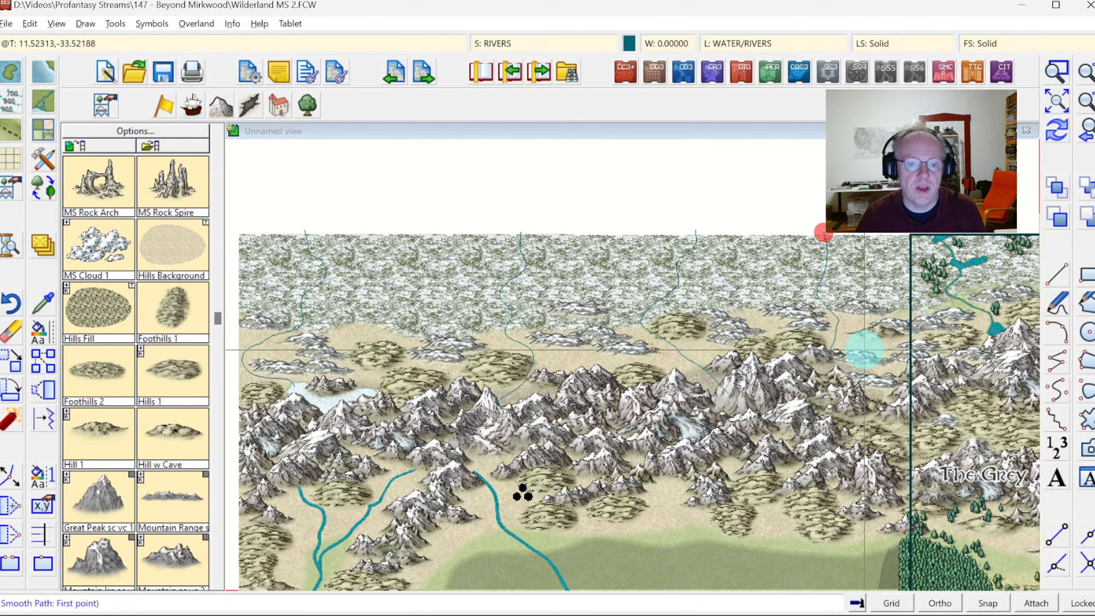
pyautogui.rightClick(863, 351)
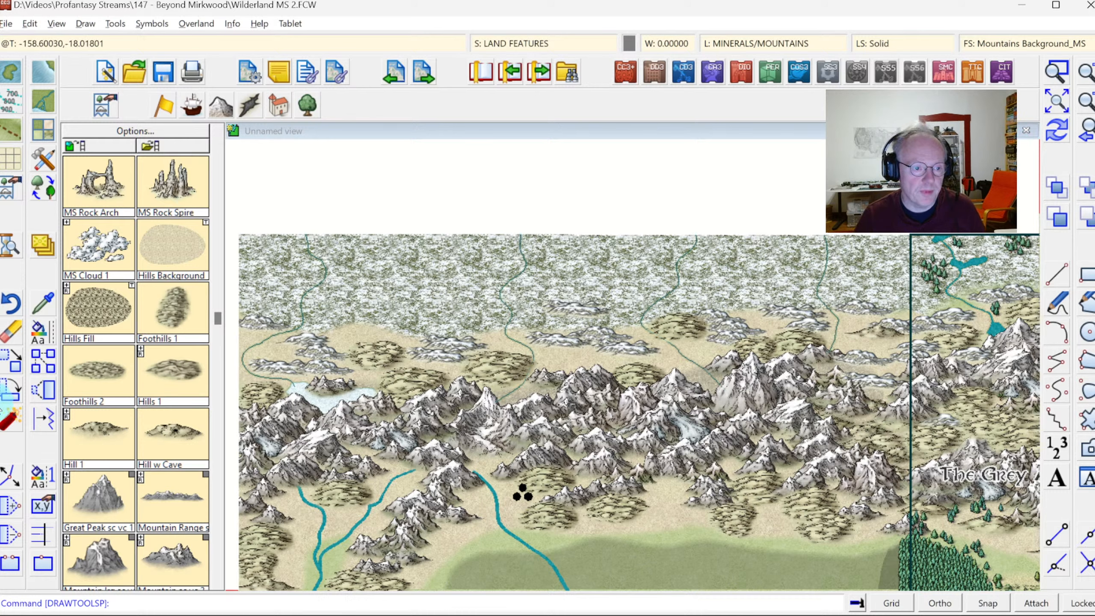
# Adopt the properties of the existing river south of the mountains and set the four new northern rivers' line width to 0.75.
pyautogui.click(43, 307)
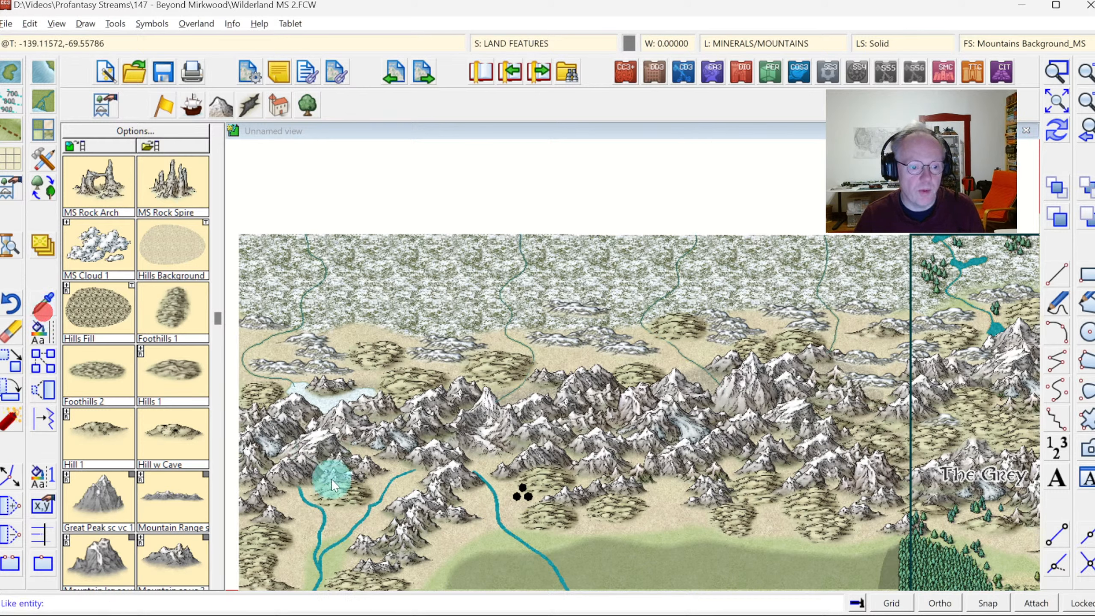
pyautogui.click(495, 502)
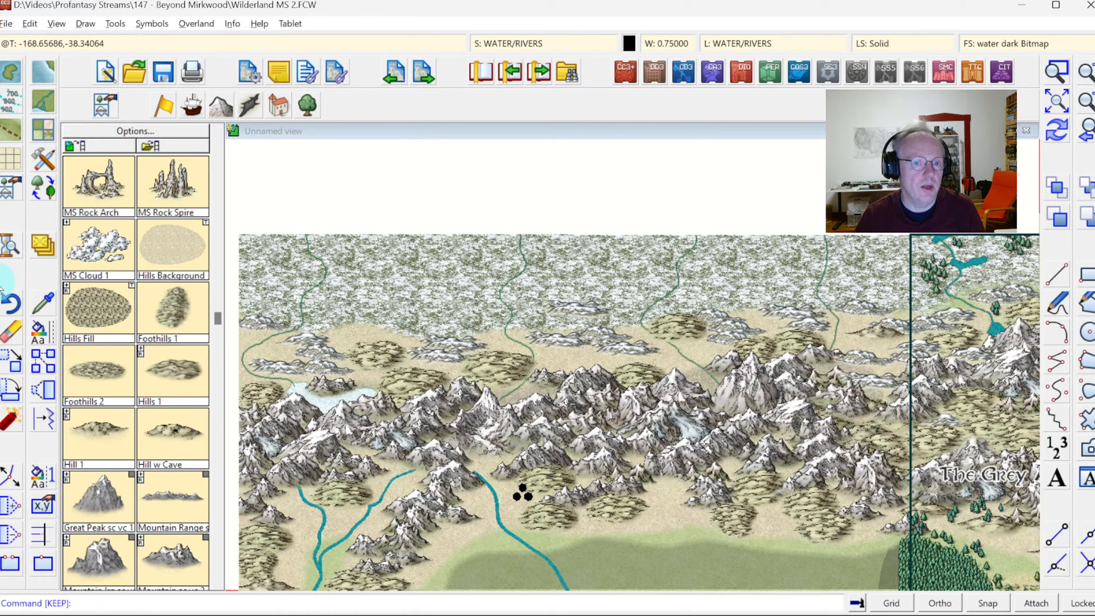
pyautogui.click(42, 334)
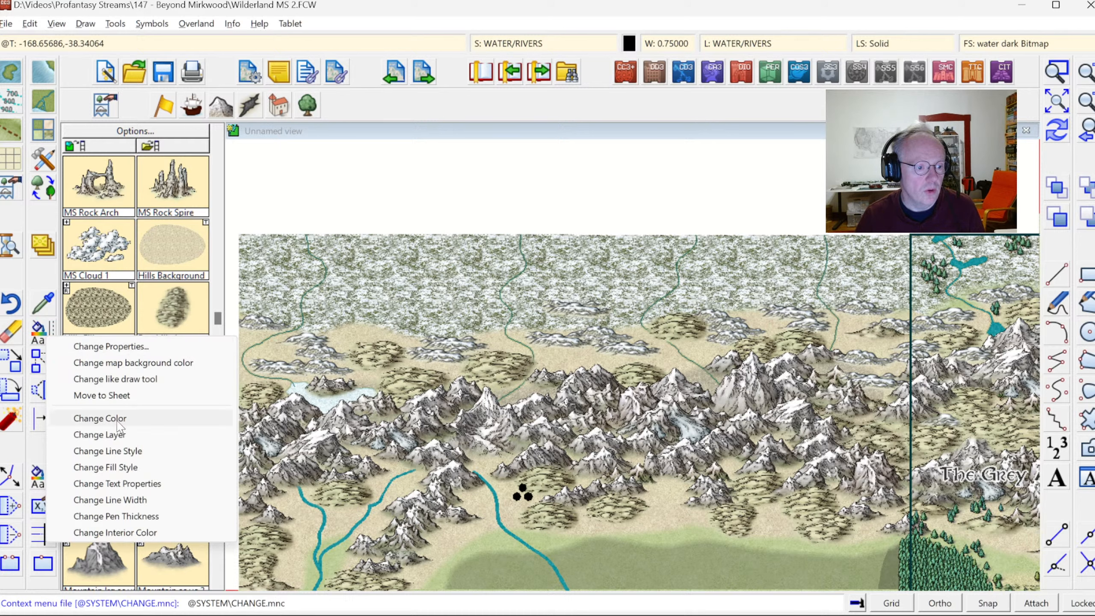
pyautogui.click(123, 500)
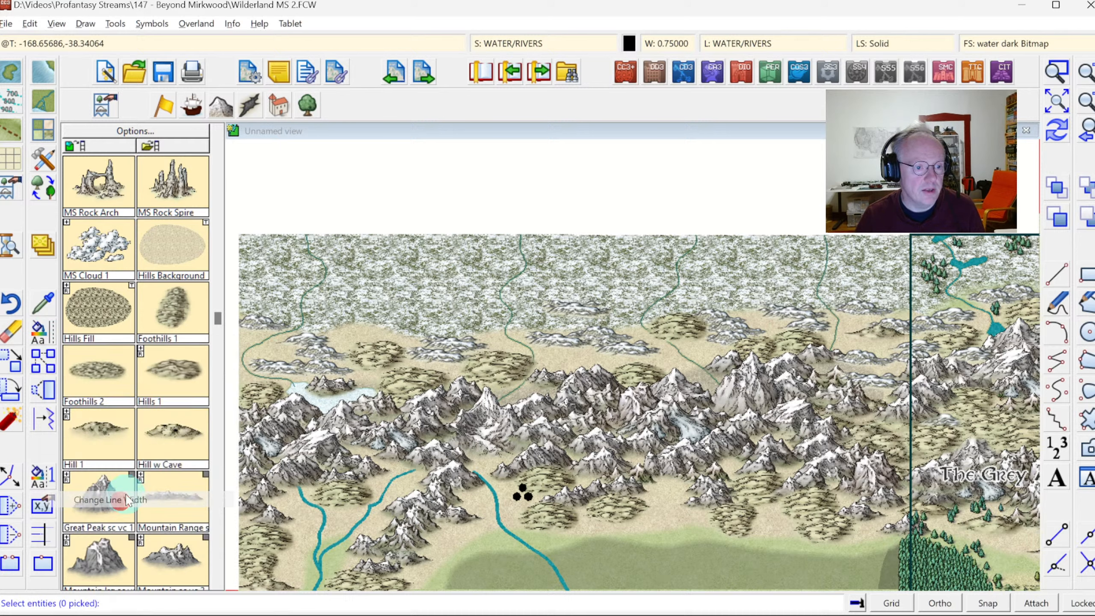
pyautogui.click(327, 268)
pyautogui.click(526, 266)
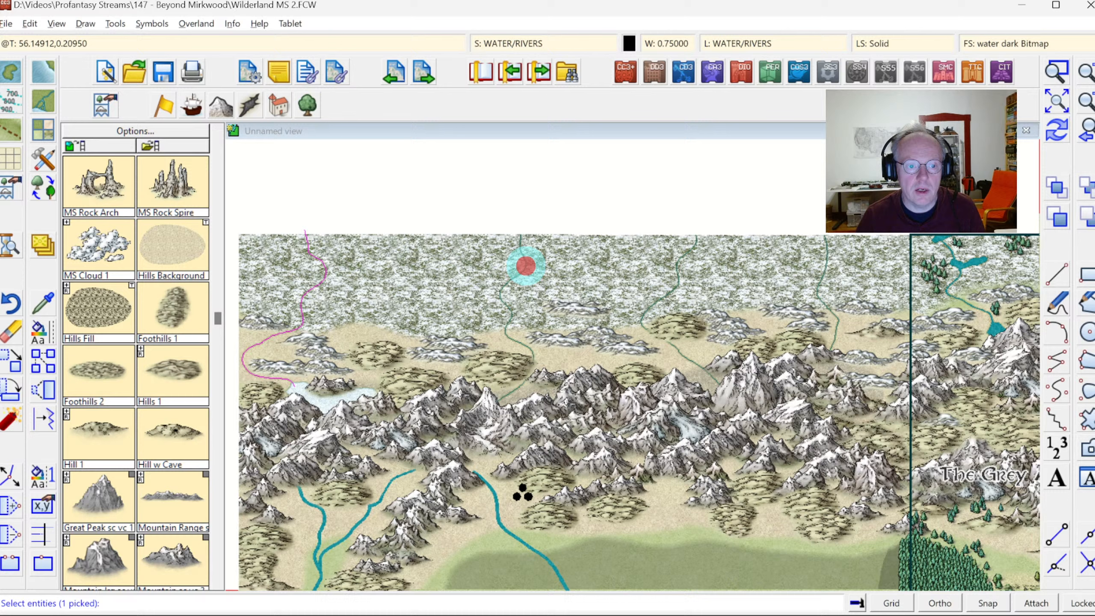
pyautogui.click(681, 256)
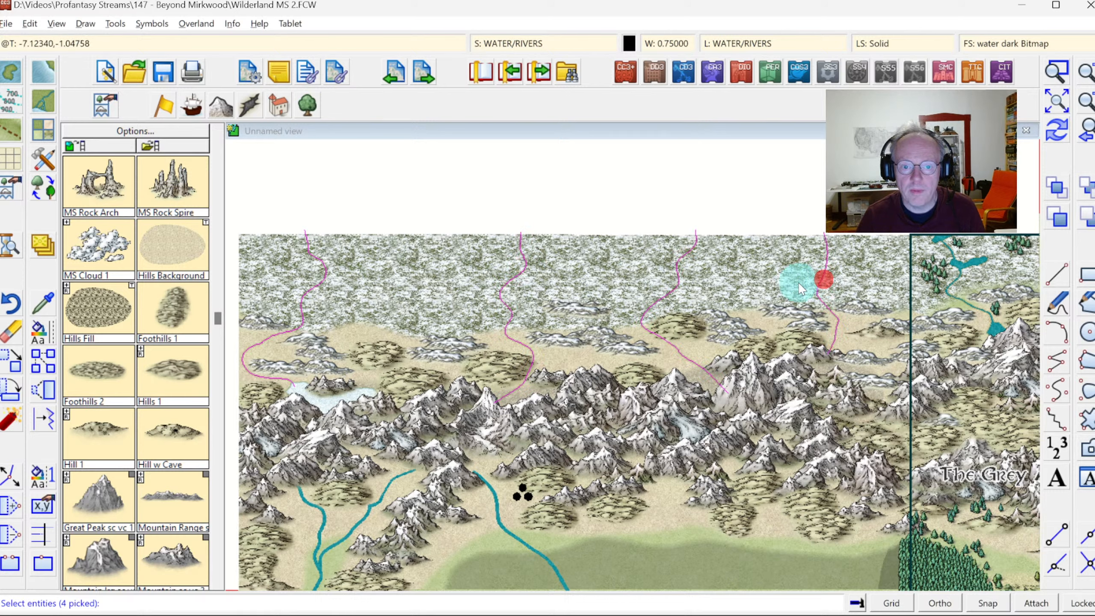
pyautogui.press('d')
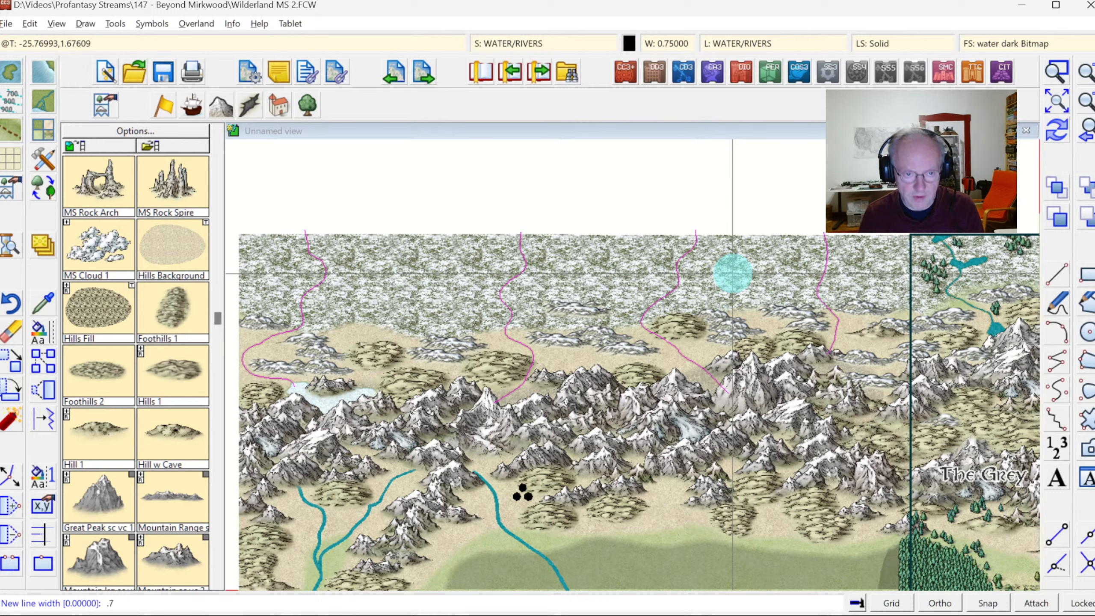
pyautogui.press('Return')
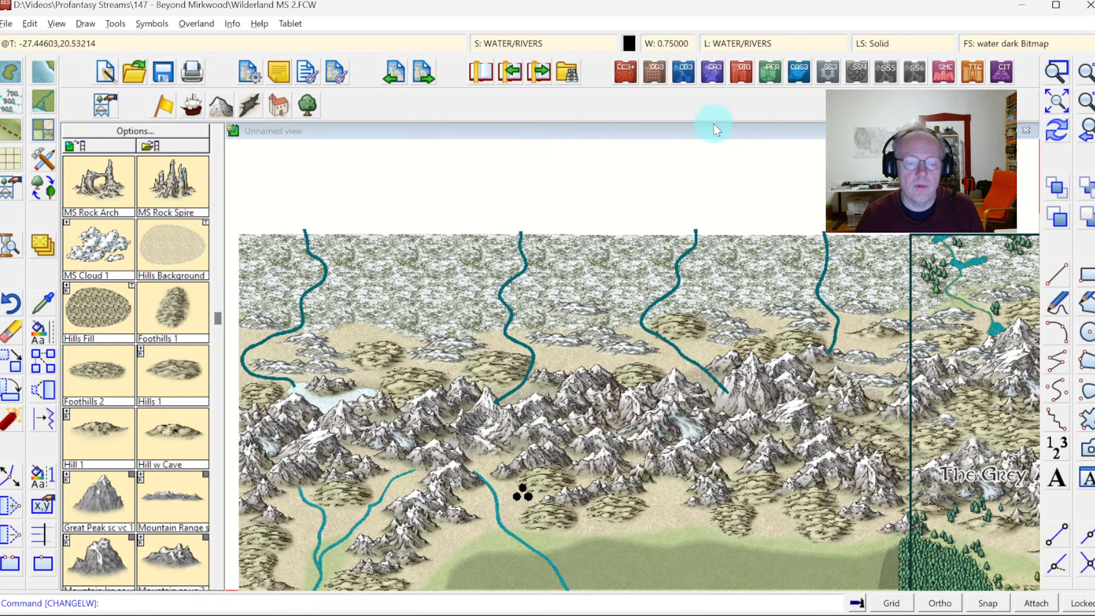
pyautogui.click(1063, 137)
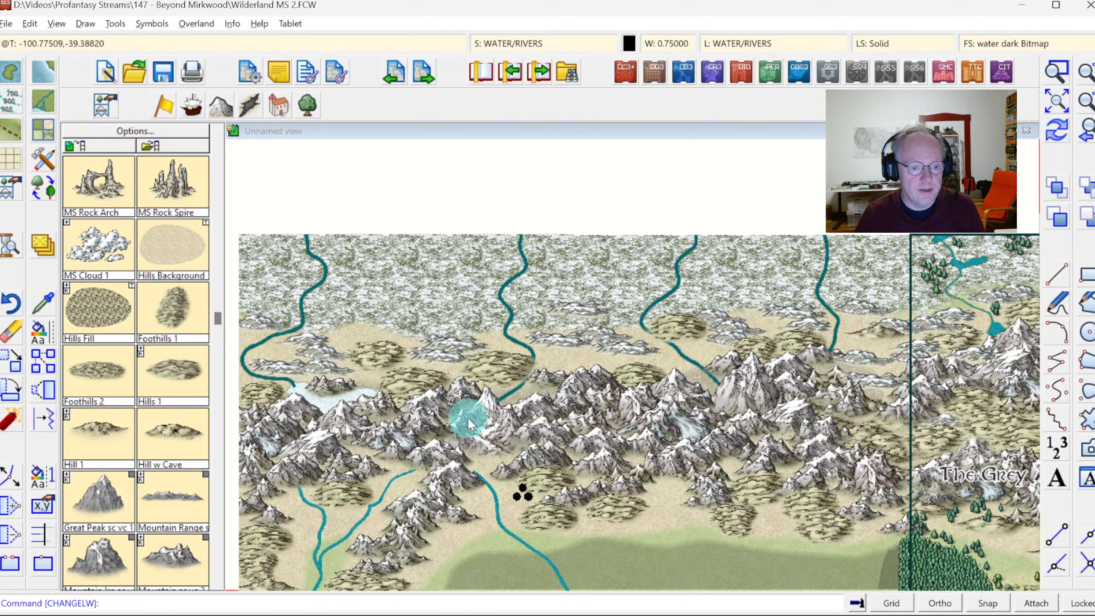
pyautogui.click(1056, 71)
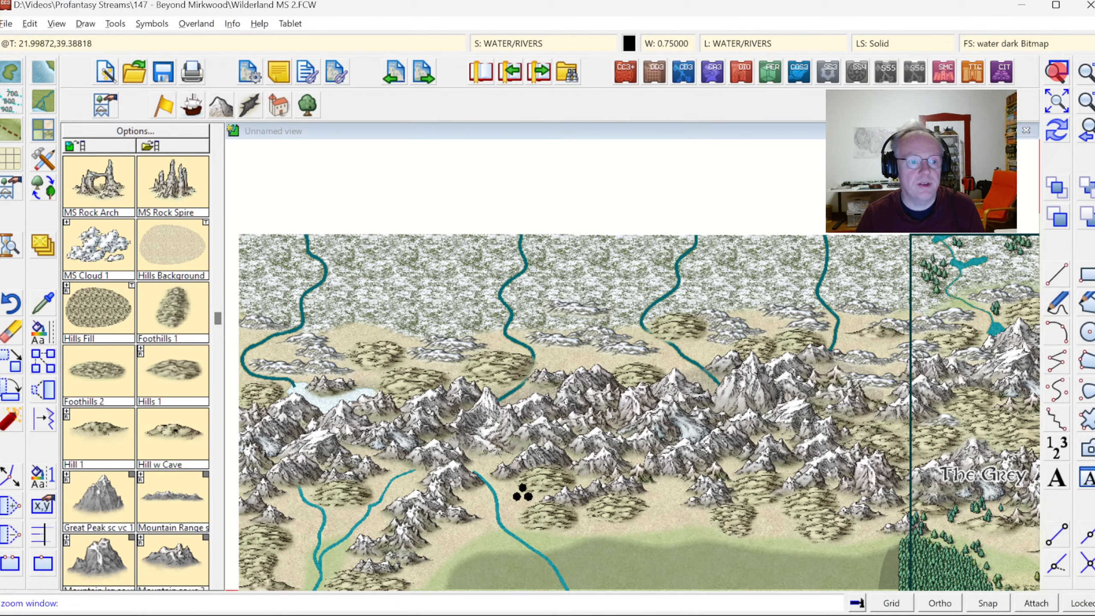
pyautogui.press('Escape')
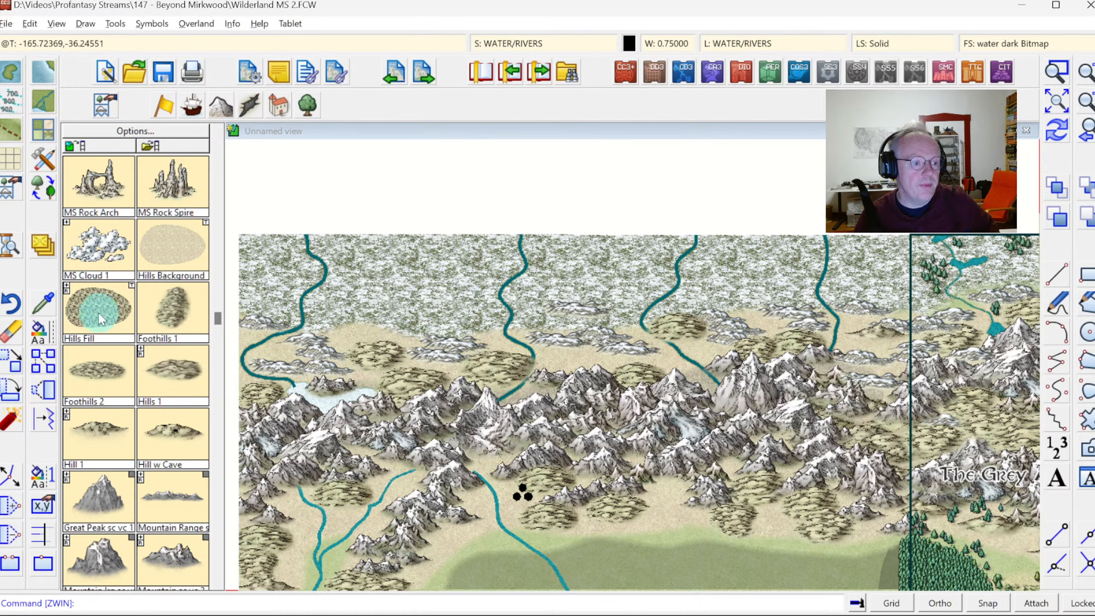
# Change the fill style of the same four northern rivers to water dark Bitmap.
pyautogui.click(45, 335)
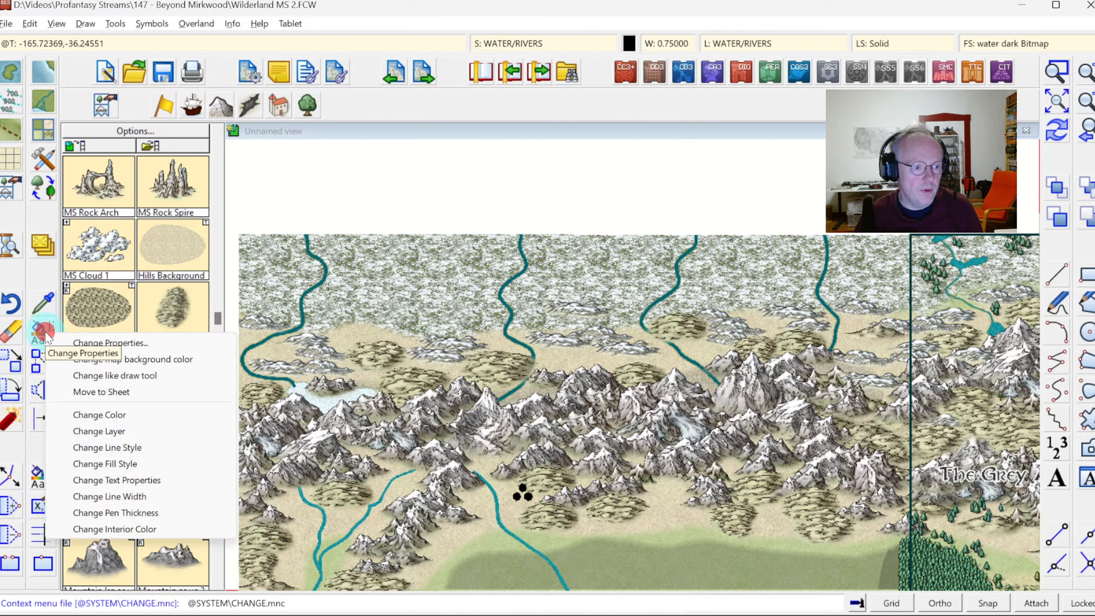
pyautogui.click(110, 344)
pyautogui.rightClick(424, 306)
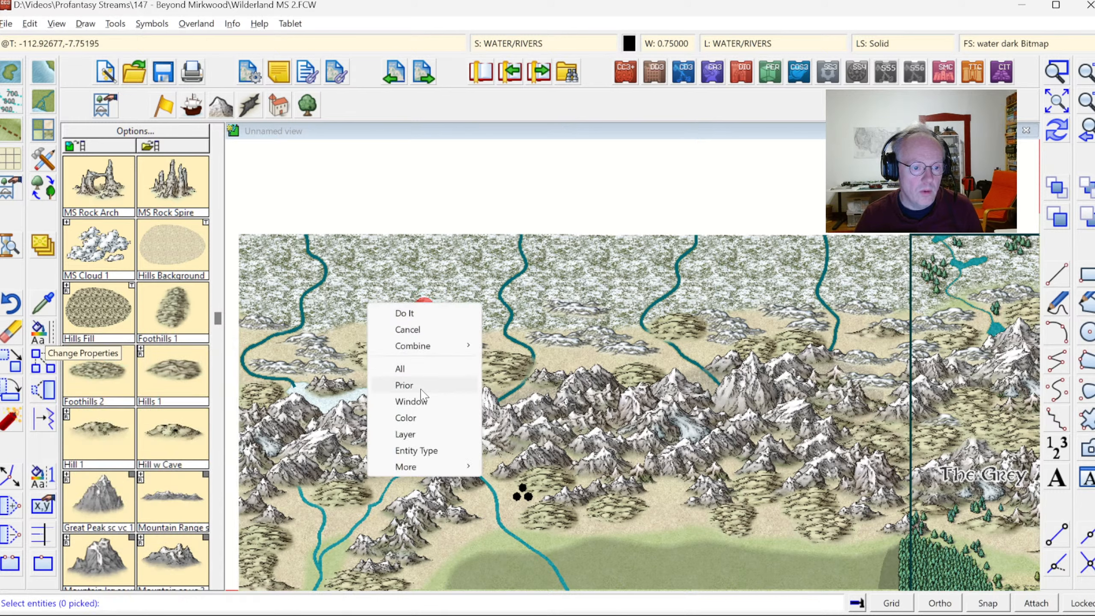
pyautogui.click(419, 383)
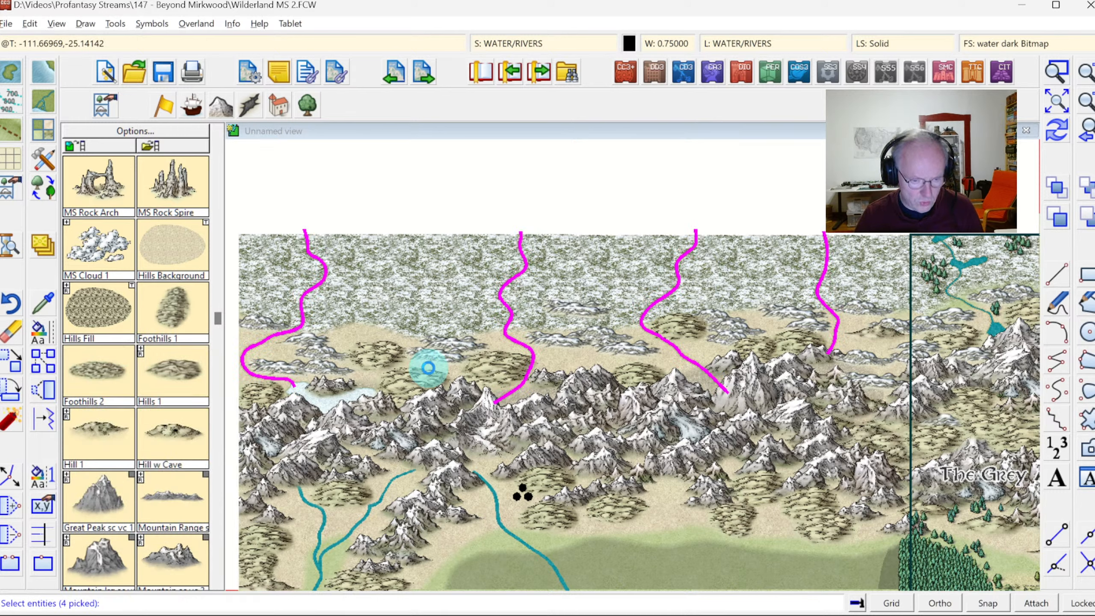
pyautogui.rightClick(428, 367)
pyautogui.click(583, 278)
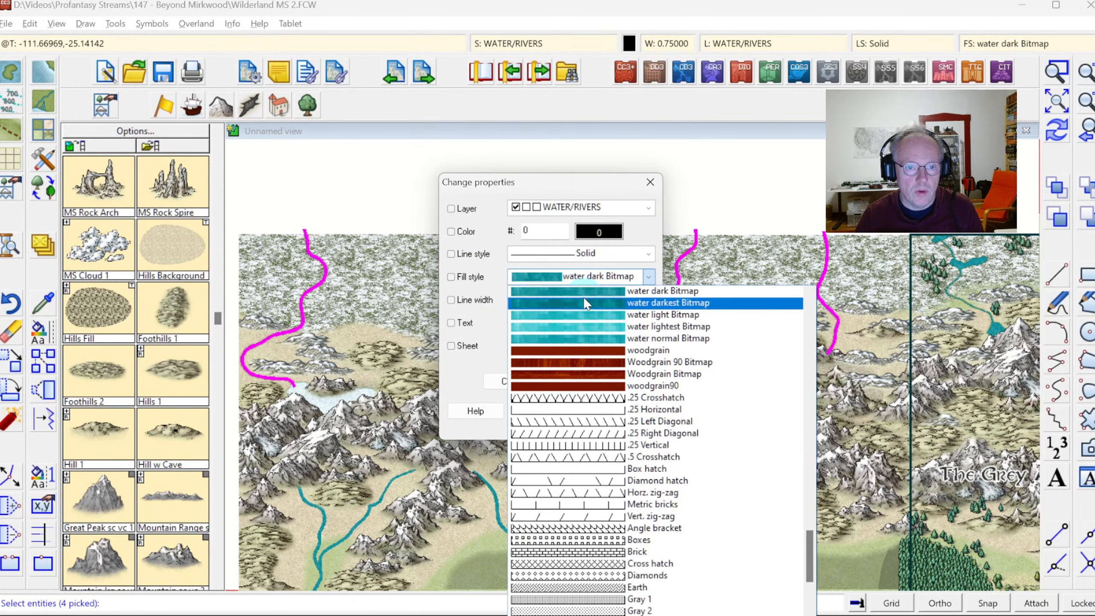
pyautogui.click(583, 295)
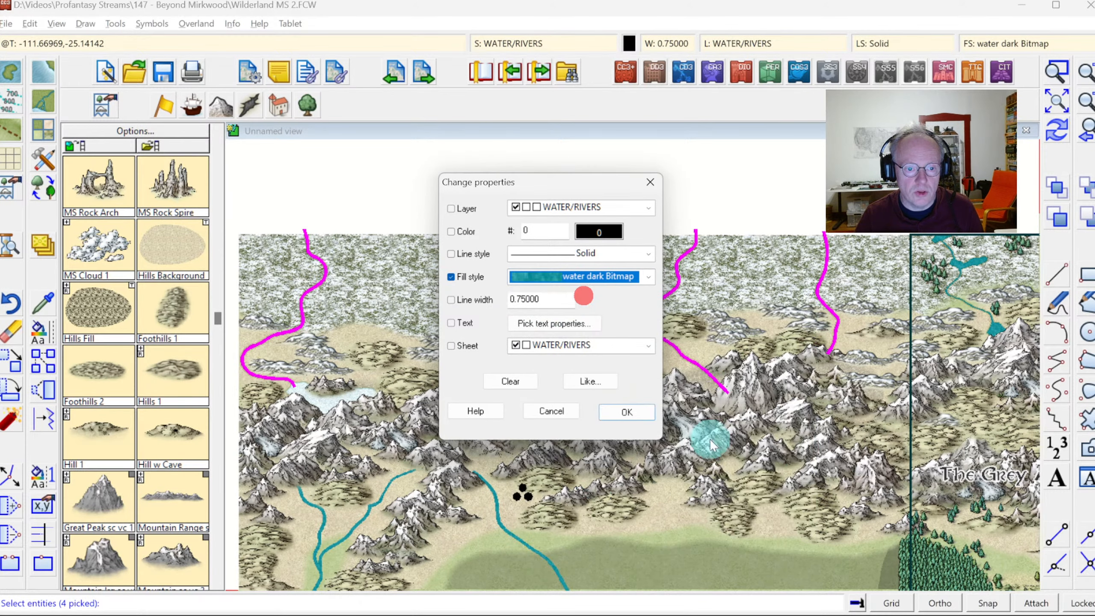
pyautogui.click(631, 411)
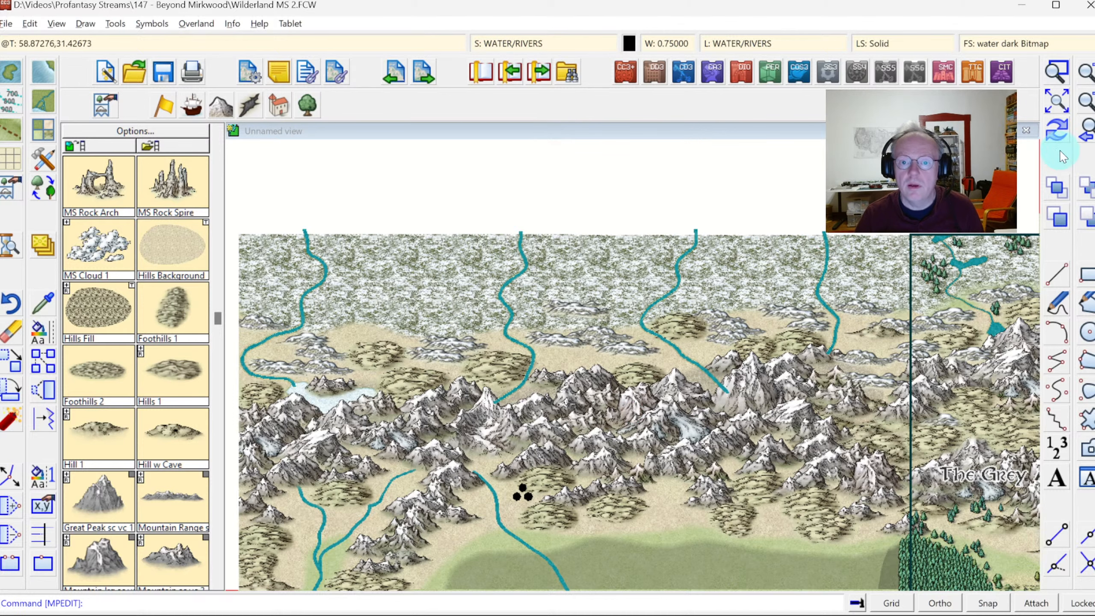
pyautogui.click(1055, 121)
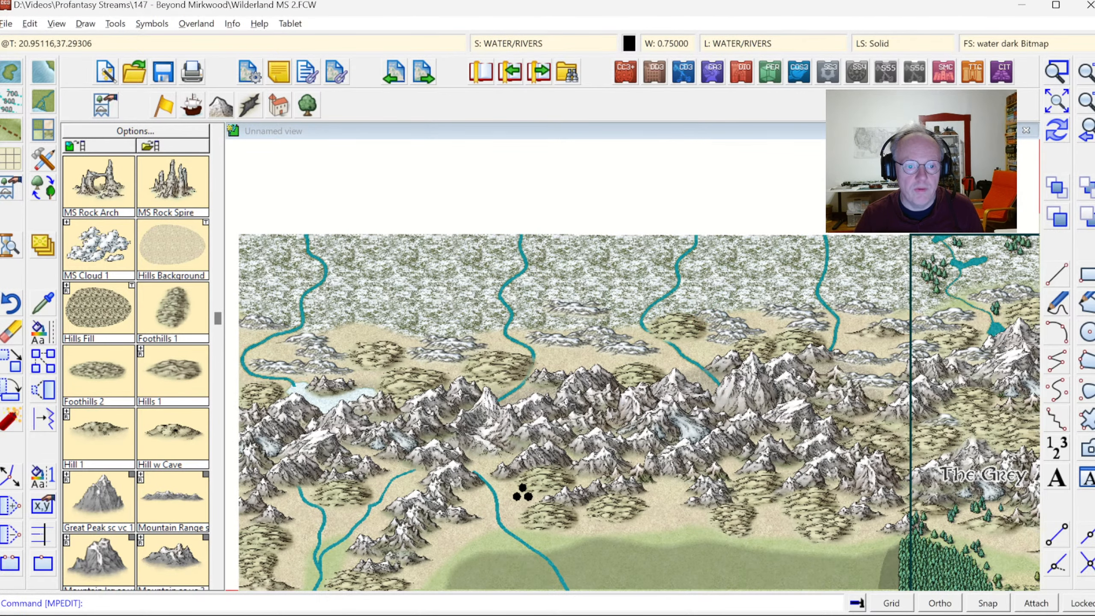
# Reshape the third northern river by moving its nodes so that it bends around the southwestern side of the hill covering it.
pyautogui.click(1057, 71)
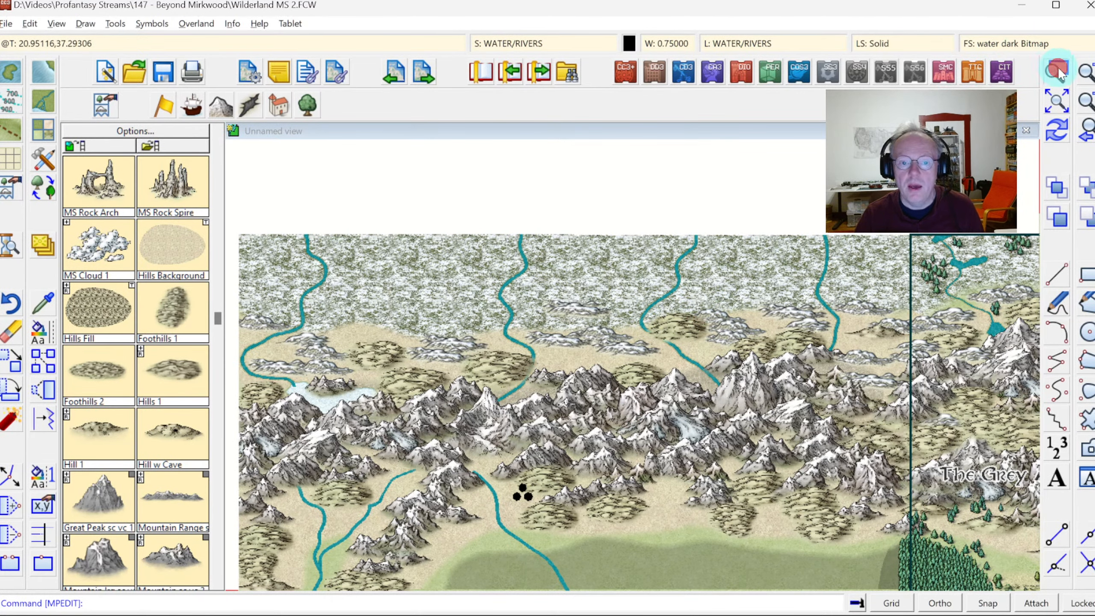
pyautogui.click(608, 294)
pyautogui.click(734, 388)
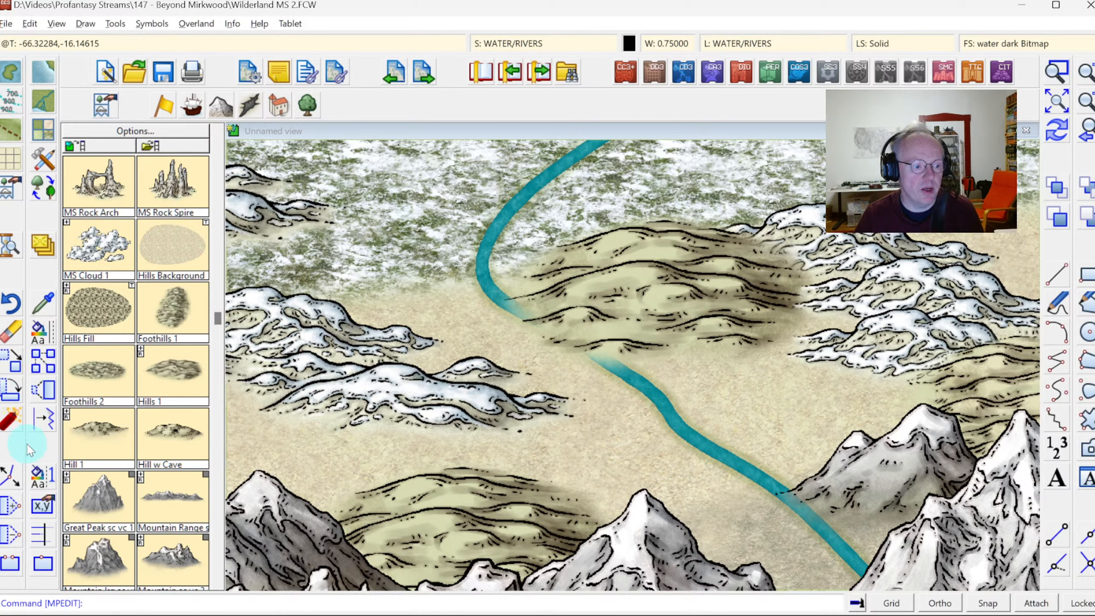
pyautogui.click(12, 480)
pyautogui.click(529, 314)
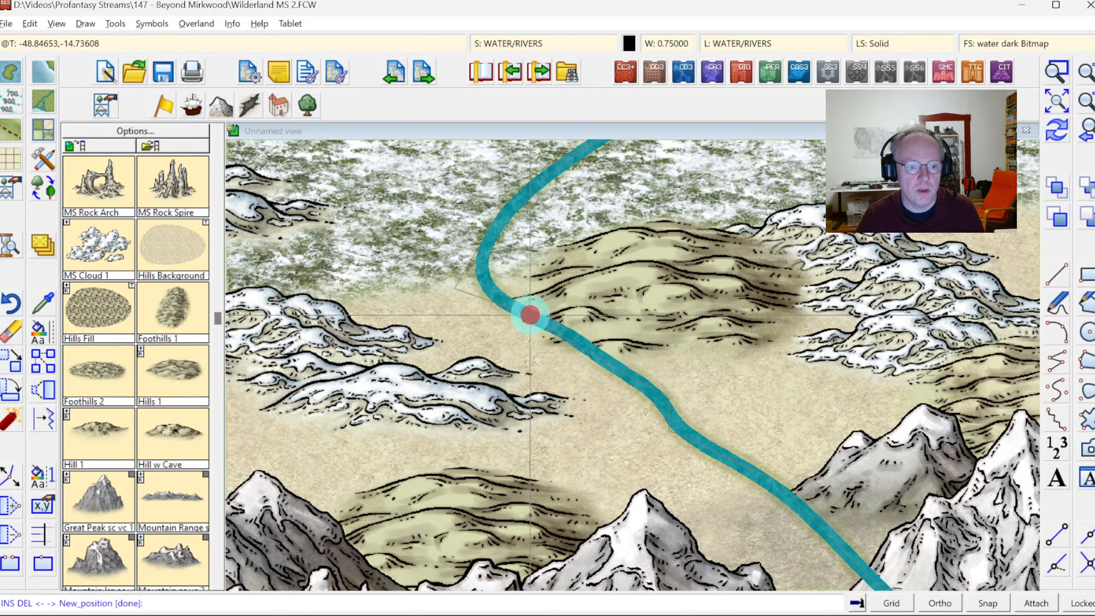
pyautogui.click(482, 335)
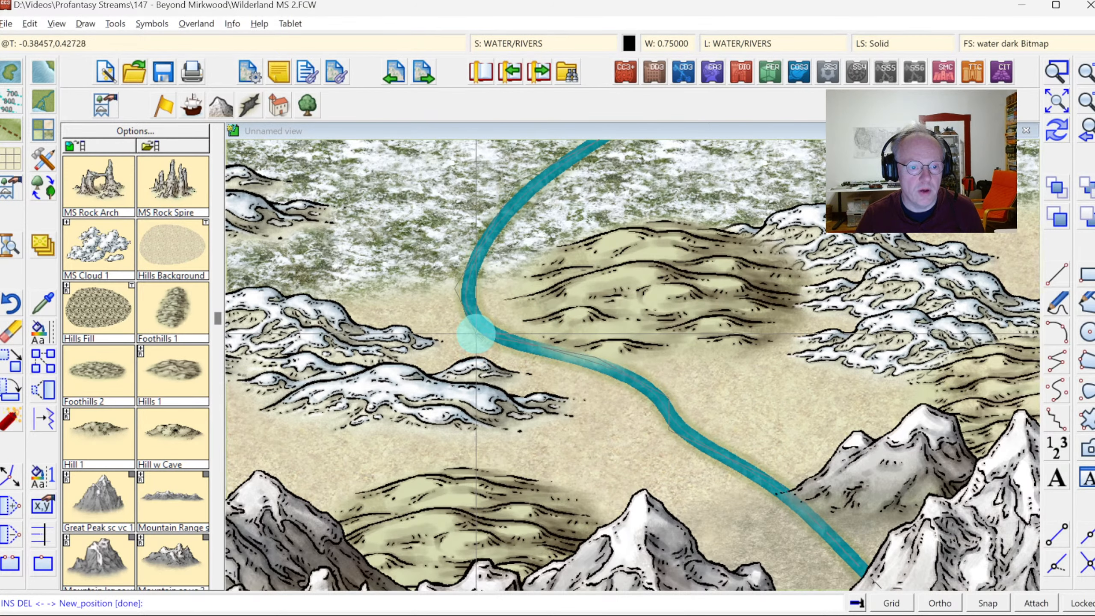
pyautogui.click(476, 335)
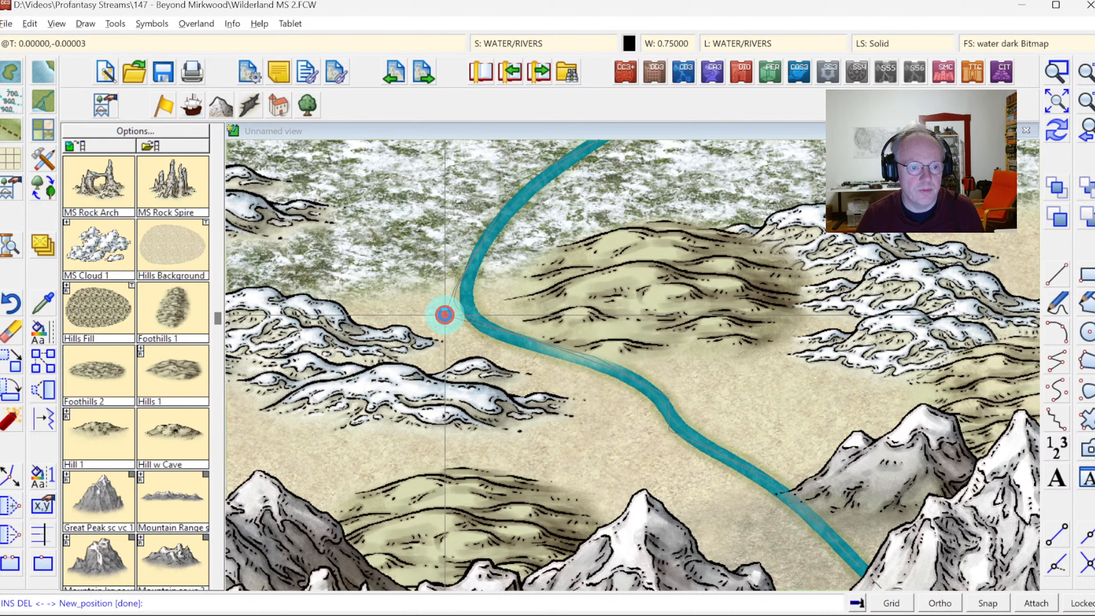
pyautogui.click(444, 315)
pyautogui.click(617, 379)
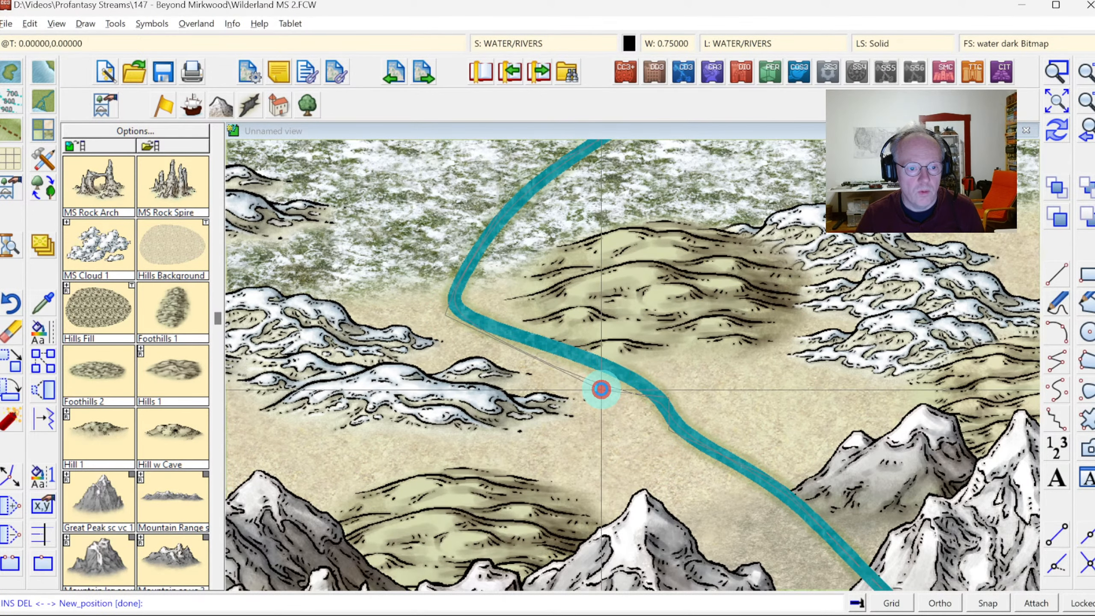
pyautogui.click(601, 389)
pyautogui.rightClick(607, 396)
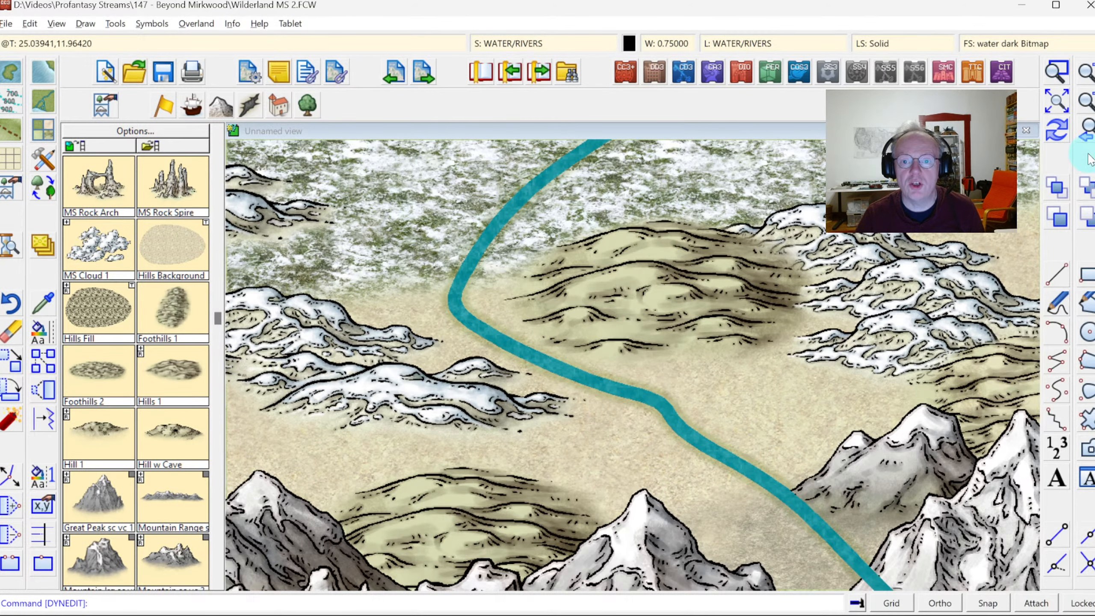
# Move the hill symbol that covers the second northern river west so that it clears the river's bend.
pyautogui.click(1056, 100)
pyautogui.click(1056, 71)
pyautogui.click(477, 332)
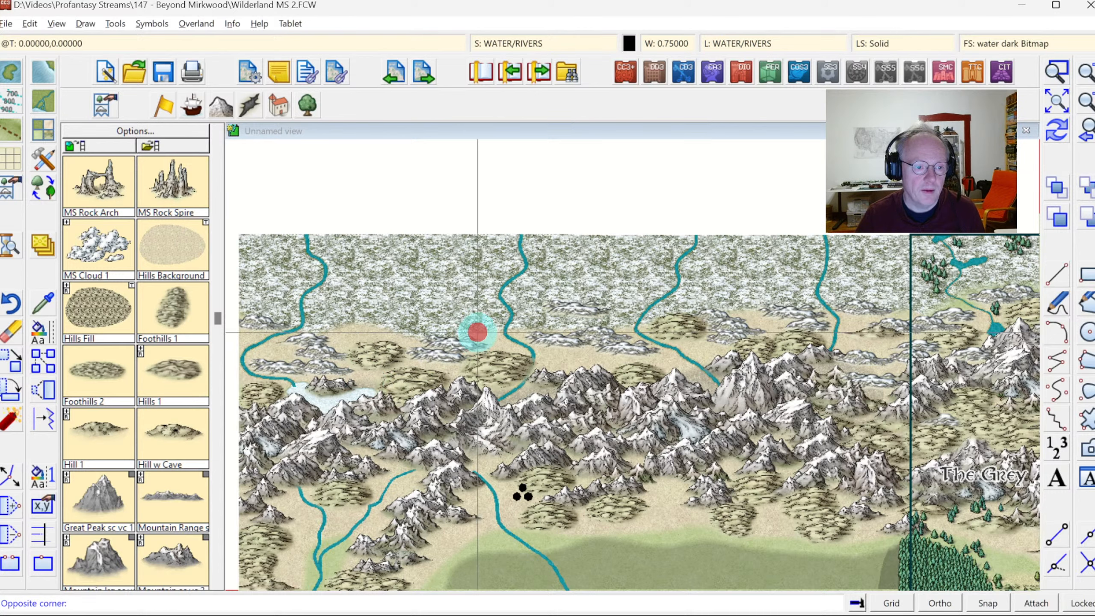
pyautogui.click(577, 416)
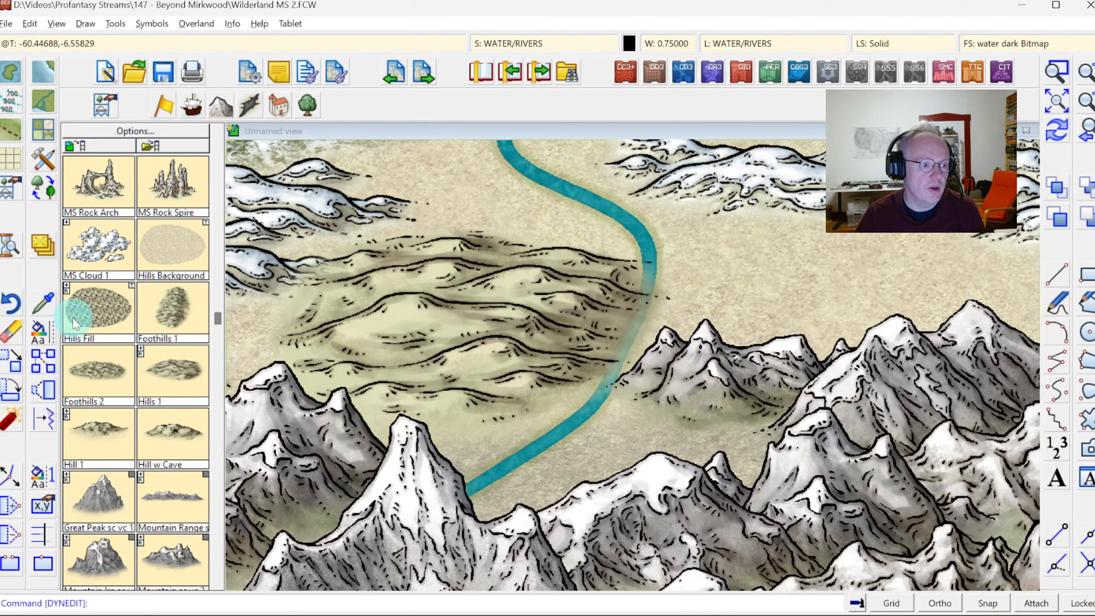
pyautogui.click(10, 361)
pyautogui.click(557, 247)
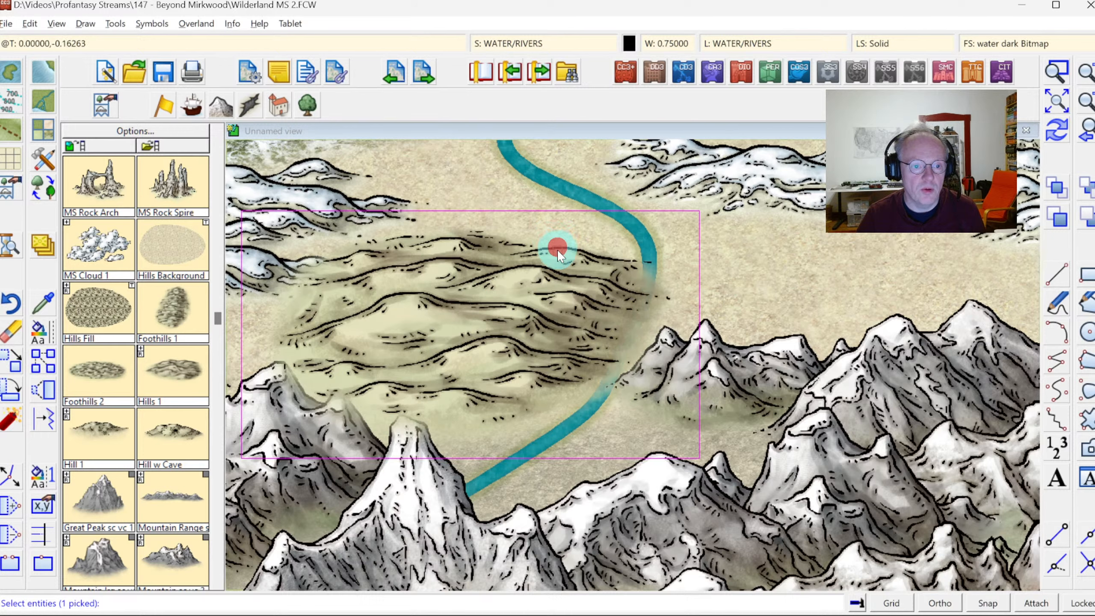
pyautogui.press('d')
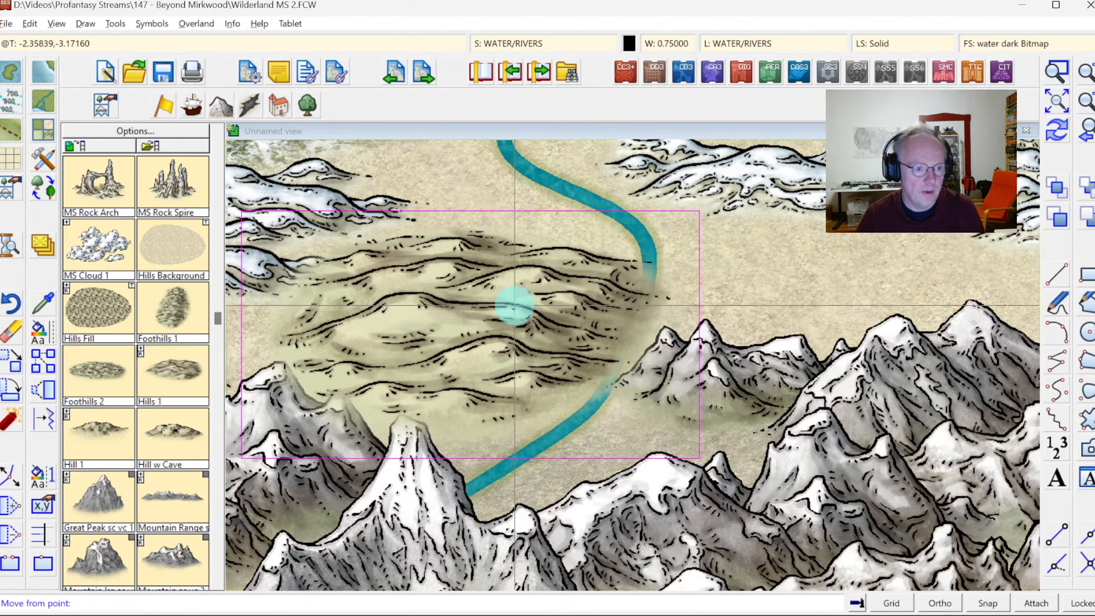
pyautogui.click(515, 305)
pyautogui.click(431, 297)
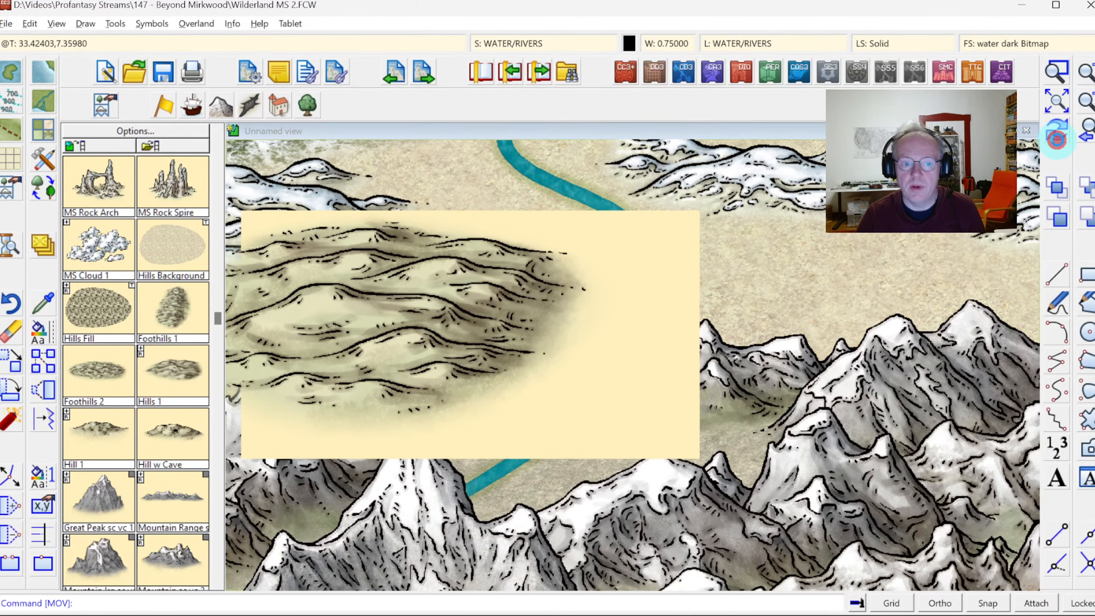
pyautogui.click(1056, 139)
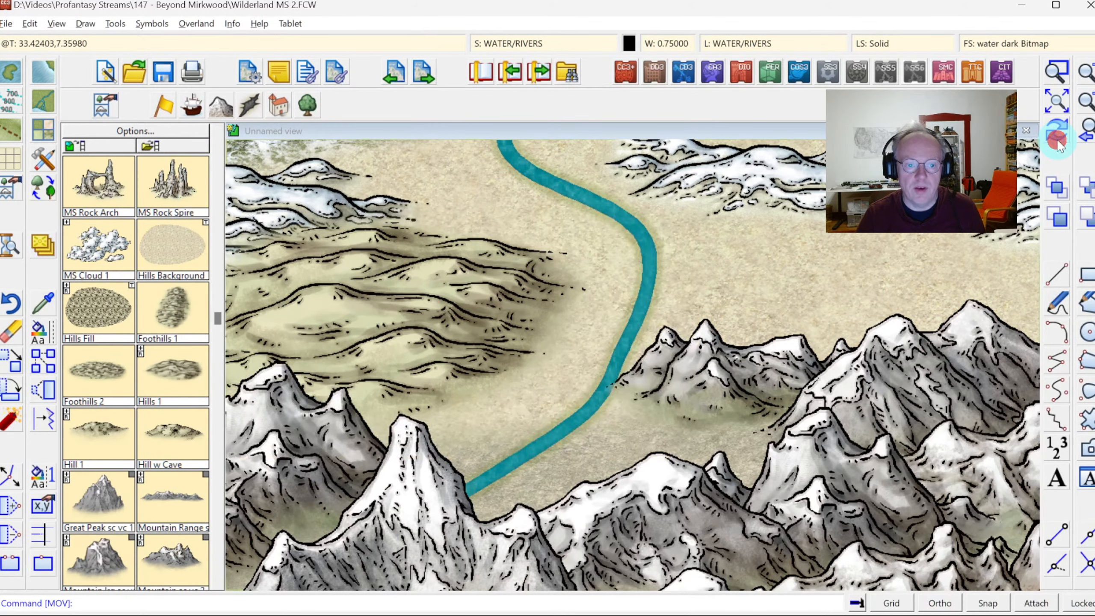
pyautogui.click(1090, 137)
pyautogui.click(631, 405)
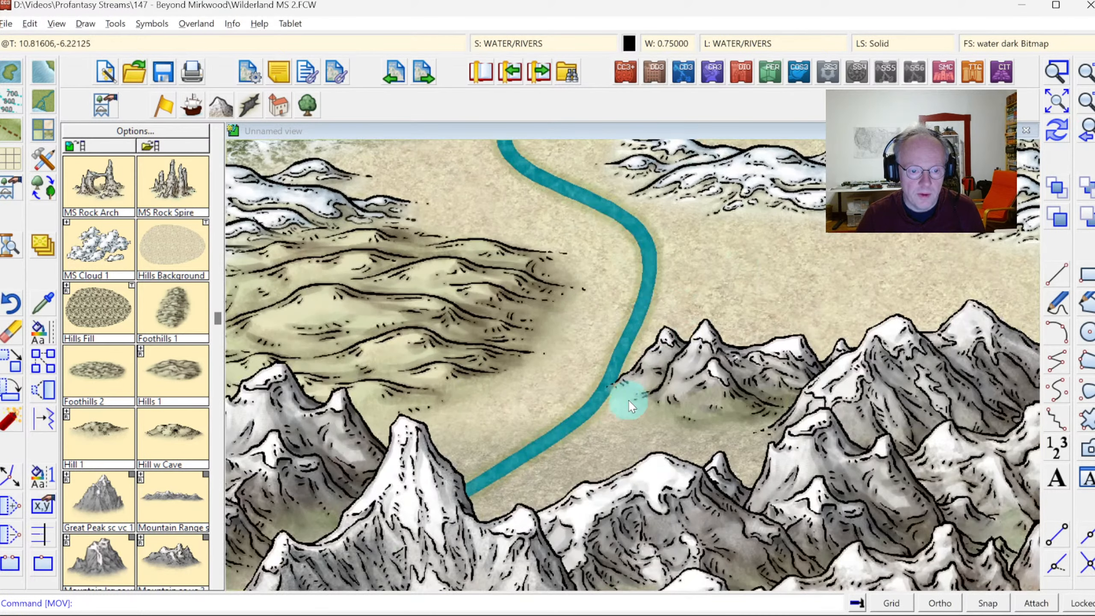
pyautogui.click(11, 470)
pyautogui.click(593, 405)
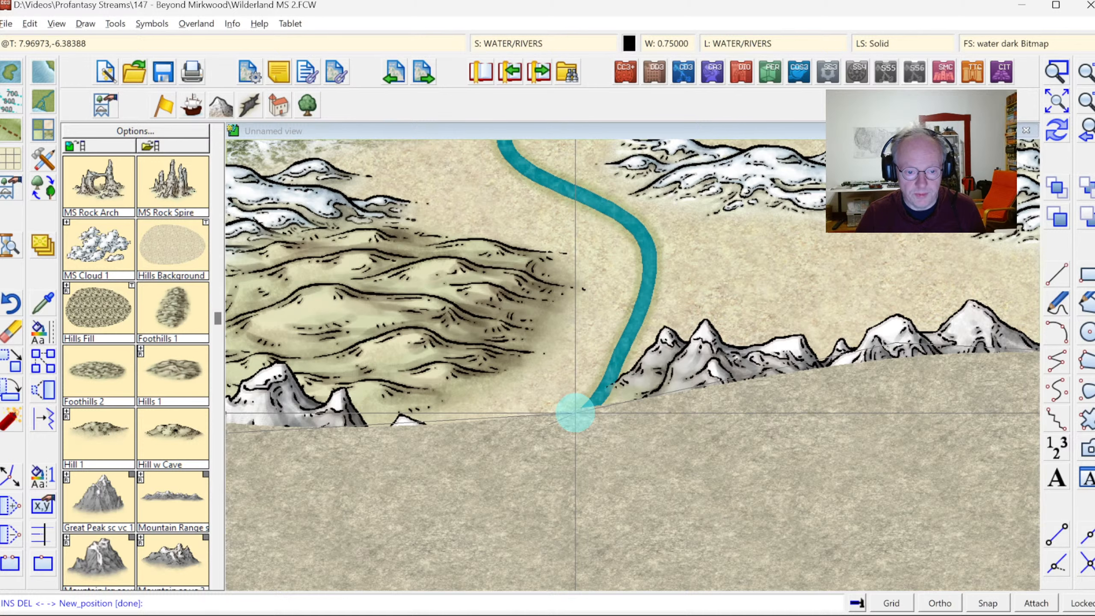
pyautogui.click(575, 413)
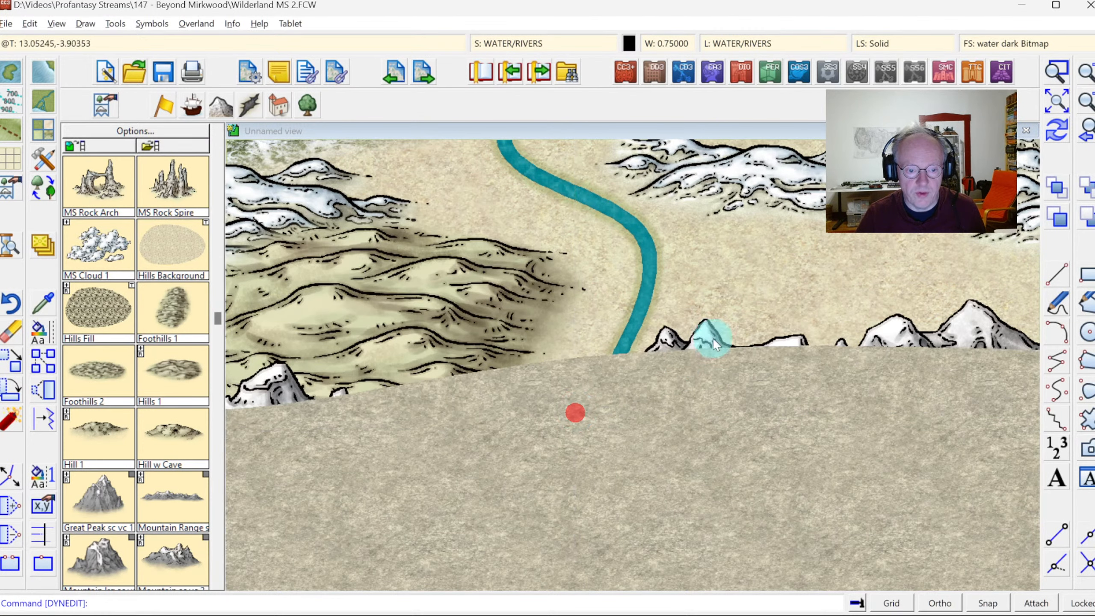
pyautogui.click(1057, 131)
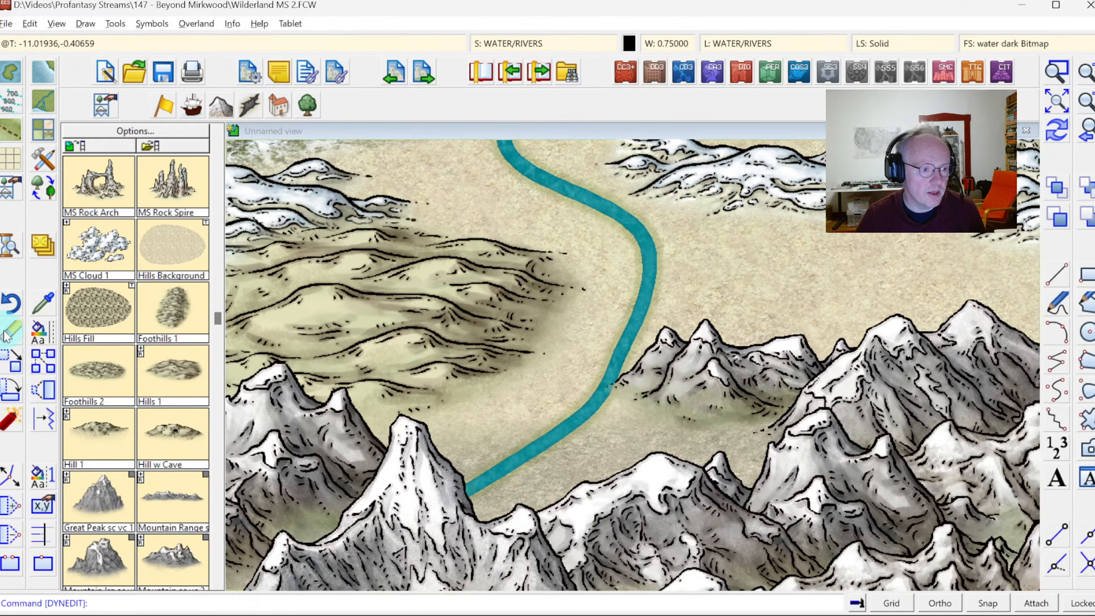
# Reshape the lower course of the second northern river by moving its nodes west, away from the mountain symbol covering its bend.
pyautogui.click(10, 480)
pyautogui.click(551, 433)
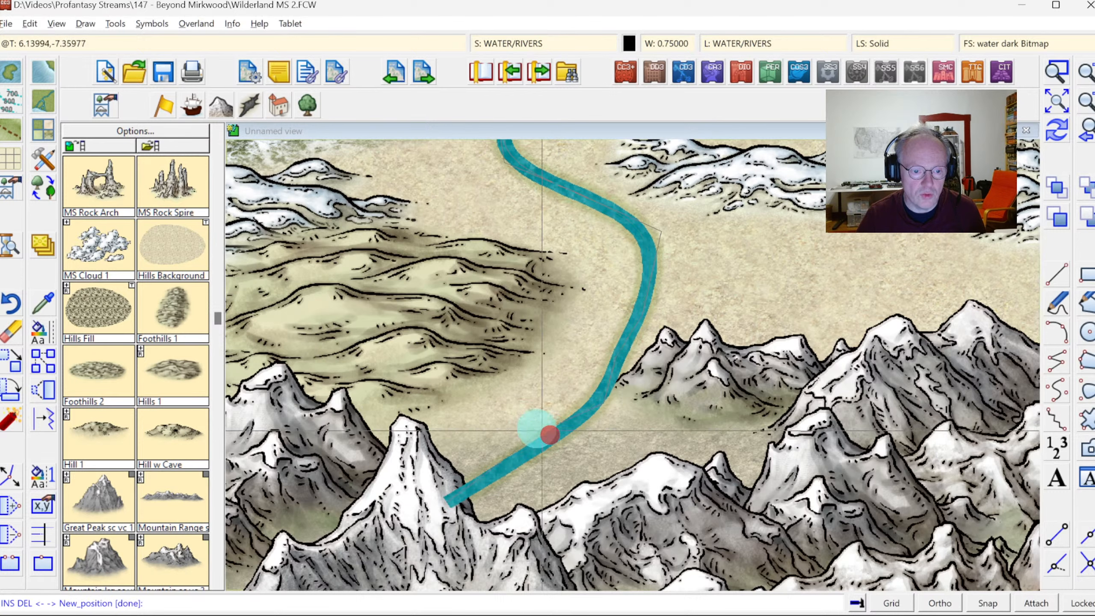
pyautogui.click(526, 424)
pyautogui.click(612, 365)
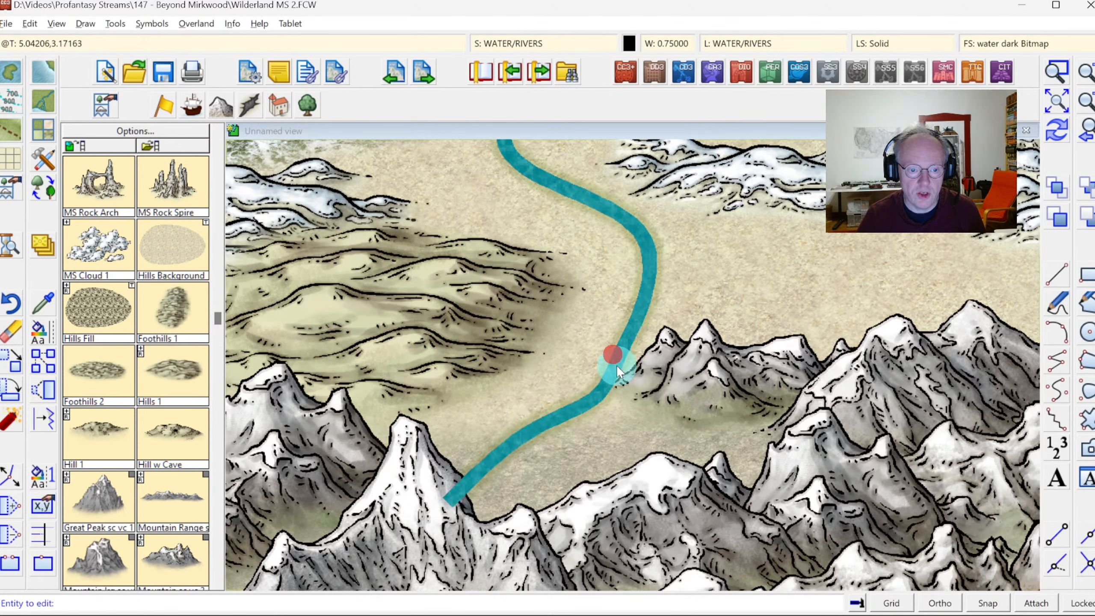
pyautogui.click(599, 332)
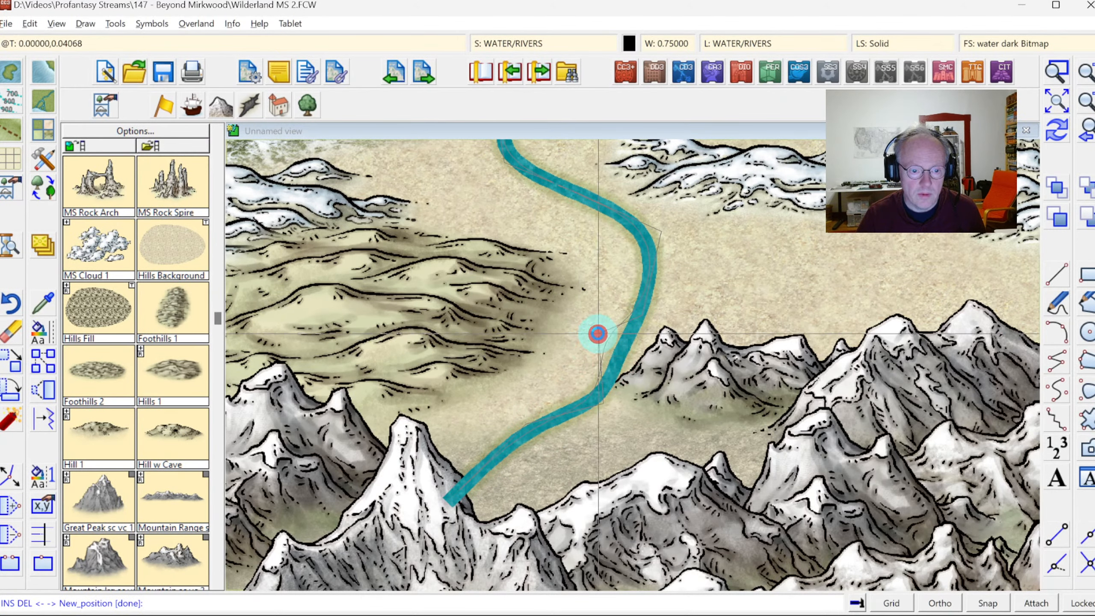
pyautogui.click(573, 404)
pyautogui.click(581, 399)
pyautogui.click(558, 387)
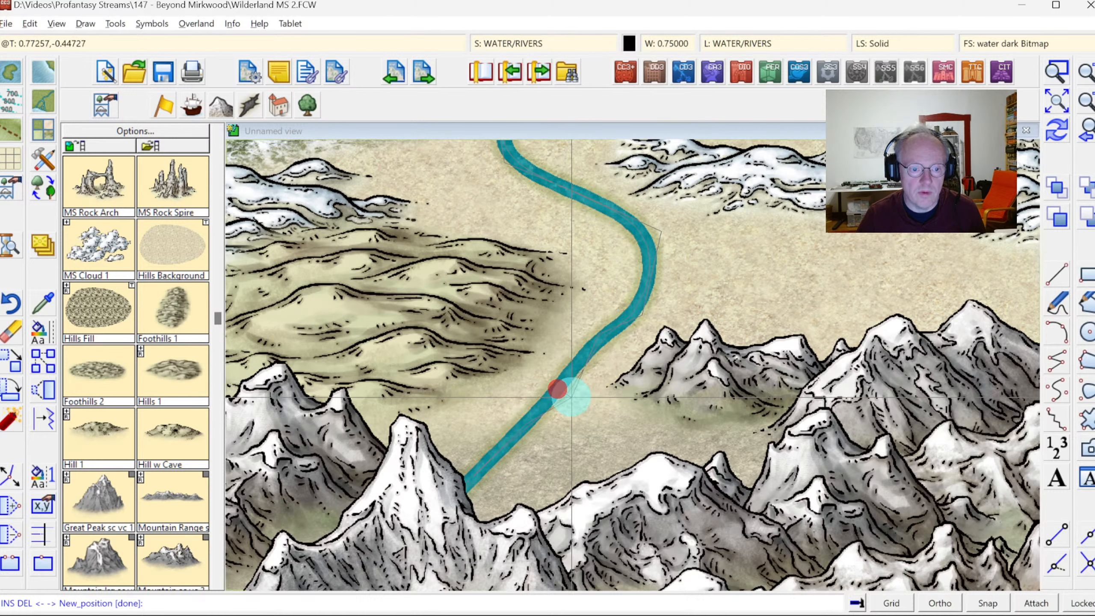
pyautogui.rightClick(582, 401)
# Bring the icy lake in front of the first northern river so that it covers the river's end.
pyautogui.click(1084, 136)
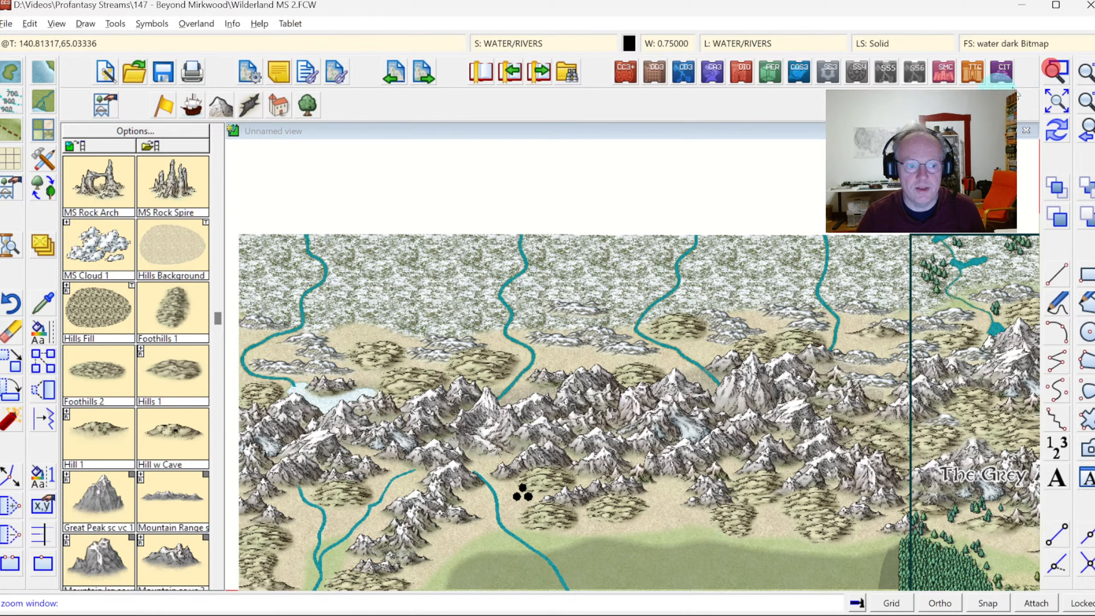
pyautogui.rightClick(331, 406)
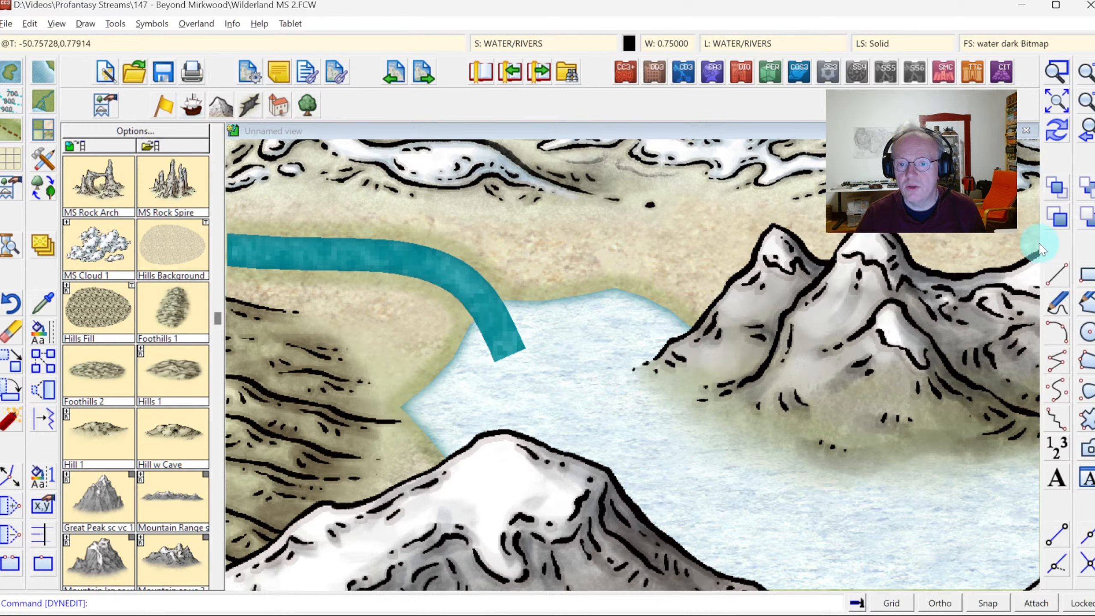
pyautogui.click(1058, 194)
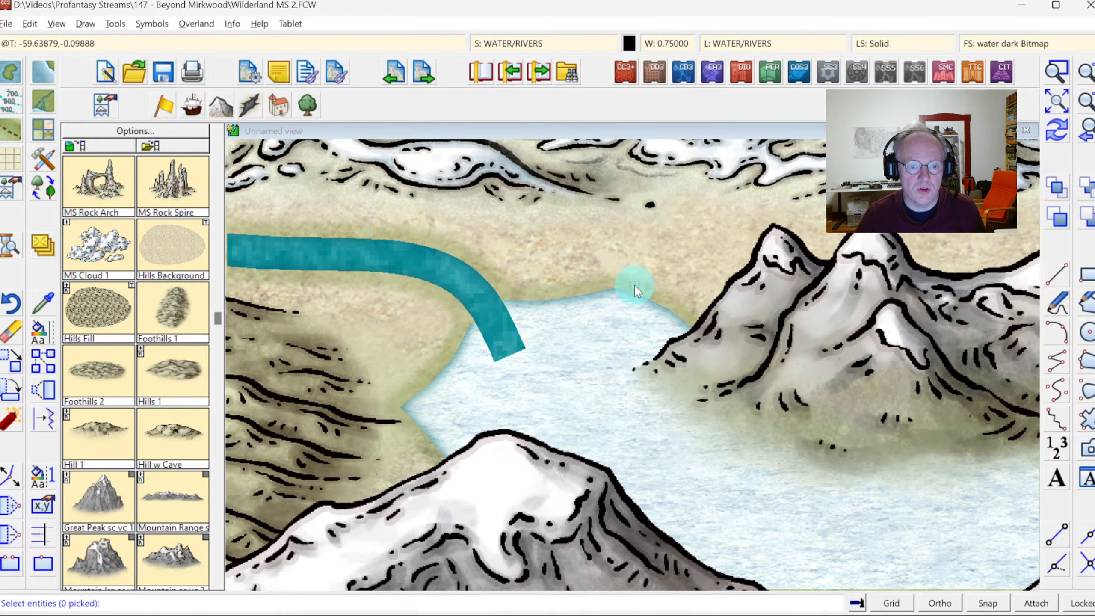
pyautogui.click(629, 298)
pyautogui.rightClick(709, 257)
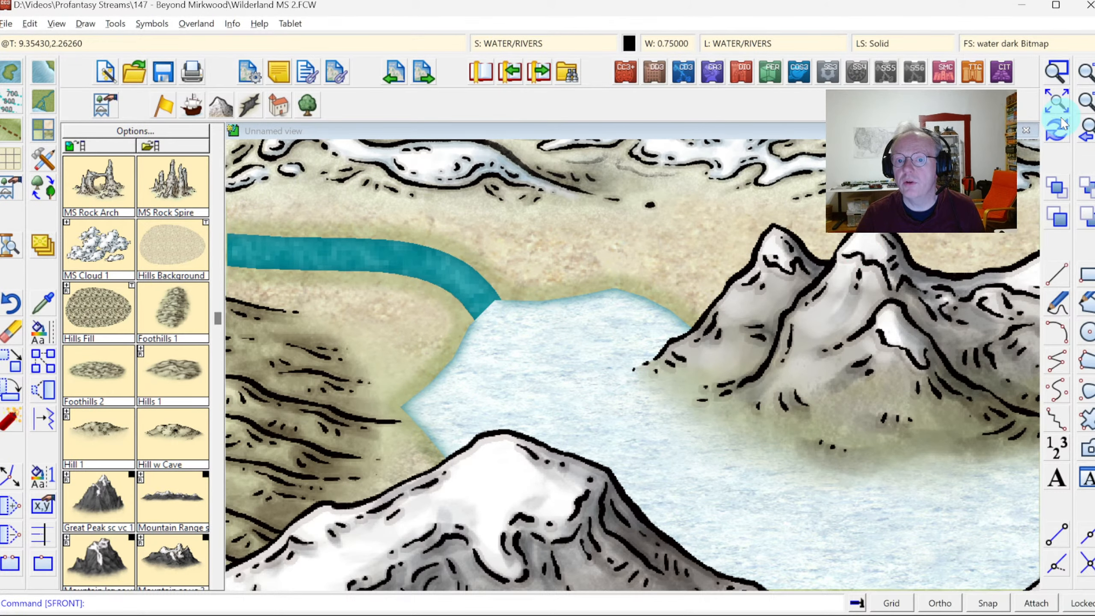
# Adopt the properties of an existing river of width 0.50 and draw a smooth tributary from the second northern river's bend east to the mountains.
pyautogui.click(1089, 131)
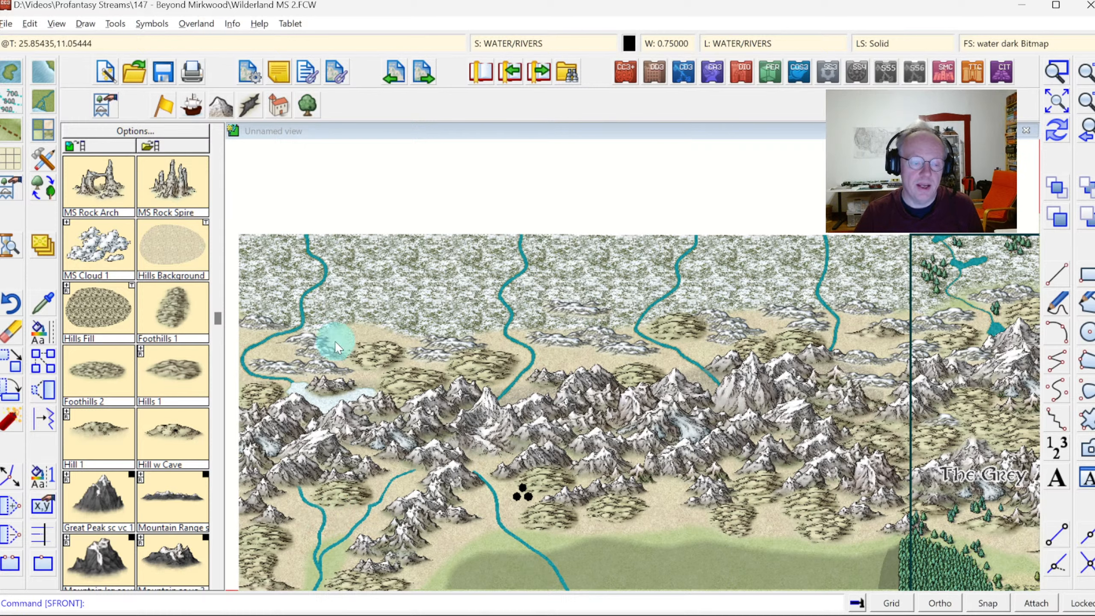
pyautogui.click(48, 303)
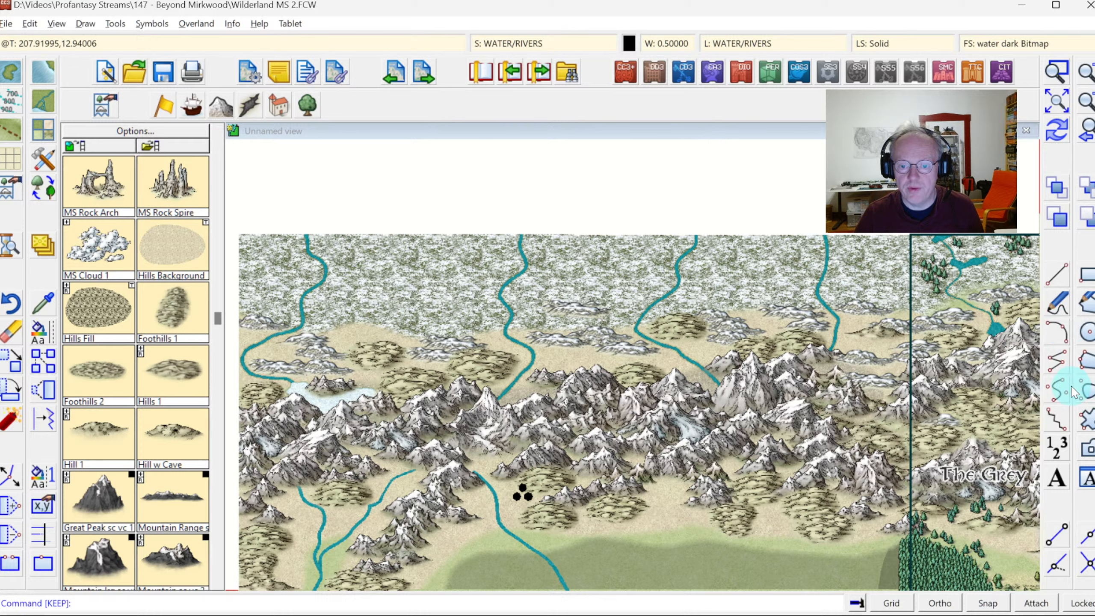
pyautogui.click(1058, 390)
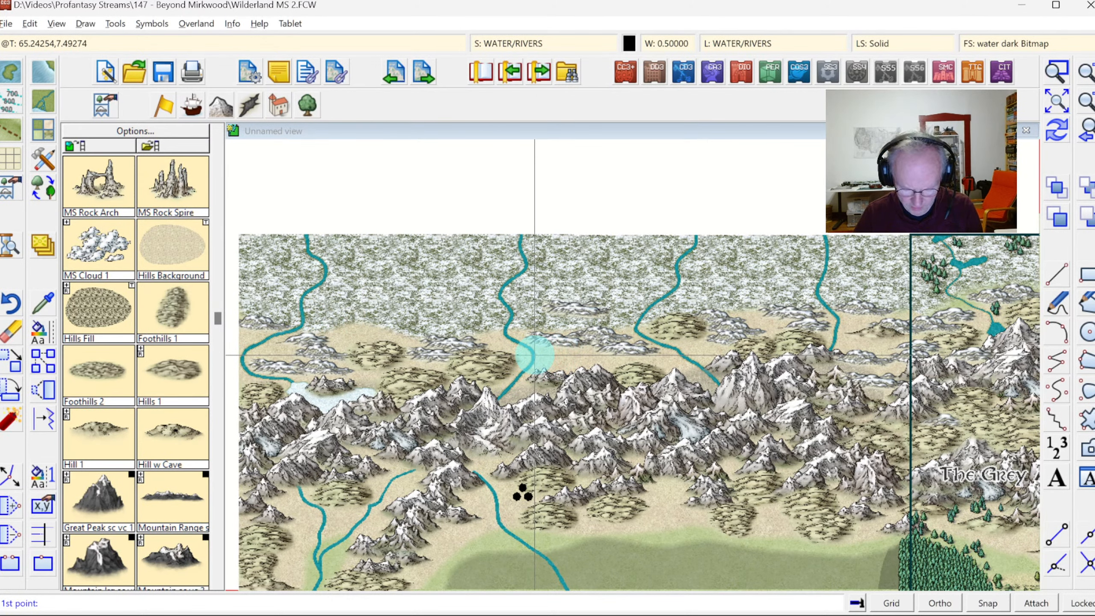
pyautogui.moveTo(535, 355); pyautogui.dragTo(580, 367)
pyautogui.click(585, 373)
pyautogui.rightClick(584, 374)
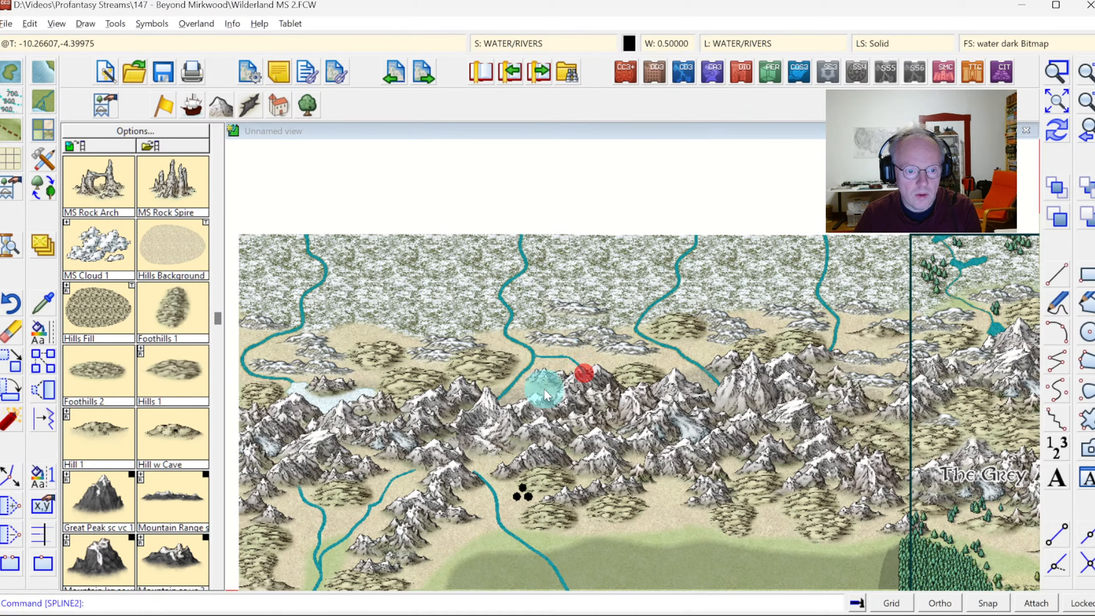
pyautogui.rightClick(517, 379)
pyautogui.click(532, 363)
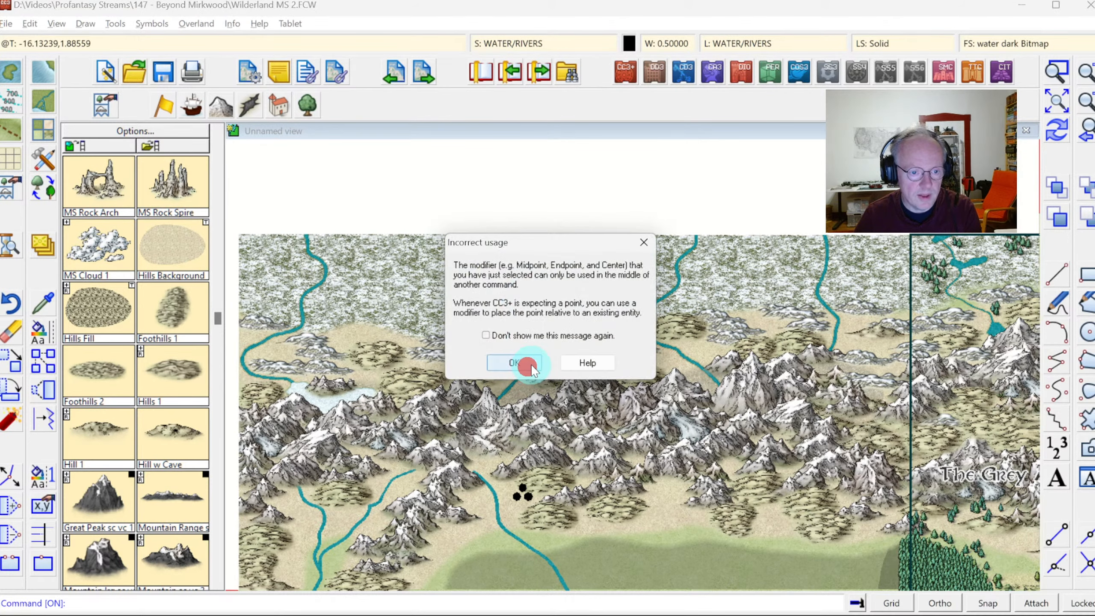
pyautogui.click(519, 362)
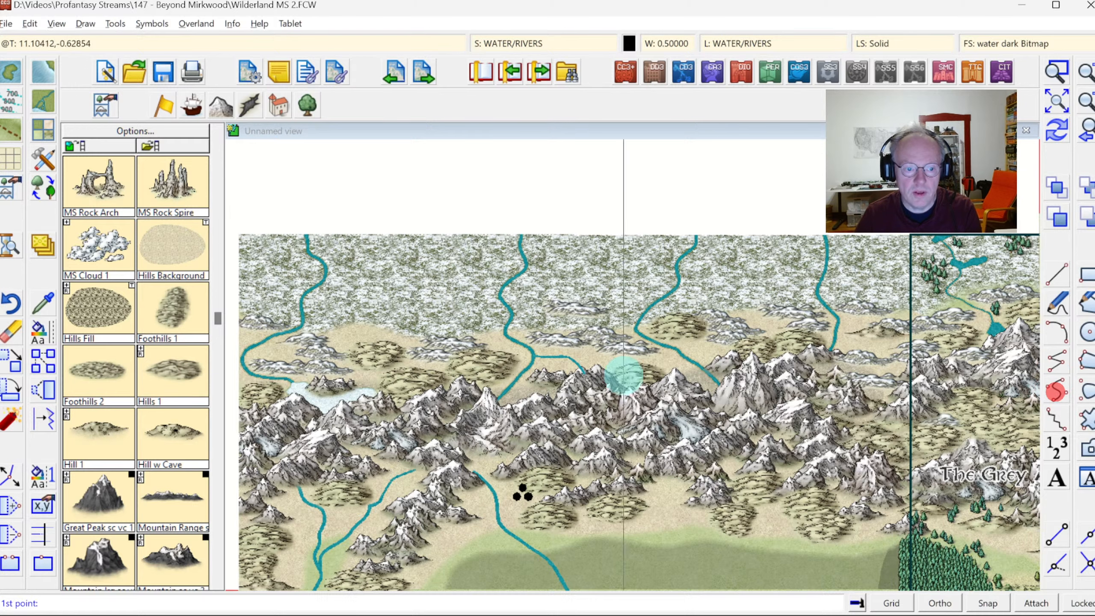
# Draw another short, narrow tributary between the second northern river's lower course and the mountains south of it.
pyautogui.click(522, 396)
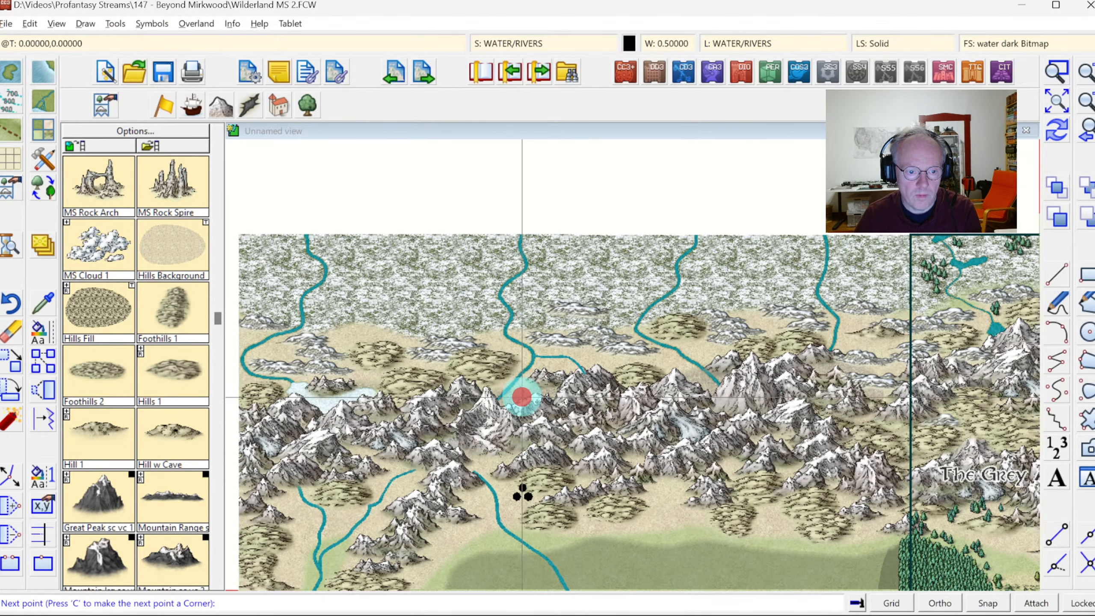
pyautogui.rightClick(526, 402)
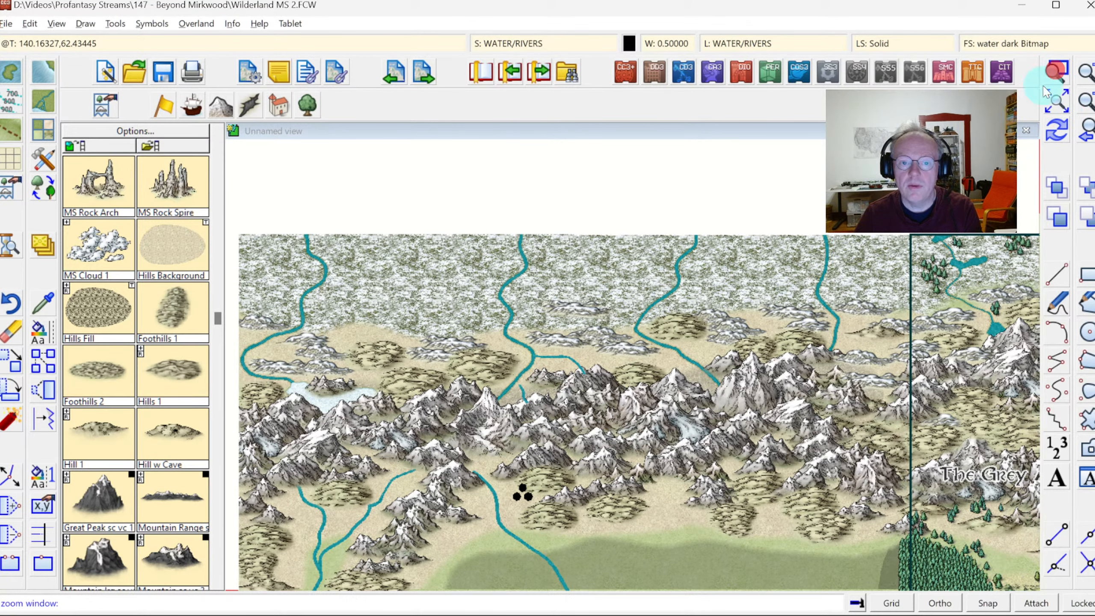
pyautogui.click(498, 362)
pyautogui.click(559, 408)
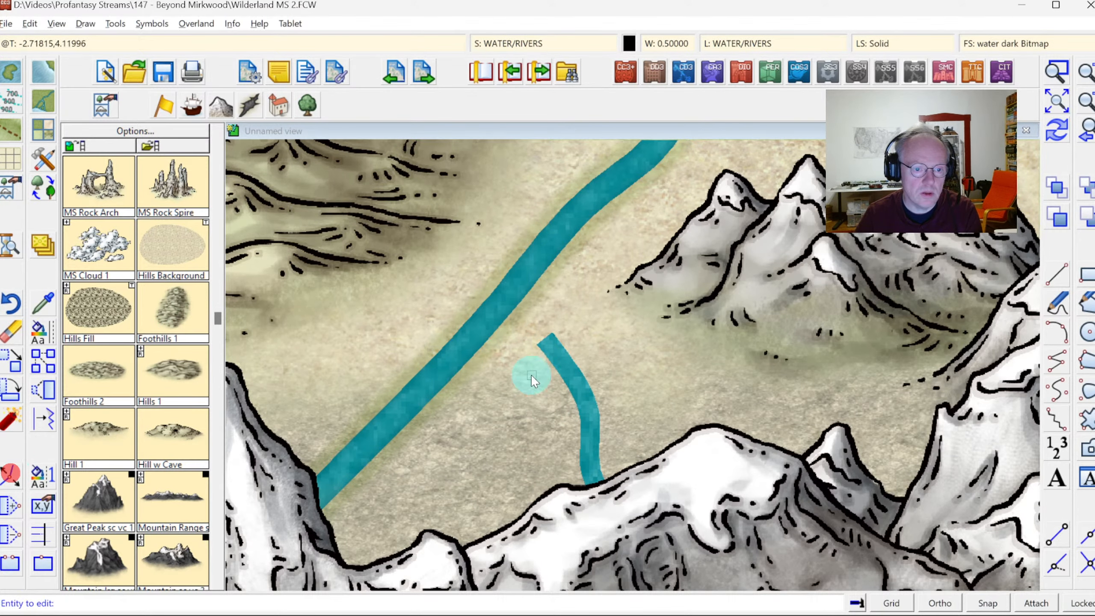
pyautogui.moveTo(547, 347)
pyautogui.mouseDown()
pyautogui.moveTo(527, 318)
pyautogui.moveTo(568, 367)
pyautogui.mouseUp()
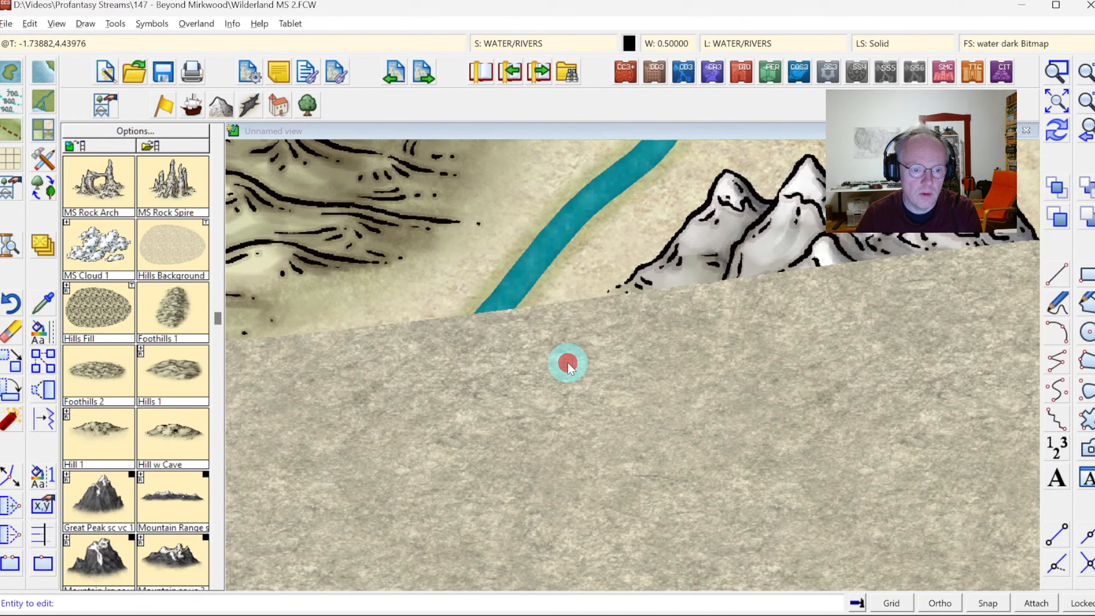
pyautogui.click(559, 359)
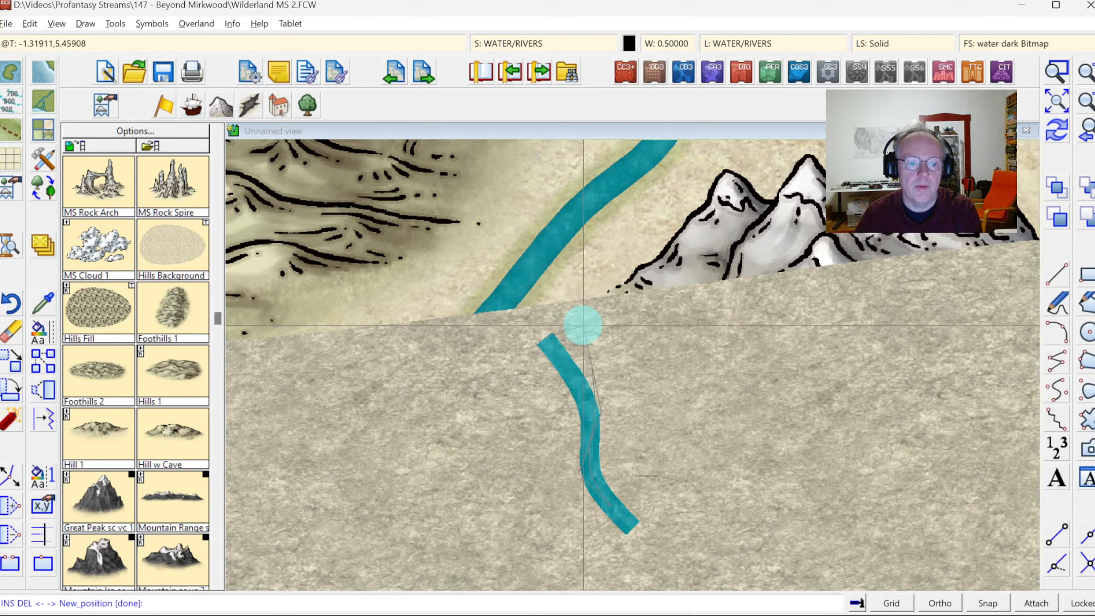
pyautogui.rightClick(583, 325)
pyautogui.click(753, 46)
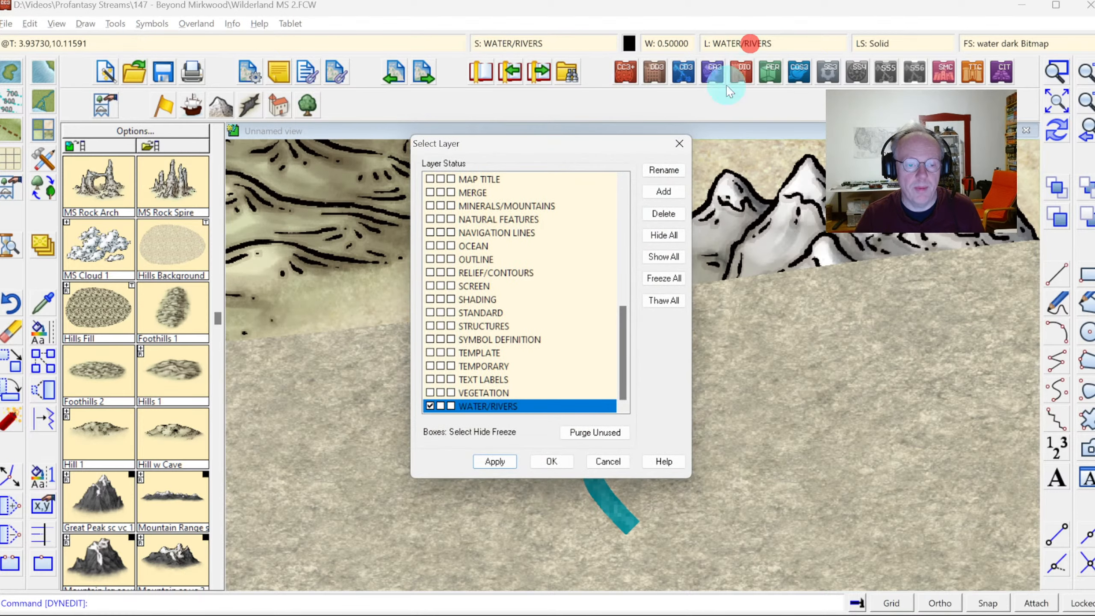
pyautogui.press('Escape')
pyautogui.click(746, 43)
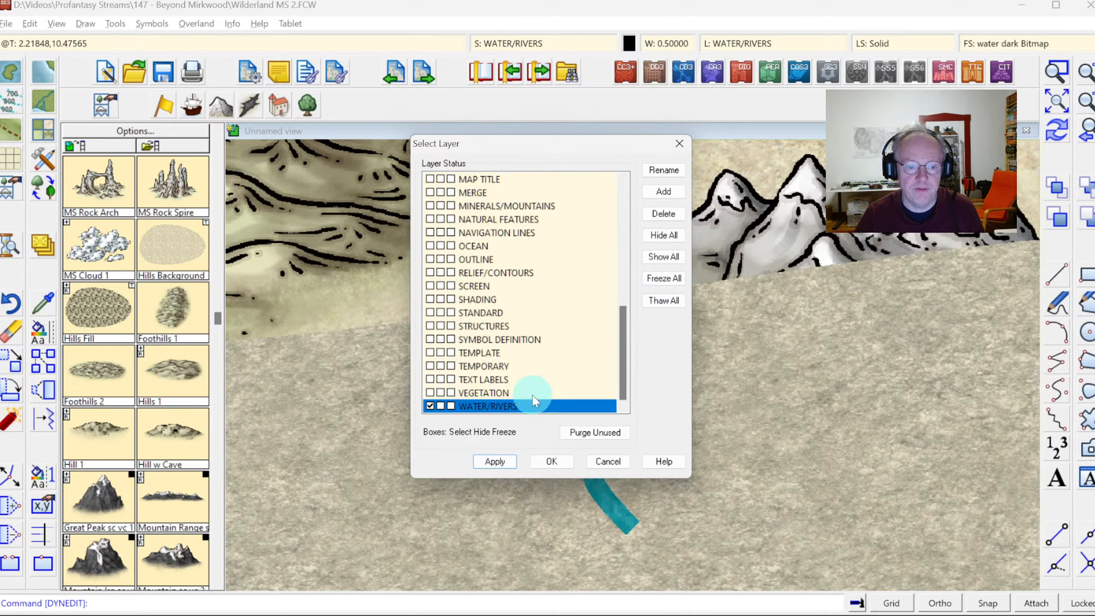
pyautogui.click(565, 465)
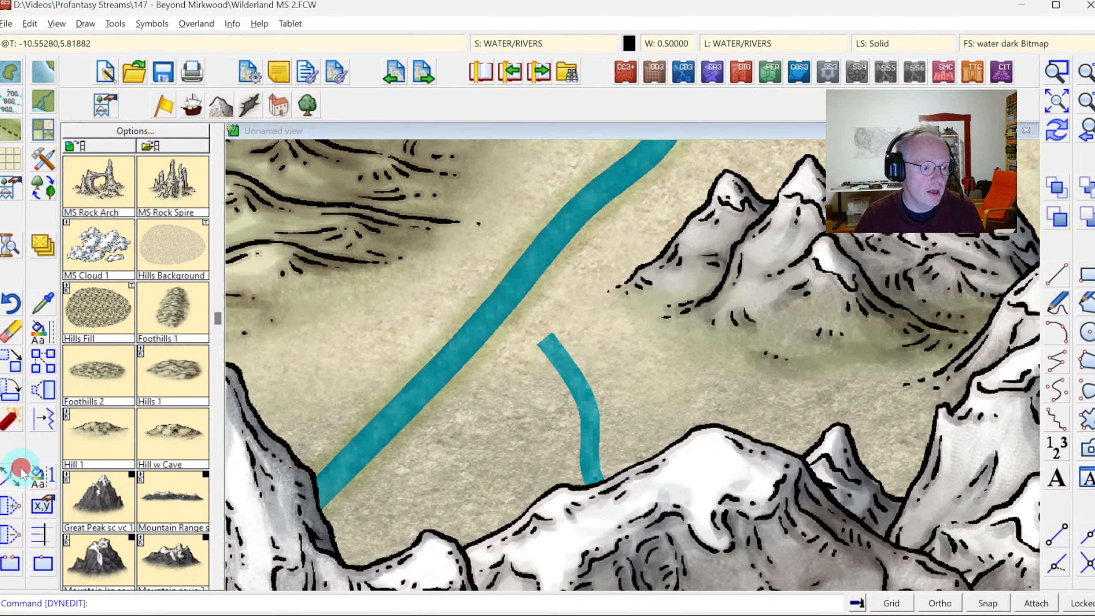
# Move the upper end node of the short tributary onto the second northern river so that the two connect.
pyautogui.click(541, 344)
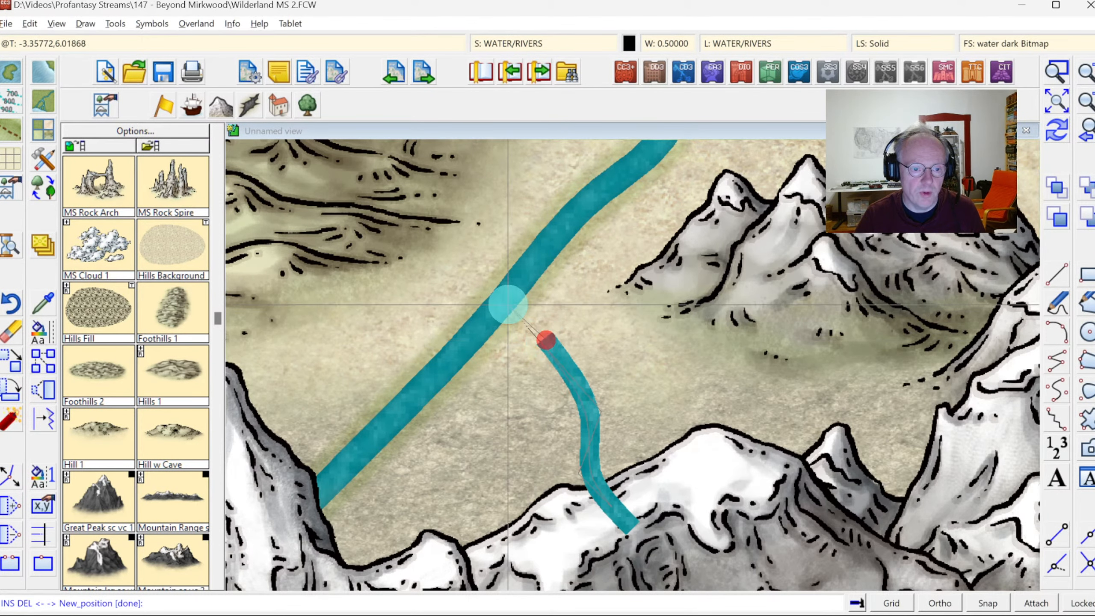
pyautogui.click(507, 304)
pyautogui.rightClick(519, 305)
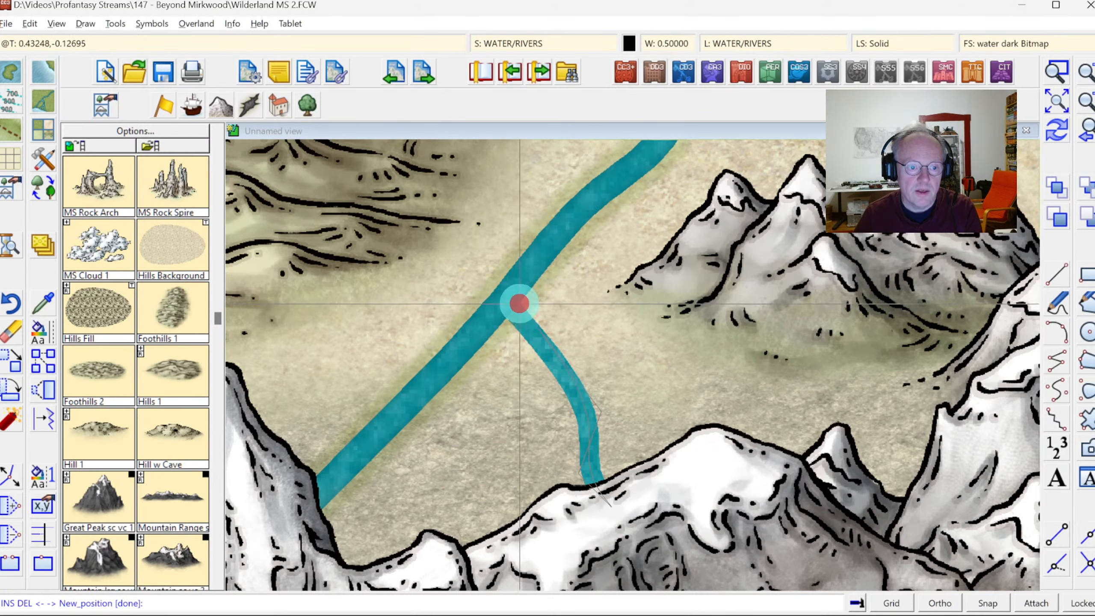
# Draw a short smooth tributary from the lower course of the third northern river southwest into the mountains.
pyautogui.click(1078, 129)
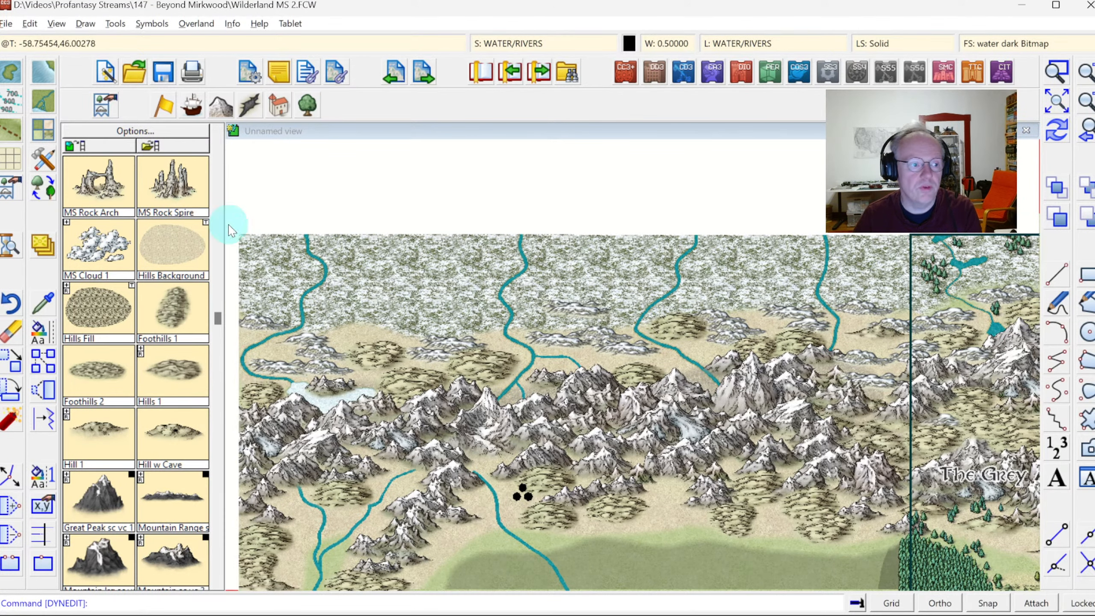
pyautogui.click(1065, 395)
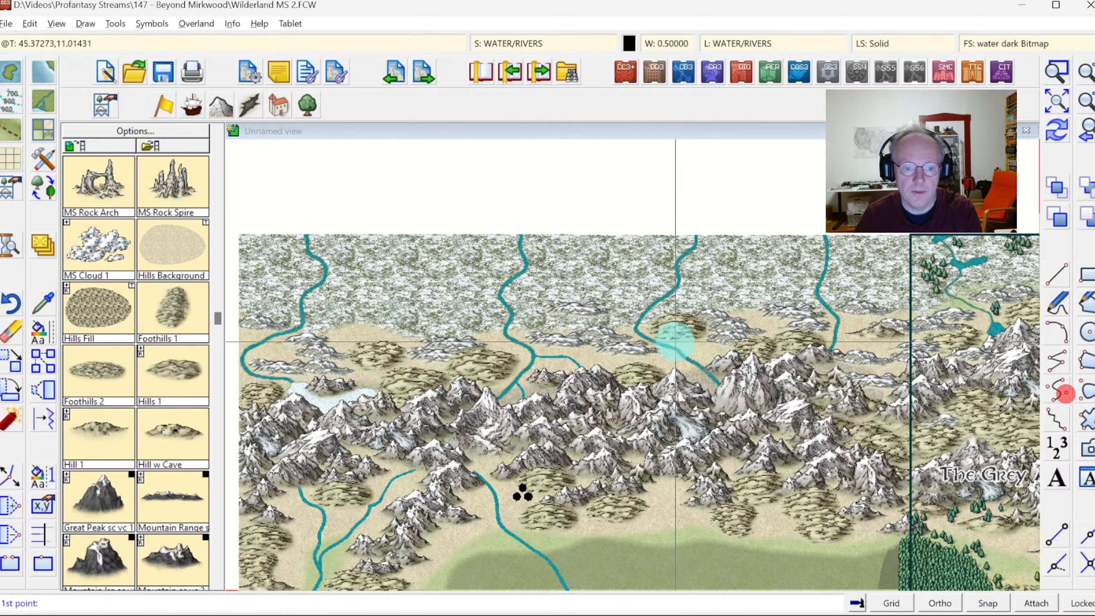
pyautogui.click(674, 356)
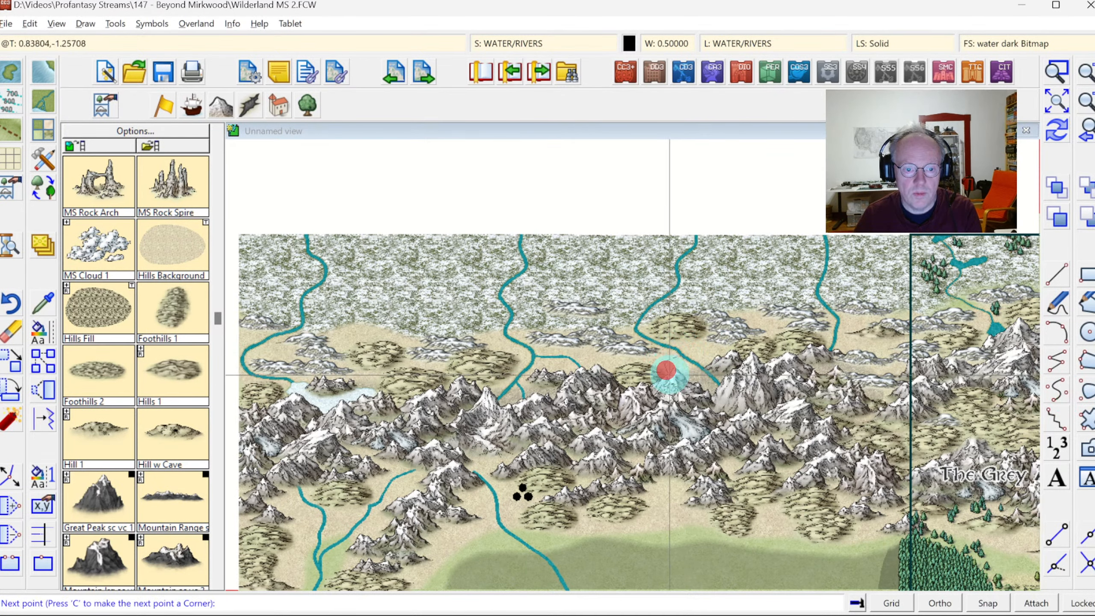
pyautogui.rightClick(679, 372)
pyautogui.press('F7')
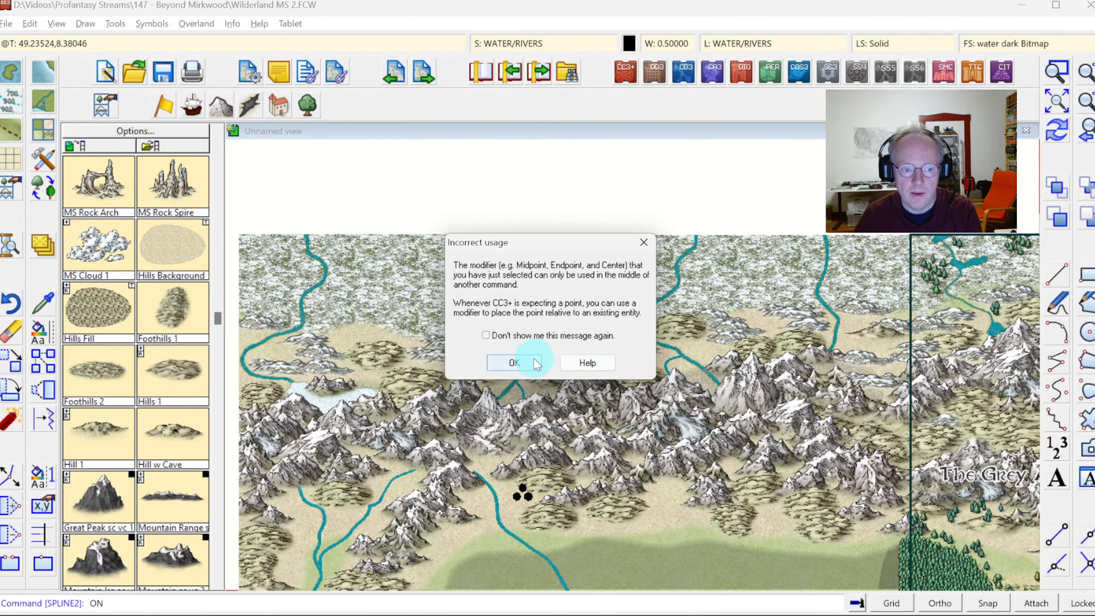
pyautogui.click(534, 361)
pyautogui.rightClick(533, 360)
pyautogui.click(533, 362)
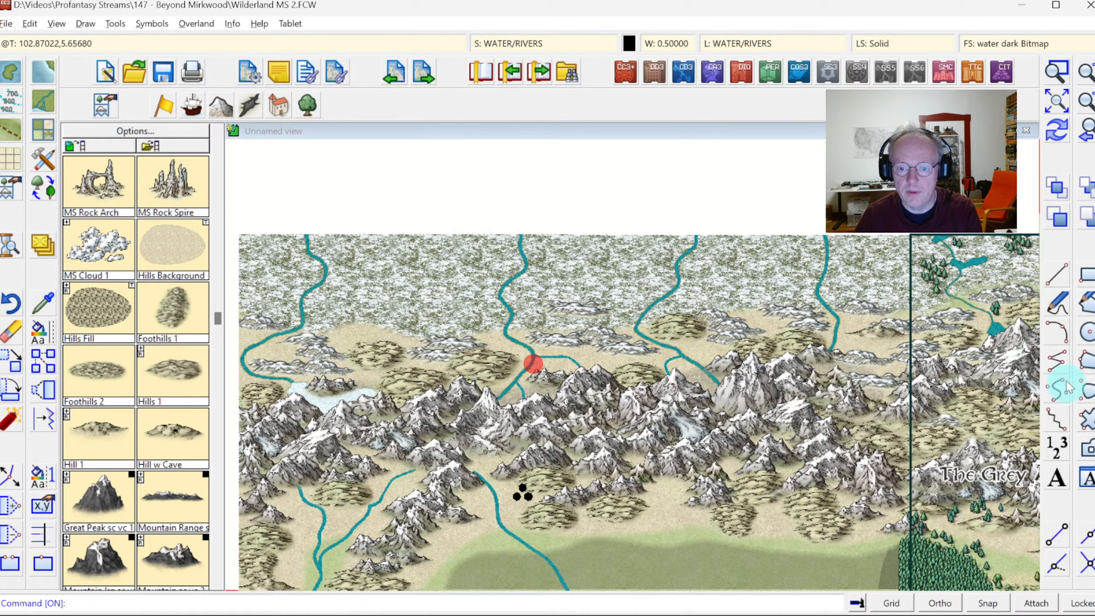
# Draw a short smooth tributary running southeast from the lower end of the fourth northern river.
pyautogui.click(1059, 397)
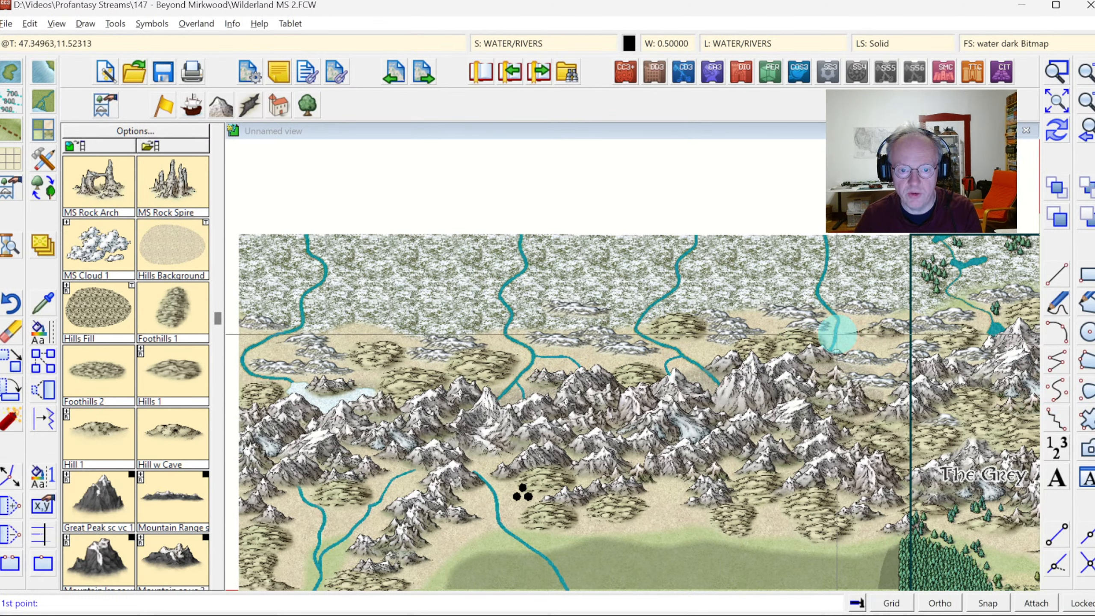
pyautogui.click(846, 342)
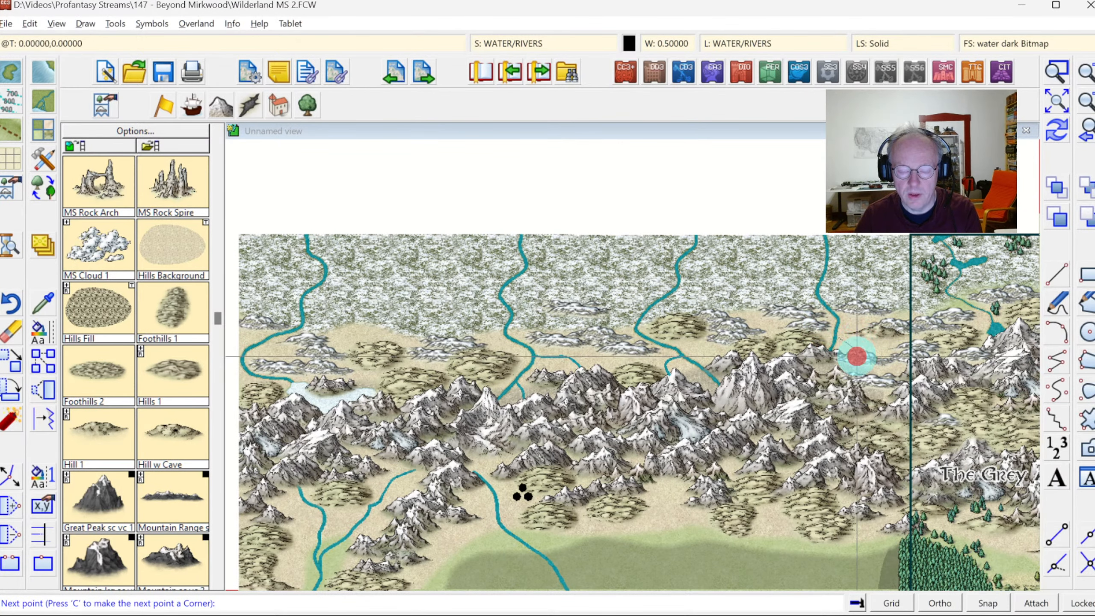
pyautogui.rightClick(857, 356)
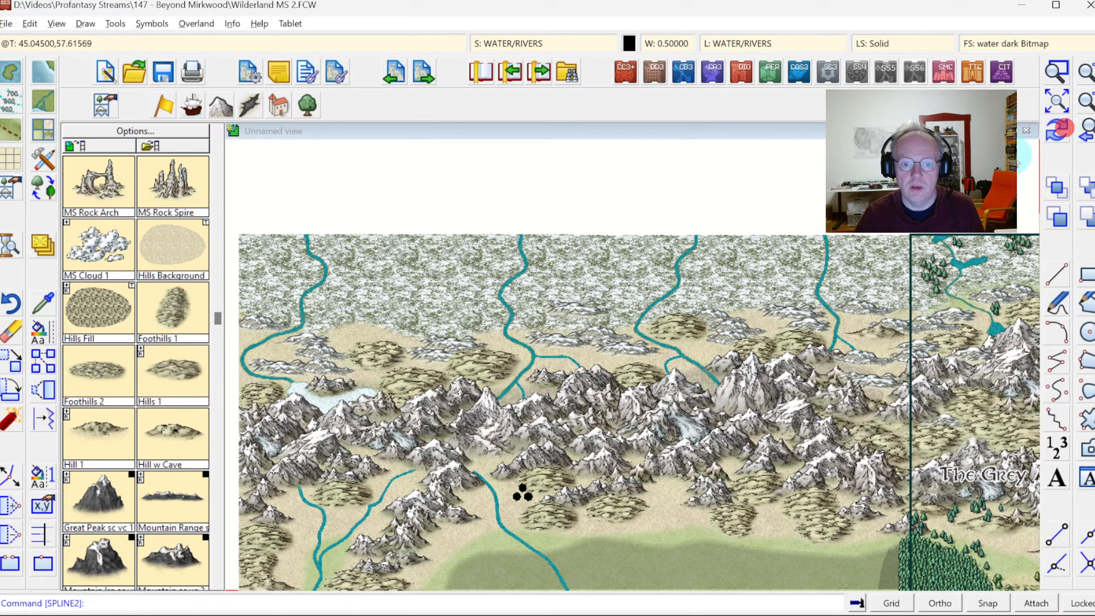
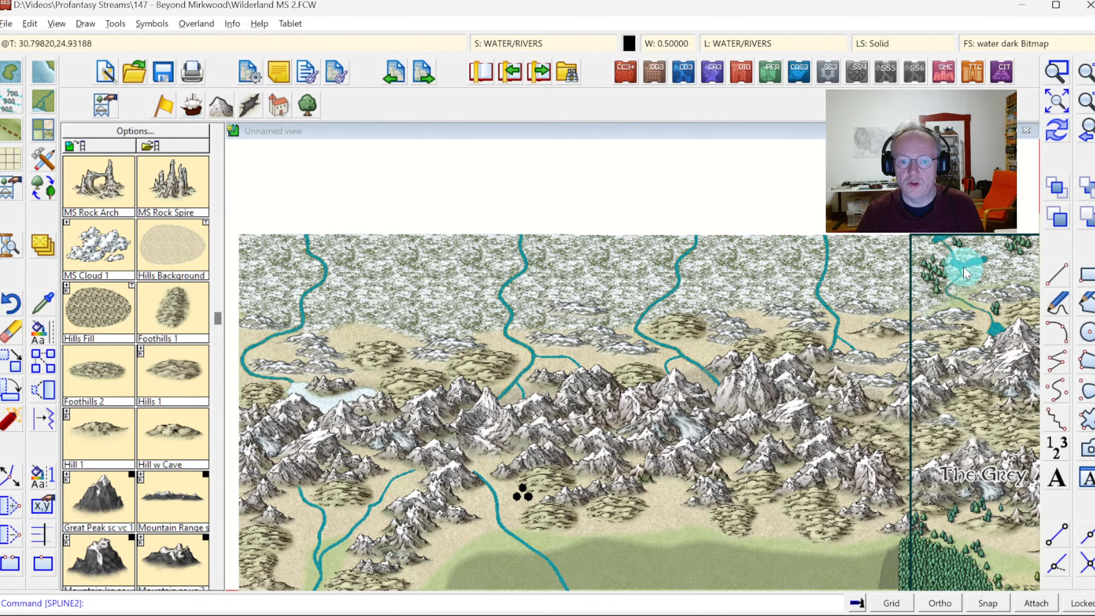
# Draw a small irregular lake on the upper course of the second northern river with the river-style fractal polygon.
pyautogui.click(48, 108)
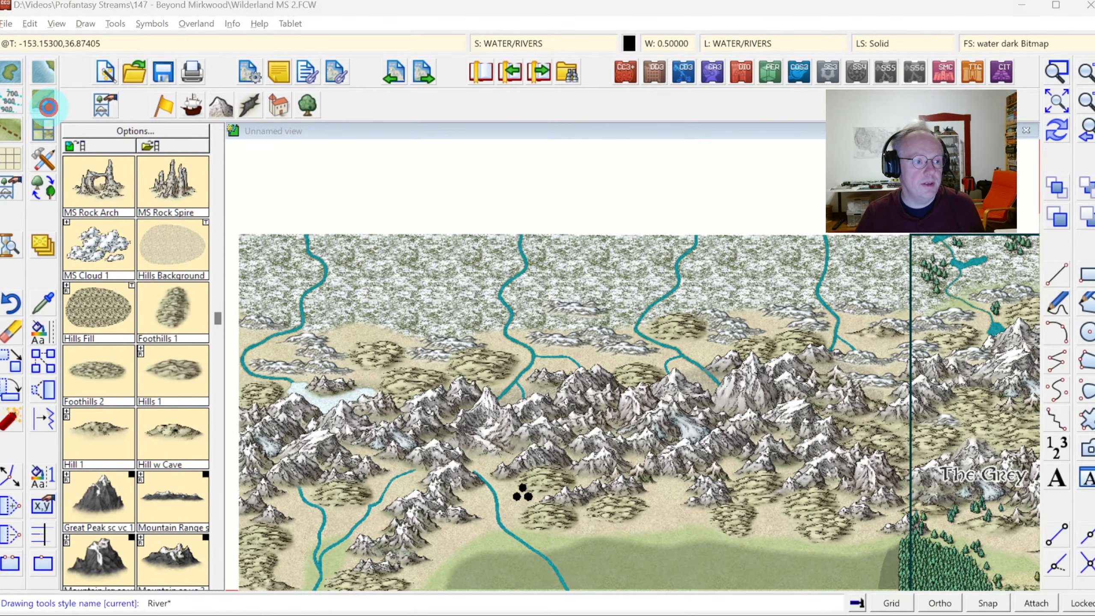
pyautogui.click(517, 288)
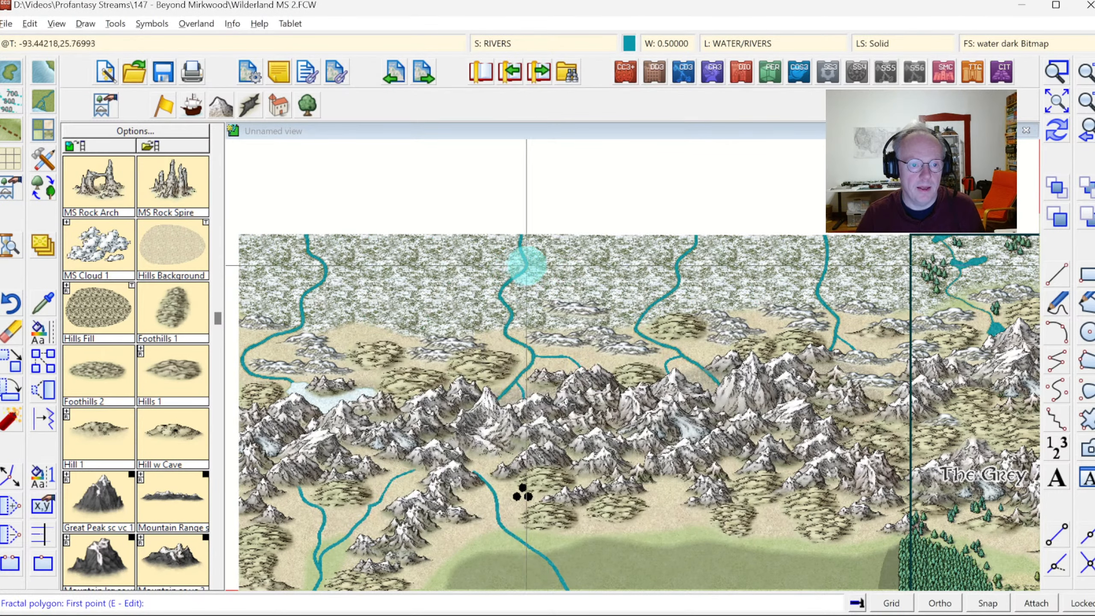
pyautogui.click(512, 269)
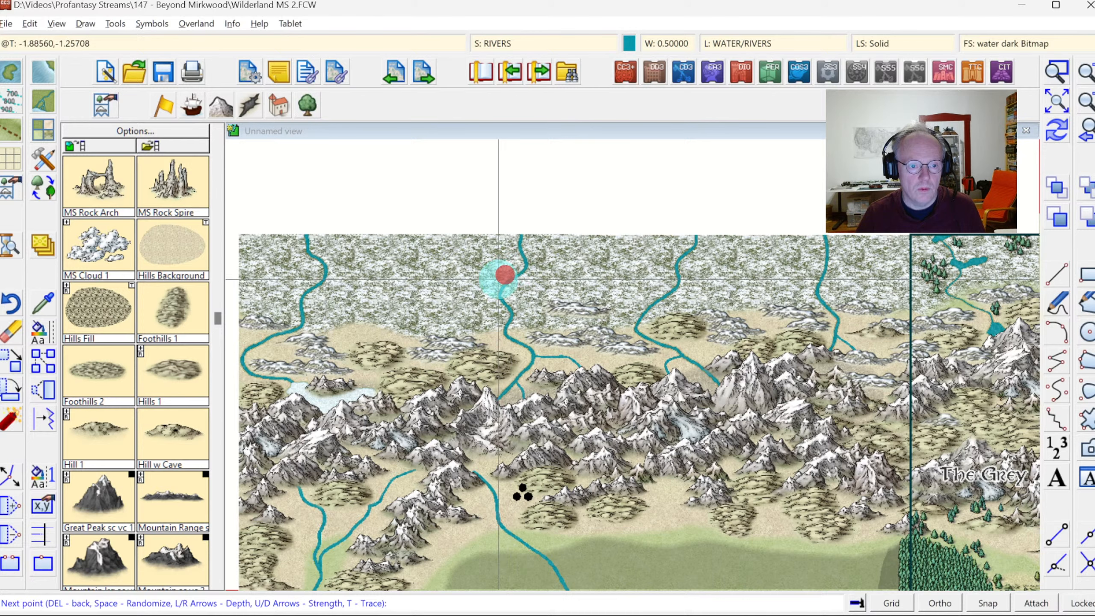
pyautogui.click(540, 269)
pyautogui.click(538, 260)
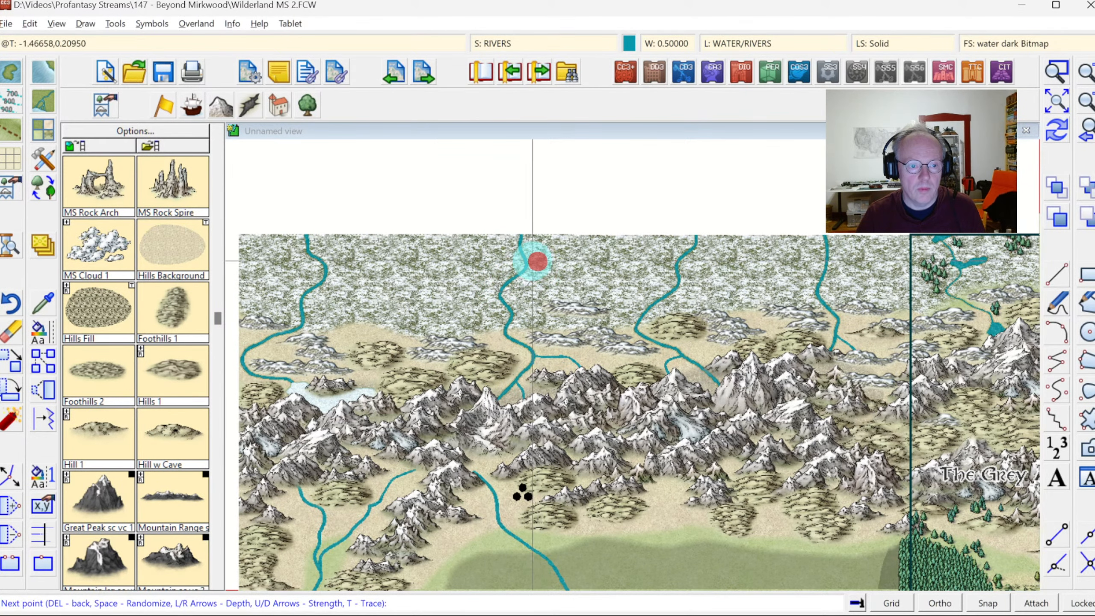
pyautogui.rightClick(526, 259)
# Draw a small irregular lake on the upper course of the third northern river.
pyautogui.click(676, 270)
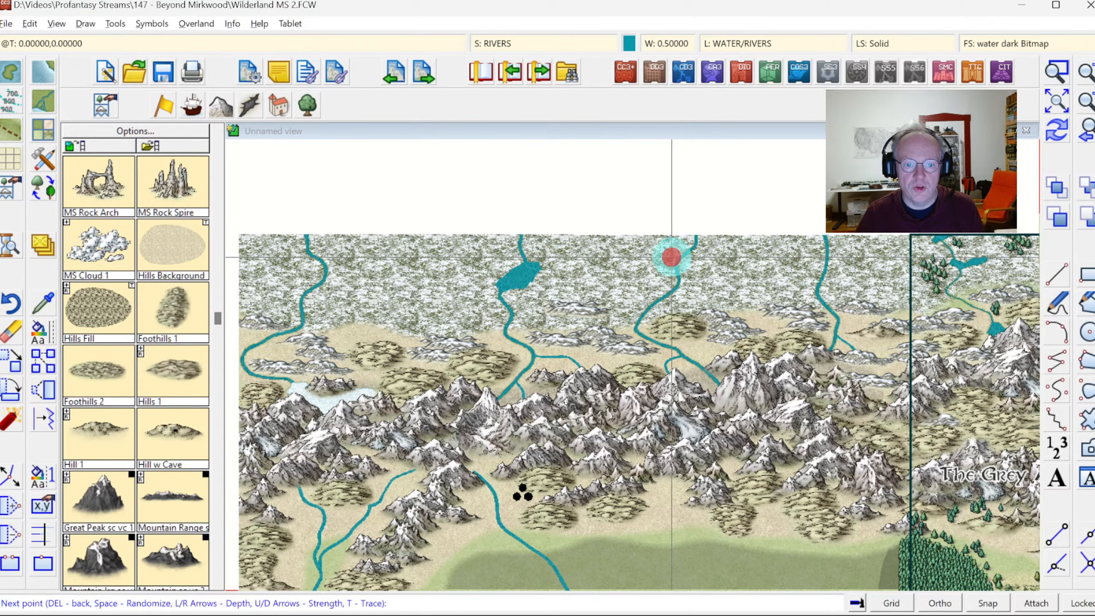
pyautogui.click(690, 281)
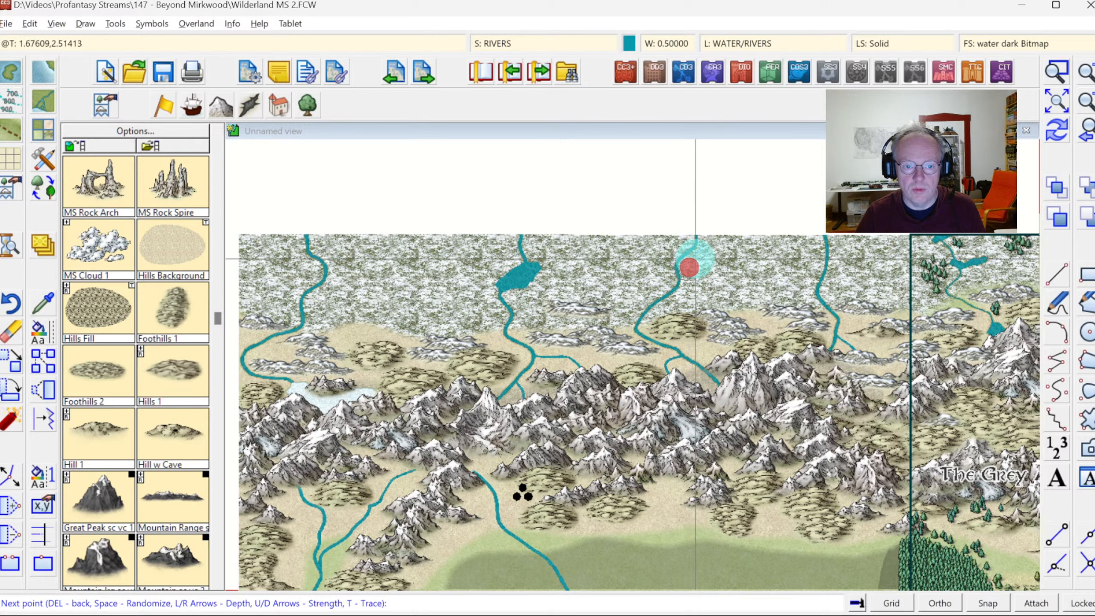
pyautogui.click(695, 251)
pyautogui.rightClick(695, 251)
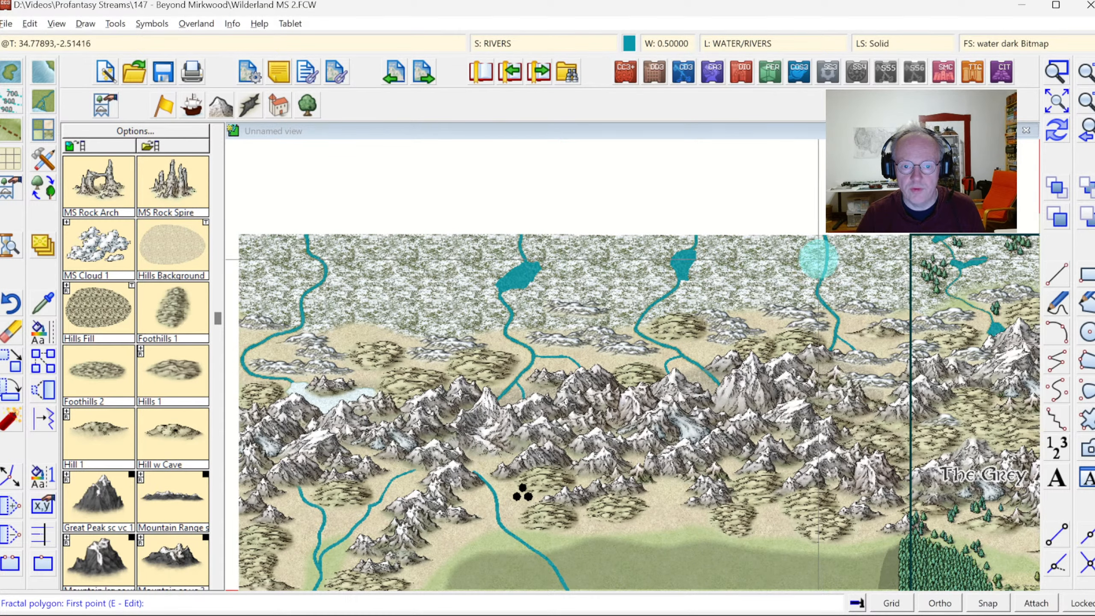
# Draw small irregular lakes on the upper courses of the fourth and first northern rivers.
pyautogui.click(819, 262)
pyautogui.click(827, 282)
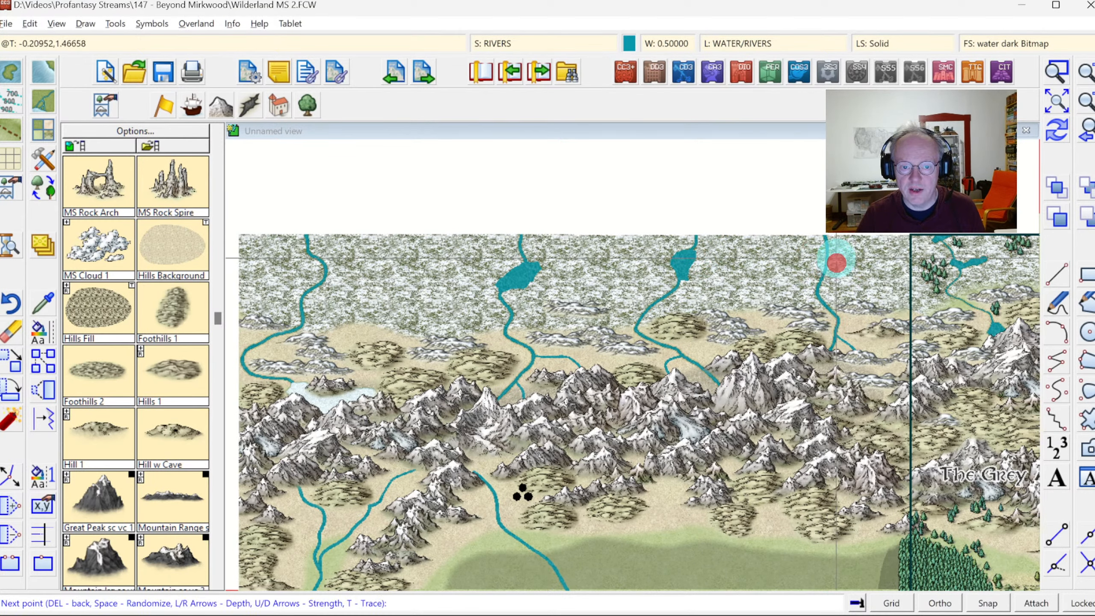
pyautogui.rightClick(836, 258)
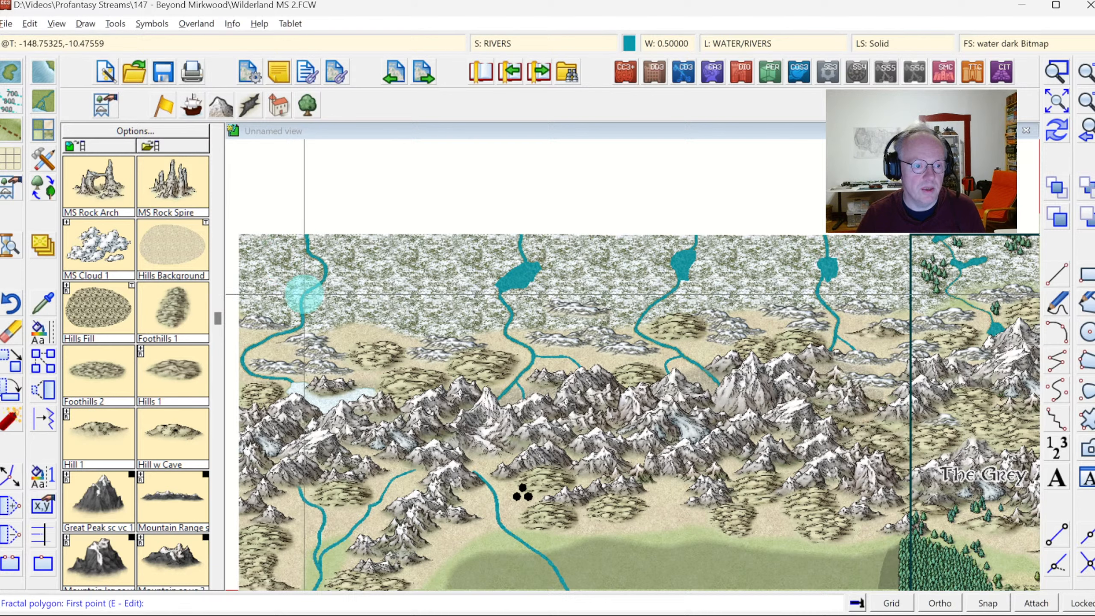
pyautogui.click(300, 289)
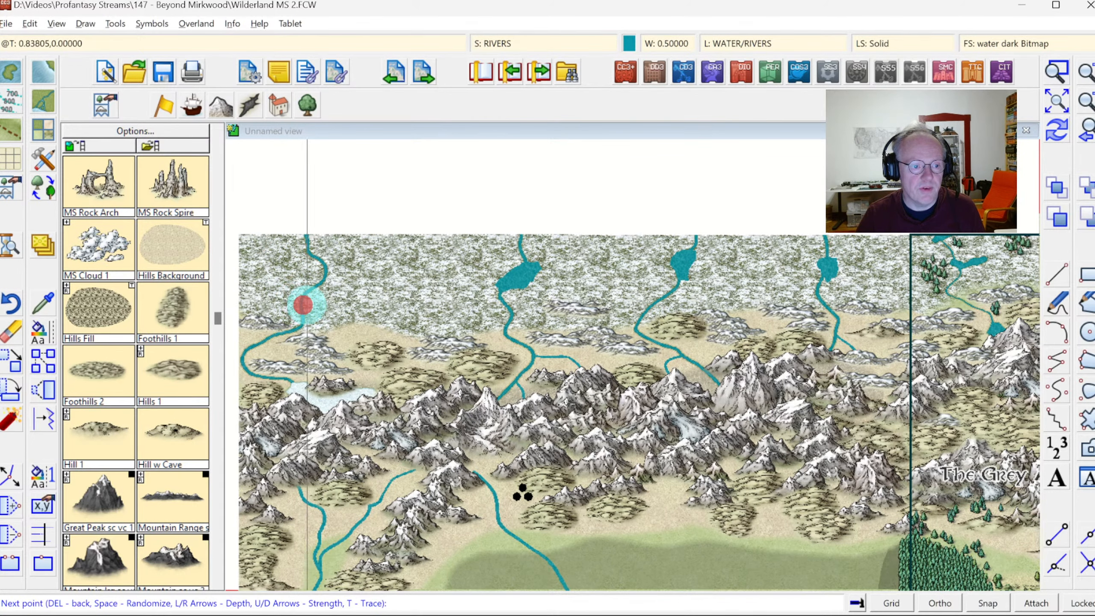
pyautogui.rightClick(310, 286)
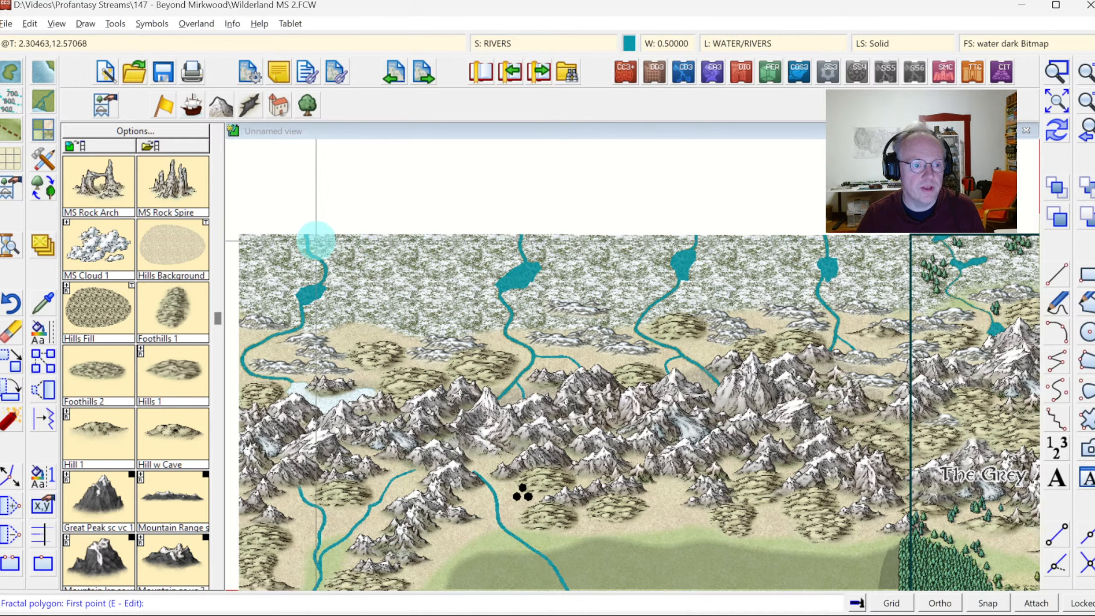
# Draw two isolated tundra lakes, one between the first and second northern rivers and one just east of the fourth.
pyautogui.click(411, 265)
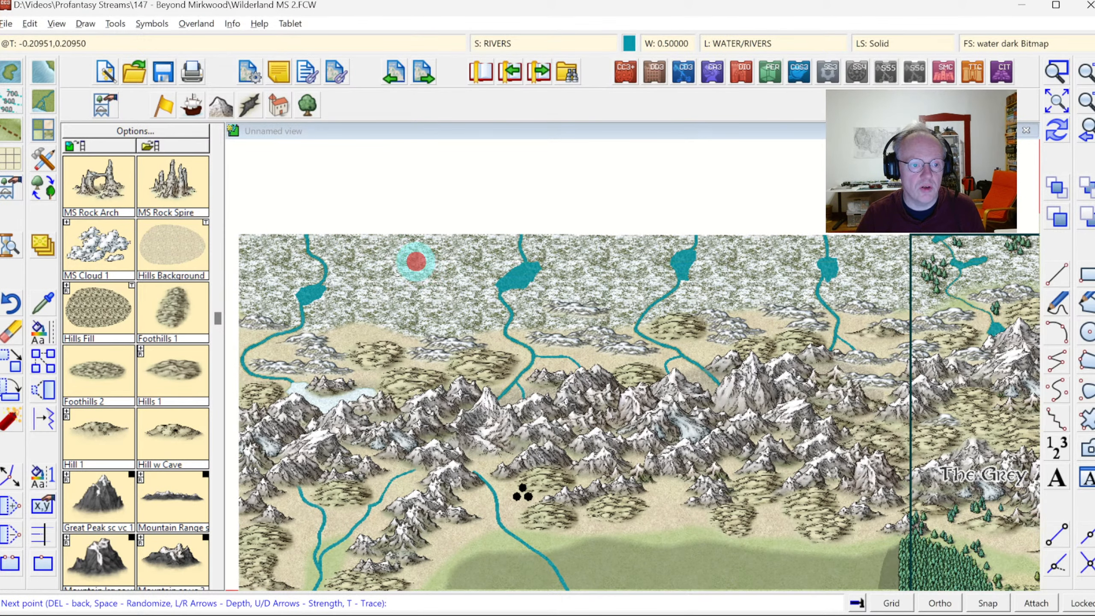
pyautogui.rightClick(416, 261)
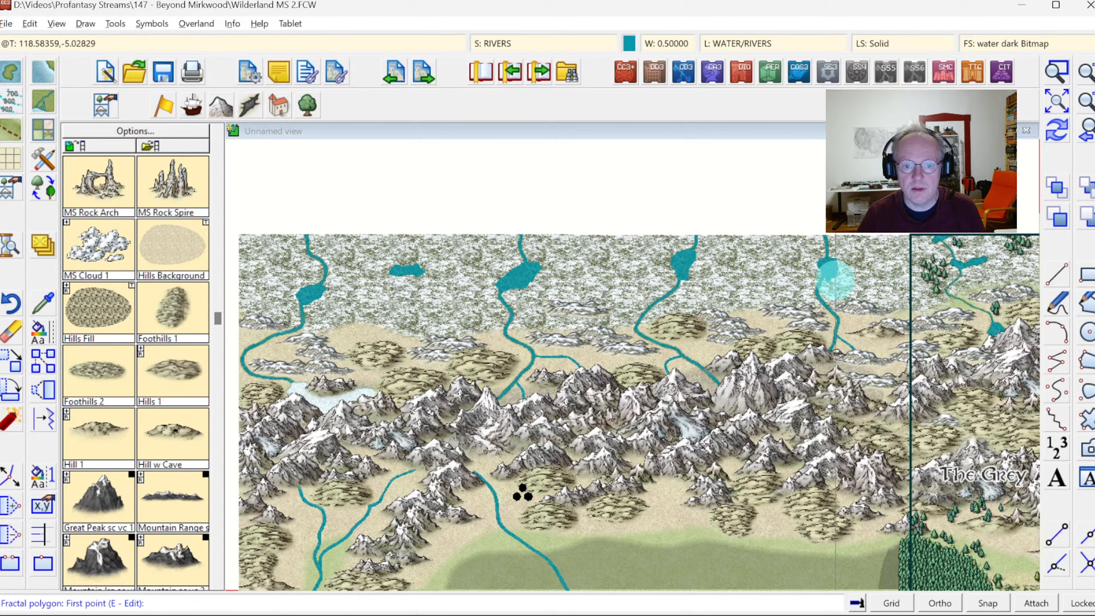
pyautogui.click(845, 249)
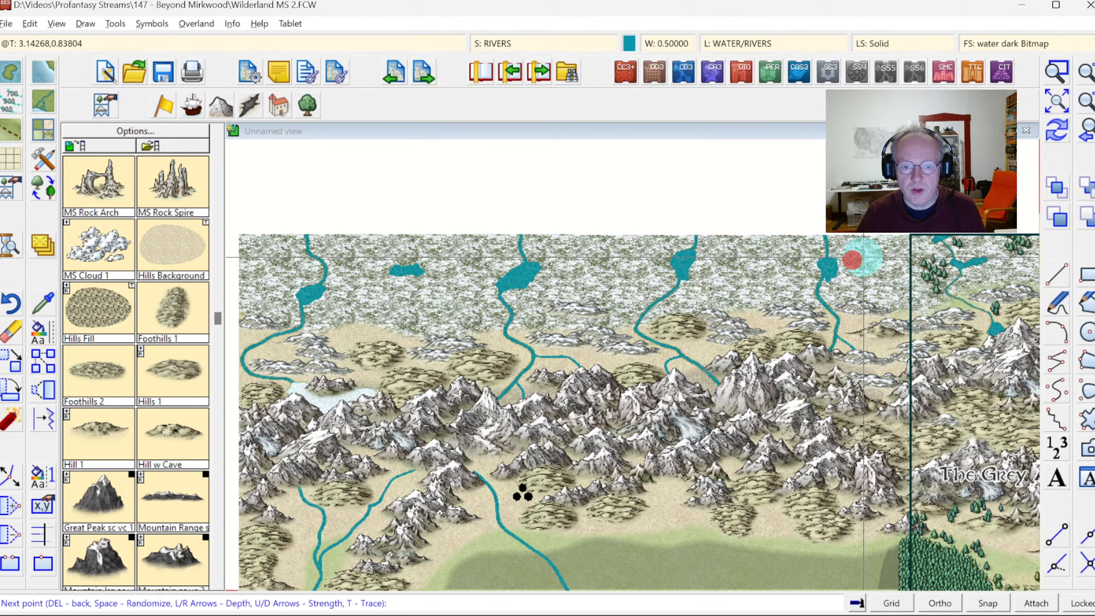
pyautogui.rightClick(862, 246)
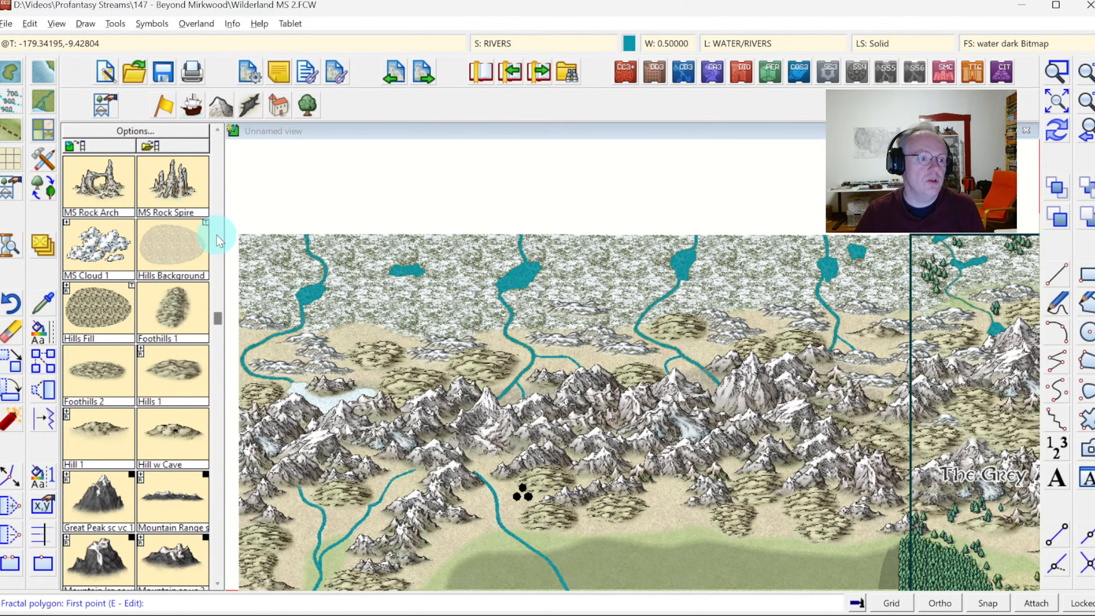
# Place Pine Trees 1 groups beside the lakes of the first three northern rivers and the isolated western lake.
pyautogui.click(310, 113)
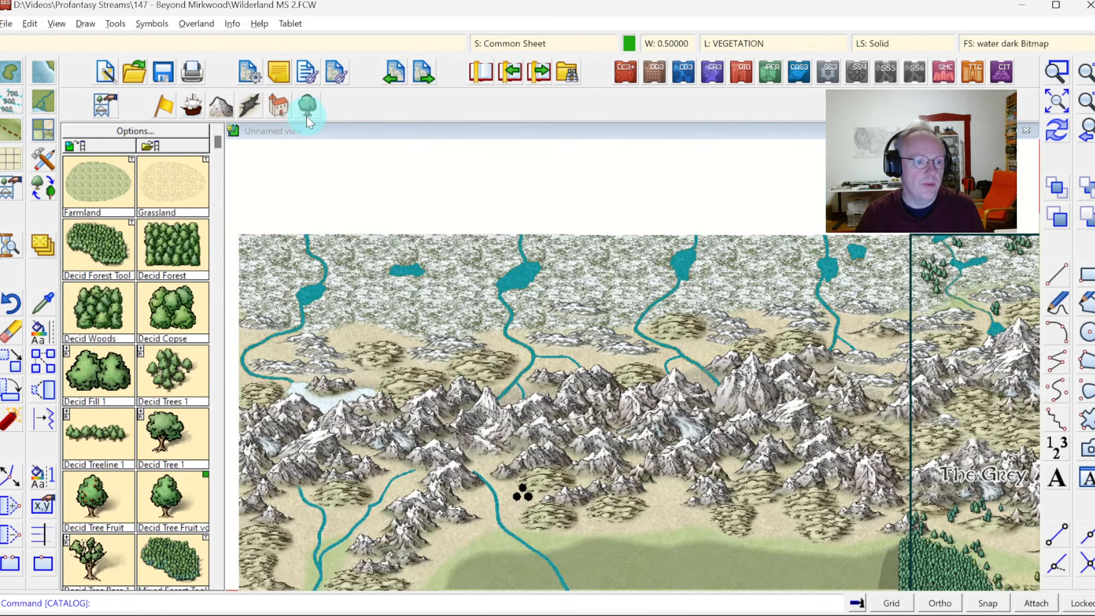
pyautogui.click(219, 468)
pyautogui.click(193, 464)
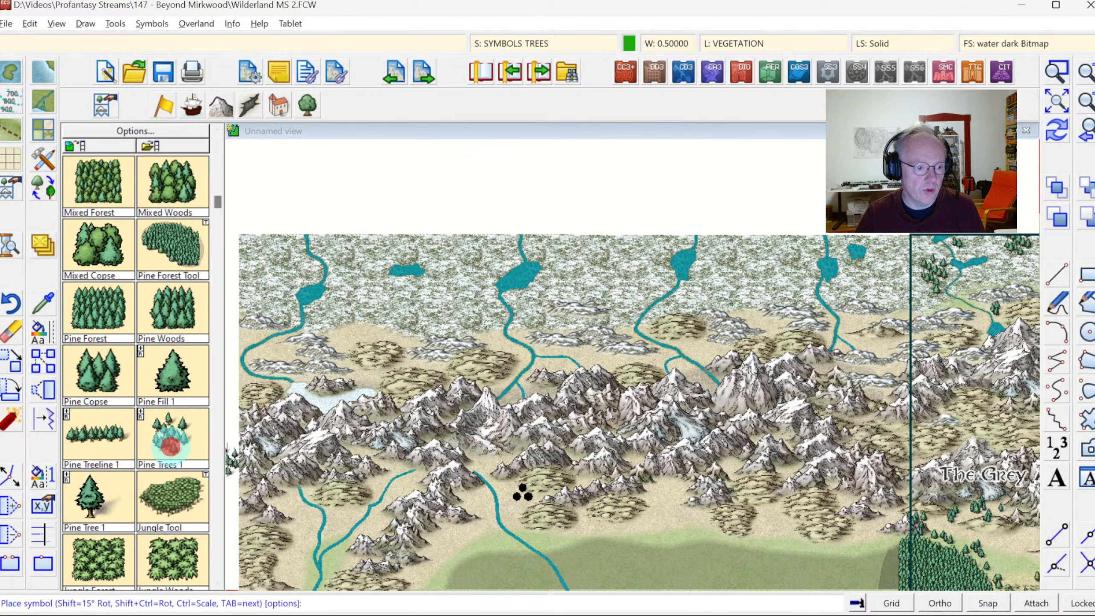
pyautogui.click(322, 314)
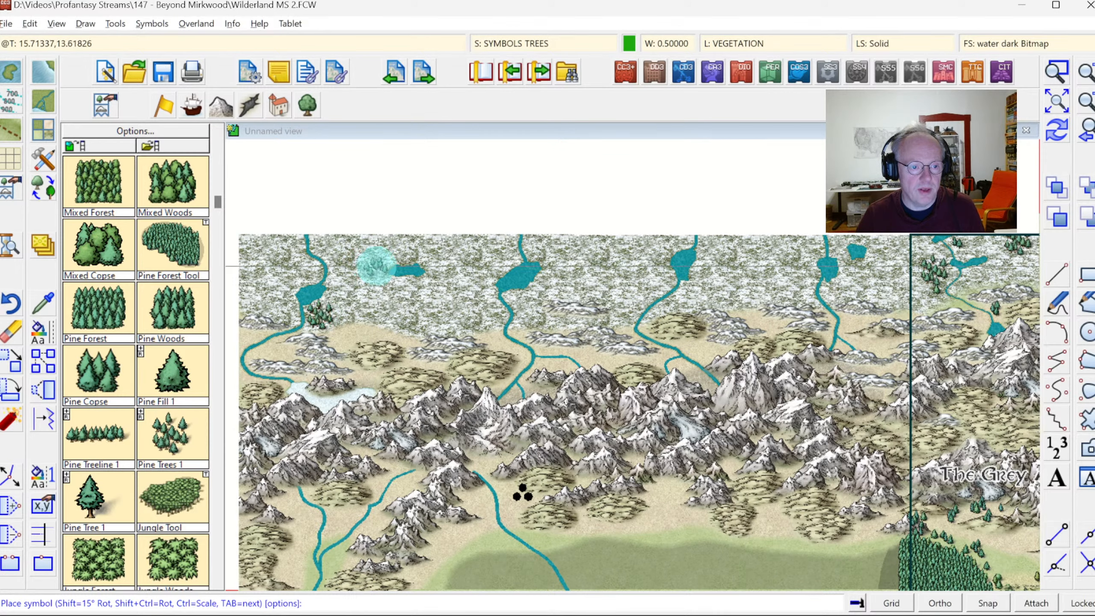
pyautogui.click(403, 253)
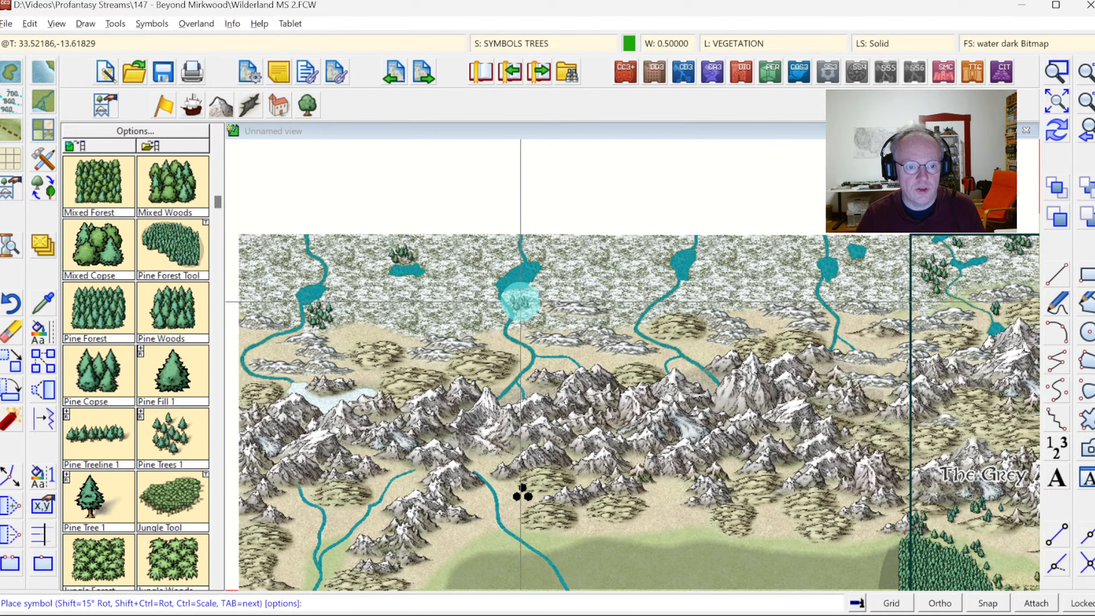
pyautogui.click(555, 279)
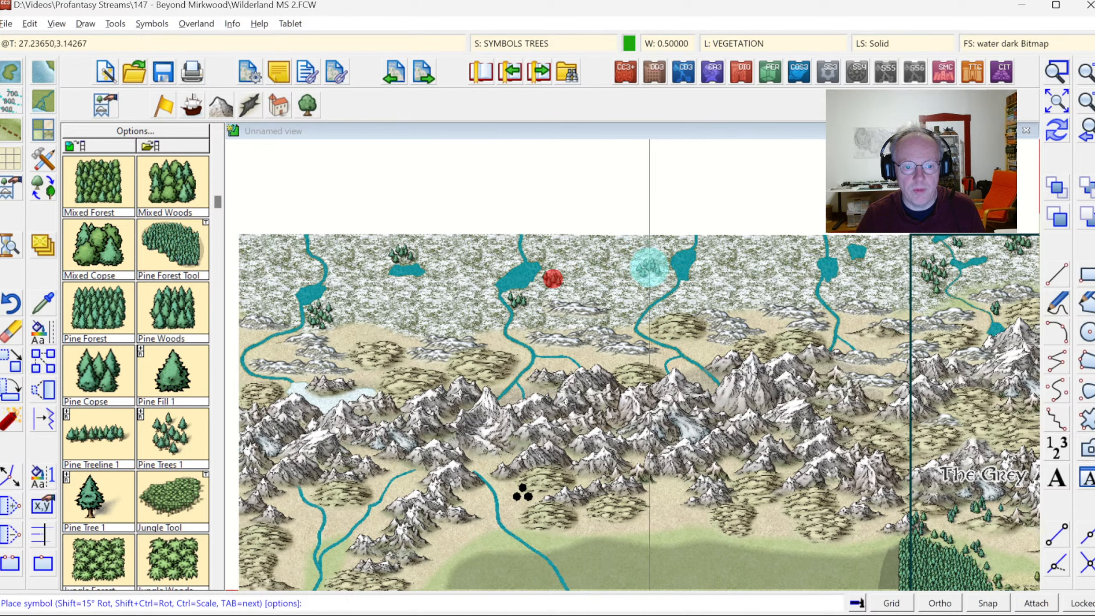
pyautogui.click(705, 270)
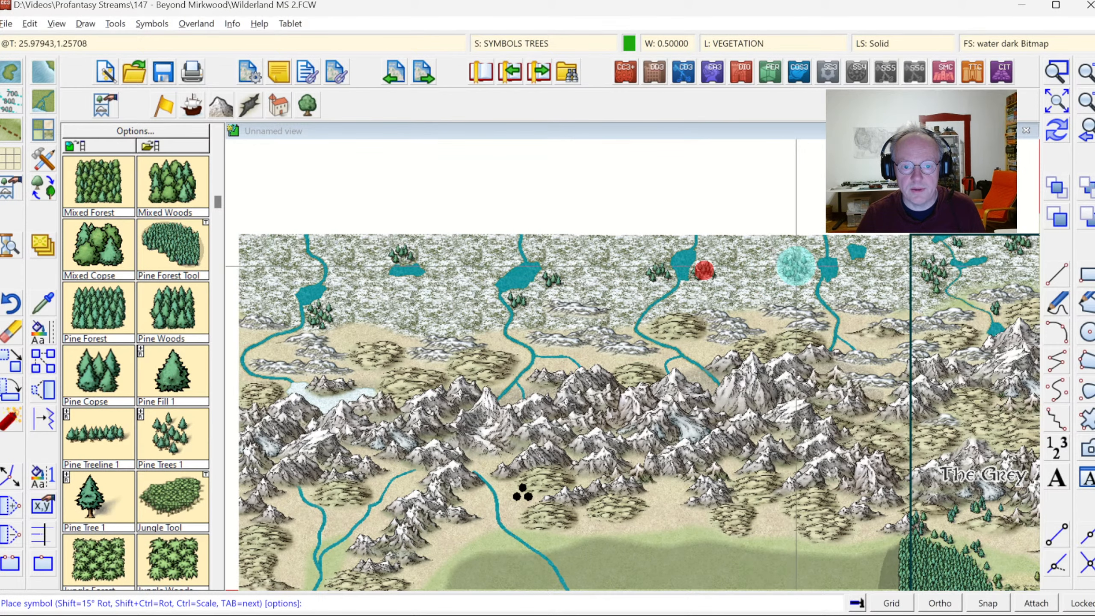
# Add Pine Trees 1 groups in the tundra on both sides of the fourth northern river's lake.
pyautogui.click(802, 269)
pyautogui.click(769, 265)
pyautogui.click(751, 278)
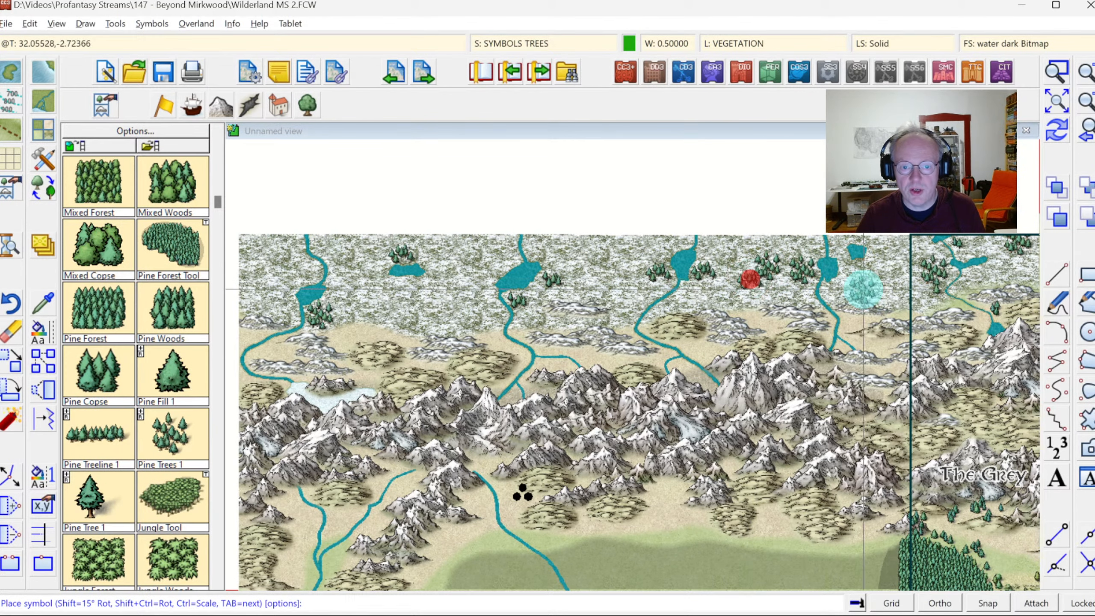
pyautogui.click(882, 276)
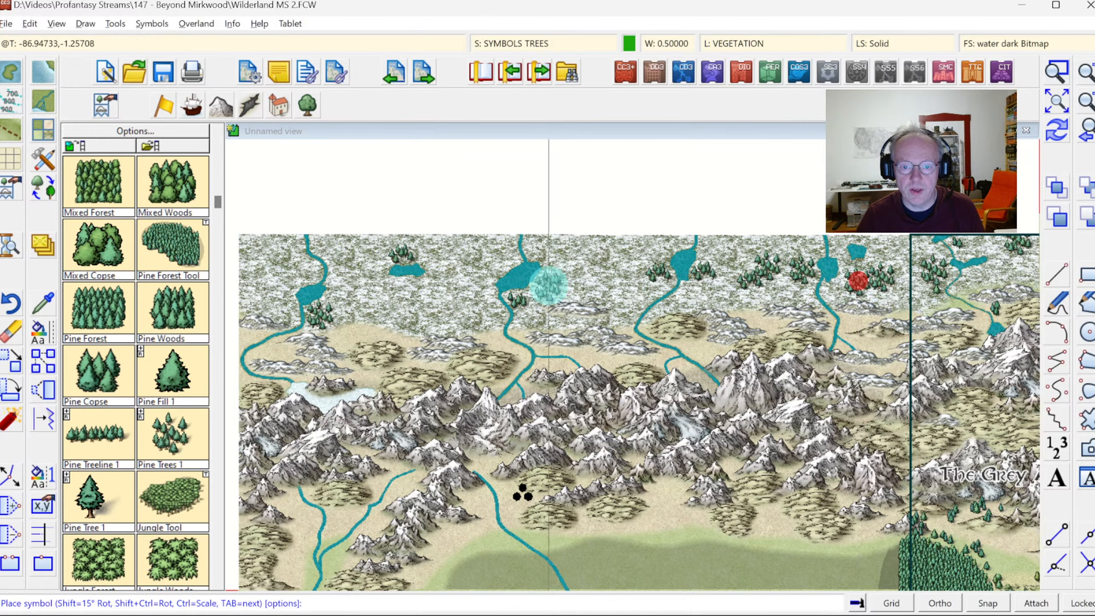
# Scatter Pine Trees 1 groups across the tundra from west of the third northern river to the map's western edge.
pyautogui.click(615, 258)
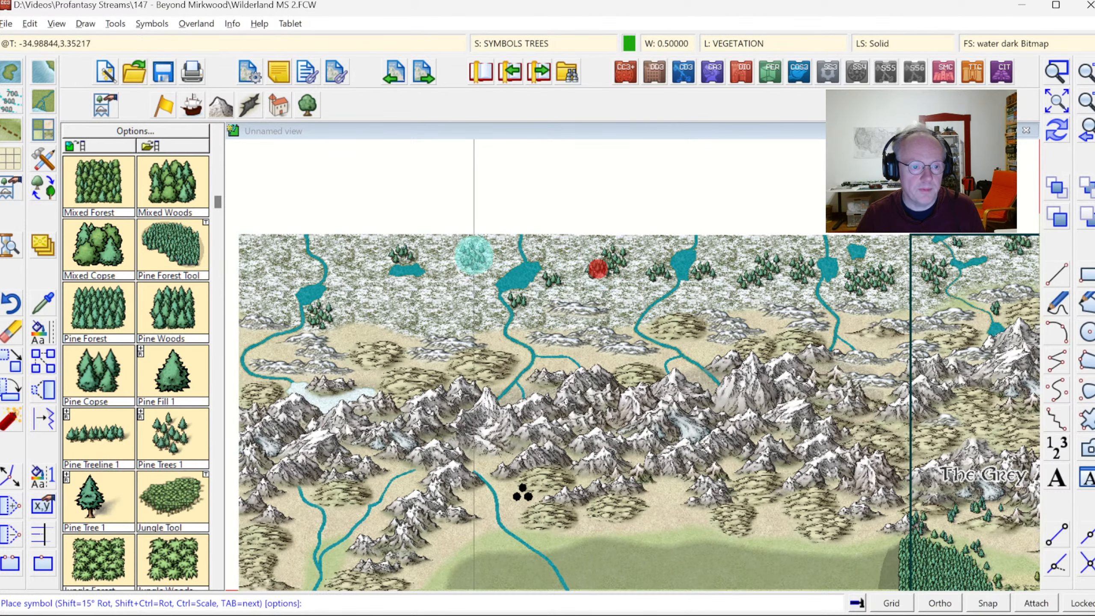
pyautogui.click(459, 259)
pyautogui.click(435, 305)
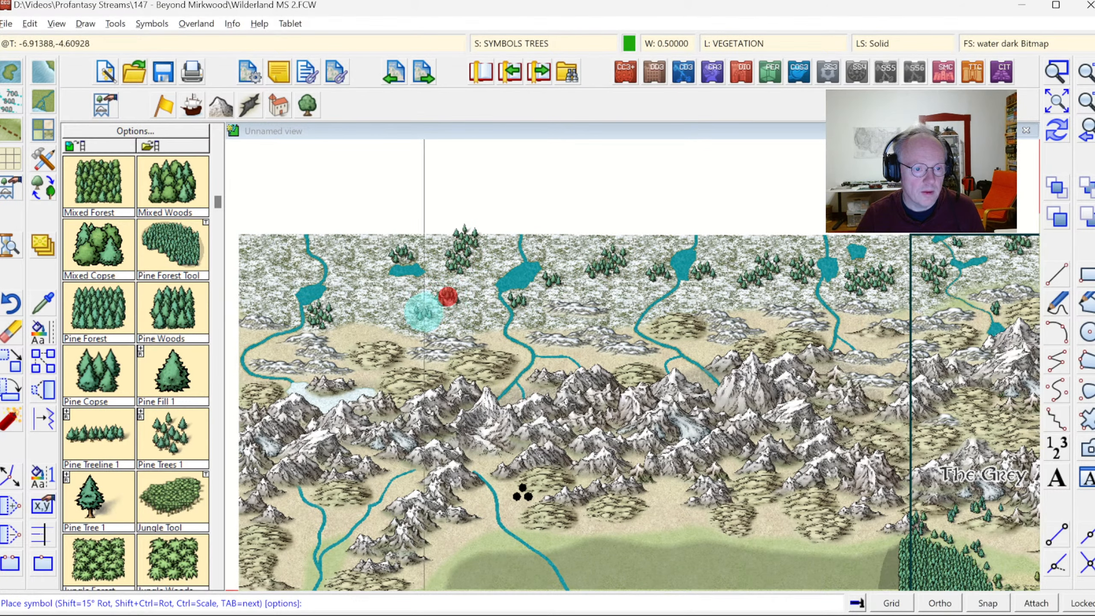
pyautogui.click(380, 302)
pyautogui.click(270, 273)
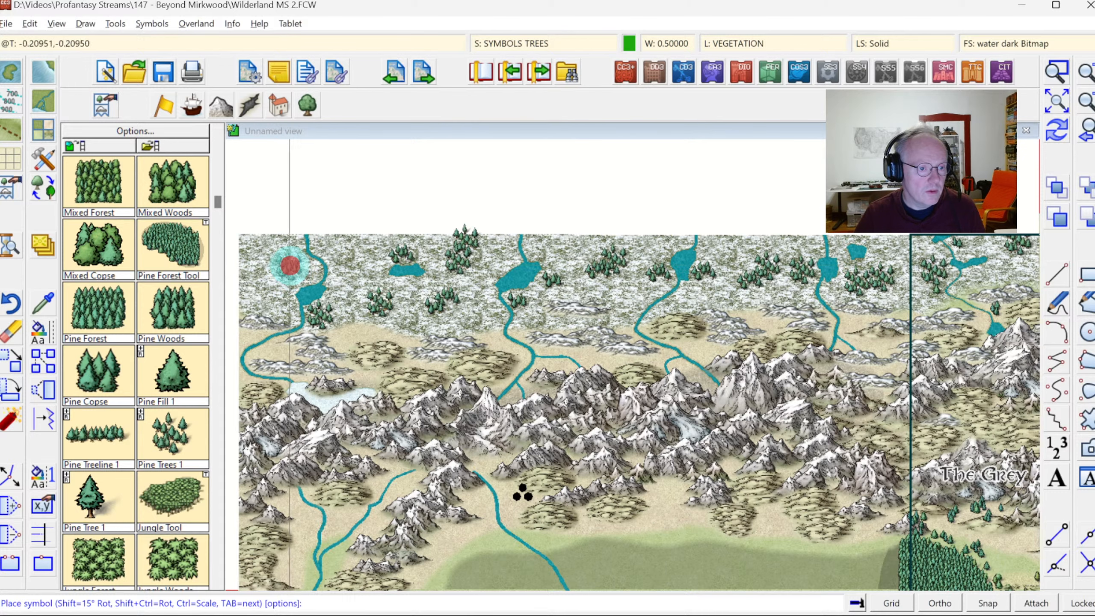
pyautogui.click(244, 304)
pyautogui.click(244, 246)
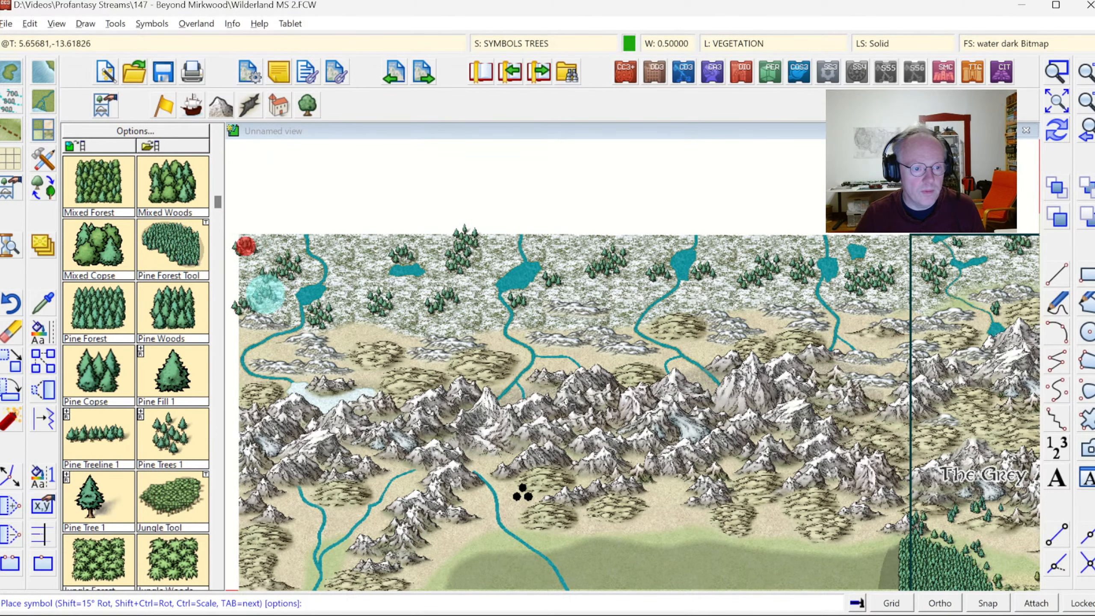
# Scatter Pine Trees 1 groups from west to east along the tundra's southern fringe and the snowy hills.
pyautogui.click(280, 345)
pyautogui.click(354, 327)
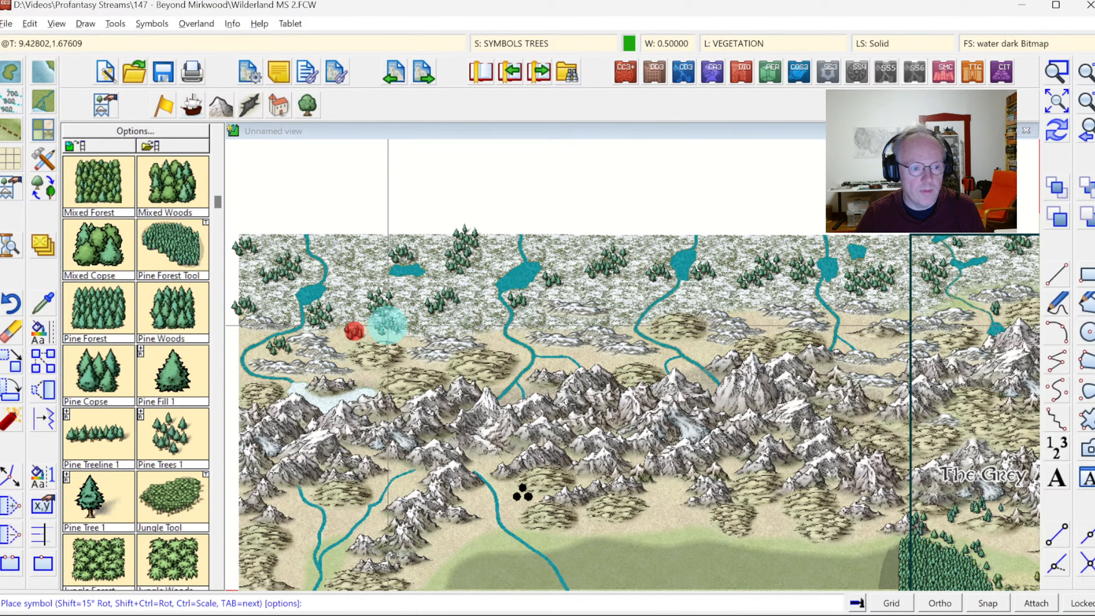
pyautogui.click(503, 344)
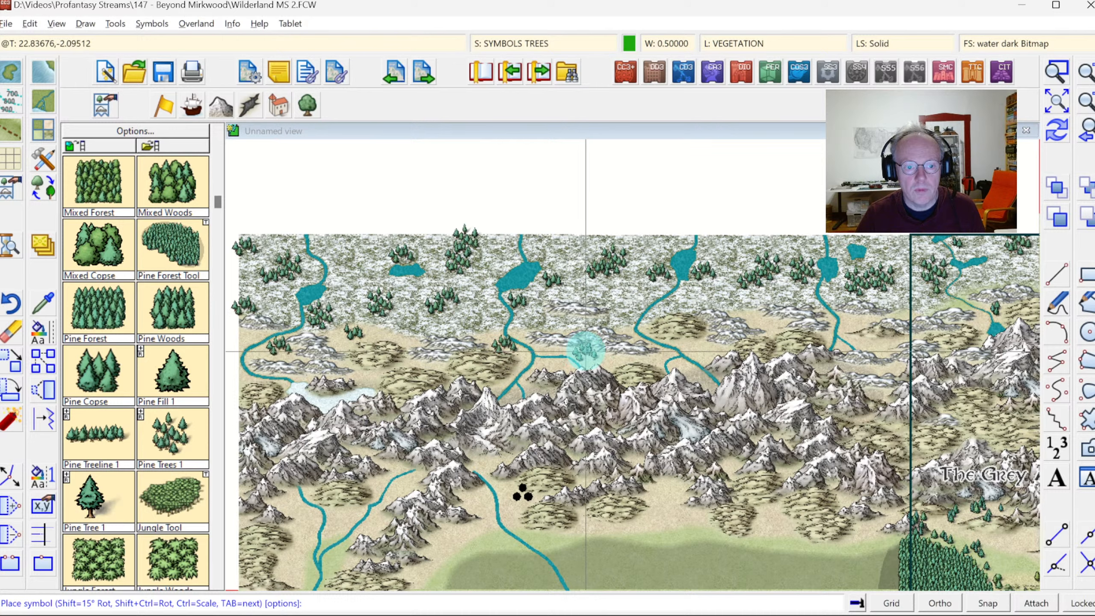
pyautogui.click(585, 352)
pyautogui.click(652, 352)
pyautogui.click(699, 343)
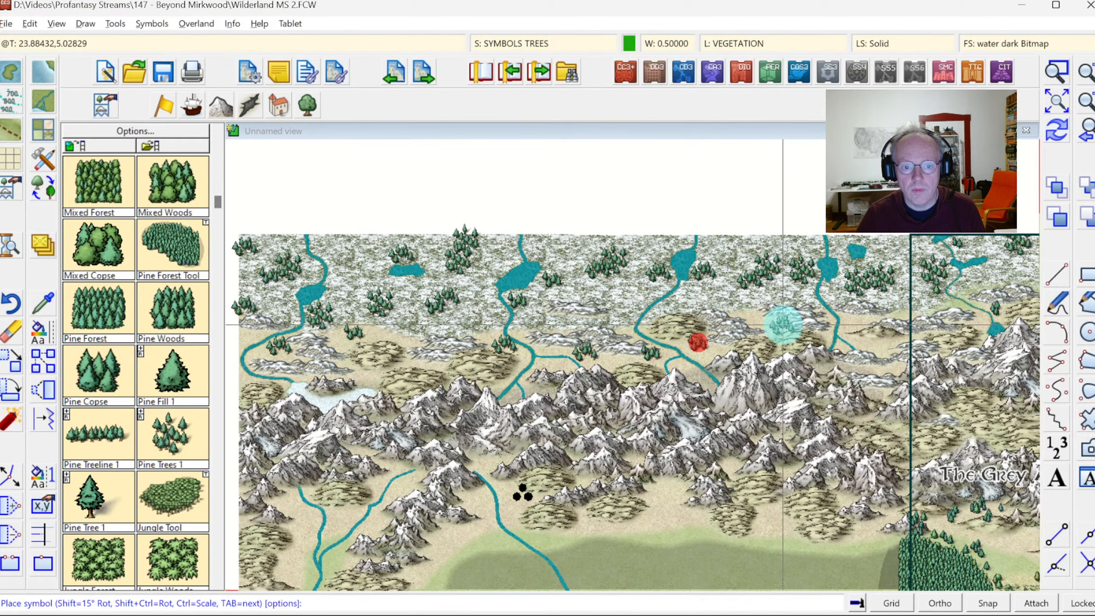
pyautogui.click(771, 318)
pyautogui.click(857, 318)
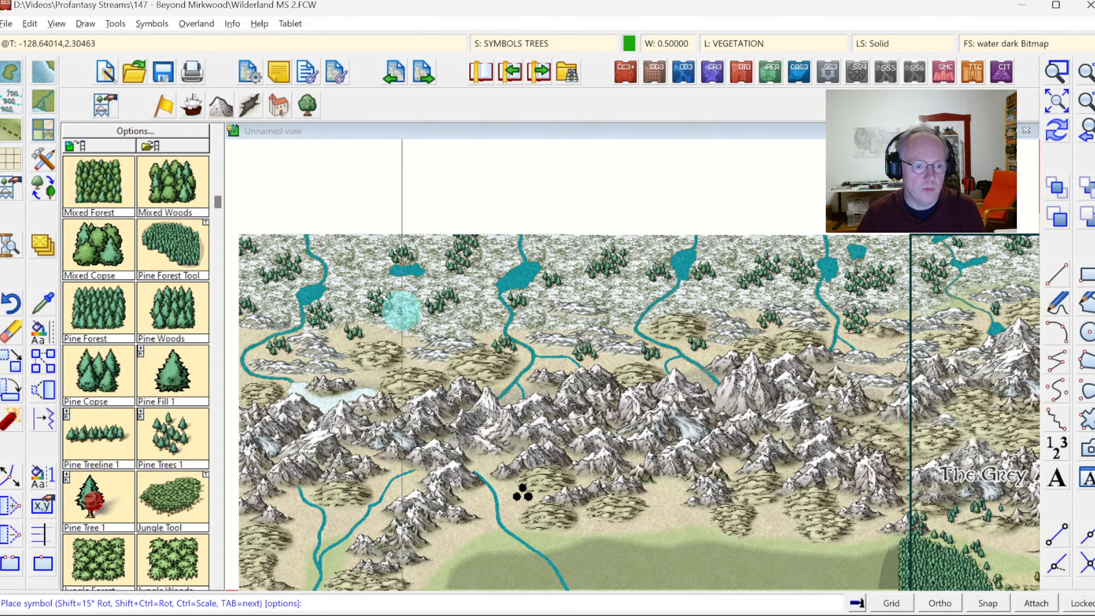
# Scatter single Pine Tree 1 symbols around the existing pine groups in the western tundra.
pyautogui.click(421, 312)
pyautogui.click(434, 321)
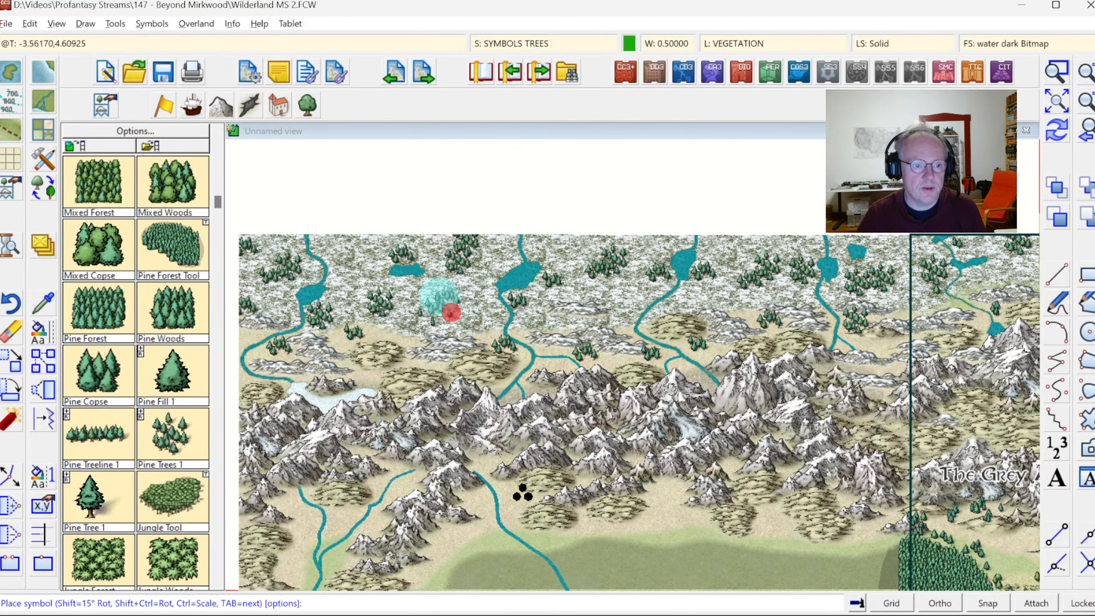
pyautogui.click(402, 277)
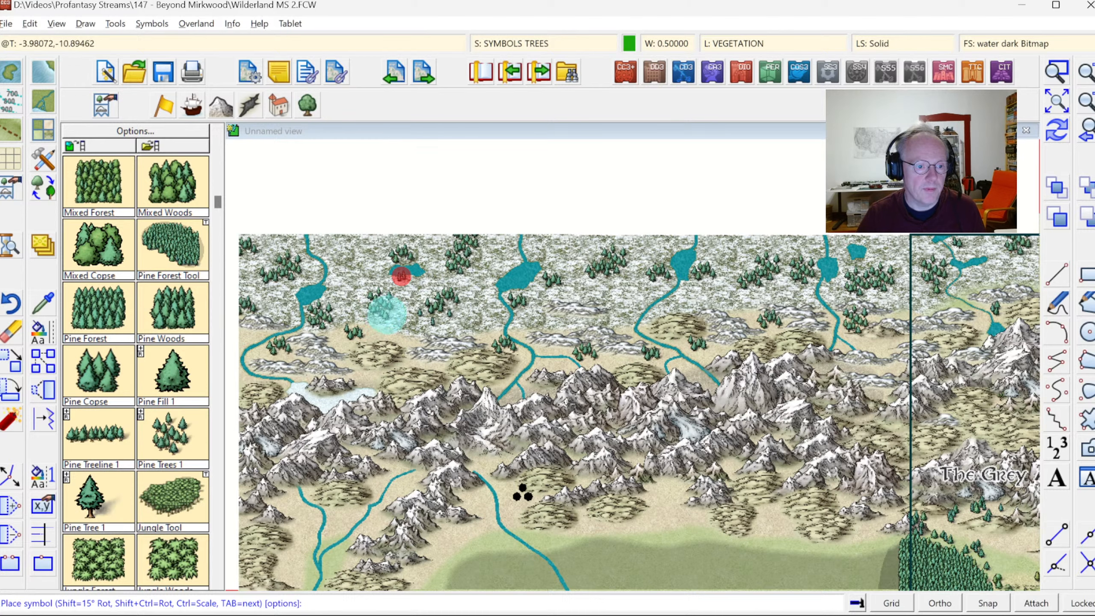
pyautogui.click(330, 328)
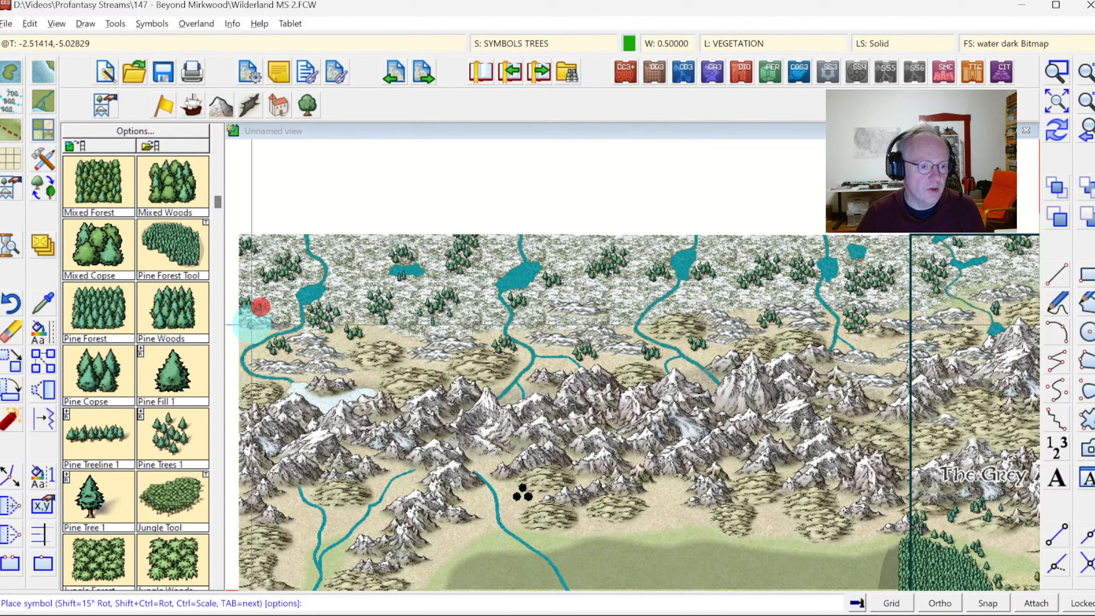
pyautogui.click(278, 286)
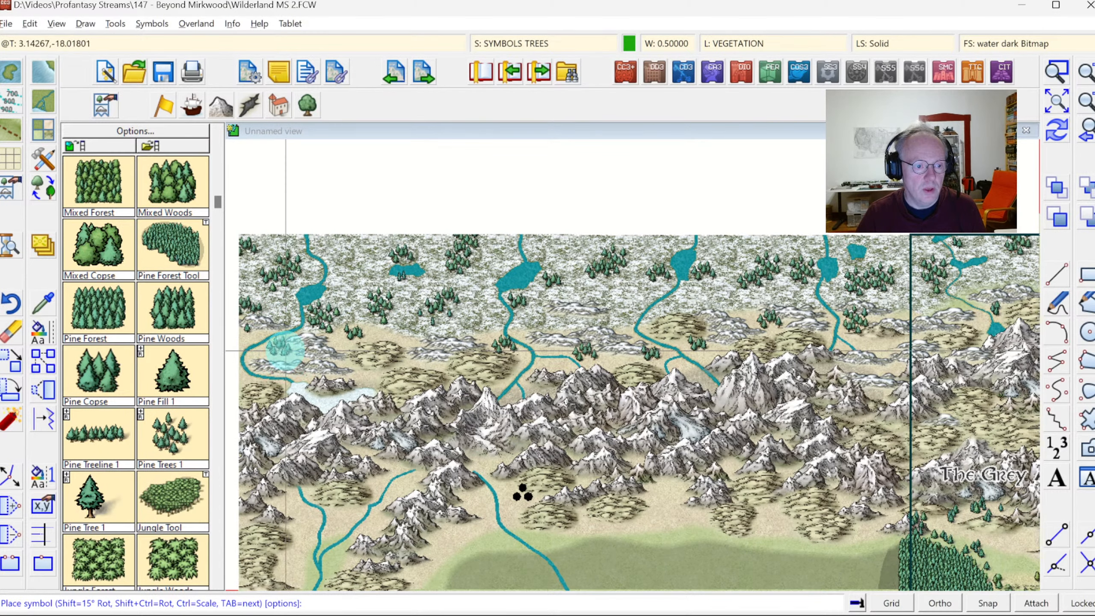
# Scatter single Pine Tree 1 symbols along the tundra's southern fringe, from the first northern river's bend east to the old map border.
pyautogui.click(263, 350)
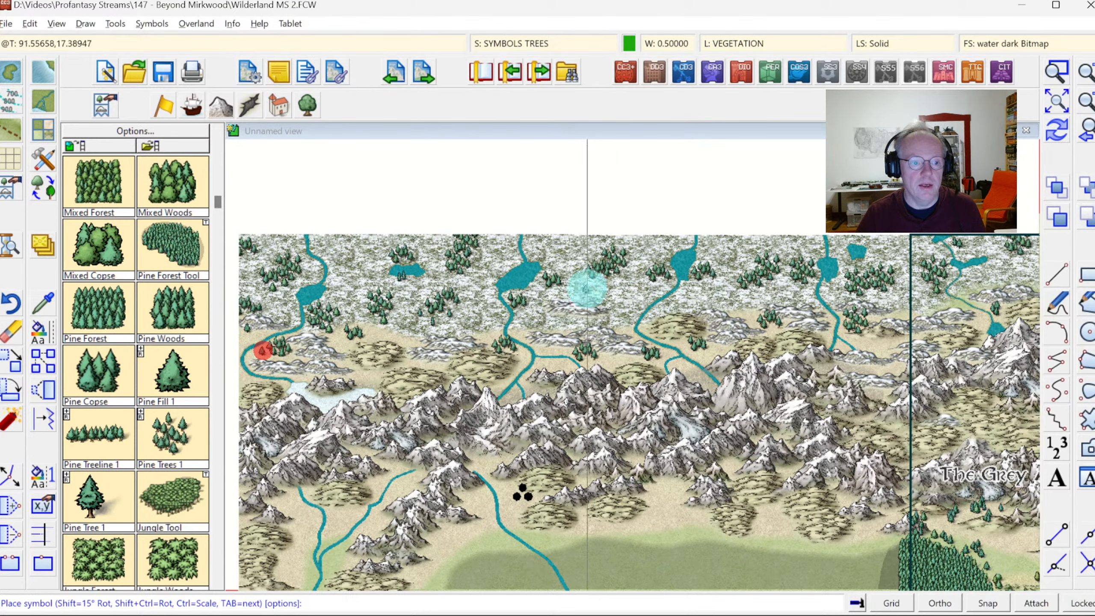
pyautogui.click(653, 360)
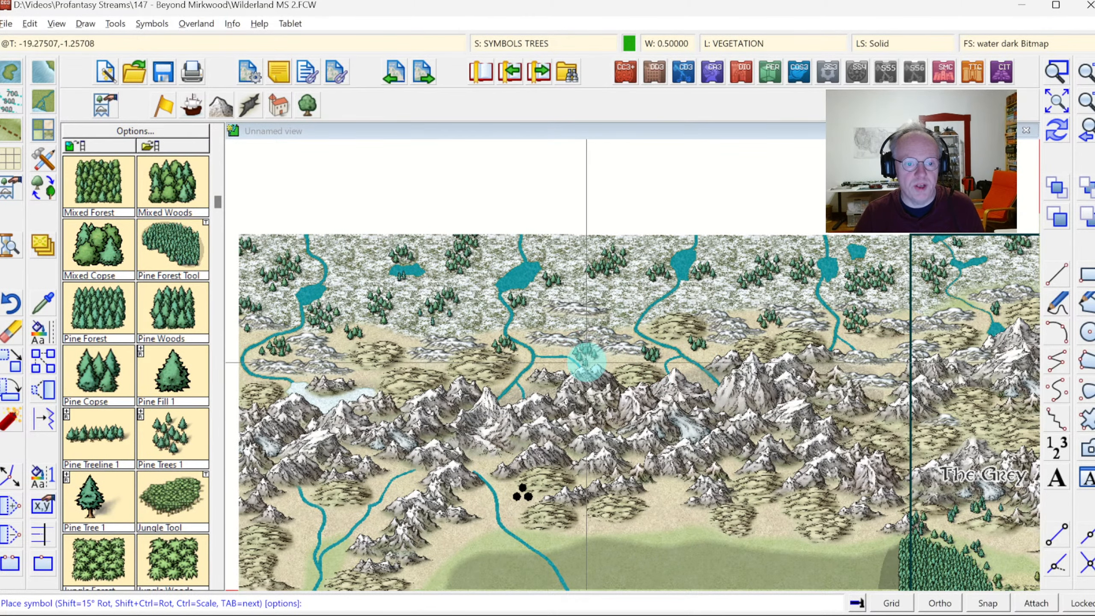
pyautogui.click(586, 359)
pyautogui.click(563, 346)
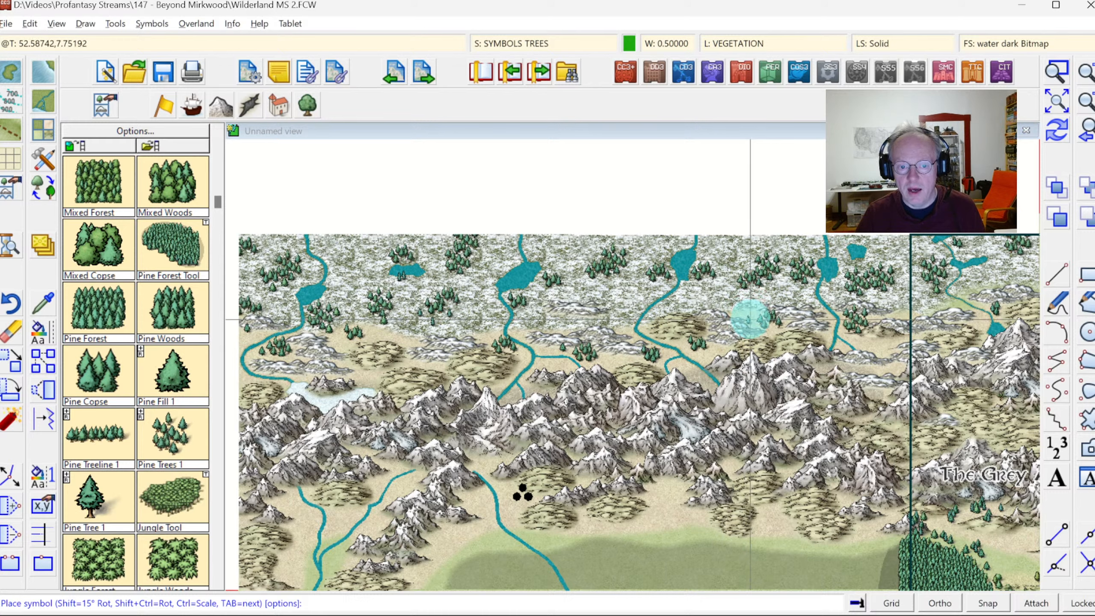
pyautogui.click(750, 319)
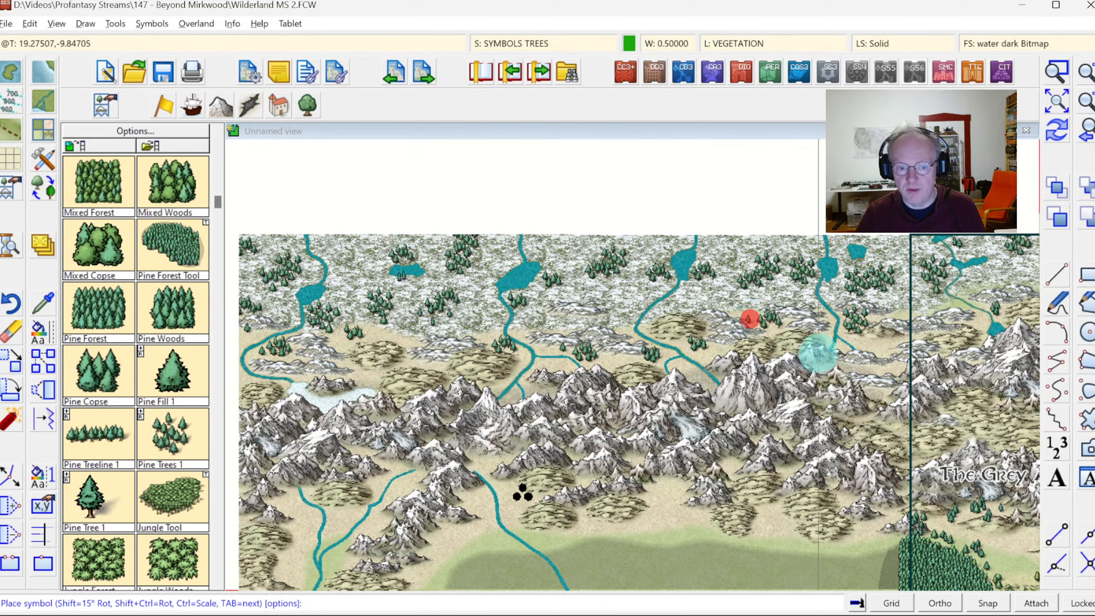
pyautogui.click(852, 334)
pyautogui.click(864, 342)
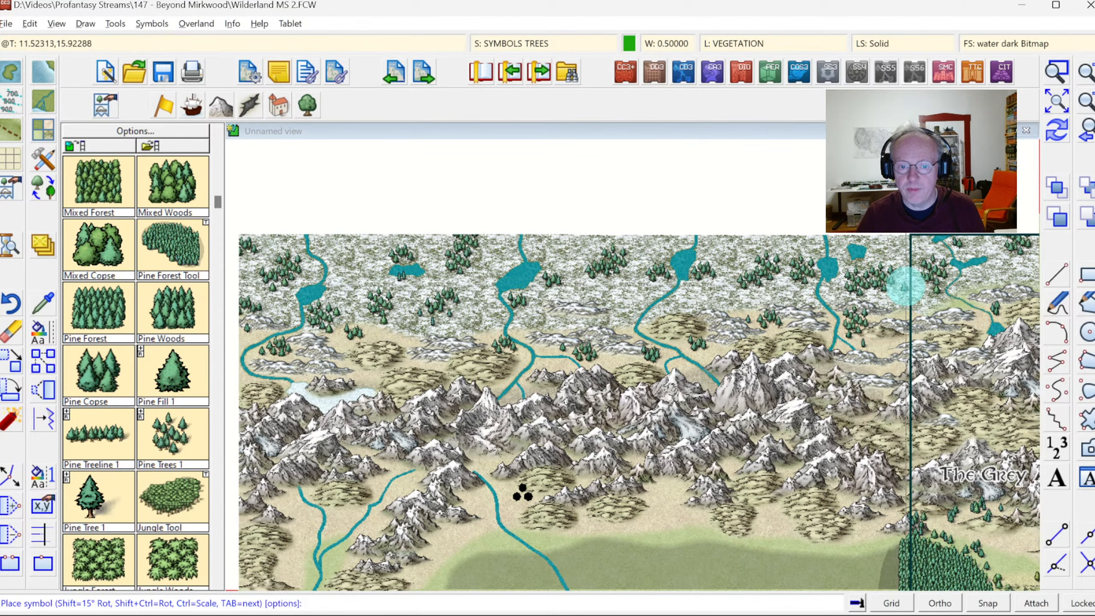
pyautogui.click(904, 269)
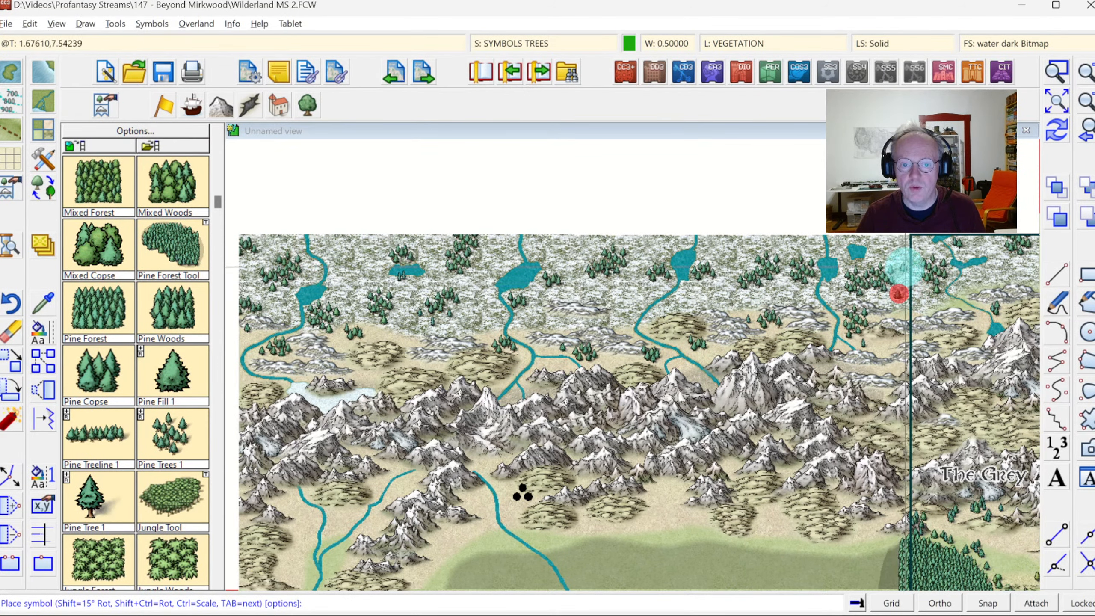
# Add single Pine Tree 1 symbols in the tundra between the third and fourth northern rivers' lakes.
pyautogui.click(799, 285)
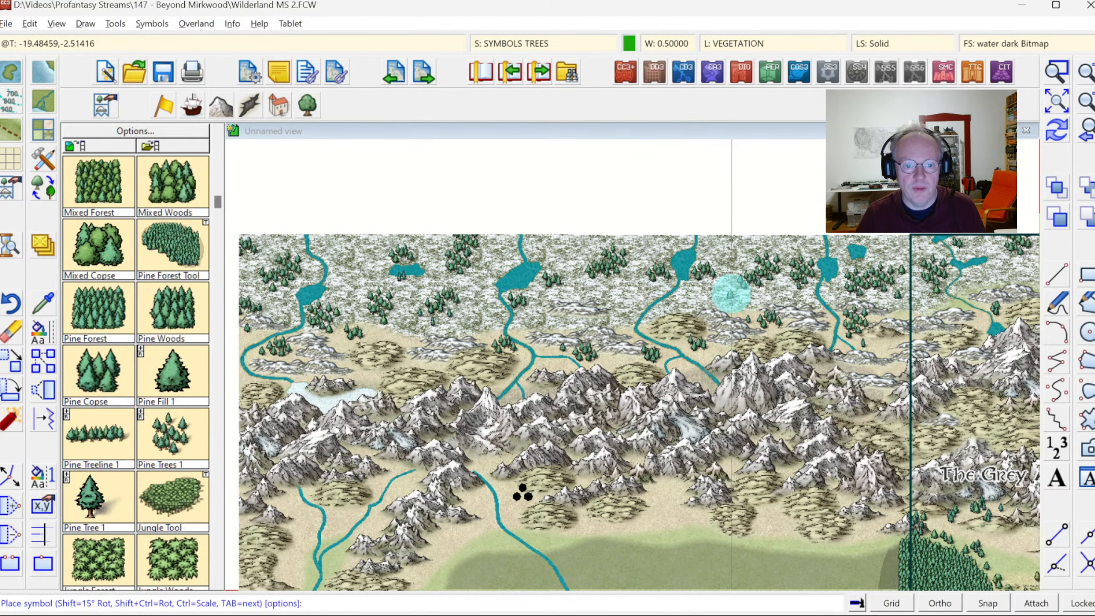
pyautogui.click(736, 287)
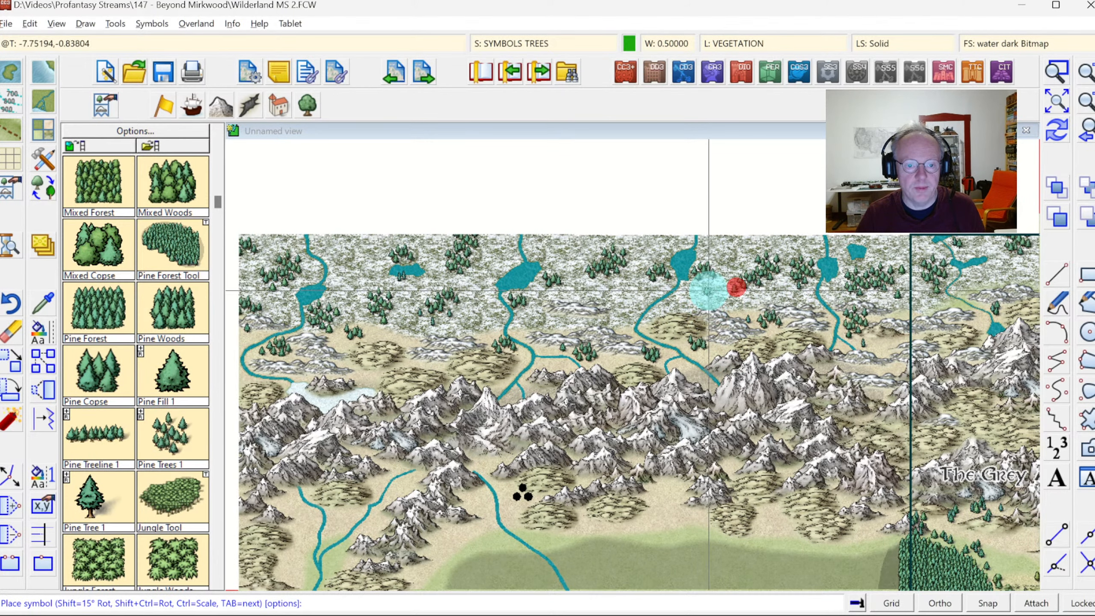
pyautogui.click(703, 253)
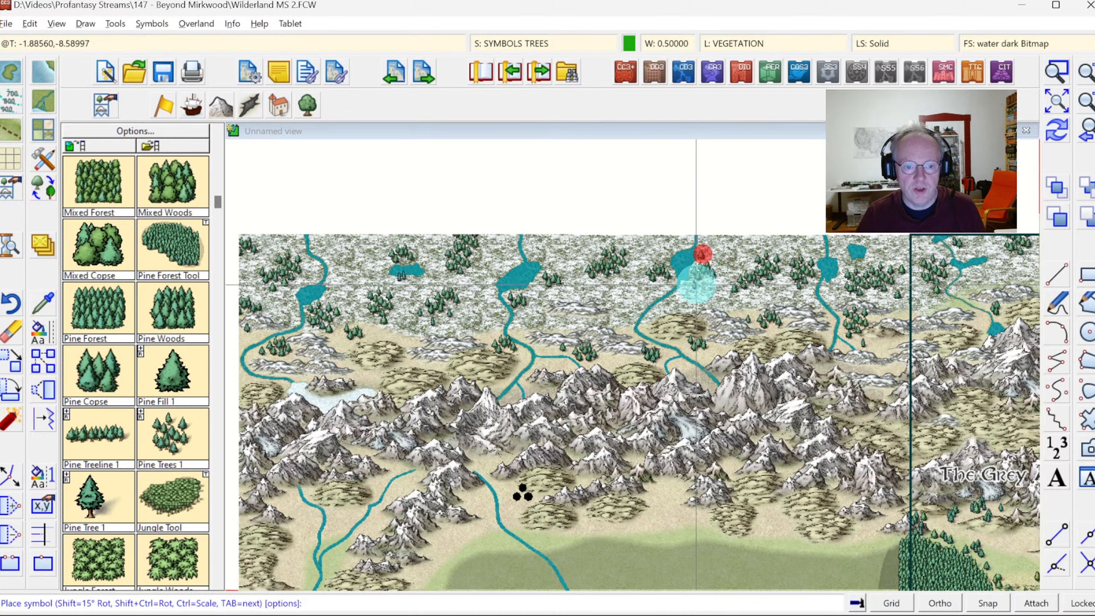
pyautogui.click(696, 283)
# Place a small cluster of three Pine Tree 1 symbols just northeast of the icy area at the mountains' edge.
pyautogui.click(1056, 80)
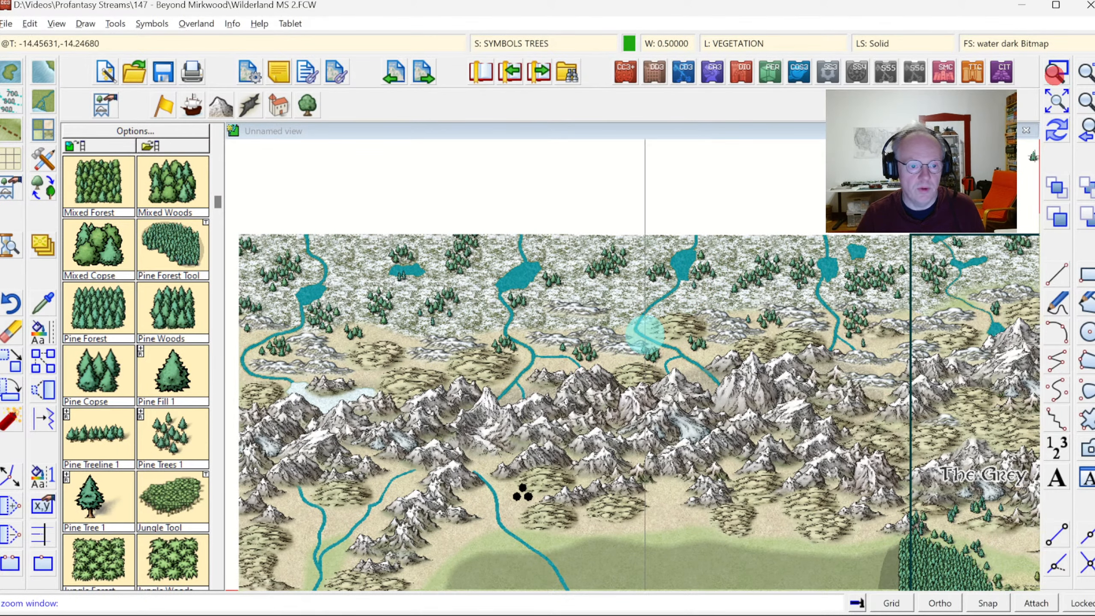
pyautogui.click(276, 304)
pyautogui.click(541, 444)
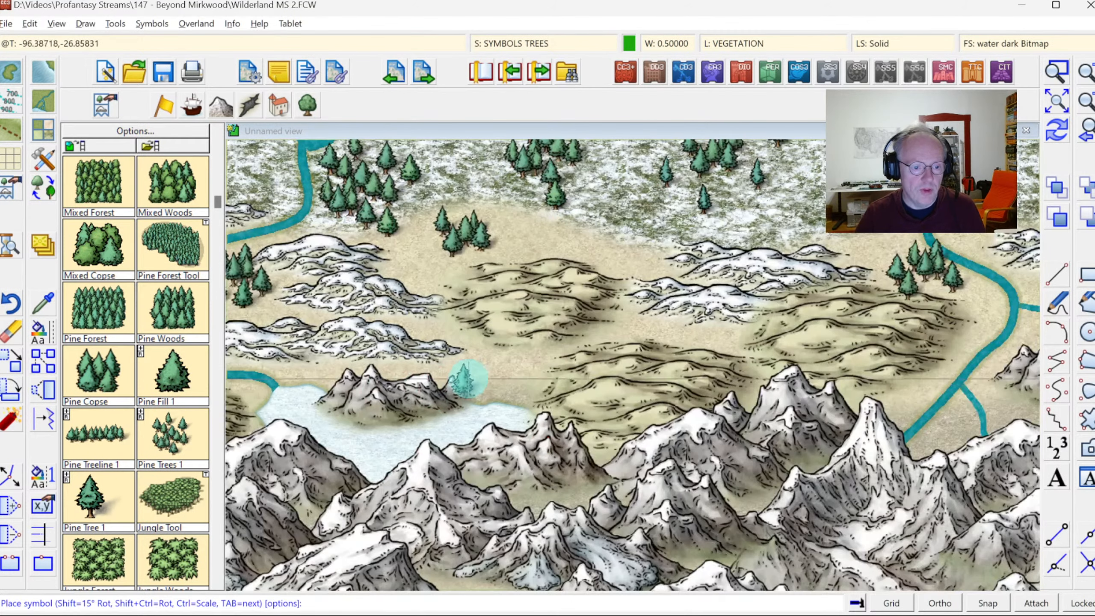
pyautogui.click(501, 373)
pyautogui.click(529, 377)
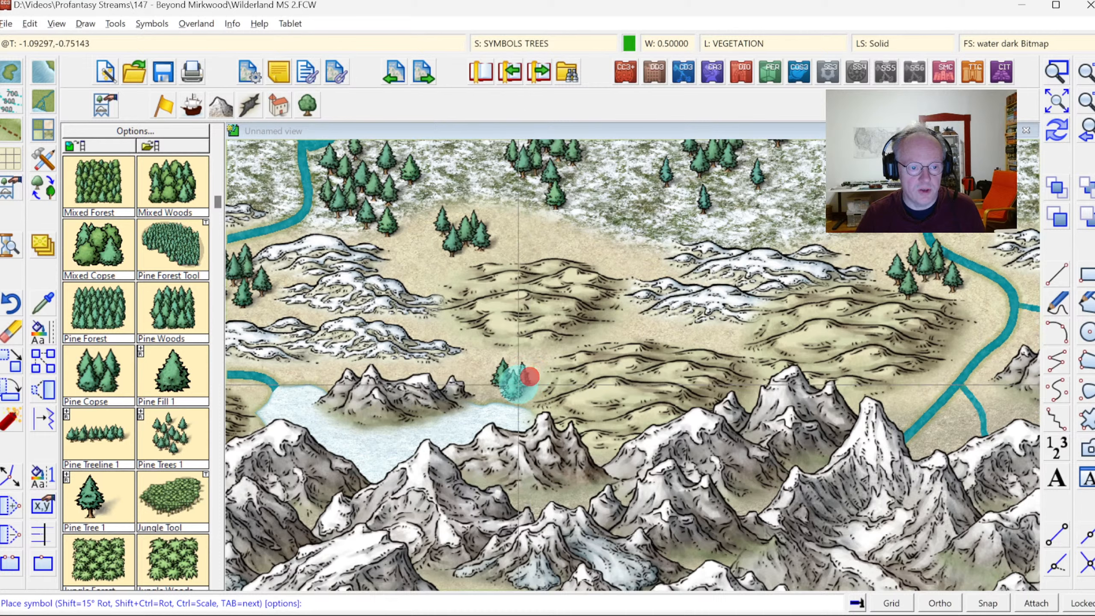
pyautogui.click(516, 382)
# Add Pine Tree 1 symbols below the snowy hills, on the nearby brown hills, and along the second northern river's western bank.
pyautogui.click(724, 314)
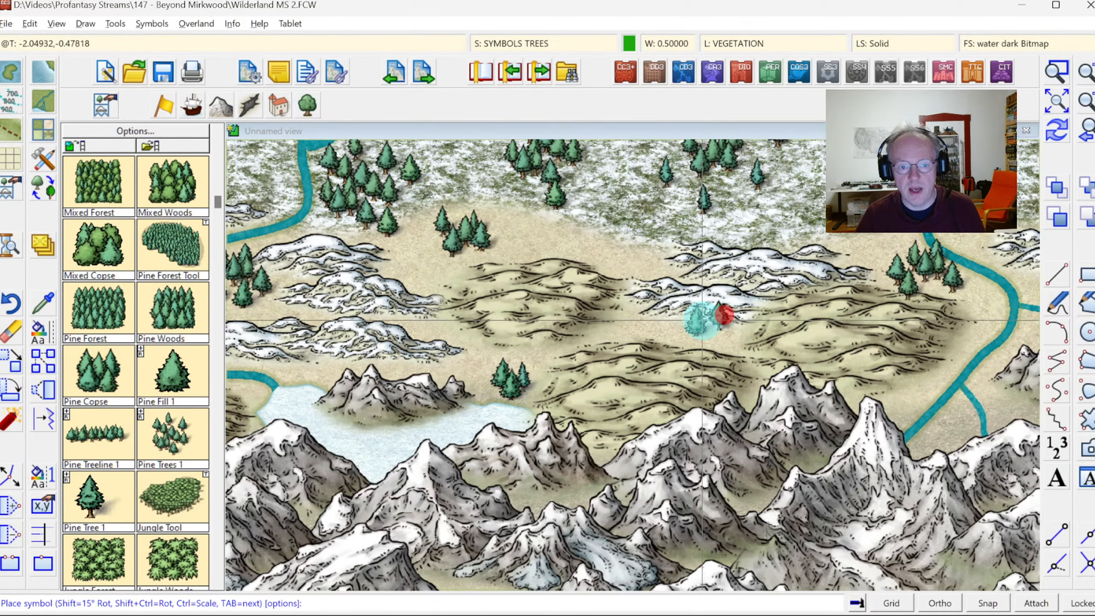
pyautogui.click(701, 320)
pyautogui.click(718, 328)
pyautogui.click(930, 371)
pyautogui.click(911, 379)
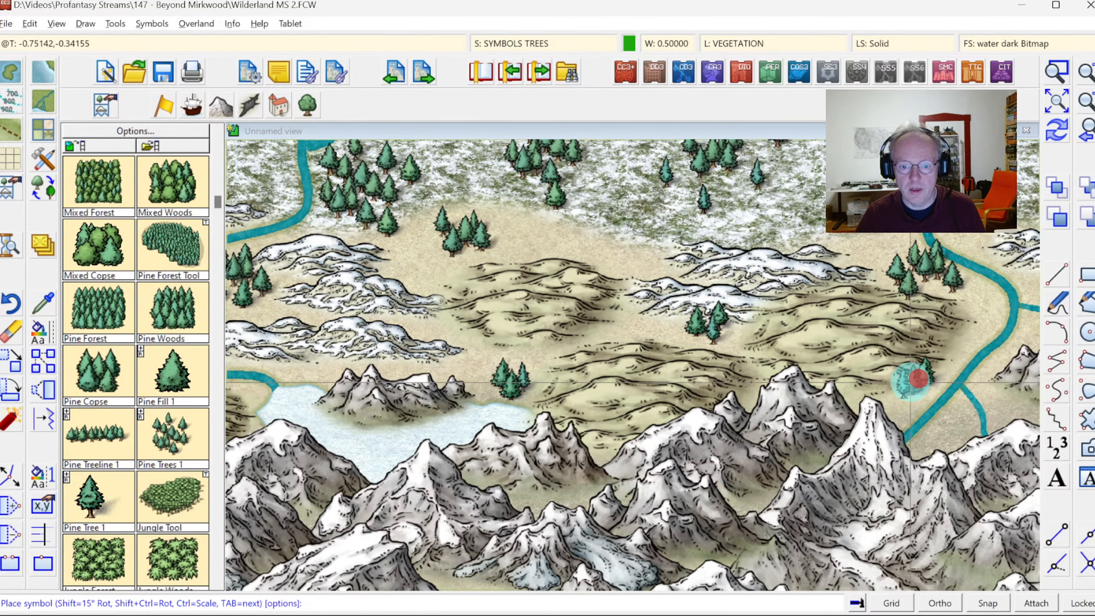
pyautogui.click(916, 393)
pyautogui.click(978, 323)
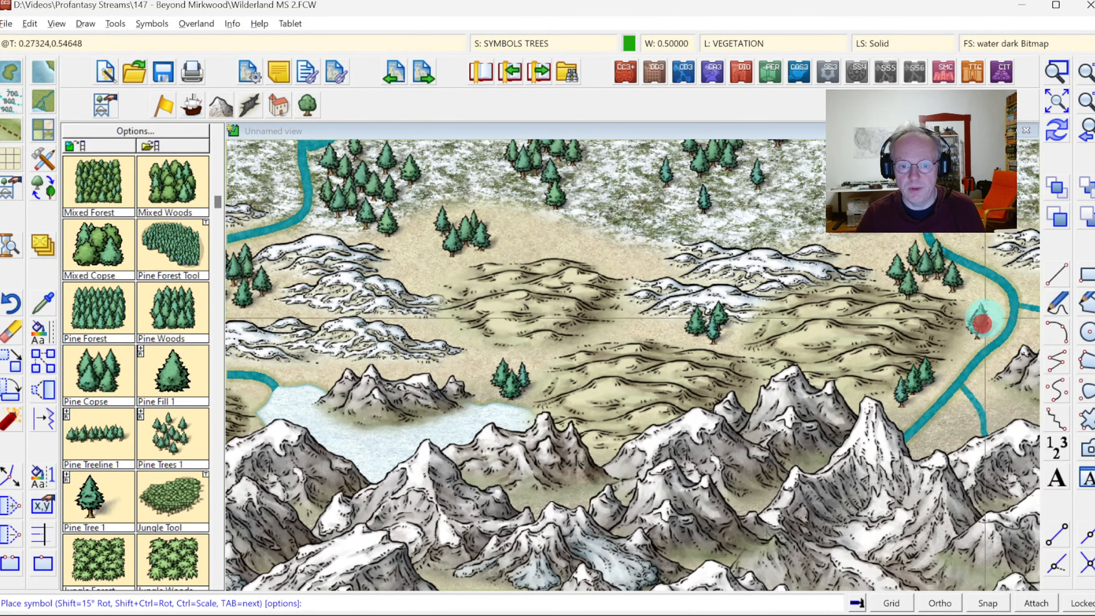
pyautogui.click(828, 308)
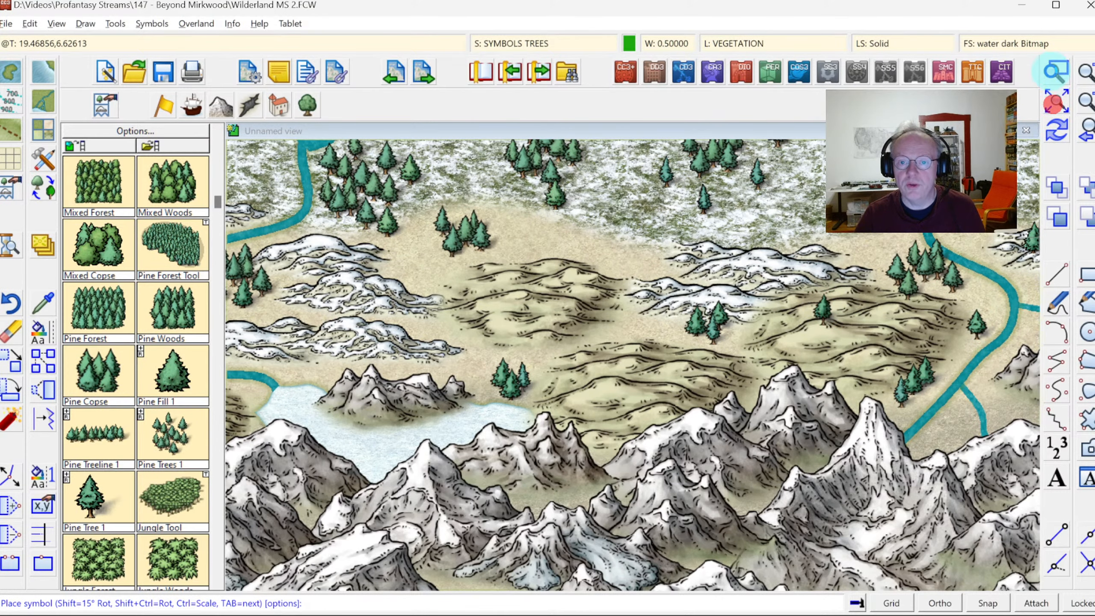
# Add Pine Tree 1 symbols beside the third northern river's headwaters at the mountains' northern edge.
pyautogui.click(1053, 70)
pyautogui.click(521, 176)
pyautogui.click(592, 236)
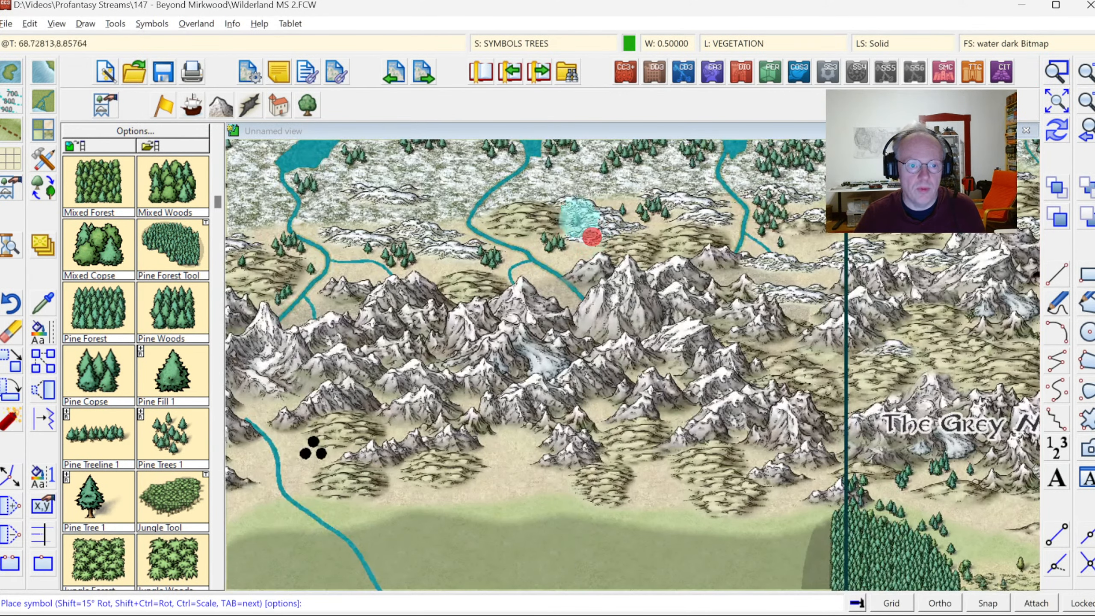
pyautogui.moveTo(551, 281); pyautogui.dragTo(550, 286)
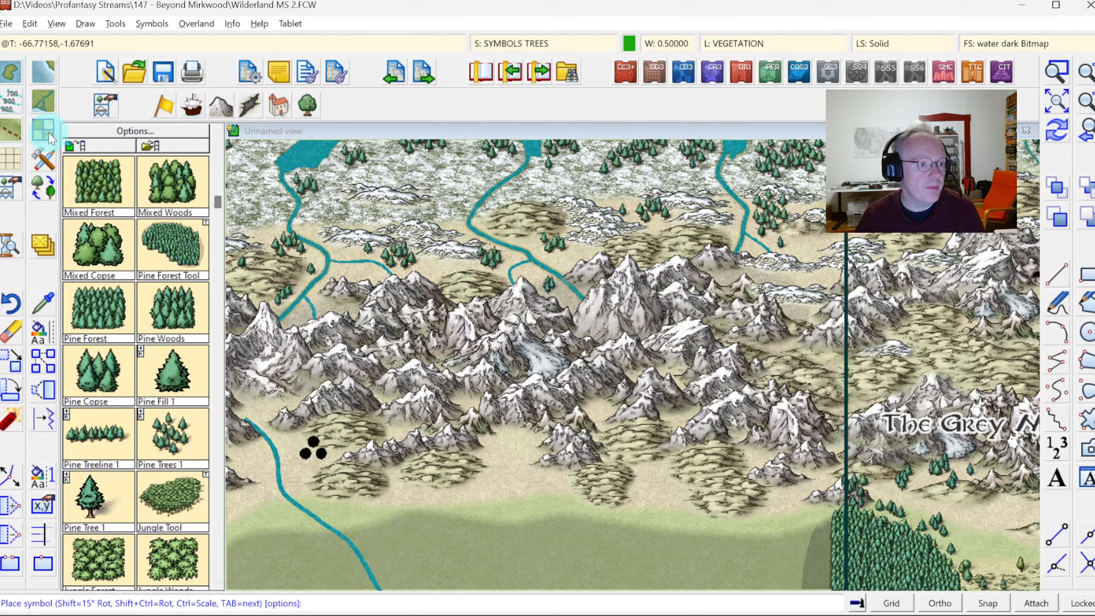
pyautogui.click(43, 100)
pyautogui.click(526, 293)
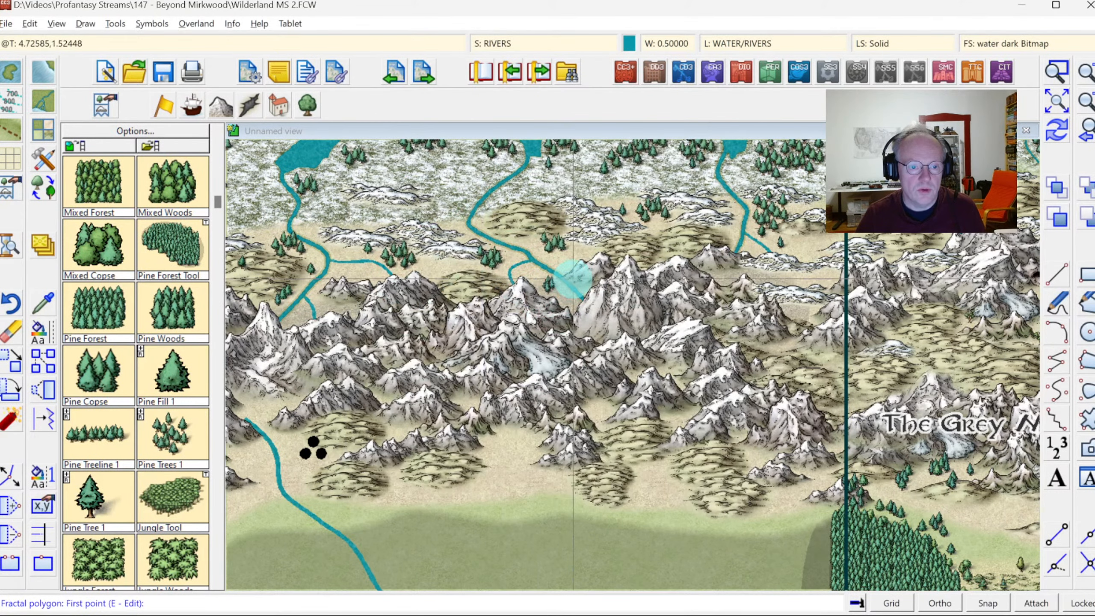
pyautogui.rightClick(564, 321)
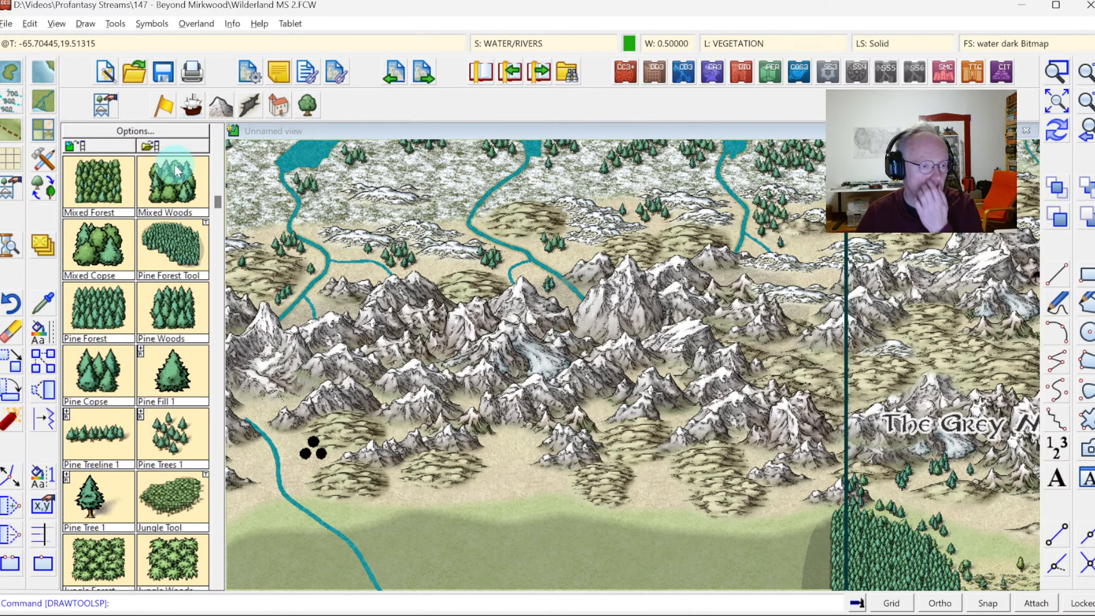
# Create a custom drawing tool named "River, Lake Forzen MS" based on River, Lake MS.
pyautogui.rightClick(46, 100)
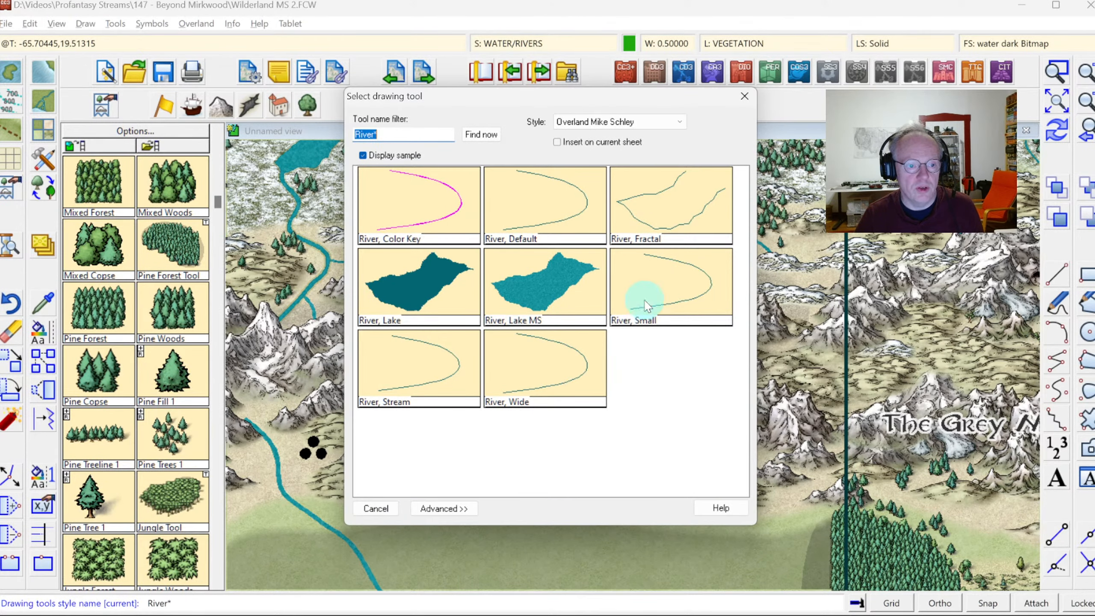
pyautogui.click(444, 508)
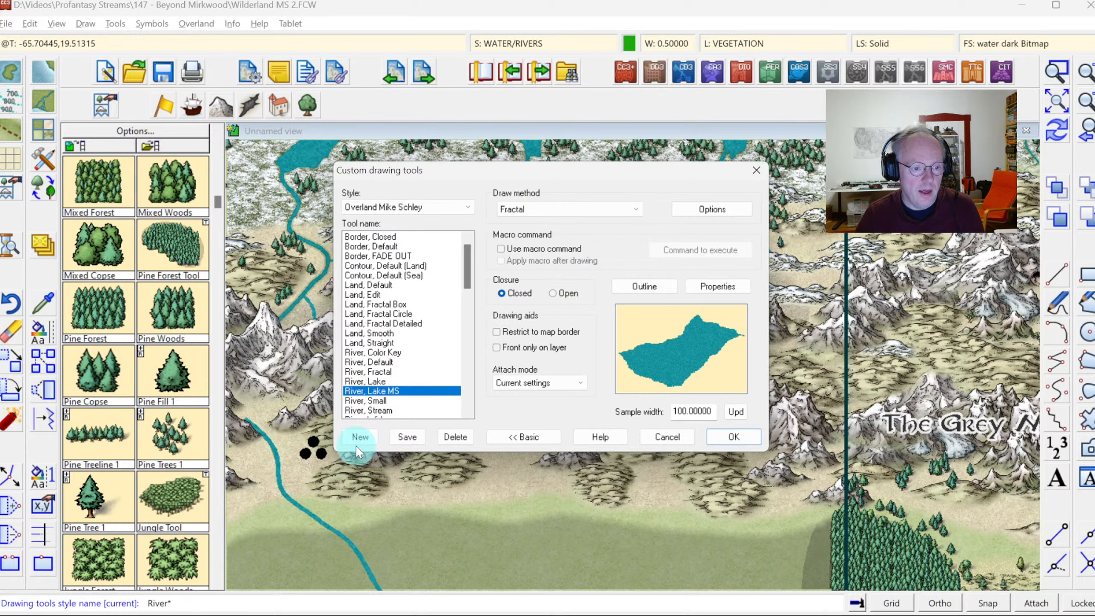
pyautogui.click(359, 437)
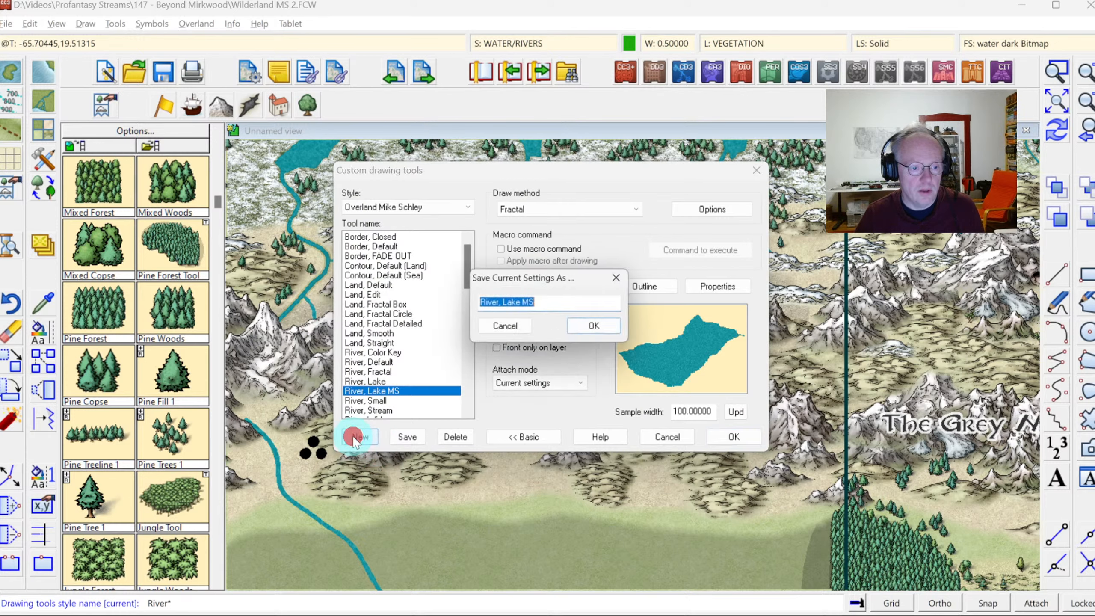
pyautogui.click(524, 303)
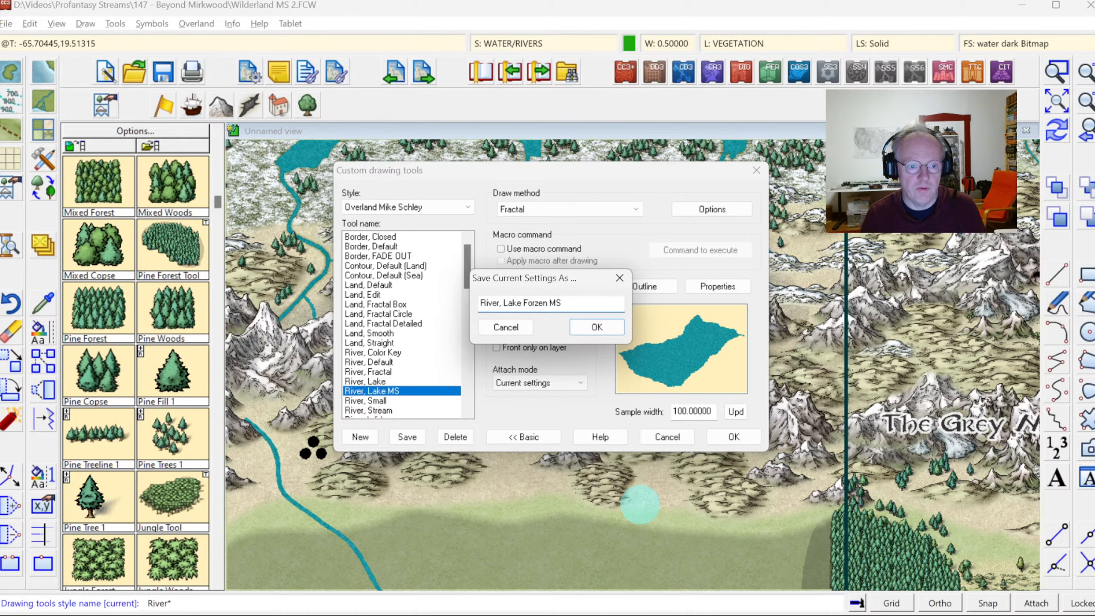
pyautogui.press('Return')
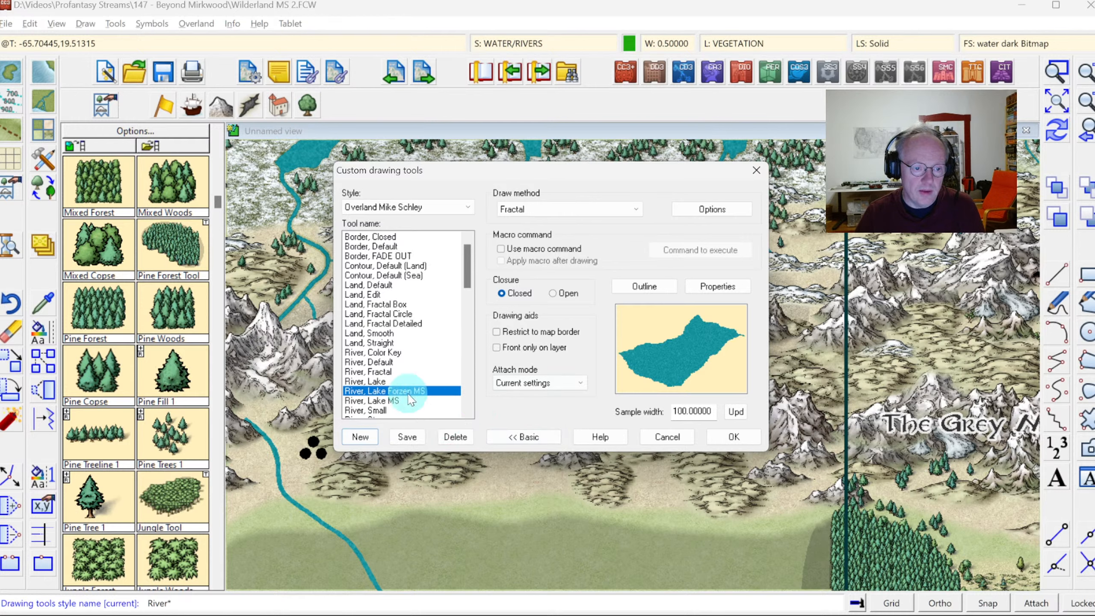
# Save the copied tool again as "River, Lake Frozen MS" and delete the misspelled "River, Lake Forzen MS".
pyautogui.click(361, 437)
pyautogui.click(527, 302)
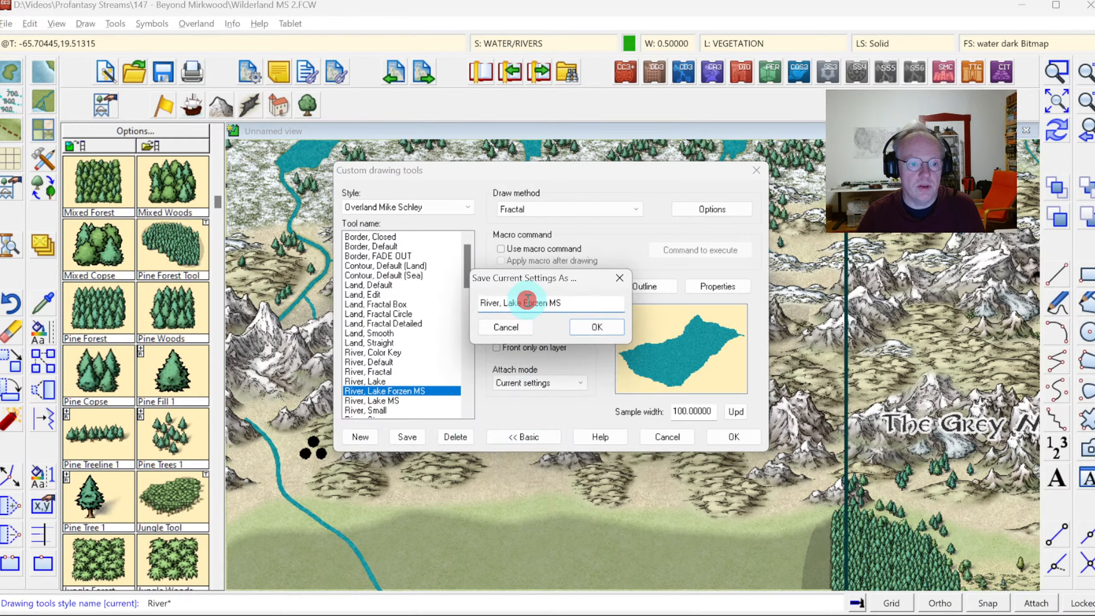
pyautogui.press('BackSpace')
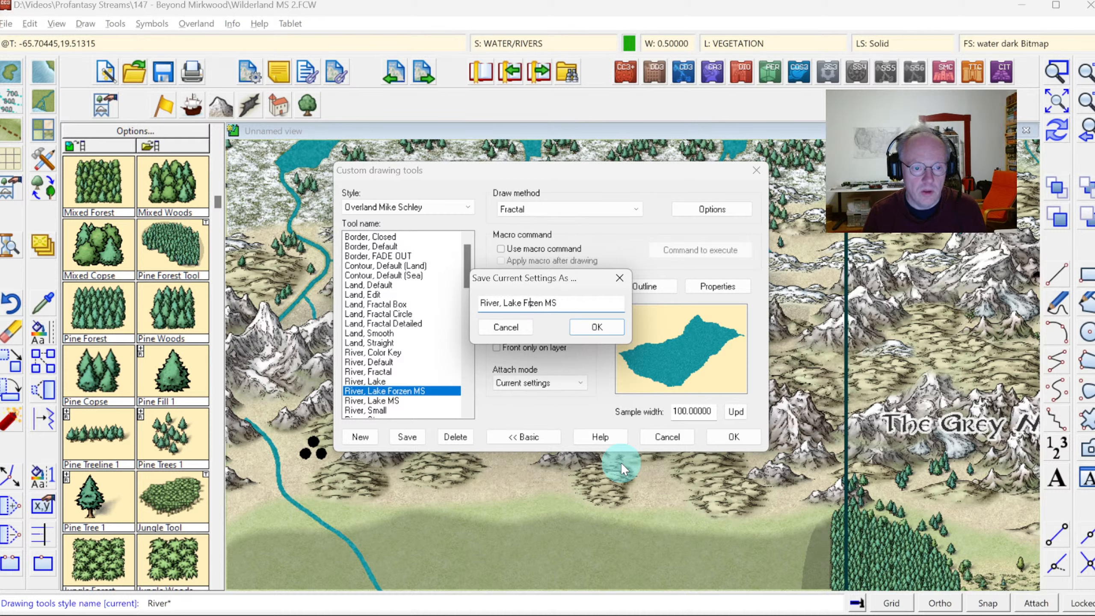
pyautogui.write('o')
pyautogui.press('Return')
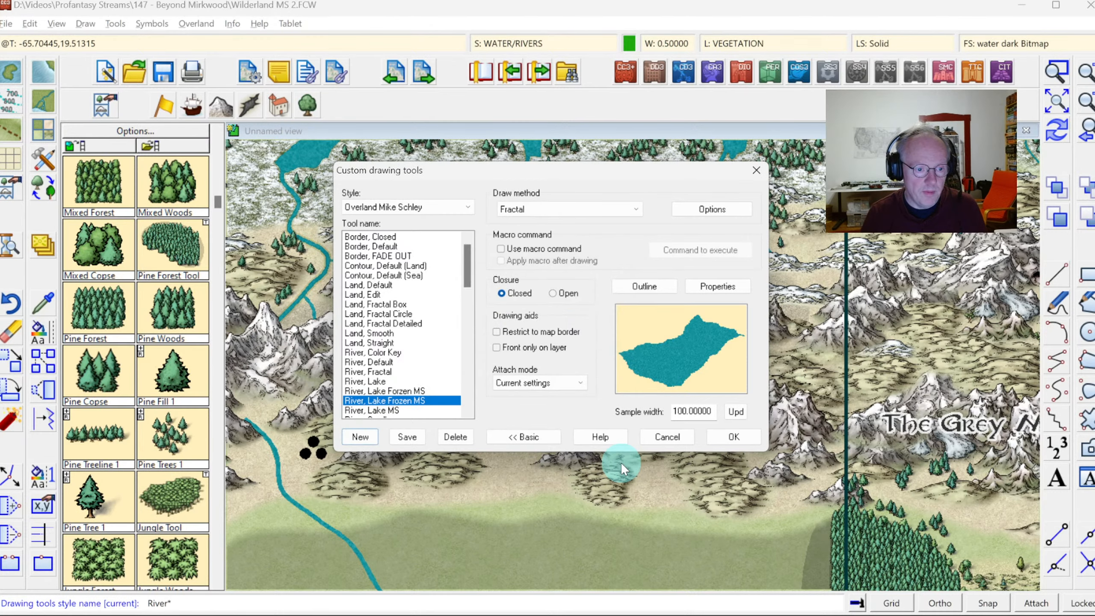
pyautogui.click(388, 391)
pyautogui.click(452, 437)
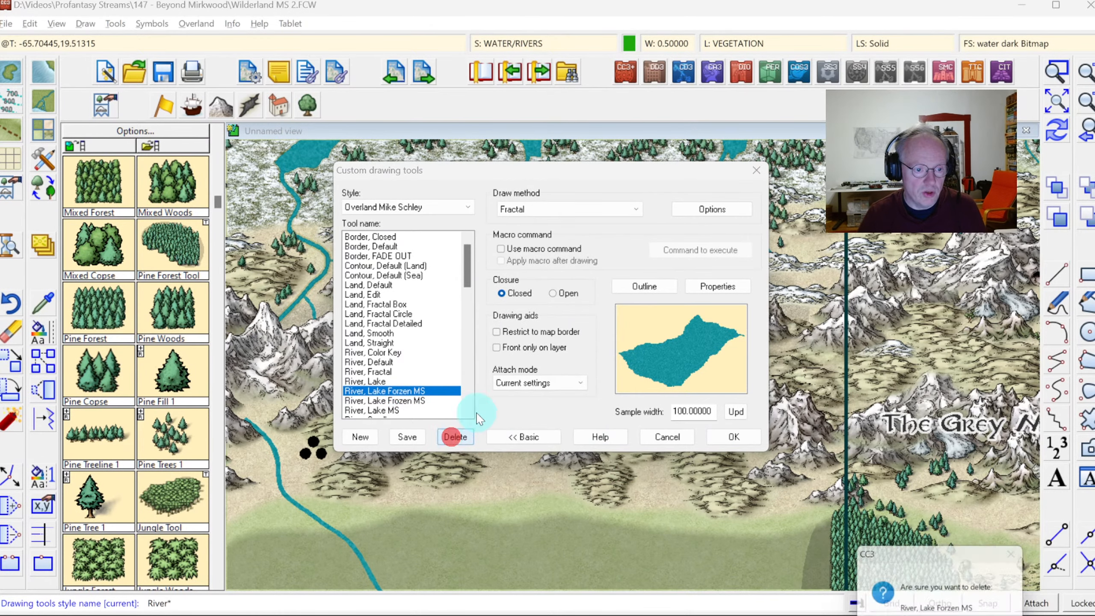
pyautogui.press('Return')
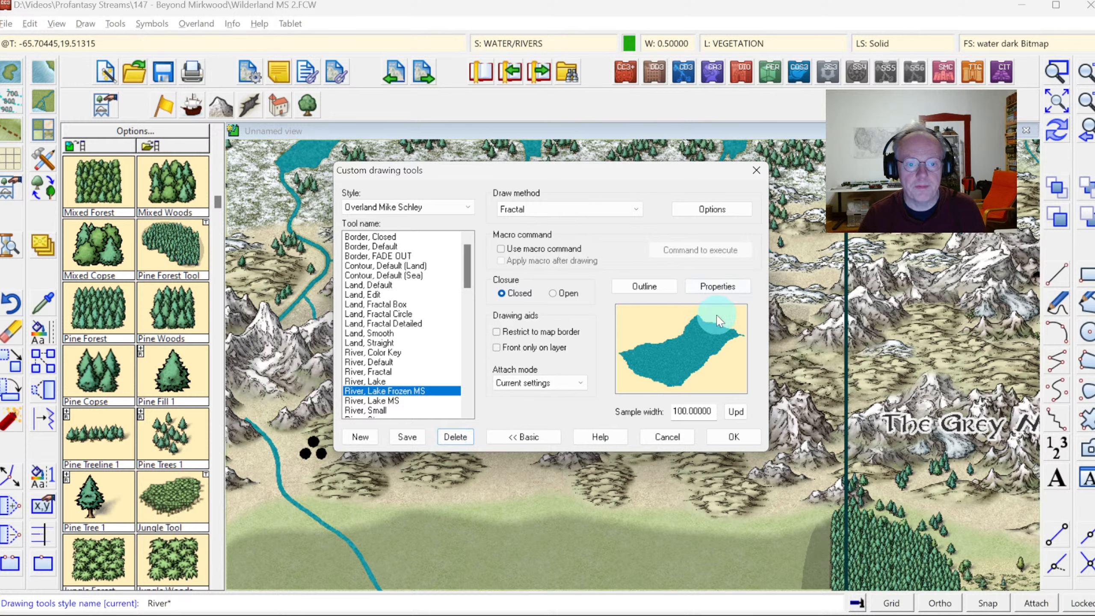
# Set the fill style of the River, Lake Frozen MS tool to Ice_MS.
pyautogui.click(728, 286)
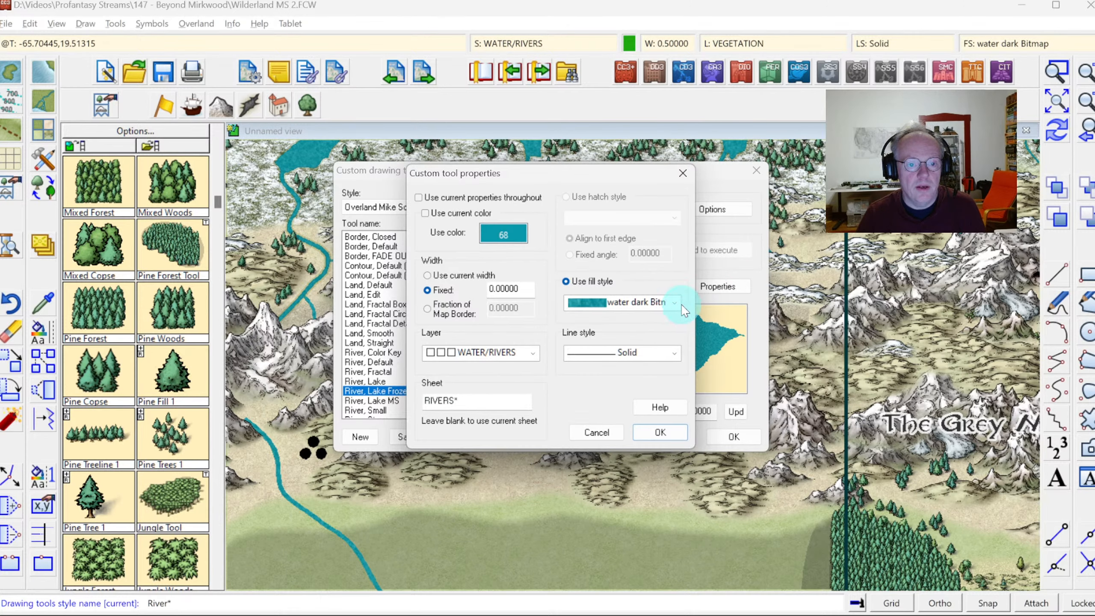
pyautogui.click(681, 306)
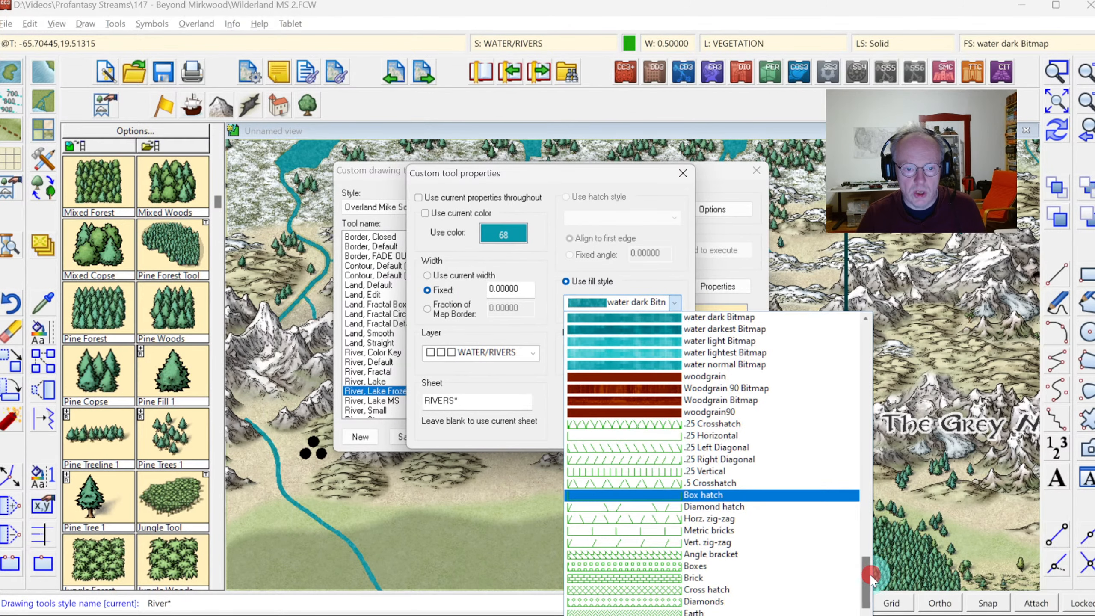
pyautogui.moveTo(869, 574); pyautogui.dragTo(860, 411)
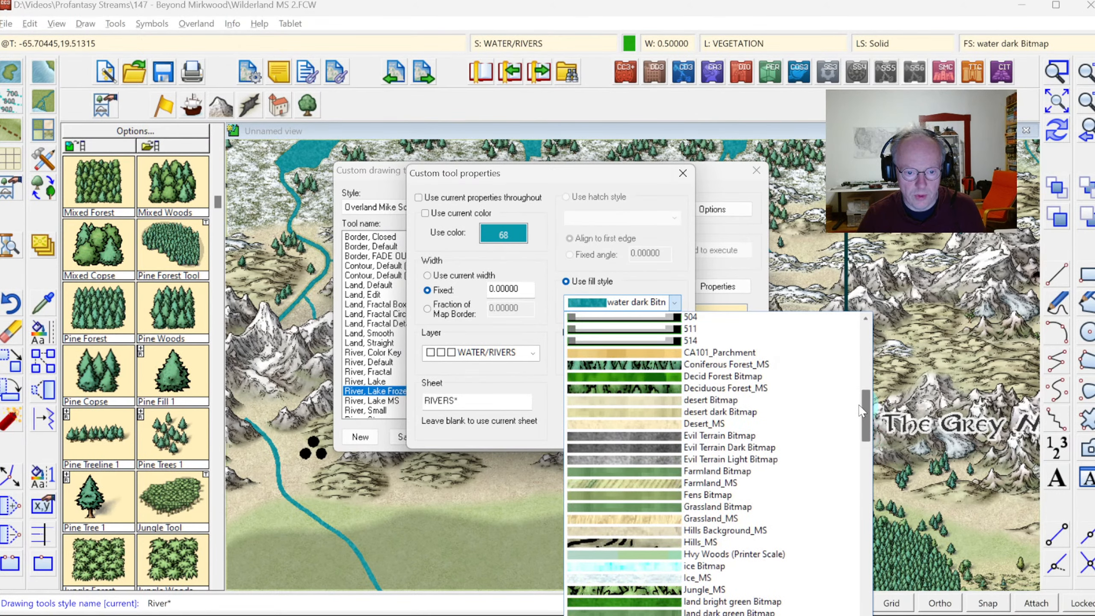
pyautogui.moveTo(860, 411); pyautogui.dragTo(860, 414)
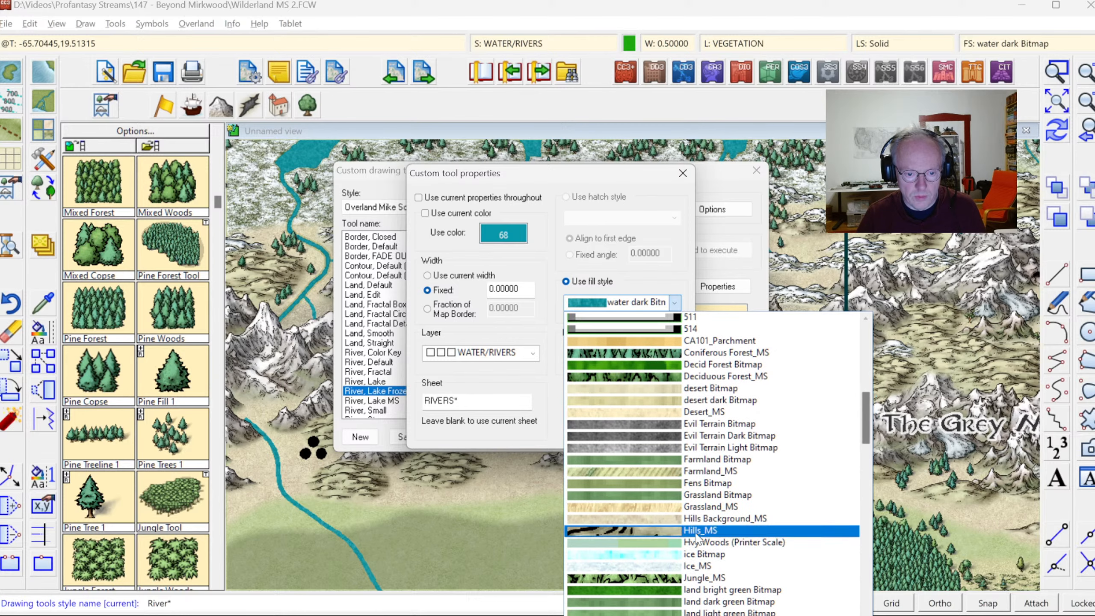
pyautogui.click(692, 567)
pyautogui.click(660, 432)
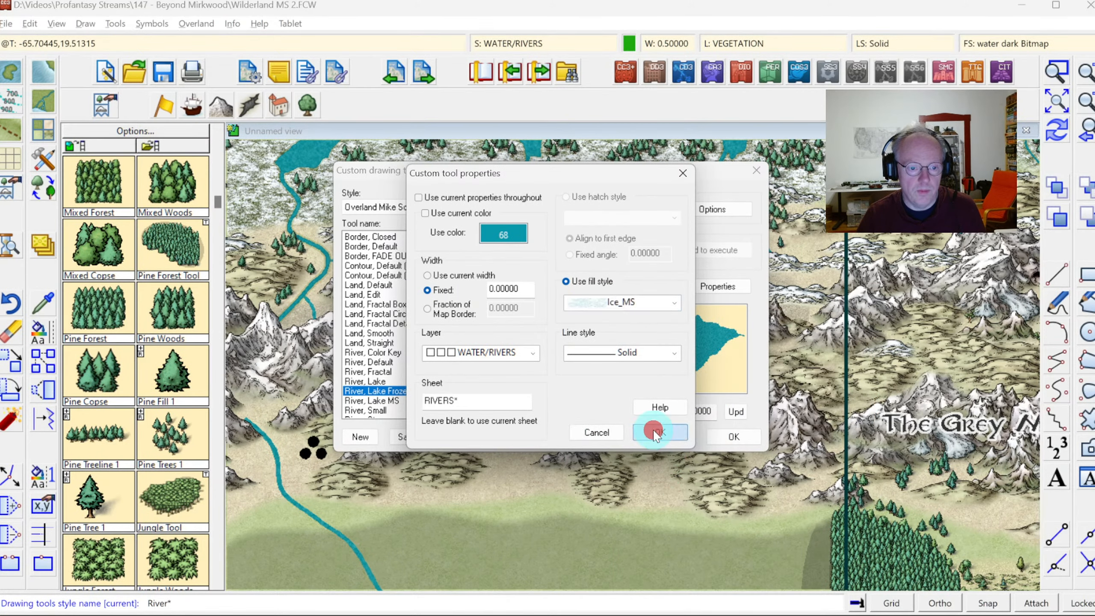
# Save the River, Lake Frozen MS tool and draw a small frozen lake with it at the third northern river's headwaters among the mountains.
pyautogui.click(408, 437)
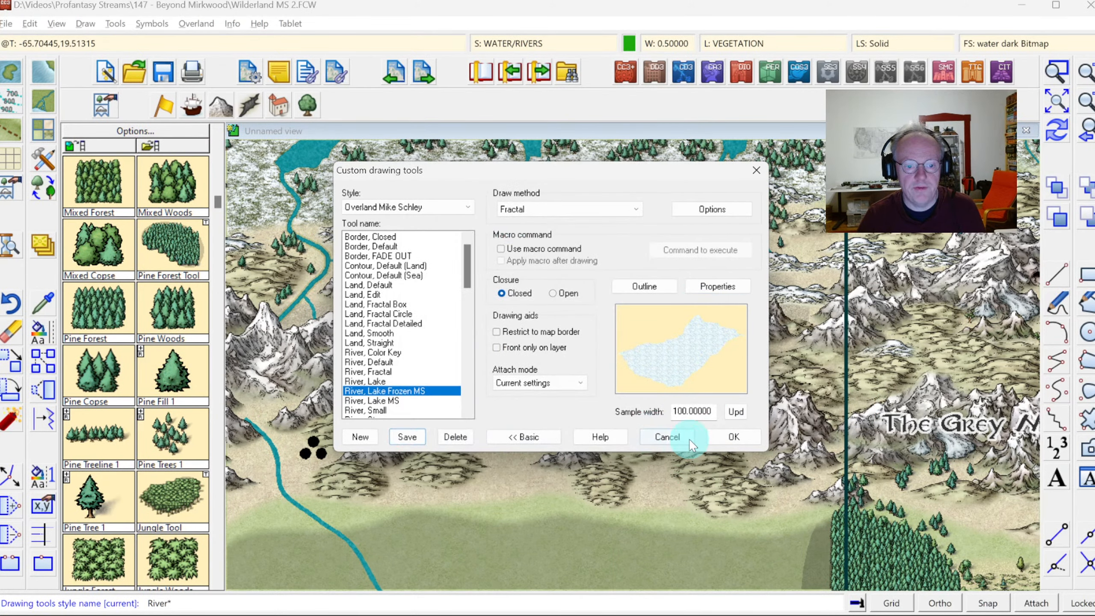
pyautogui.click(733, 437)
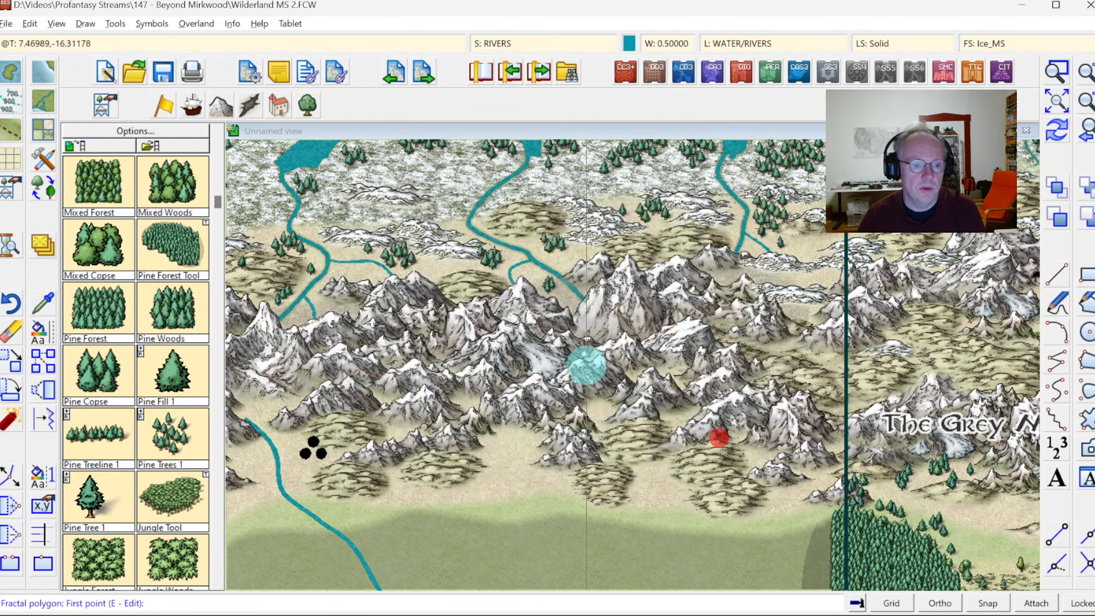
pyautogui.click(566, 285)
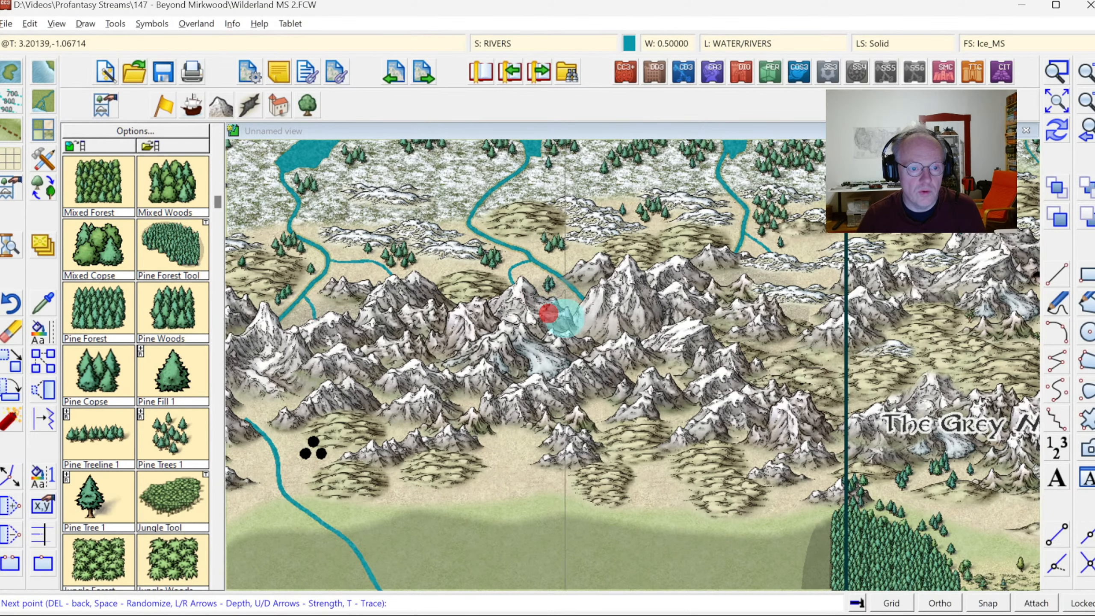
pyautogui.rightClick(583, 280)
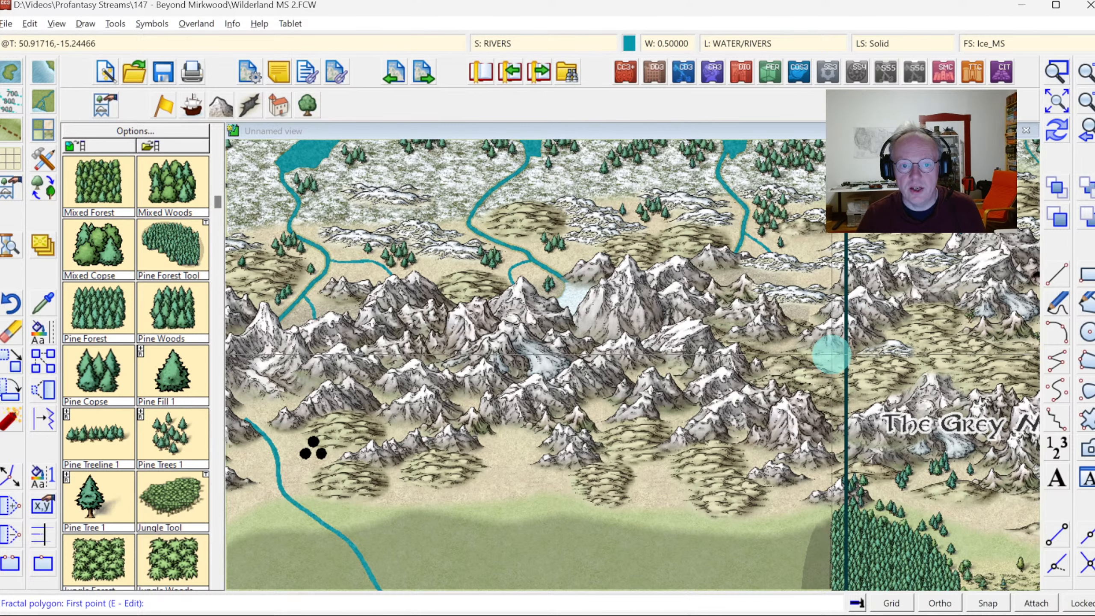
pyautogui.rightClick(829, 355)
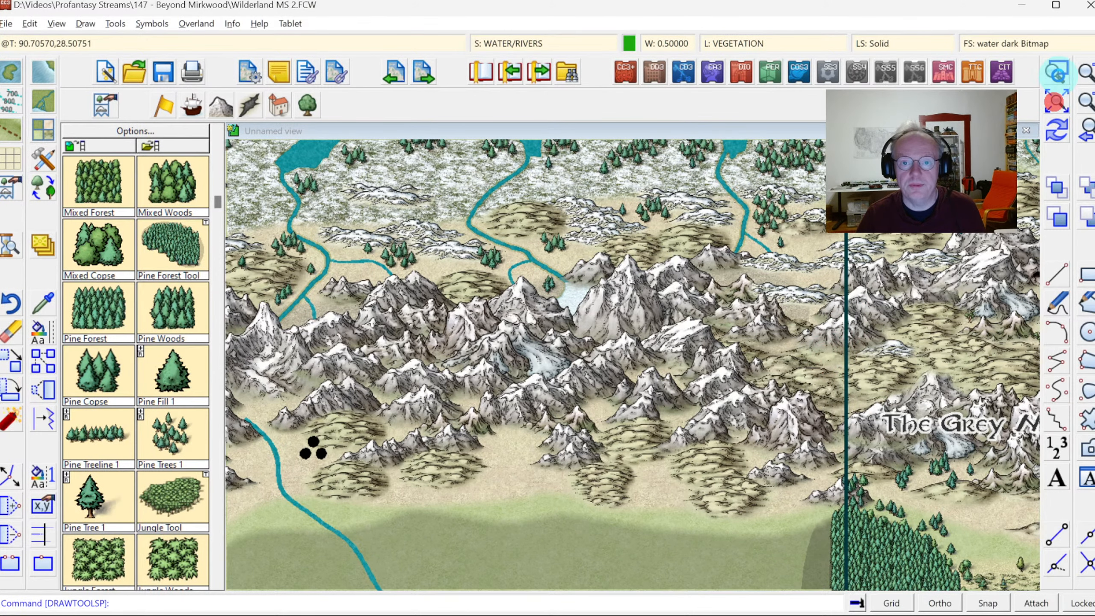
# Examine the map's northwestern section, from the tundra lakes across the mountain range to the rivers on its southern side.
pyautogui.click(1056, 101)
pyautogui.click(1056, 71)
pyautogui.click(460, 170)
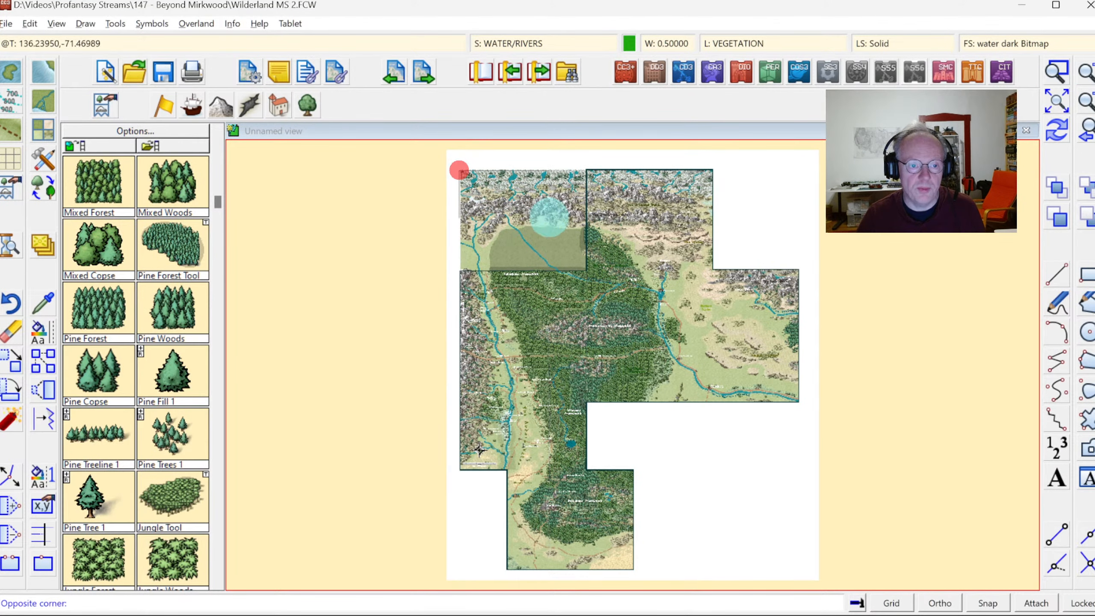
pyautogui.click(583, 237)
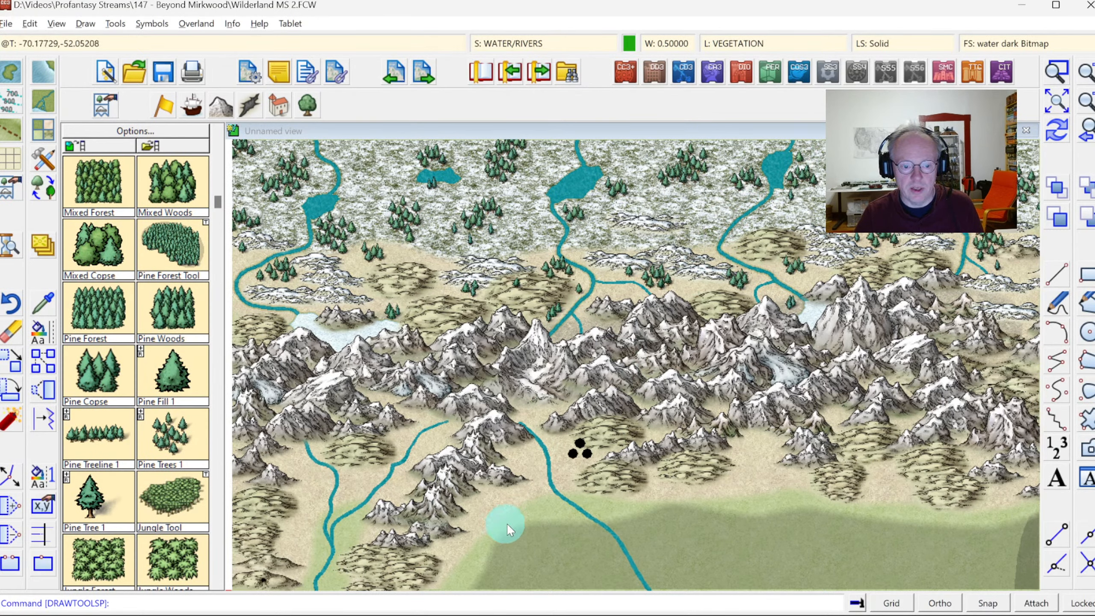
pyautogui.click(1061, 72)
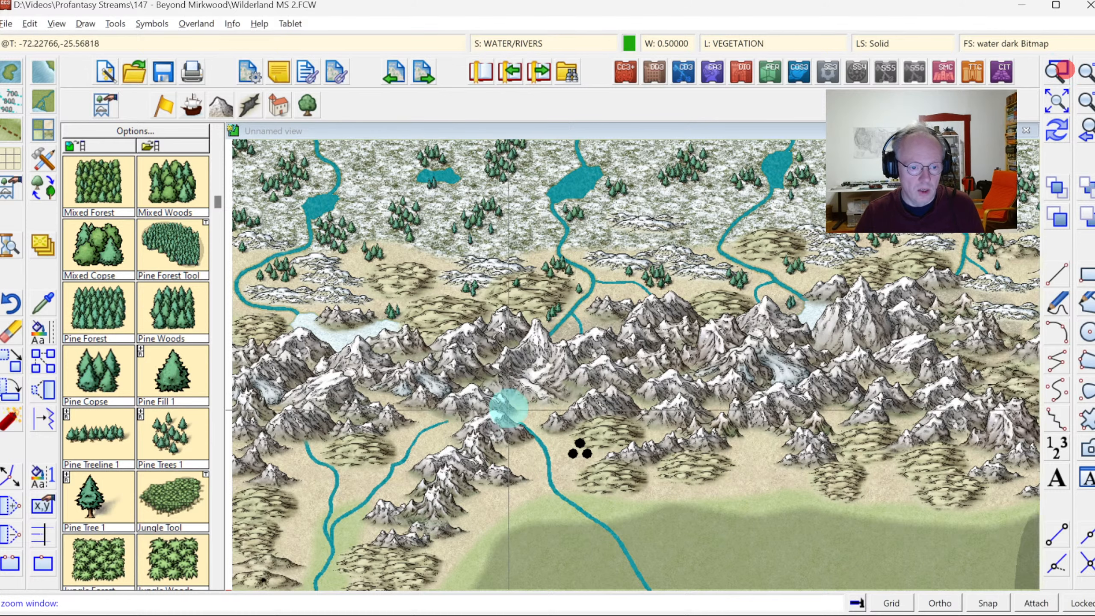
# Try to select the three black dots beside the hills east of the river for erasing.
pyautogui.click(469, 383)
pyautogui.click(642, 520)
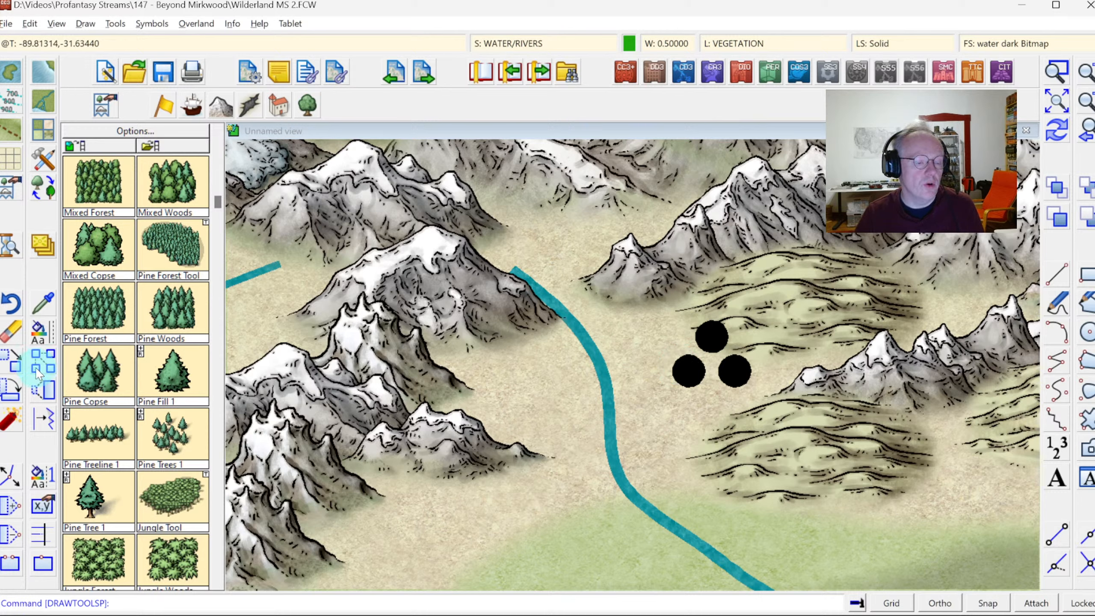
pyautogui.click(12, 334)
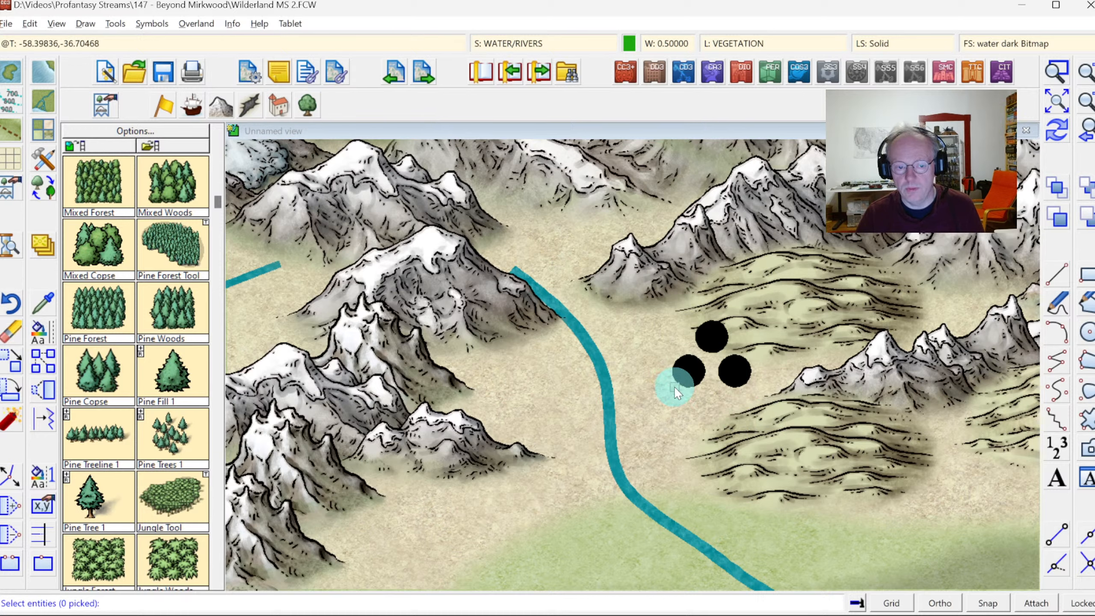
pyautogui.click(688, 390)
pyautogui.click(644, 325)
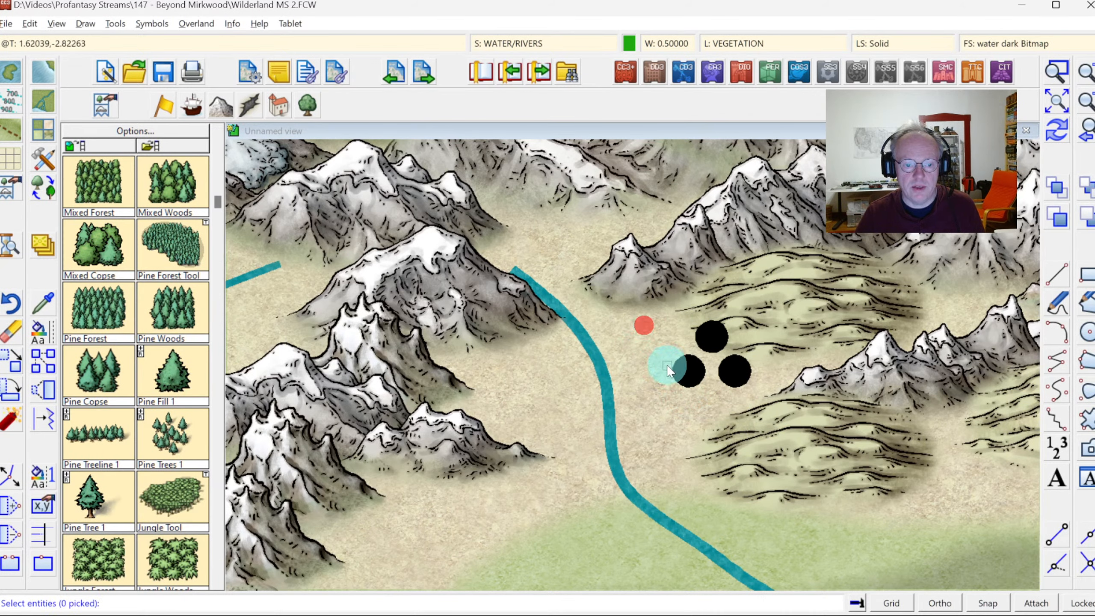
pyautogui.click(663, 353)
pyautogui.click(688, 374)
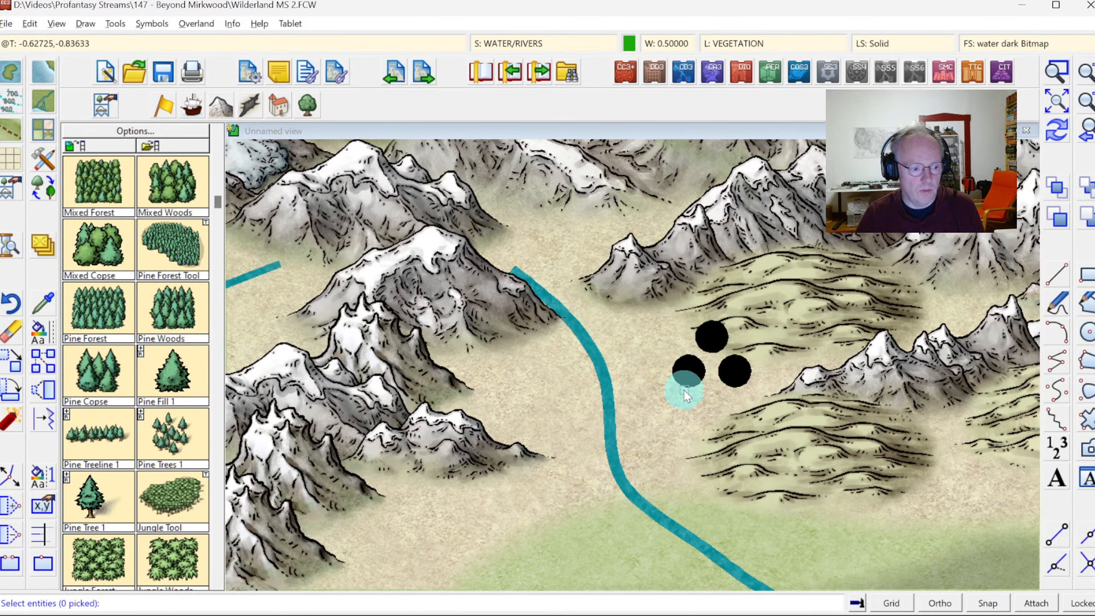
pyautogui.click(631, 313)
pyautogui.click(771, 406)
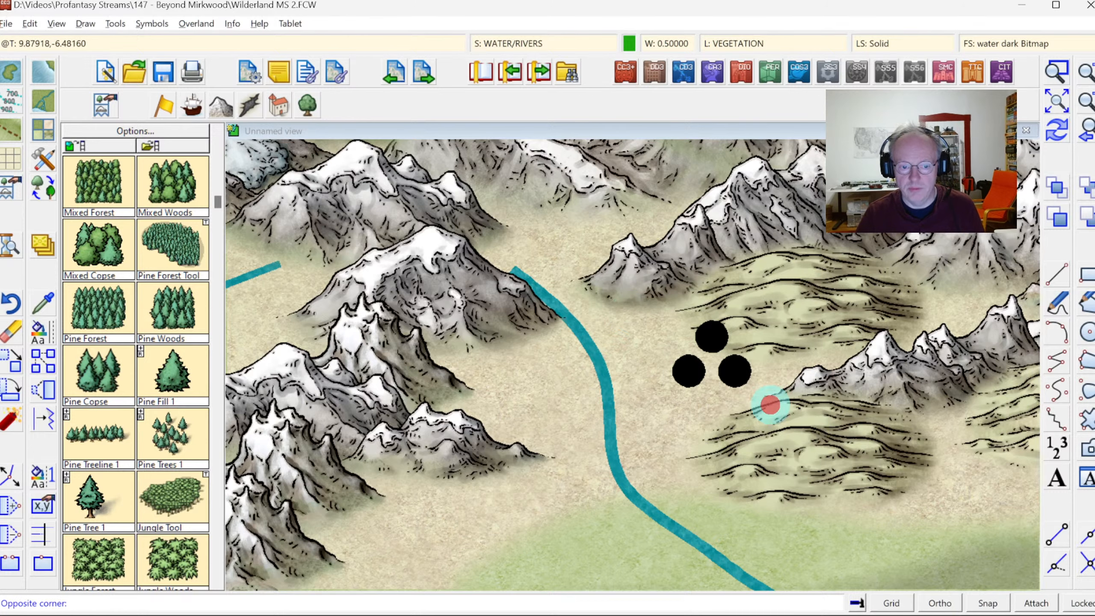
pyautogui.click(656, 320)
pyautogui.click(751, 387)
pyautogui.click(635, 311)
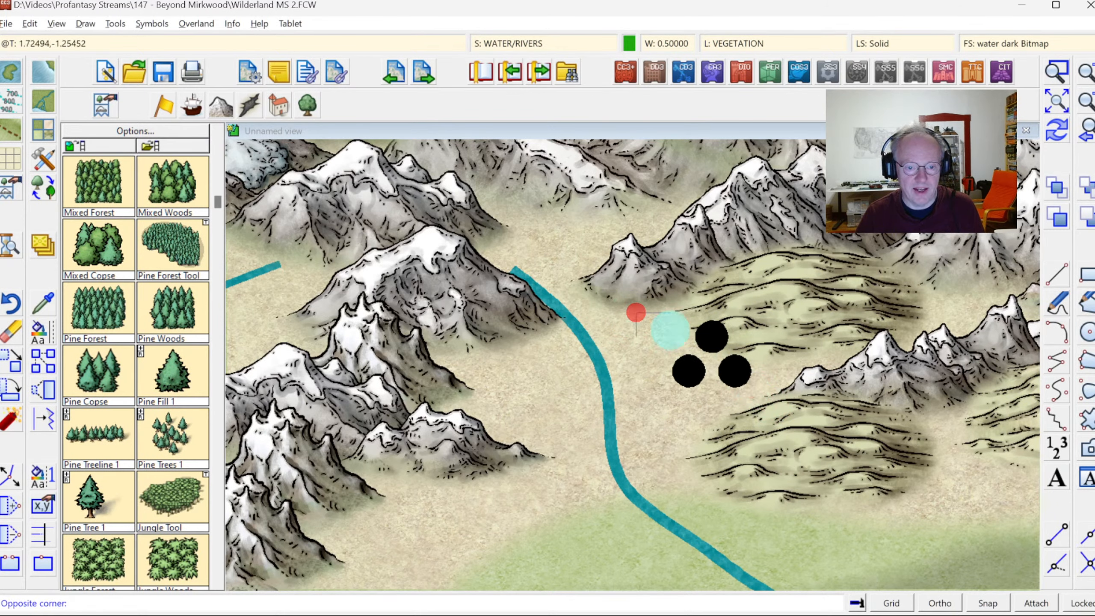
pyautogui.click(751, 404)
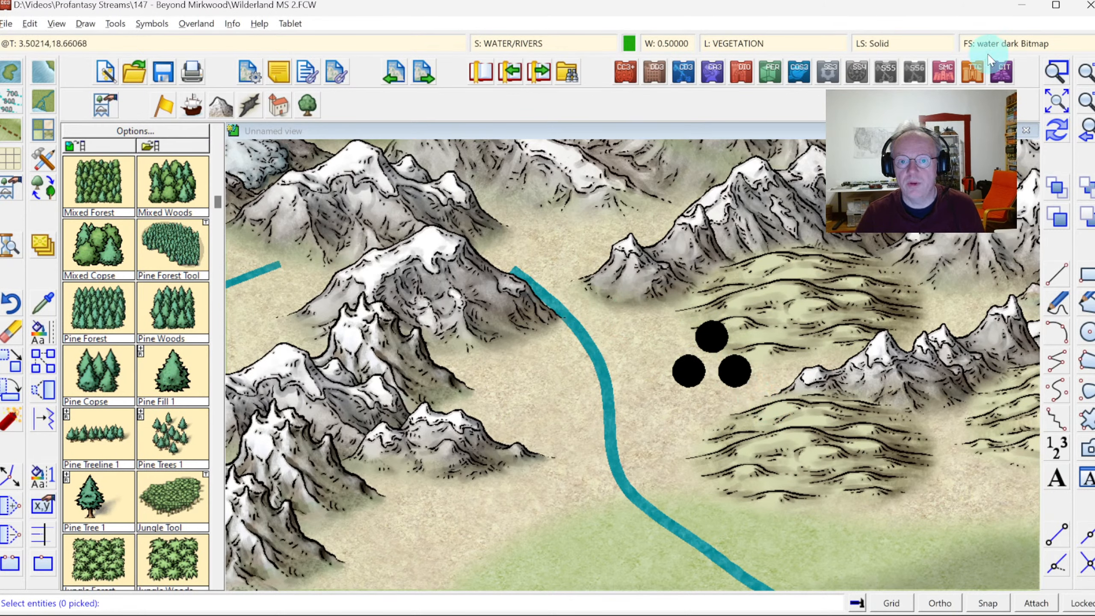
# Thaw all layers of the map, keeping VEGETATION as the current layer.
pyautogui.click(992, 43)
pyautogui.press('Escape')
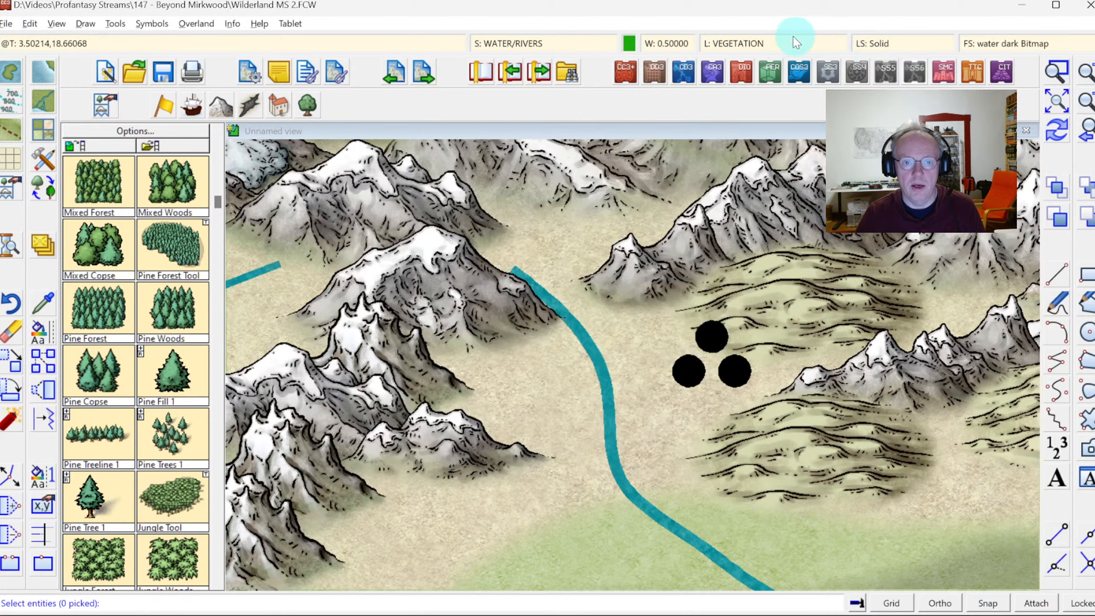
pyautogui.click(768, 46)
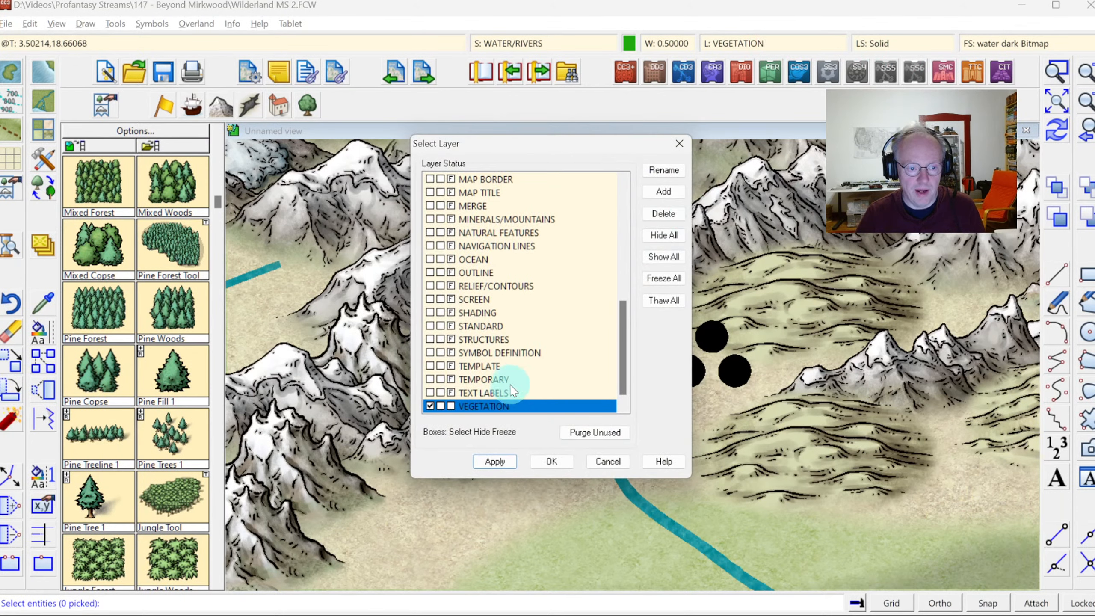
pyautogui.click(663, 301)
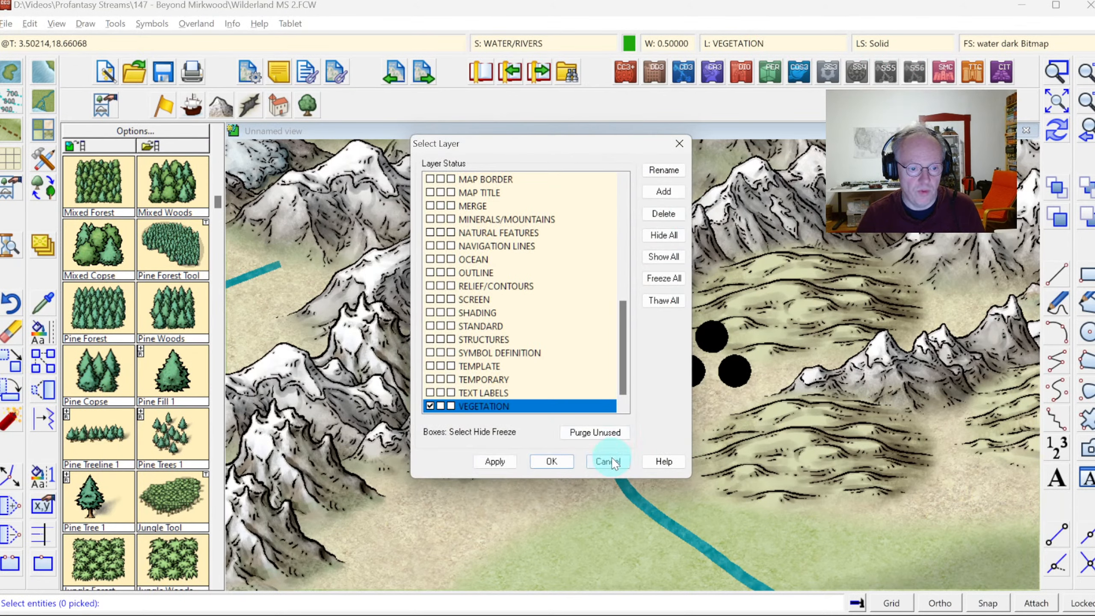
pyautogui.click(563, 459)
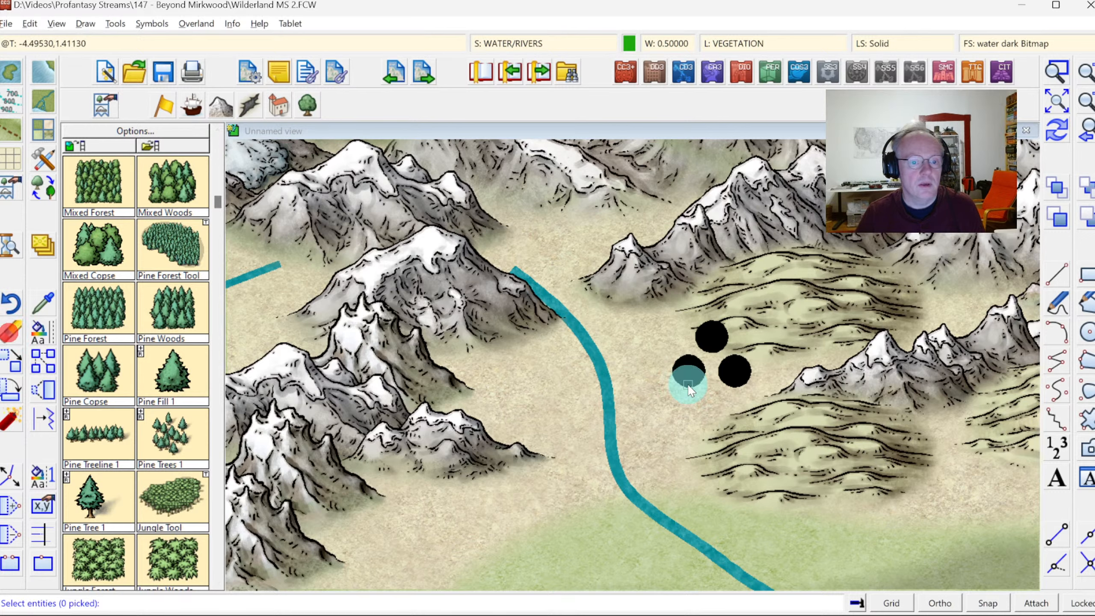
# Erase the three black dots beside the hills east of the river and redraw the map.
pyautogui.click(681, 389)
pyautogui.rightClick(655, 383)
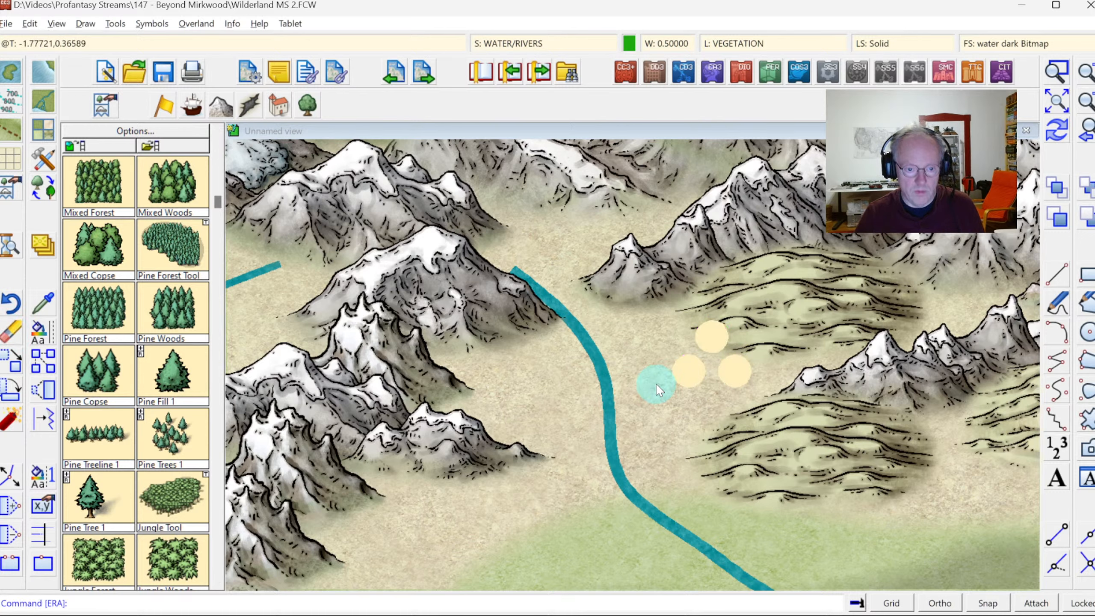
pyautogui.click(1056, 130)
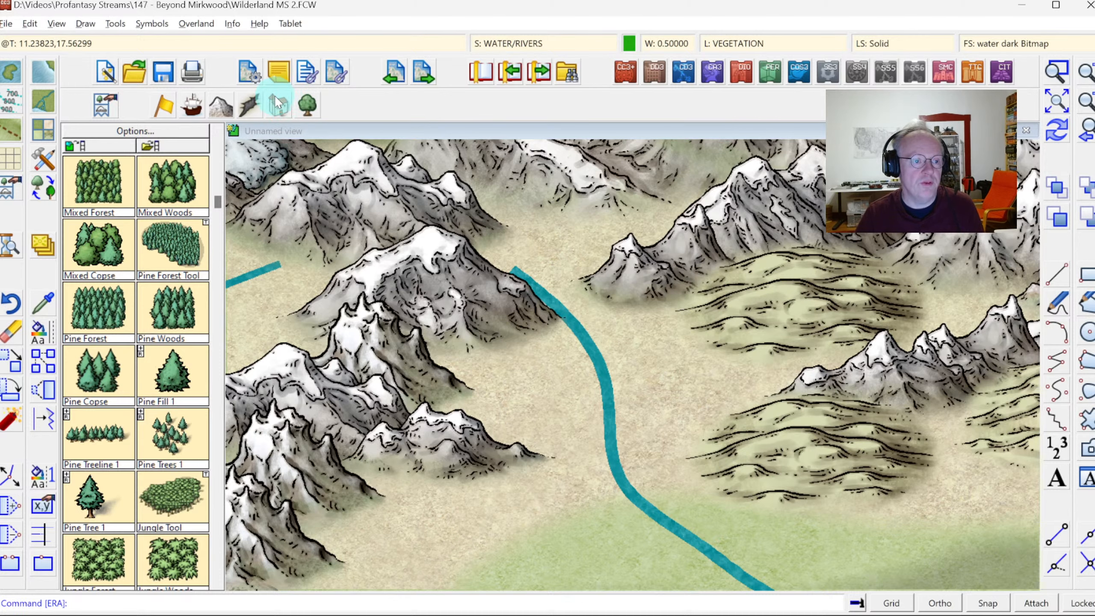
# Load the structures symbol catalog and set its symbol previews to width 200 and height 170.
pyautogui.click(289, 111)
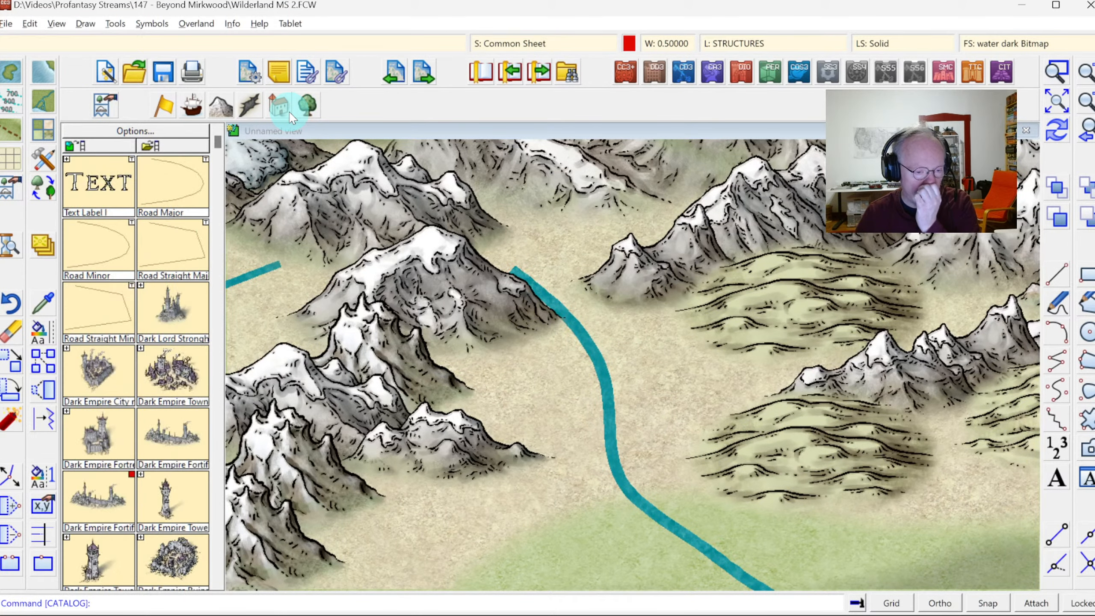
pyautogui.click(219, 349)
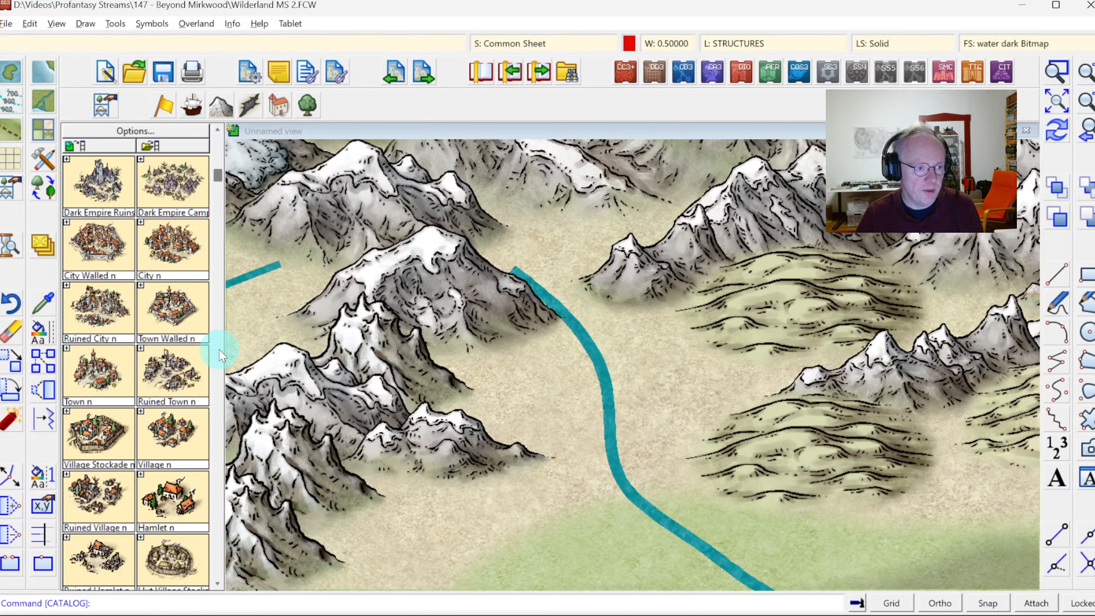
pyautogui.click(219, 349)
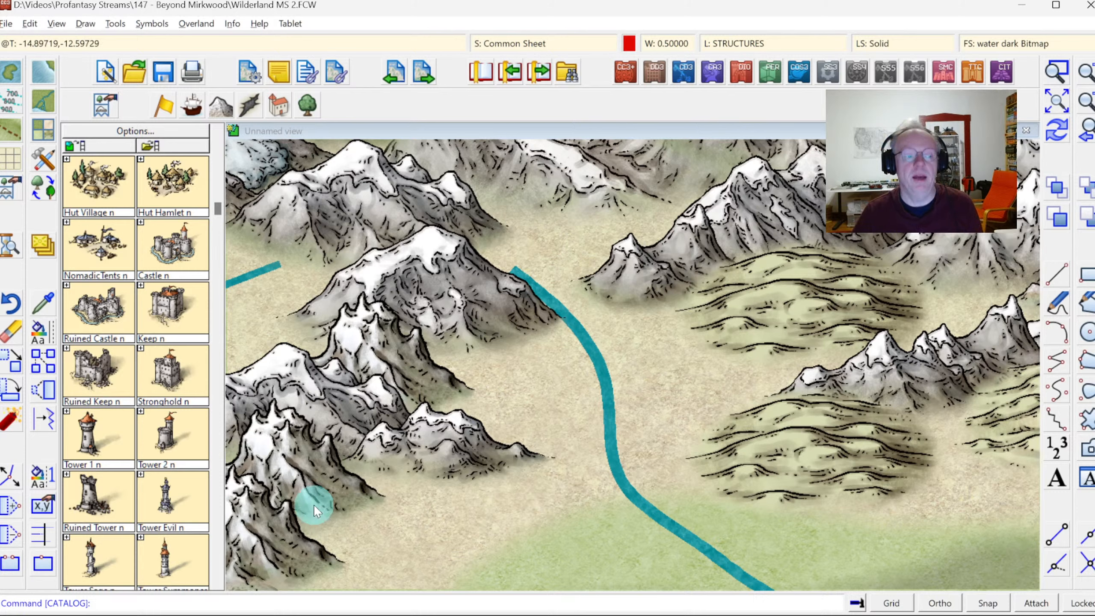
pyautogui.click(220, 516)
pyautogui.click(219, 515)
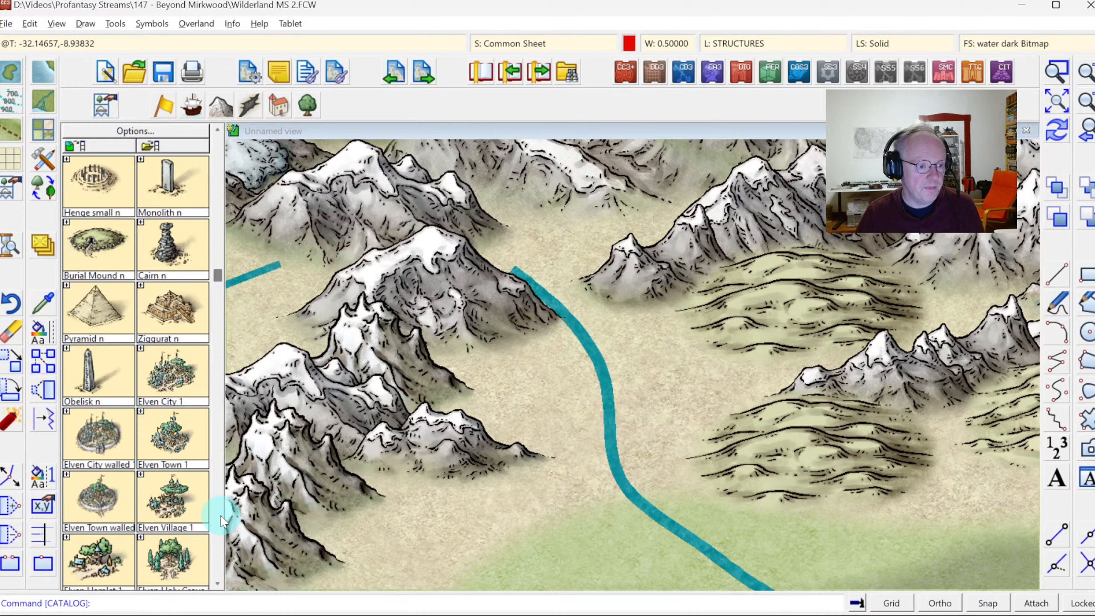
pyautogui.click(220, 515)
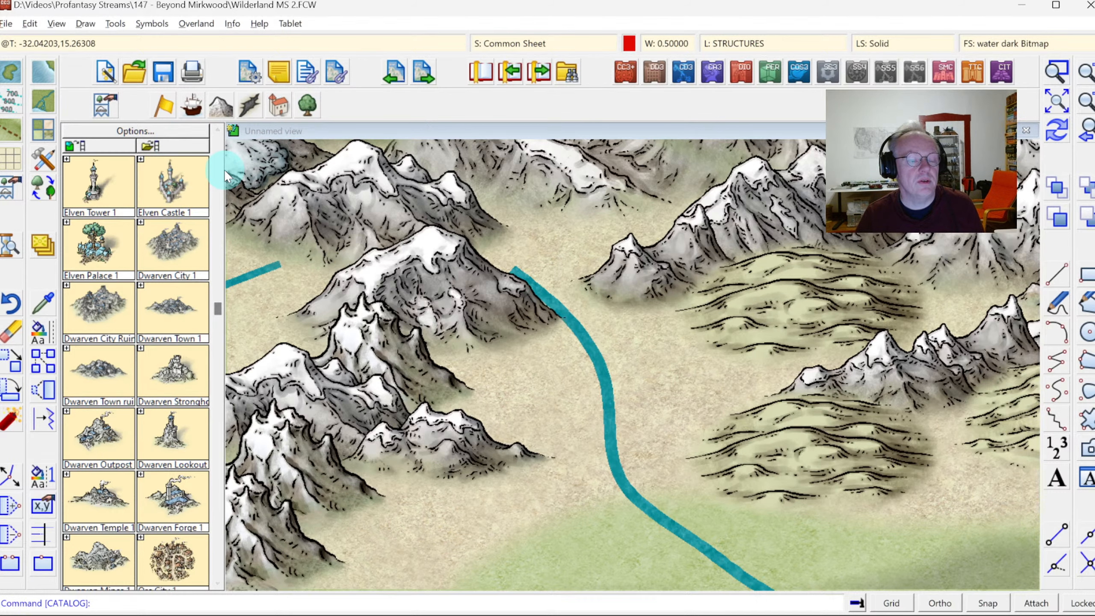
pyautogui.click(160, 130)
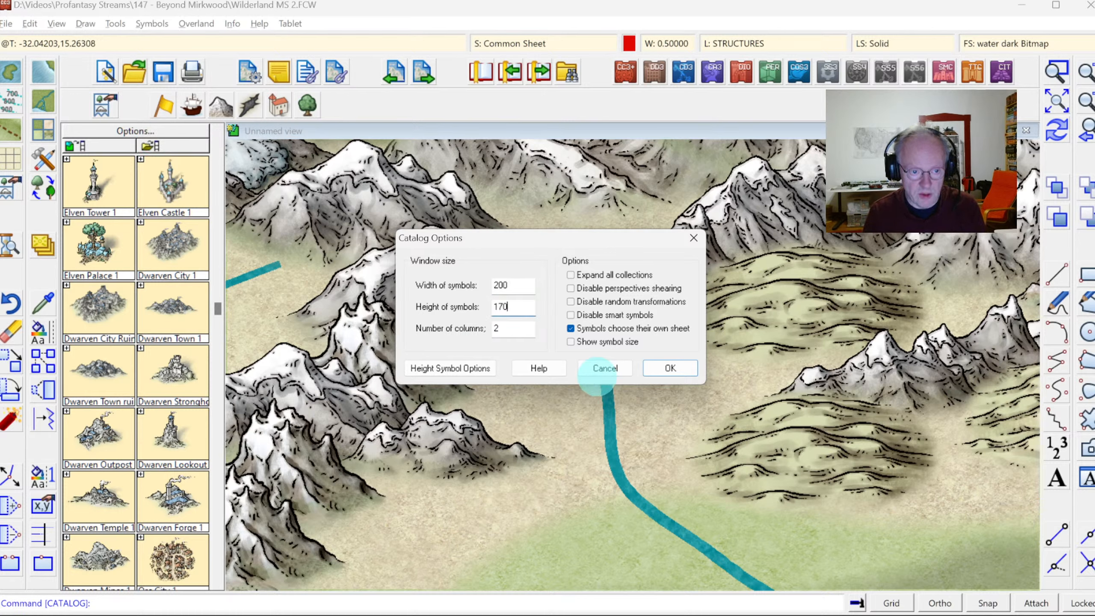
pyautogui.click(667, 368)
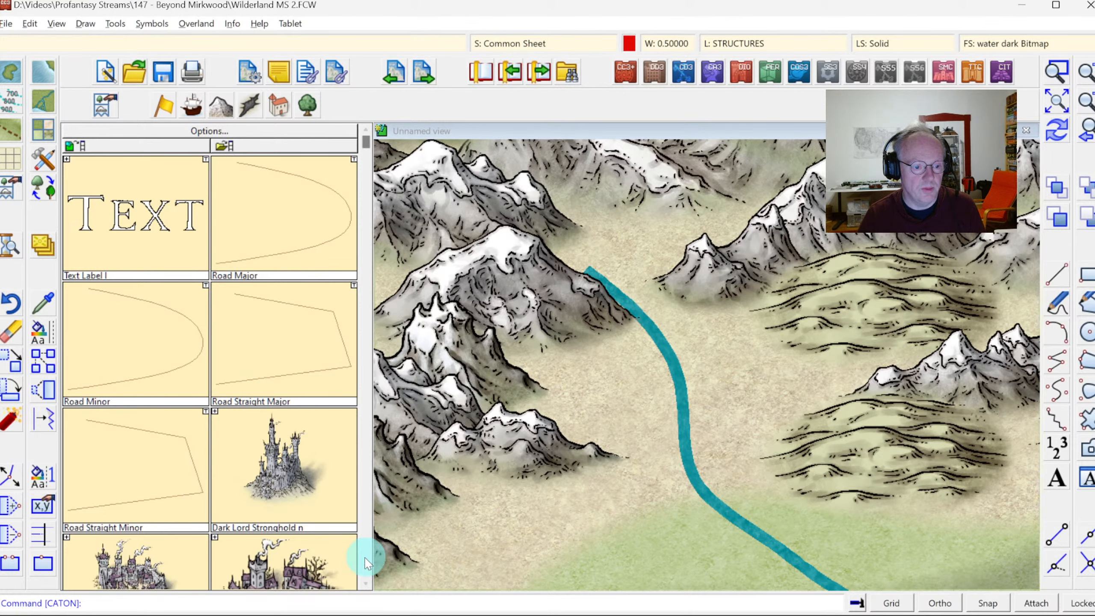
# Pick the Dwarven Town ruined 1 symbol from the catalog to try it on the hills east of the river.
pyautogui.click(369, 568)
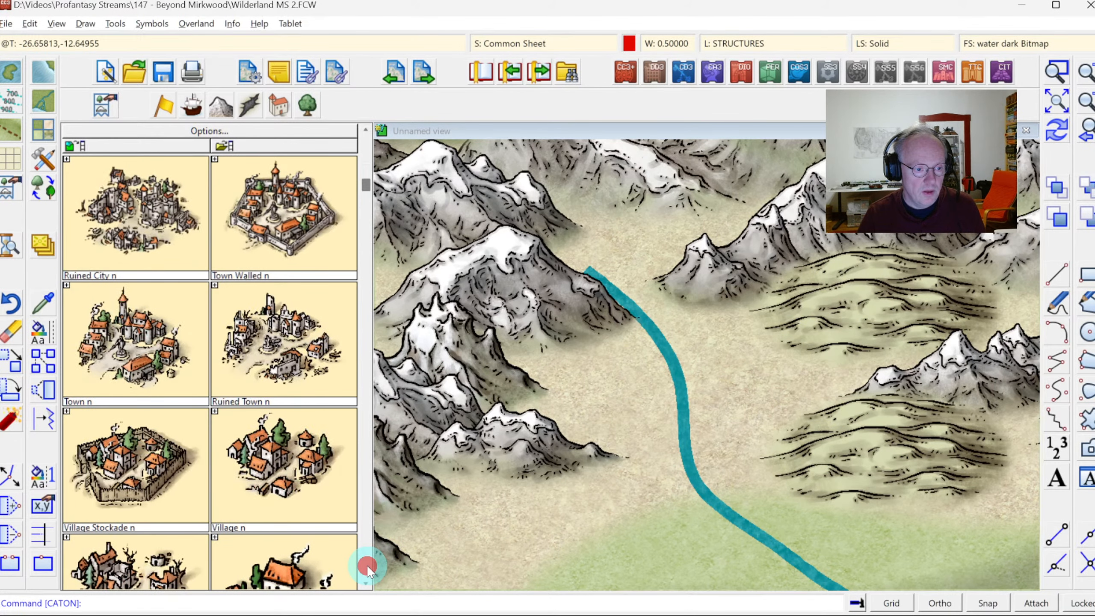
pyautogui.click(362, 517)
pyautogui.click(362, 517)
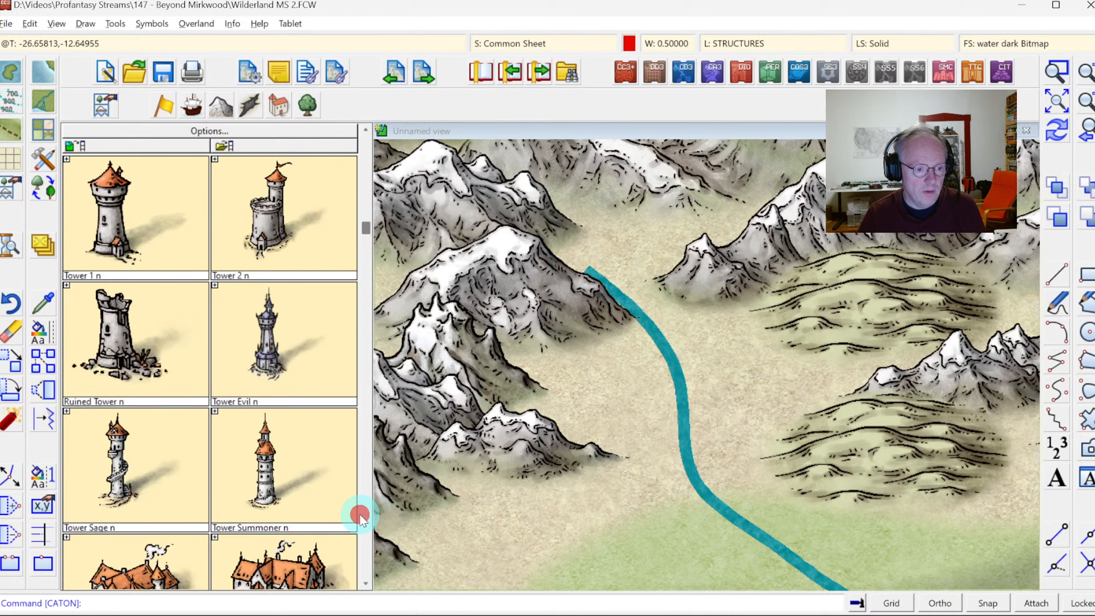
pyautogui.click(362, 517)
pyautogui.click(363, 517)
pyautogui.click(362, 517)
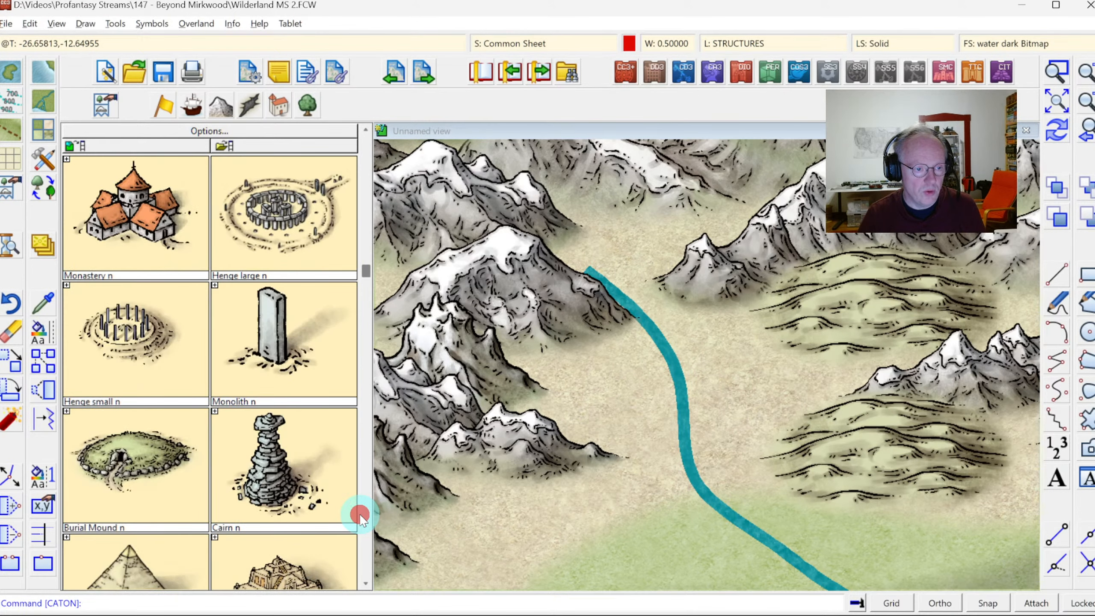
pyautogui.click(362, 516)
pyautogui.click(362, 516)
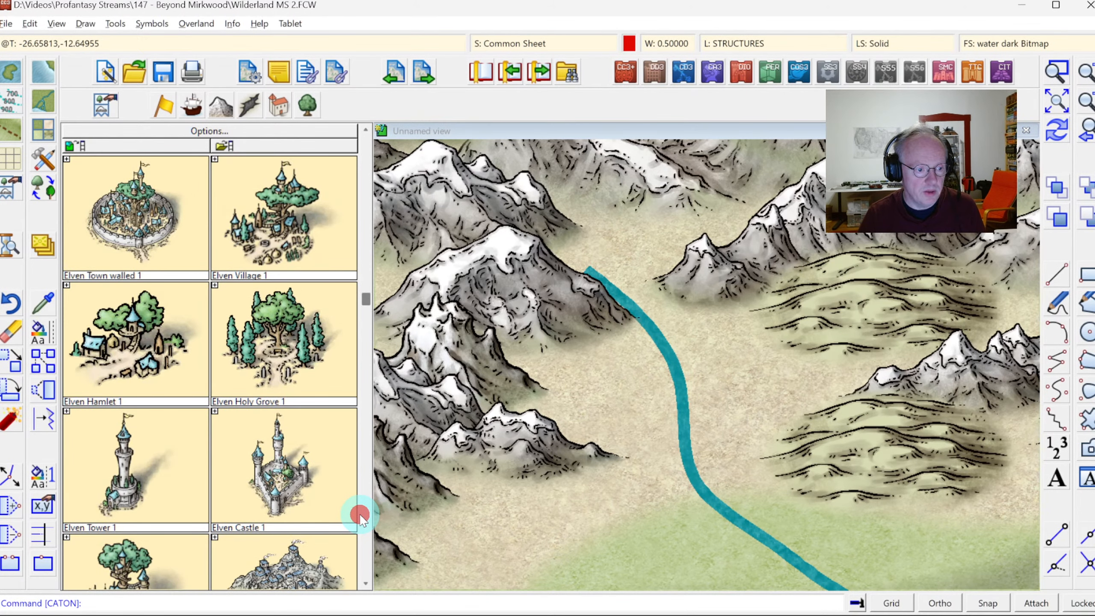
pyautogui.click(362, 517)
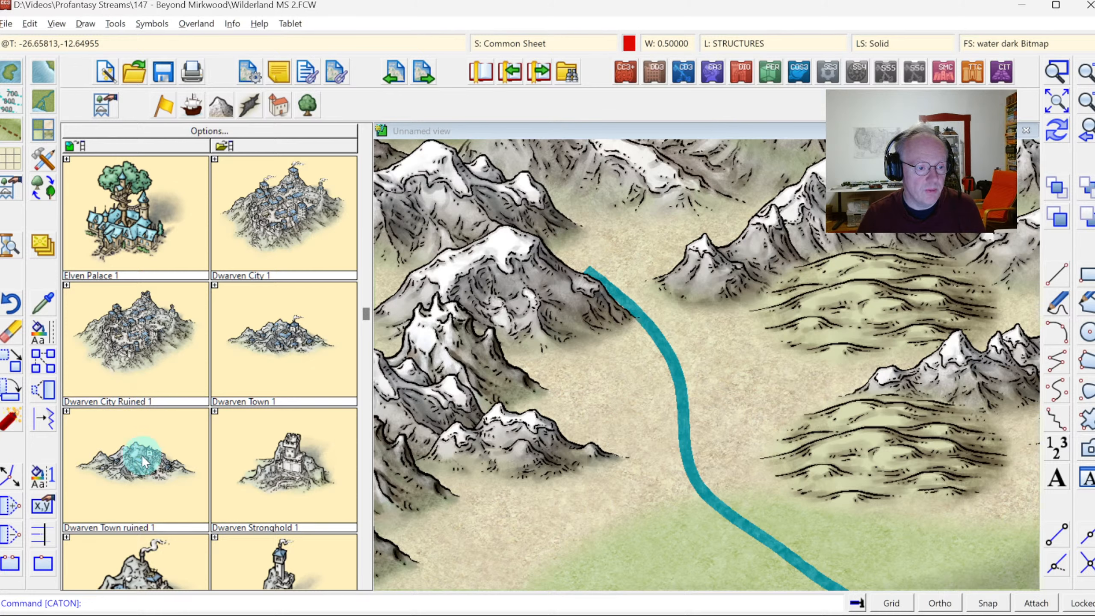
pyautogui.click(133, 465)
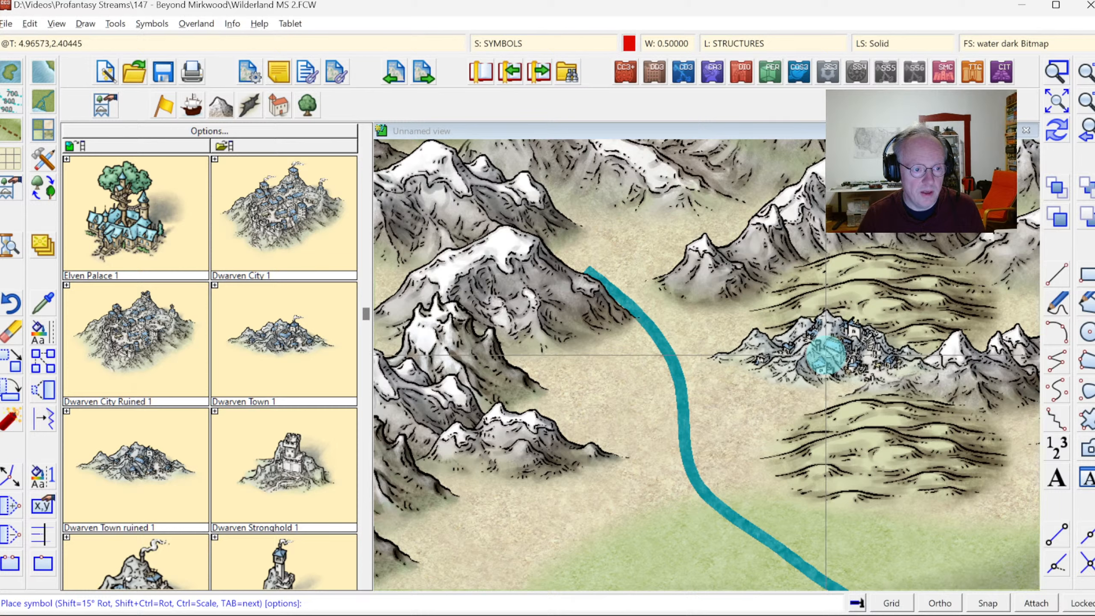
# Place a Dwarven Mines 1 symbol on the hills east of the river and a Dwarven Town 1 symbol directly below it.
pyautogui.click(367, 585)
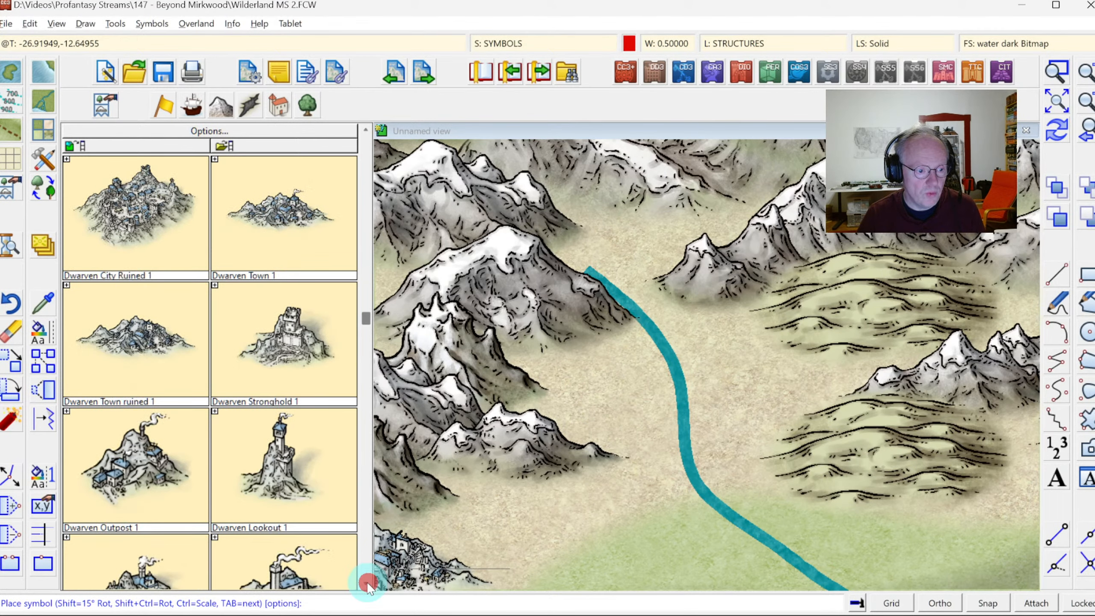
pyautogui.click(366, 585)
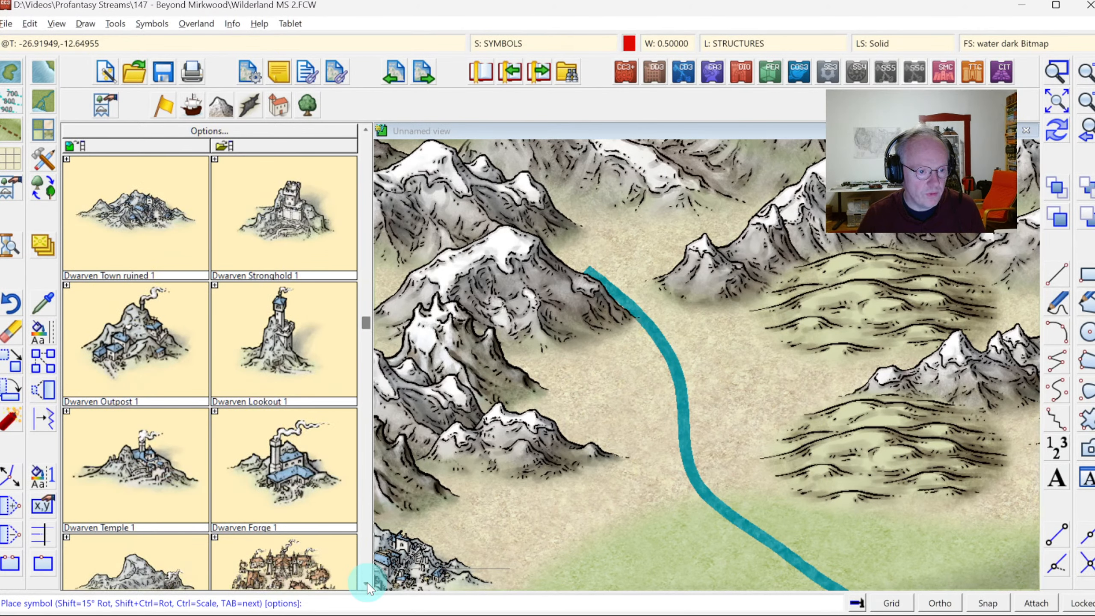
pyautogui.click(366, 584)
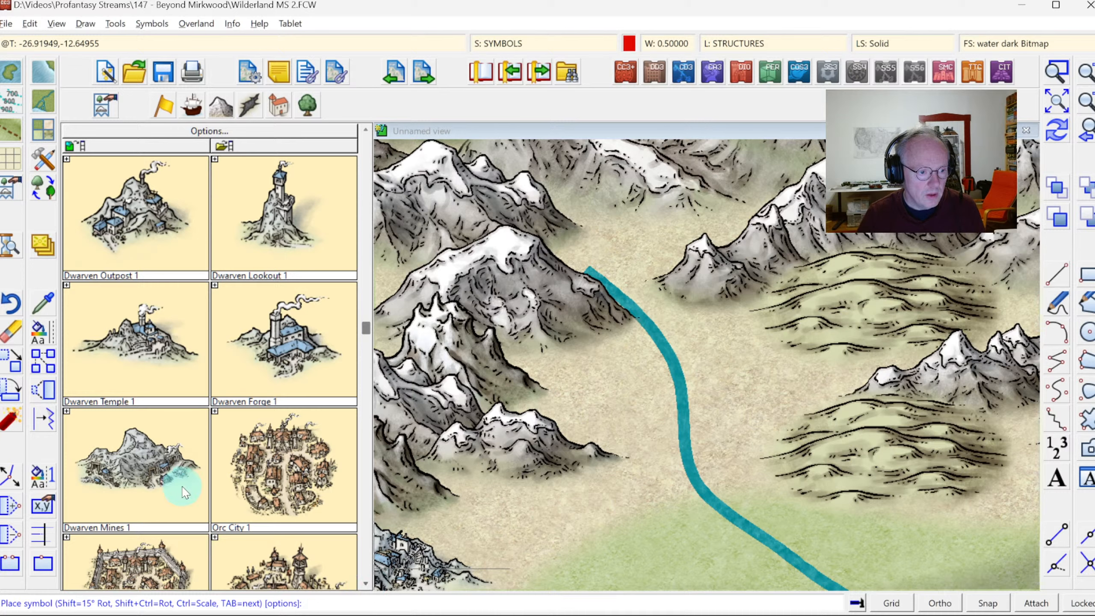
pyautogui.click(146, 462)
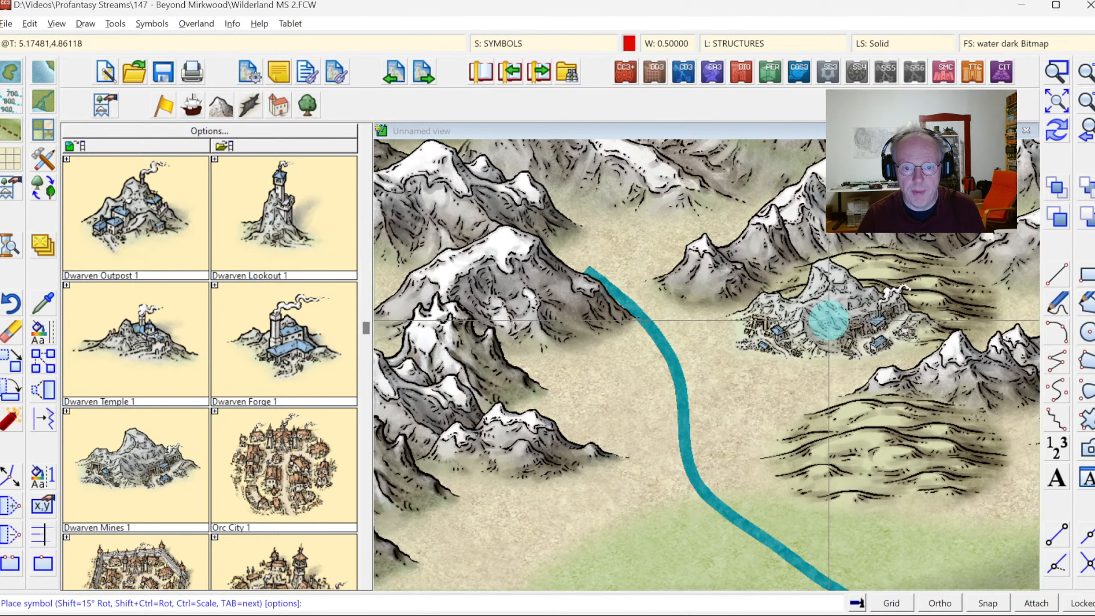
pyautogui.click(837, 320)
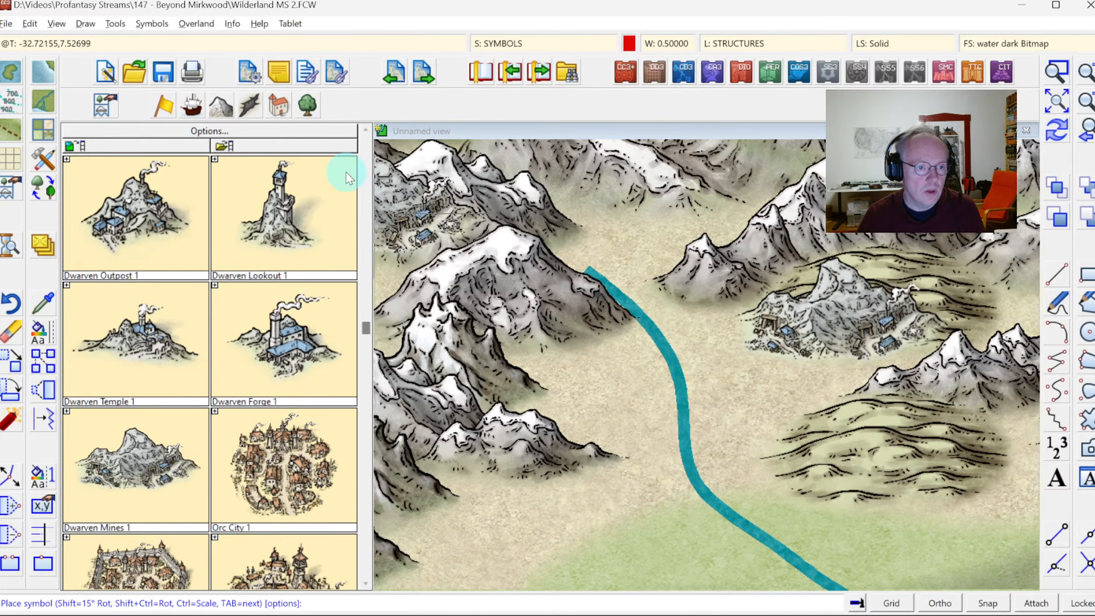
pyautogui.scroll(2, 367, 174)
pyautogui.click(258, 461)
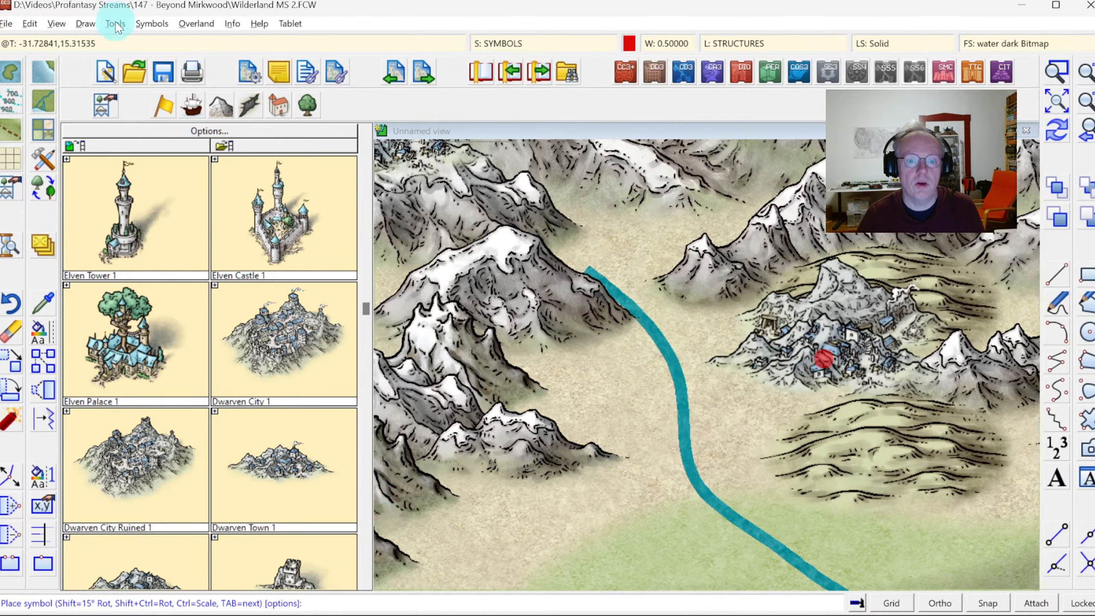
# Sort the map symbols around the new dwarven mines and town so they overlap correctly with the neighbouring mountains and hills.
pyautogui.click(140, 24)
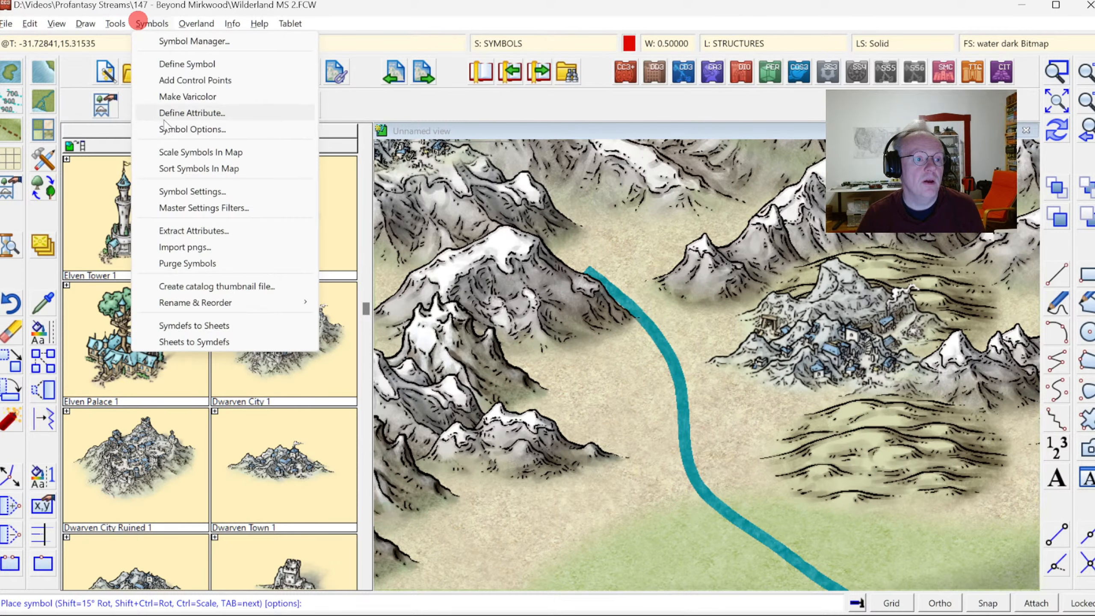
pyautogui.click(178, 169)
pyautogui.click(716, 222)
pyautogui.click(879, 398)
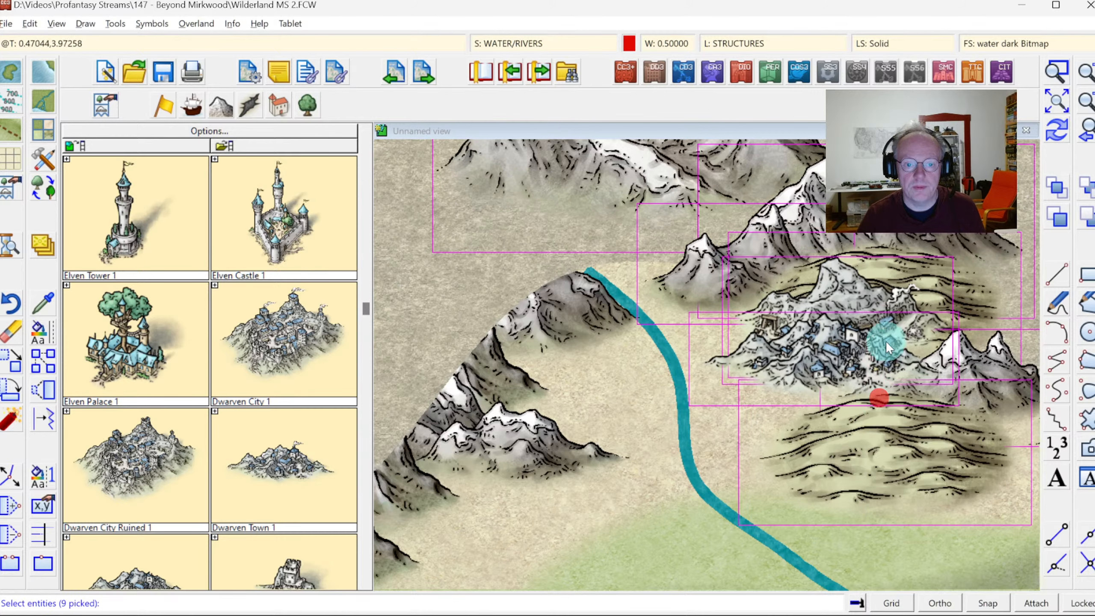
pyautogui.rightClick(863, 303)
pyautogui.click(863, 304)
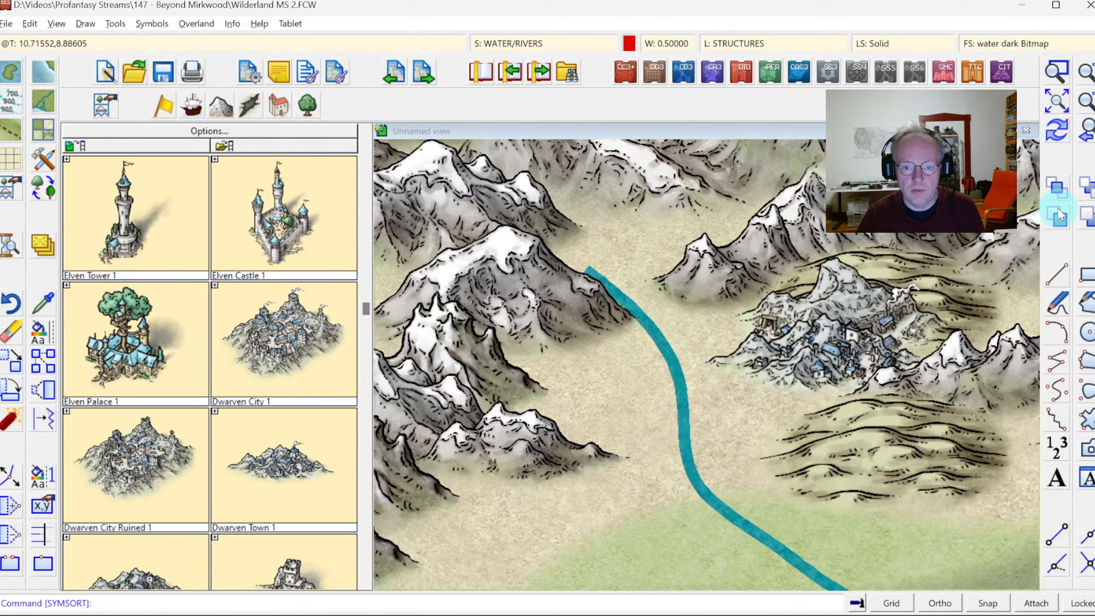
# Sort the map symbols across the whole northwestern section above Northern Mirkwood.
pyautogui.click(1086, 103)
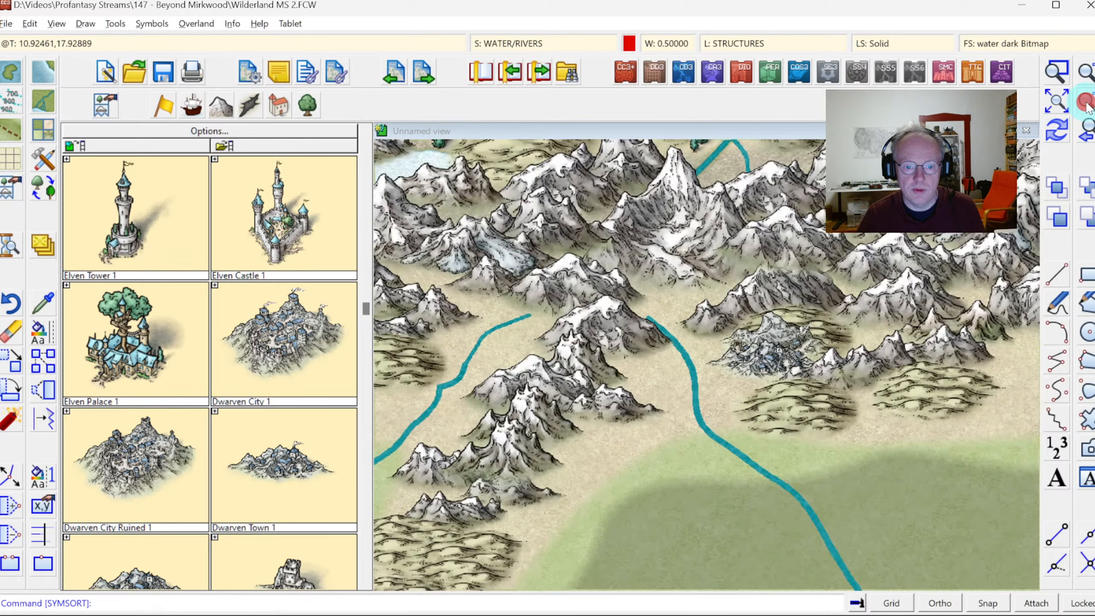
pyautogui.click(1087, 106)
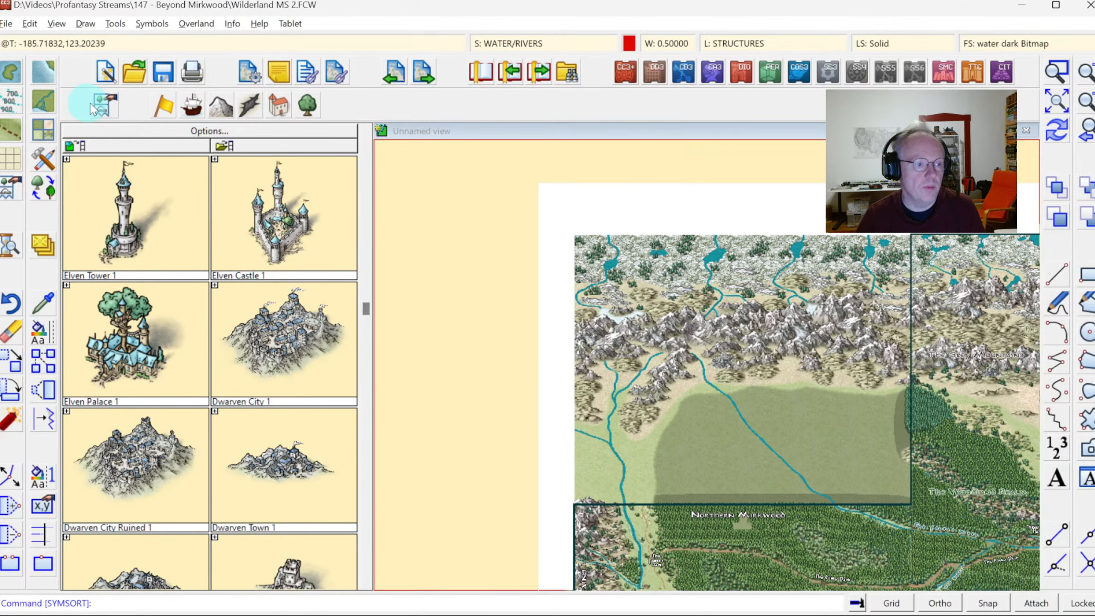
pyautogui.click(152, 23)
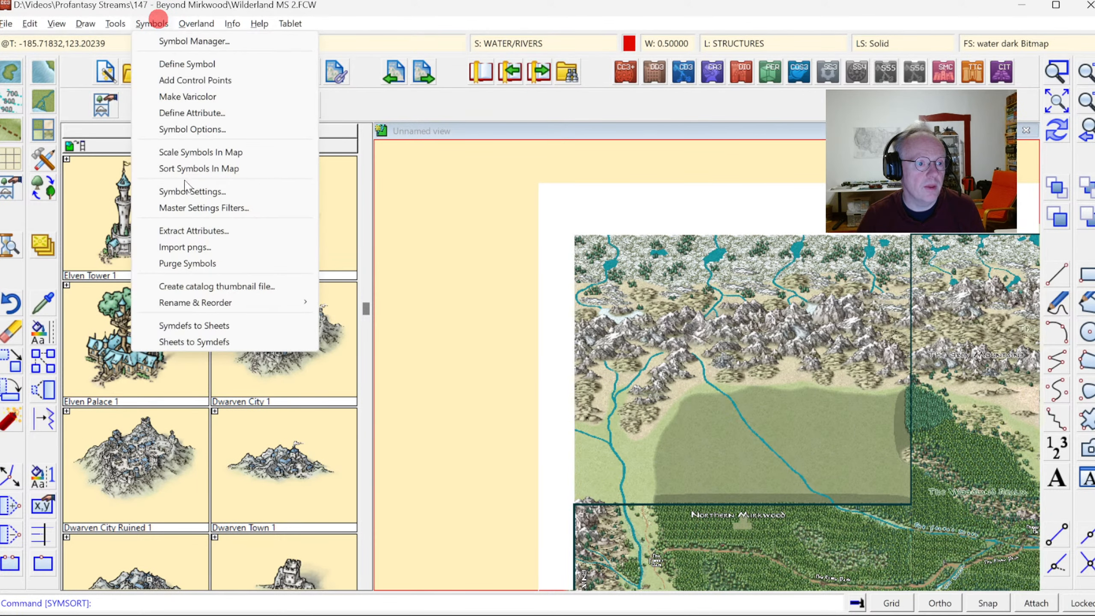
pyautogui.click(186, 167)
pyautogui.click(558, 223)
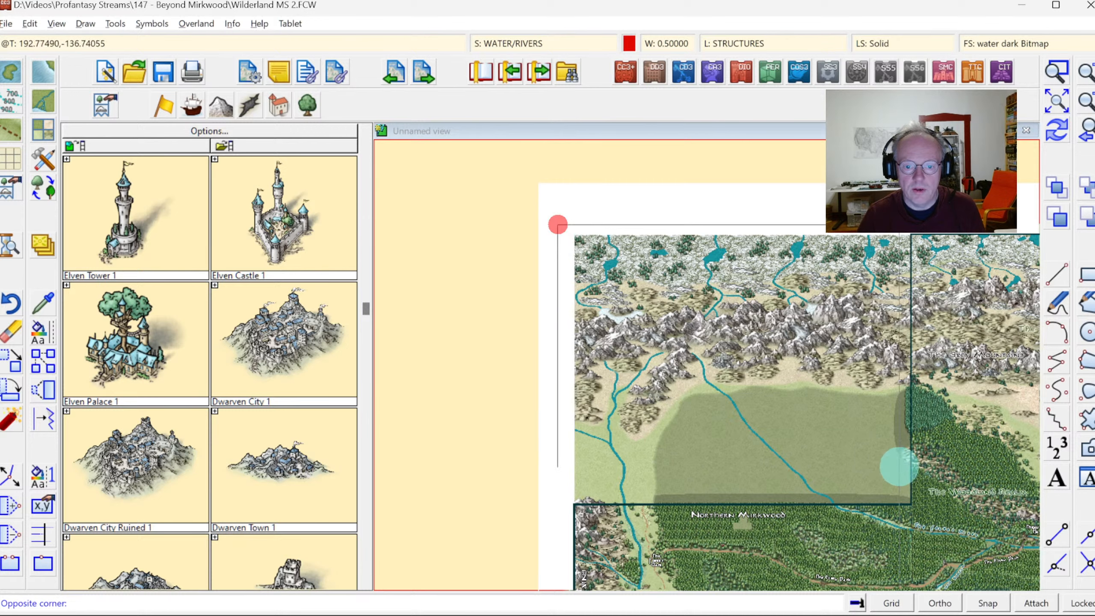
pyautogui.click(905, 464)
pyautogui.click(763, 328)
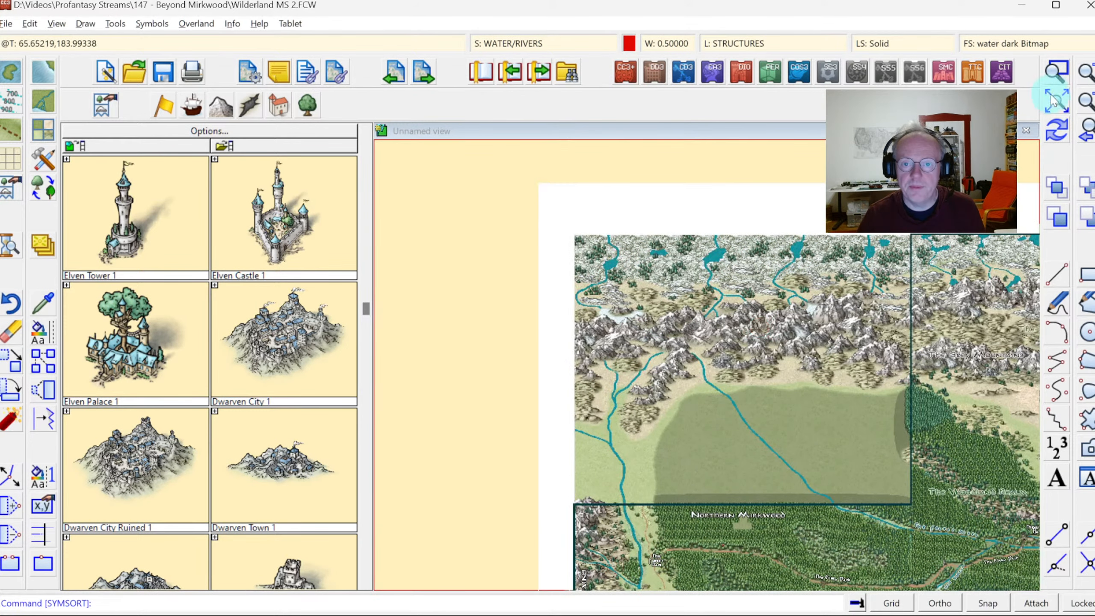
# Shrink the symbol catalog's previews by setting the symbol width to 100 and lowering the symbol height.
pyautogui.click(1056, 71)
pyautogui.click(697, 298)
pyautogui.click(790, 394)
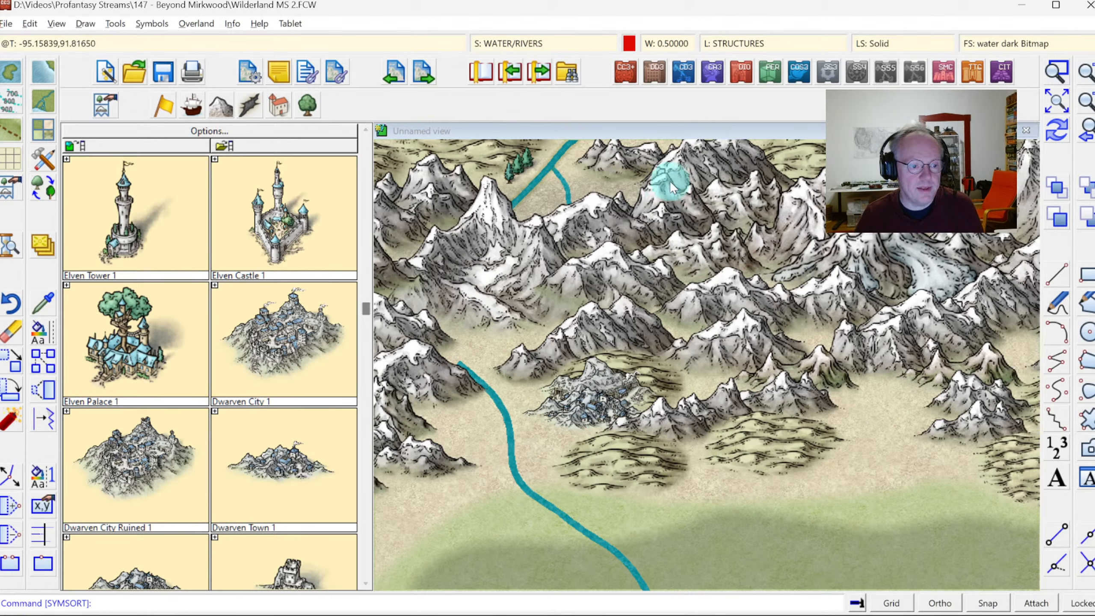
pyautogui.click(1056, 102)
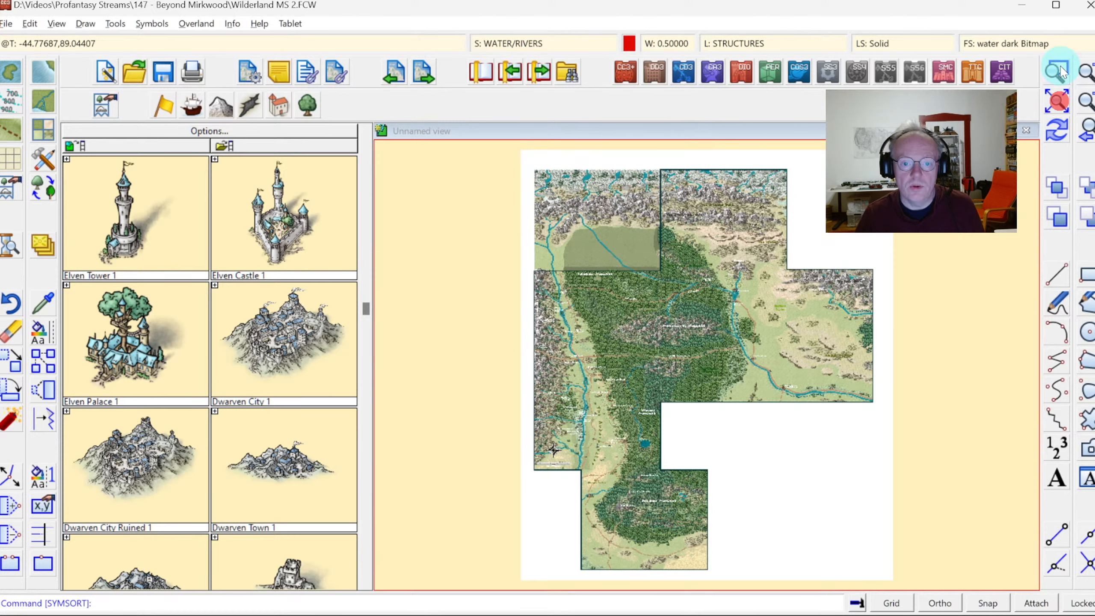
pyautogui.click(1056, 71)
pyautogui.click(533, 216)
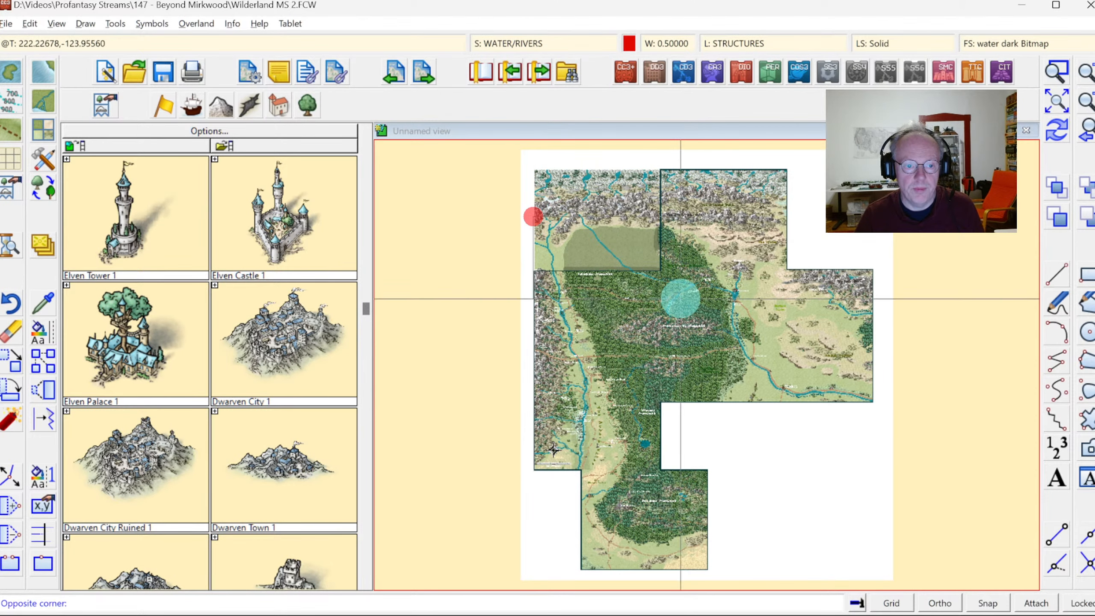
pyautogui.click(680, 298)
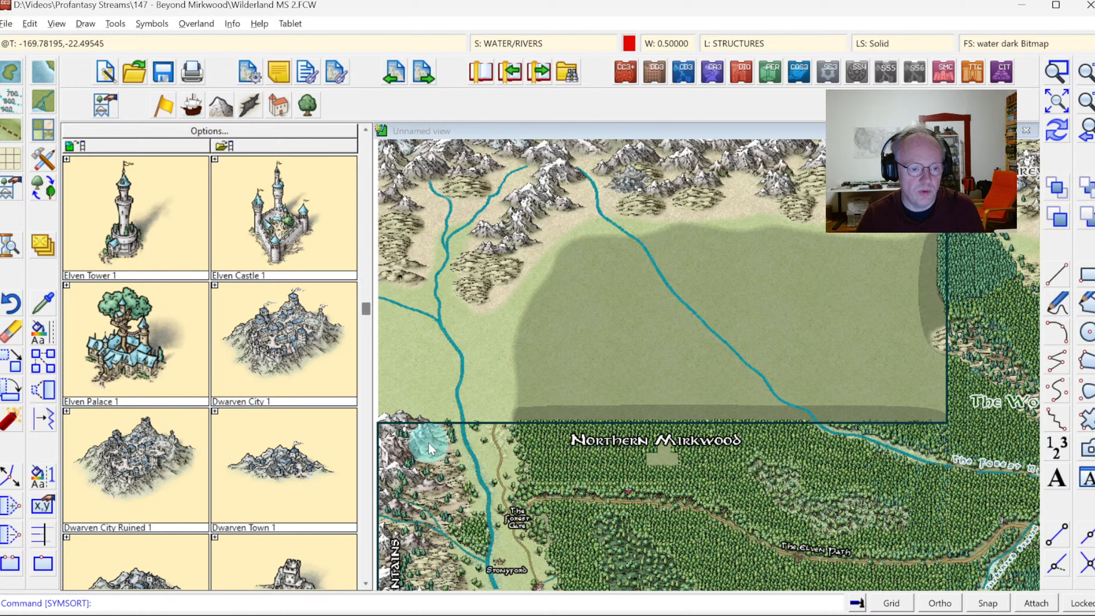
pyautogui.click(265, 128)
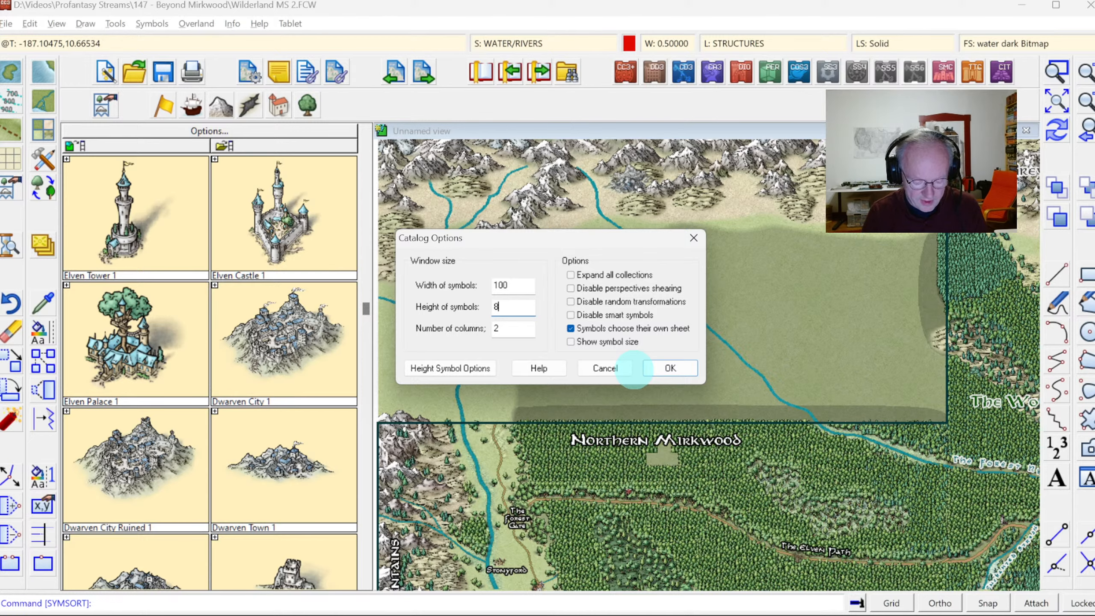
pyautogui.click(651, 368)
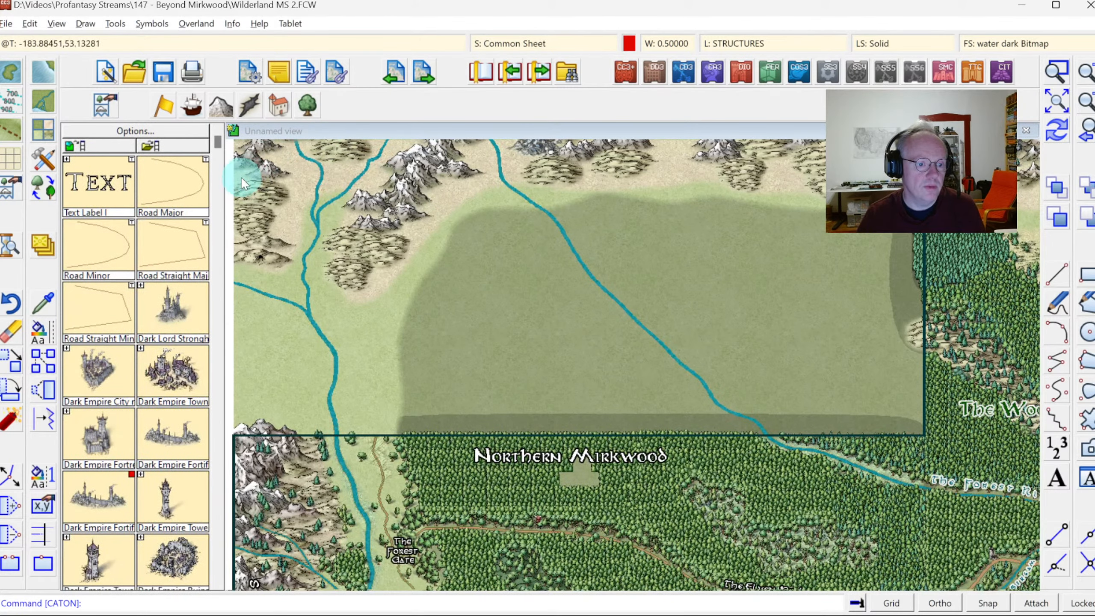
# Load the mountains catalog and place four Mountain sc 1 symbols along the western map edge, between the river branch and the lower section's border.
pyautogui.click(219, 195)
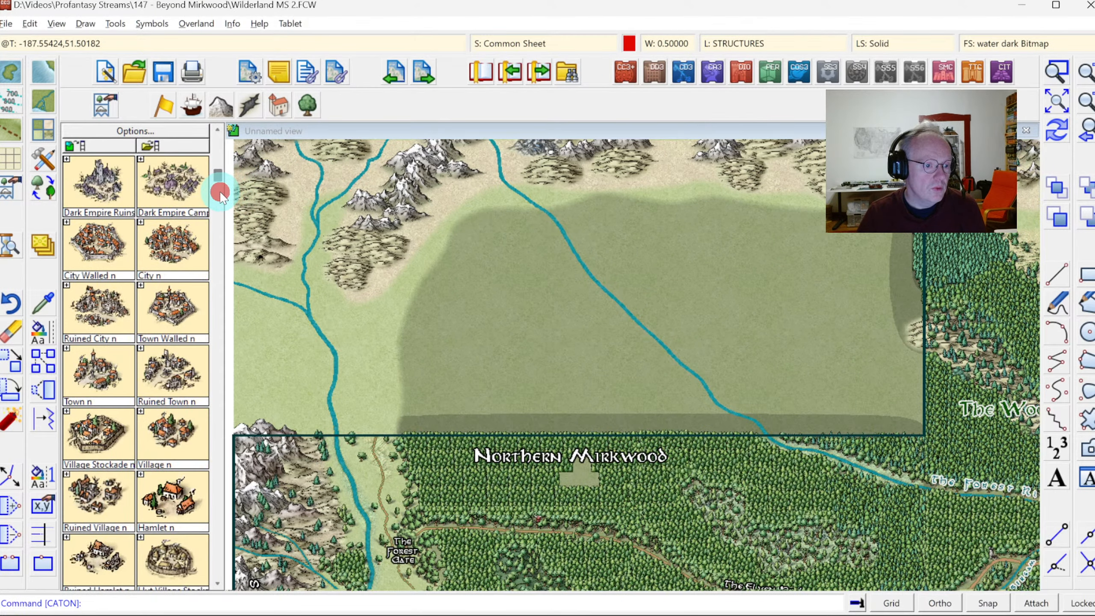
pyautogui.click(231, 105)
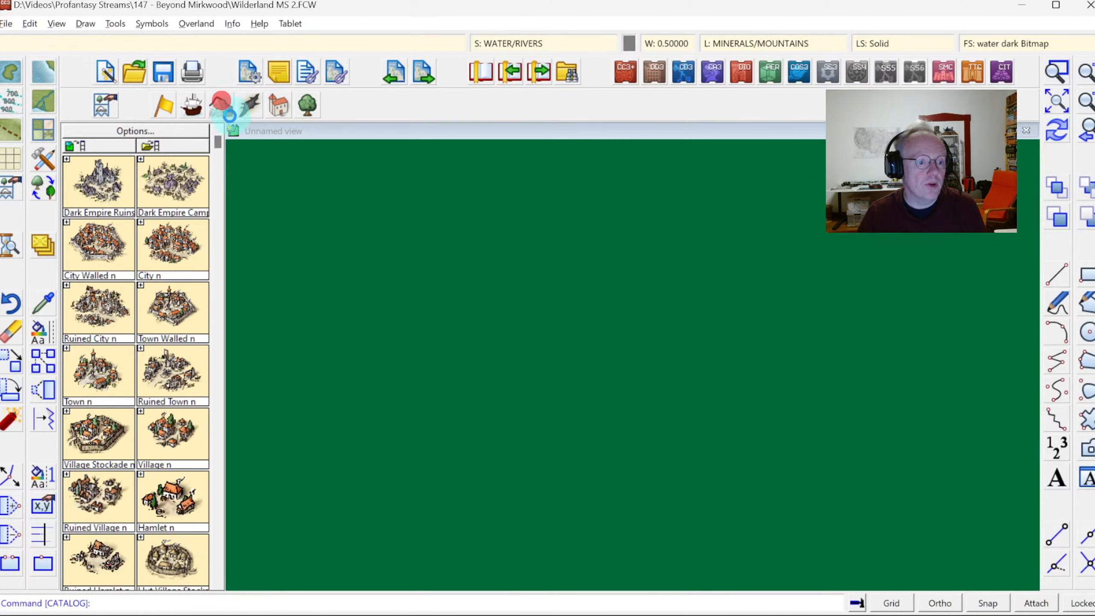
pyautogui.click(198, 395)
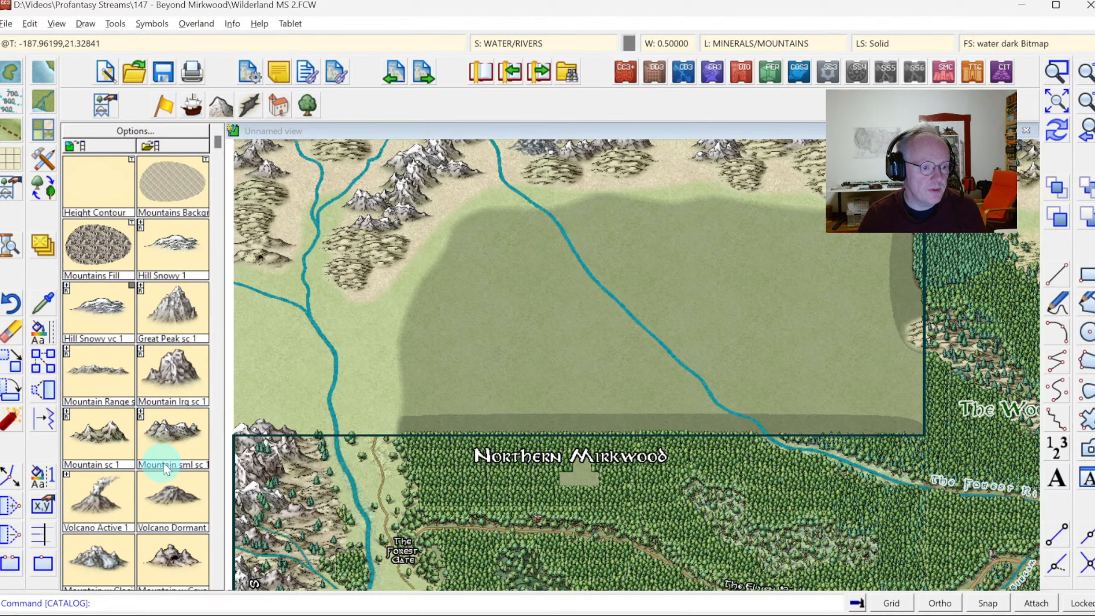
pyautogui.click(134, 423)
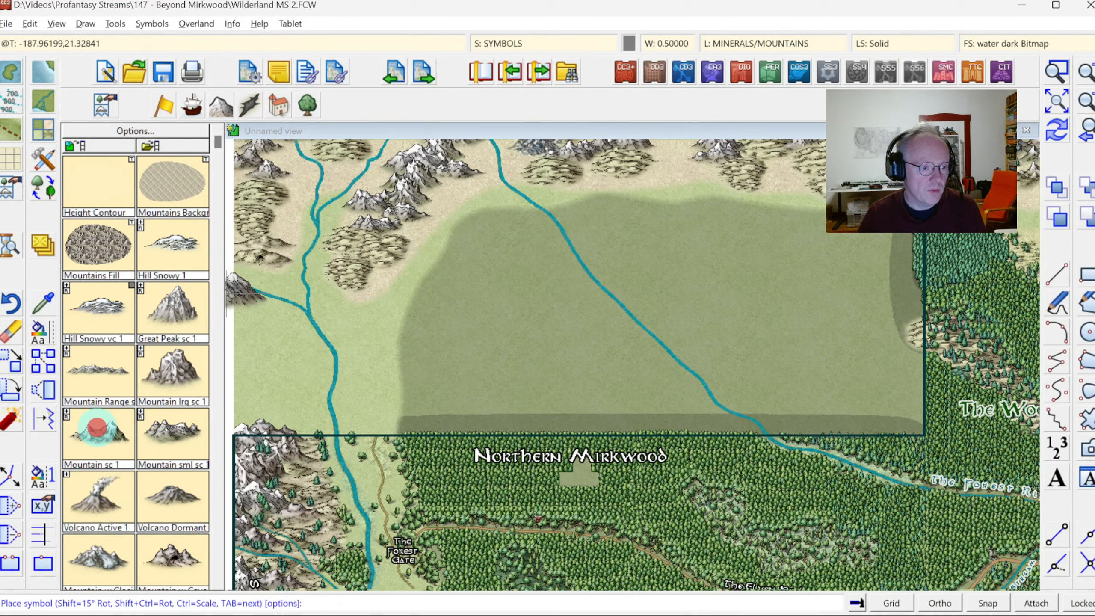
pyautogui.click(244, 413)
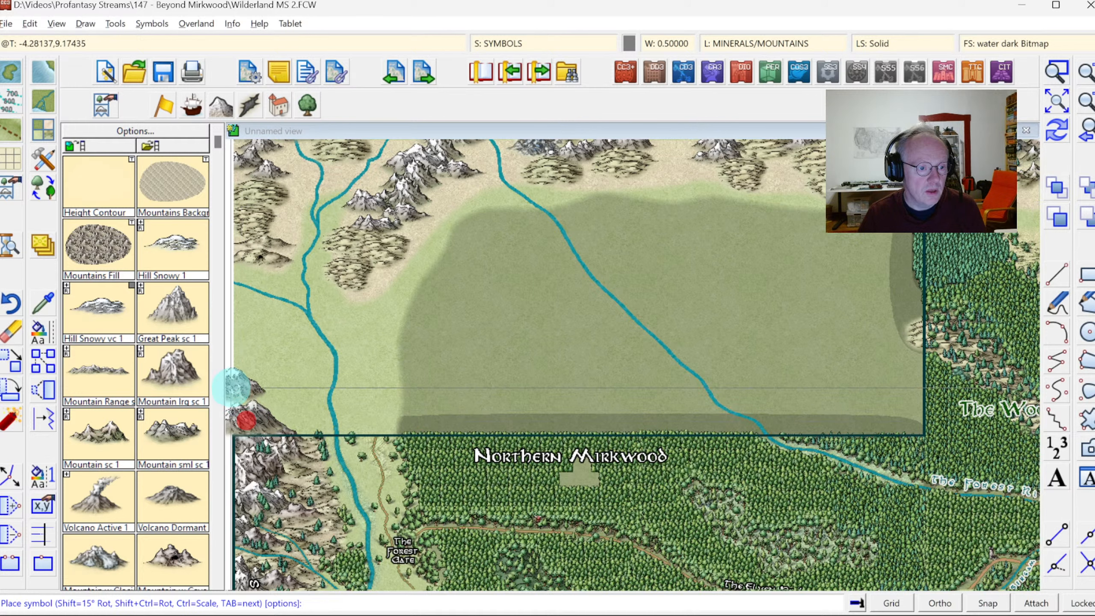
pyautogui.click(250, 394)
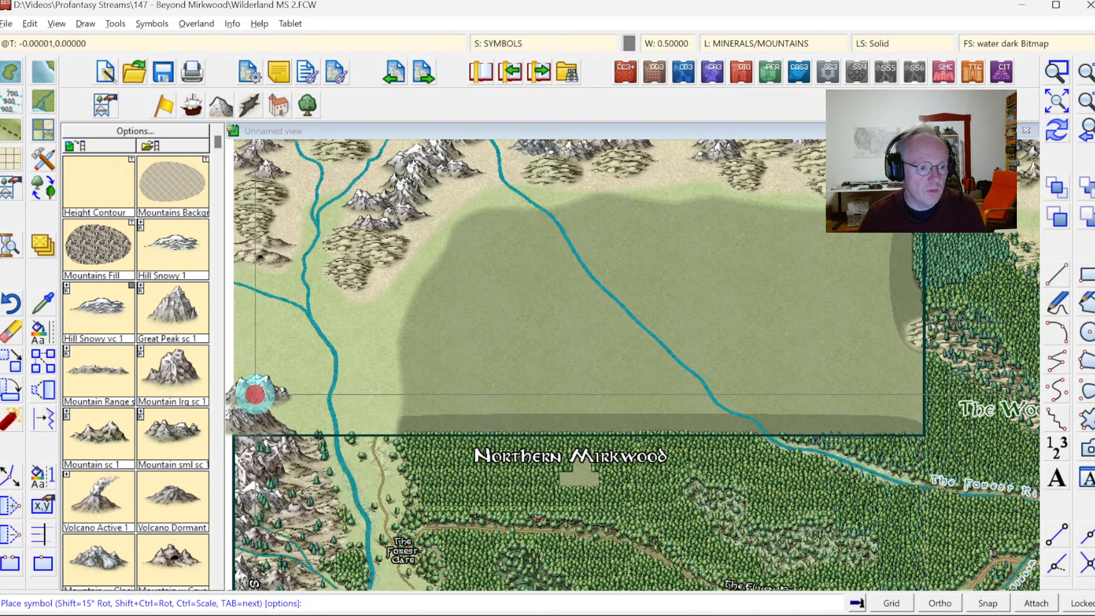
pyautogui.click(227, 366)
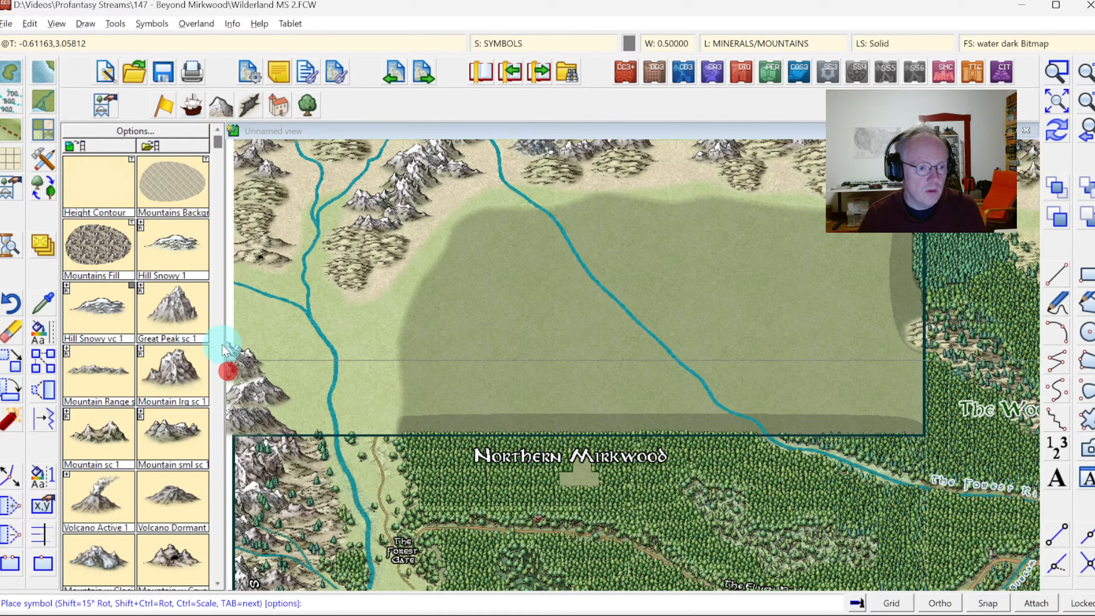
pyautogui.click(227, 332)
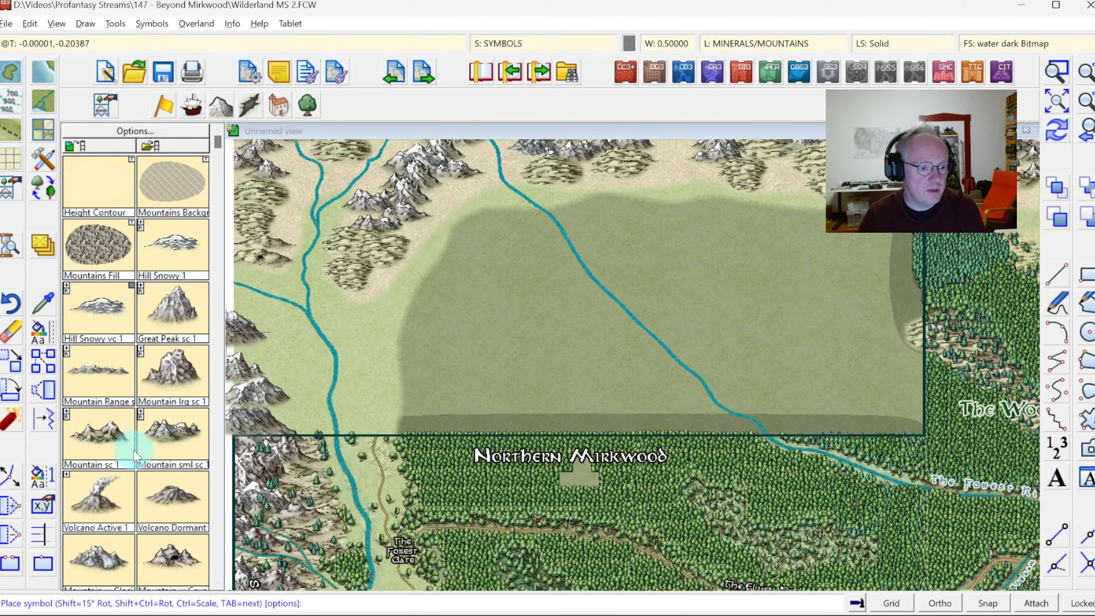
# Place three Mountain sml sc 1 symbols beside the new mountains on the western map edge.
pyautogui.click(168, 418)
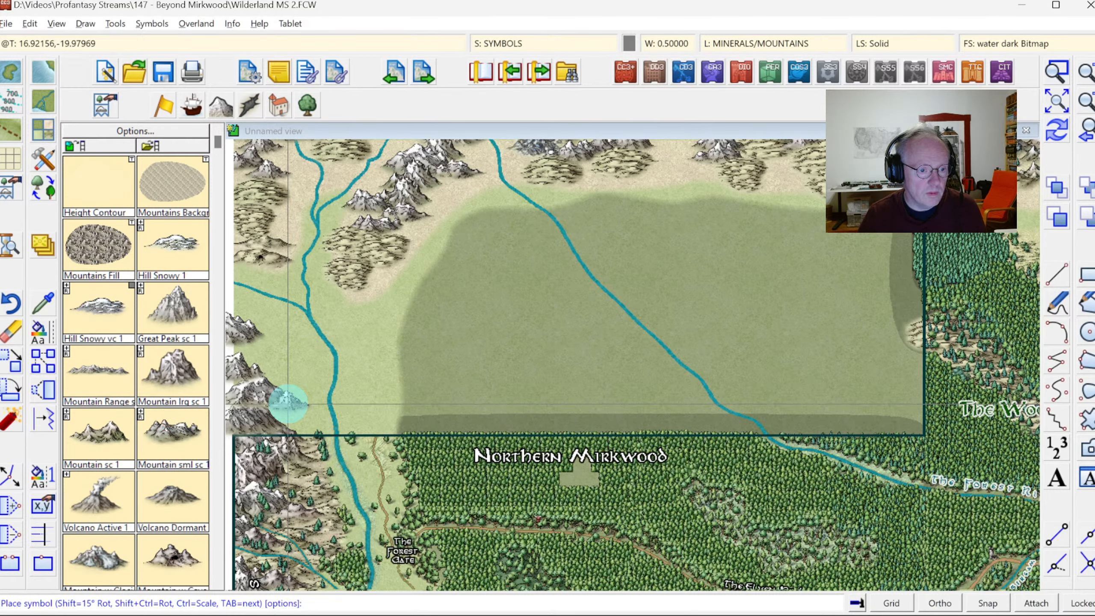
pyautogui.click(267, 344)
pyautogui.click(248, 355)
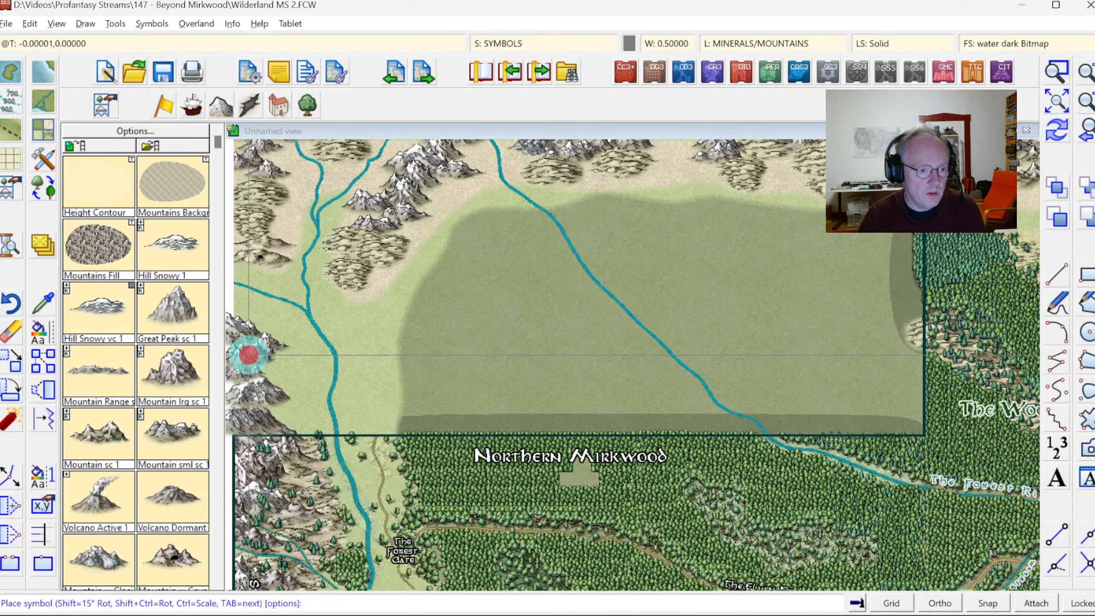
pyautogui.click(240, 312)
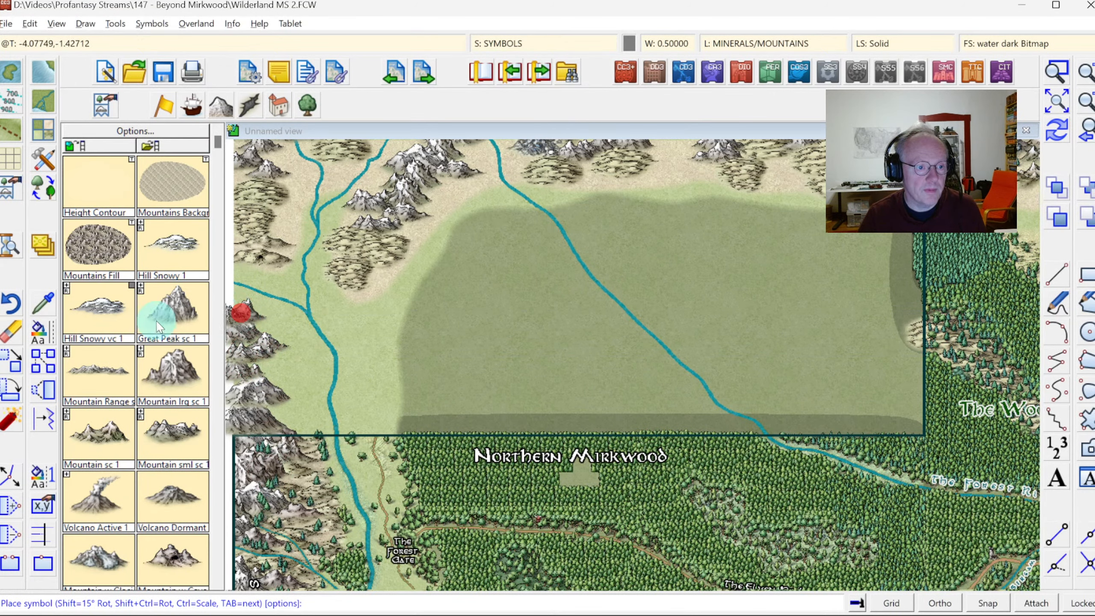
# Place two Hills 1 symbols between the new western mountains and the river.
pyautogui.click(220, 456)
pyautogui.click(218, 466)
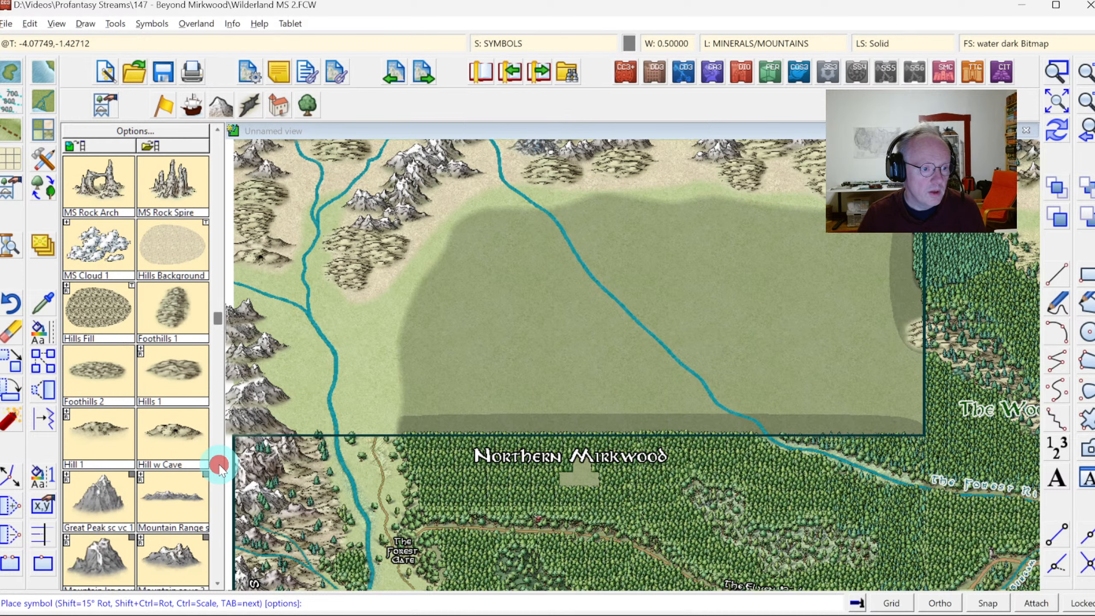
pyautogui.click(187, 308)
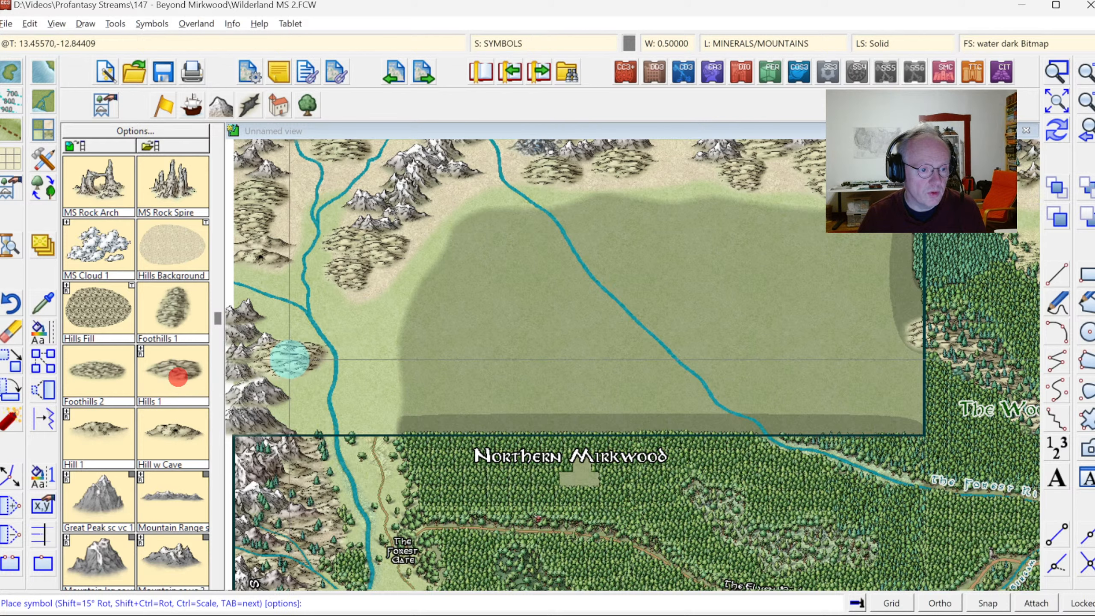
pyautogui.click(286, 368)
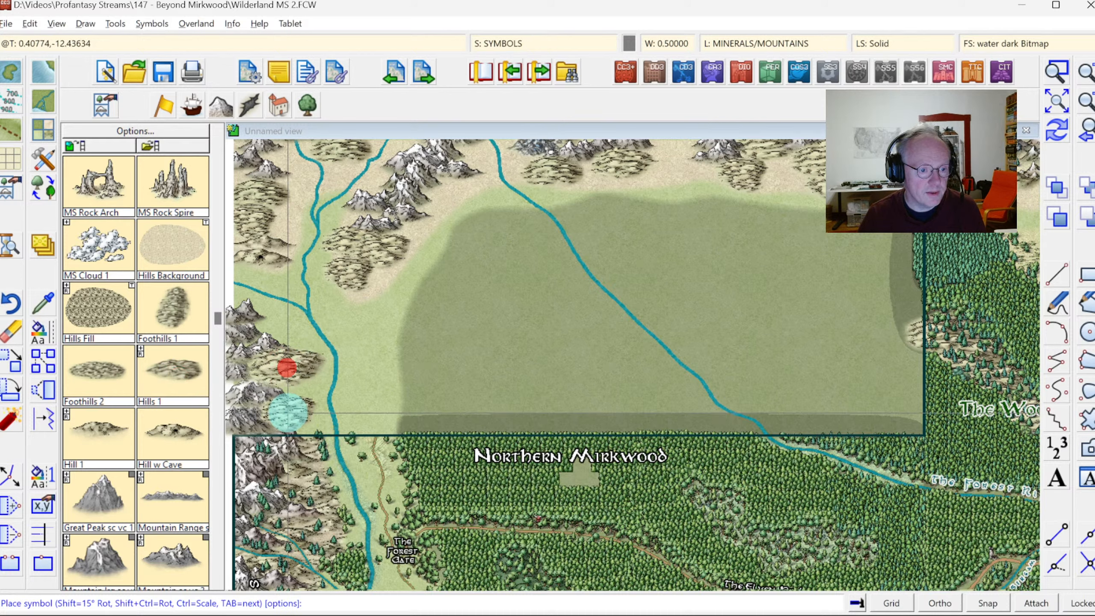
pyautogui.click(288, 413)
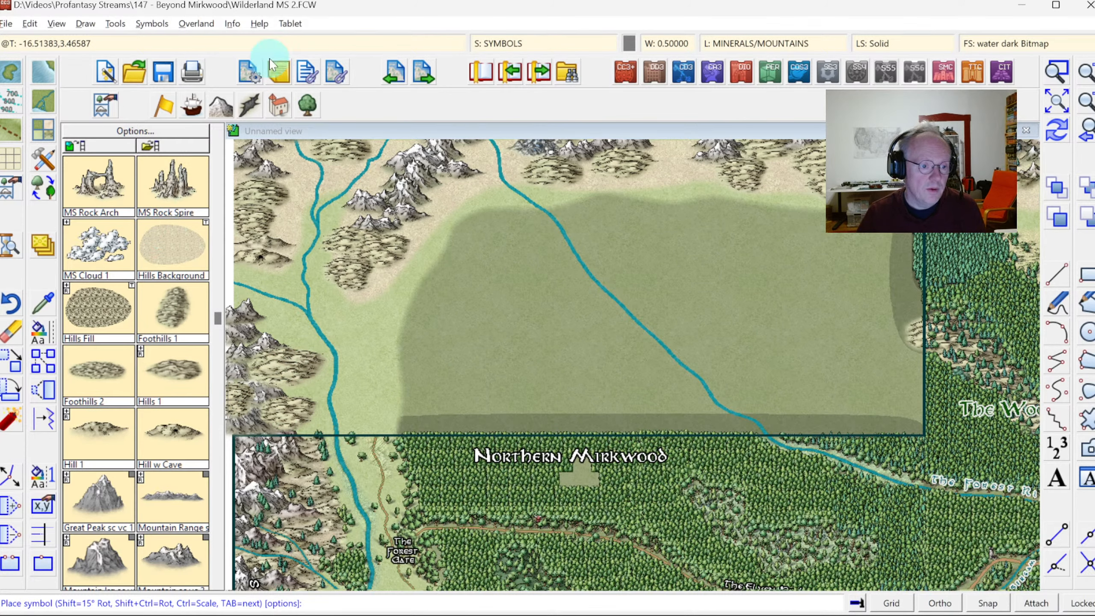
pyautogui.click(152, 23)
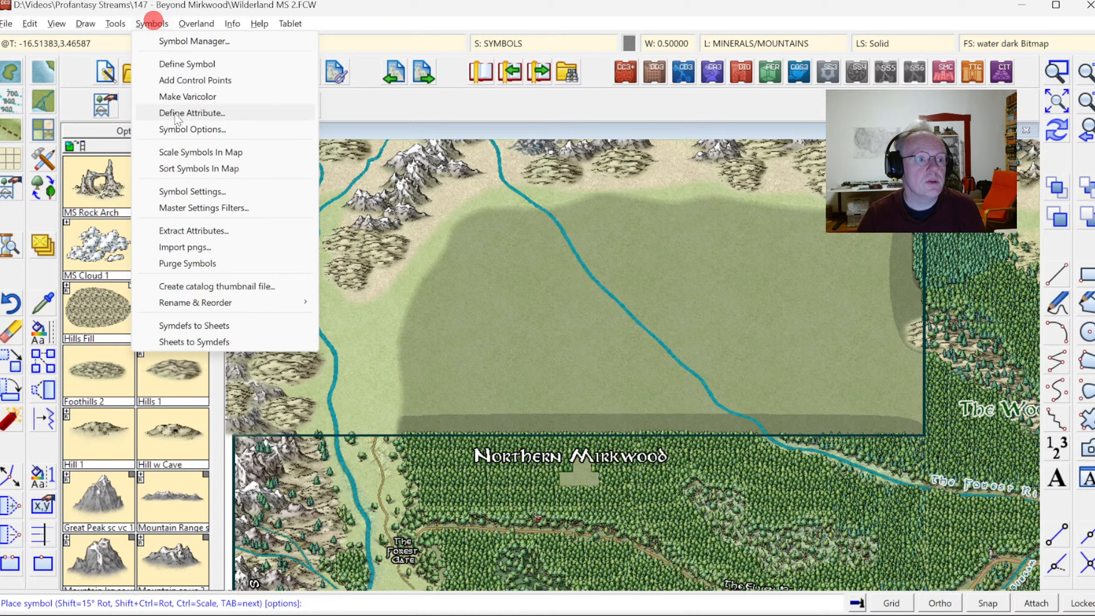
pyautogui.click(183, 169)
pyautogui.click(231, 263)
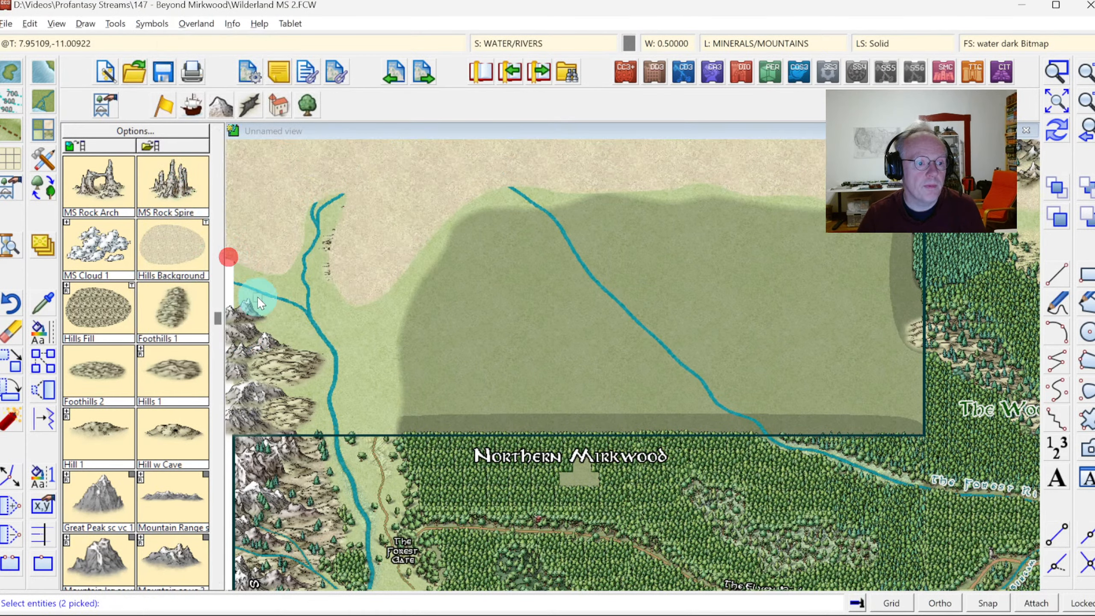
pyautogui.click(227, 257)
pyautogui.rightClick(379, 203)
pyautogui.click(365, 230)
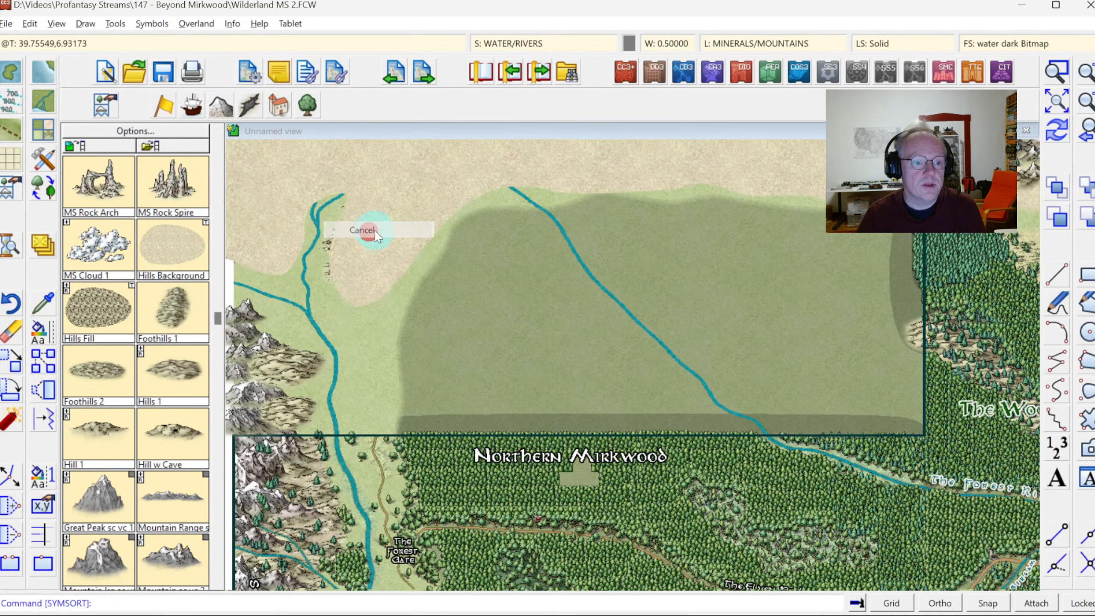
# Sort all symbols in the map so the new western mountains and hills overlap correctly.
pyautogui.rightClick(371, 227)
pyautogui.click(366, 288)
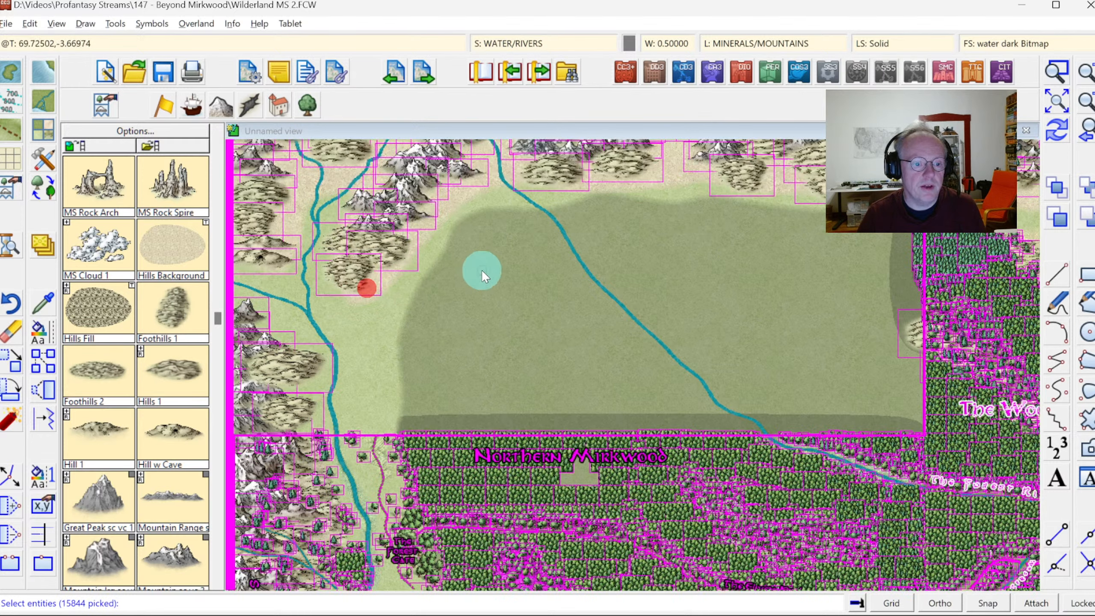
pyautogui.rightClick(500, 258)
pyautogui.click(483, 268)
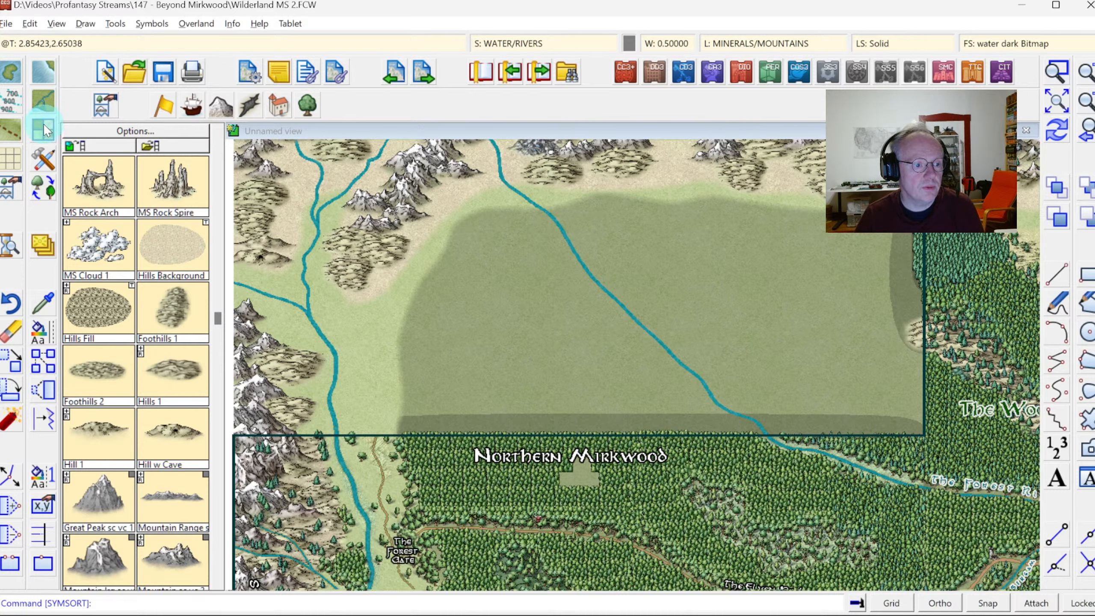
# Try to draw a Hills Background area around the new western mountains and hills, down to the lower section's border.
pyautogui.click(178, 252)
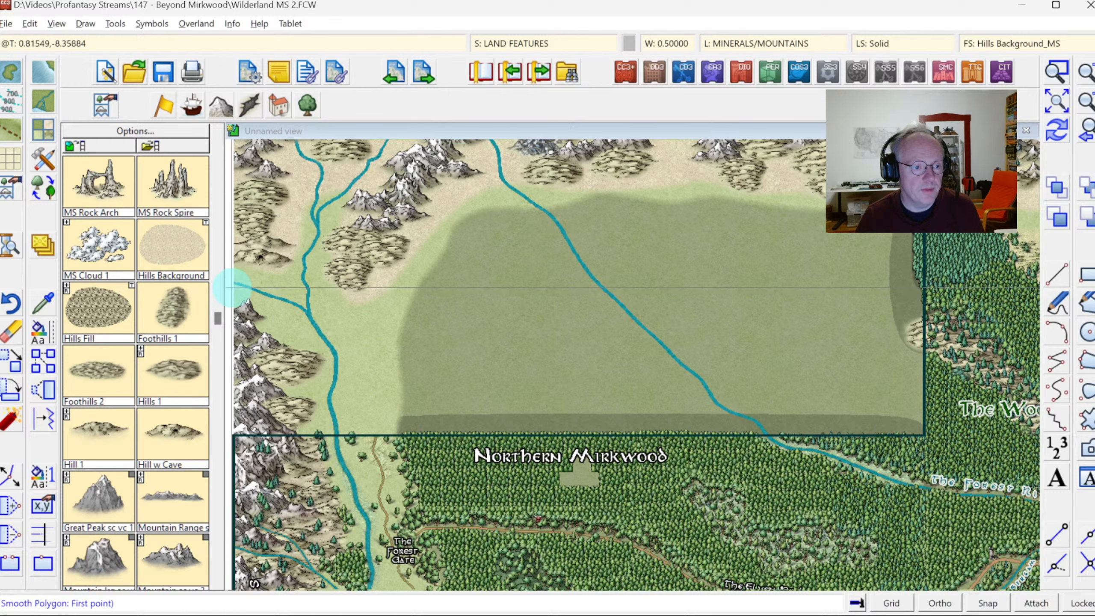
pyautogui.click(229, 288)
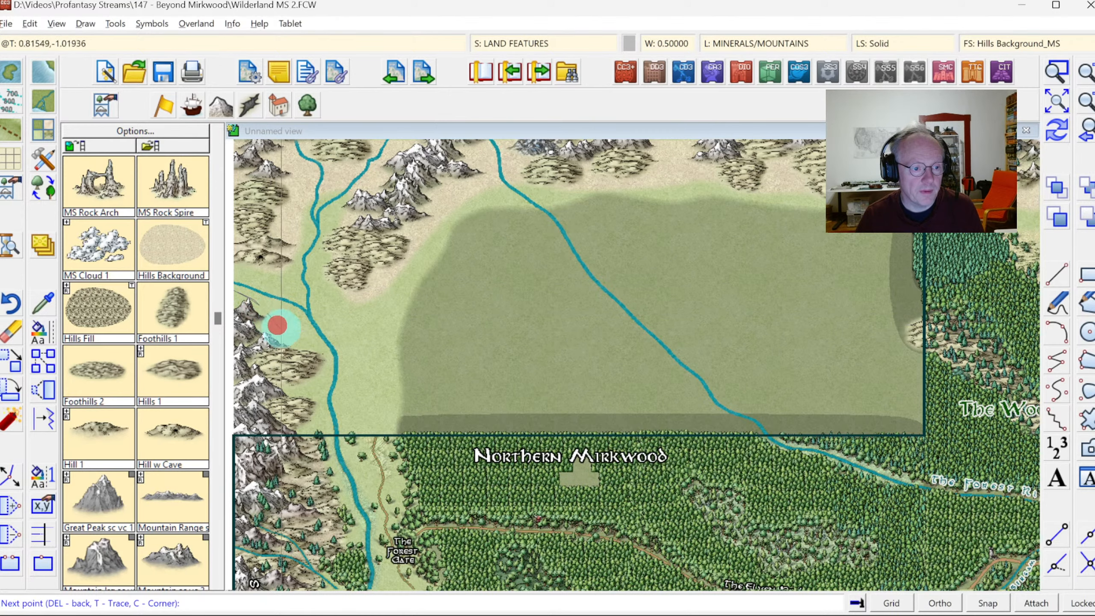
pyautogui.click(314, 371)
pyautogui.click(304, 394)
pyautogui.click(311, 446)
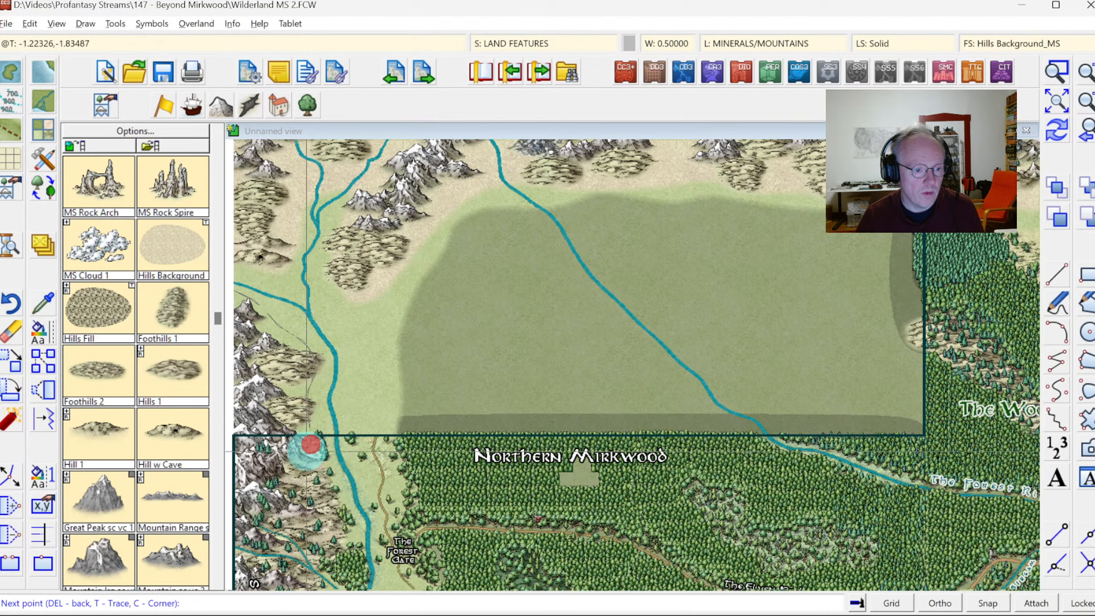
pyautogui.click(269, 450)
pyautogui.click(223, 442)
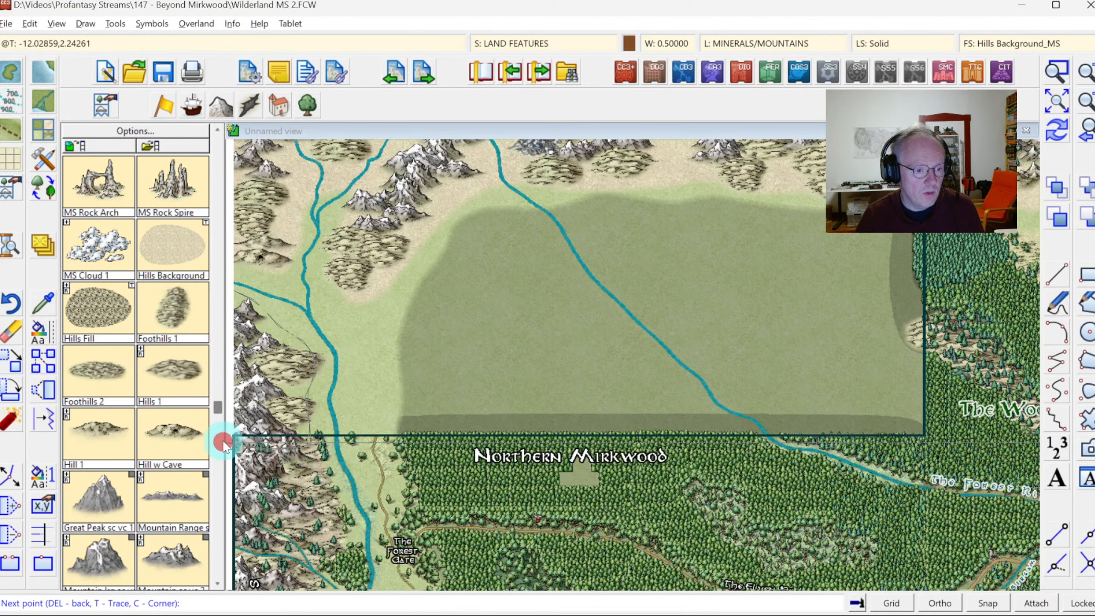
pyautogui.rightClick(227, 313)
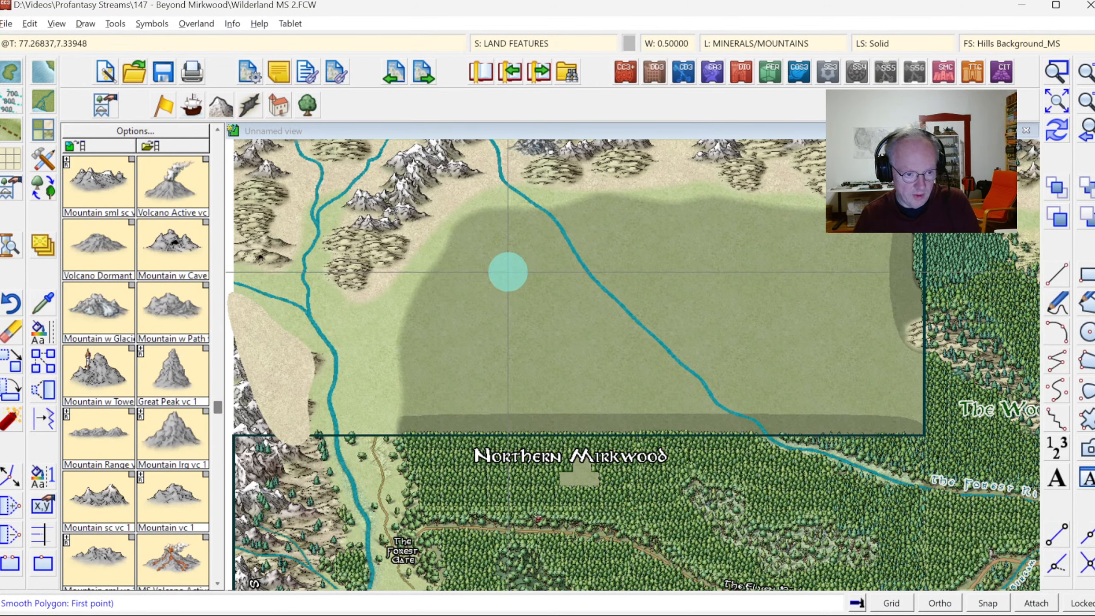
pyautogui.hotkey('ctrl', 'z')
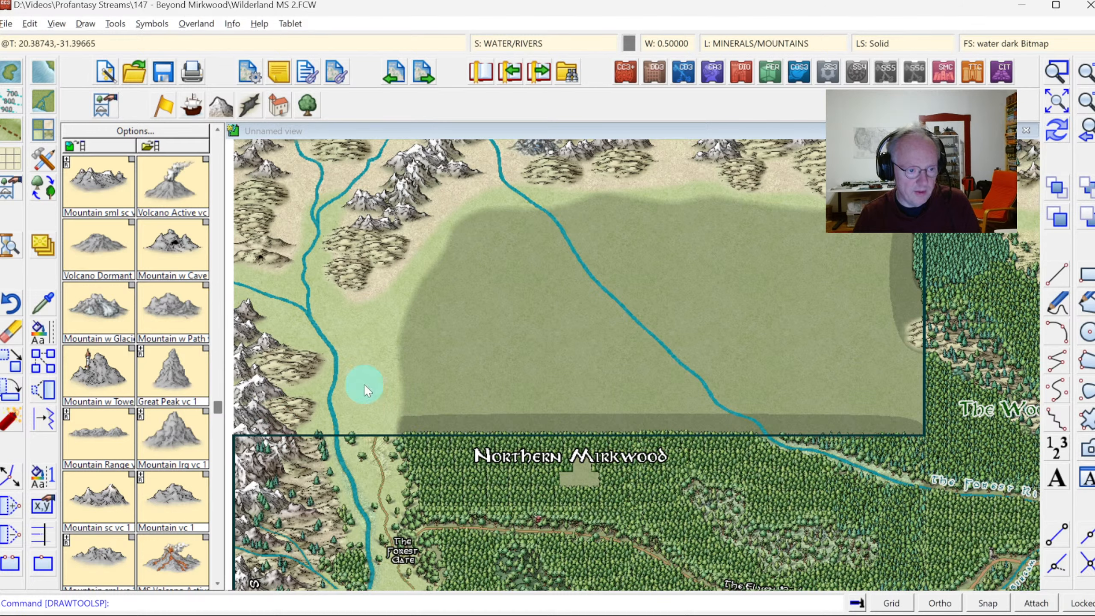
# Draw a Hills Background area around the western mountains and hills, from the river branch to just past the lower section's border.
pyautogui.click(1087, 102)
pyautogui.click(1057, 73)
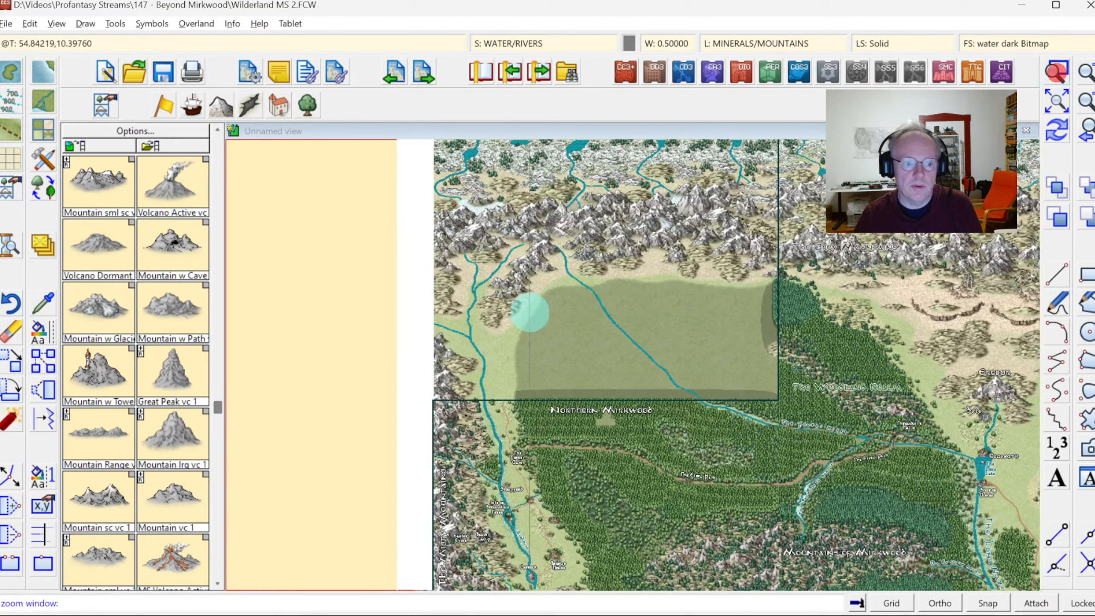
pyautogui.click(409, 317)
pyautogui.click(548, 452)
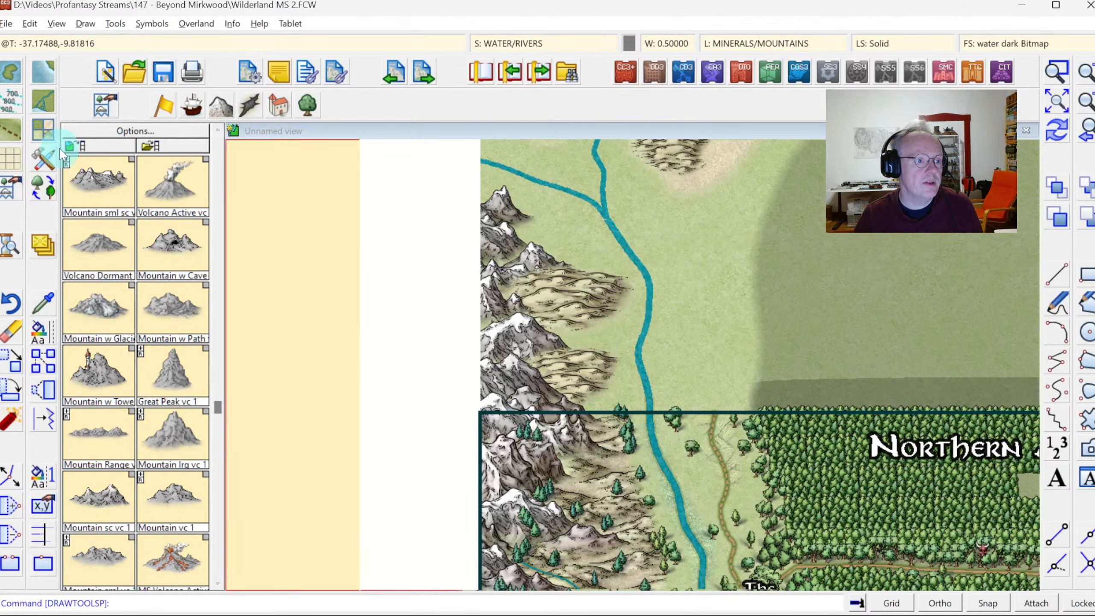
pyautogui.click(222, 144)
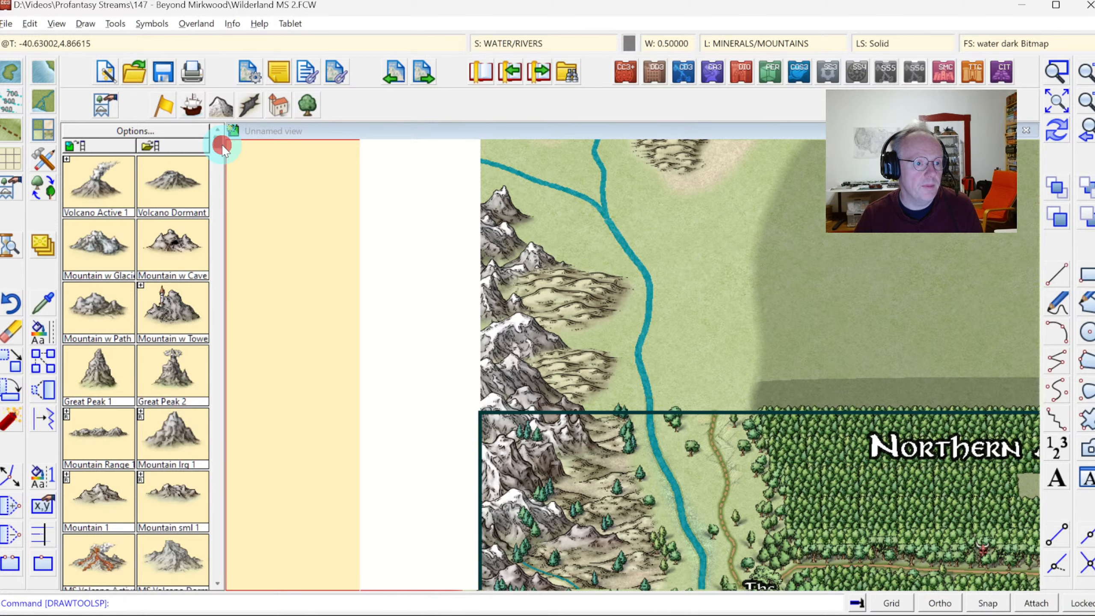
pyautogui.click(222, 144)
pyautogui.click(216, 255)
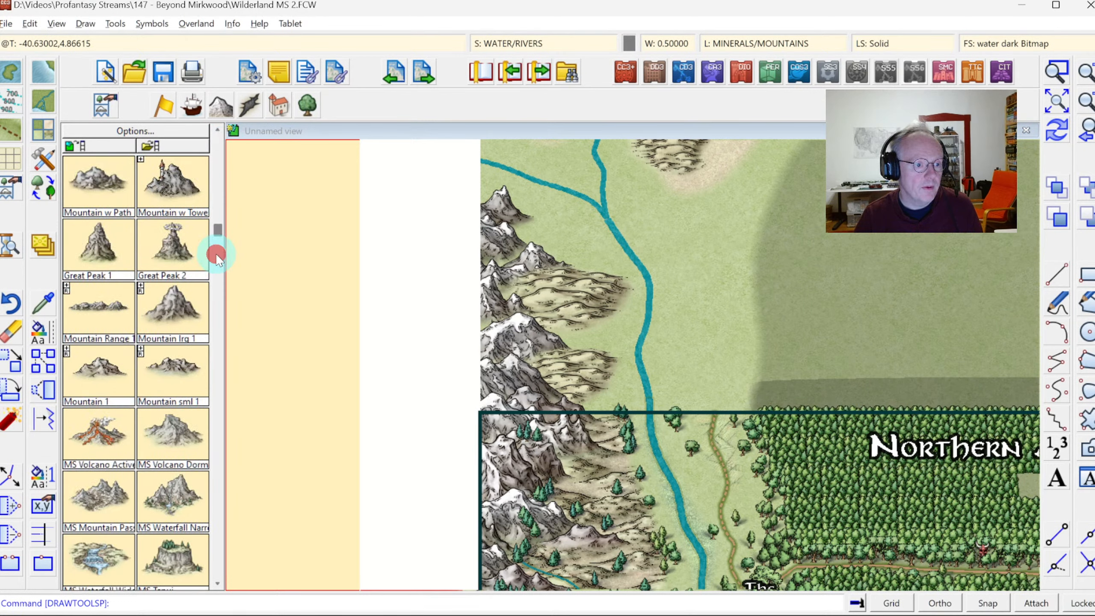
pyautogui.click(215, 254)
pyautogui.click(181, 244)
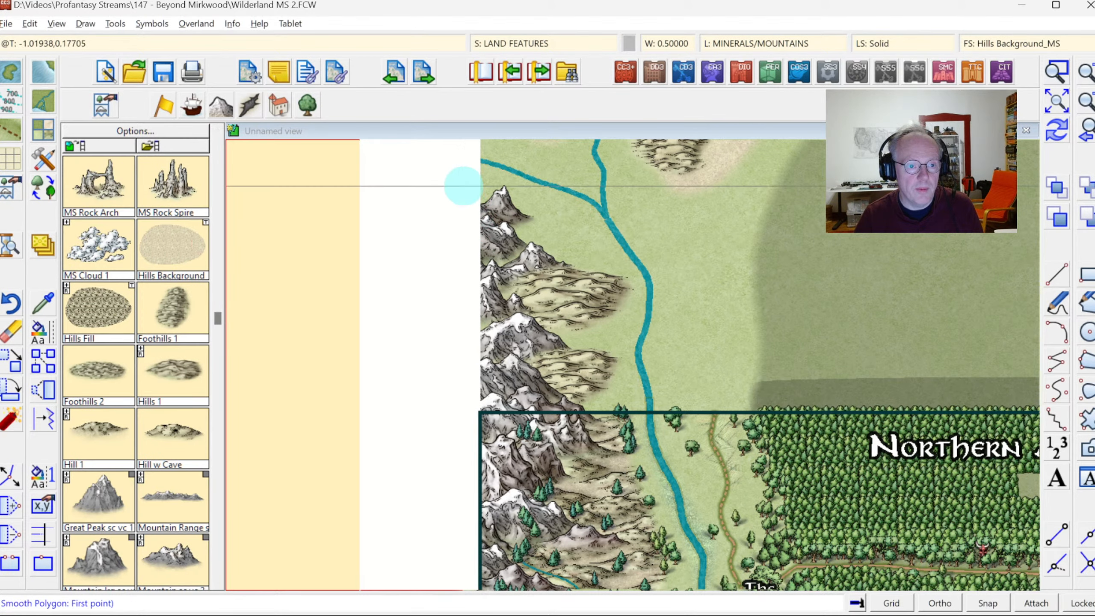
pyautogui.click(462, 184)
pyautogui.click(506, 196)
pyautogui.click(599, 259)
pyautogui.click(608, 341)
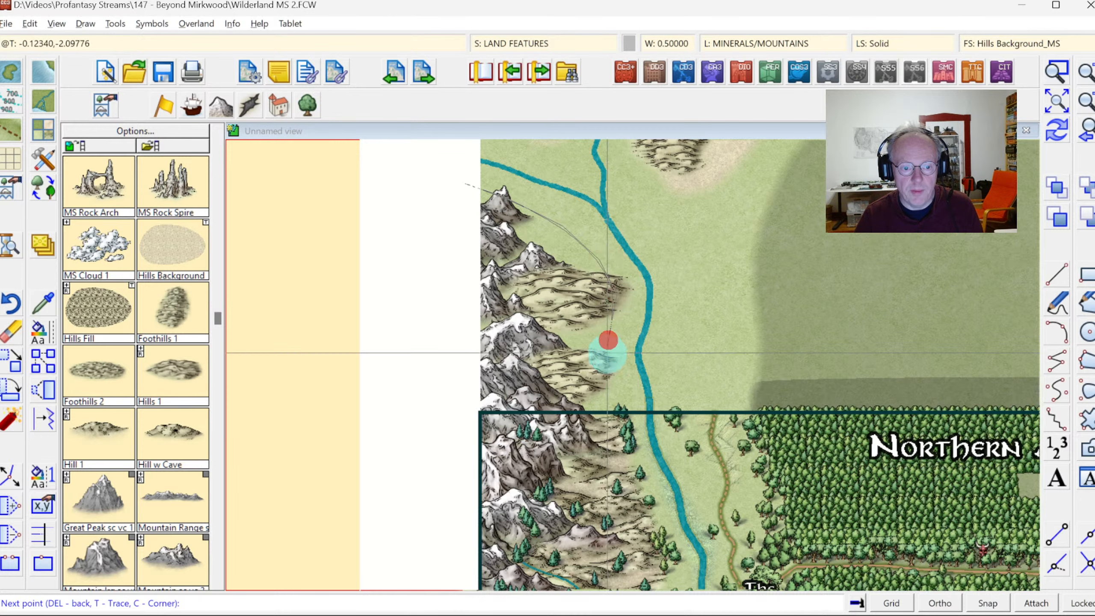
pyautogui.click(611, 404)
pyautogui.click(615, 440)
pyautogui.click(444, 438)
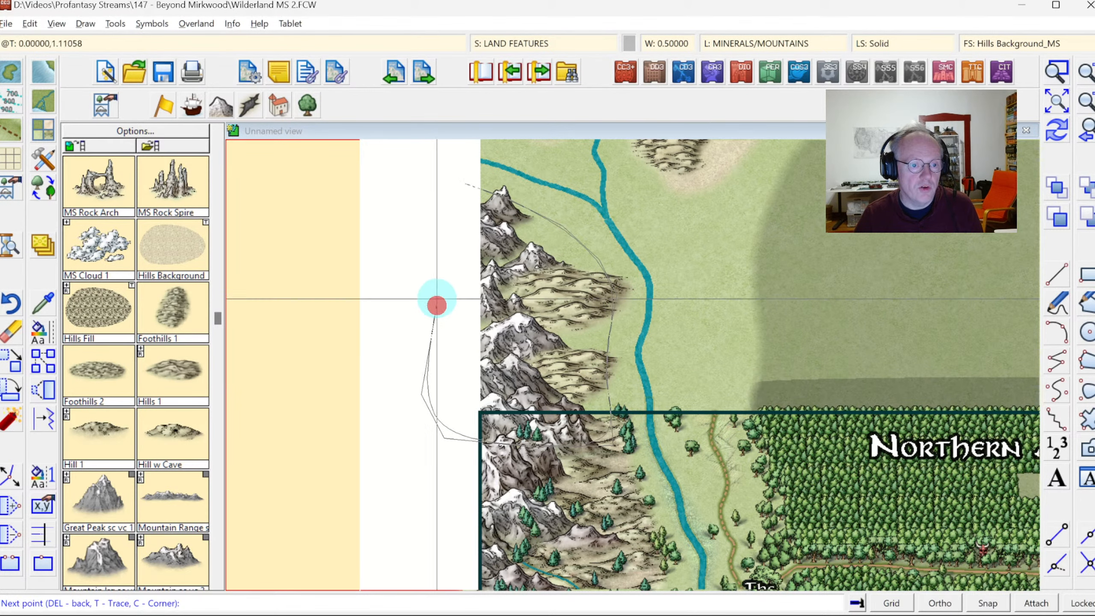
pyautogui.click(433, 237)
pyautogui.rightClick(435, 201)
pyautogui.rightClick(781, 176)
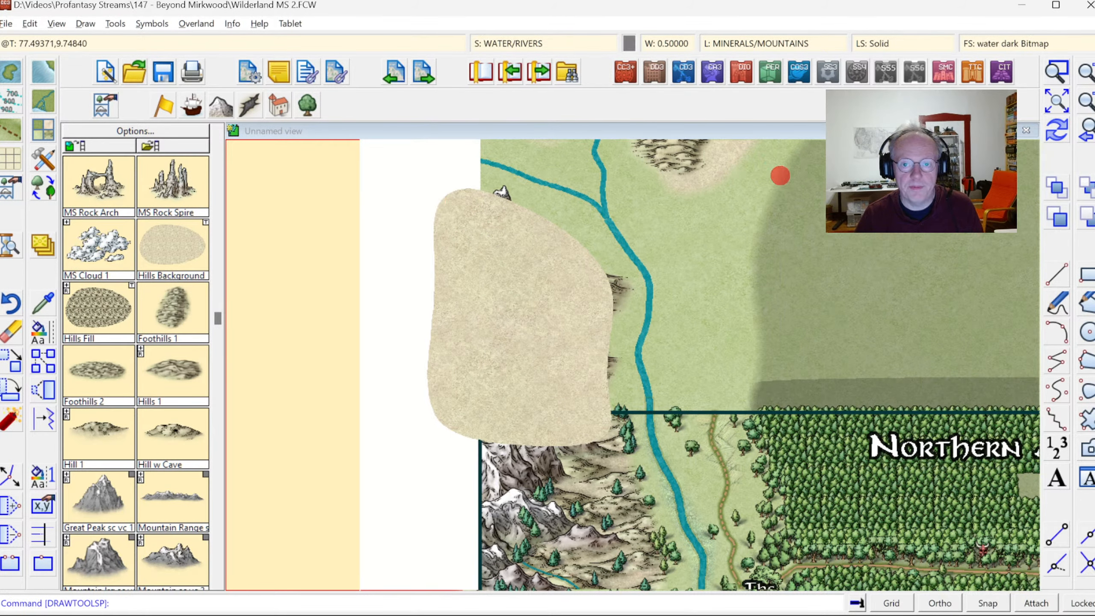
pyautogui.click(1056, 137)
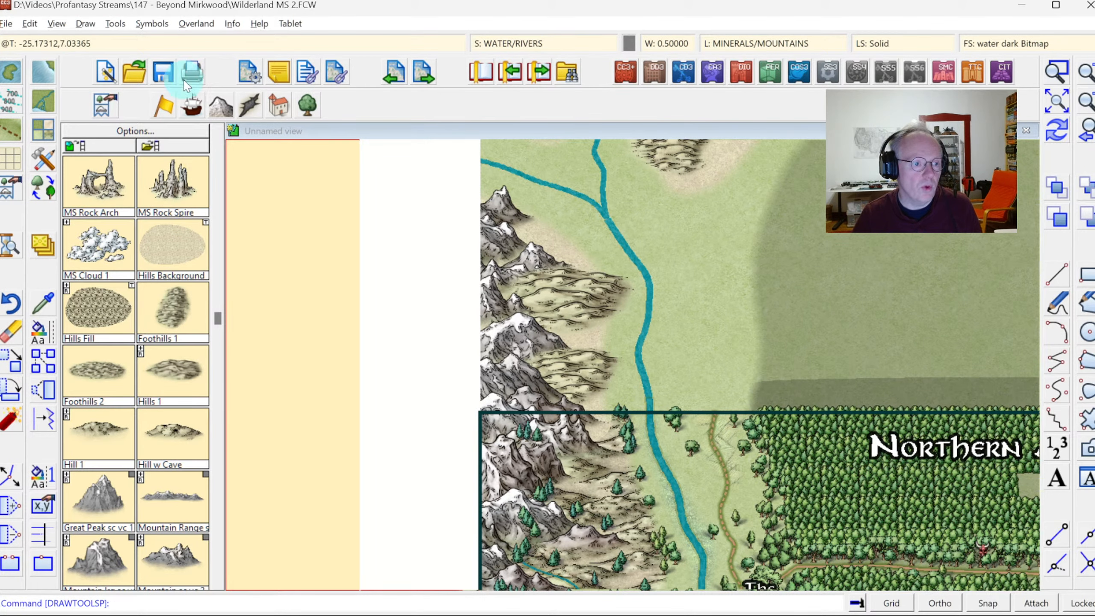
# Load the vegetation catalog and scatter Pine Tree 1 symbols over the northern hills and mountain foot along the western map edge.
pyautogui.click(307, 105)
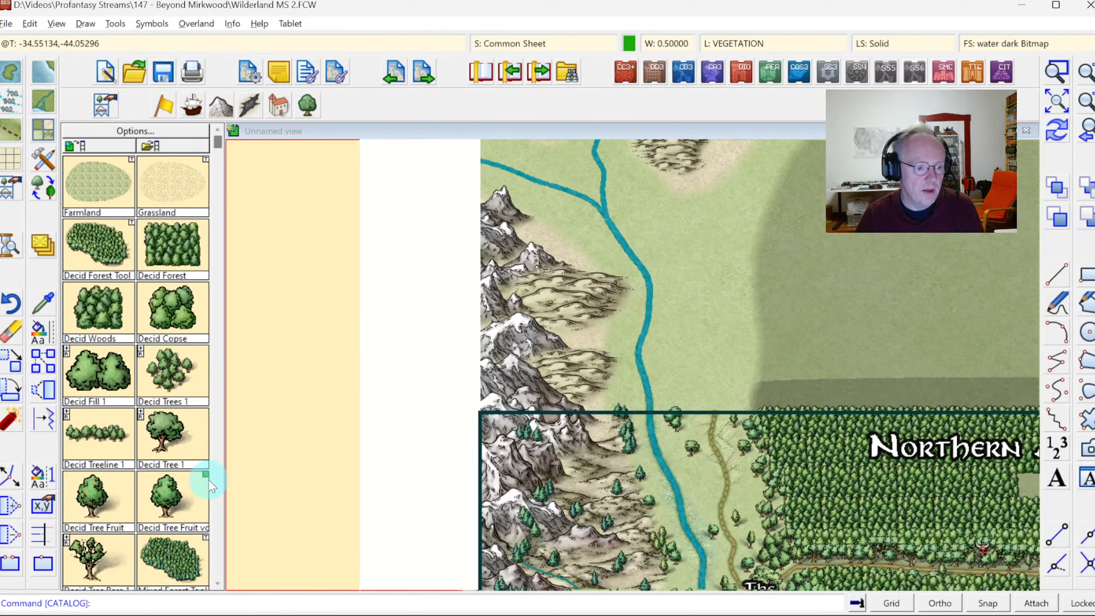
pyautogui.click(219, 480)
pyautogui.click(93, 498)
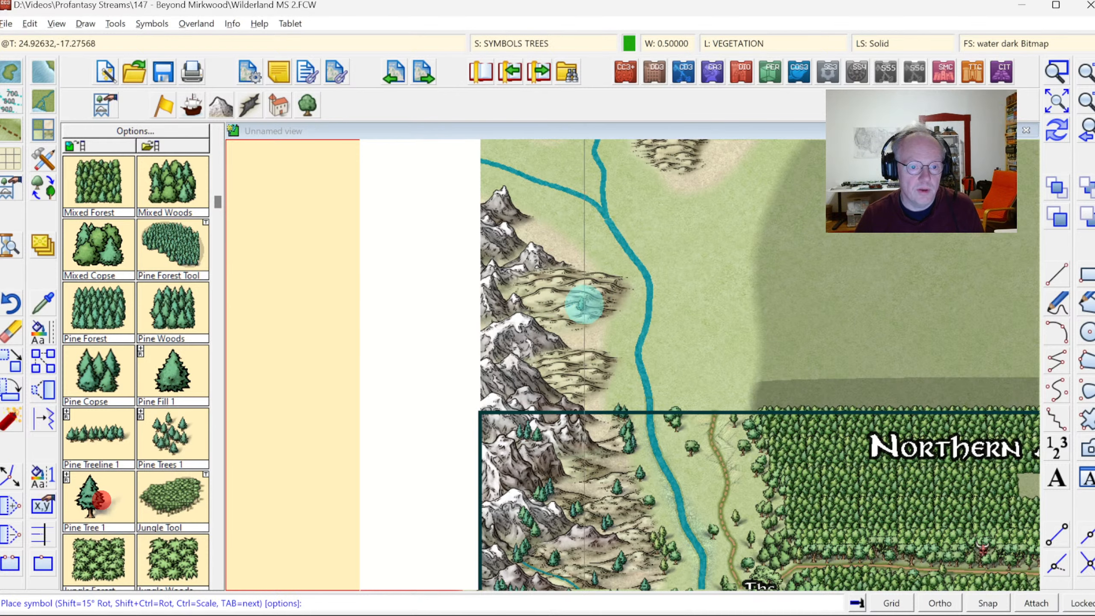
pyautogui.click(610, 317)
pyautogui.click(605, 320)
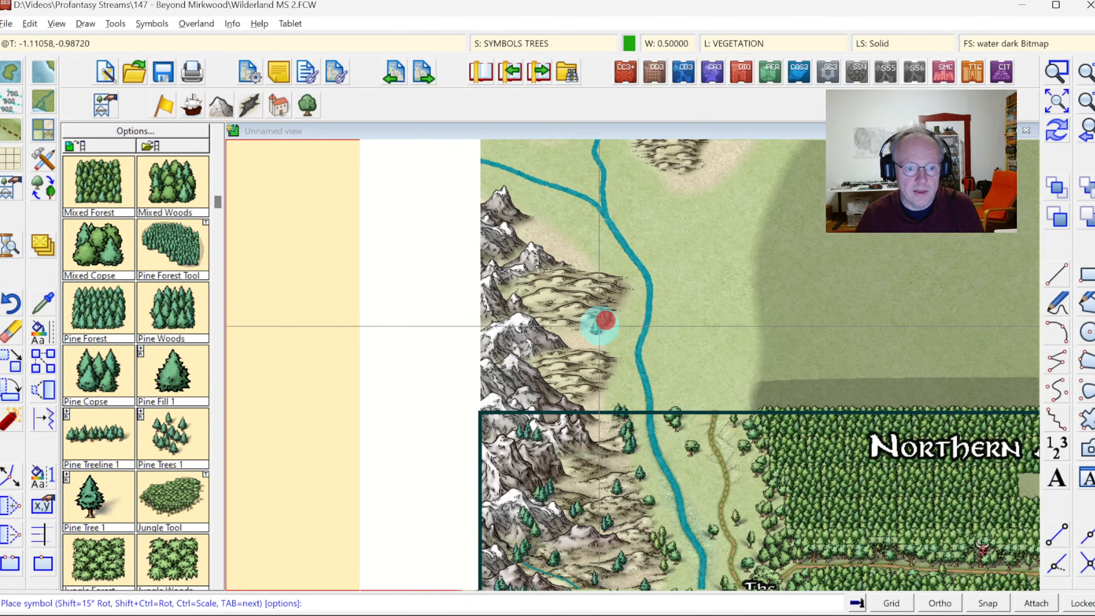
pyautogui.click(597, 327)
pyautogui.click(576, 328)
pyautogui.click(543, 295)
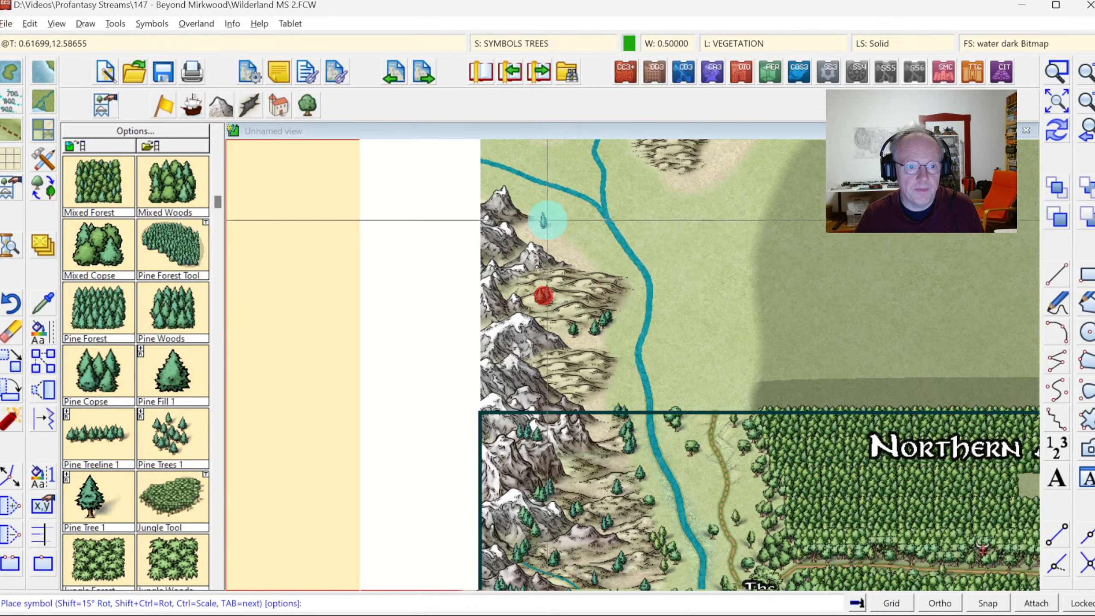
pyautogui.click(532, 224)
pyautogui.click(588, 248)
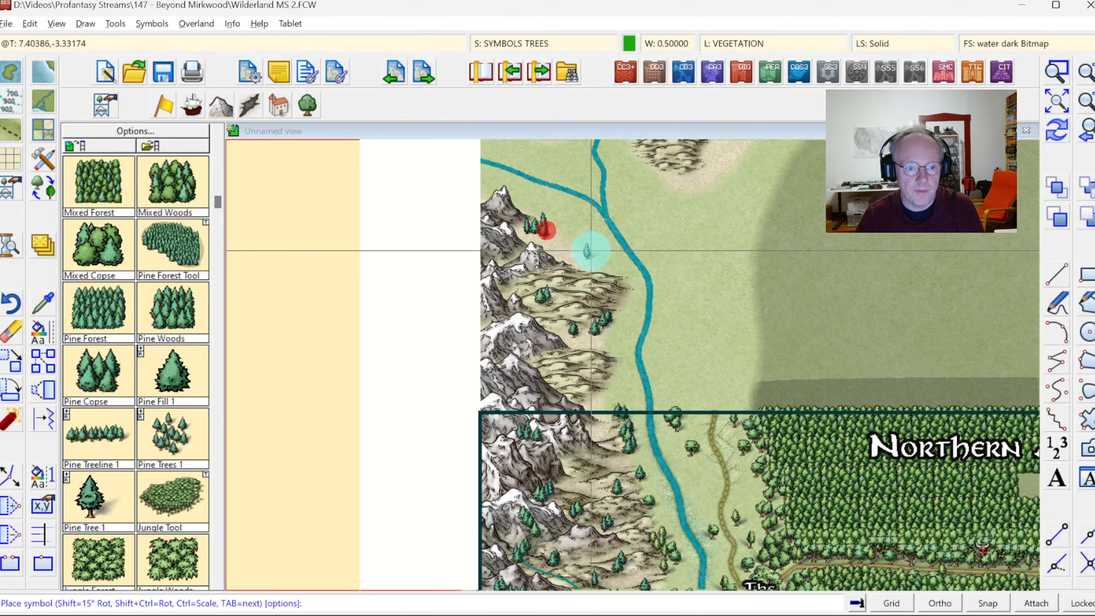
# Place more Pine Tree 1 symbols around the southern hills, just above the lower section's border.
pyautogui.click(620, 374)
pyautogui.click(614, 380)
pyautogui.click(621, 383)
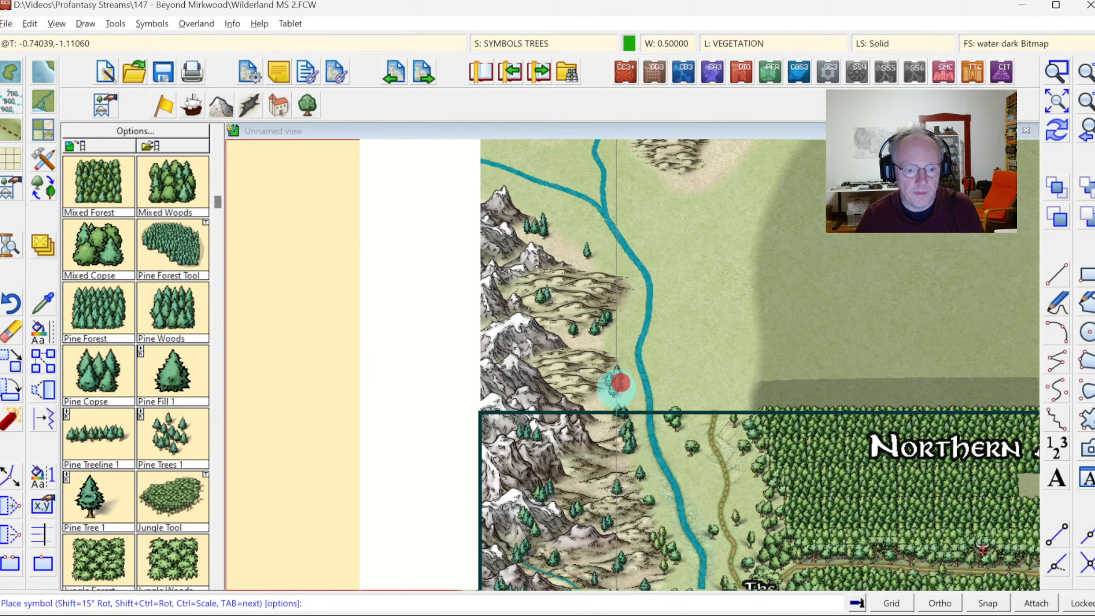
pyautogui.click(615, 388)
pyautogui.click(599, 394)
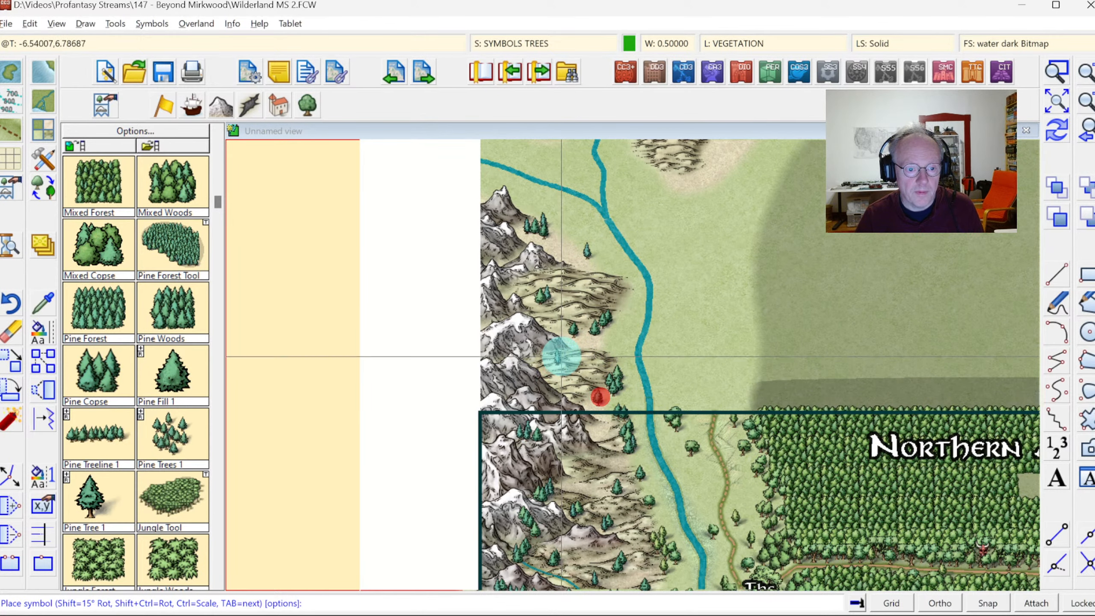
pyautogui.click(558, 370)
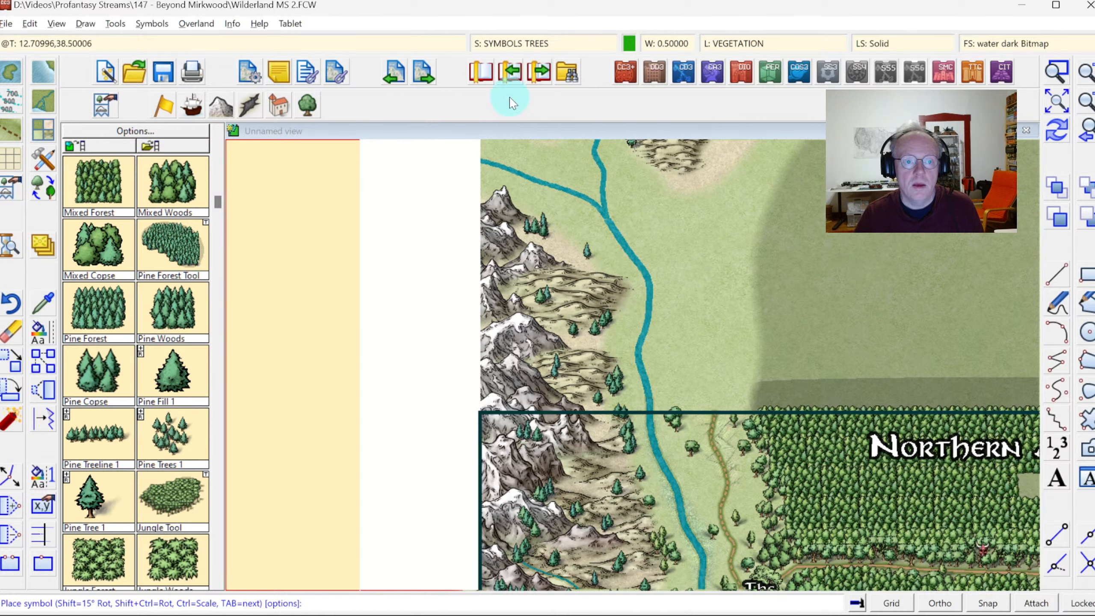
# Review the drawing's sheets and effects, and place further Pine Tree 1 symbols between the western hills and the river.
pyautogui.click(513, 44)
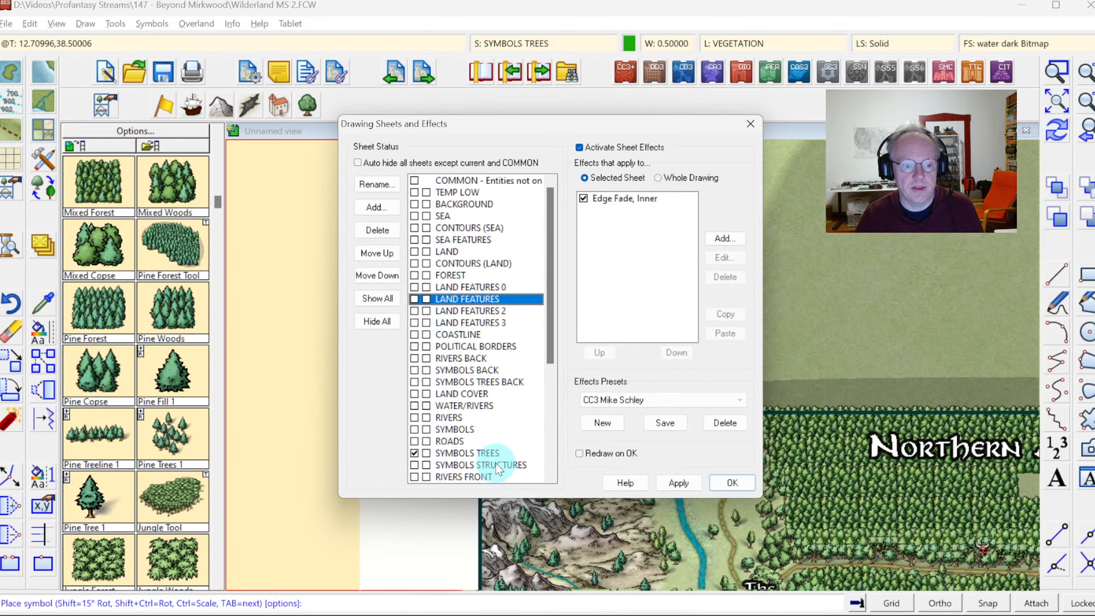
pyautogui.click(729, 482)
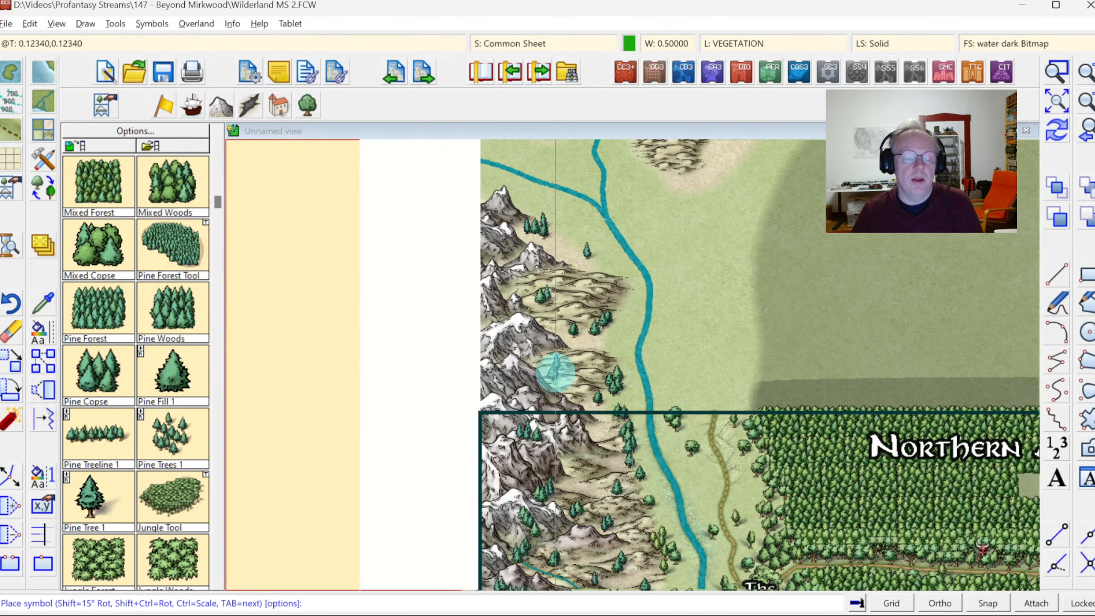
pyautogui.click(555, 373)
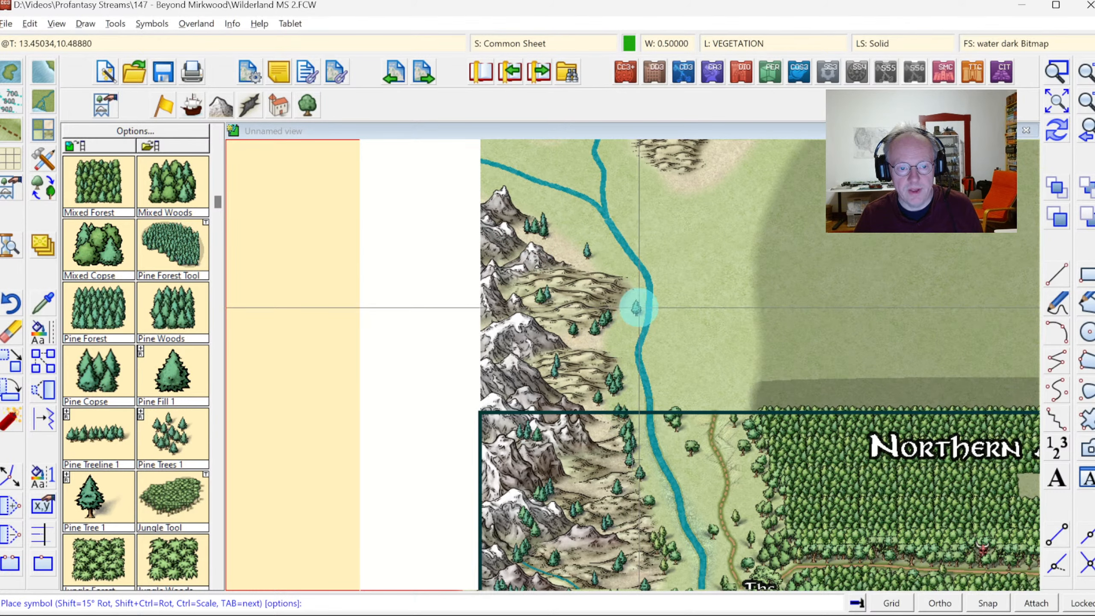
pyautogui.click(628, 324)
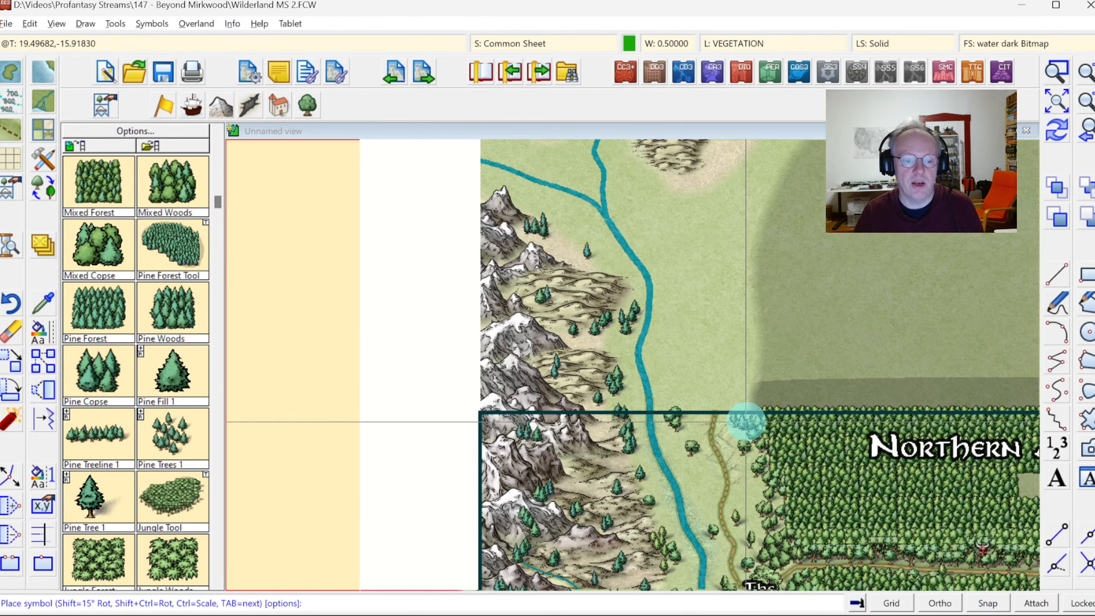
# Load the mountains catalog and place four Hills 1 symbols in a chain running northwest from the dark forest area's eastern border.
pyautogui.click(1058, 102)
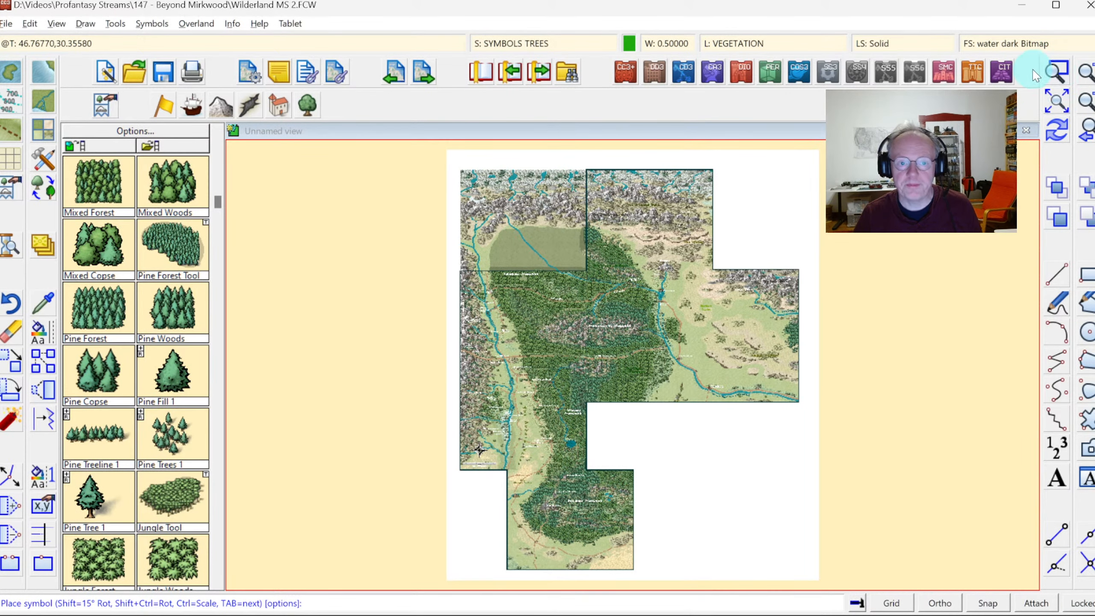
pyautogui.click(1056, 71)
pyautogui.click(472, 204)
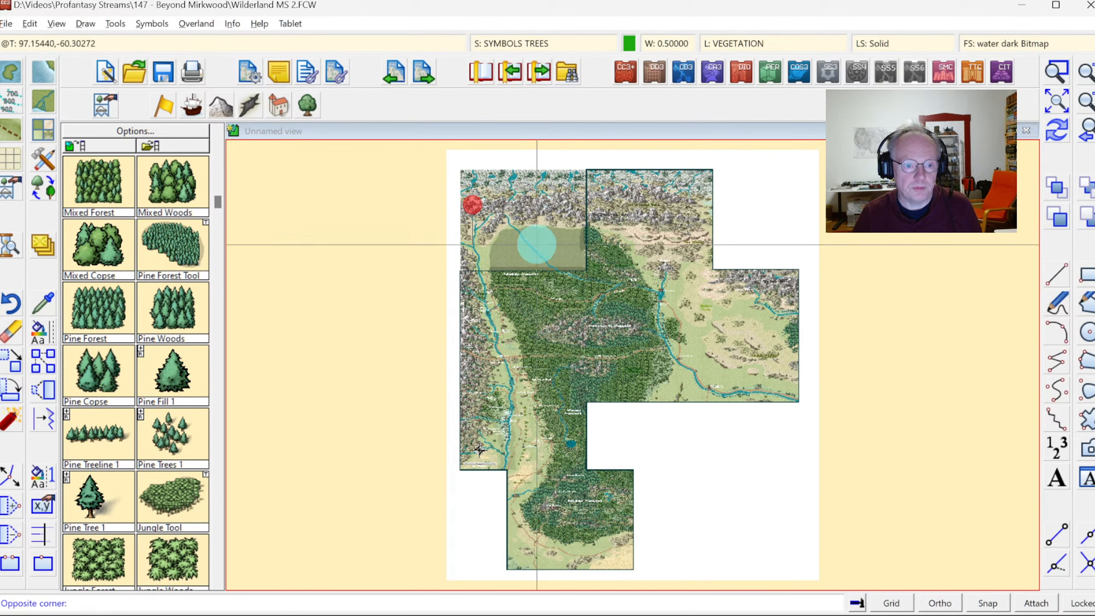
pyautogui.click(604, 287)
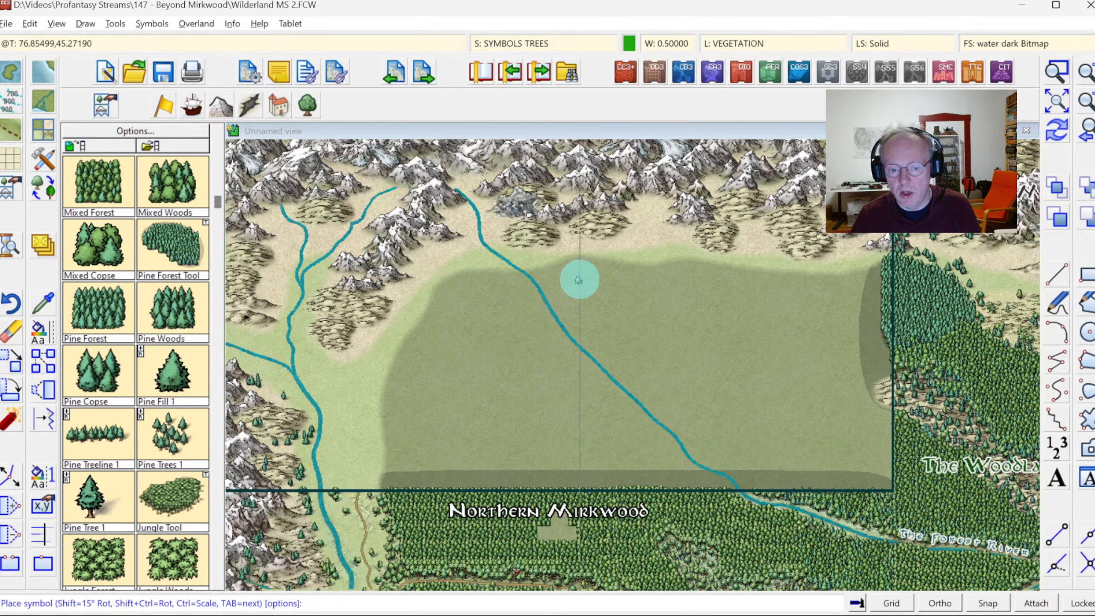
pyautogui.click(218, 110)
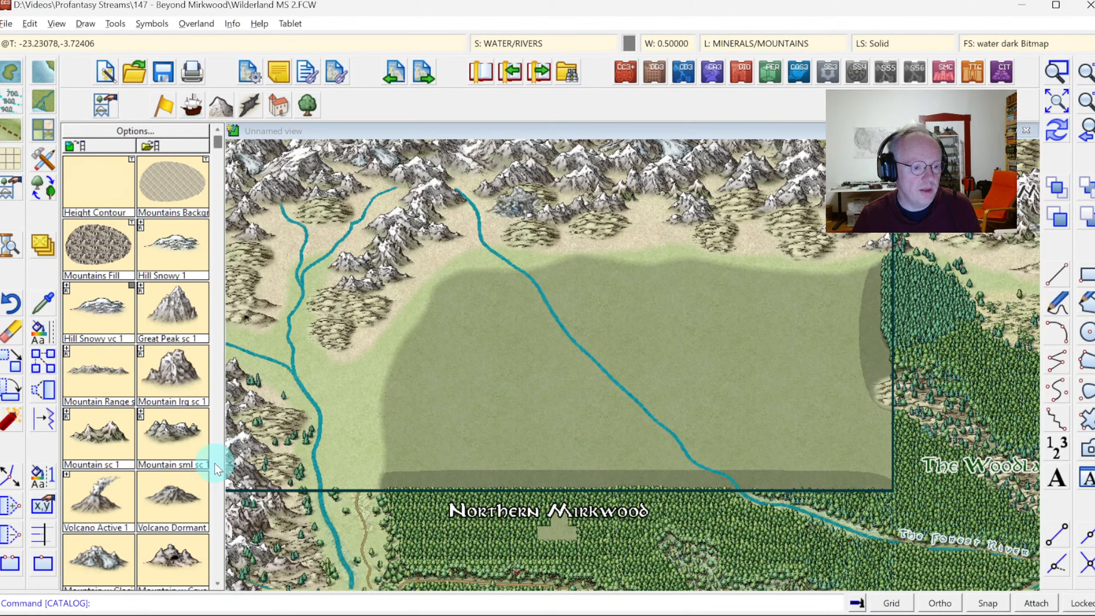
pyautogui.click(216, 468)
pyautogui.click(215, 468)
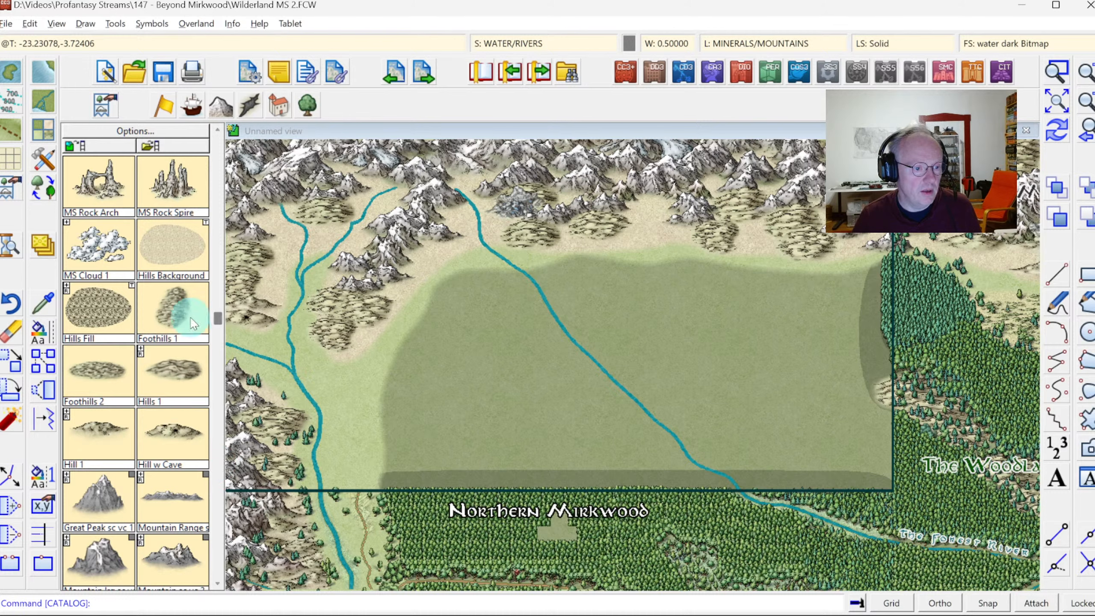
pyautogui.click(170, 375)
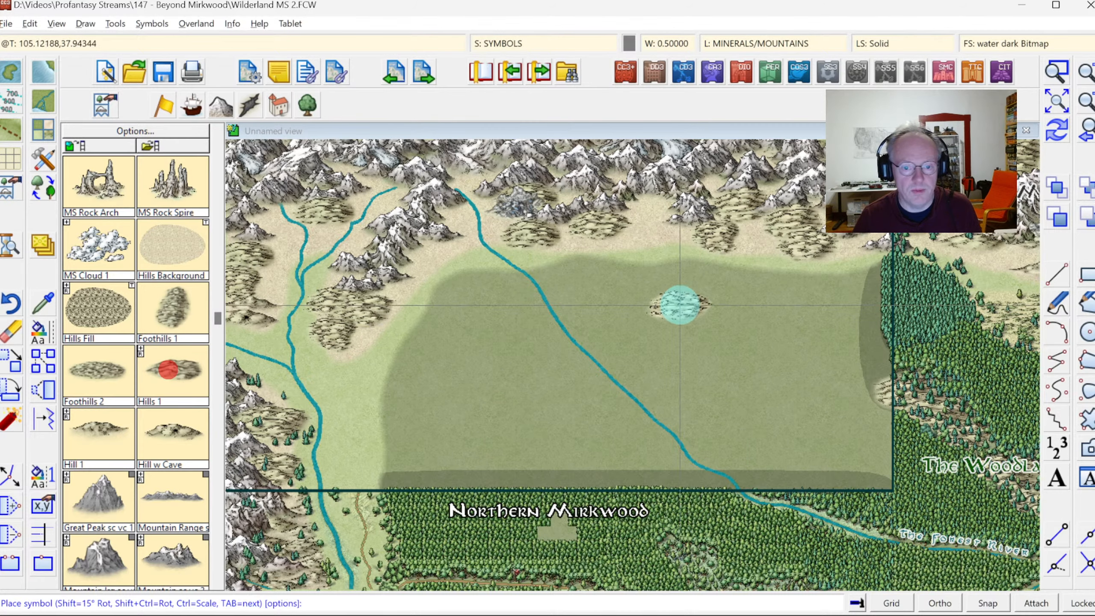
pyautogui.click(869, 374)
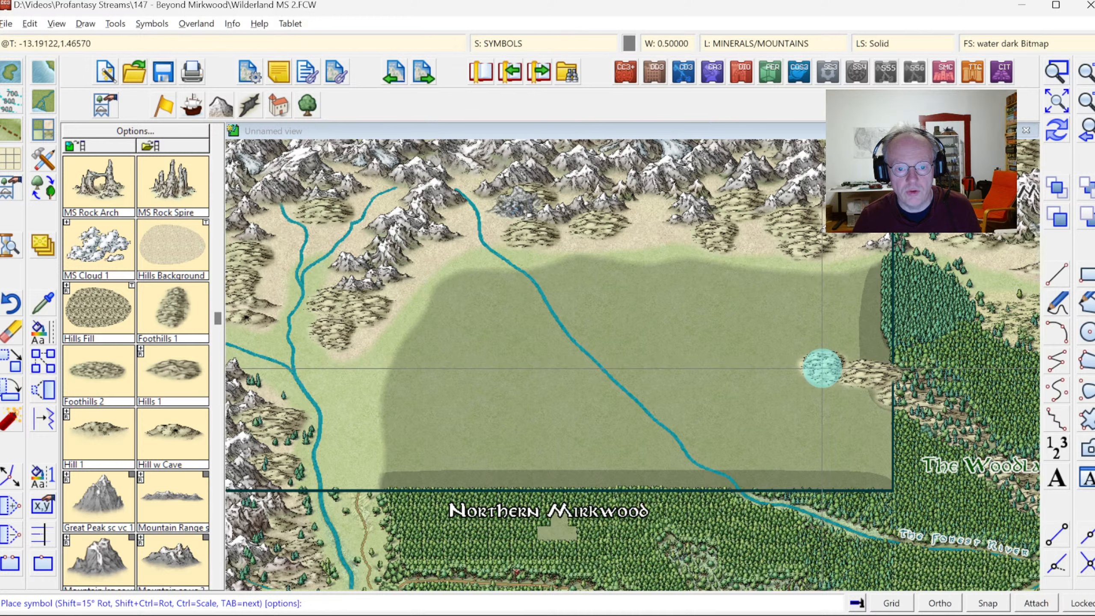
pyautogui.click(821, 364)
pyautogui.click(779, 323)
pyautogui.click(802, 349)
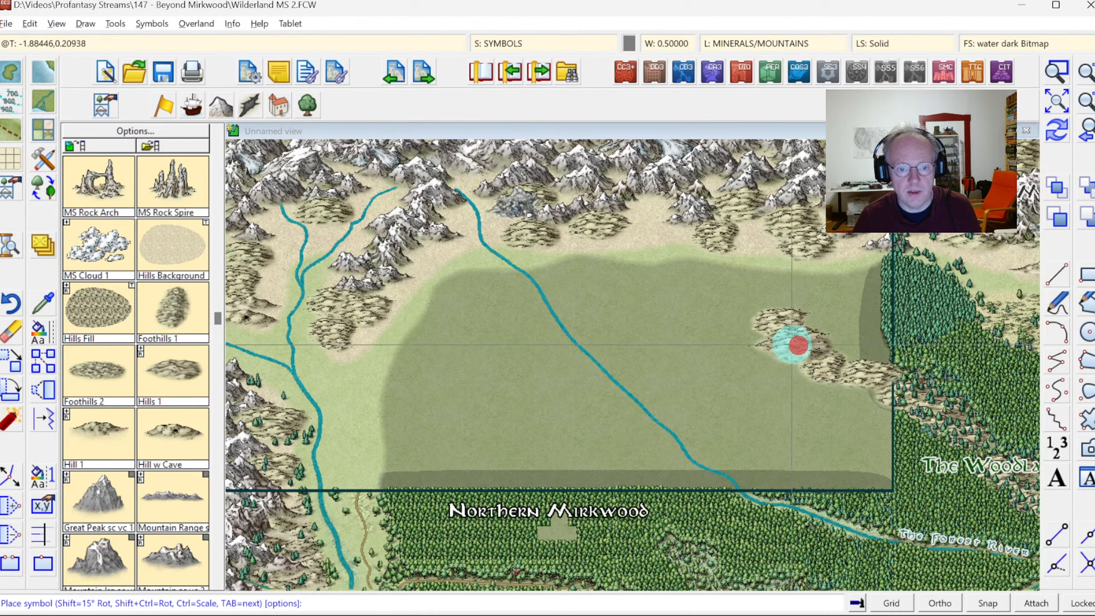
# Extend the chain of Hills 1 symbols northwest to near the river, with one extra hill on its southern side.
pyautogui.click(731, 315)
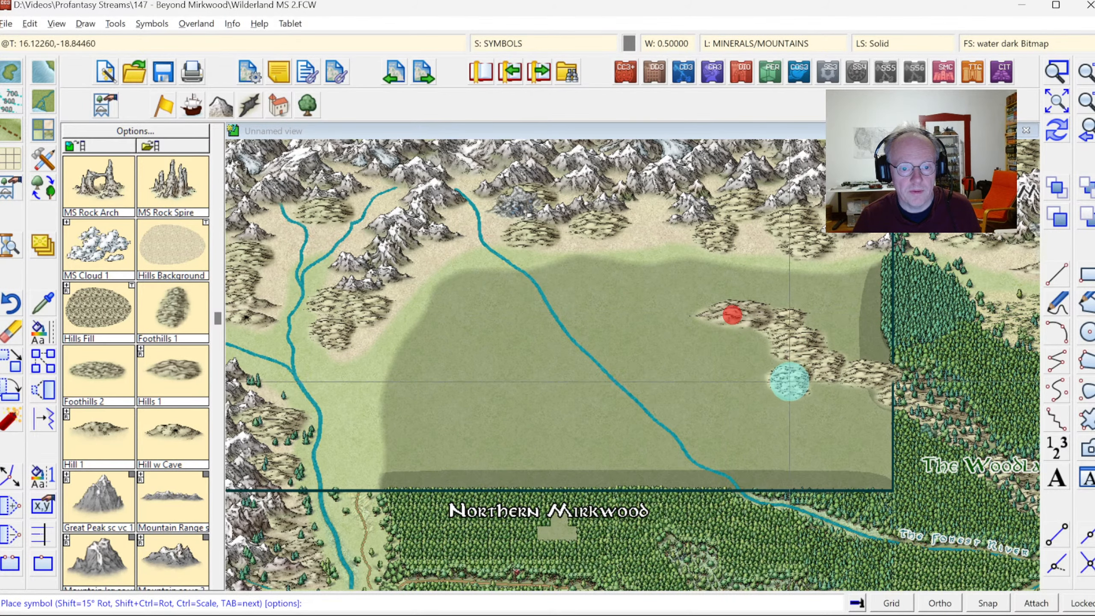
pyautogui.click(780, 372)
pyautogui.click(704, 306)
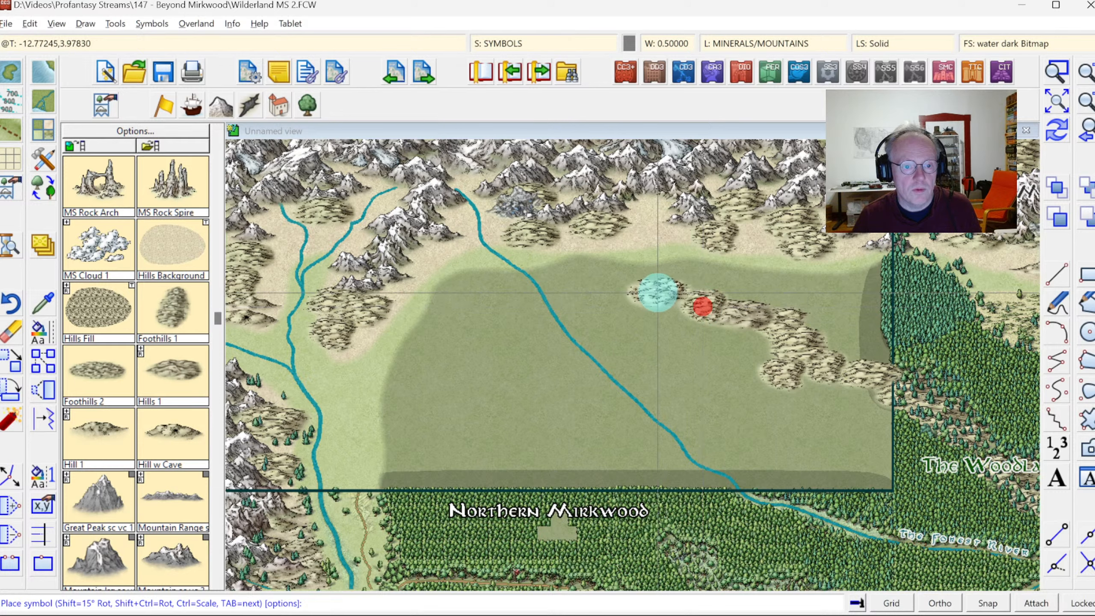
pyautogui.click(654, 291)
pyautogui.click(608, 282)
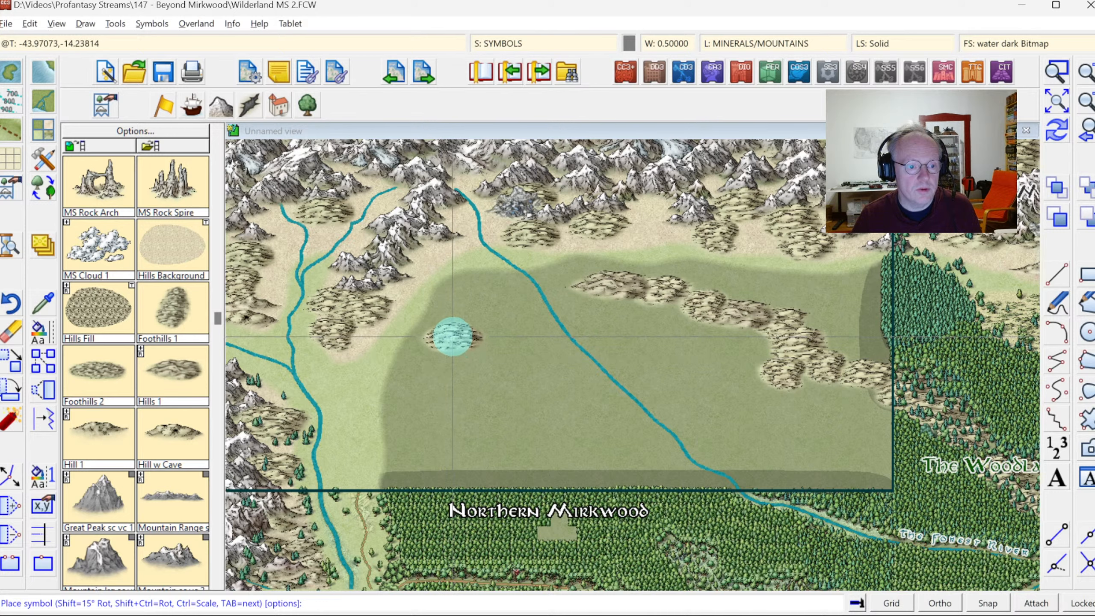
# Place a cluster of four Hills 1 symbols west of the river, one farther southeast, and one in the clearing below the Northern Mirkwood label.
pyautogui.click(452, 333)
pyautogui.click(432, 361)
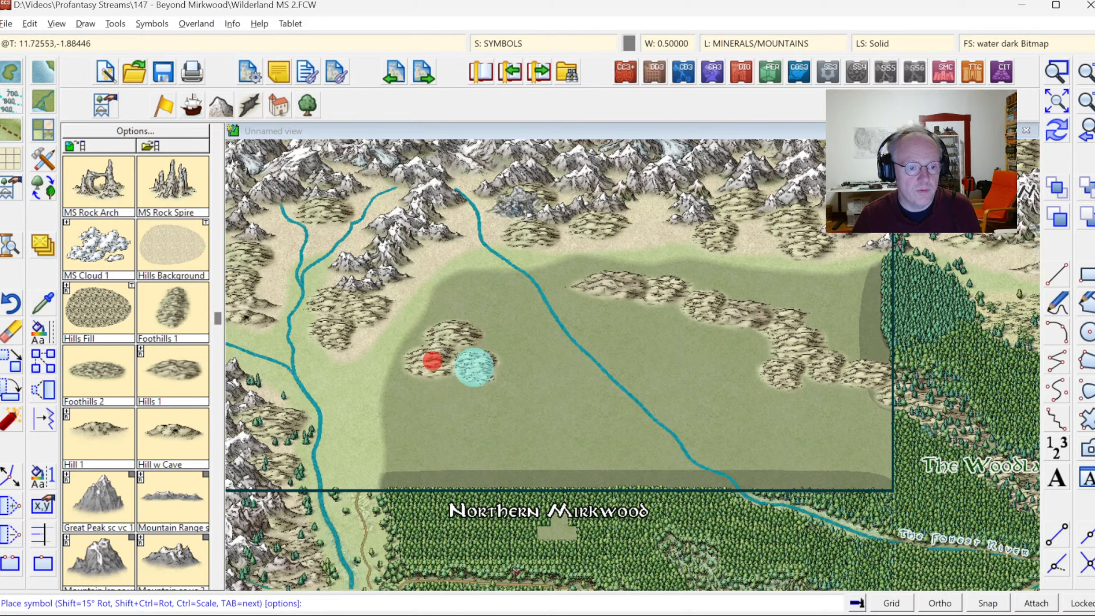
pyautogui.click(470, 361)
pyautogui.click(447, 390)
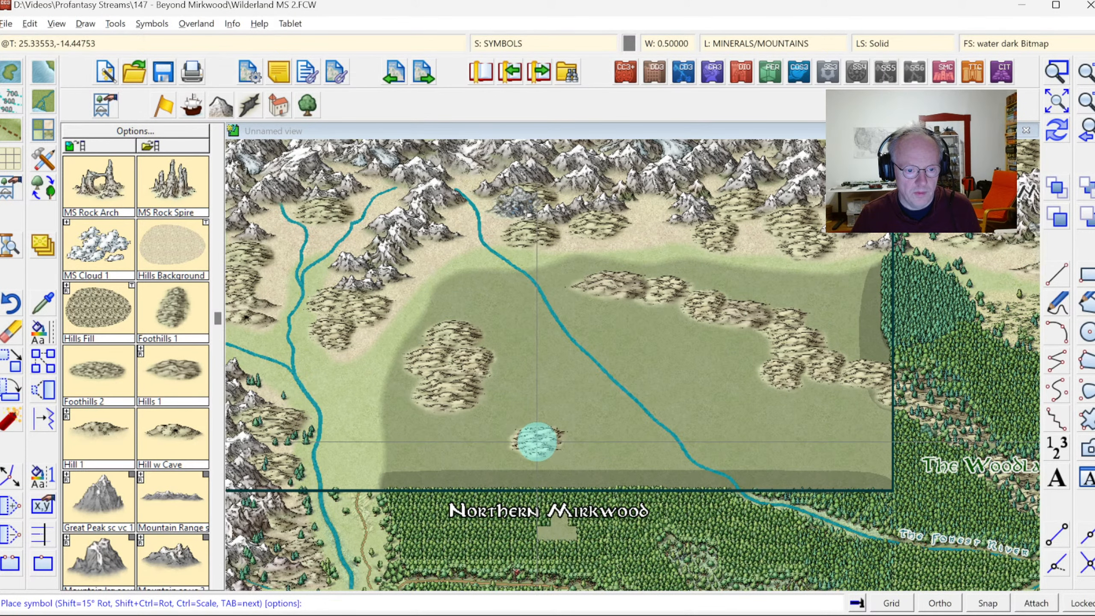
pyautogui.click(537, 440)
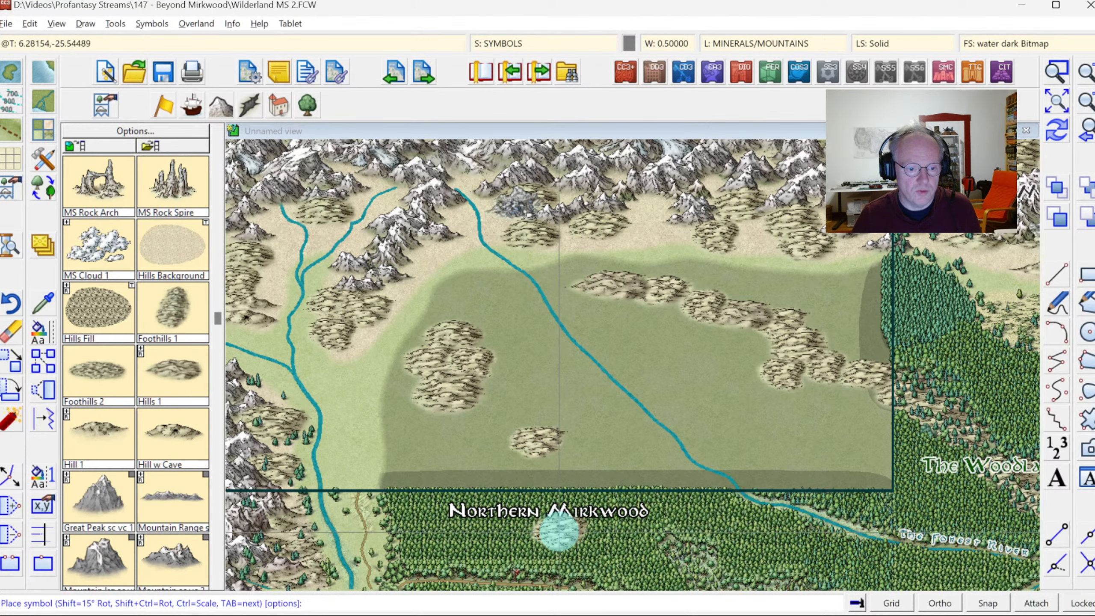
pyautogui.click(559, 531)
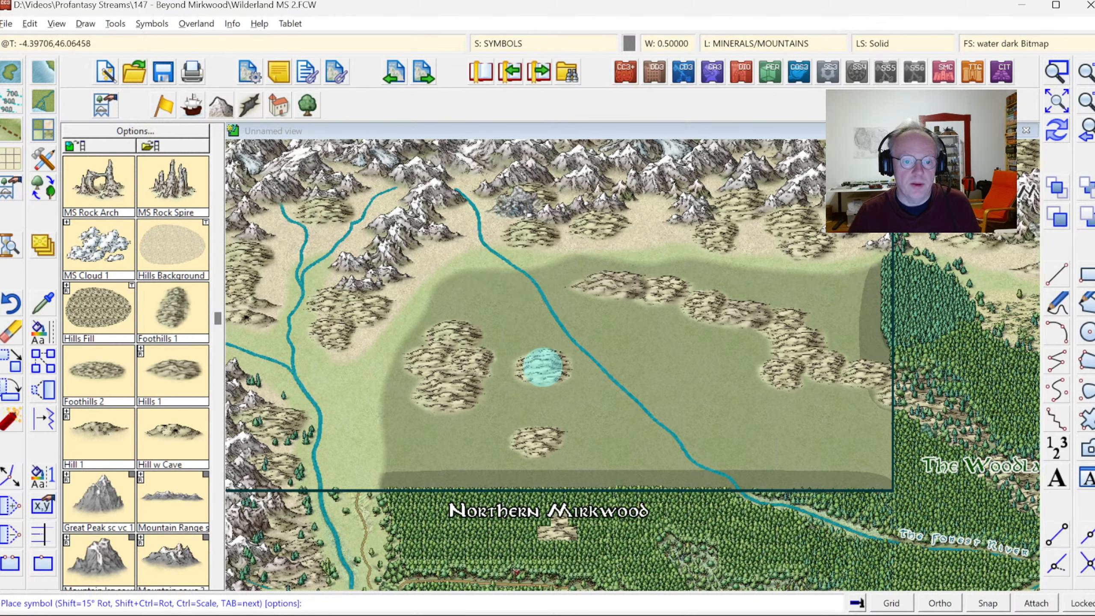
# Load the vegetation catalog and draw a pine forest north of the hill chain with the Pine Forest Tool, joining the existing forest across the eastern border.
pyautogui.click(307, 105)
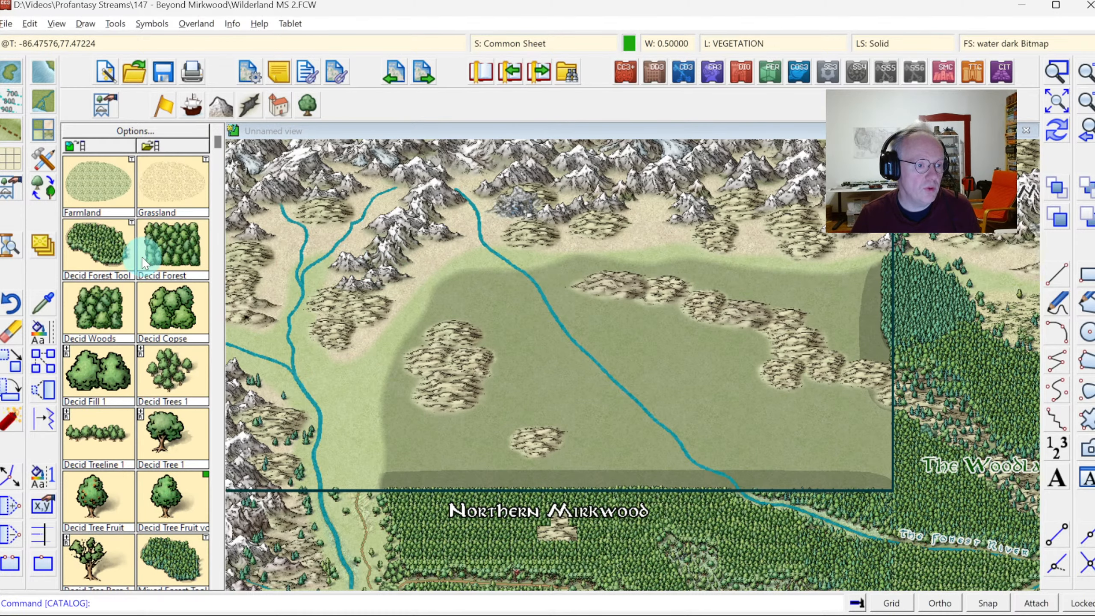
pyautogui.click(216, 383)
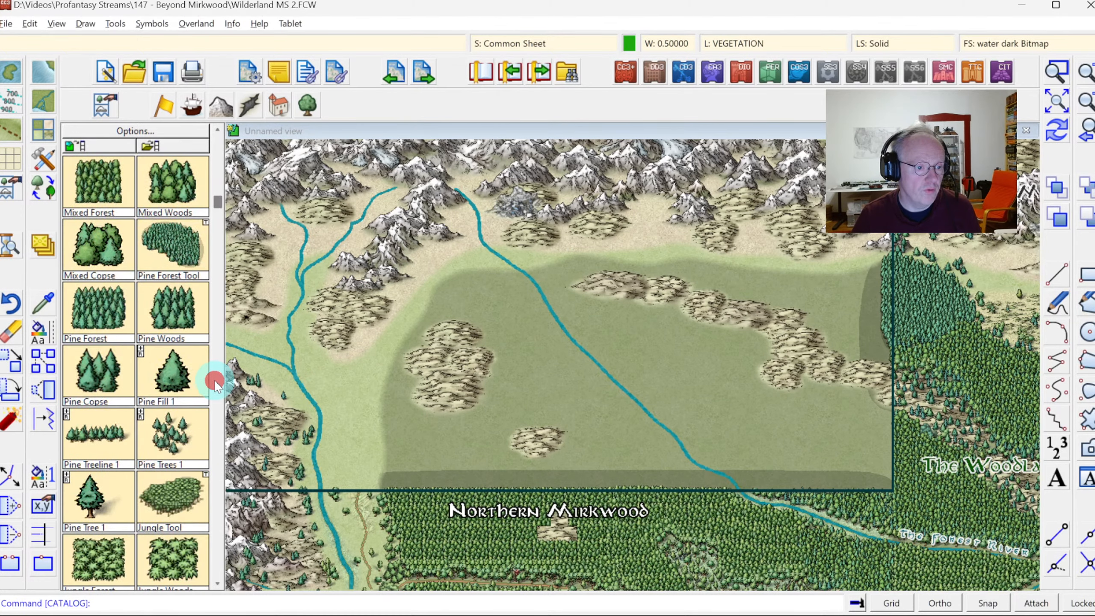
pyautogui.click(161, 251)
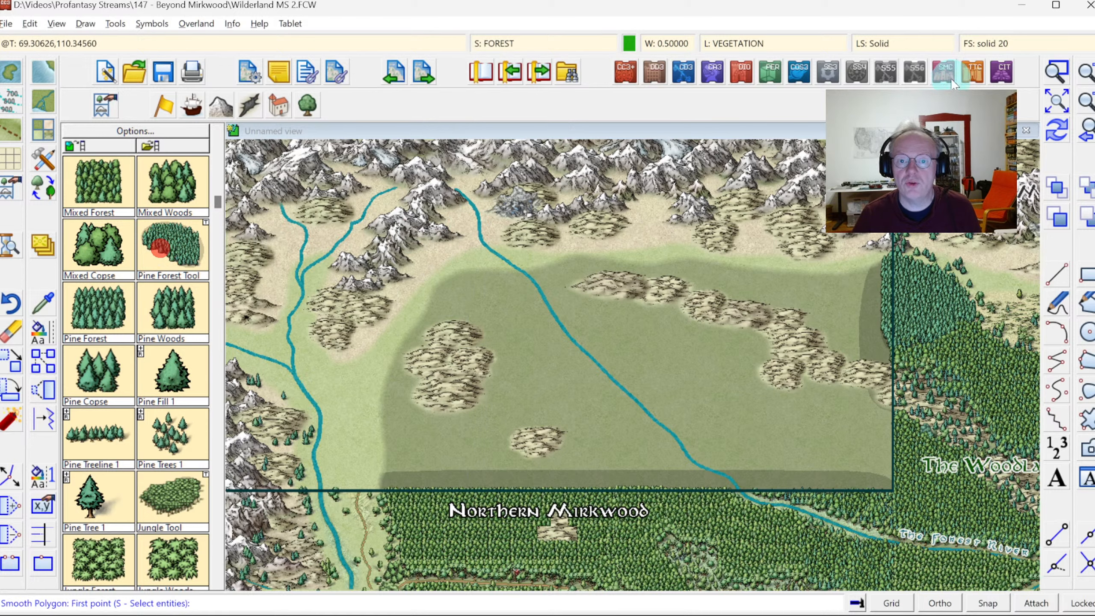
pyautogui.click(508, 214)
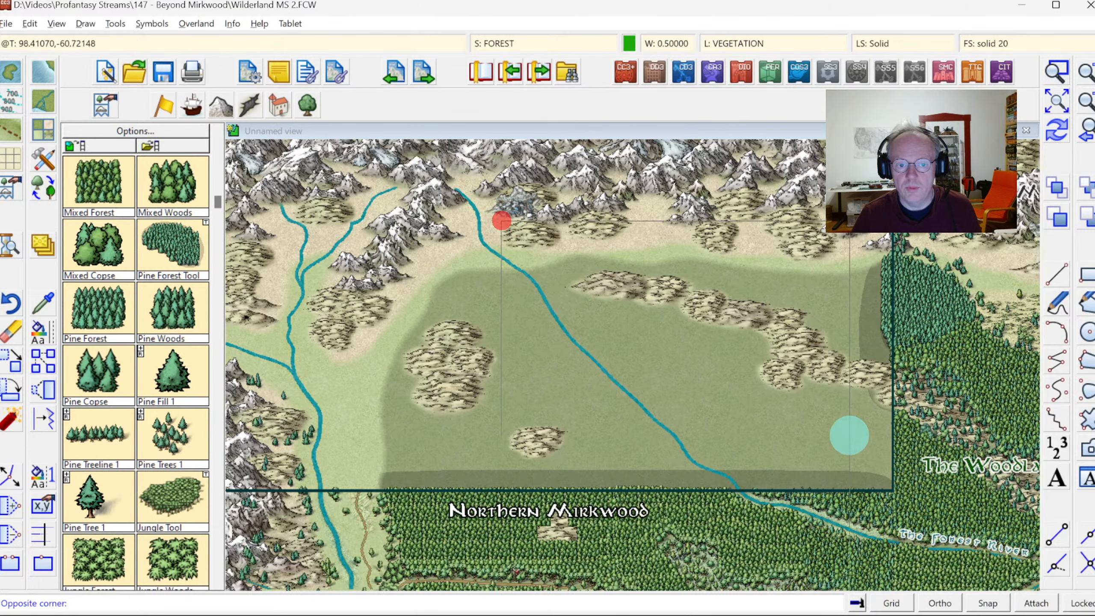
pyautogui.click(912, 499)
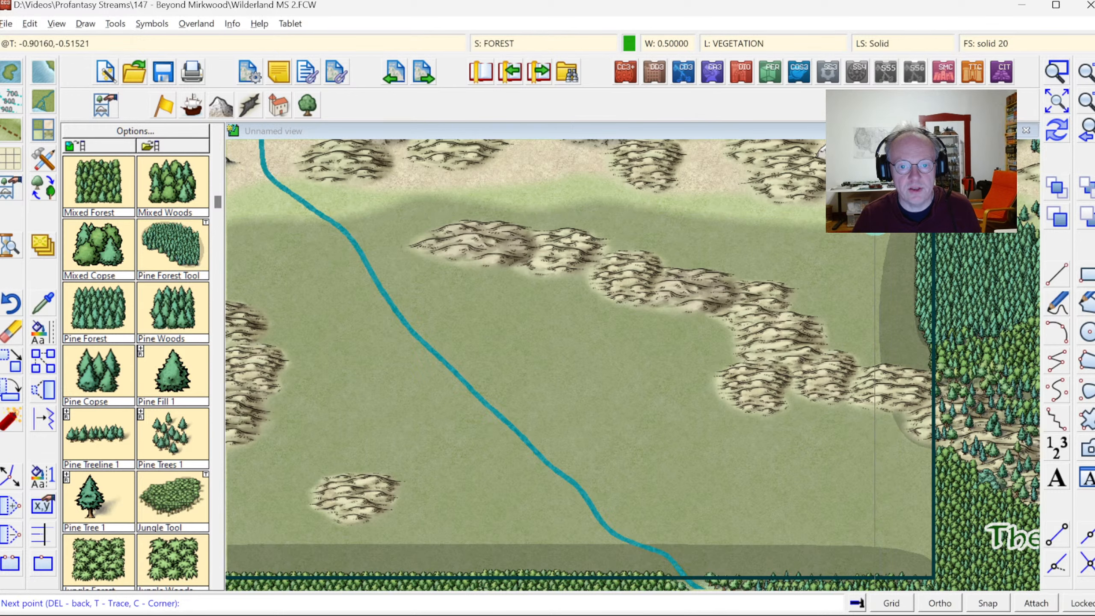
pyautogui.click(777, 210)
pyautogui.click(719, 211)
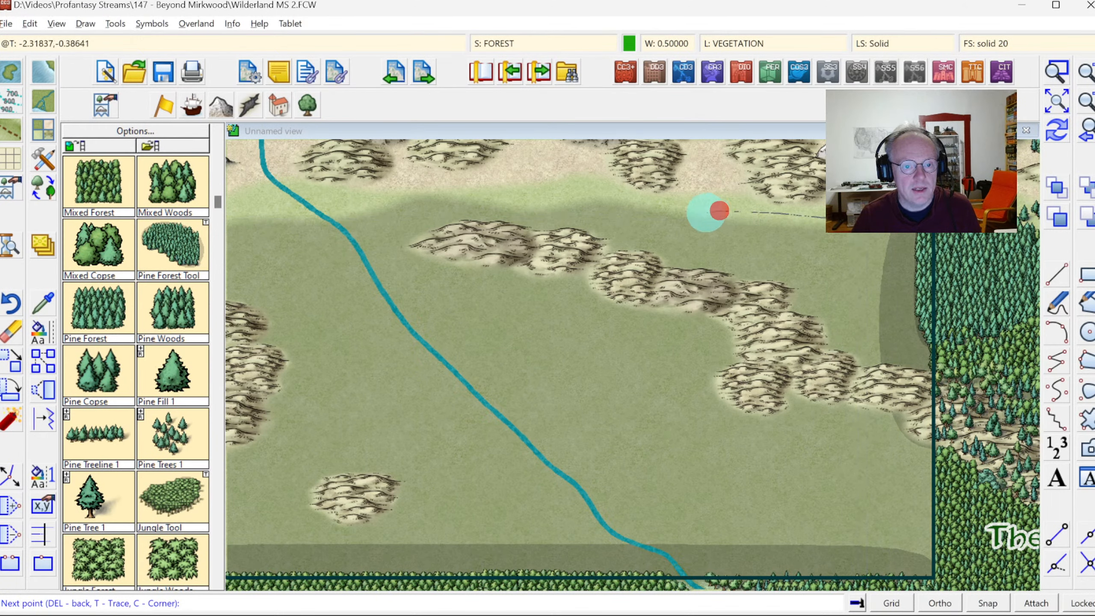
pyautogui.moveTo(696, 238); pyautogui.dragTo(707, 272)
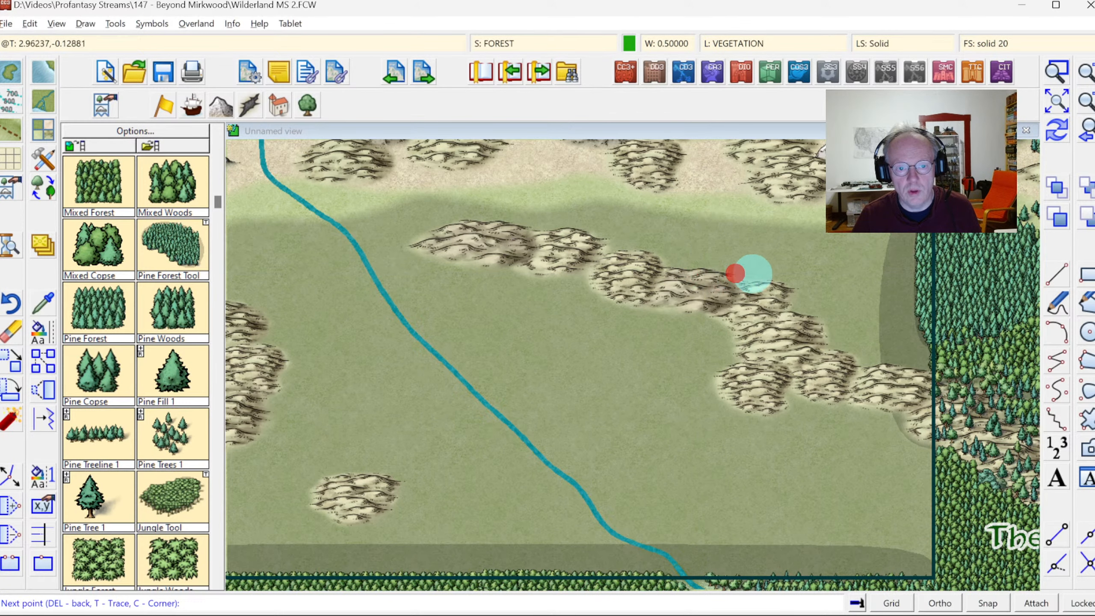
pyautogui.moveTo(772, 280)
pyautogui.mouseDown()
pyautogui.moveTo(842, 338)
pyautogui.moveTo(926, 333)
pyautogui.moveTo(935, 279)
pyautogui.mouseUp()
pyautogui.click(928, 225)
pyautogui.rightClick(927, 225)
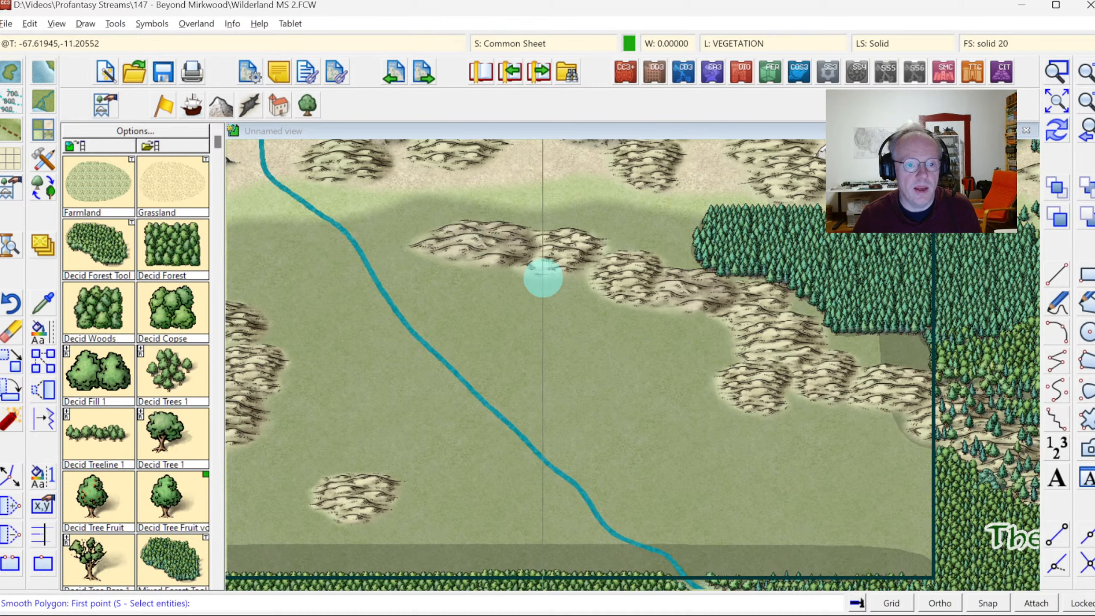
# Draw three more pine forests: two along the hill chain's southern side and a narrow one around its northwestern end.
pyautogui.moveTo(515, 265)
pyautogui.mouseDown()
pyautogui.moveTo(444, 270)
pyautogui.moveTo(454, 292)
pyautogui.moveTo(495, 304)
pyautogui.moveTo(495, 344)
pyautogui.moveTo(574, 350)
pyautogui.moveTo(609, 341)
pyautogui.moveTo(590, 273)
pyautogui.moveTo(522, 264)
pyautogui.mouseUp()
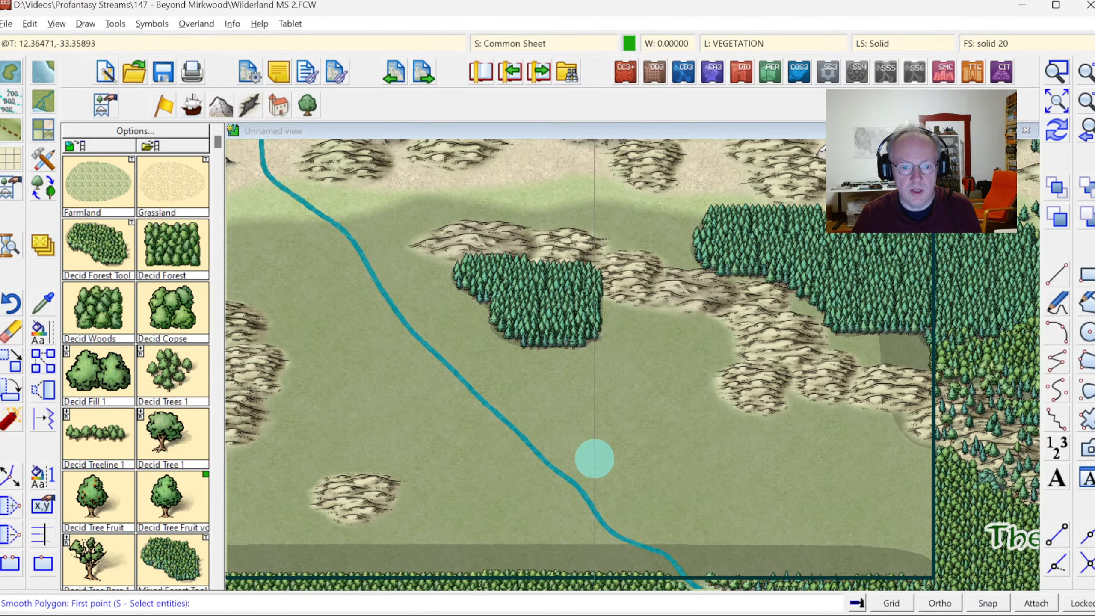
pyautogui.moveTo(700, 313)
pyautogui.mouseDown()
pyautogui.moveTo(653, 326)
pyautogui.moveTo(629, 348)
pyautogui.moveTo(644, 378)
pyautogui.moveTo(711, 379)
pyautogui.moveTo(736, 363)
pyautogui.moveTo(707, 314)
pyautogui.mouseUp()
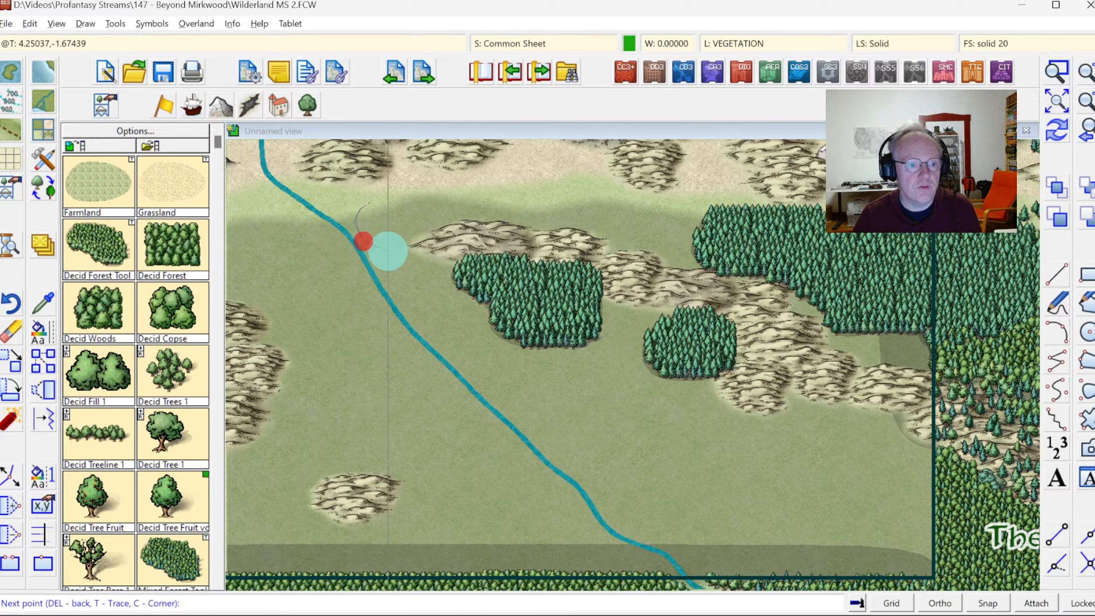
pyautogui.click(430, 227)
pyautogui.click(447, 215)
pyautogui.click(486, 212)
pyautogui.click(516, 222)
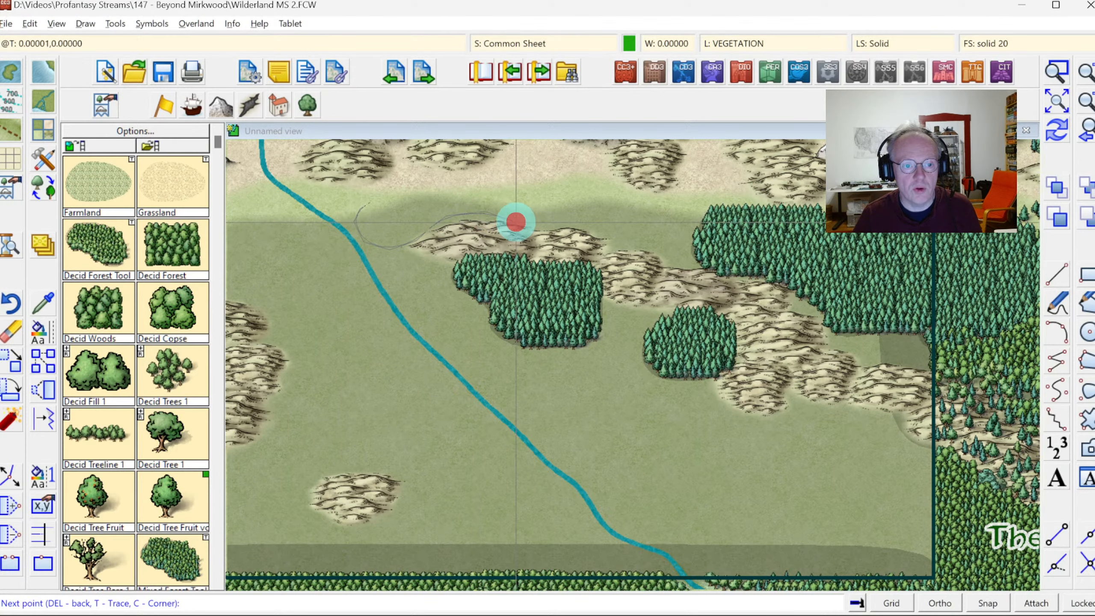
pyautogui.click(574, 212)
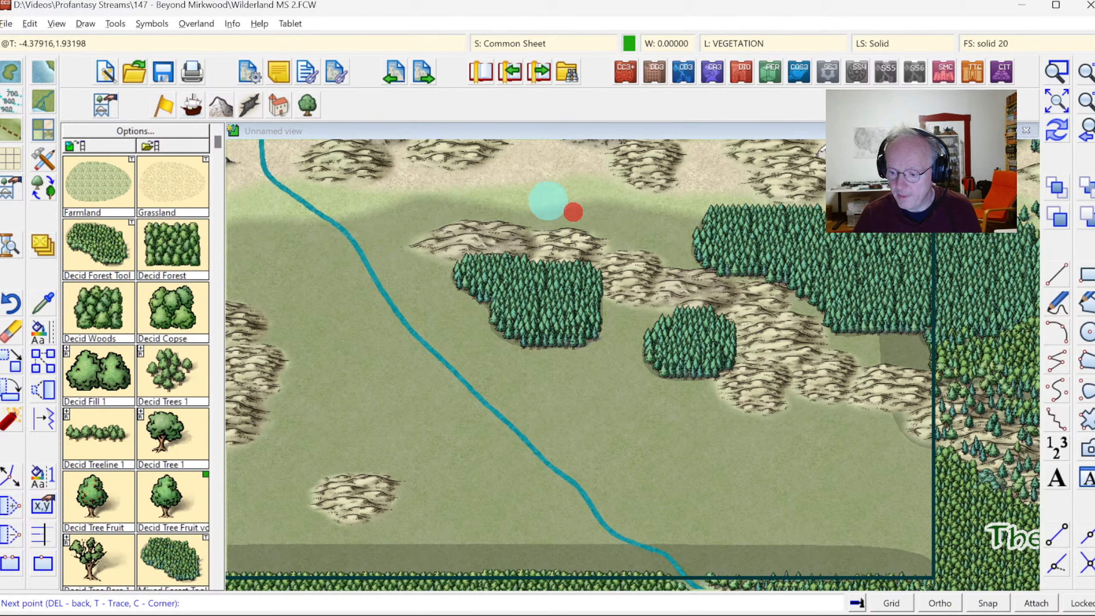
pyautogui.click(526, 197)
pyautogui.click(487, 193)
pyautogui.click(421, 193)
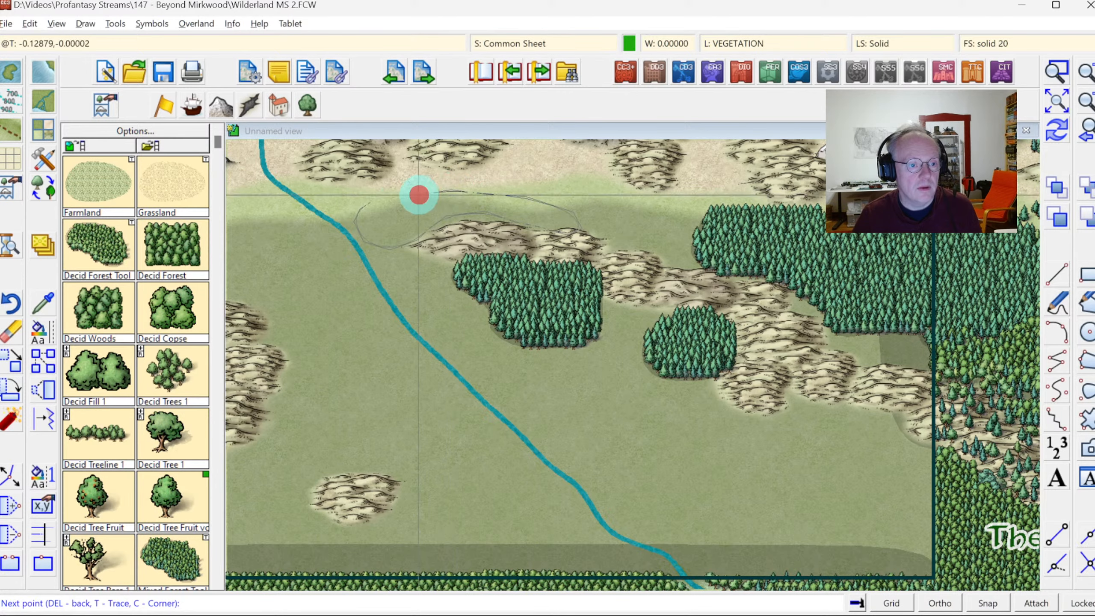
pyautogui.click(397, 199)
pyautogui.rightClick(397, 199)
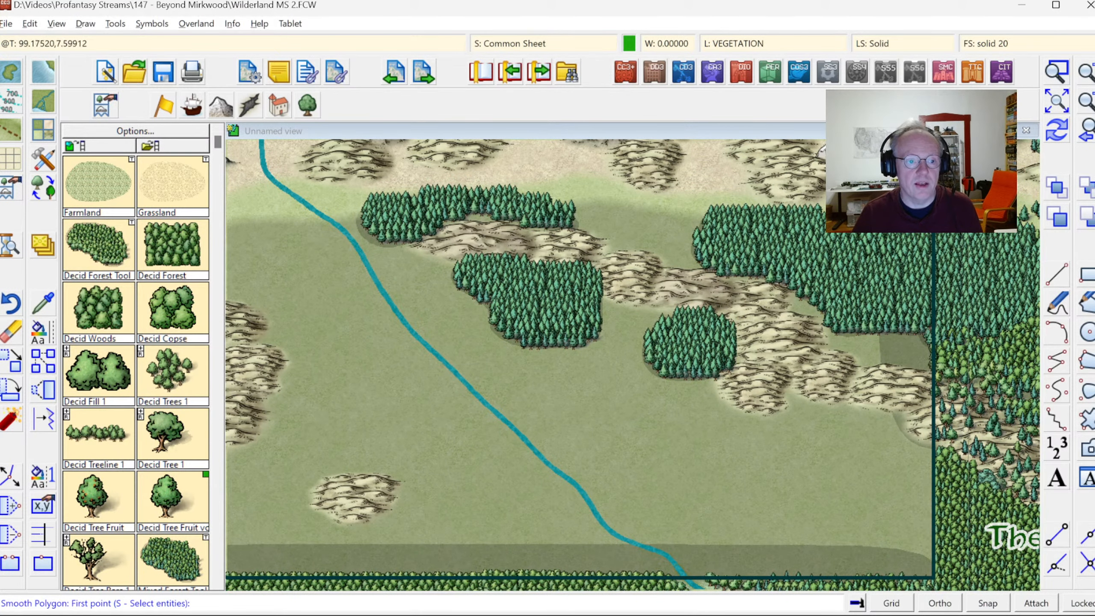
# Draw a pine forest between the western hill cluster and the river, and a small one on the cluster's western side.
pyautogui.click(1084, 104)
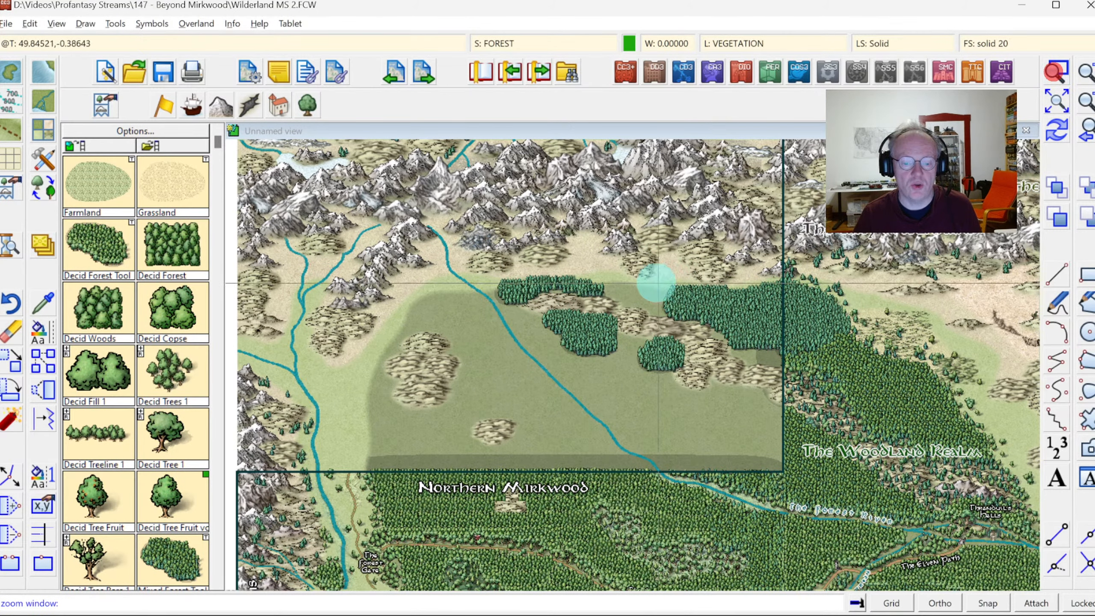
pyautogui.click(344, 269)
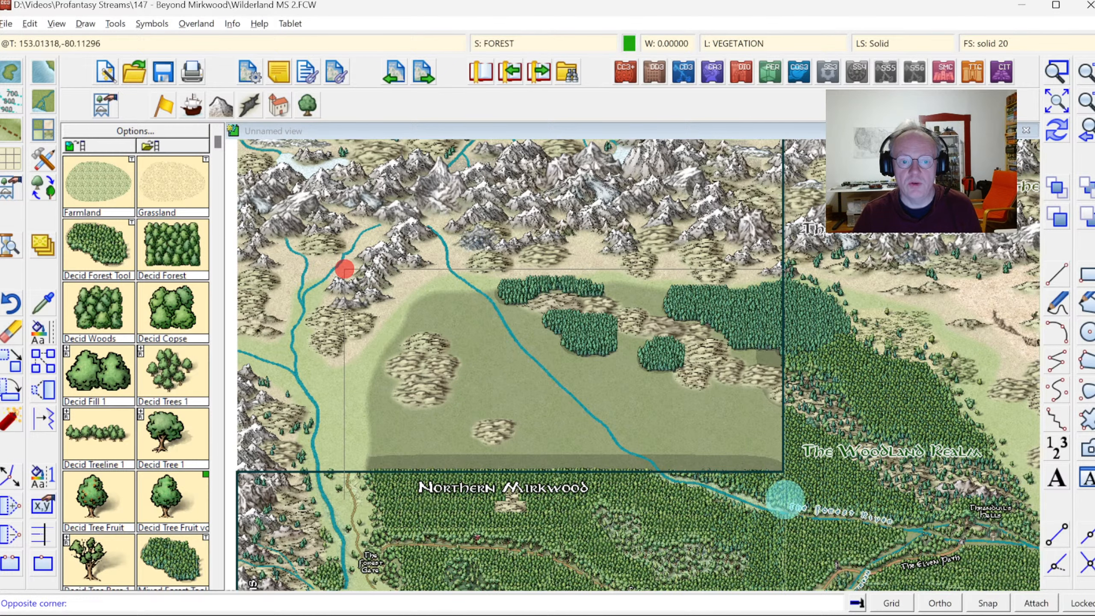
pyautogui.click(798, 504)
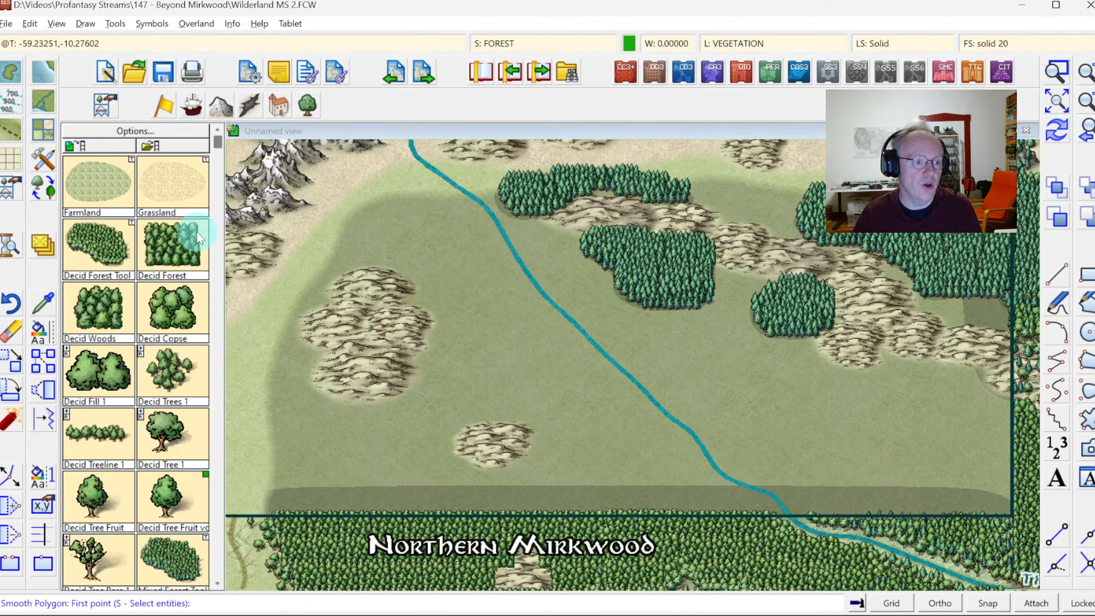
pyautogui.click(218, 481)
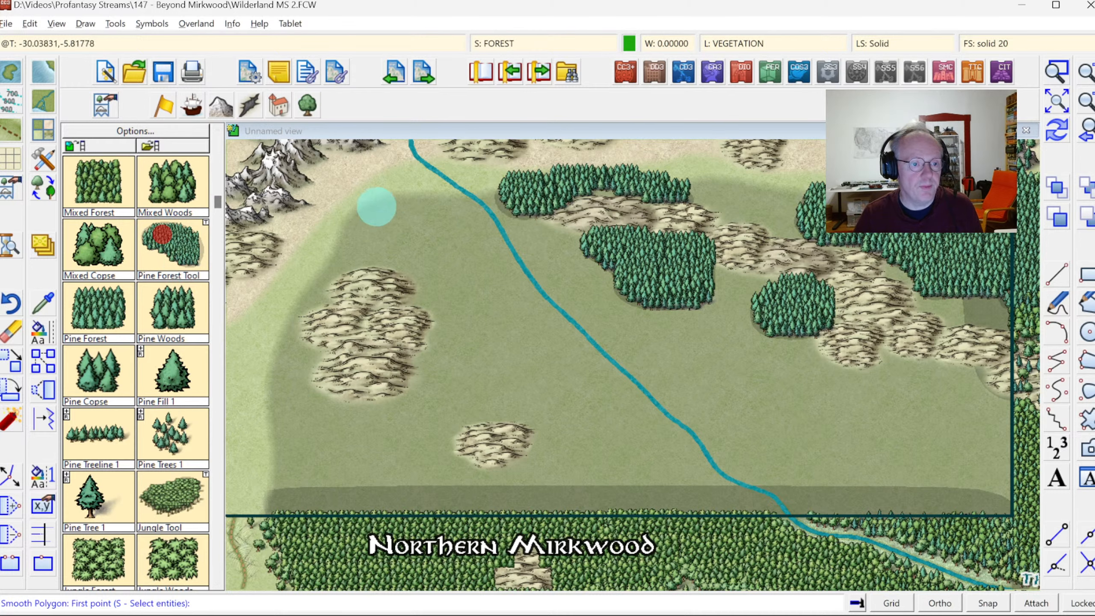
pyautogui.click(374, 198)
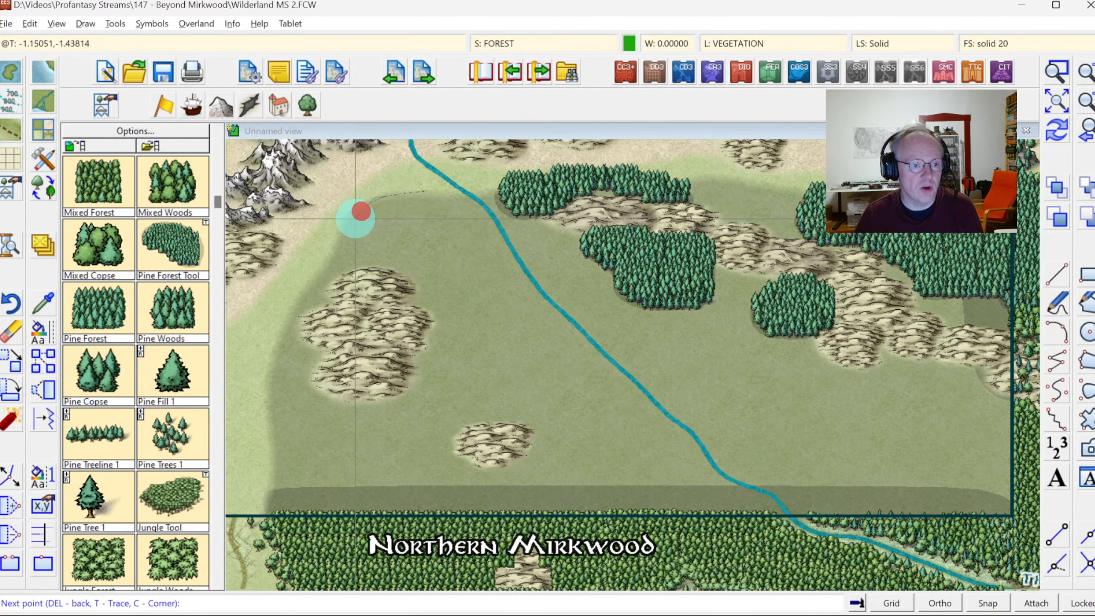
pyautogui.click(378, 257)
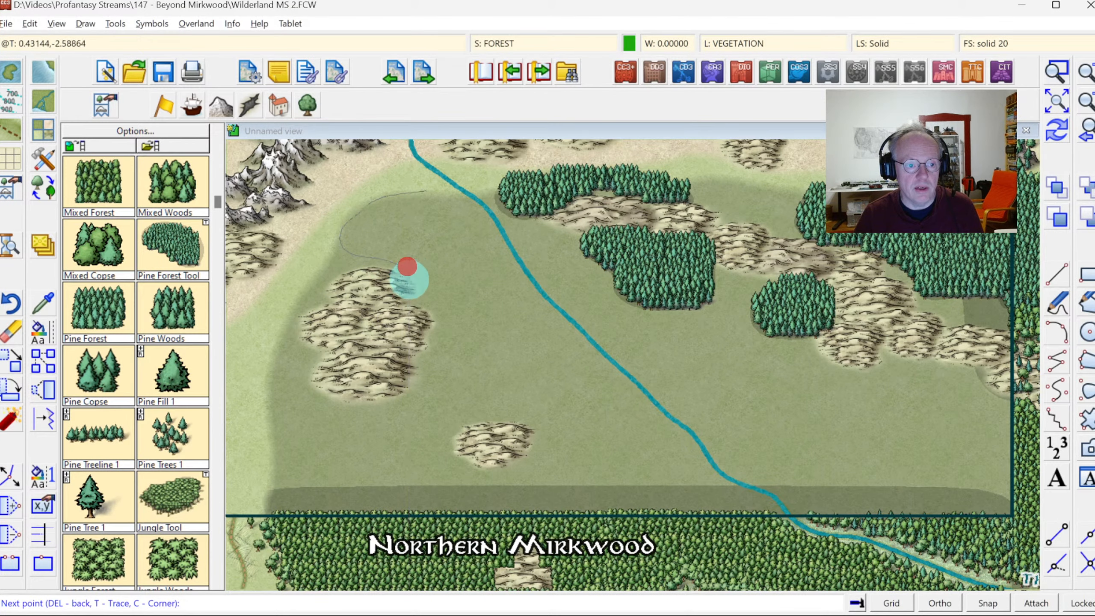
pyautogui.click(415, 301)
pyautogui.click(456, 254)
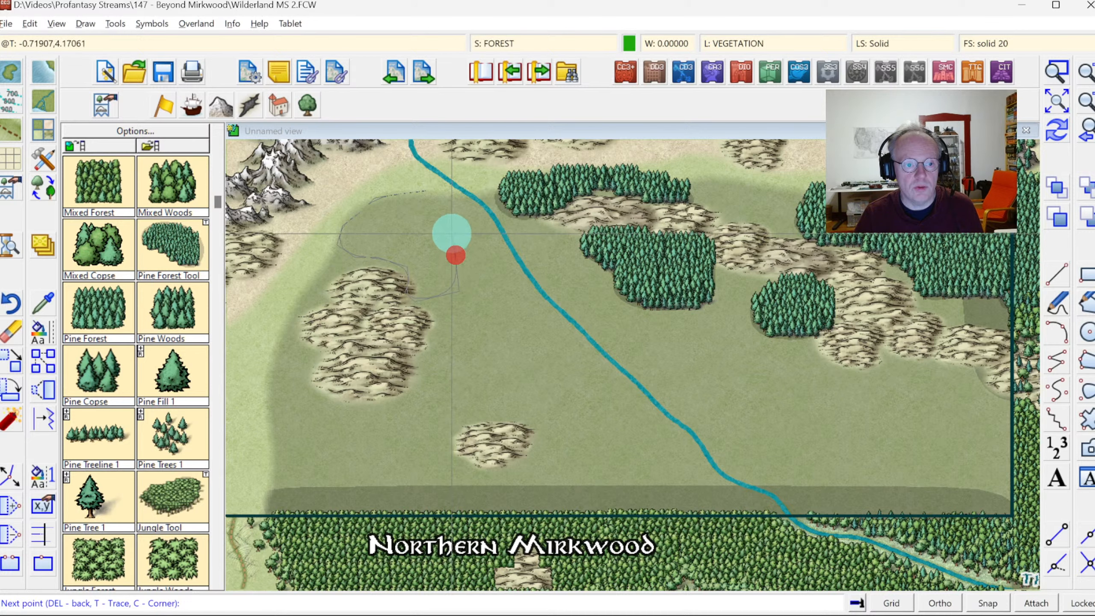
pyautogui.click(453, 235)
pyautogui.click(471, 218)
pyautogui.click(467, 205)
pyautogui.click(444, 189)
pyautogui.rightClick(444, 189)
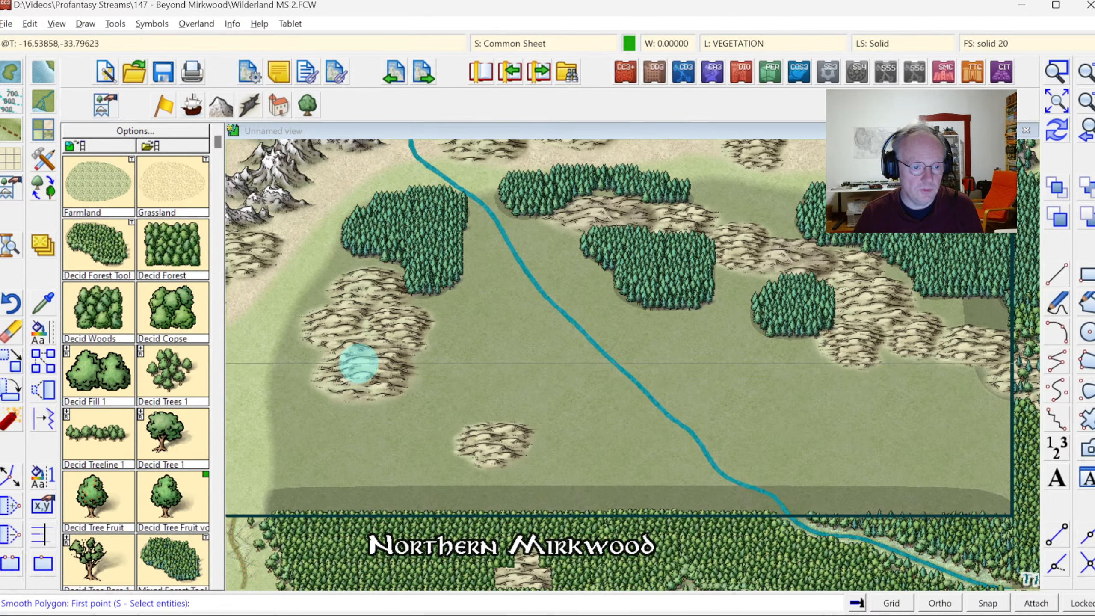
pyautogui.moveTo(298, 336)
pyautogui.mouseDown()
pyautogui.moveTo(271, 352)
pyautogui.moveTo(278, 386)
pyautogui.moveTo(324, 369)
pyautogui.moveTo(309, 344)
pyautogui.mouseUp()
pyautogui.rightClick(310, 344)
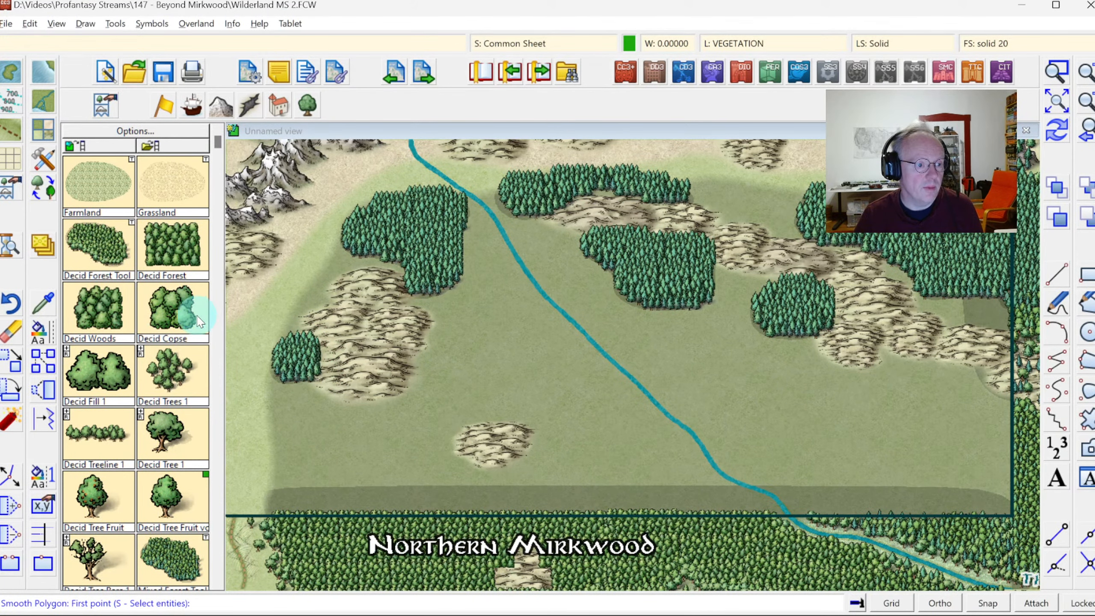
# Draw a mixed forest with the Mixed Forest Tool south of the western hill cluster, adjoining the small pine forest.
pyautogui.click(219, 376)
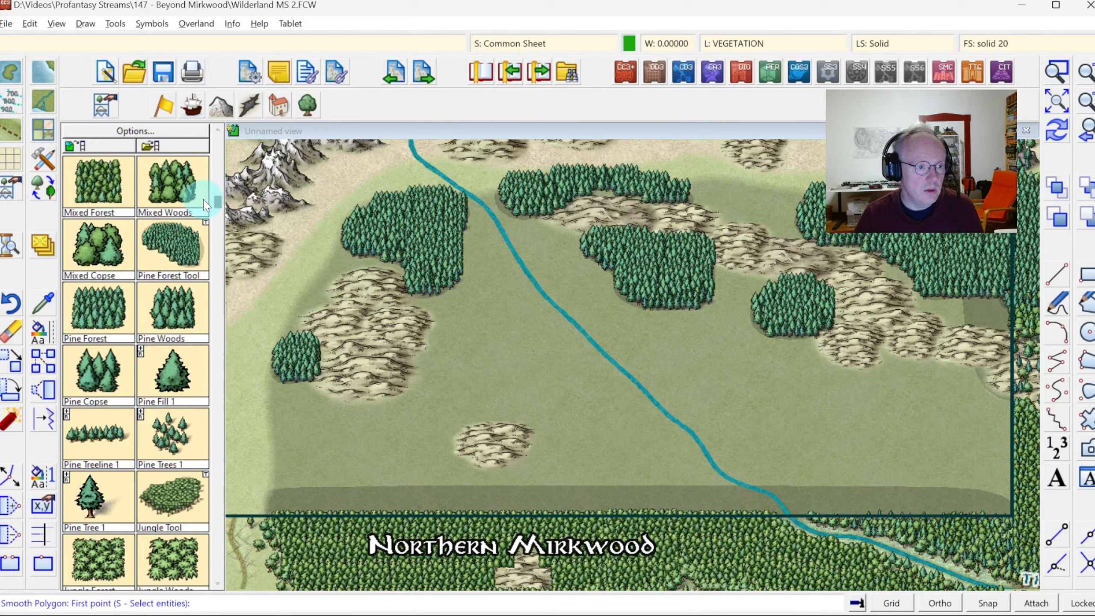
pyautogui.click(215, 161)
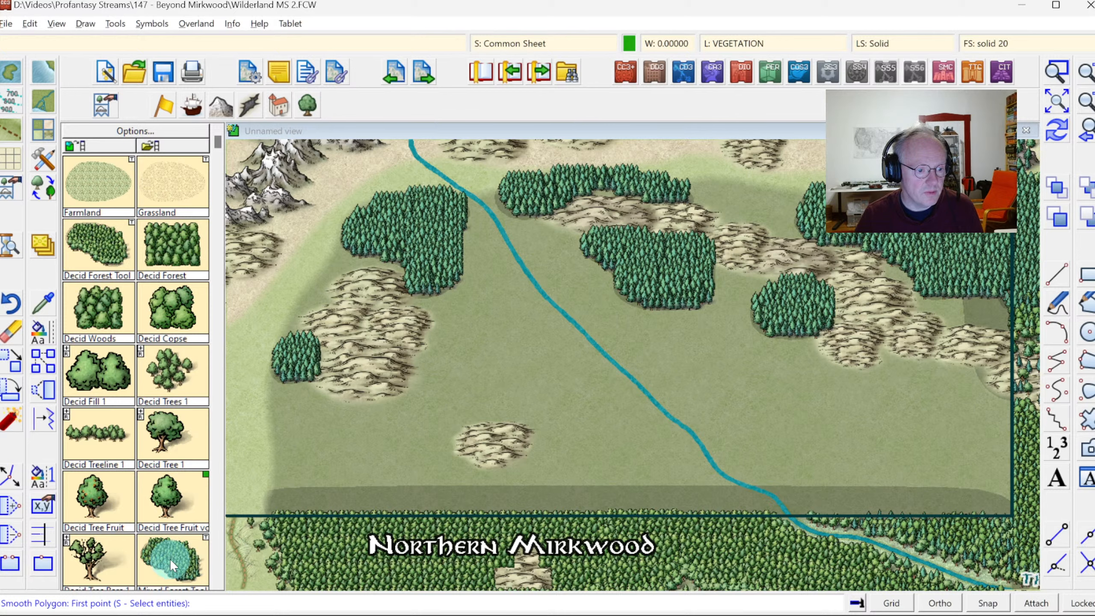
pyautogui.click(285, 382)
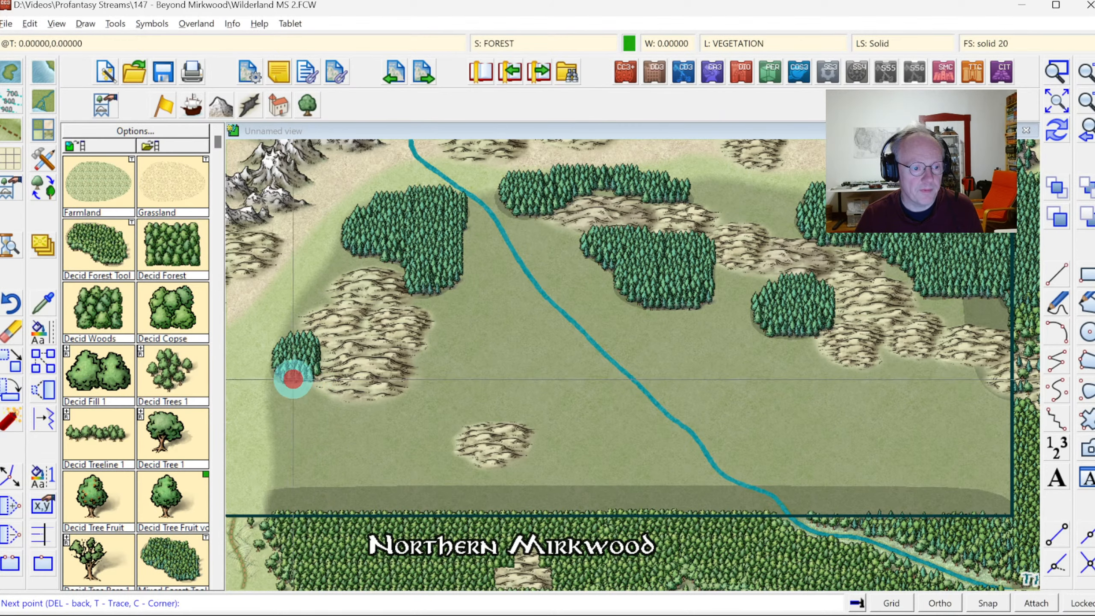
pyautogui.click(279, 417)
pyautogui.click(290, 430)
pyautogui.click(284, 454)
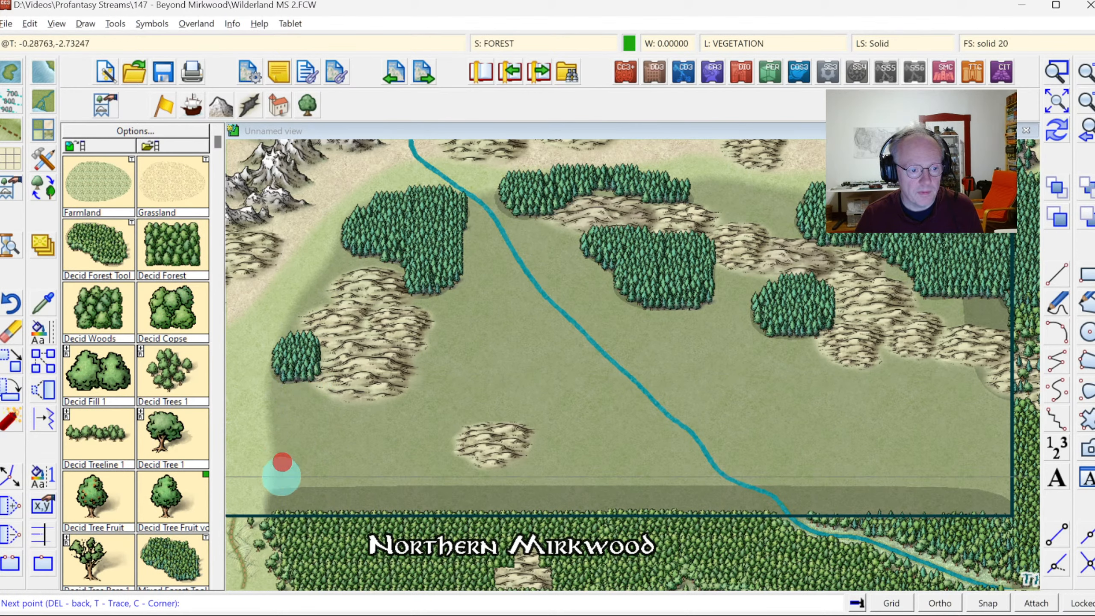
pyautogui.click(283, 478)
pyautogui.click(319, 488)
pyautogui.click(382, 489)
pyautogui.click(414, 425)
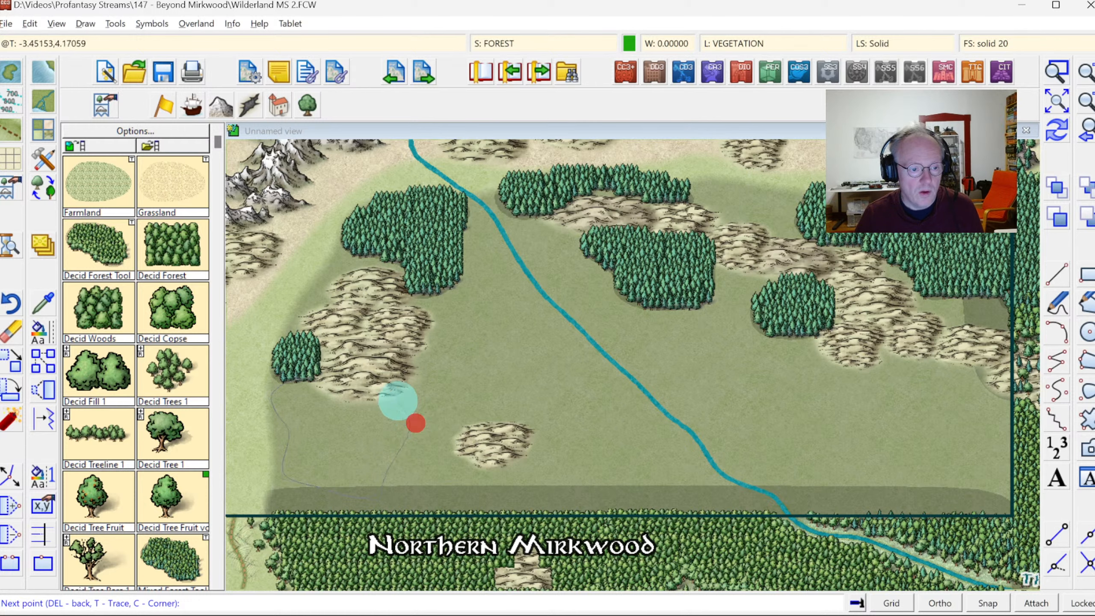
pyautogui.click(380, 396)
pyautogui.rightClick(330, 383)
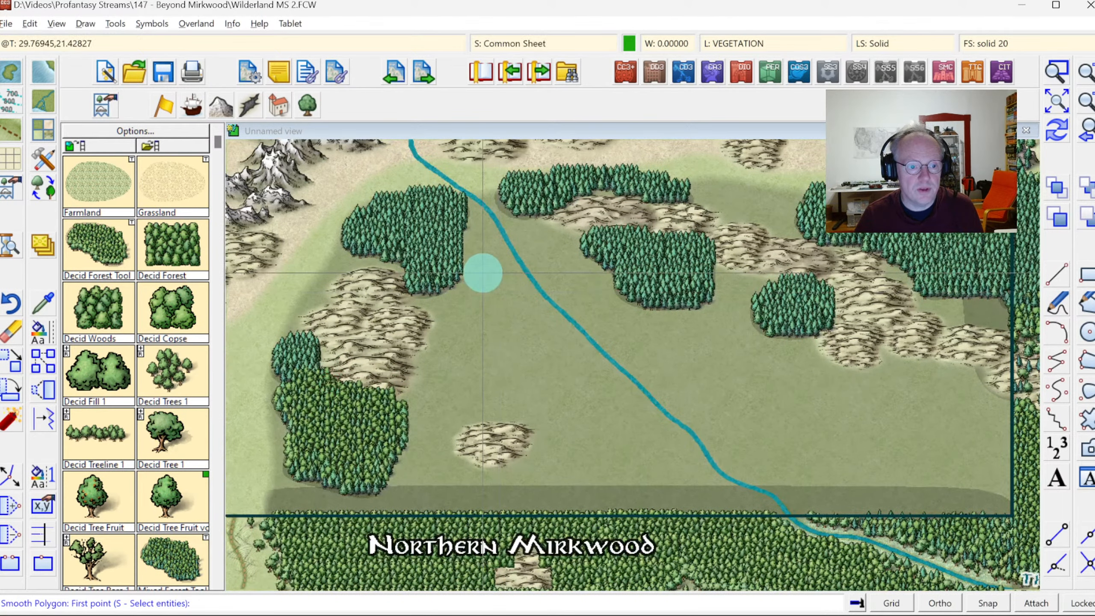
# Draw a second mixed forest between the western hill cluster and the river, directly south of the pine forest there.
pyautogui.click(475, 274)
pyautogui.click(429, 298)
pyautogui.click(444, 327)
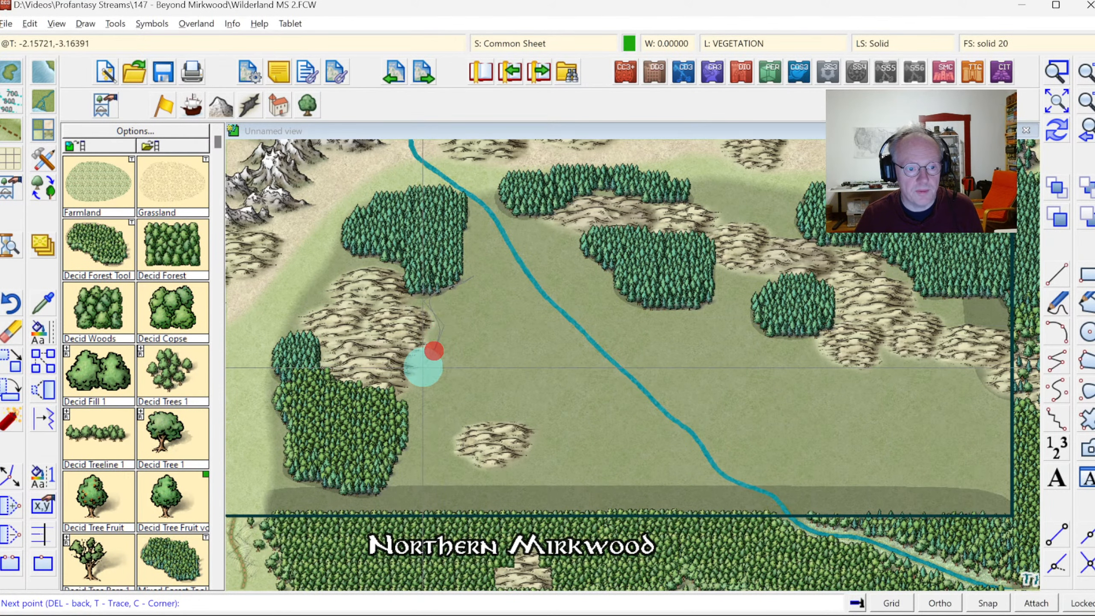
pyautogui.click(431, 367)
pyautogui.click(452, 402)
pyautogui.click(529, 419)
pyautogui.click(555, 406)
pyautogui.click(521, 369)
pyautogui.click(536, 348)
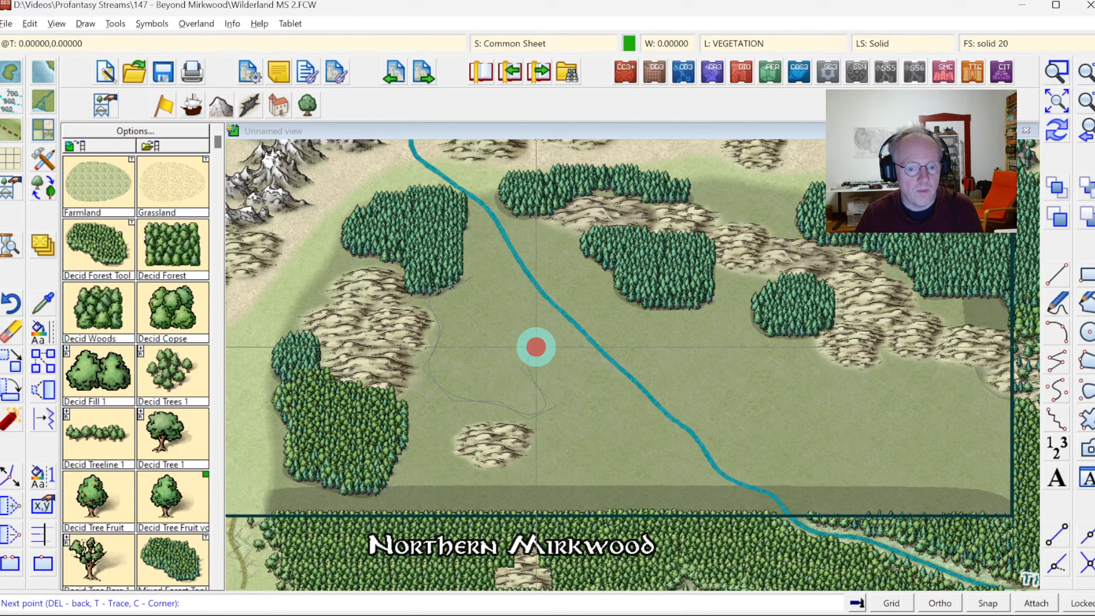
pyautogui.click(541, 327)
pyautogui.click(513, 286)
pyautogui.rightClick(494, 272)
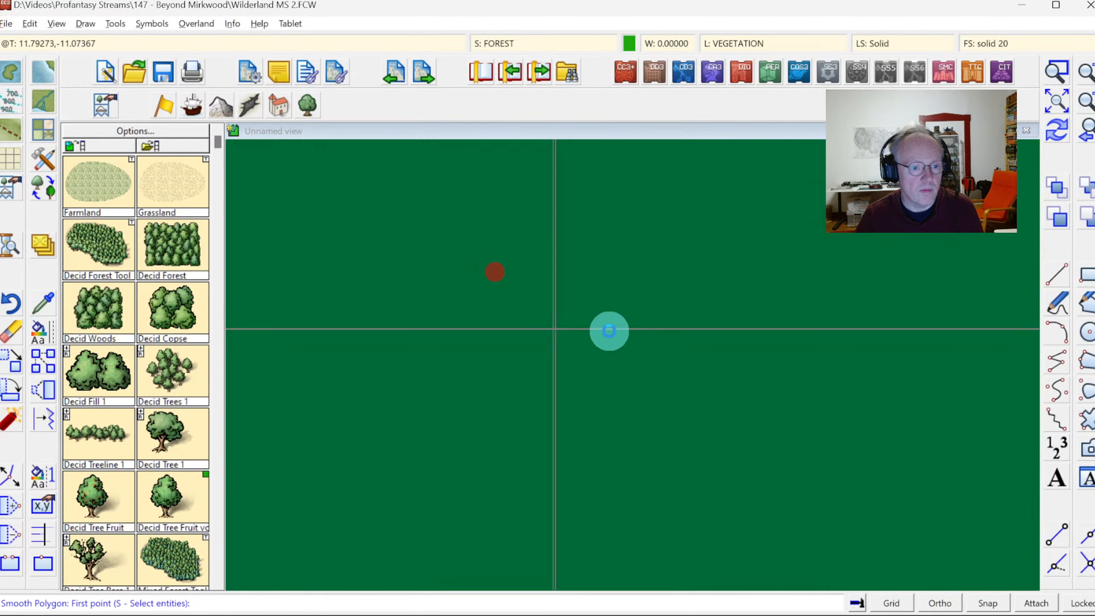
# Draw a large mixed forest east of the river, adjoining the southern edges of the two pine forests below the hill chain.
pyautogui.click(712, 304)
pyautogui.click(631, 305)
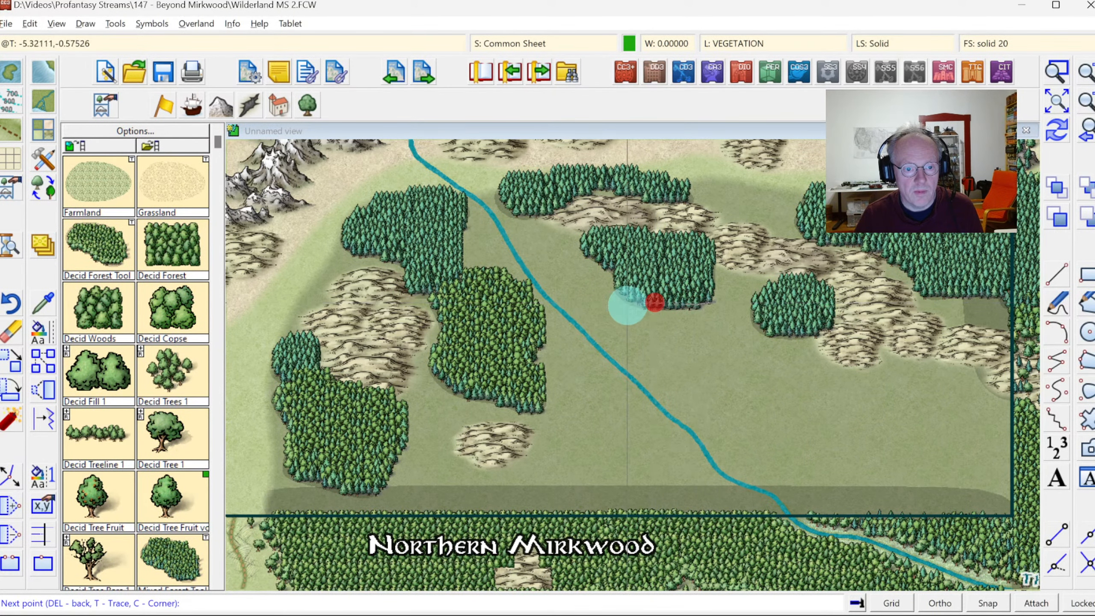
pyautogui.click(616, 315)
pyautogui.click(609, 340)
pyautogui.click(629, 359)
pyautogui.click(670, 380)
pyautogui.click(692, 404)
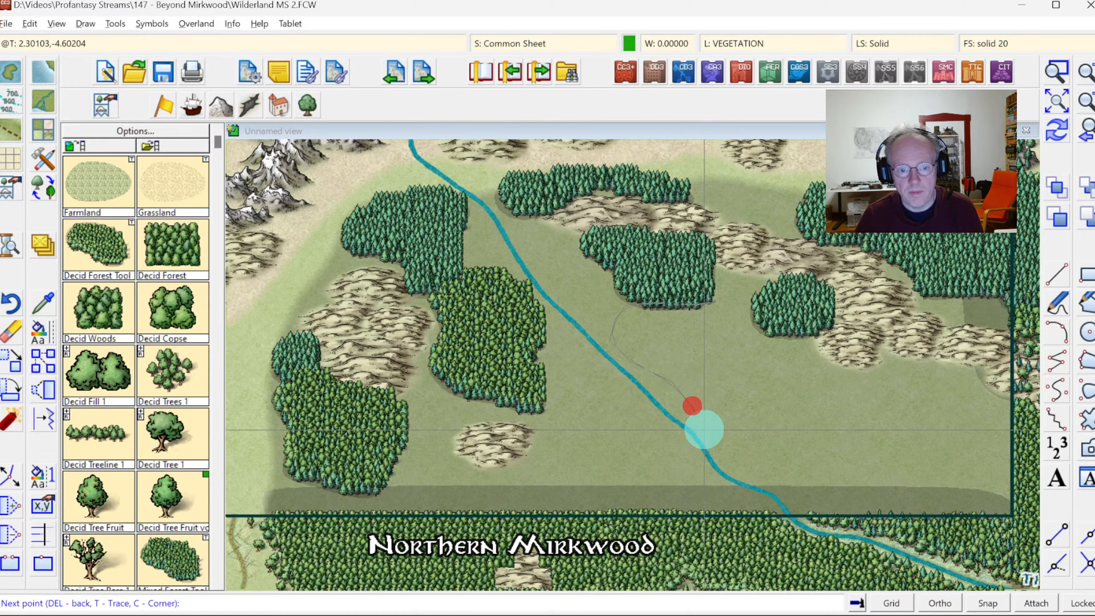
pyautogui.click(705, 429)
pyautogui.click(720, 448)
pyautogui.click(757, 461)
pyautogui.click(779, 437)
pyautogui.click(811, 417)
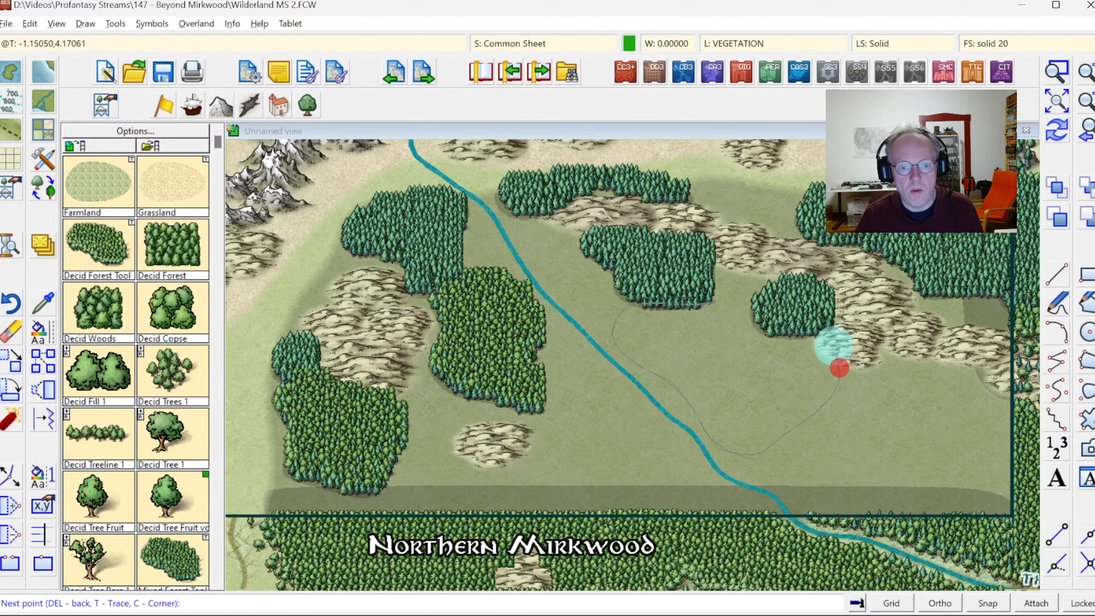
pyautogui.click(829, 344)
pyautogui.click(785, 325)
pyautogui.click(752, 314)
pyautogui.click(735, 303)
pyautogui.rightClick(735, 303)
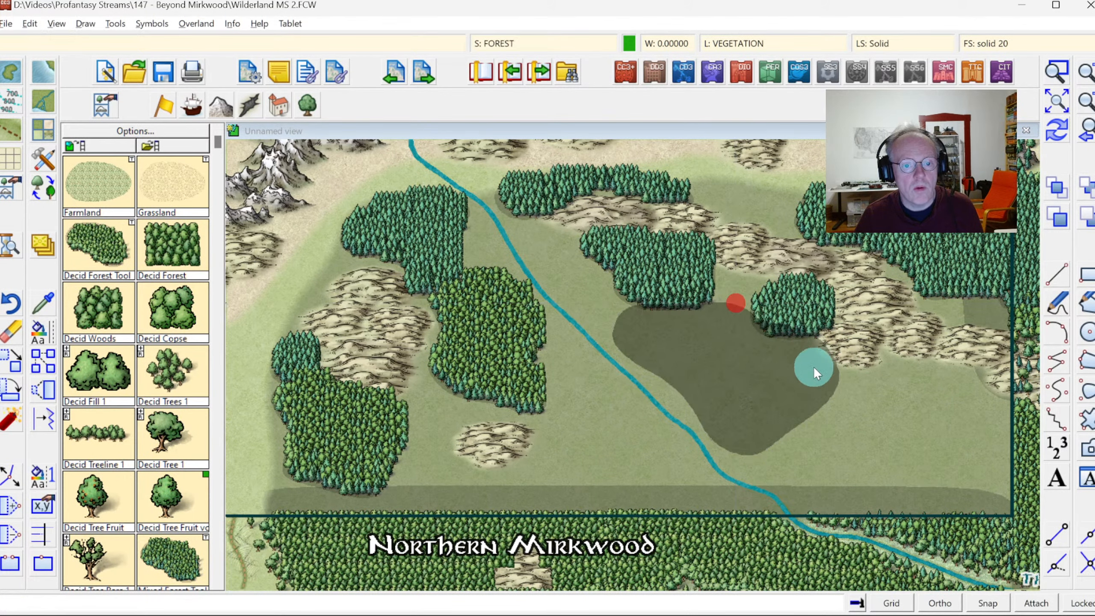
# Draw another mixed forest south of the hill chain's eastern end, from the large mixed forest to the eastern map border.
pyautogui.click(918, 362)
pyautogui.click(884, 353)
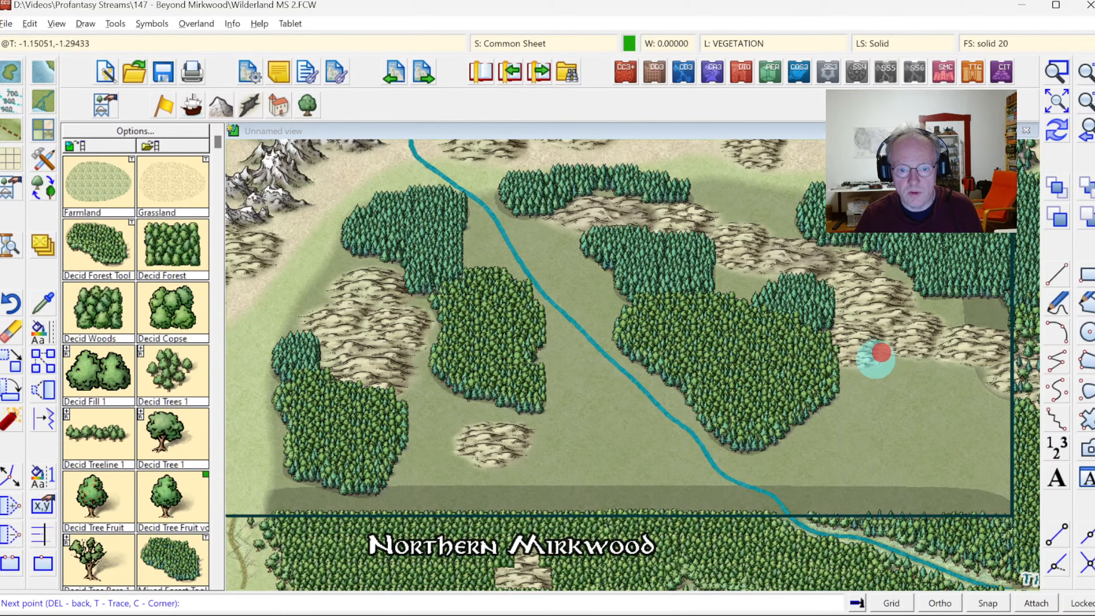
pyautogui.click(866, 365)
pyautogui.click(840, 367)
pyautogui.click(824, 383)
pyautogui.click(856, 425)
pyautogui.click(915, 436)
pyautogui.click(938, 457)
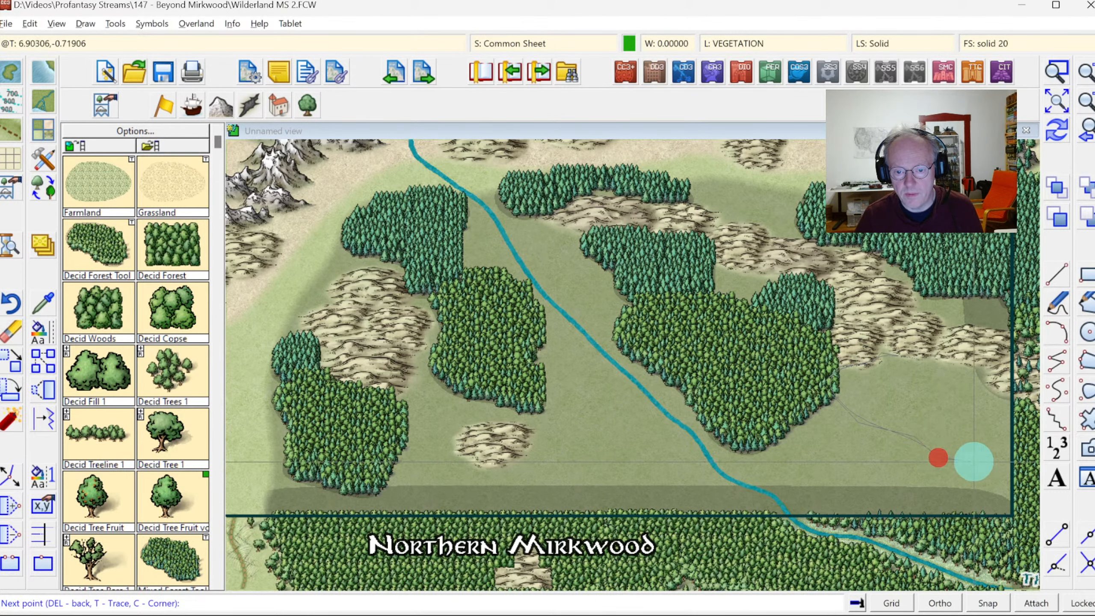
pyautogui.click(973, 462)
pyautogui.click(995, 469)
pyautogui.click(1019, 438)
pyautogui.click(1009, 409)
pyautogui.click(985, 372)
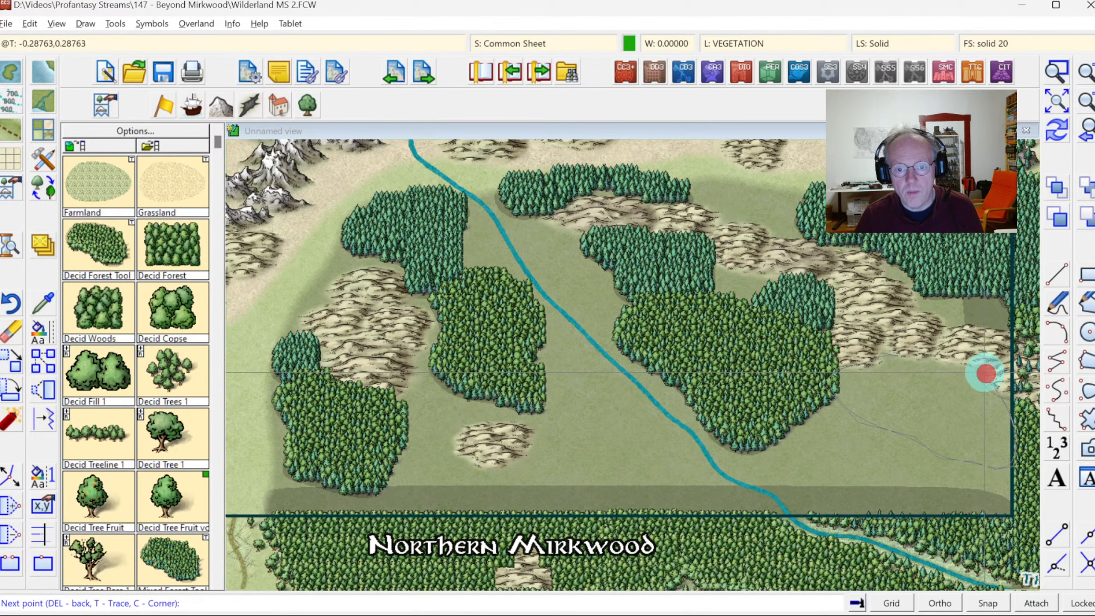
pyautogui.click(961, 357)
pyautogui.rightClick(960, 357)
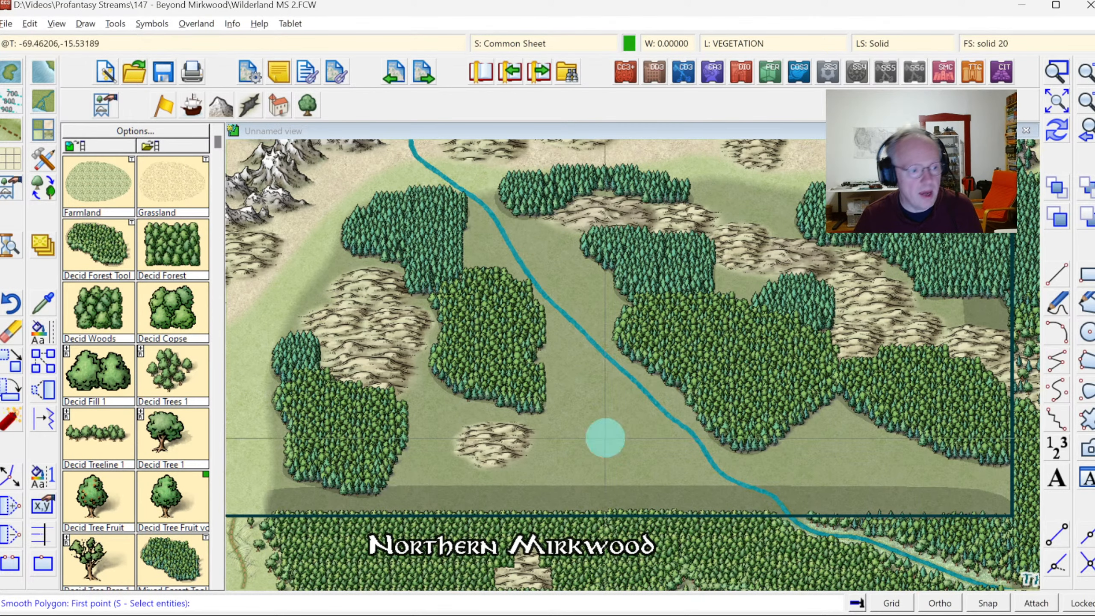
# Draw a narrow marsh along the upper river between the pine forests with the Marsh Background tool.
pyautogui.click(218, 293)
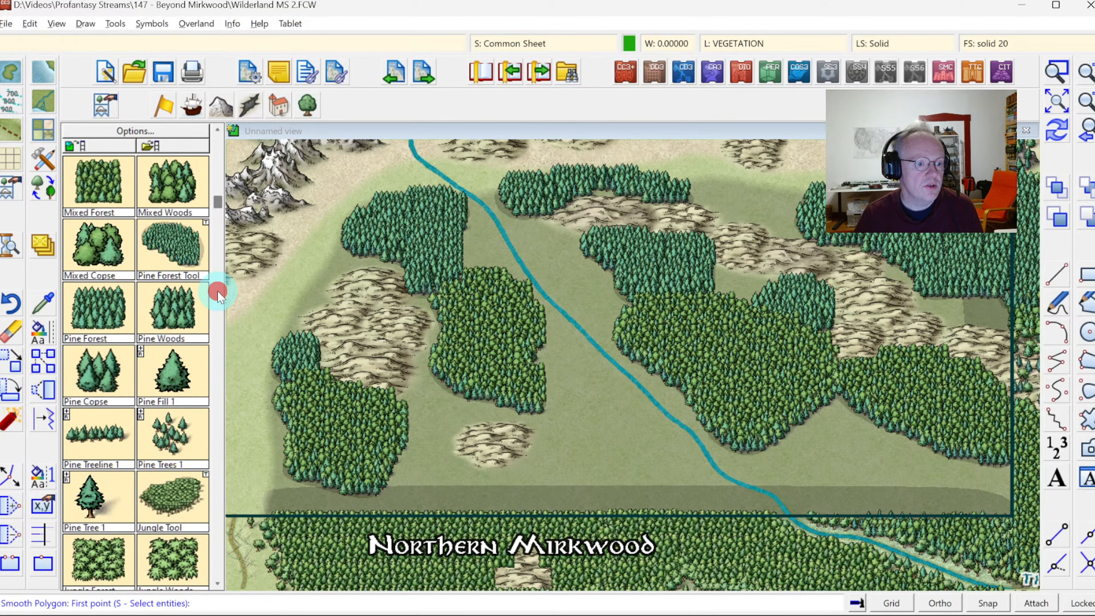
pyautogui.click(217, 307)
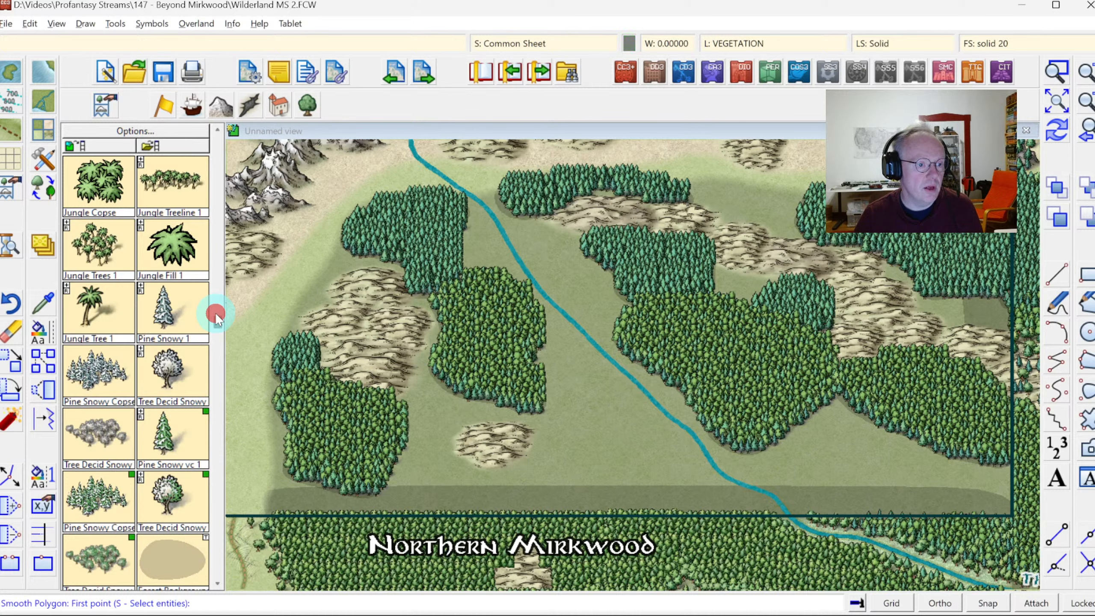
pyautogui.click(216, 312)
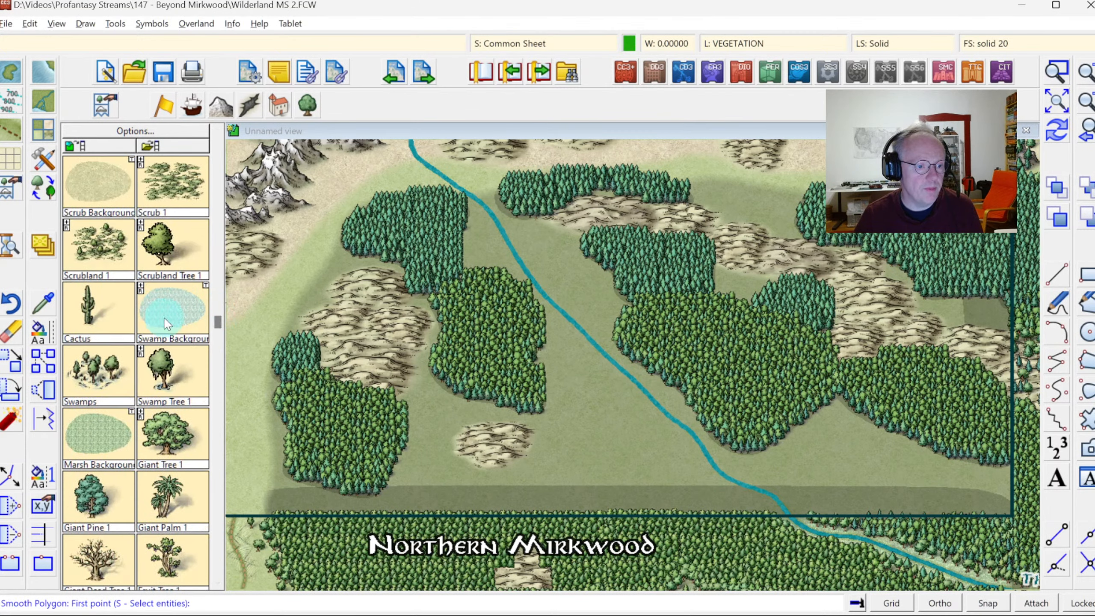
pyautogui.click(98, 426)
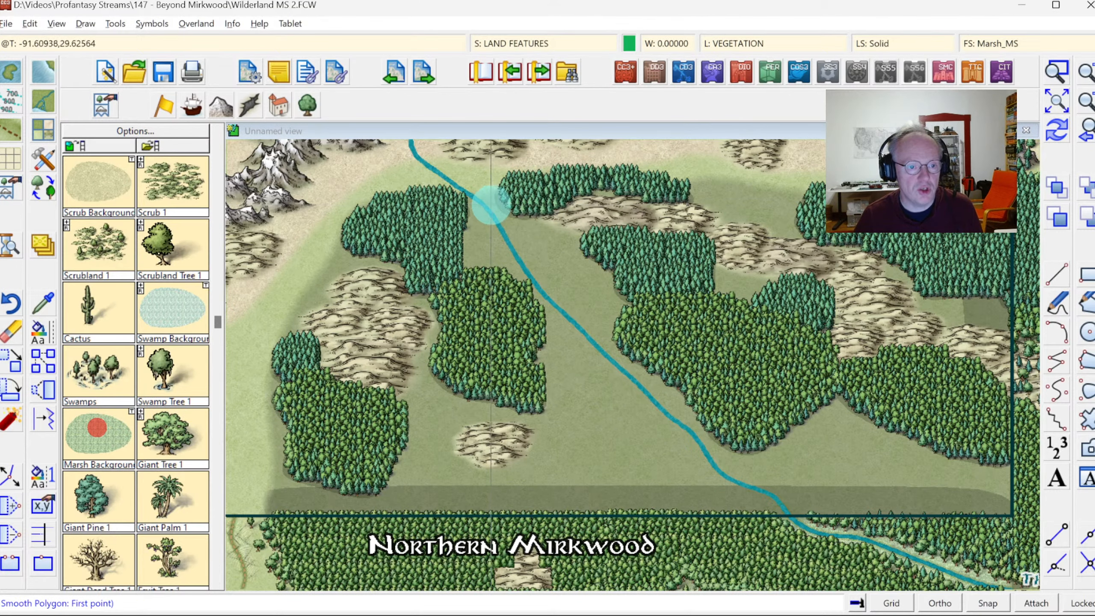
pyautogui.click(479, 192)
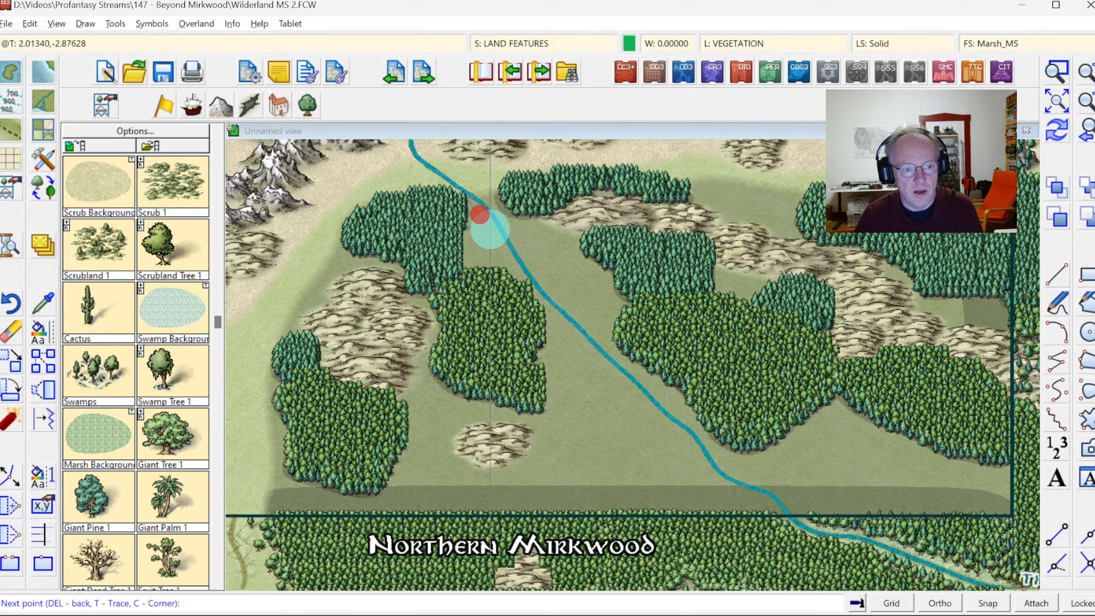
pyautogui.click(496, 251)
pyautogui.click(554, 302)
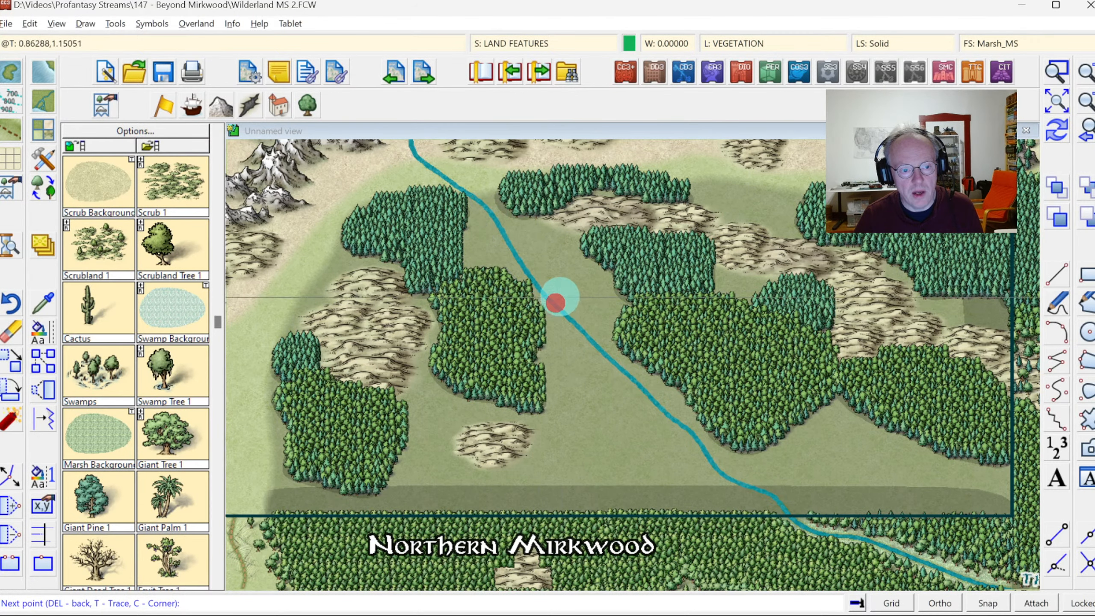
pyautogui.click(560, 289)
pyautogui.click(543, 262)
pyautogui.click(530, 238)
pyautogui.rightClick(512, 204)
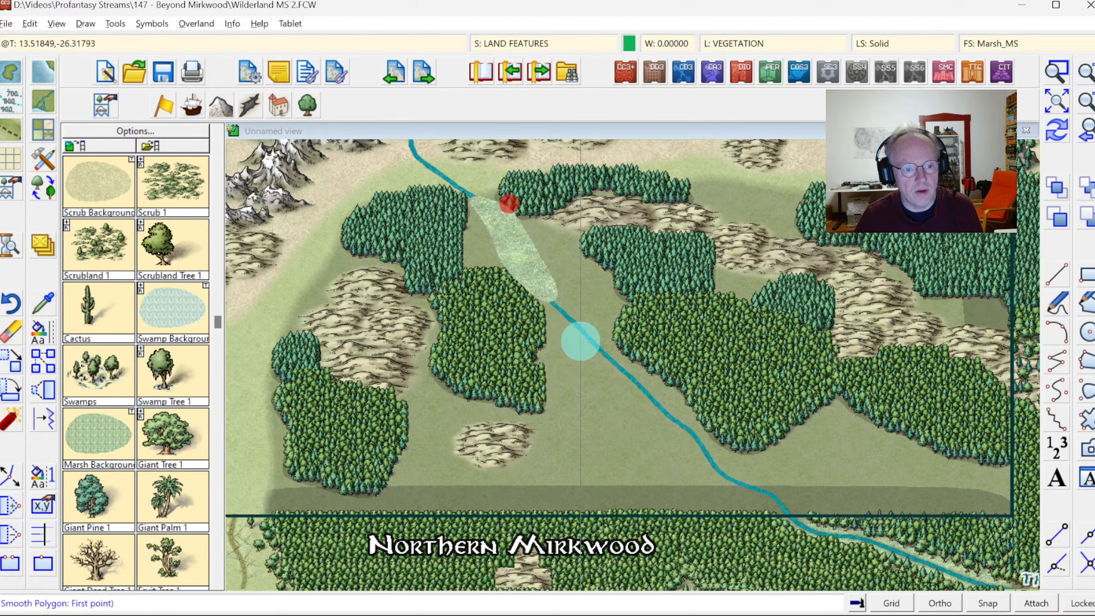
# Draw a second marsh along the middle stretch of the river, with a lobe extending southwest from the bank.
pyautogui.click(559, 320)
pyautogui.click(568, 342)
pyautogui.click(604, 379)
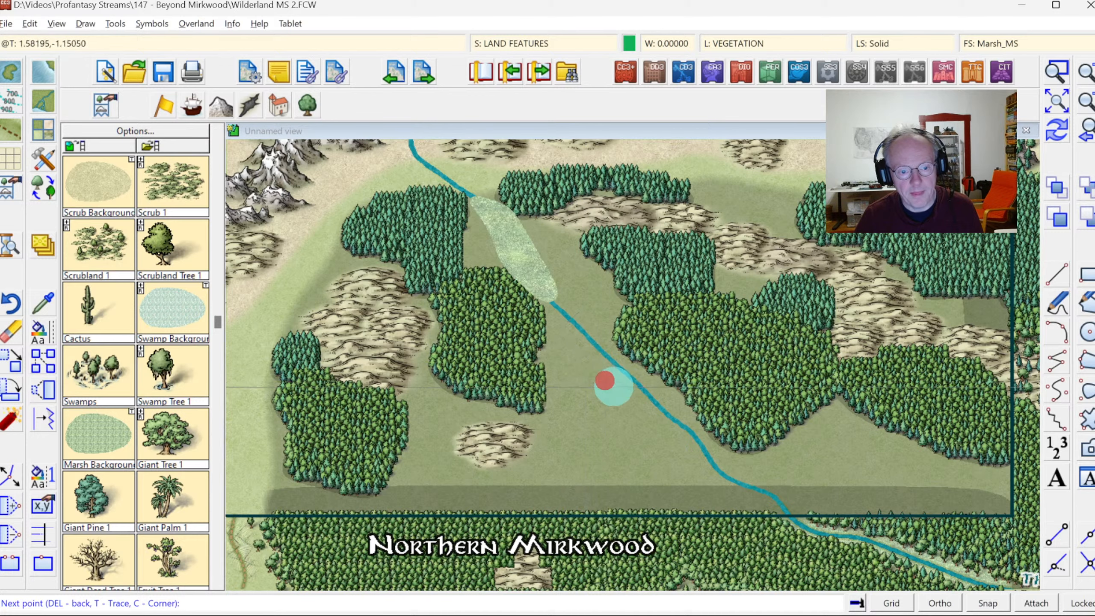
pyautogui.click(635, 405)
pyautogui.click(627, 422)
pyautogui.click(647, 453)
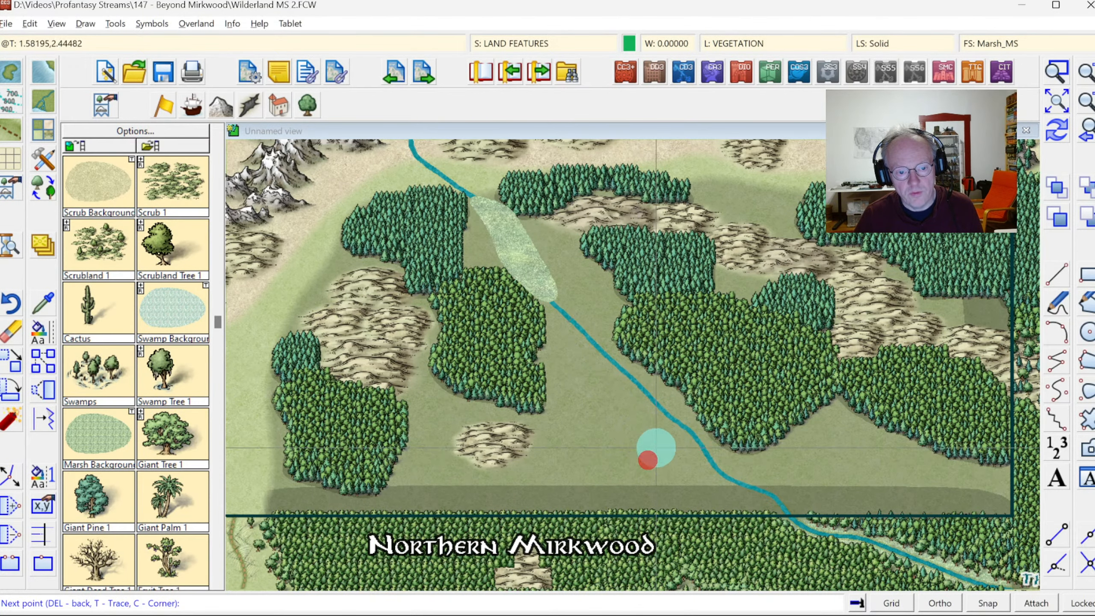
pyautogui.click(681, 435)
pyautogui.click(690, 420)
pyautogui.click(664, 391)
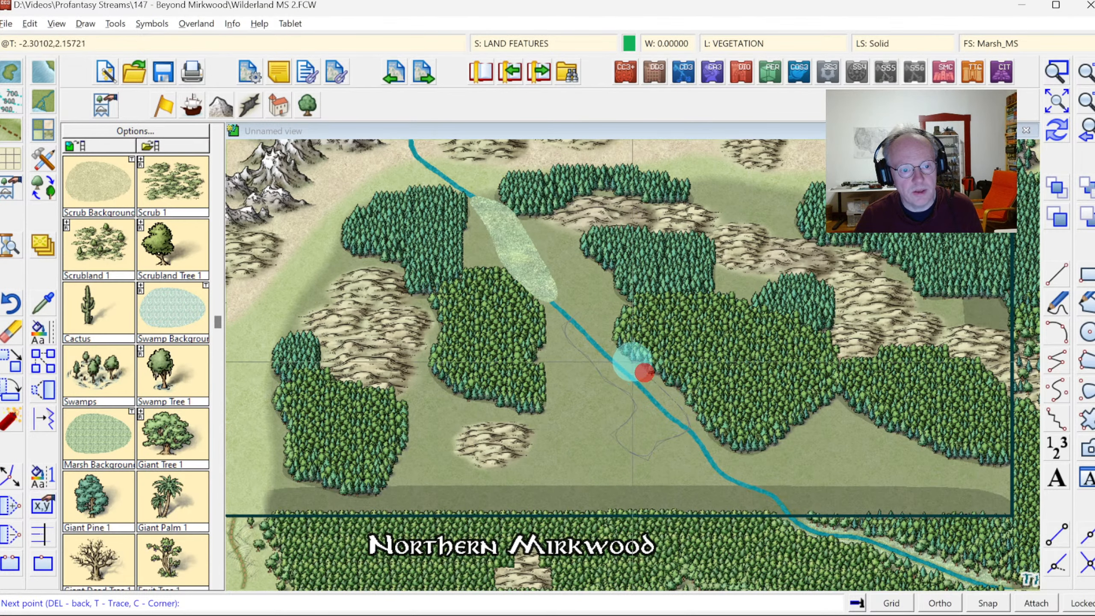
pyautogui.click(630, 359)
pyautogui.click(610, 335)
pyautogui.click(598, 326)
pyautogui.rightClick(598, 326)
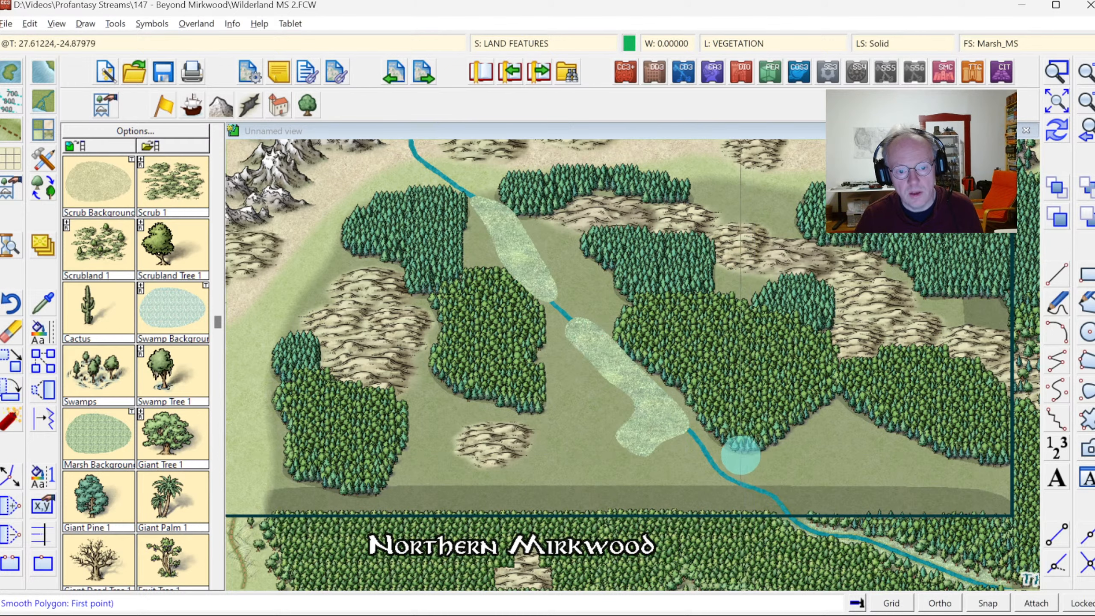
# Draw a third marsh where the river nears the Northern Mirkwood forest border, and redraw the map.
pyautogui.click(726, 455)
pyautogui.click(701, 464)
pyautogui.click(726, 491)
pyautogui.click(751, 503)
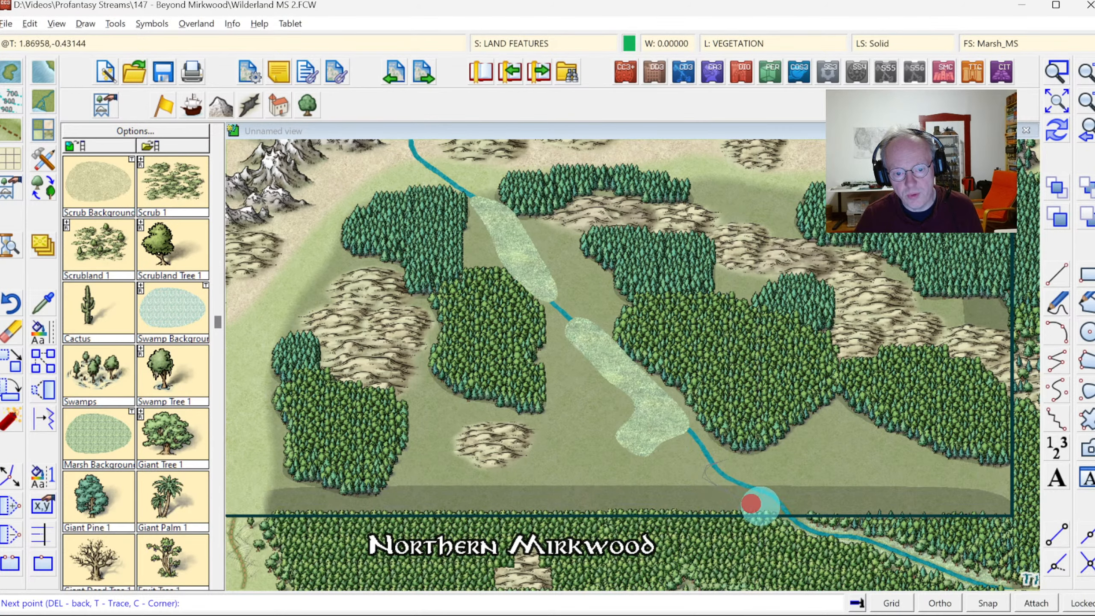
pyautogui.click(788, 522)
pyautogui.click(787, 465)
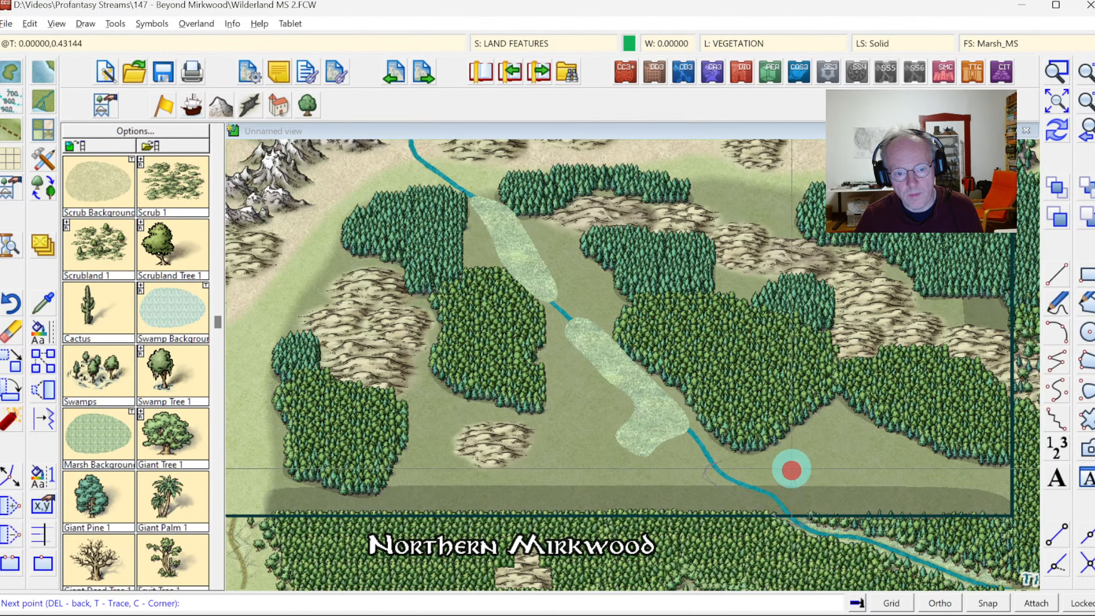
pyautogui.click(754, 450)
pyautogui.rightClick(754, 450)
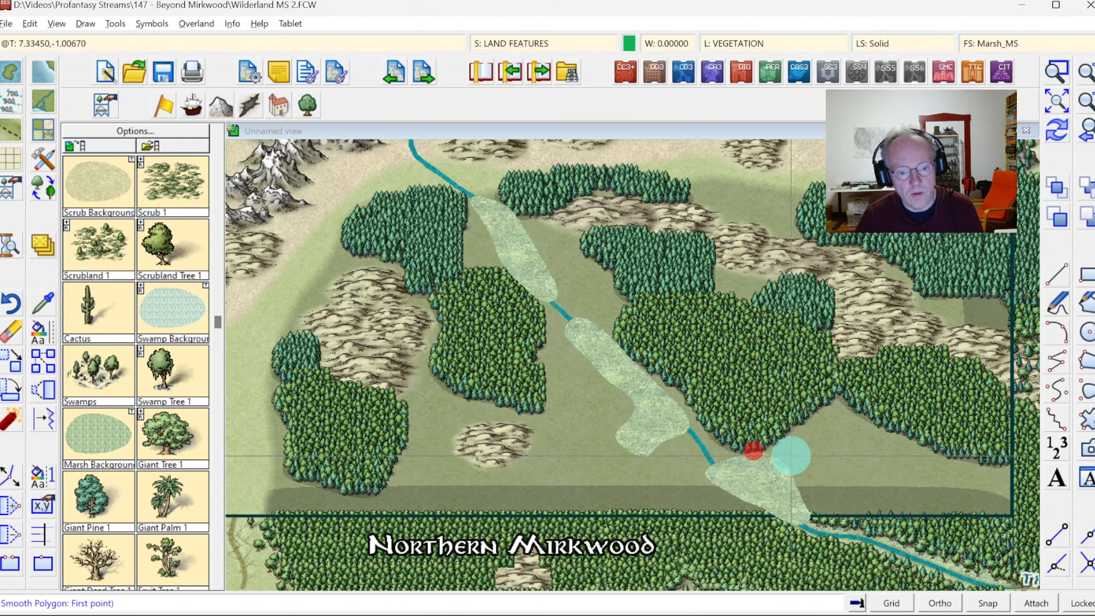
pyautogui.click(1057, 132)
pyautogui.click(472, 251)
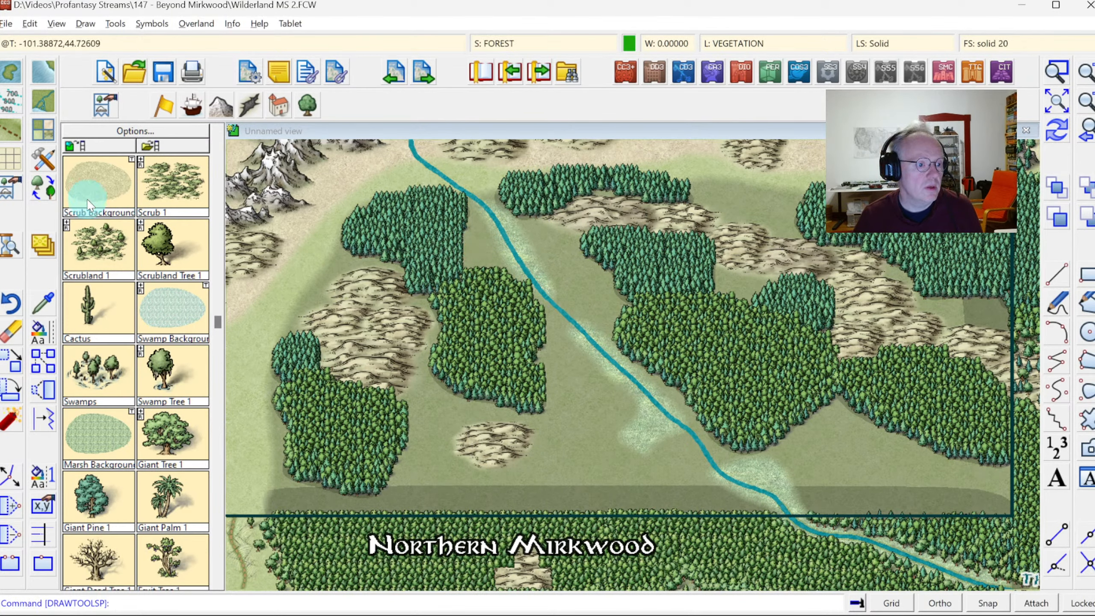
# Draw a small mixed forest with the Mixed Forest Tool on the Northern Mirkwood border, just south of the isolated hills.
pyautogui.click(216, 184)
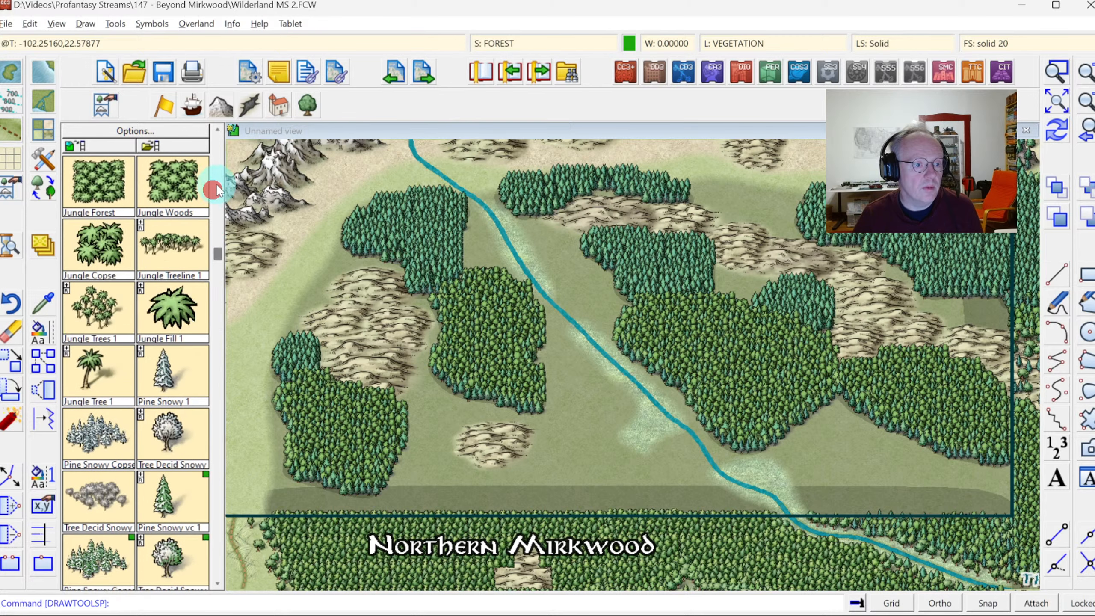
pyautogui.click(219, 174)
pyautogui.click(218, 143)
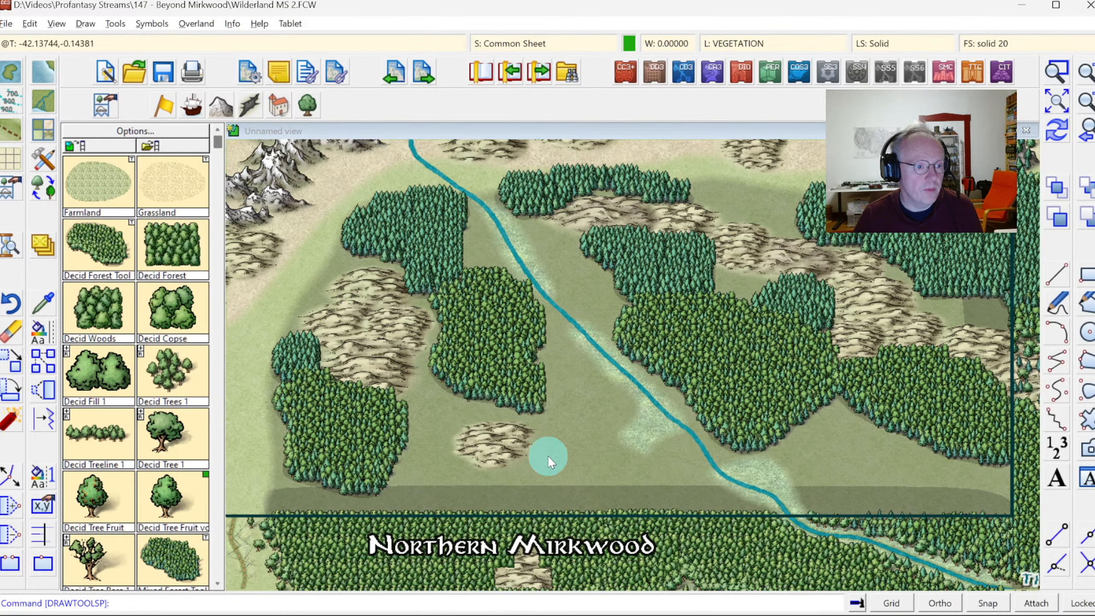
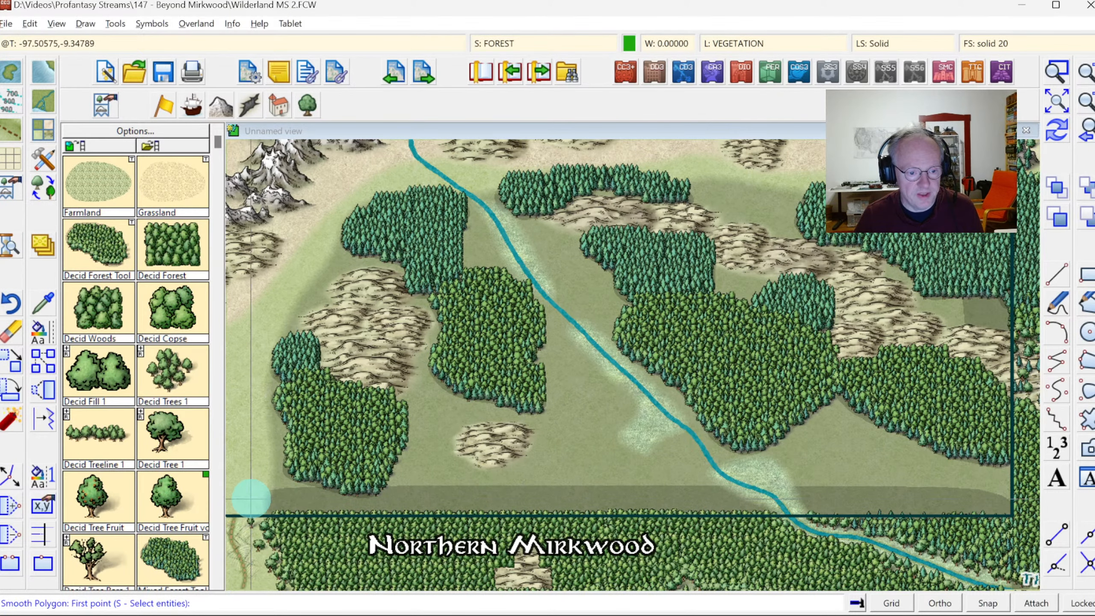
pyautogui.click(406, 517)
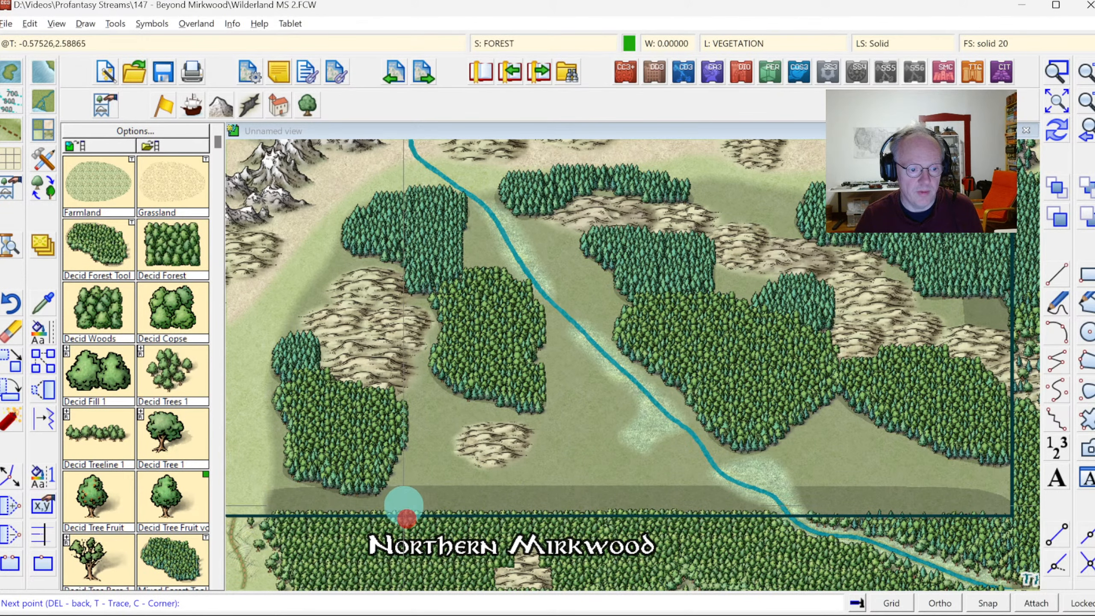
pyautogui.click(409, 481)
pyautogui.click(445, 474)
pyautogui.click(459, 465)
pyautogui.click(489, 467)
pyautogui.click(528, 484)
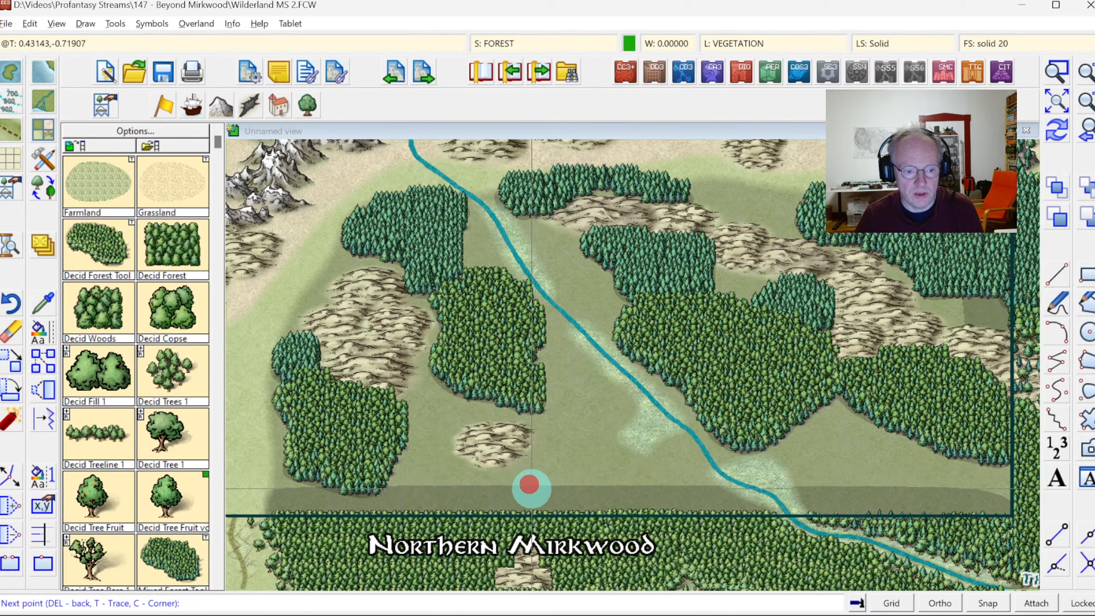
pyautogui.click(523, 506)
pyautogui.click(472, 525)
pyautogui.rightClick(471, 525)
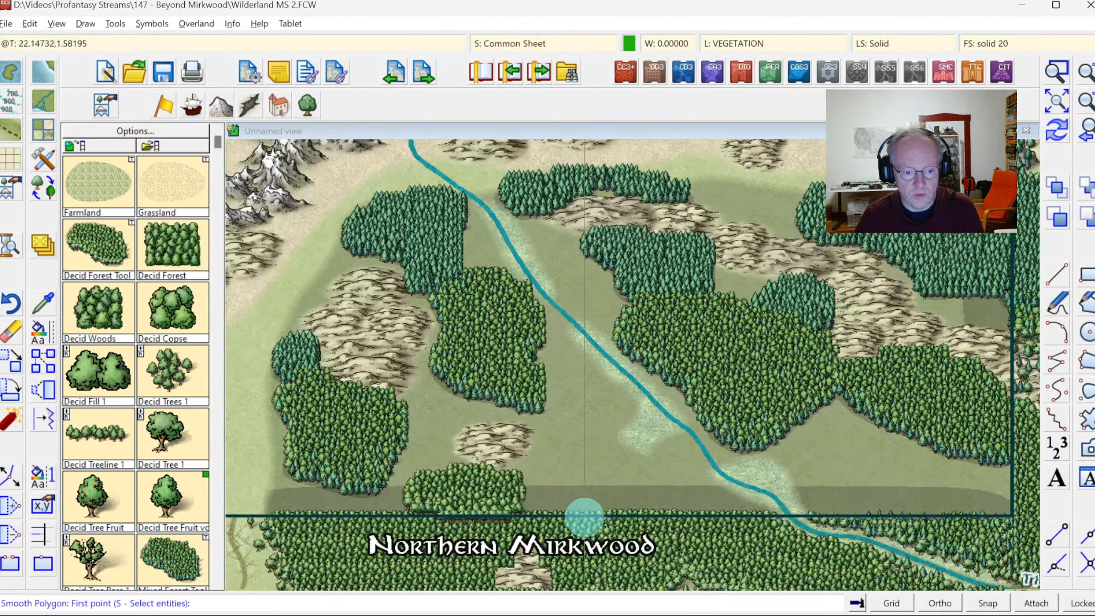
# Draw a larger mixed forest on the Northern Mirkwood border, west of the river and directly south of the middle marsh's lobe.
pyautogui.click(569, 474)
pyautogui.click(603, 462)
pyautogui.click(623, 443)
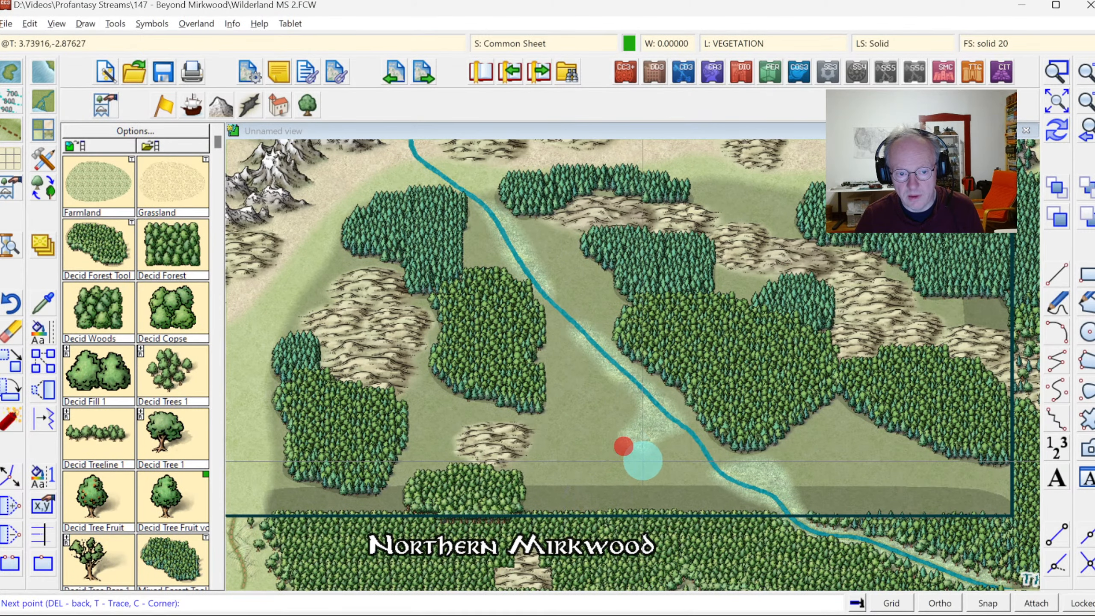
pyautogui.click(643, 461)
pyautogui.click(662, 449)
pyautogui.click(675, 444)
pyautogui.click(692, 461)
pyautogui.click(697, 484)
pyautogui.click(708, 494)
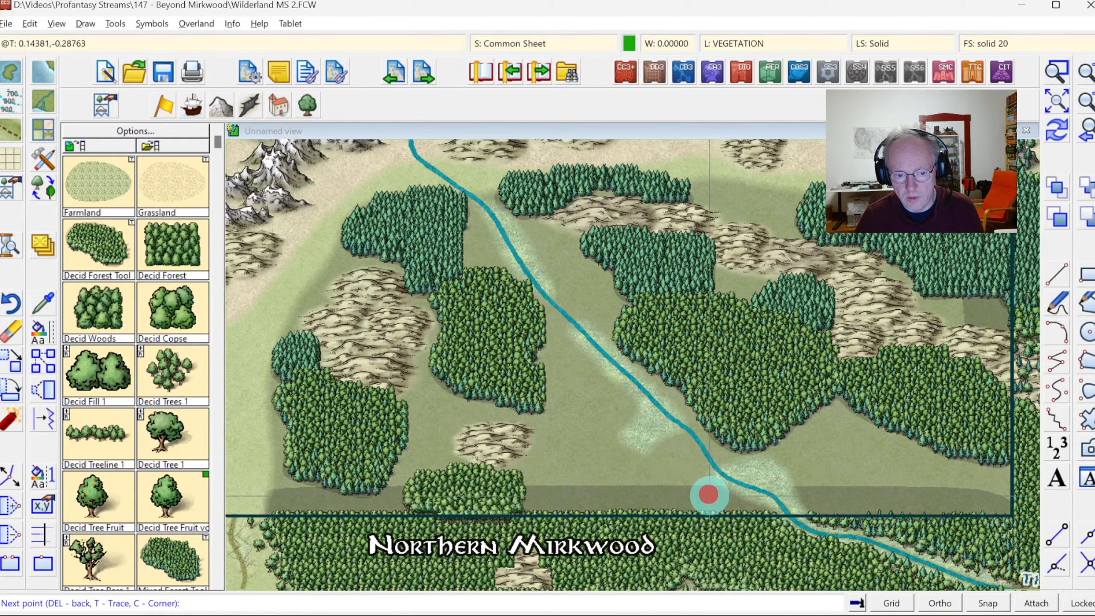
pyautogui.click(718, 506)
pyautogui.click(679, 514)
pyautogui.click(610, 523)
pyautogui.rightClick(612, 523)
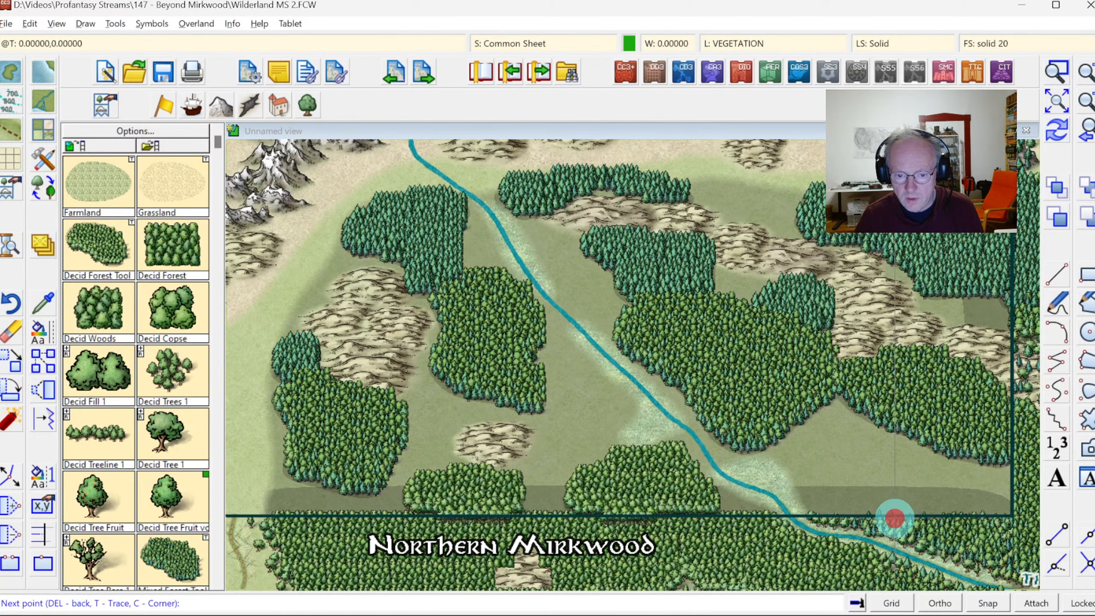
# Draw a small patch of mixed forest on the Northern Mirkwood border east of the river.
pyautogui.click(870, 504)
pyautogui.click(907, 483)
pyautogui.click(948, 506)
pyautogui.click(921, 522)
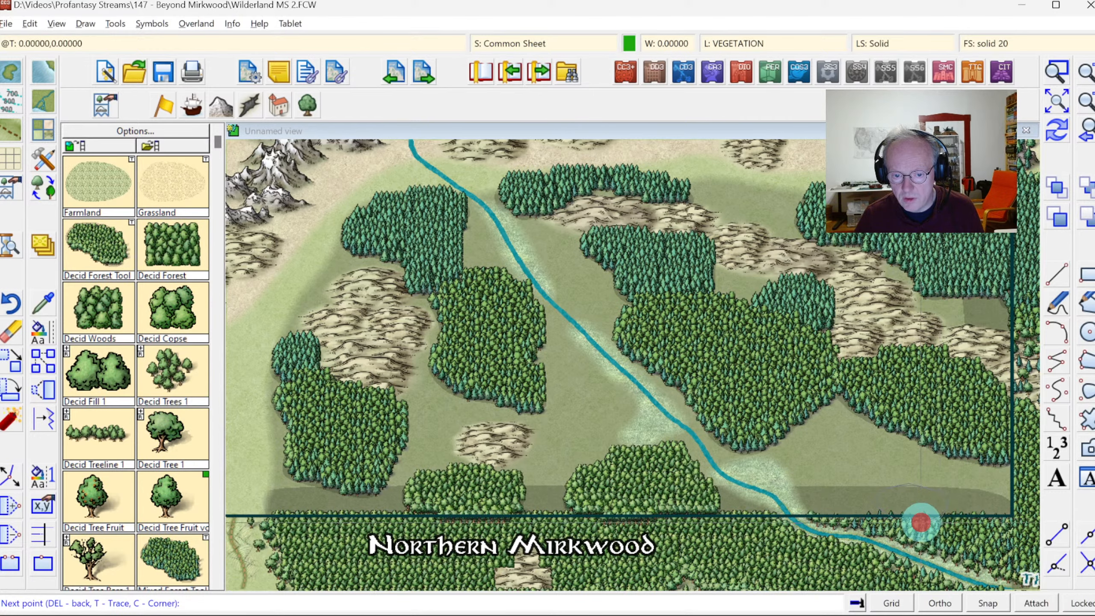
pyautogui.rightClick(921, 522)
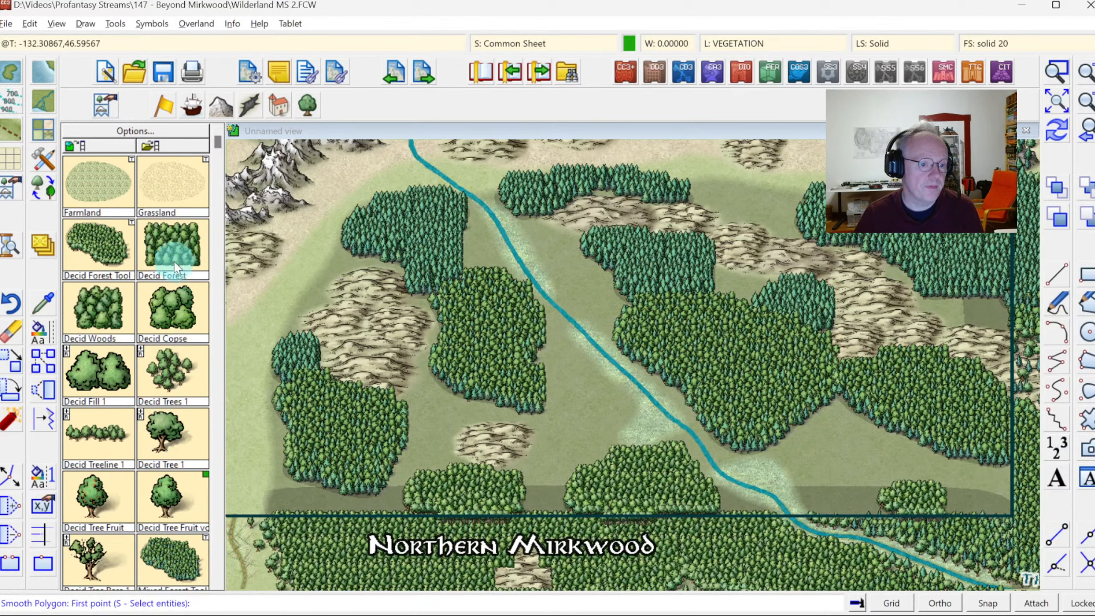
# Extend the westernmost mixed forest south to the Northern Mirkwood border with the Mixed Forest Tool.
pyautogui.click(218, 387)
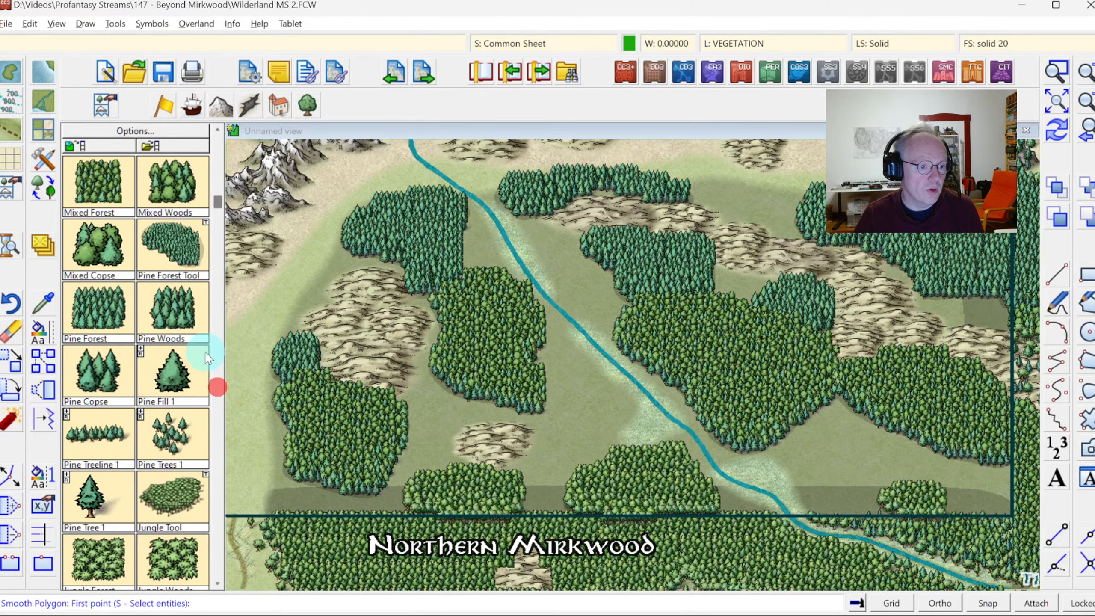
pyautogui.click(216, 146)
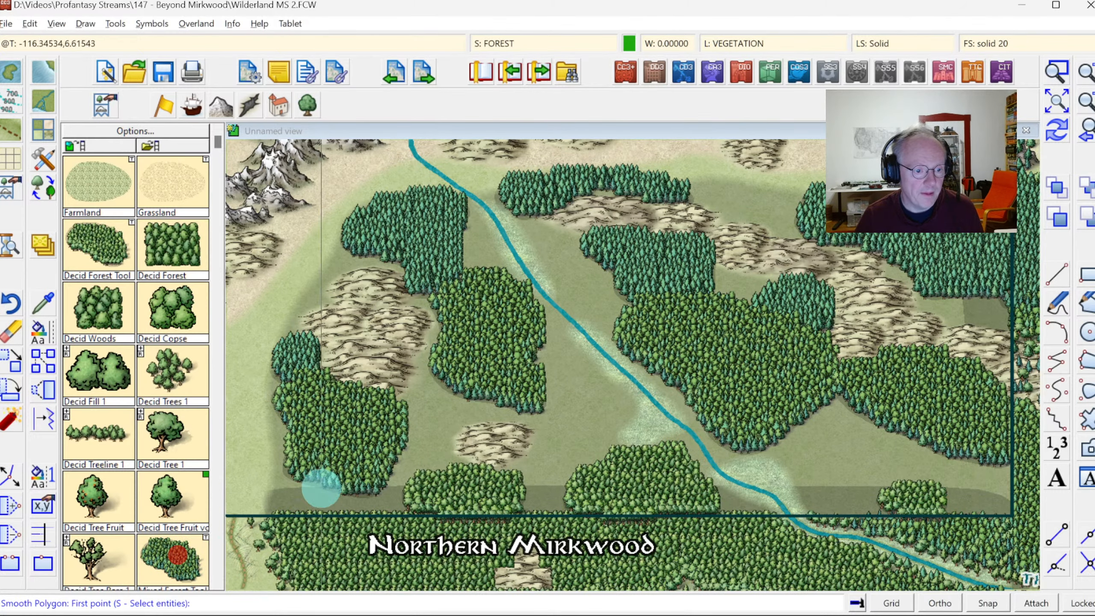
pyautogui.click(274, 475)
pyautogui.click(269, 505)
pyautogui.click(291, 514)
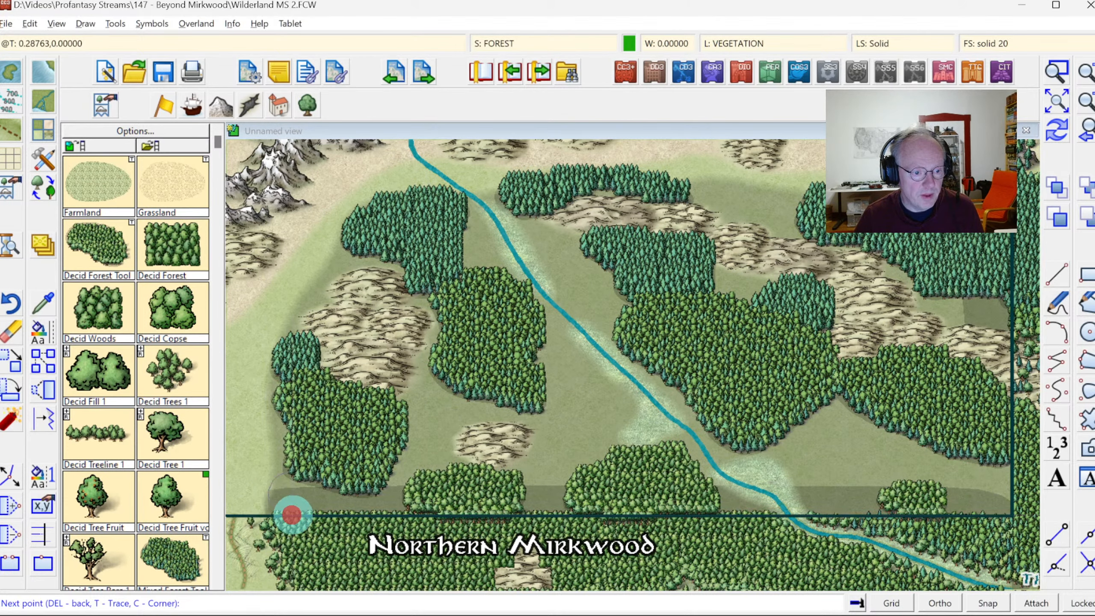
pyautogui.click(316, 520)
pyautogui.click(341, 528)
pyautogui.click(366, 521)
pyautogui.click(384, 499)
pyautogui.rightClick(343, 481)
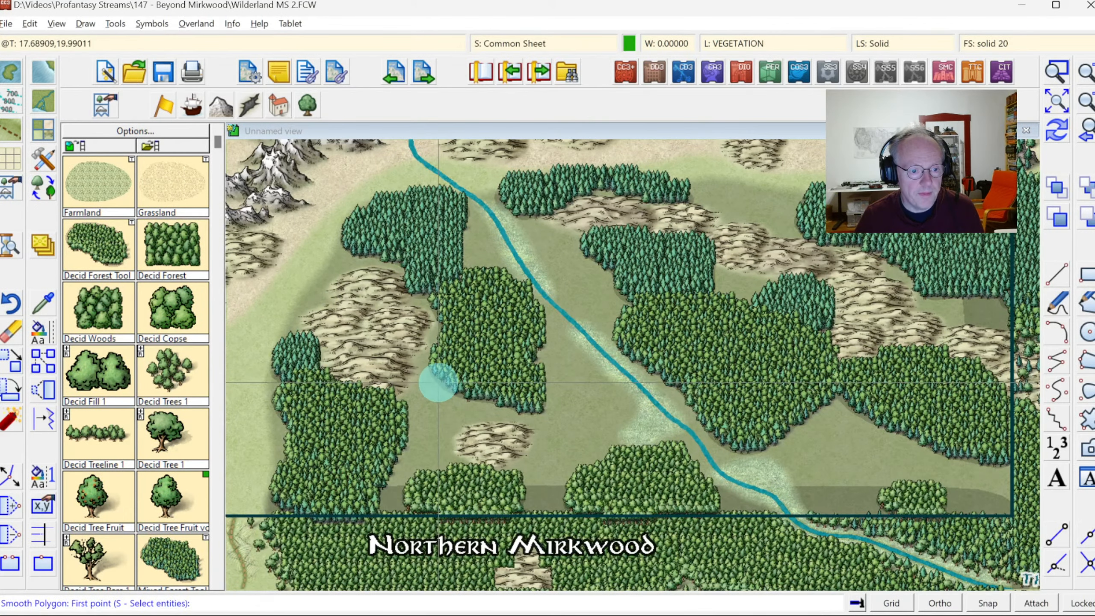
# Draw a strip of mixed forest west of the isolated hills, linking the forest to their north with the small border forest.
pyautogui.click(424, 394)
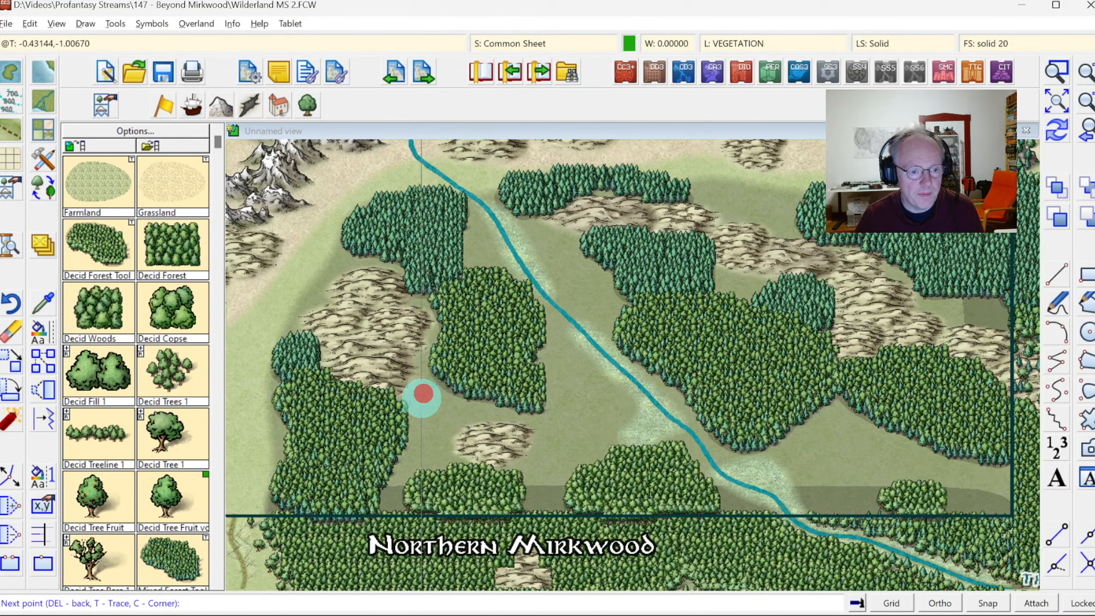
pyautogui.click(417, 453)
pyautogui.click(449, 472)
pyautogui.click(460, 460)
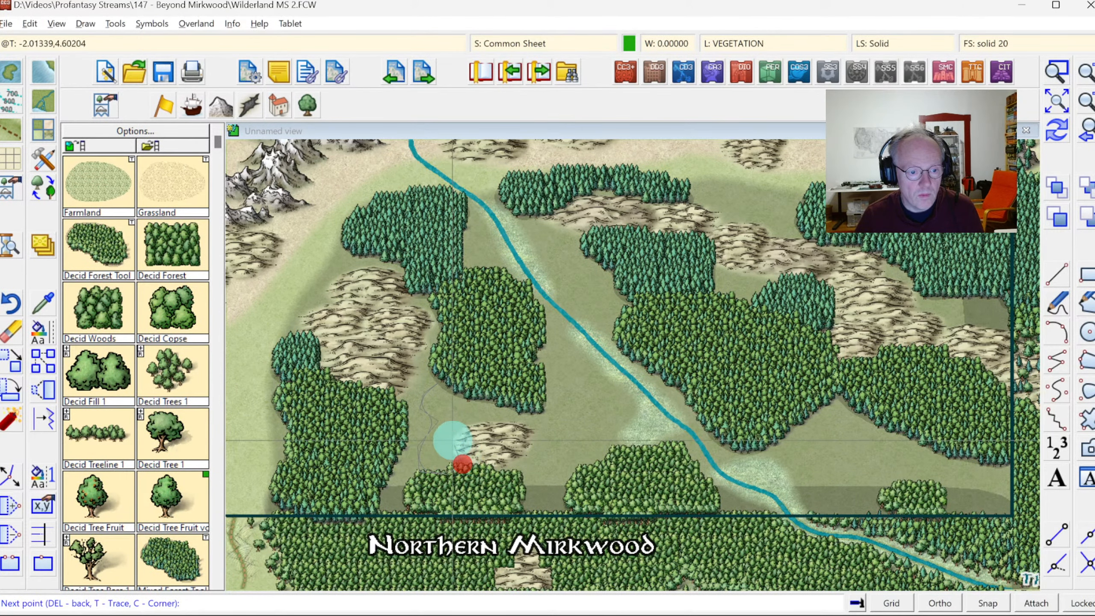
pyautogui.click(462, 429)
pyautogui.click(467, 391)
pyautogui.rightClick(500, 399)
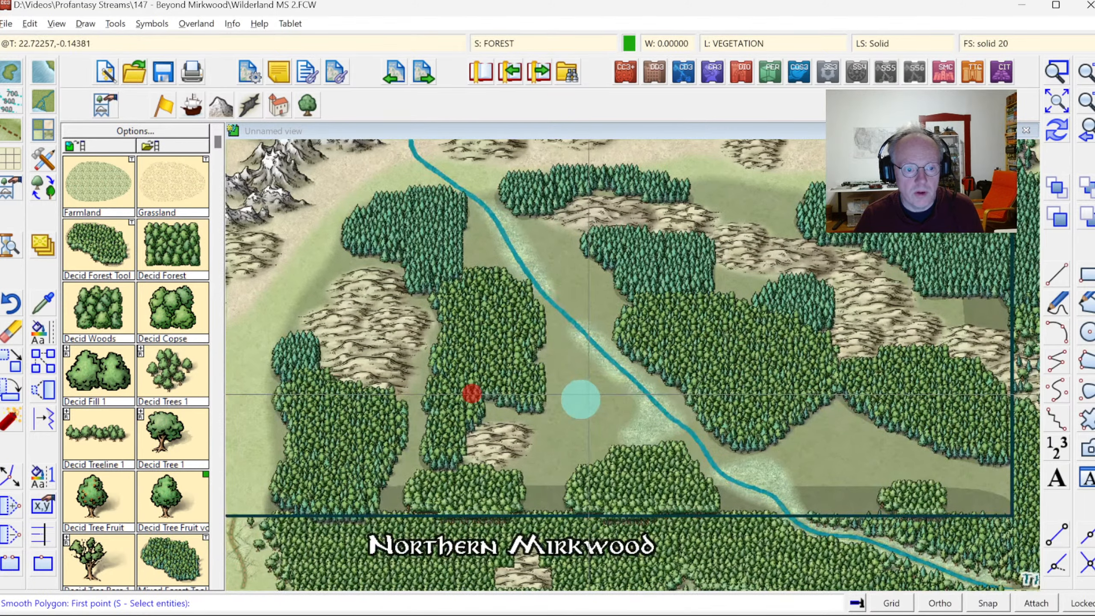
# Draw a mixed forest between the isolated hills and the middle marsh, north of the larger border forest.
pyautogui.click(538, 428)
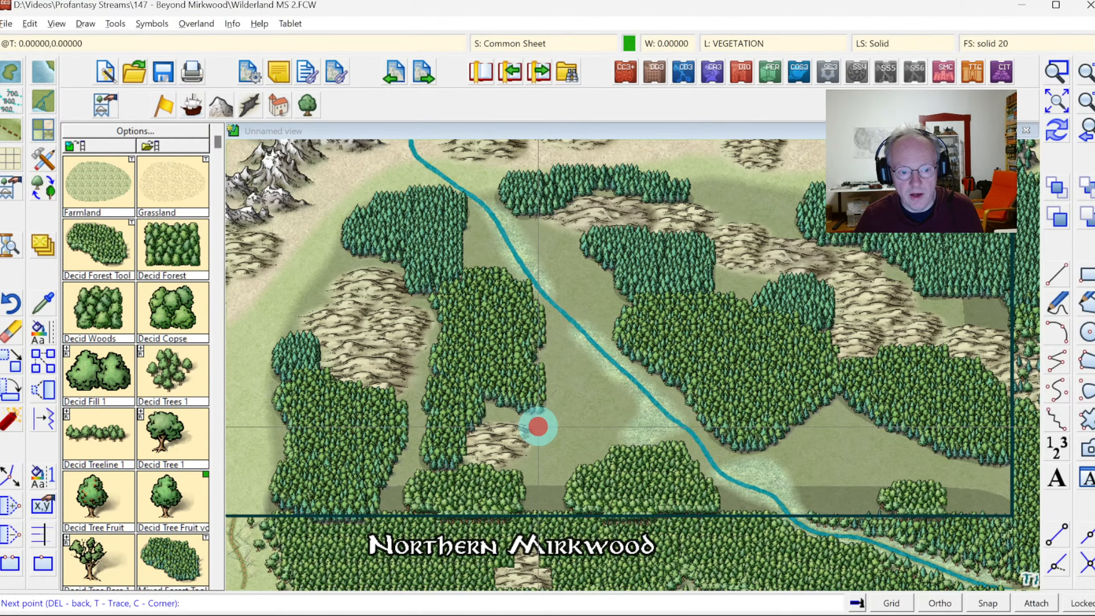
pyautogui.click(557, 445)
pyautogui.click(551, 457)
pyautogui.click(563, 472)
pyautogui.click(589, 466)
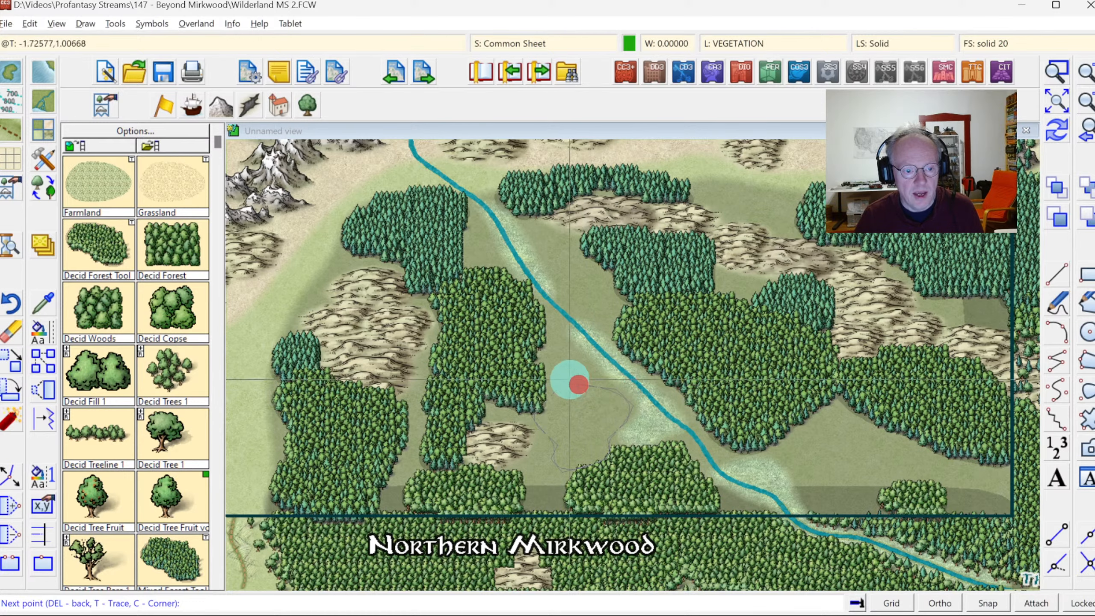
pyautogui.rightClick(563, 381)
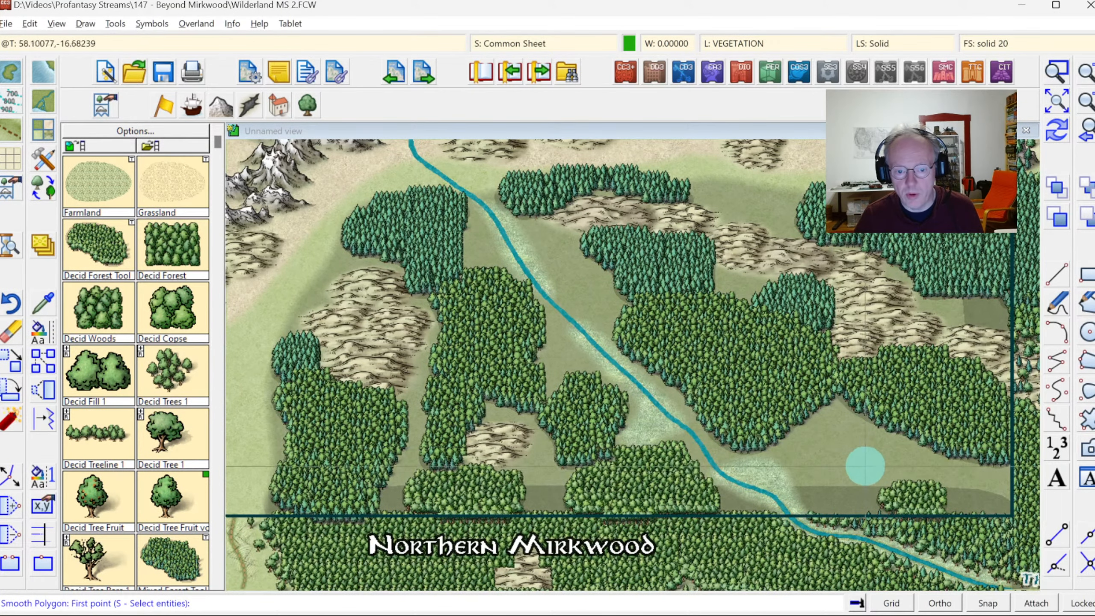
# Draw a mixed forest east of the southern river marsh, joining the small patch on the Northern Mirkwood border.
pyautogui.click(796, 476)
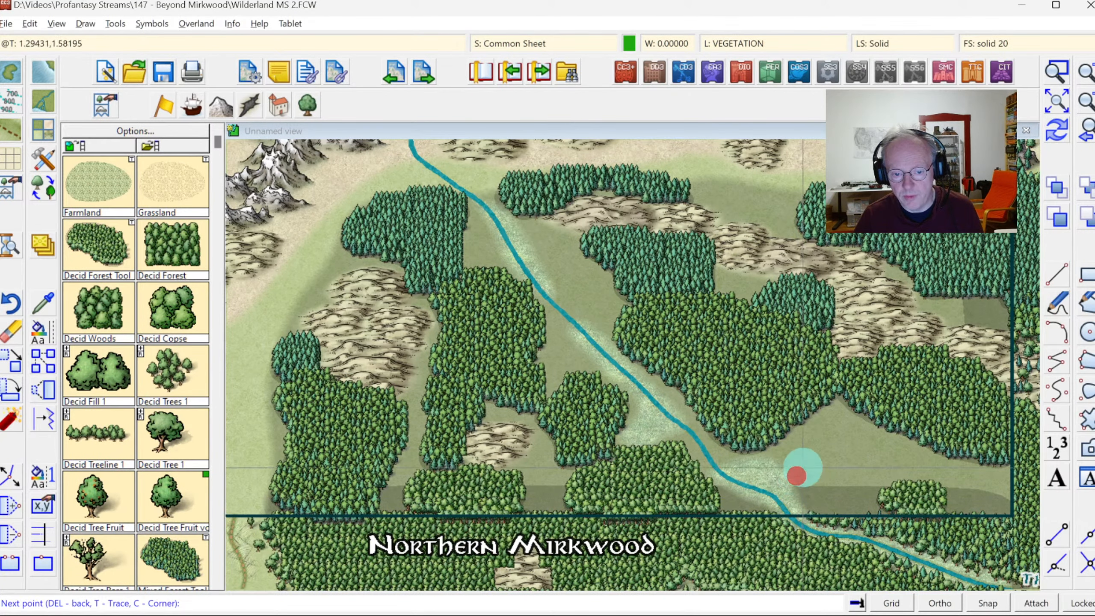
pyautogui.click(808, 458)
pyautogui.click(843, 455)
pyautogui.click(871, 450)
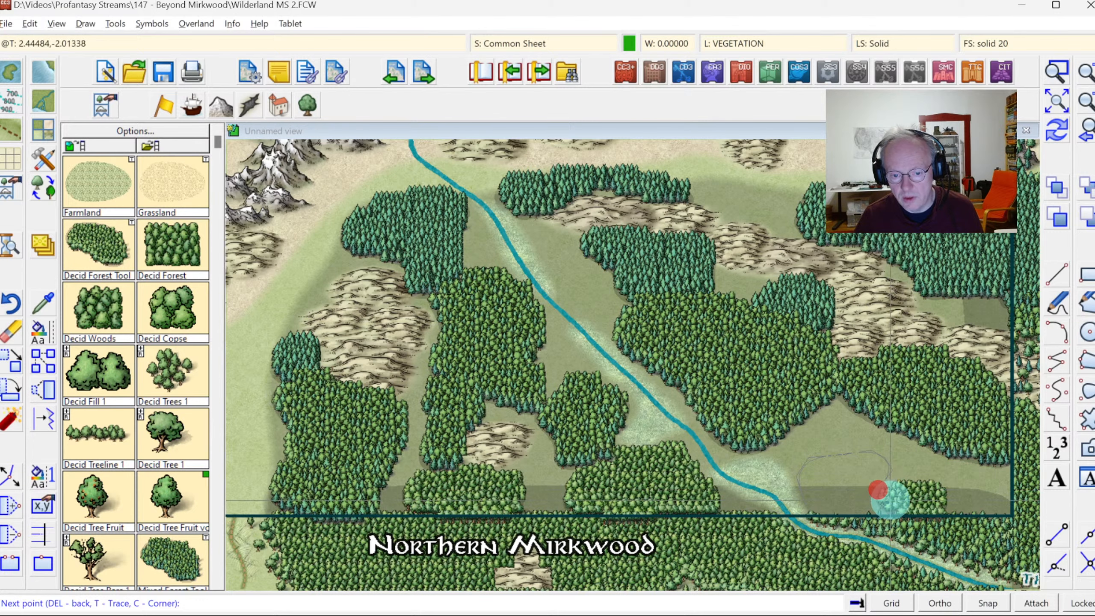
pyautogui.click(899, 512)
pyautogui.rightClick(899, 512)
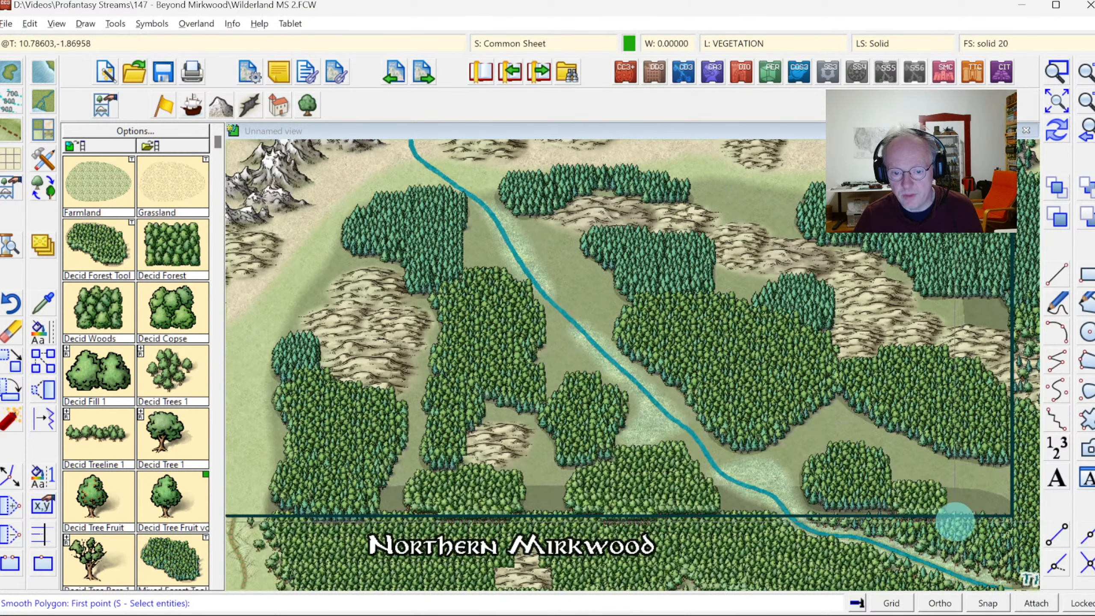
# Draw a mixed forest in the section's southeastern corner, linking the eastern mixed forest with the Northern Mirkwood border.
pyautogui.click(955, 520)
pyautogui.click(955, 495)
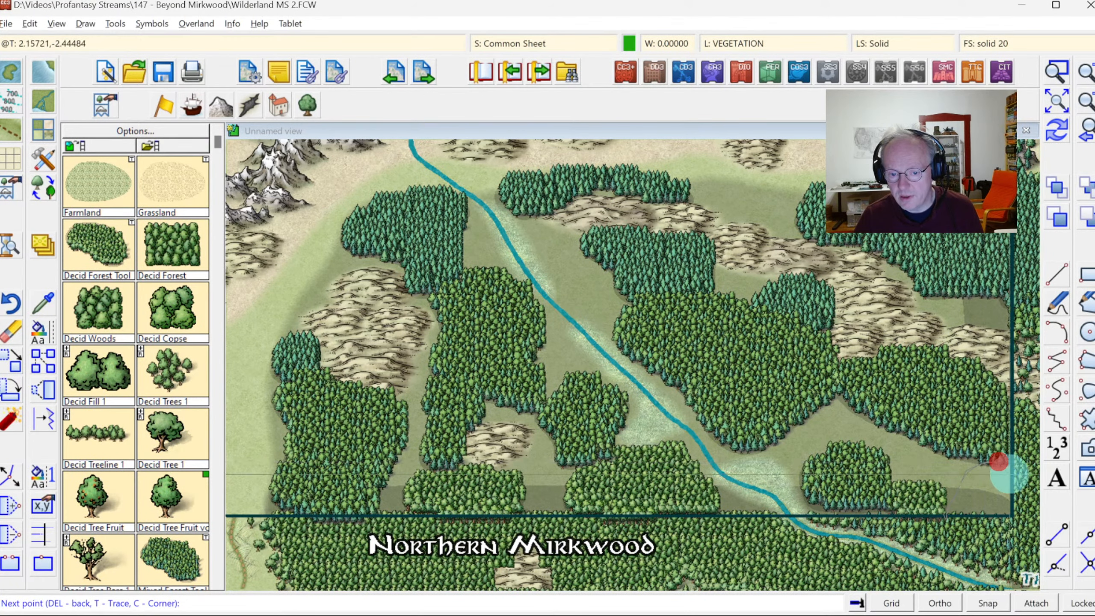
pyautogui.click(1015, 486)
pyautogui.click(998, 524)
pyautogui.click(967, 524)
pyautogui.rightClick(968, 524)
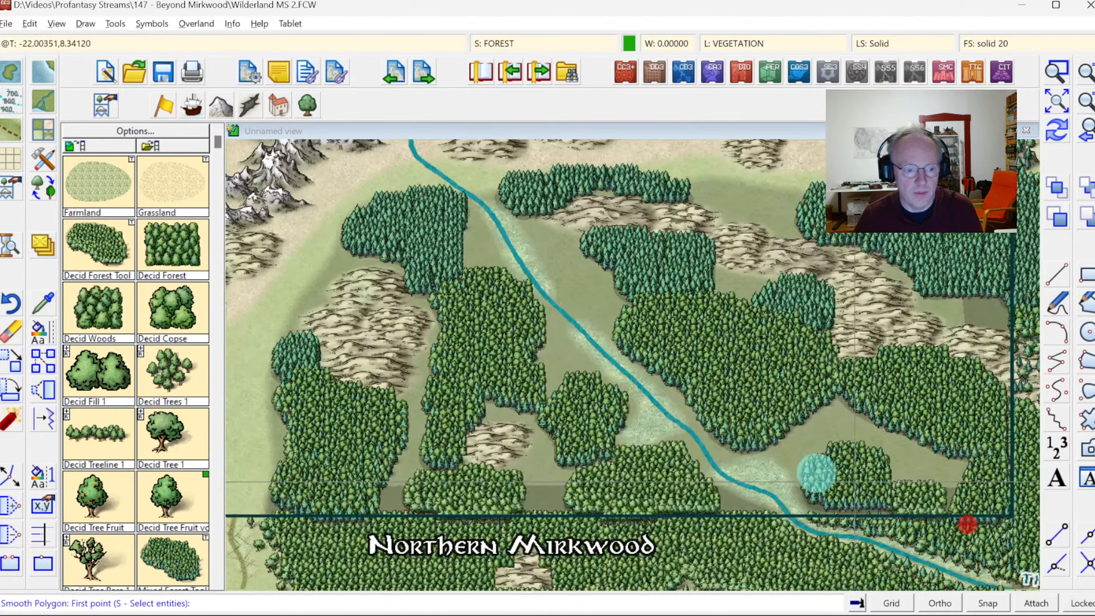
# Draw a small mixed forest along the southwestern edge of the pine forest east of the river, and end the drawing tool.
pyautogui.click(560, 260)
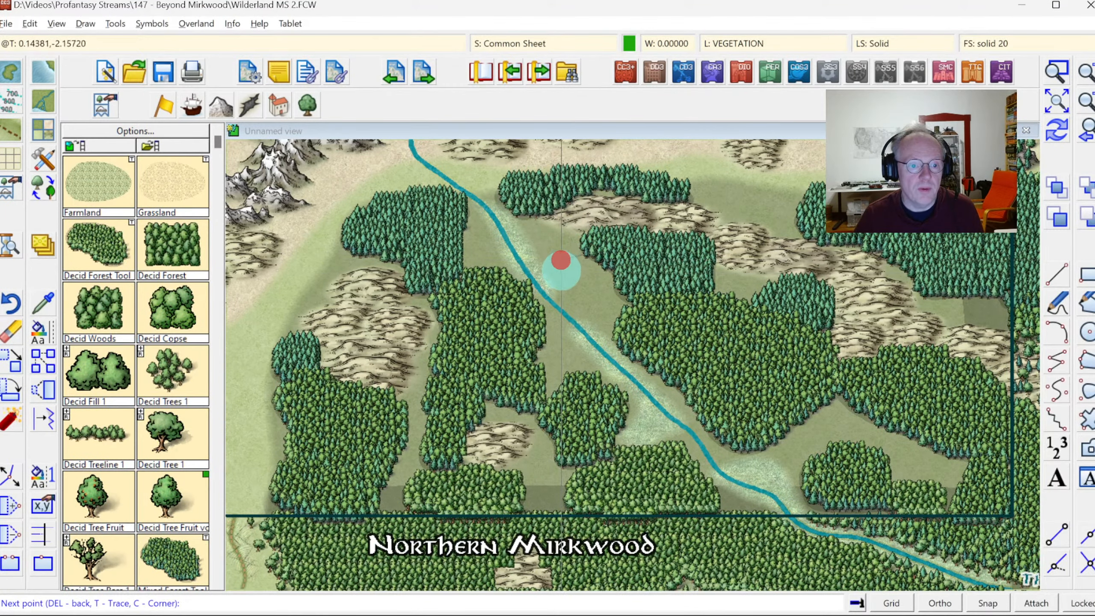
pyautogui.click(565, 298)
pyautogui.click(617, 318)
pyautogui.click(627, 291)
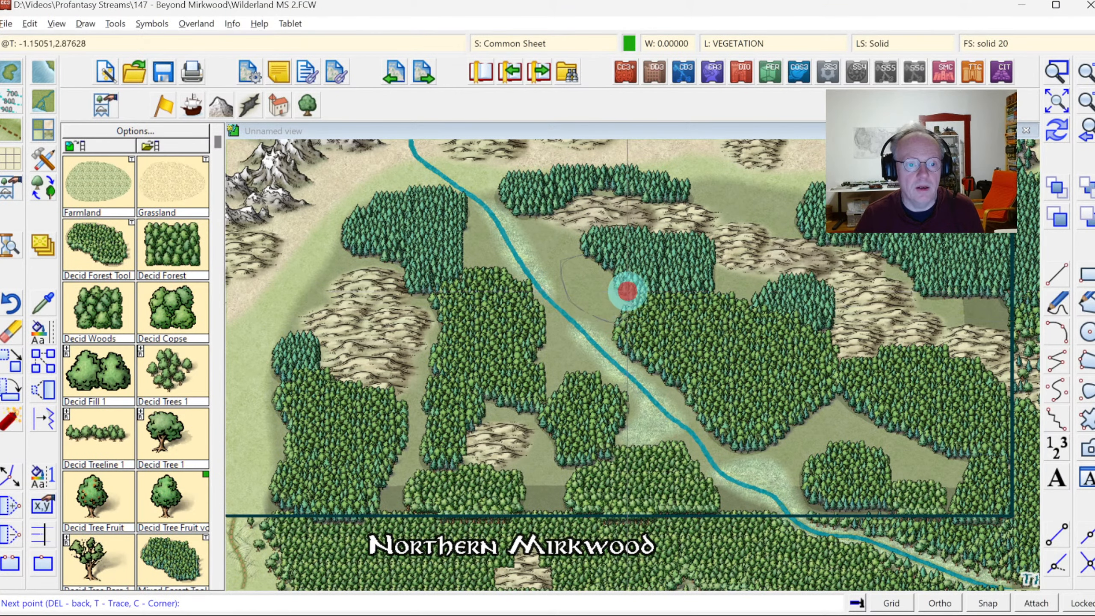
pyautogui.rightClick(607, 264)
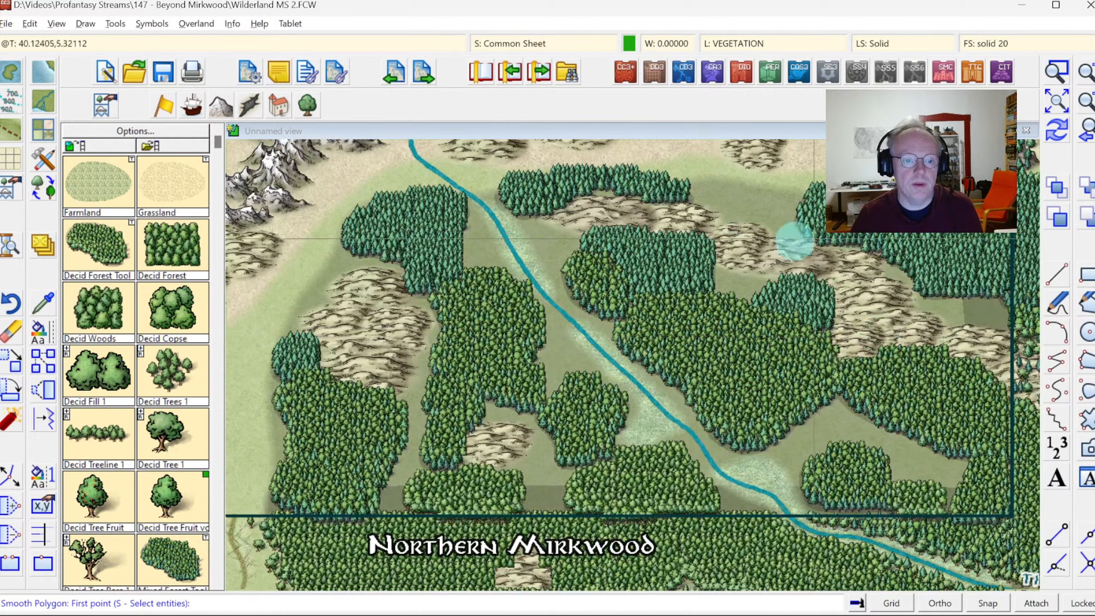
pyautogui.rightClick(700, 255)
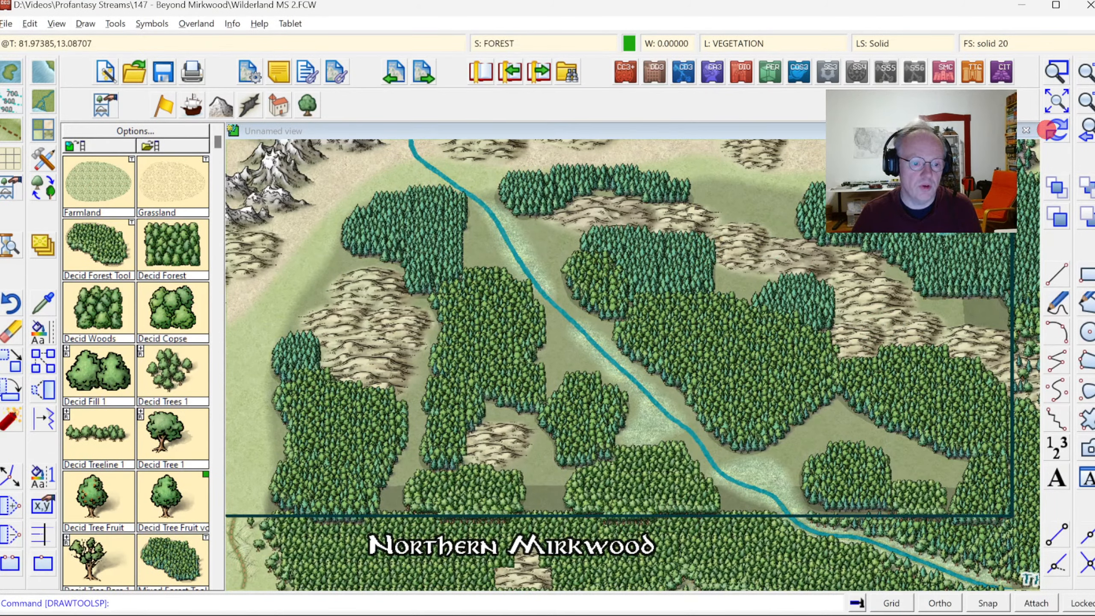
# Sort the map symbols across the whole area north of Northern Mirkwood with Sort Symbols In Map.
pyautogui.click(152, 24)
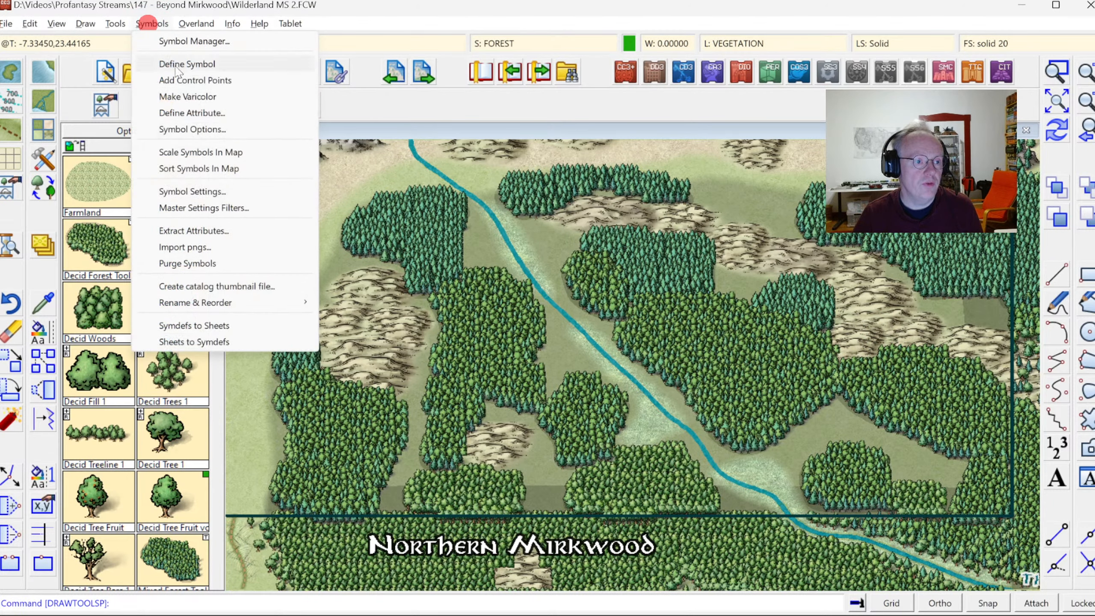
pyautogui.click(189, 169)
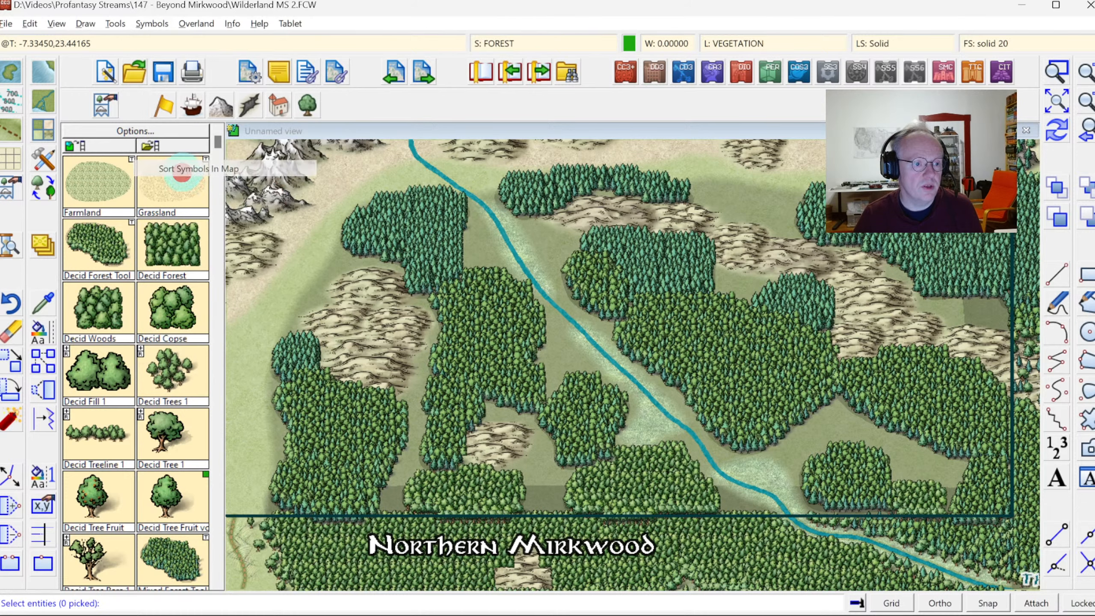
pyautogui.click(232, 151)
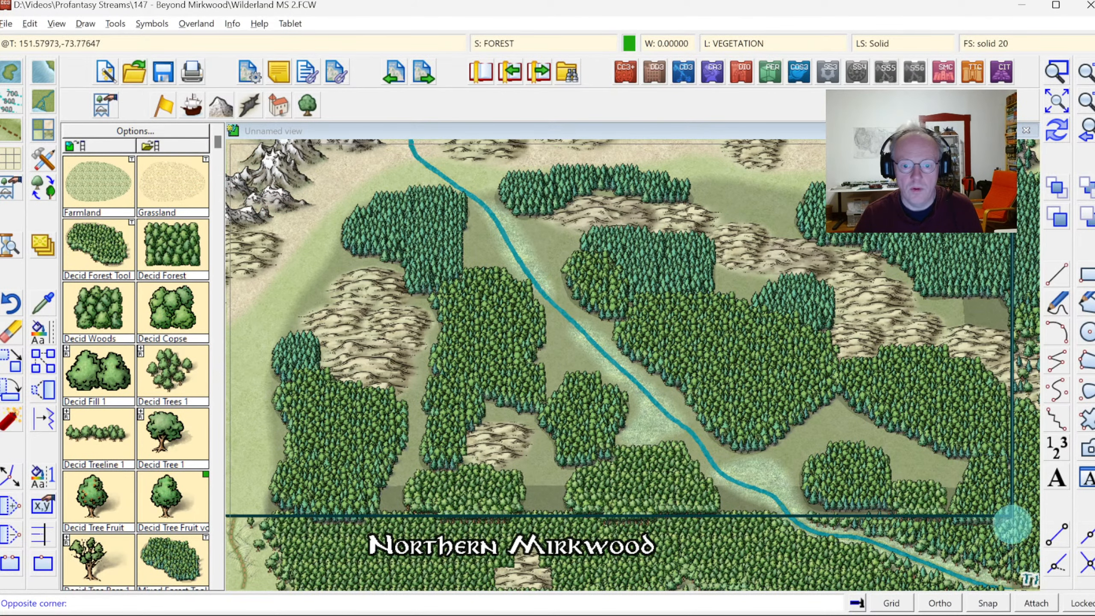
pyautogui.click(1027, 543)
pyautogui.rightClick(678, 304)
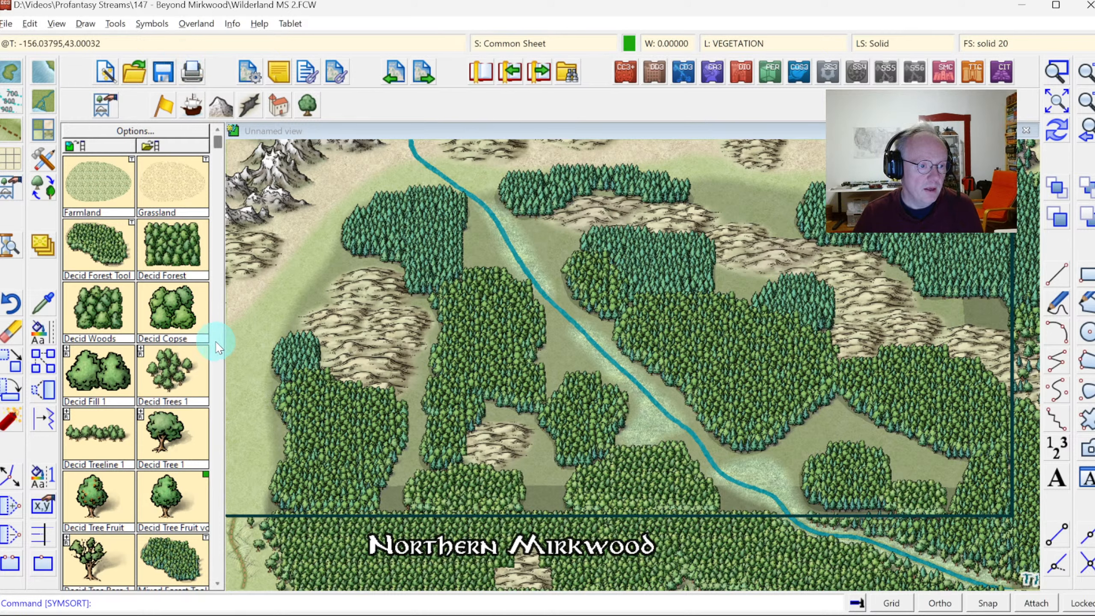
# Scatter single Pine Tree 1 symbols in the gap between the northwestern pine forest and the river's west bank.
pyautogui.scroll(-5, 218, 452)
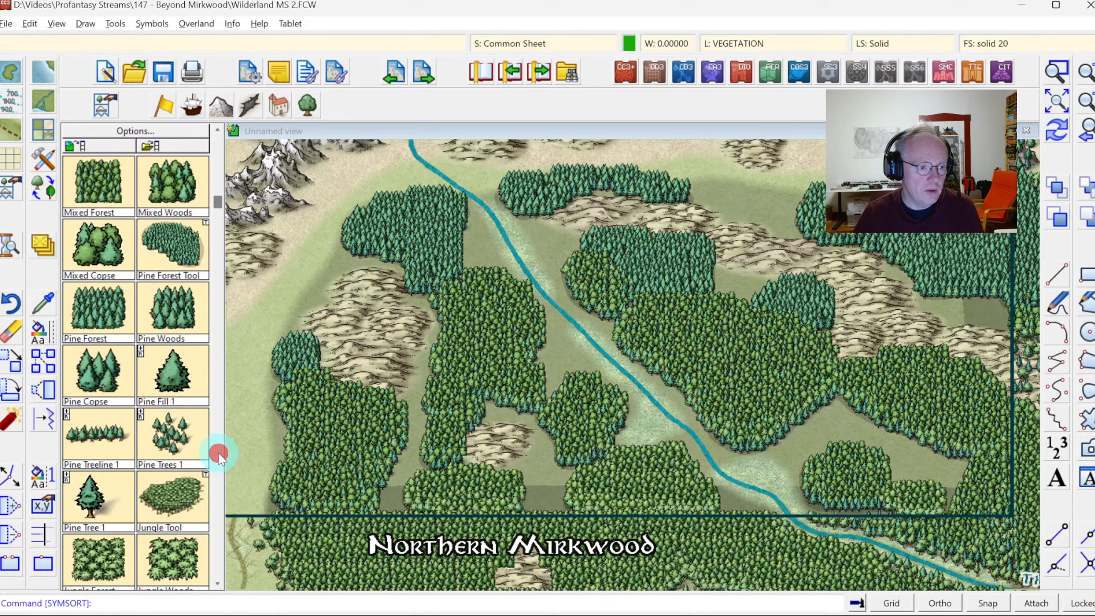
pyautogui.click(162, 460)
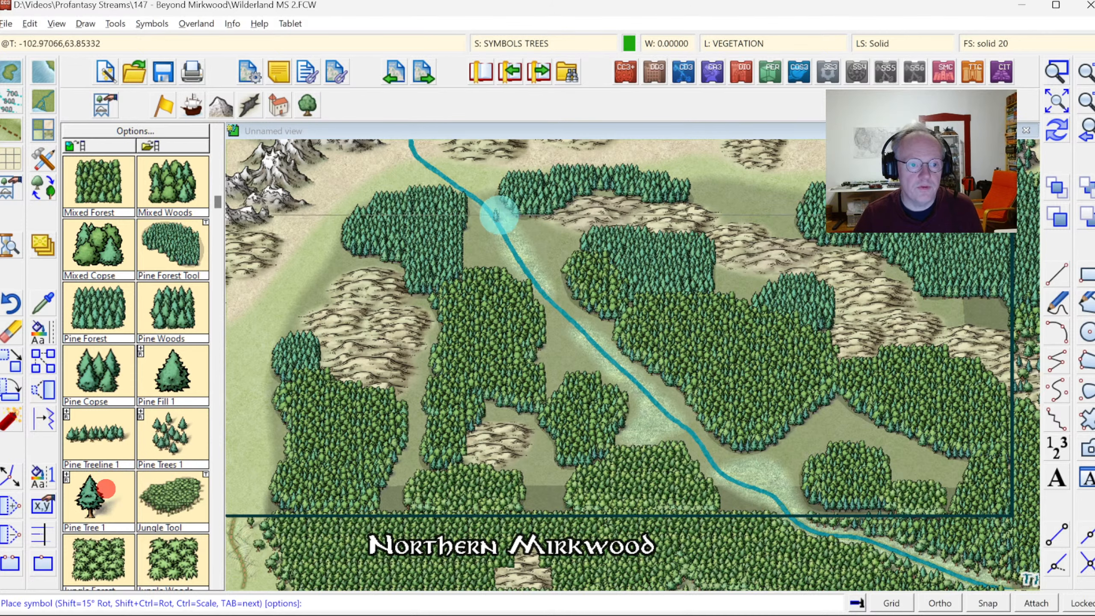
pyautogui.click(469, 224)
pyautogui.click(474, 228)
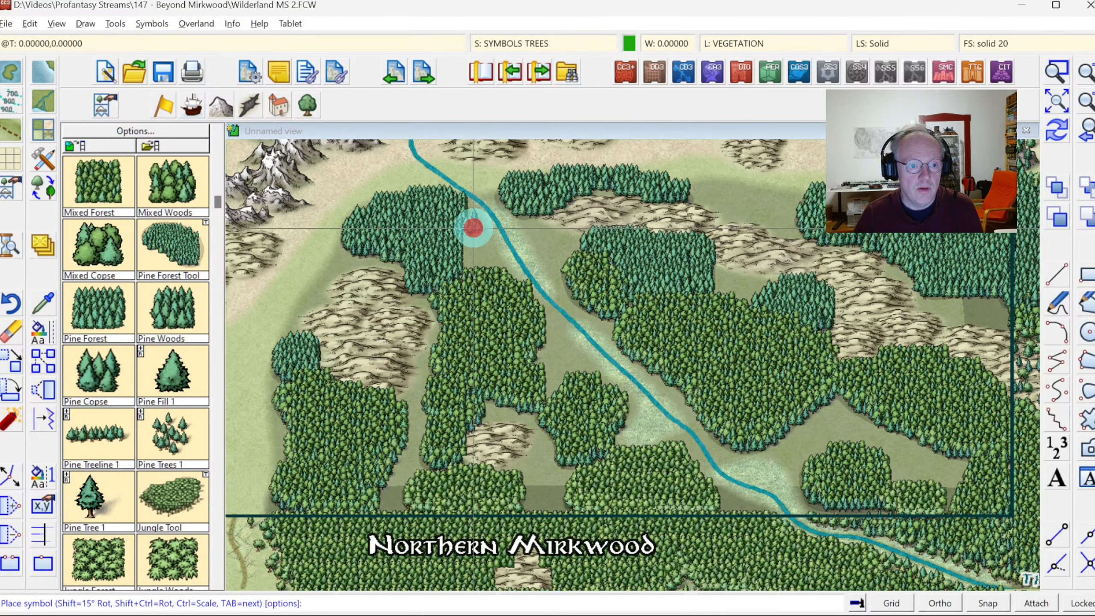
pyautogui.click(467, 235)
pyautogui.click(483, 236)
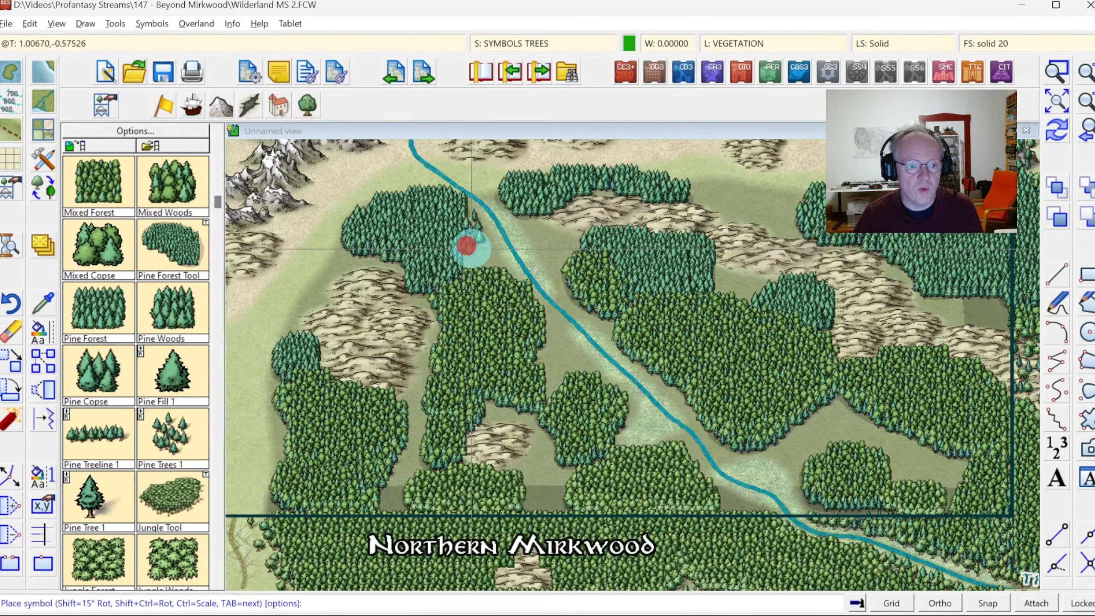
pyautogui.click(477, 250)
pyautogui.click(465, 258)
pyautogui.click(479, 262)
pyautogui.click(488, 262)
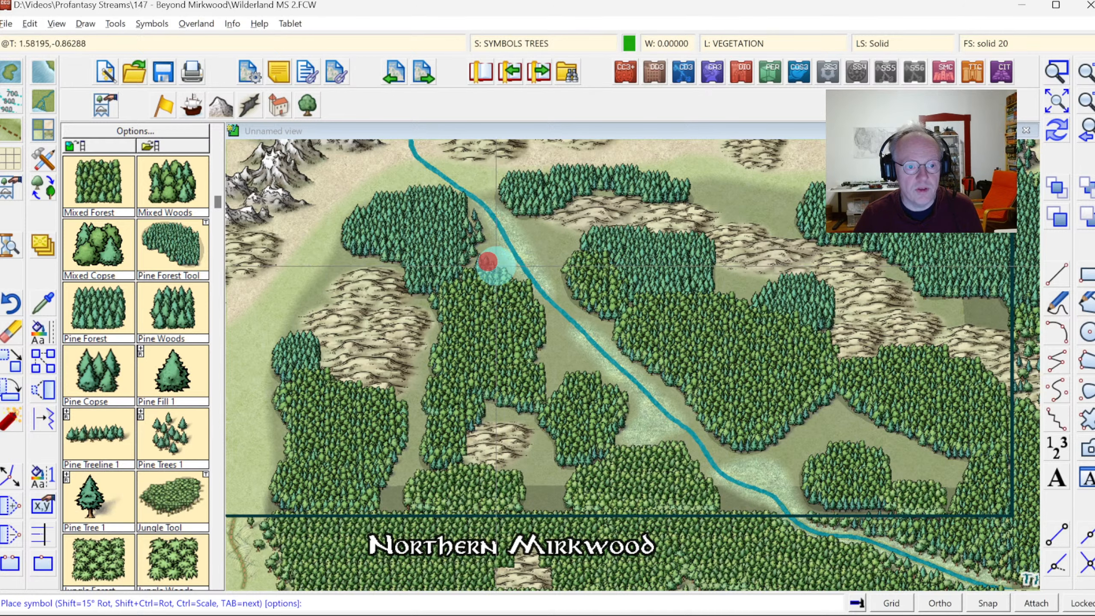
pyautogui.click(499, 256)
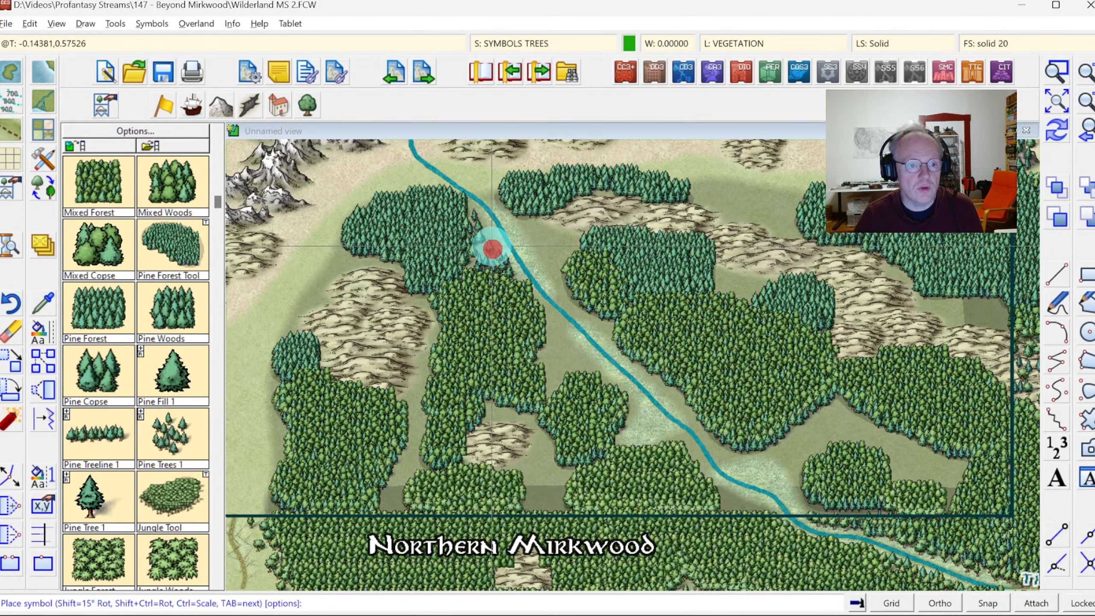
# Scatter single pines along both river banks, from the northern pine forest's western tip down to the mixed forests.
pyautogui.click(480, 186)
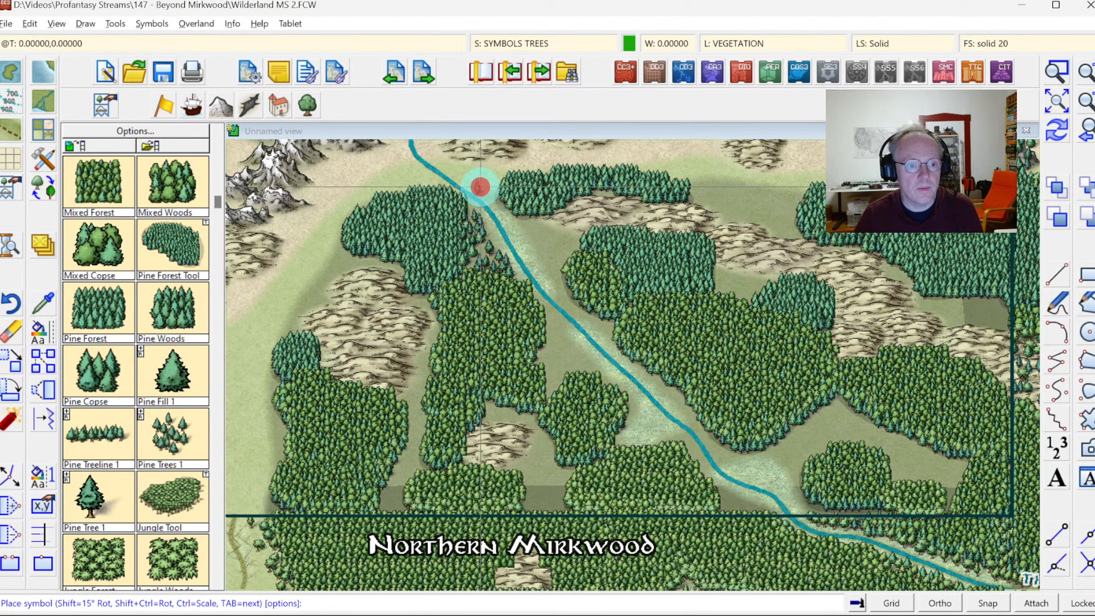
pyautogui.click(516, 217)
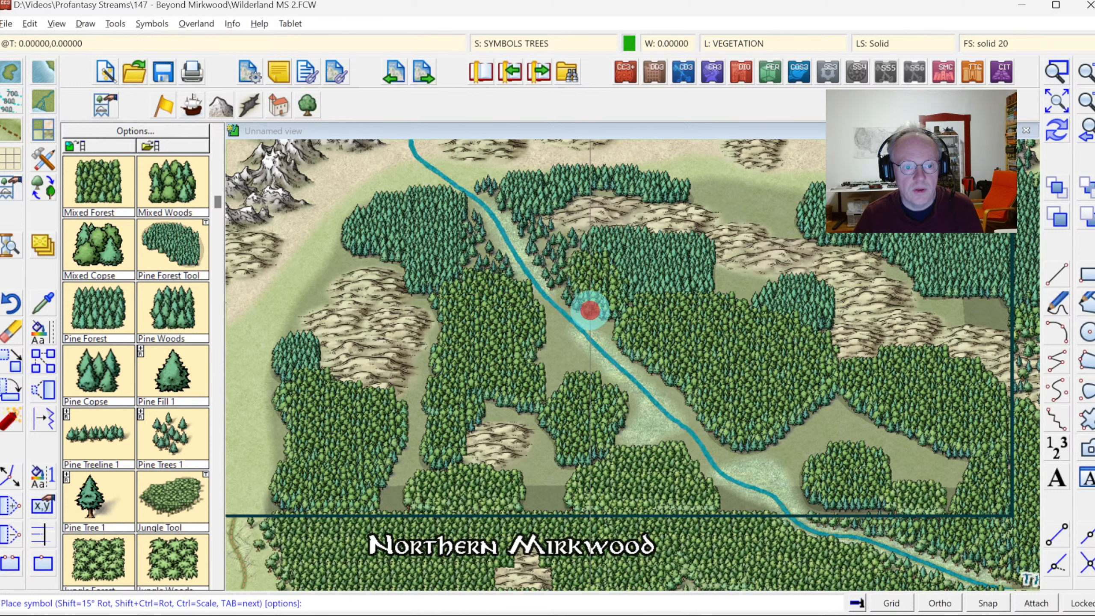
pyautogui.click(545, 245)
pyautogui.click(541, 308)
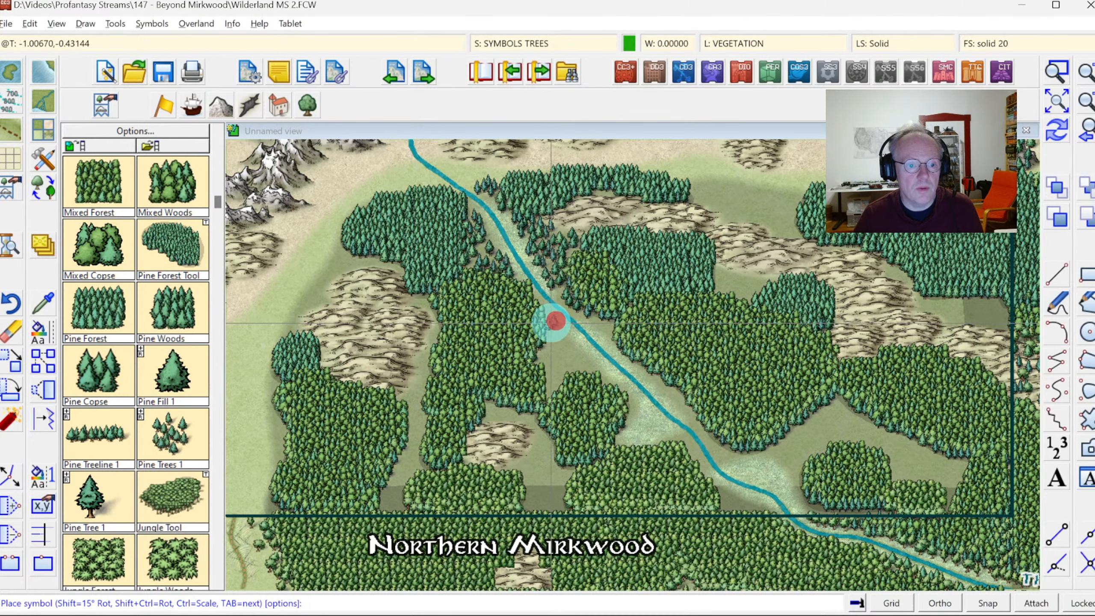
pyautogui.click(520, 283)
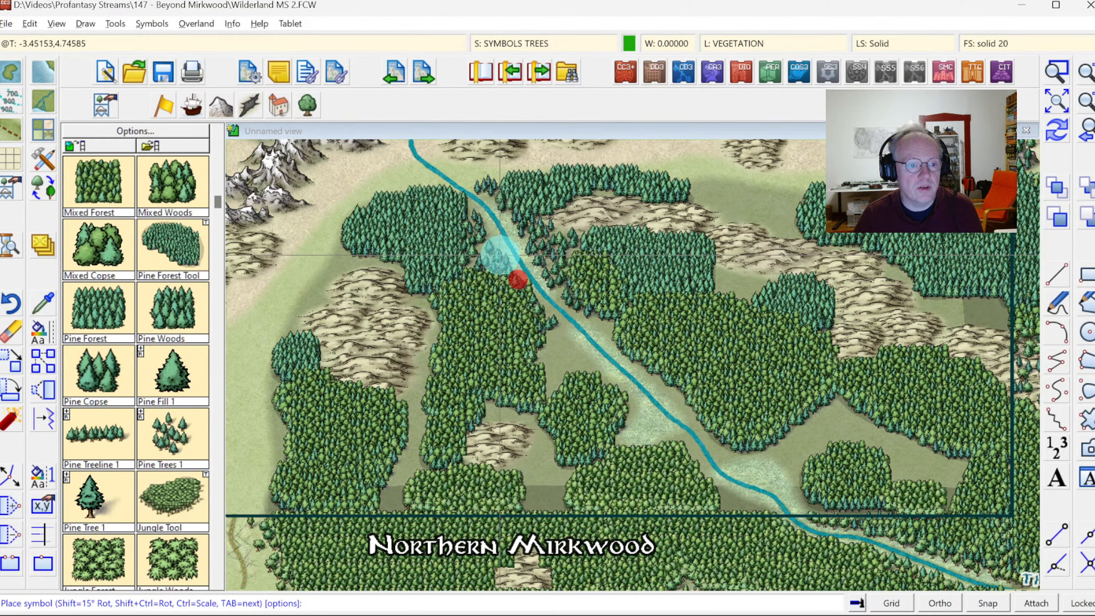
pyautogui.click(498, 256)
pyautogui.click(492, 233)
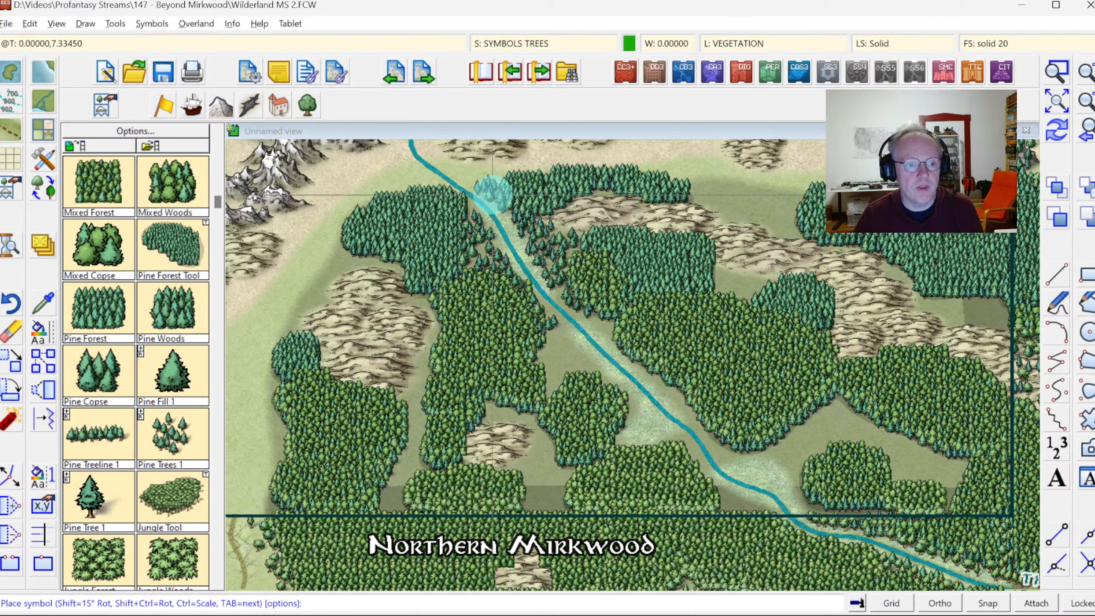
pyautogui.click(488, 194)
# Place single pines in the gap between the two central pine forests, plus one on the open ground east of the northern pine forest.
pyautogui.click(726, 287)
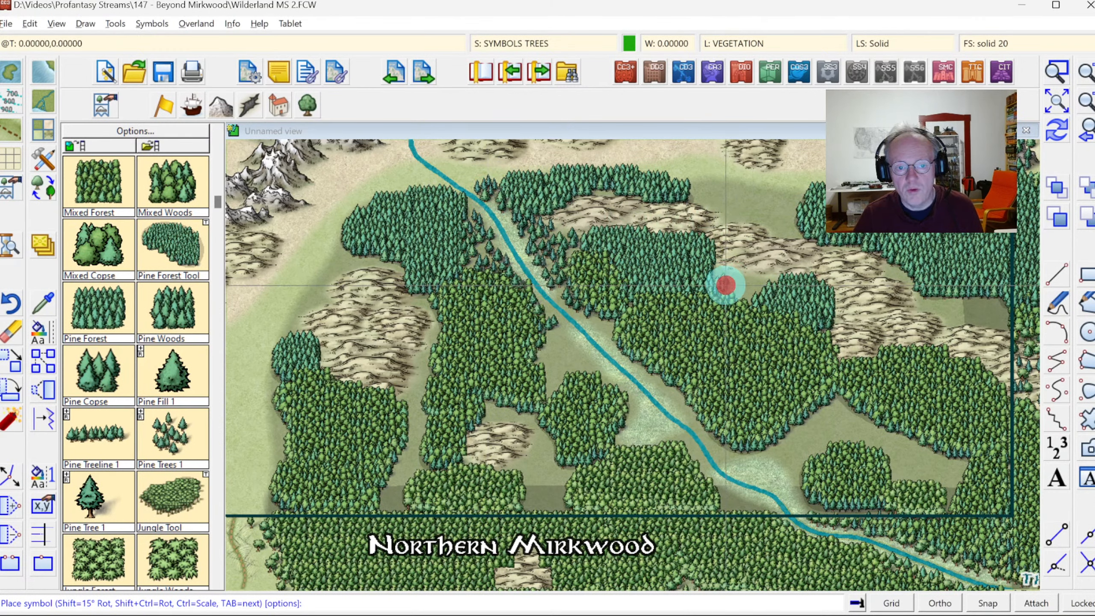
pyautogui.click(743, 295)
pyautogui.click(755, 289)
pyautogui.click(753, 277)
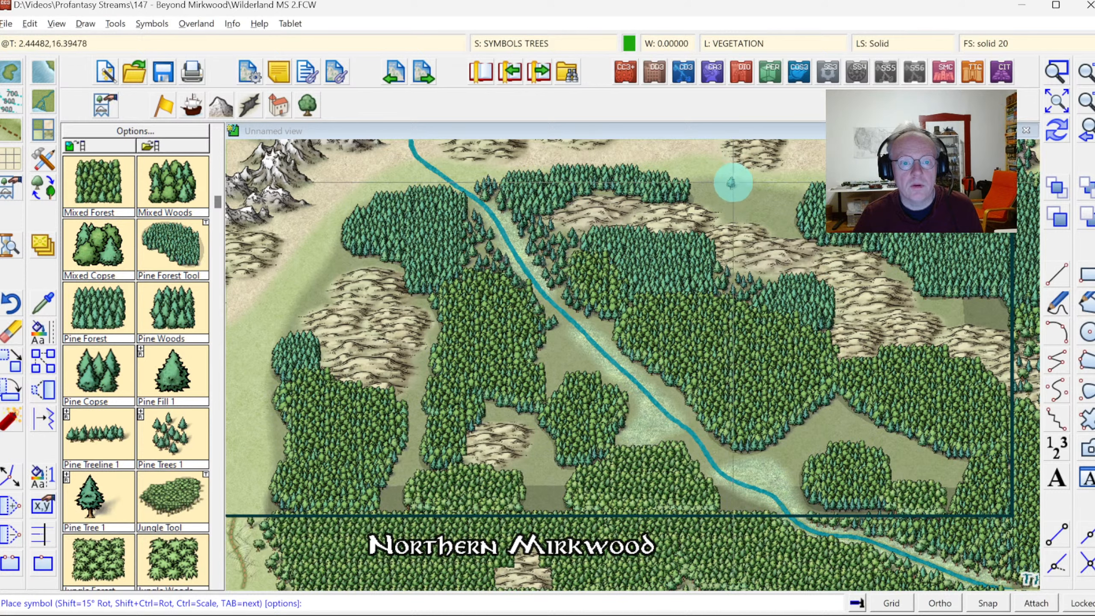
pyautogui.click(730, 181)
# Draw a small pine forest with the Pine Forest Tool on the open ground east of the northern pine forest.
pyautogui.click(157, 275)
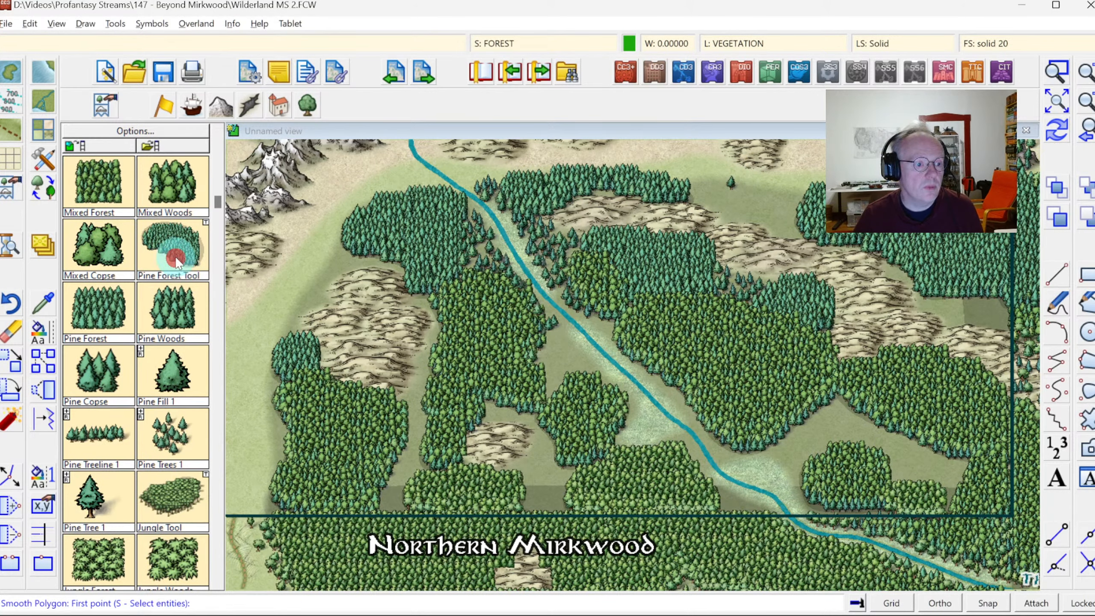
pyautogui.click(698, 190)
pyautogui.click(721, 211)
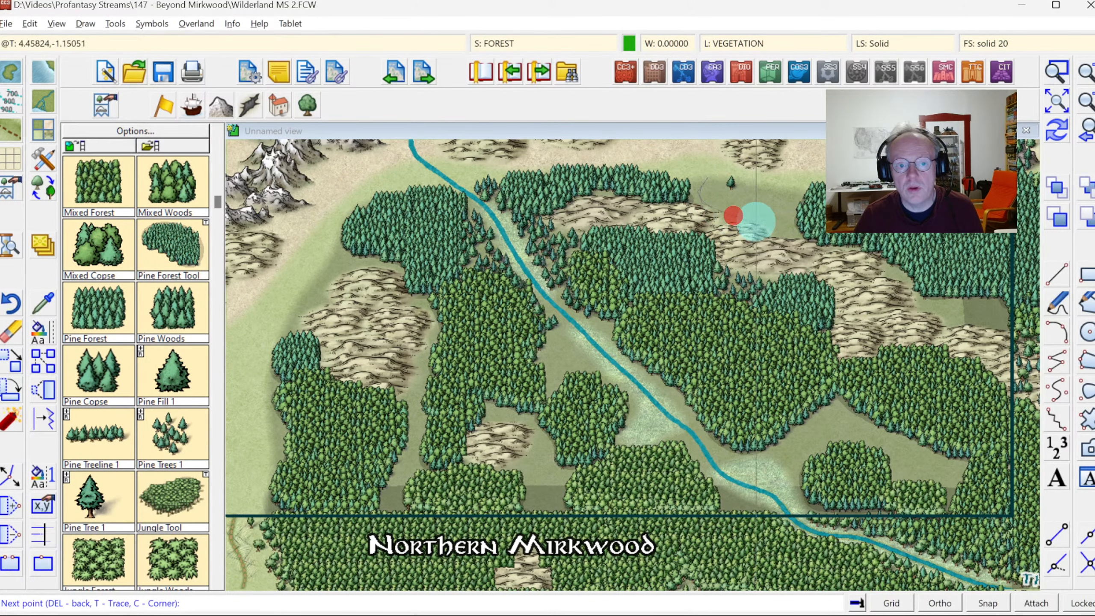
pyautogui.click(773, 233)
pyautogui.click(783, 189)
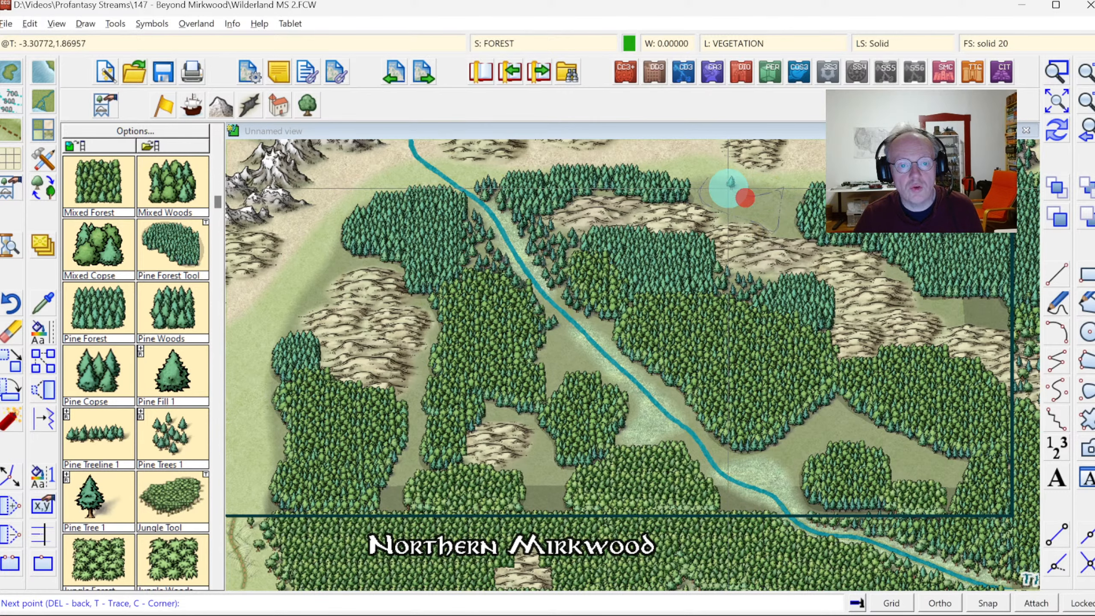
pyautogui.rightClick(715, 178)
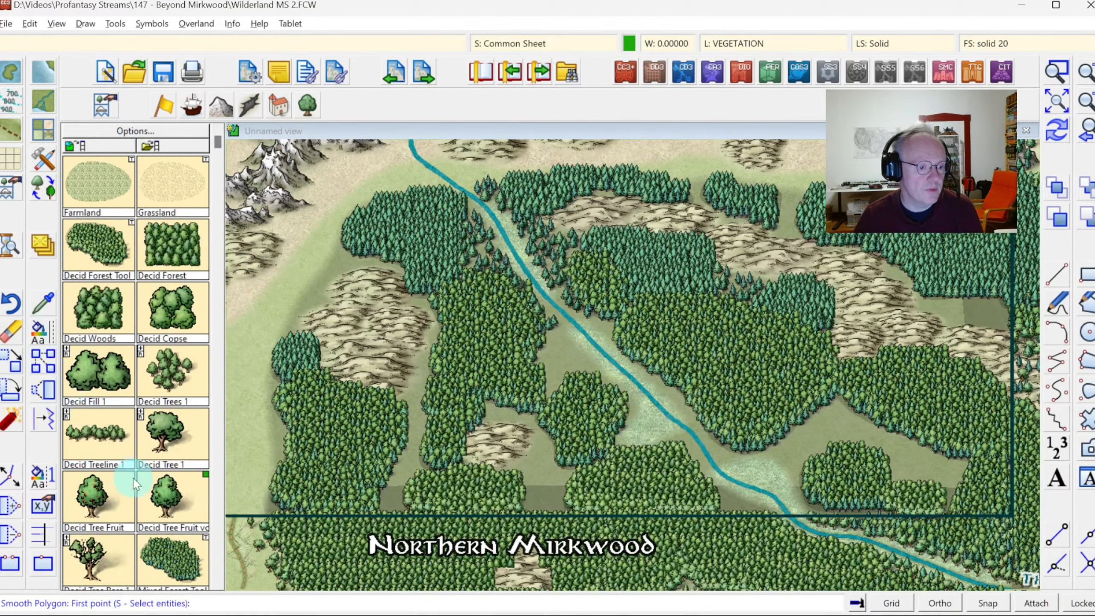
# Scatter single Pine Tree 1 symbols around the new small pine forest to fill the gaps to its neighbouring pine forests.
pyautogui.click(219, 465)
pyautogui.click(103, 496)
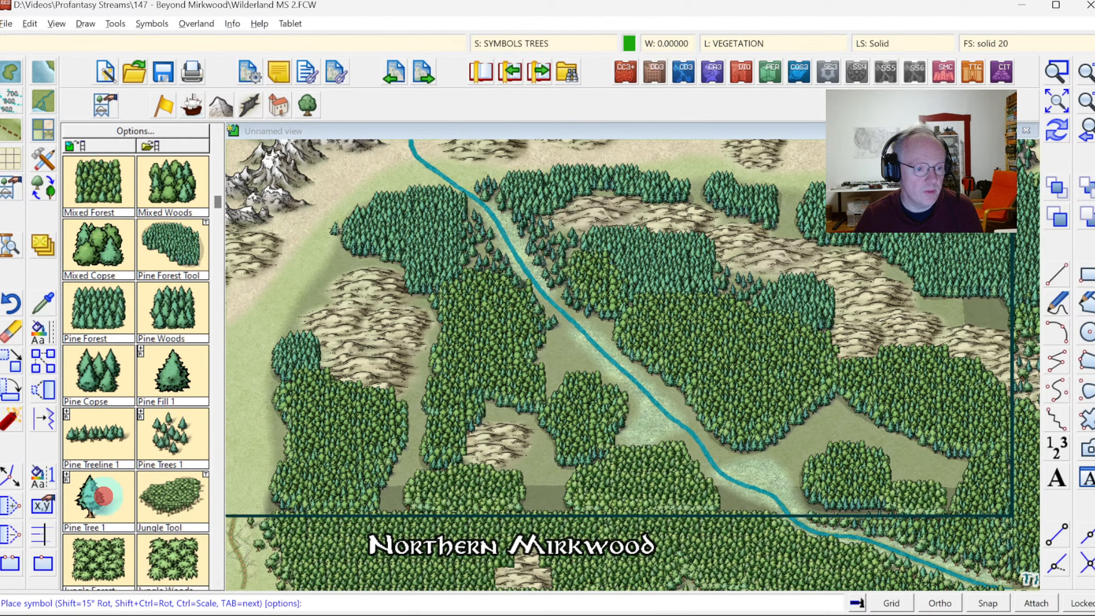
pyautogui.click(695, 188)
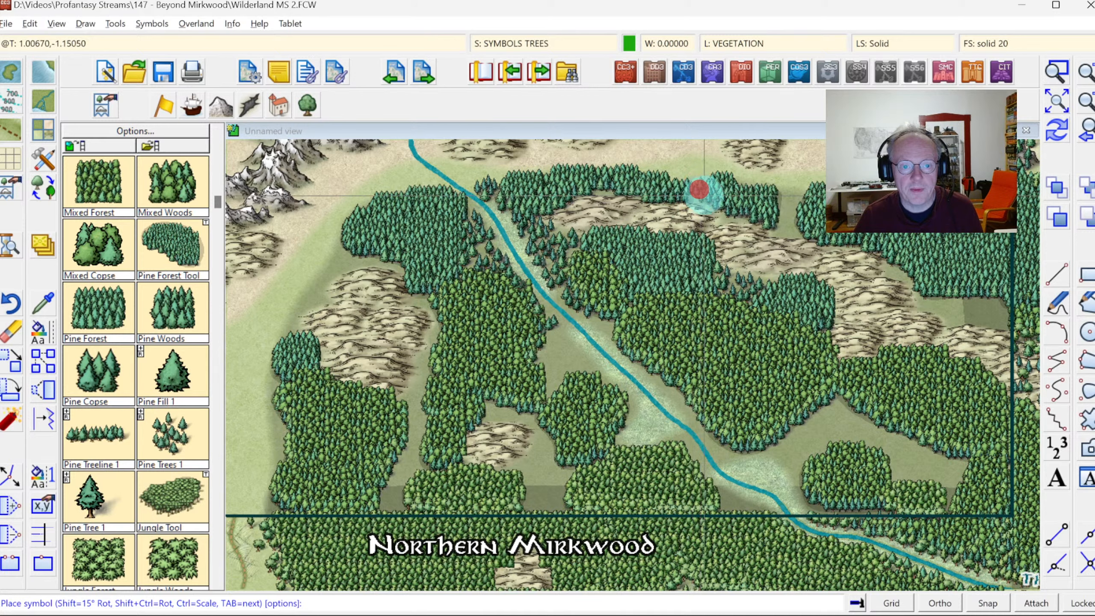
pyautogui.click(740, 216)
pyautogui.click(752, 189)
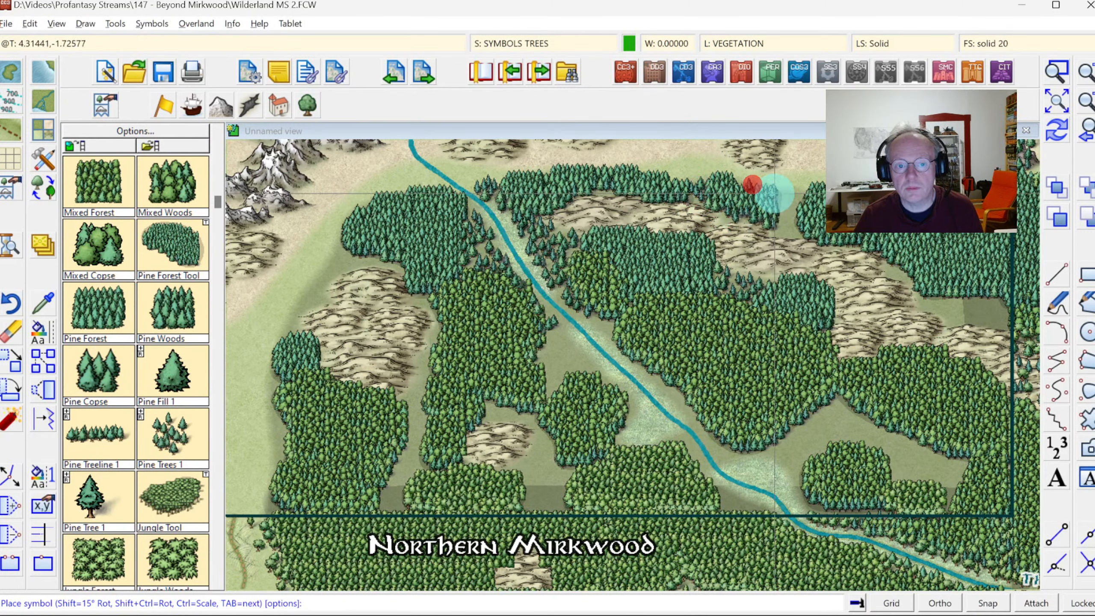
pyautogui.click(786, 191)
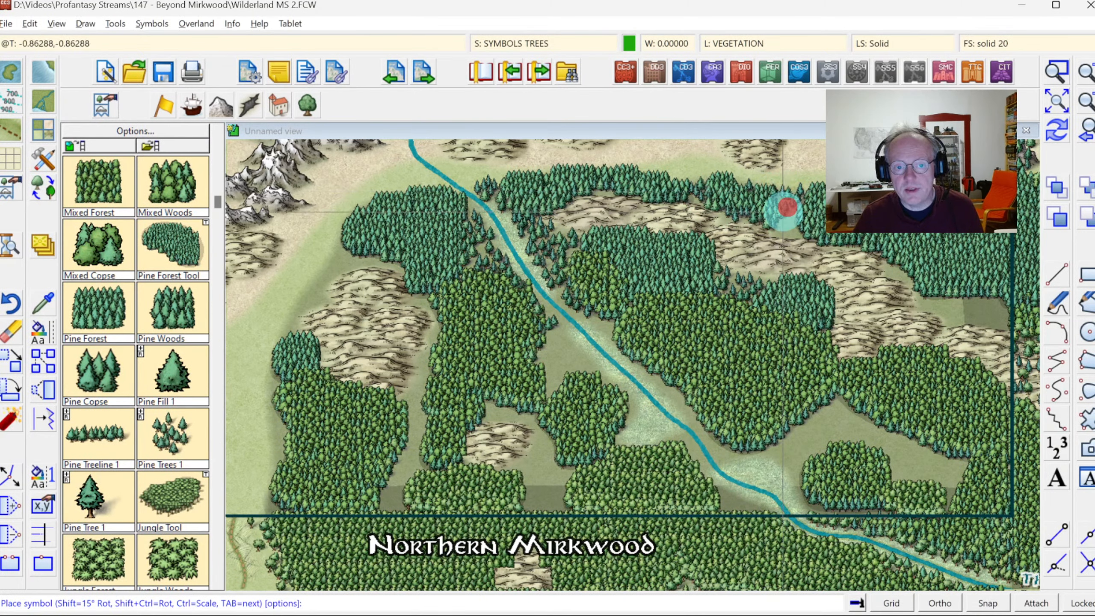
pyautogui.click(790, 214)
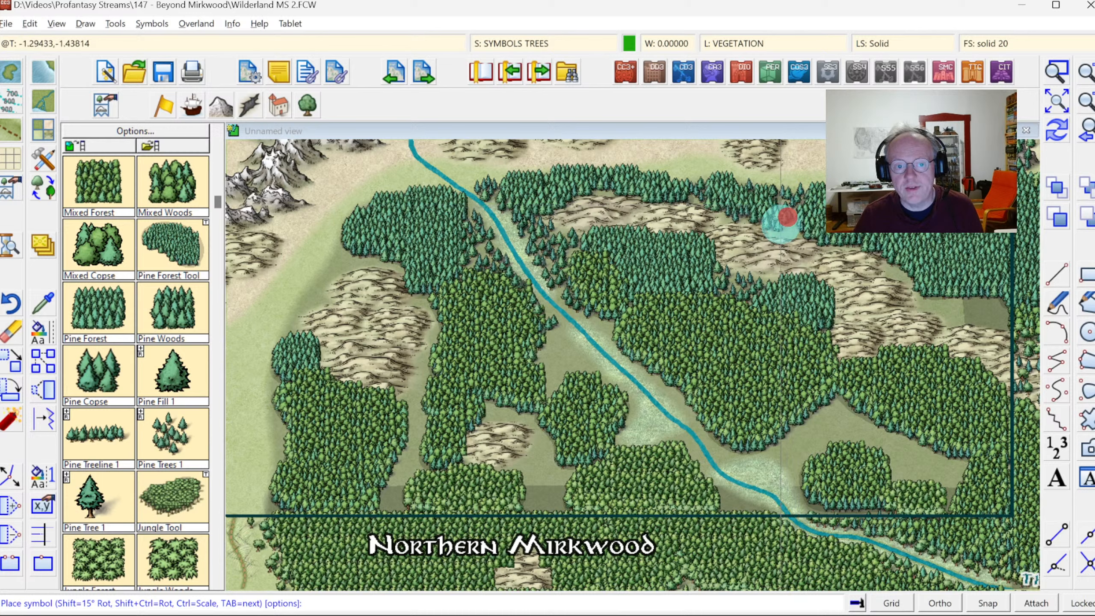
pyautogui.click(780, 226)
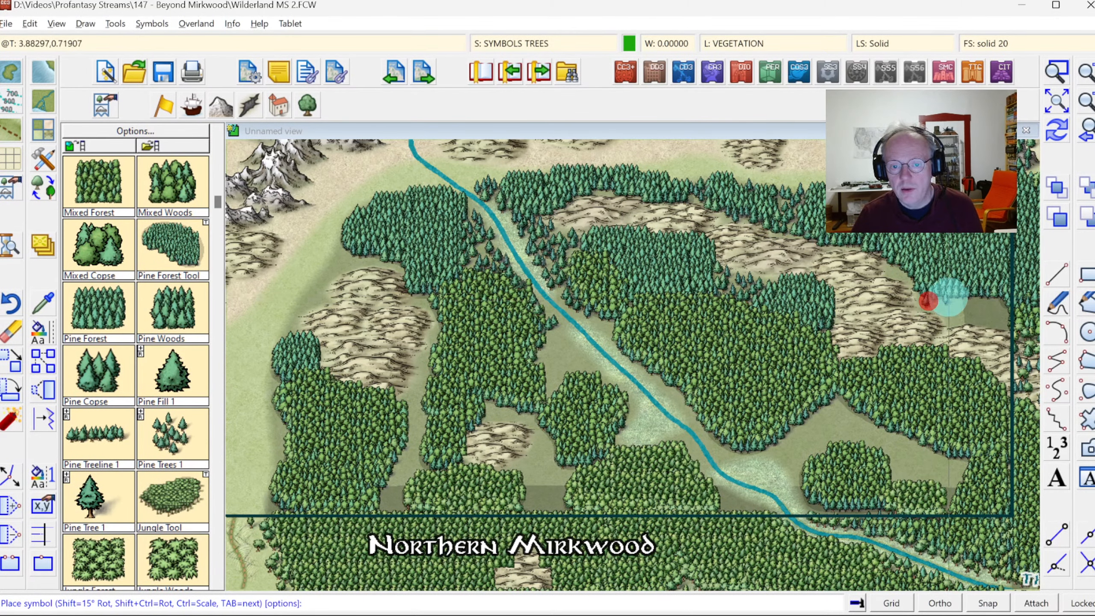
# Scatter single pines along the southern edge of the northeastern pine forest and in the adjoining hills.
pyautogui.click(953, 310)
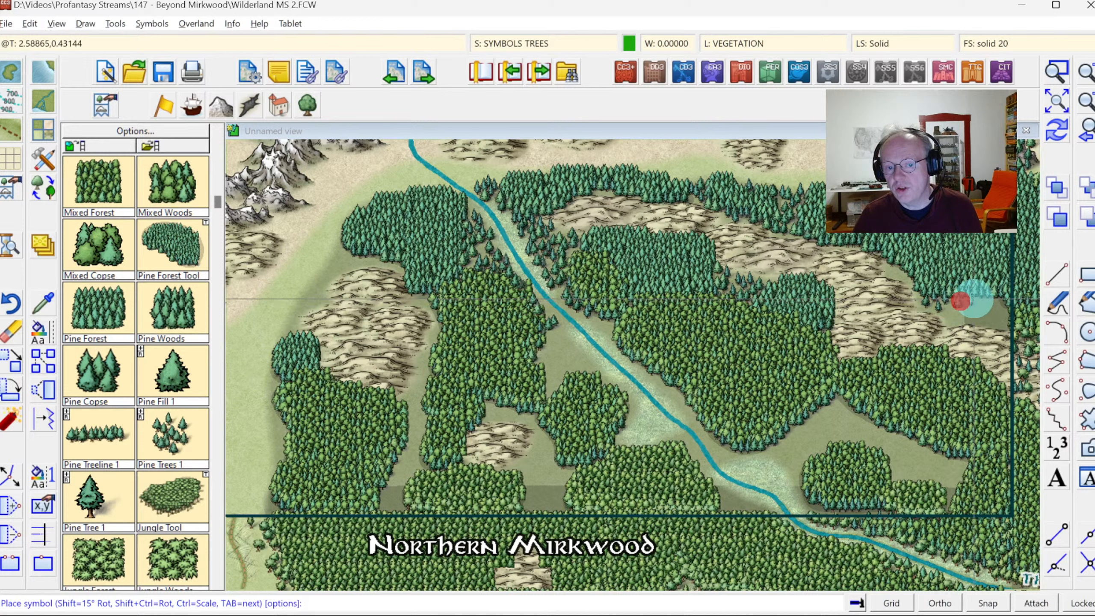
pyautogui.click(975, 312)
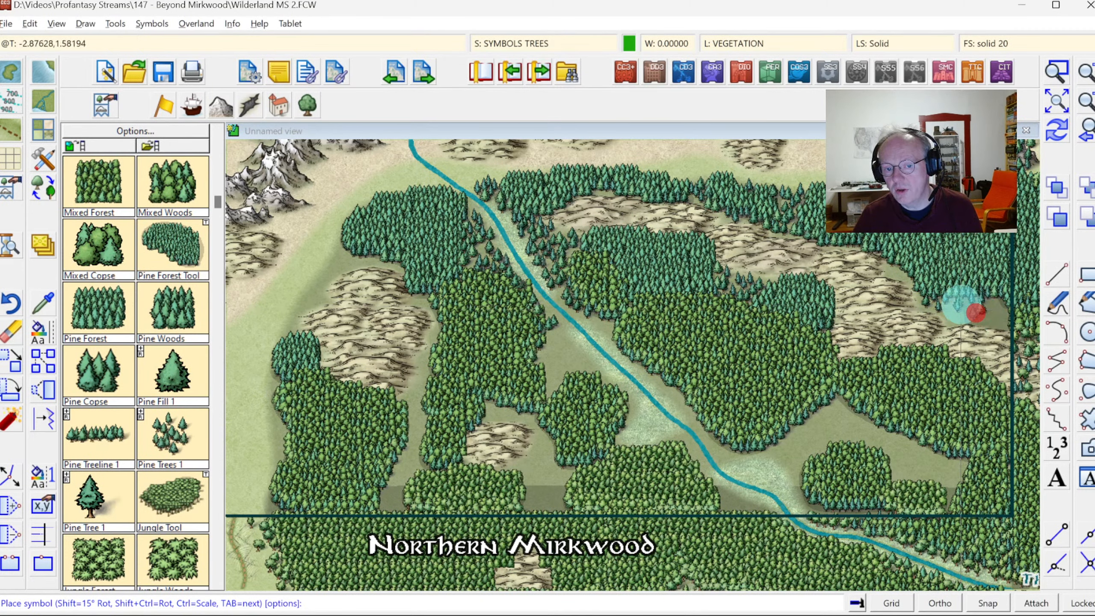
pyautogui.click(954, 315)
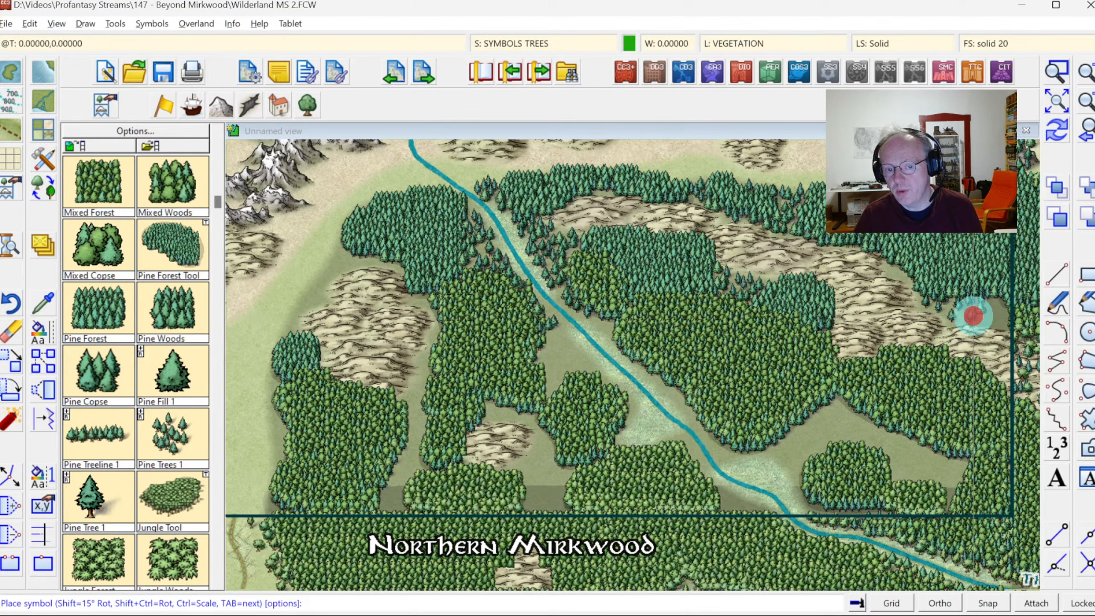
pyautogui.click(981, 311)
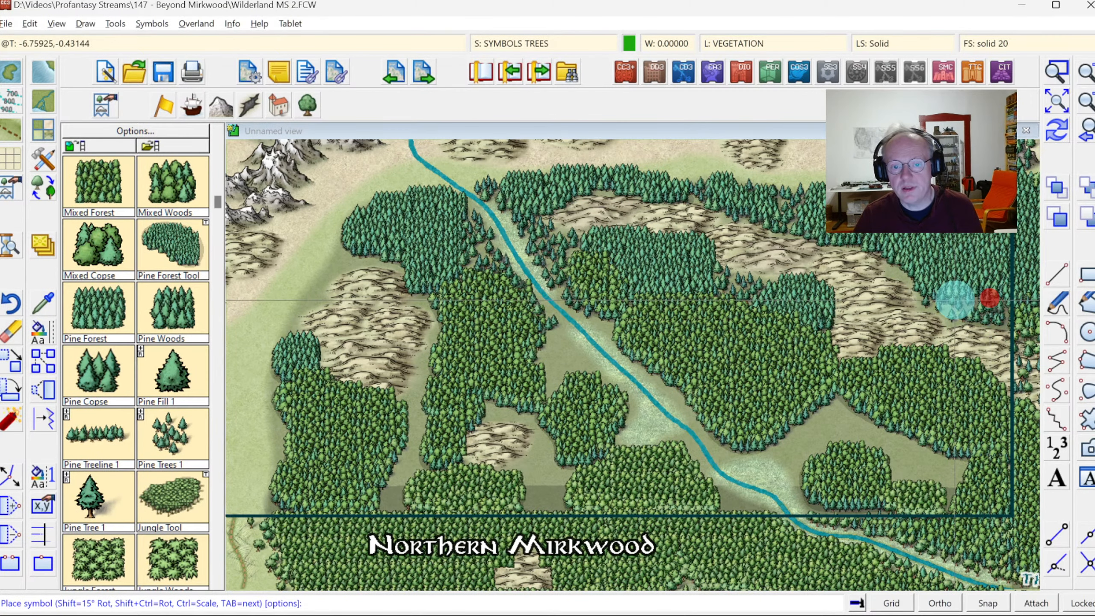
pyautogui.click(897, 262)
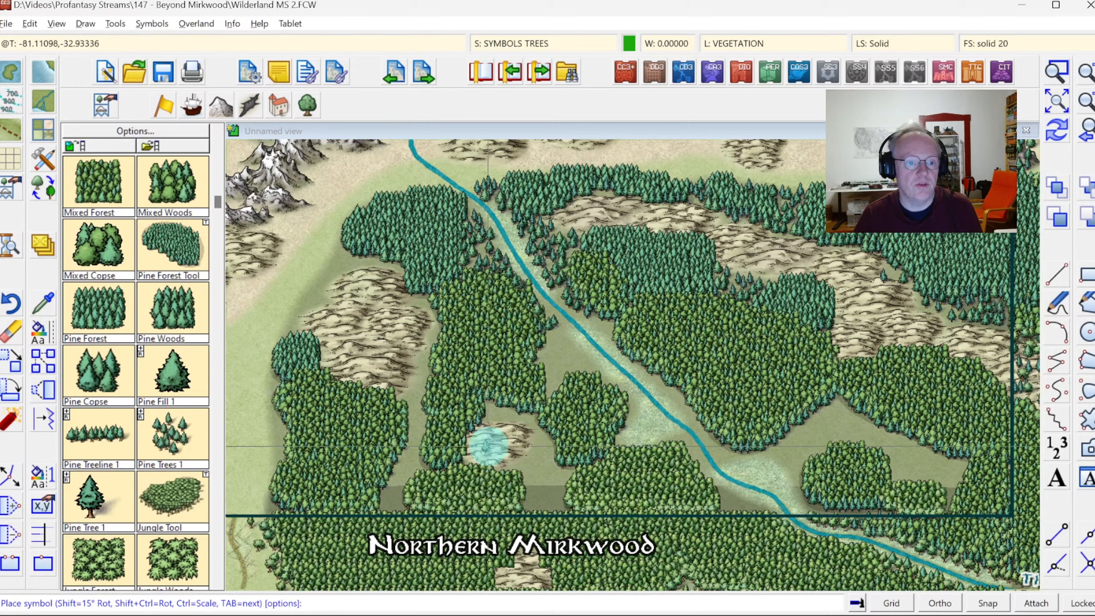
# Add single pines on both sides of the river between the large mixed forests, south of the small mixed patch.
pyautogui.click(609, 321)
pyautogui.click(602, 327)
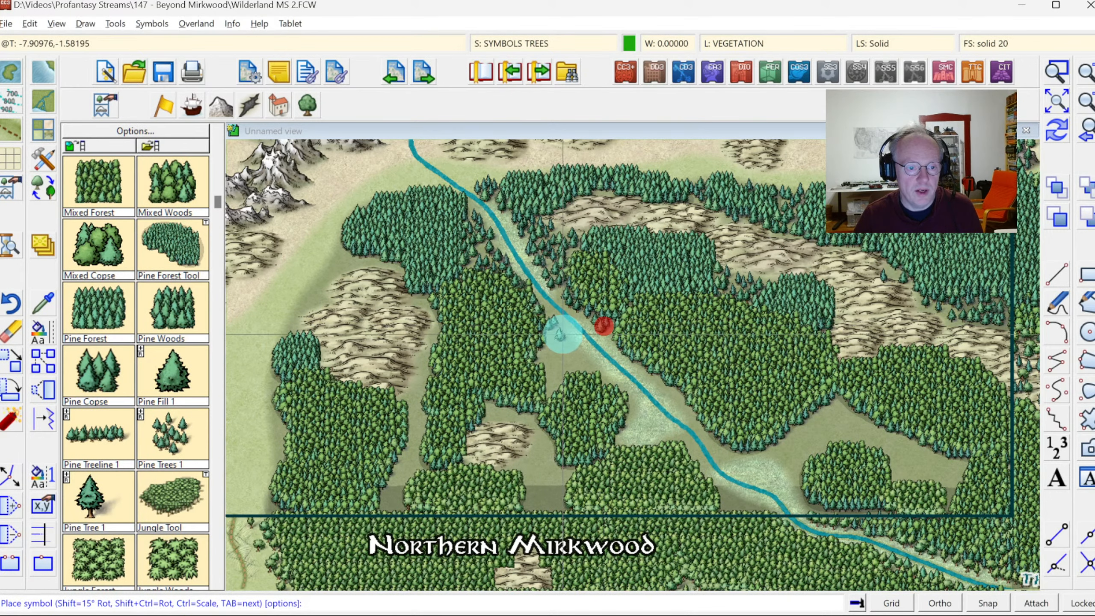
pyautogui.click(565, 331)
pyautogui.click(566, 349)
pyautogui.click(577, 356)
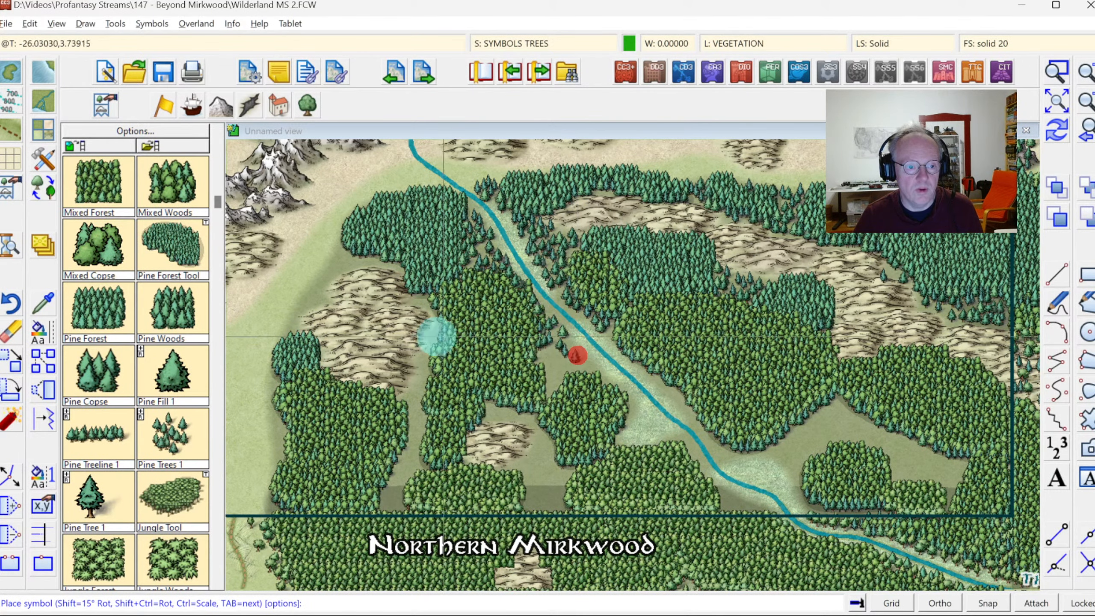
# Scatter single pines down the gap between the two western mixed forests, from the hills to the Northern Mirkwood border.
pyautogui.click(434, 332)
pyautogui.click(432, 344)
pyautogui.click(427, 380)
pyautogui.click(417, 389)
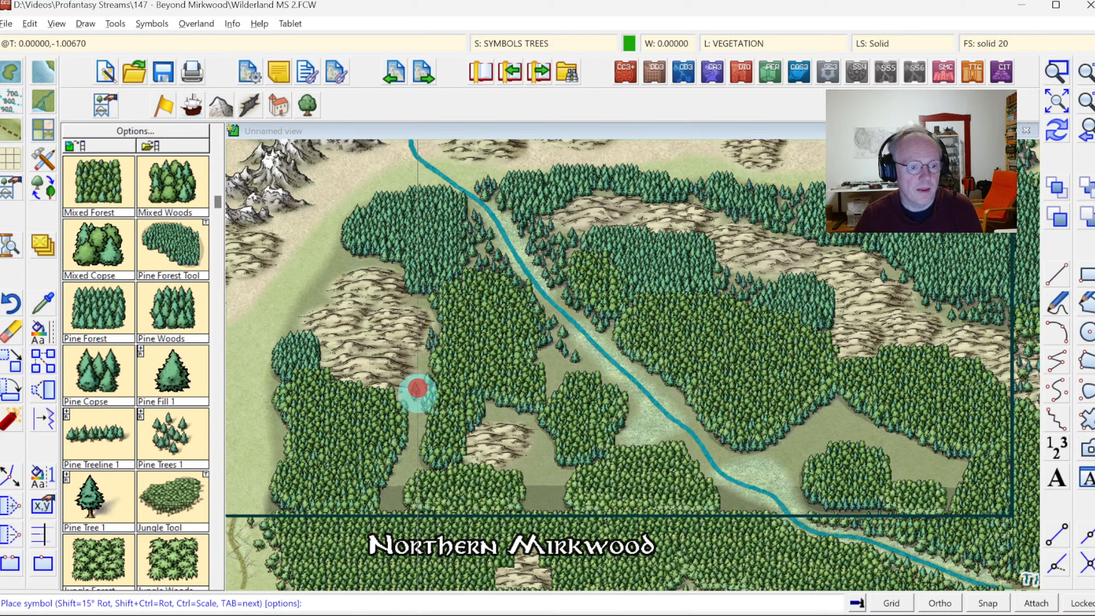
pyautogui.click(419, 406)
pyautogui.click(411, 430)
pyautogui.click(417, 436)
pyautogui.click(406, 449)
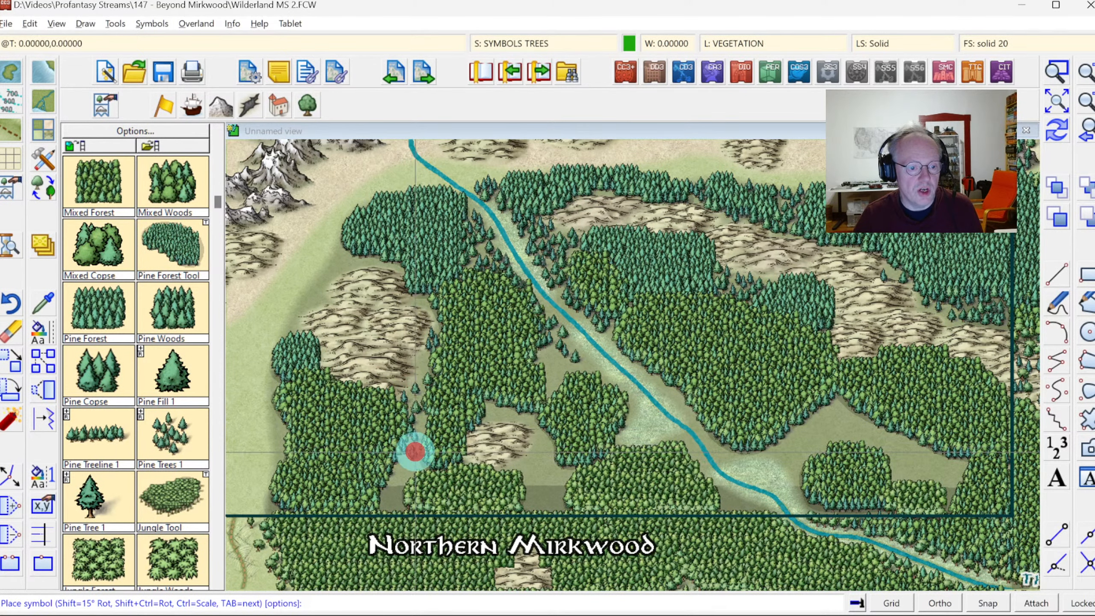
pyautogui.click(417, 461)
pyautogui.click(402, 464)
pyautogui.click(387, 471)
pyautogui.click(392, 483)
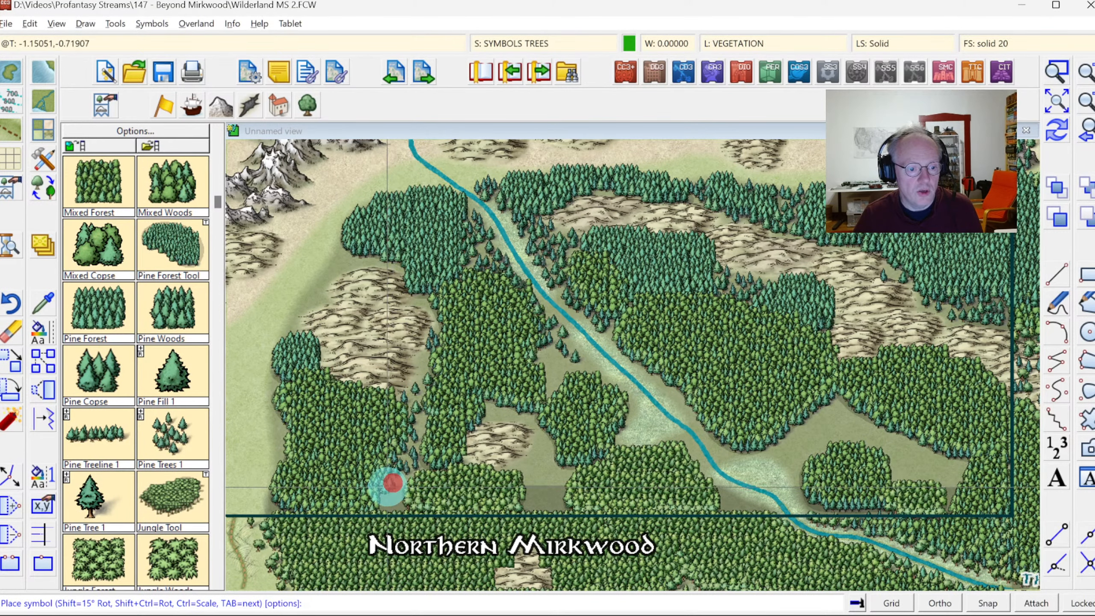
# Scatter single pines around the small southern hills and the small mixed forest beside them, west of the river.
pyautogui.click(527, 413)
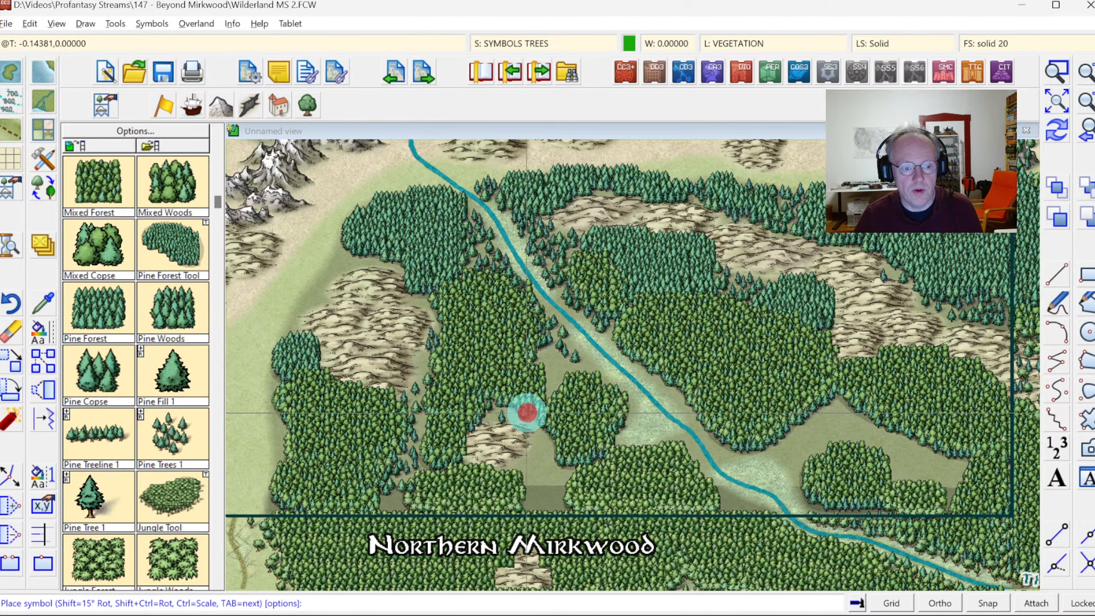
pyautogui.click(535, 464)
pyautogui.click(553, 472)
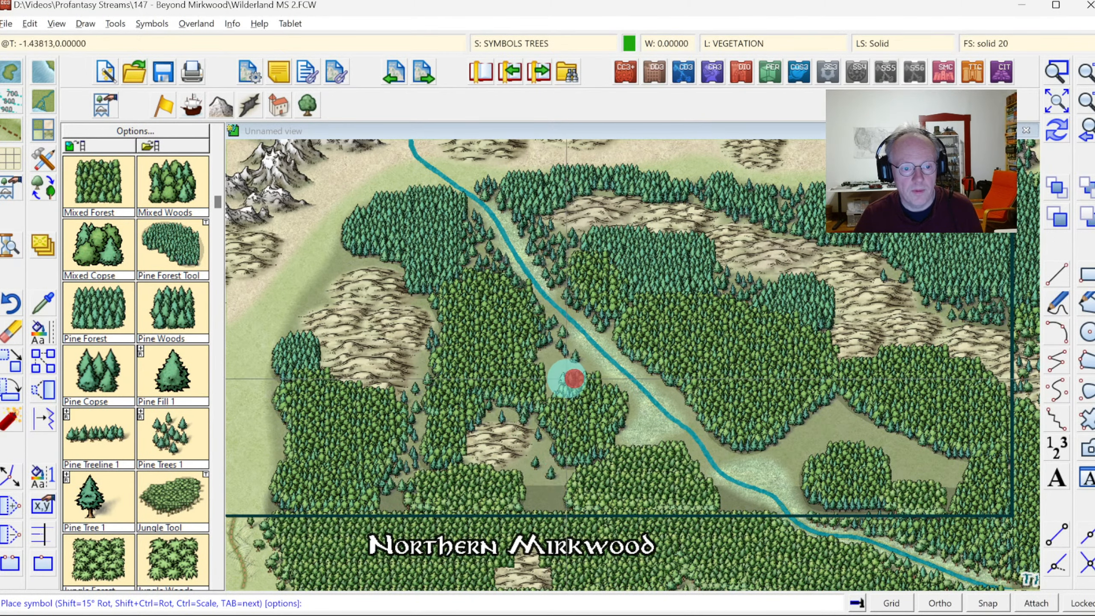
pyautogui.click(554, 386)
# Line the northwestern edge of the western hills with single pines, linking the large and small pine forests.
pyautogui.click(340, 272)
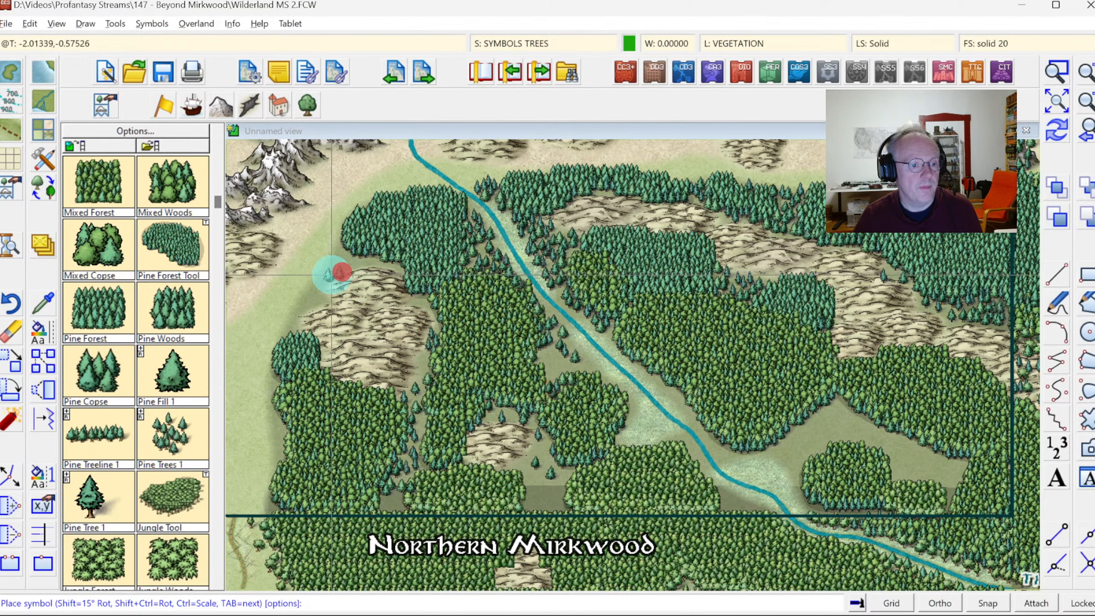
pyautogui.click(319, 284)
pyautogui.click(318, 289)
pyautogui.click(305, 299)
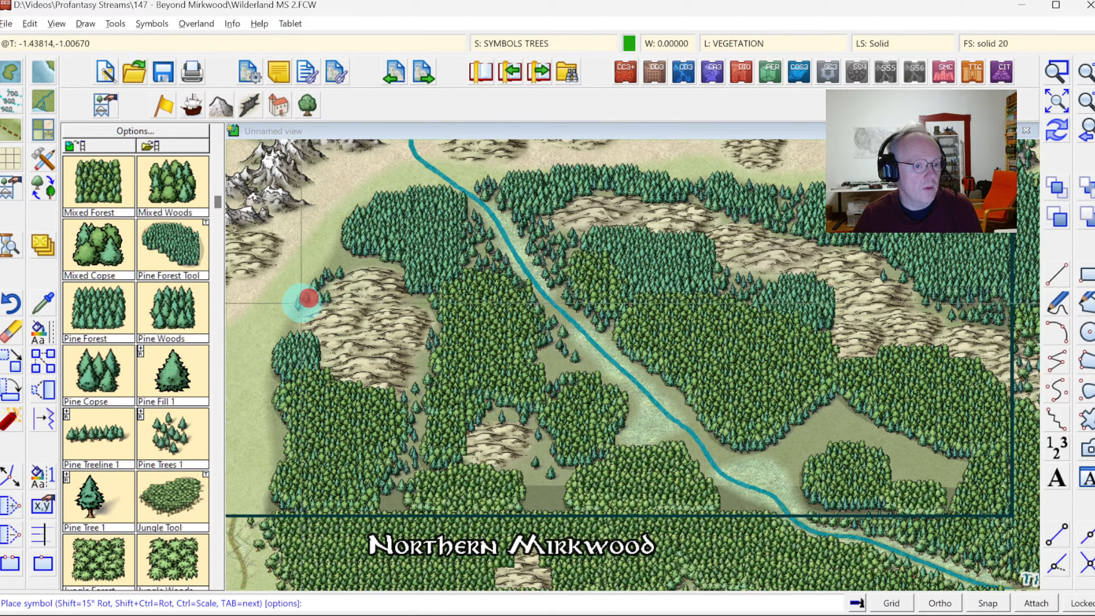
pyautogui.click(293, 311)
pyautogui.click(298, 329)
pyautogui.click(301, 307)
pyautogui.click(326, 262)
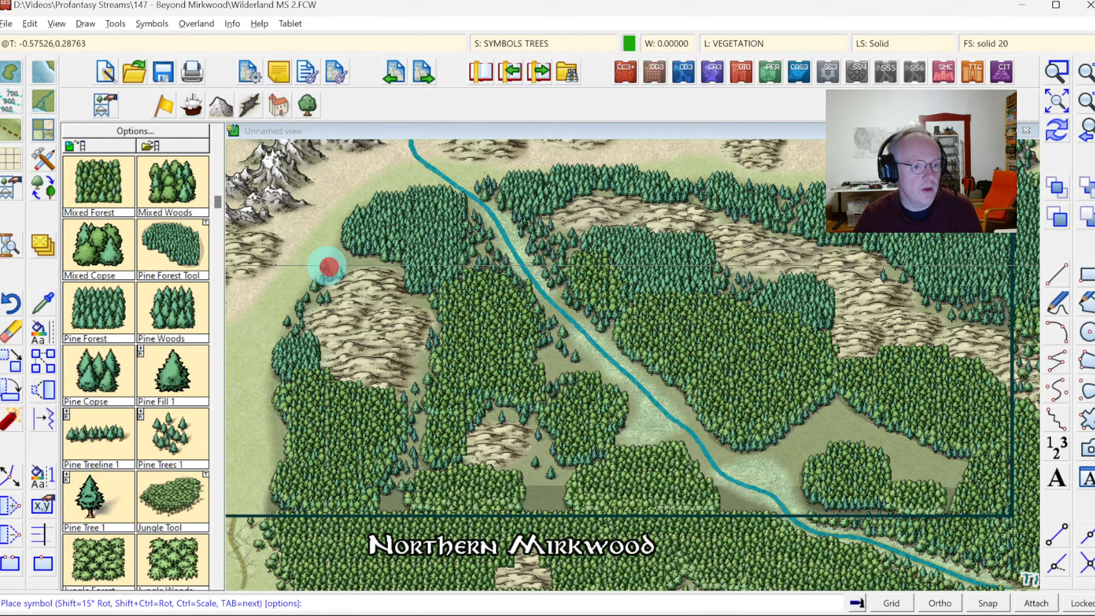
pyautogui.click(349, 261)
# Scatter single pines down the outer western edge of the westernmost mixed forest and add one beside the western hills.
pyautogui.click(272, 382)
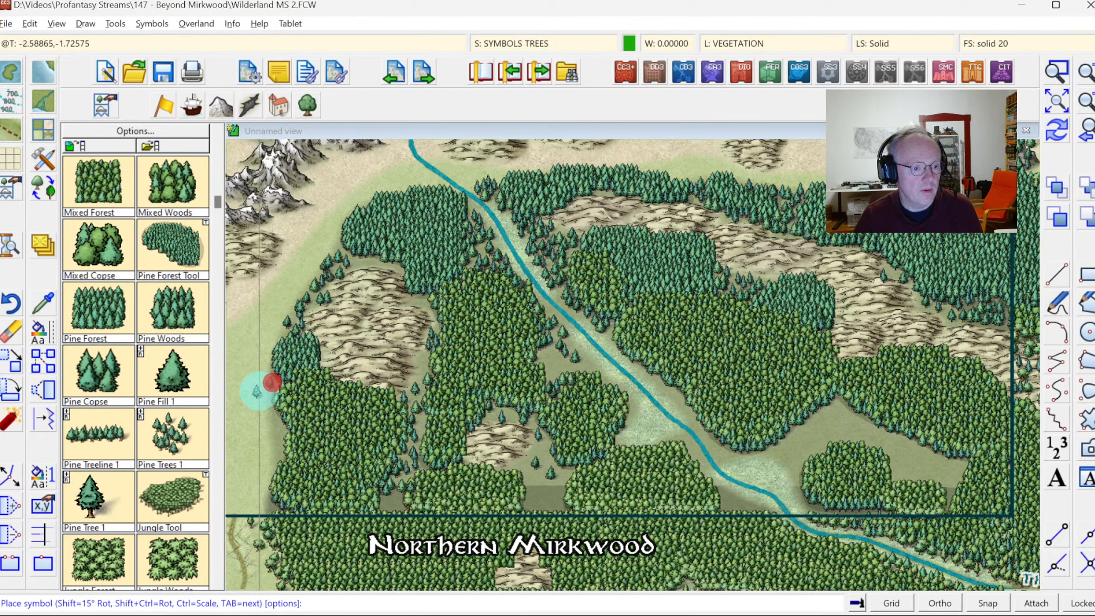
pyautogui.click(271, 416)
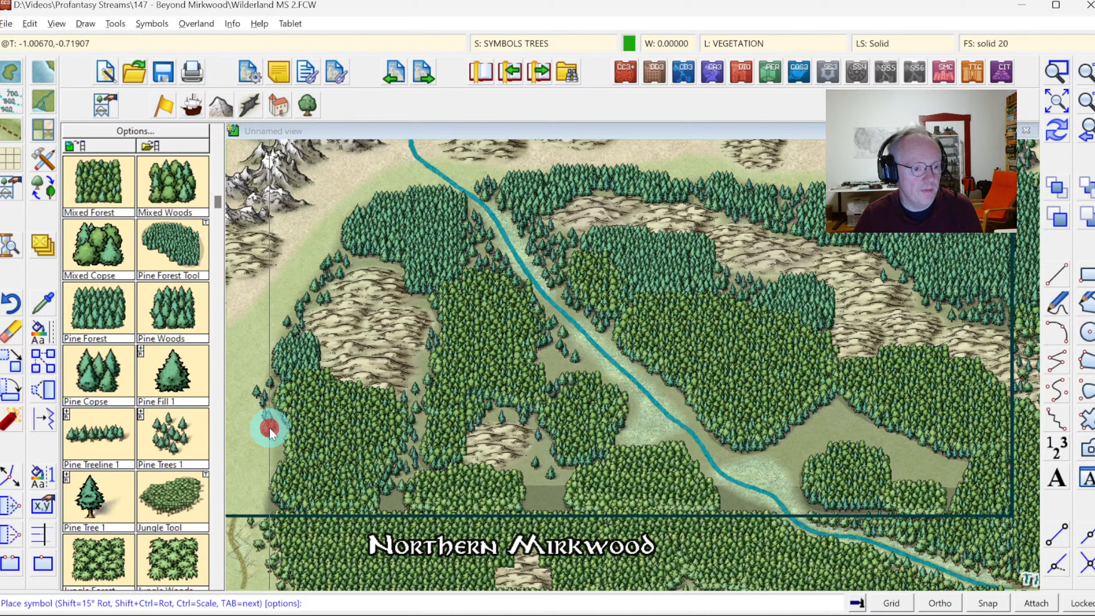
pyautogui.click(281, 434)
pyautogui.click(272, 457)
pyautogui.click(276, 460)
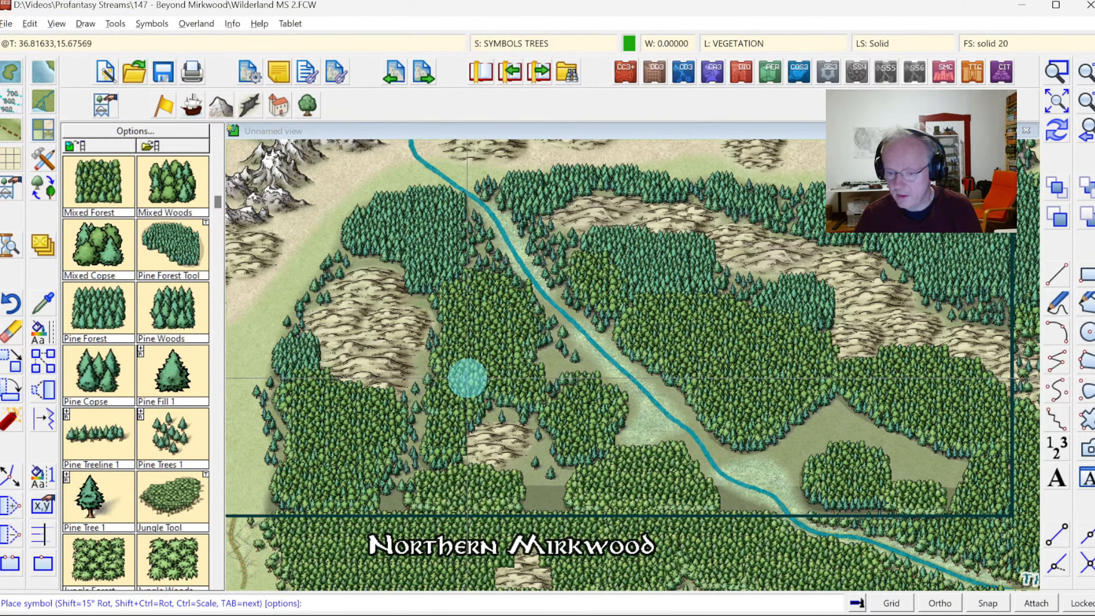
pyautogui.click(418, 363)
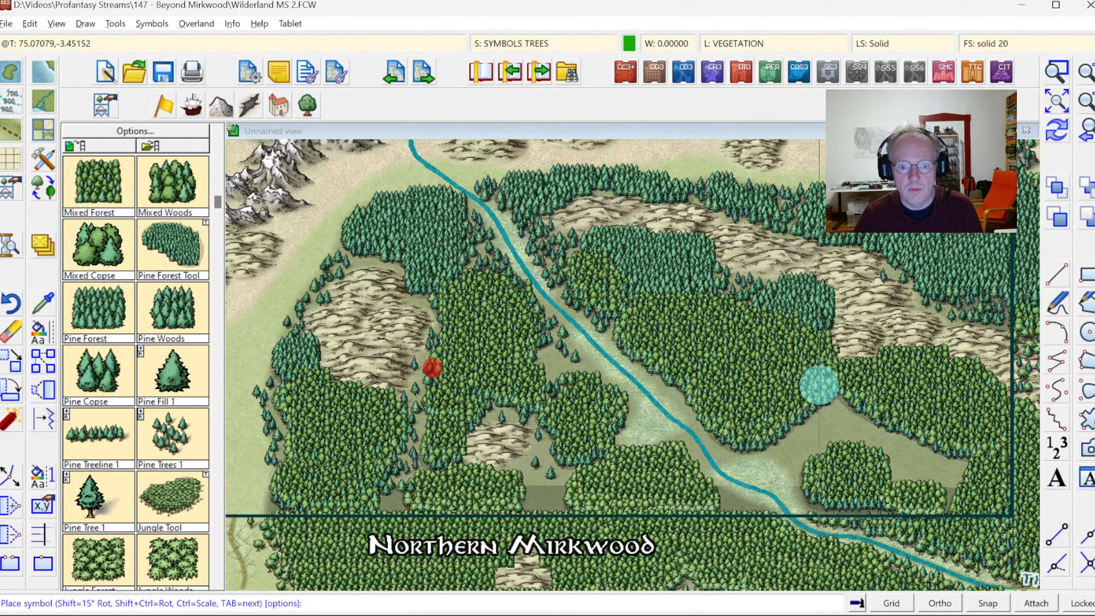
# Scatter single pines across the clearing between the eastern mixed forests, just north of the Northern Mirkwood border.
pyautogui.click(840, 404)
pyautogui.click(826, 424)
pyautogui.click(873, 427)
pyautogui.click(904, 444)
pyautogui.click(916, 442)
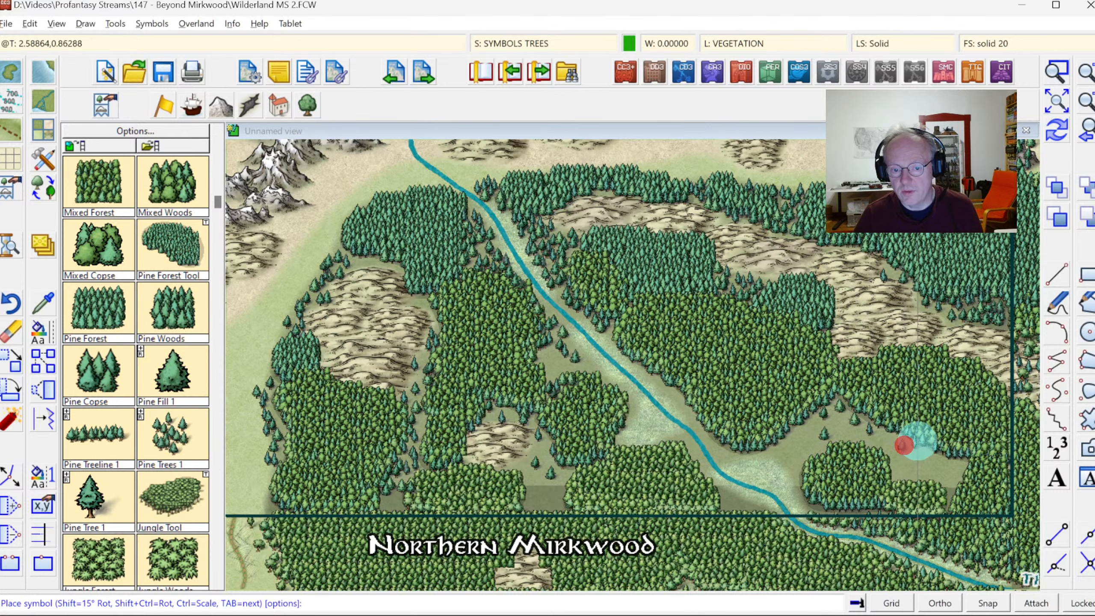
pyautogui.click(932, 453)
pyautogui.click(894, 456)
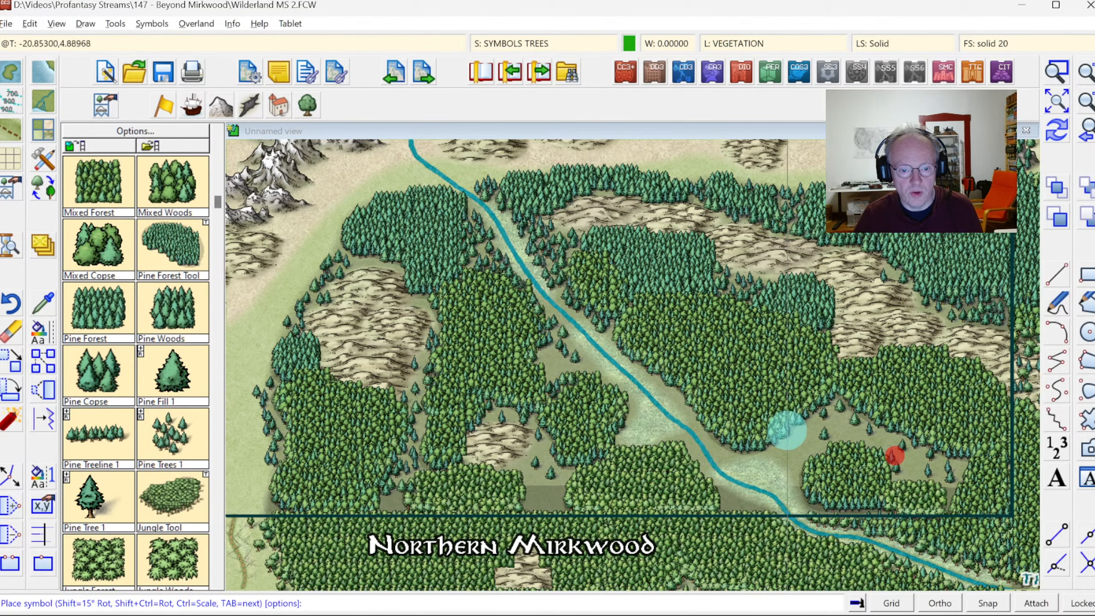
# Add single pines along the river side of the large central mixed forest.
pyautogui.click(718, 445)
pyautogui.click(702, 420)
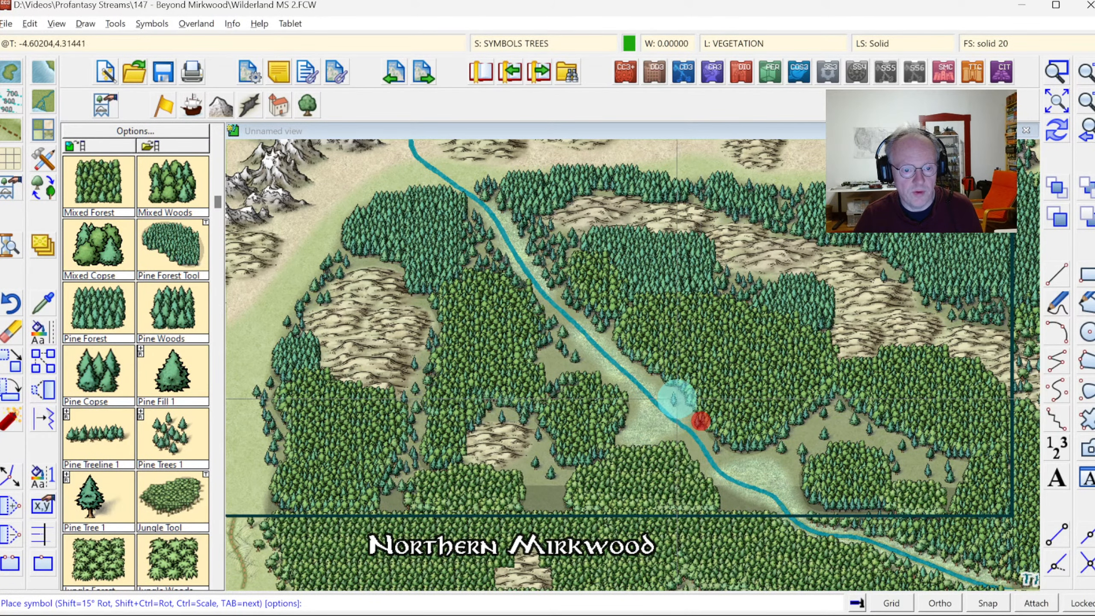
pyautogui.click(670, 383)
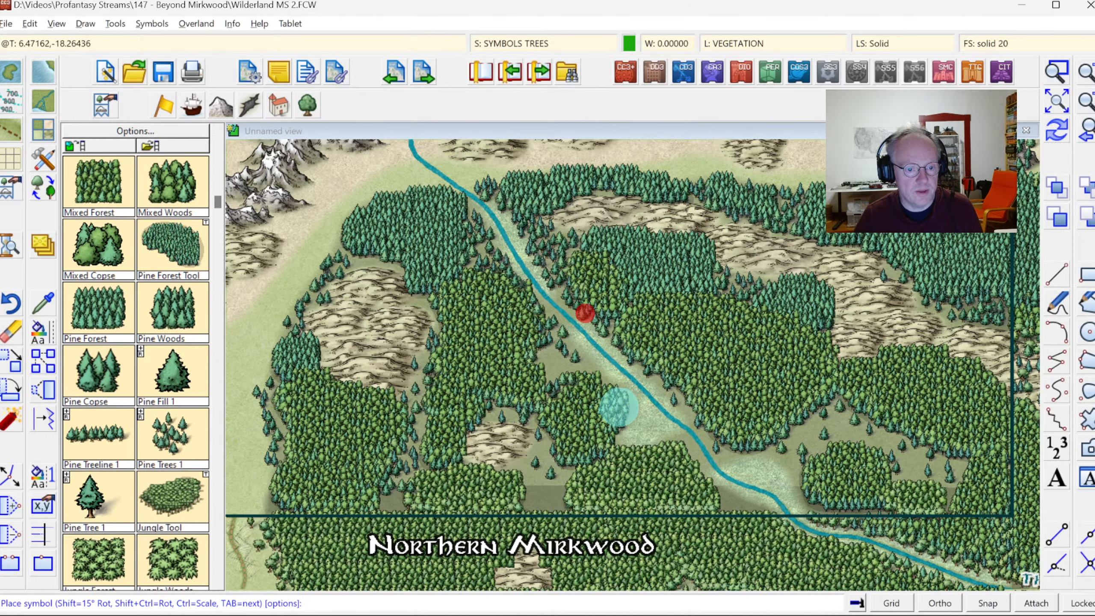
# Add more single pines in the gap southeast of the small southern hills and at the northwestern pine forest's edge.
pyautogui.click(544, 473)
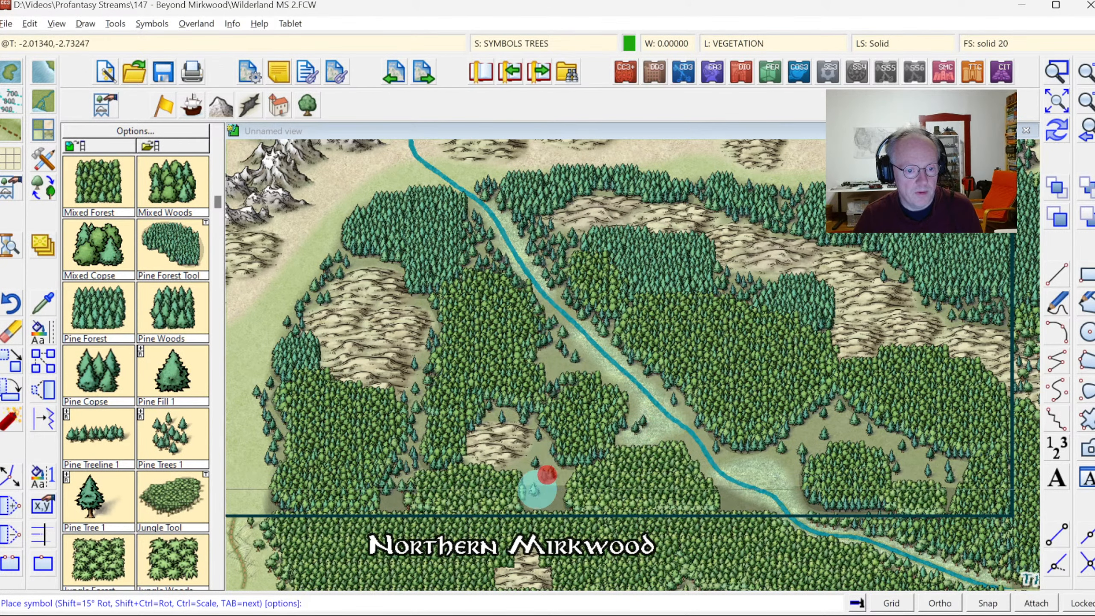
pyautogui.click(530, 487)
pyautogui.click(546, 496)
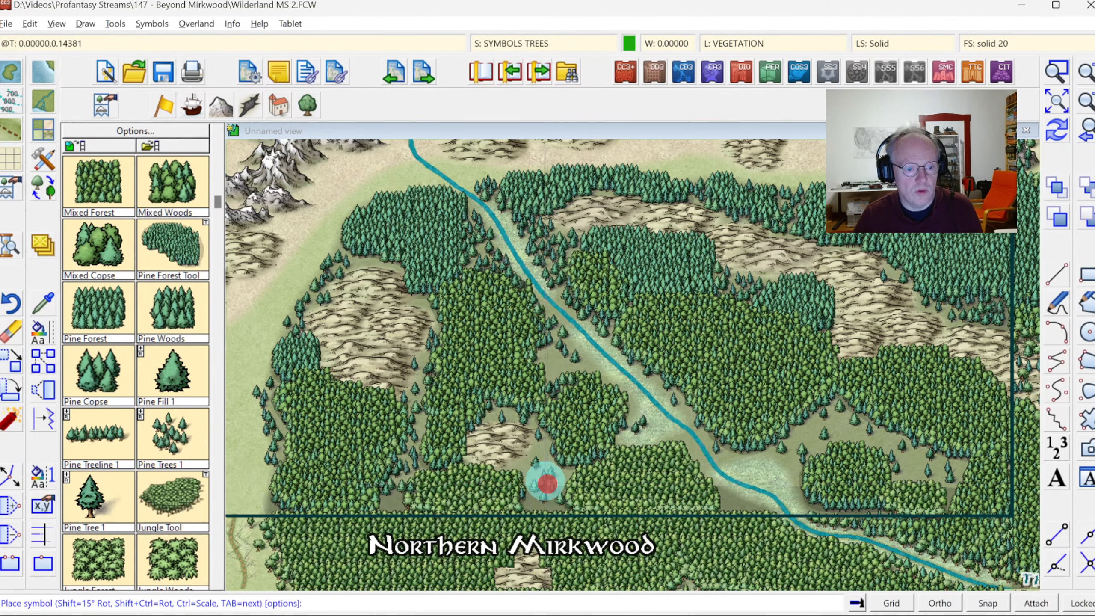
pyautogui.click(527, 462)
pyautogui.click(546, 357)
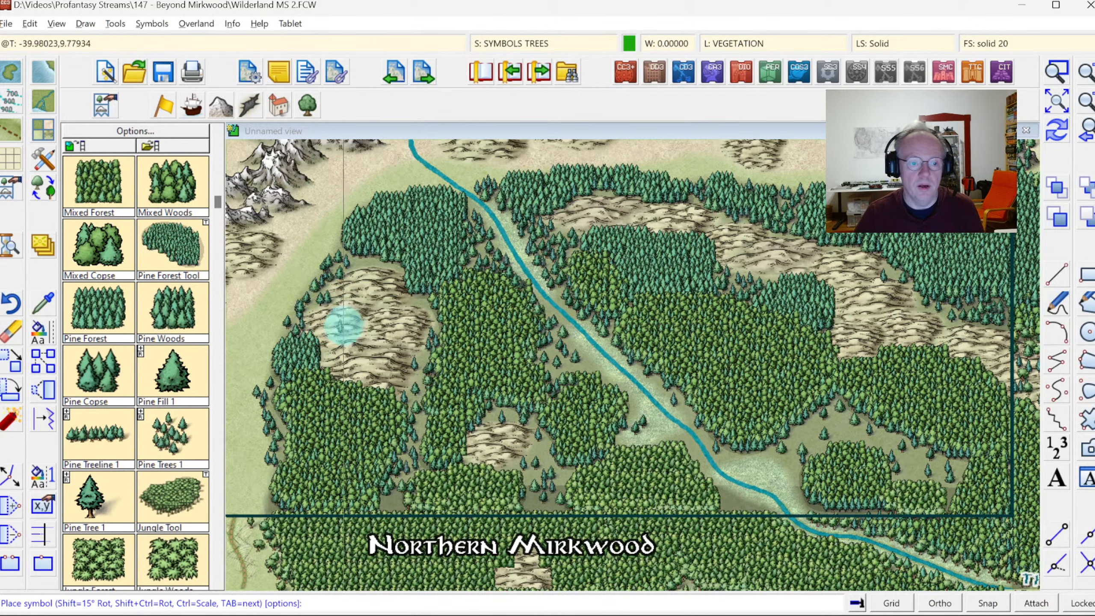
pyautogui.click(344, 245)
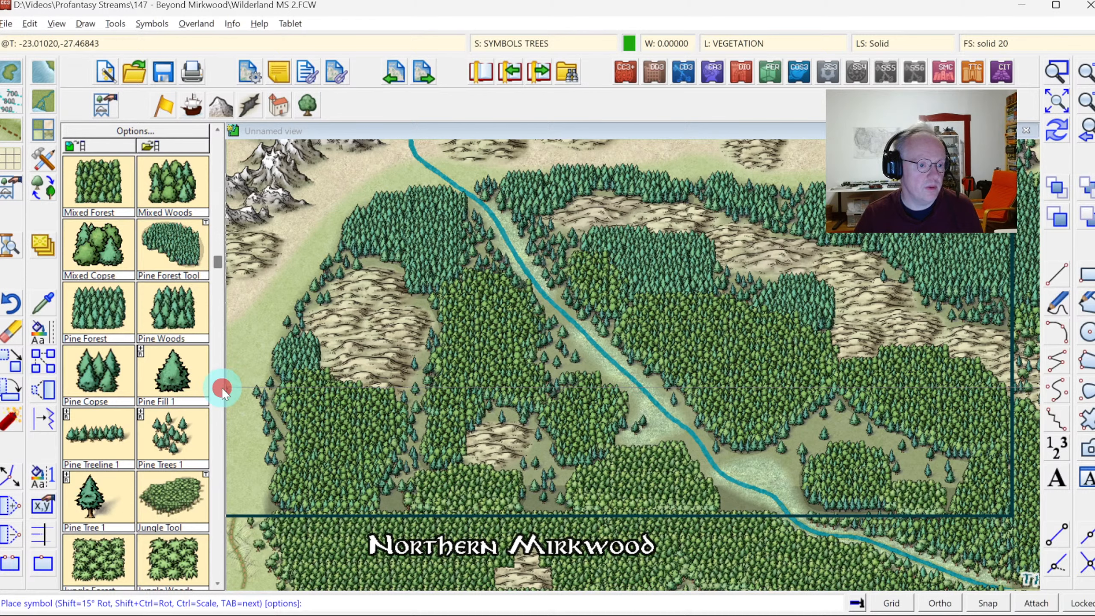
# Switch to a single deciduous tree symbol and scatter it up the gap between the two western mixed forests.
pyautogui.scroll(1, 220, 202)
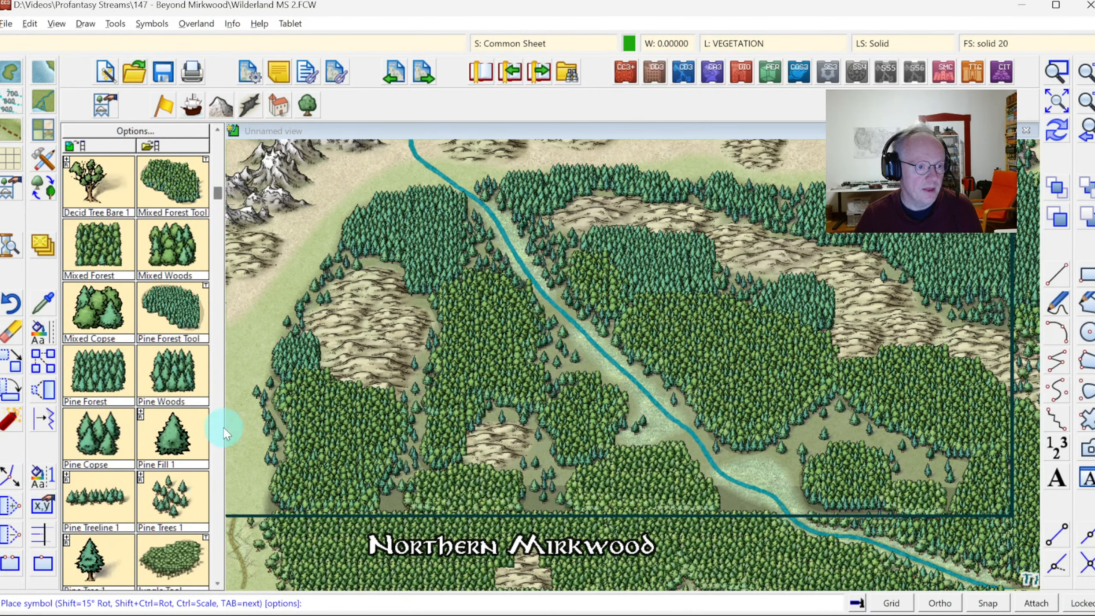
pyautogui.scroll(6, 214, 176)
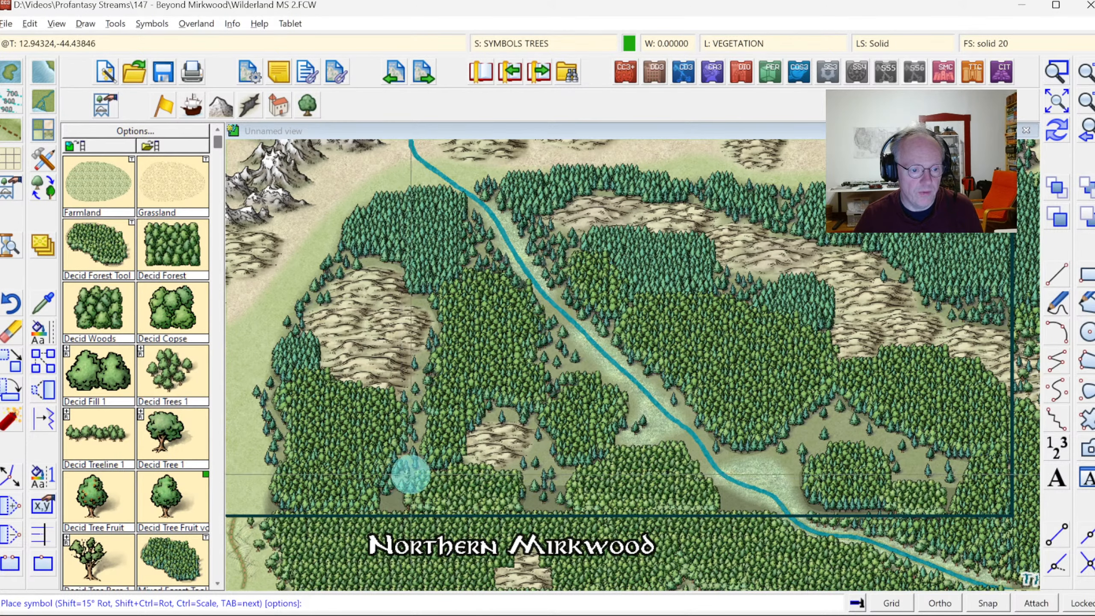
pyautogui.click(406, 476)
pyautogui.click(396, 499)
pyautogui.click(388, 503)
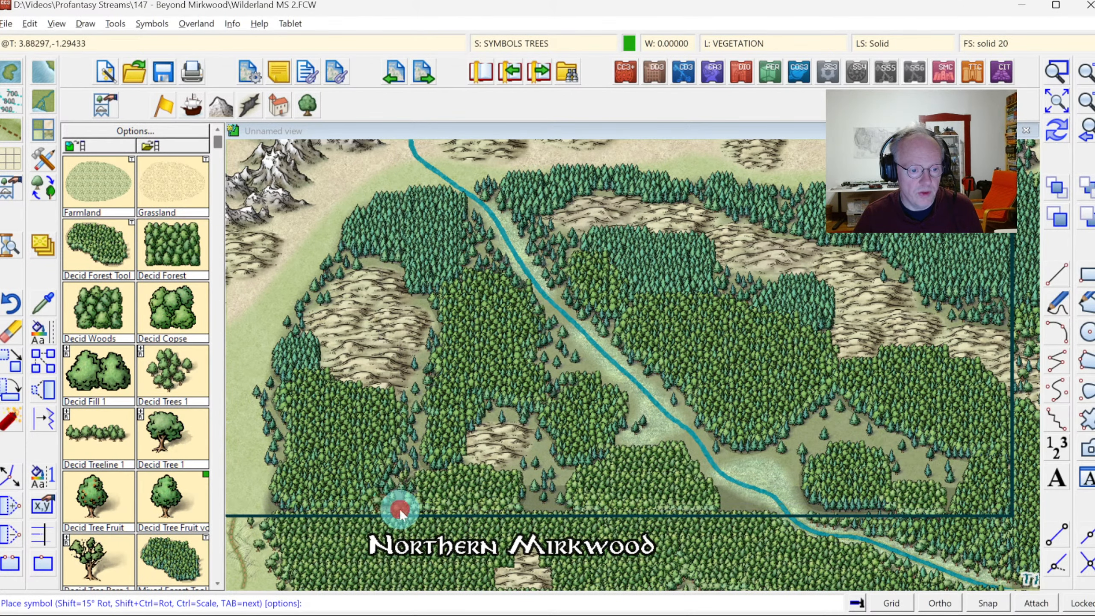
pyautogui.click(421, 445)
pyautogui.click(433, 460)
pyautogui.click(420, 430)
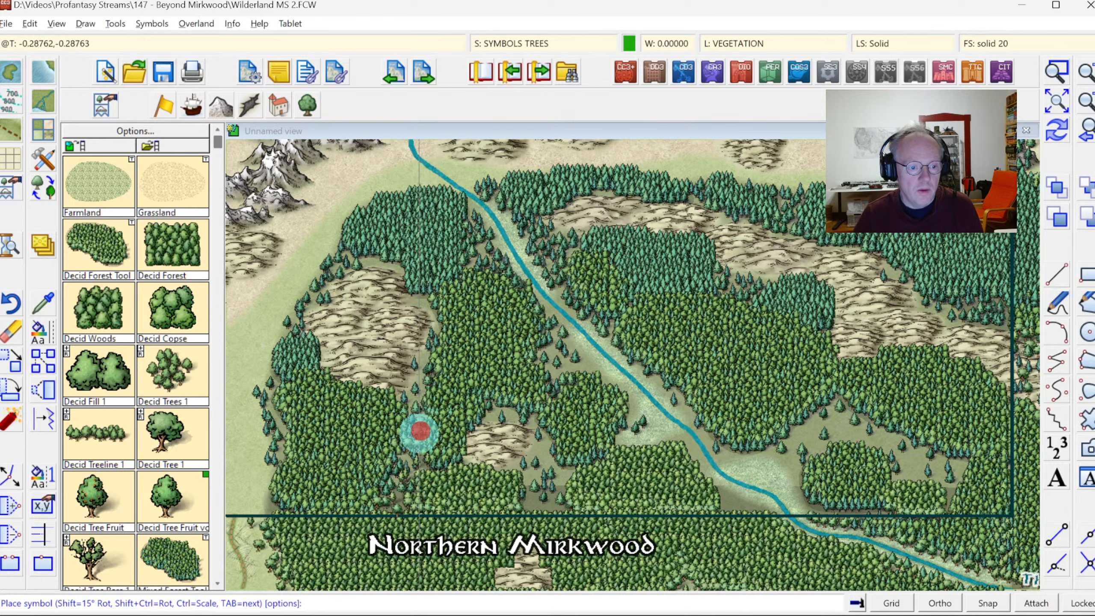
pyautogui.click(416, 404)
pyautogui.click(419, 383)
pyautogui.click(419, 368)
pyautogui.click(422, 358)
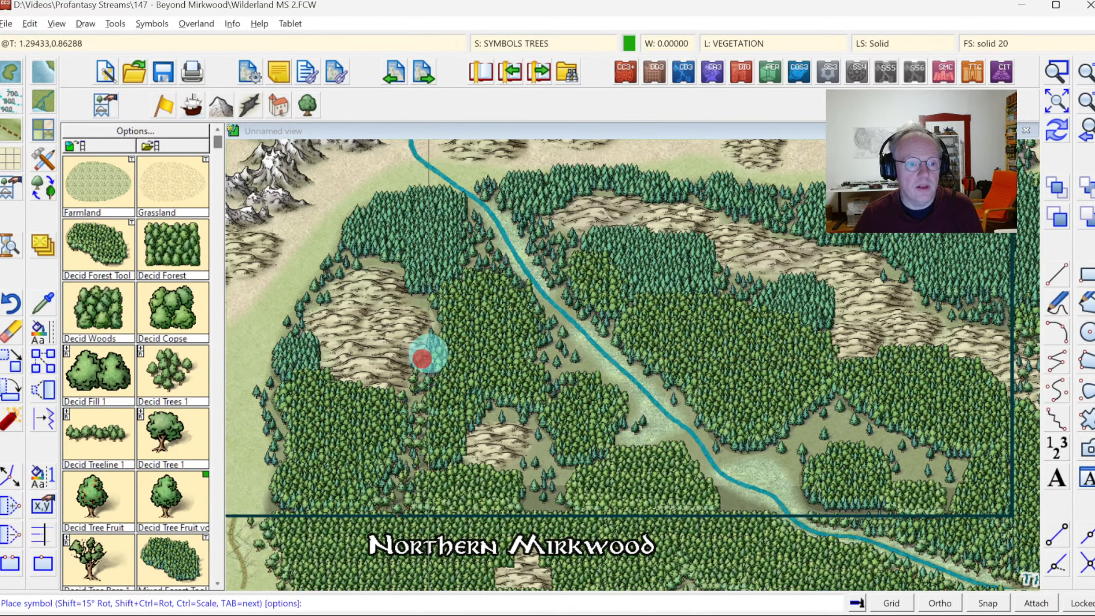
# Place single deciduous trees along the eastern edge of the western hills, up to the pine forest.
pyautogui.click(427, 330)
pyautogui.click(433, 313)
pyautogui.click(423, 303)
pyautogui.click(416, 298)
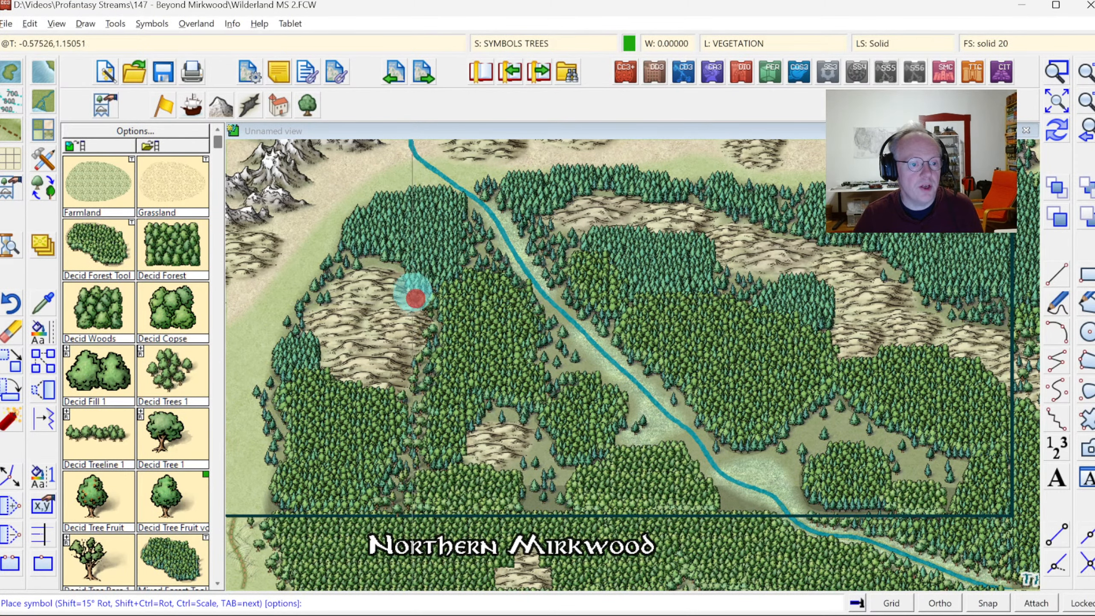
# Mix single deciduous trees among the pines along the northern and northwestern edges of the western hills.
pyautogui.click(391, 262)
pyautogui.click(374, 257)
pyautogui.click(360, 260)
pyautogui.click(341, 264)
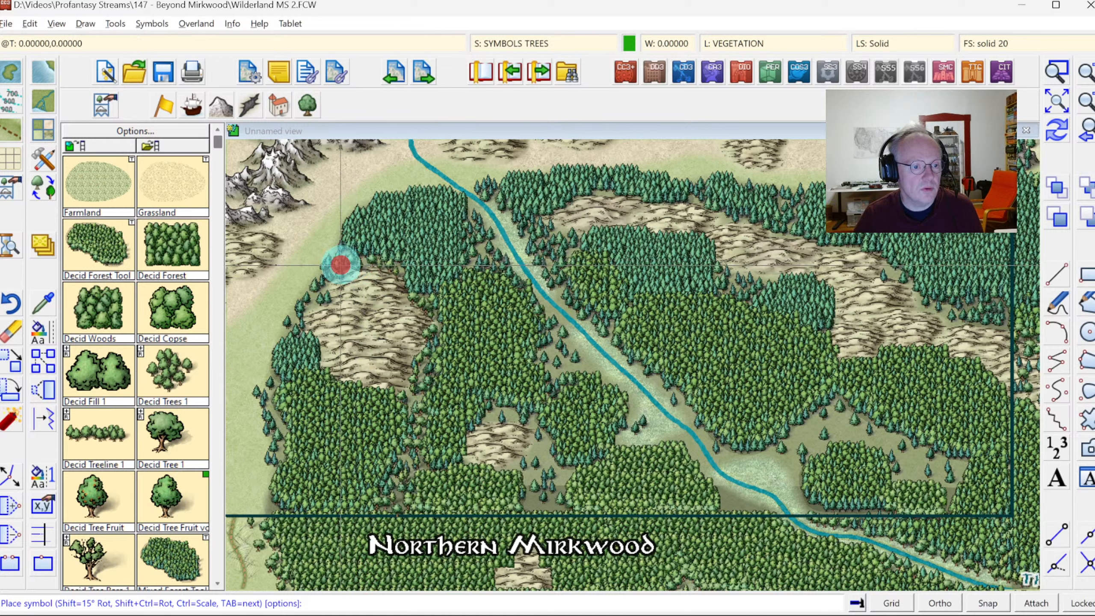
pyautogui.click(332, 272)
pyautogui.click(326, 290)
pyautogui.click(306, 317)
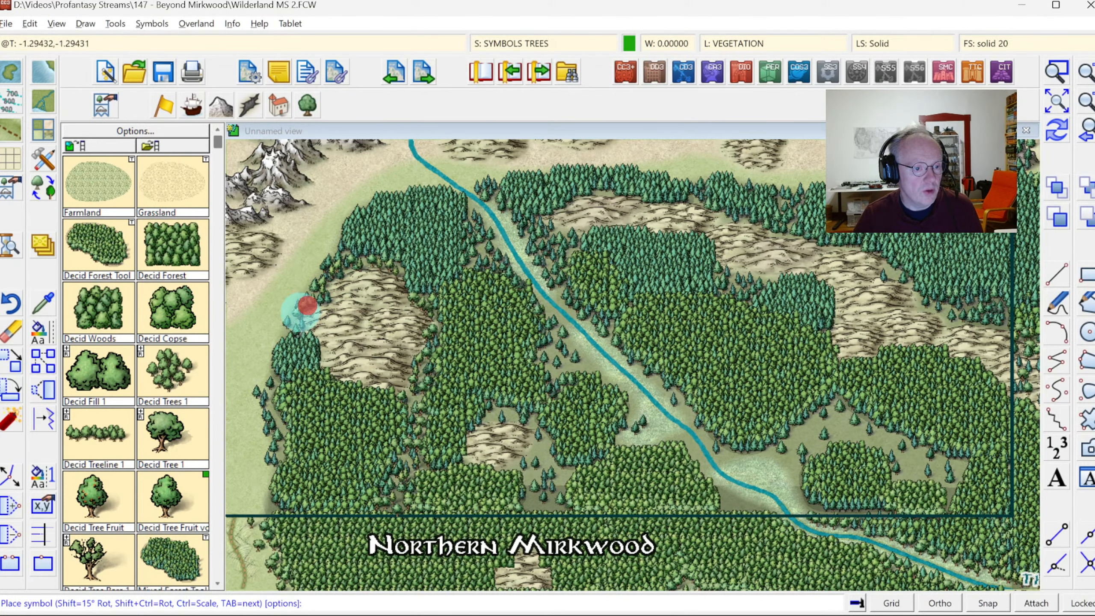
pyautogui.click(294, 334)
# Add single deciduous trees down the outer western edge of the westernmost mixed forest to the Northern Mirkwood border.
pyautogui.click(272, 404)
pyautogui.click(280, 426)
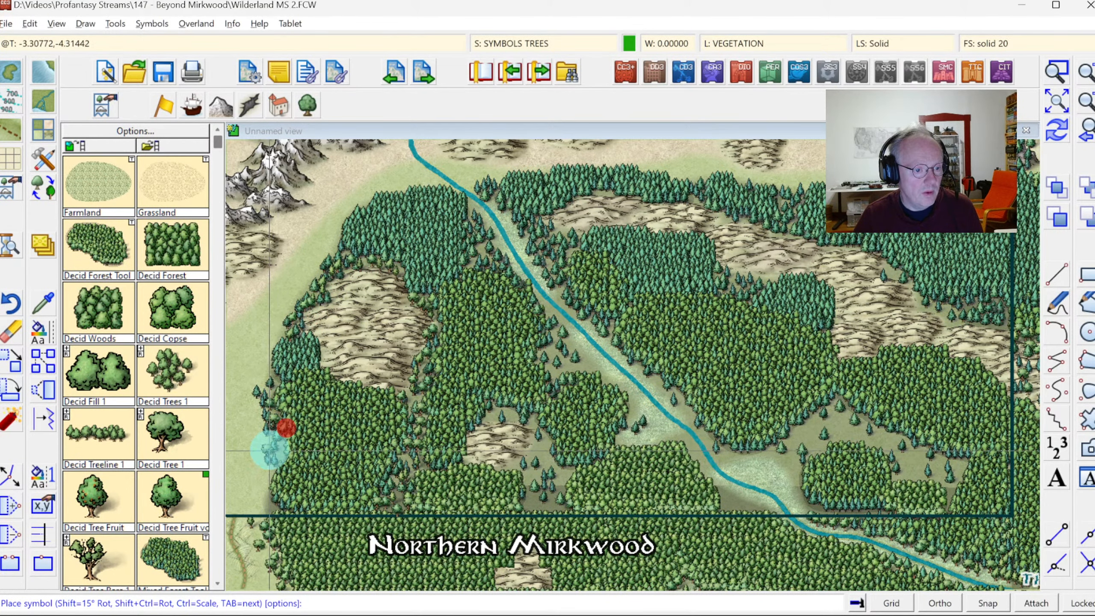
pyautogui.click(276, 453)
pyautogui.click(265, 476)
pyautogui.click(265, 498)
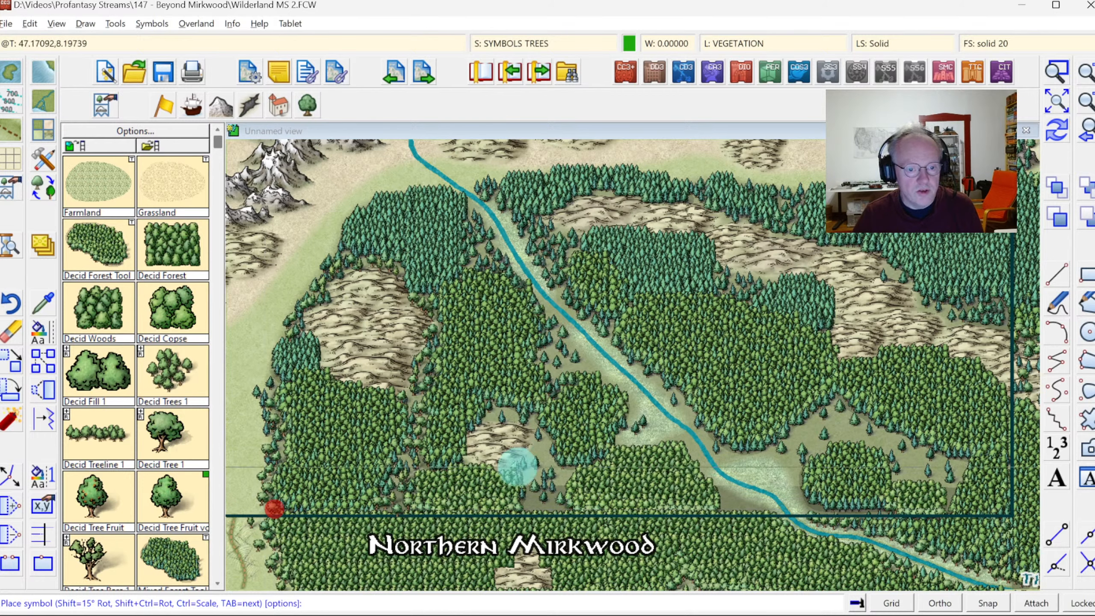
# Scatter single deciduous trees in the clearing west of the river, north of the small mixed forest.
pyautogui.click(559, 373)
pyautogui.click(551, 355)
pyautogui.click(564, 338)
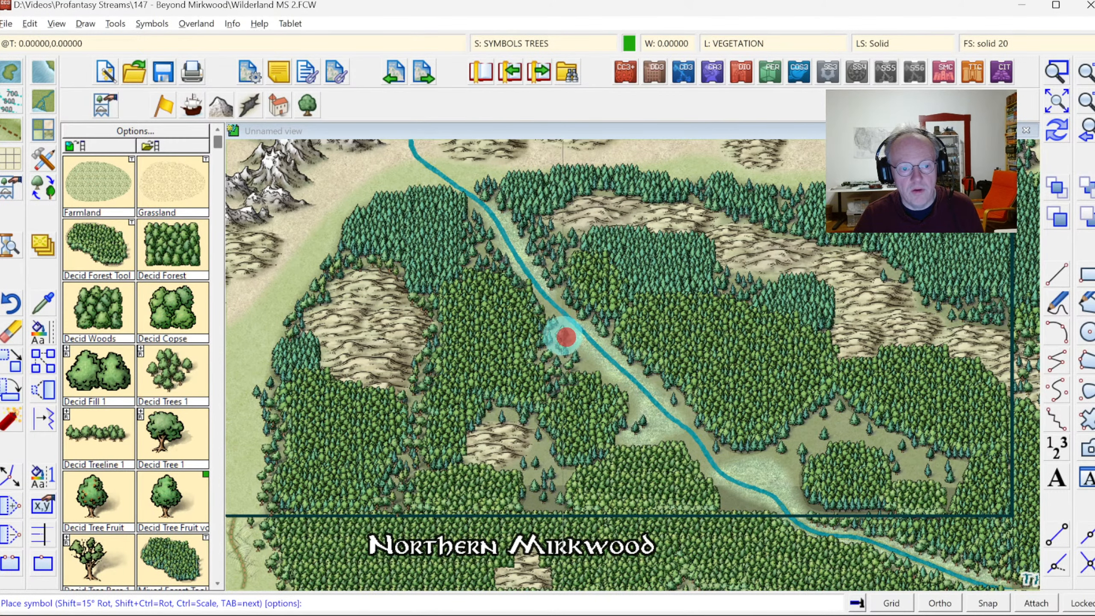
pyautogui.click(574, 338)
pyautogui.click(574, 348)
pyautogui.click(589, 357)
pyautogui.click(588, 365)
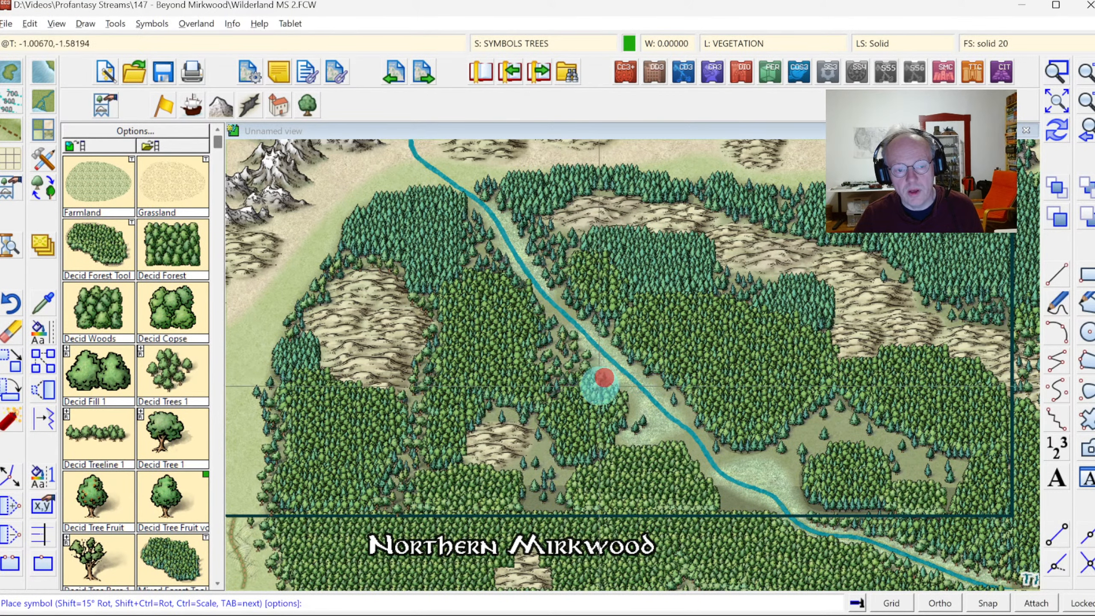
# Place single deciduous trees in the western riverside marsh and along the northeastern edge of the mixed forest south of it.
pyautogui.click(641, 421)
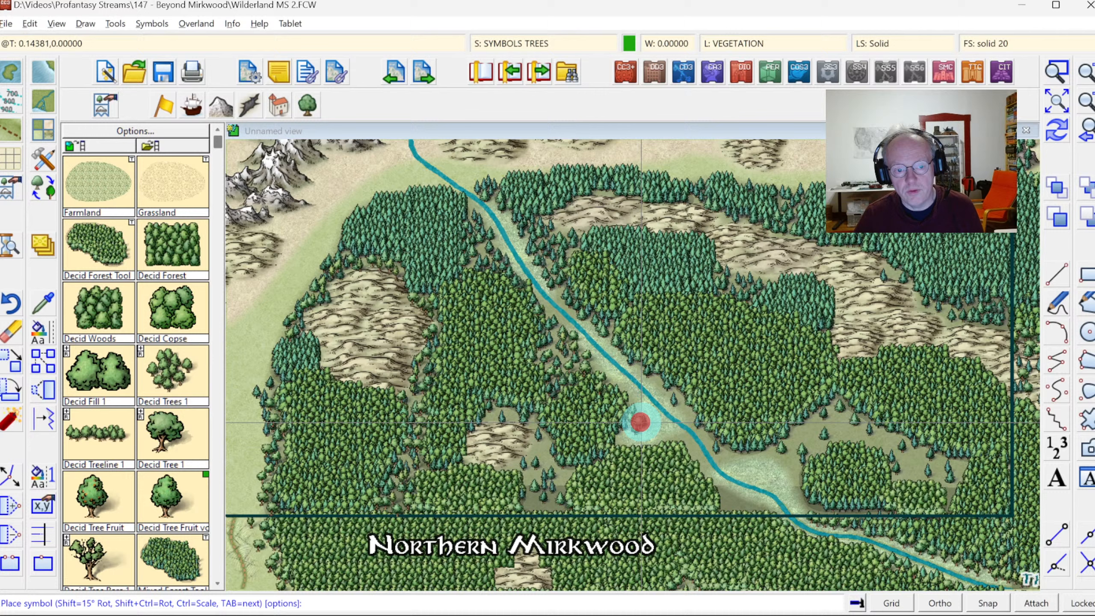
pyautogui.click(685, 441)
pyautogui.click(689, 453)
pyautogui.click(697, 467)
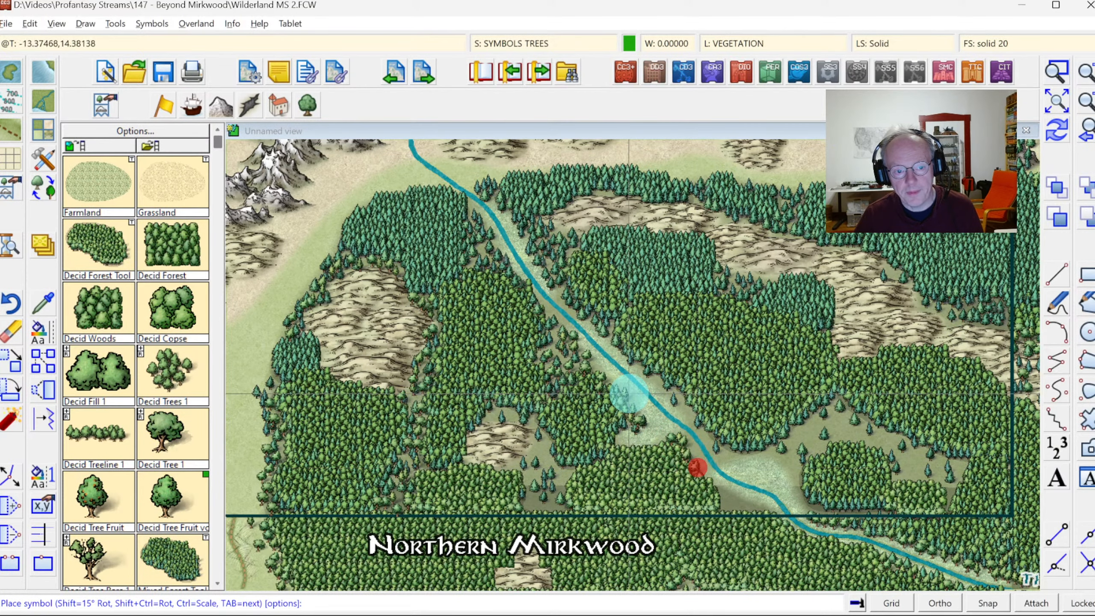
# Add single deciduous trees along both river banks, from the small northern mixed patch down to the eastern marsh.
pyautogui.click(610, 377)
pyautogui.click(546, 314)
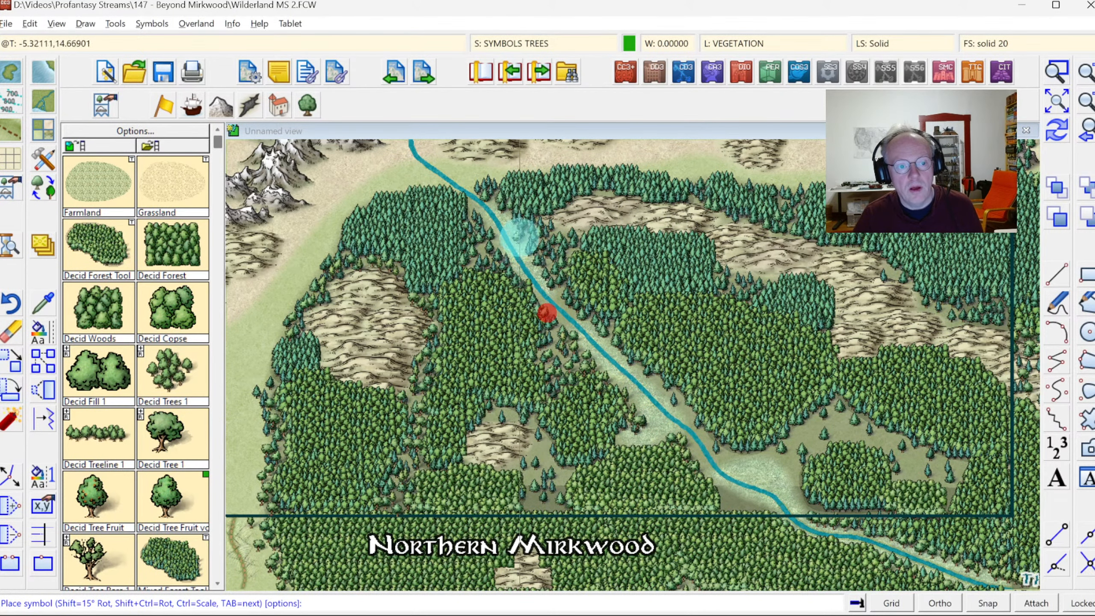
pyautogui.click(683, 411)
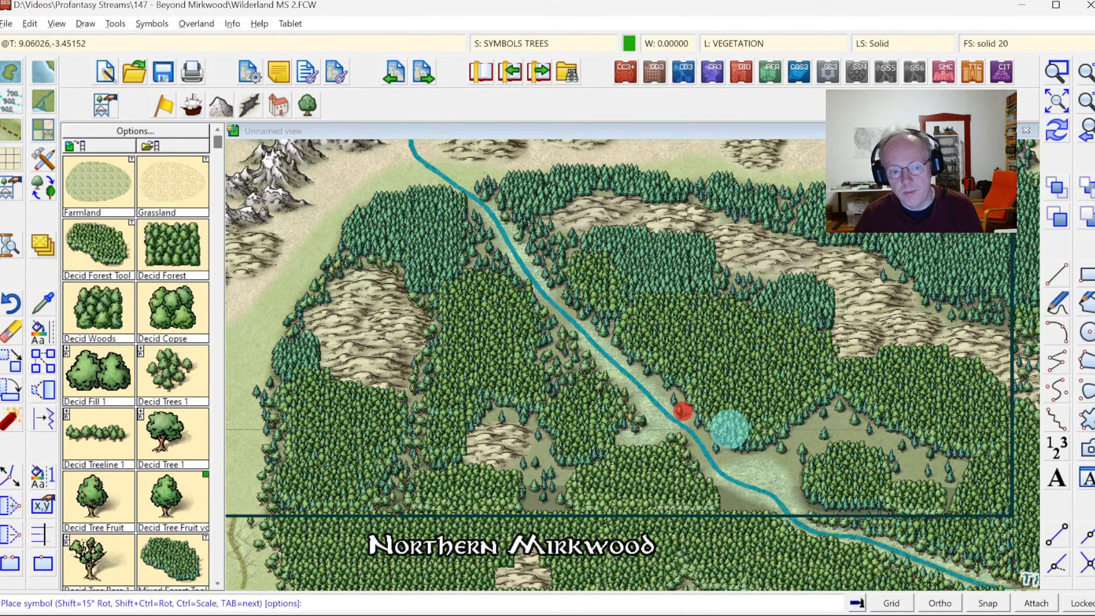
pyautogui.click(727, 453)
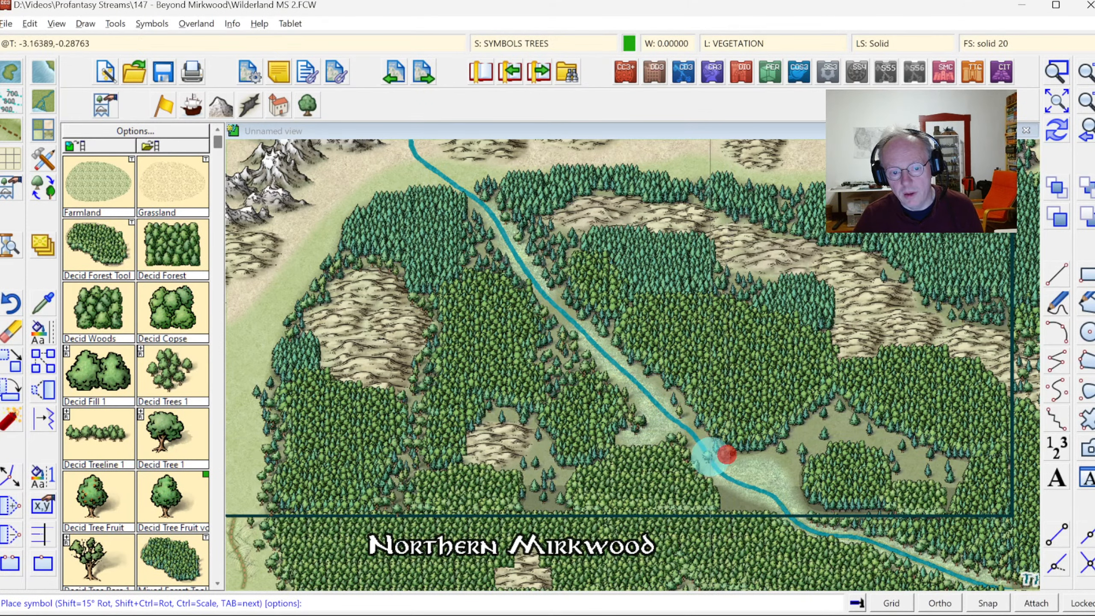
pyautogui.click(770, 450)
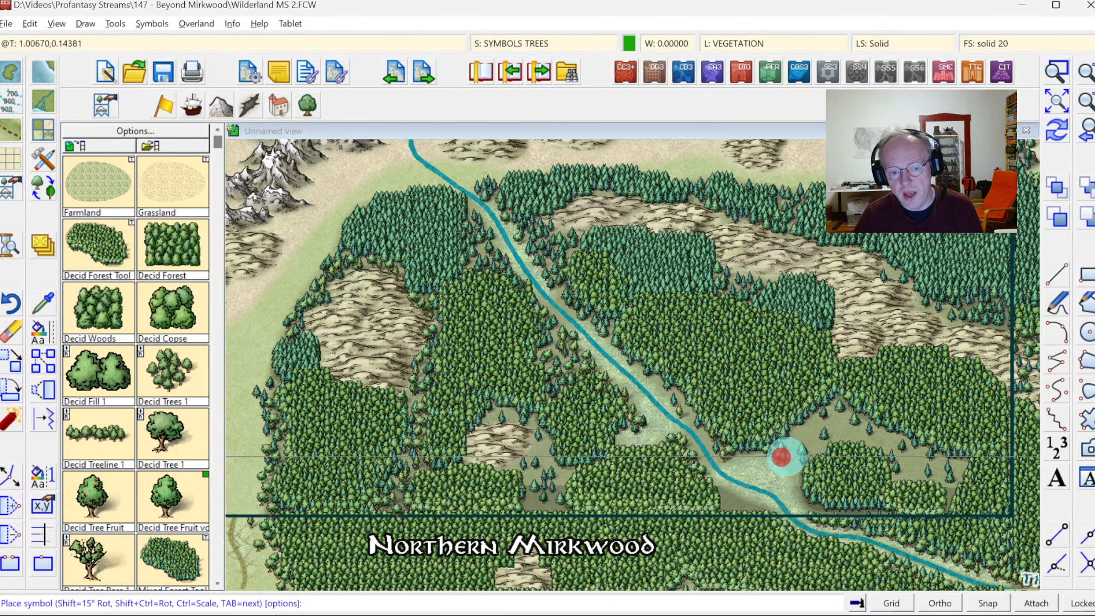
# Place single deciduous trees between the eastern riverside marsh and the western edge of the small mixed forest beside it.
pyautogui.click(792, 465)
pyautogui.click(797, 476)
pyautogui.click(806, 451)
pyautogui.click(799, 452)
pyautogui.click(796, 429)
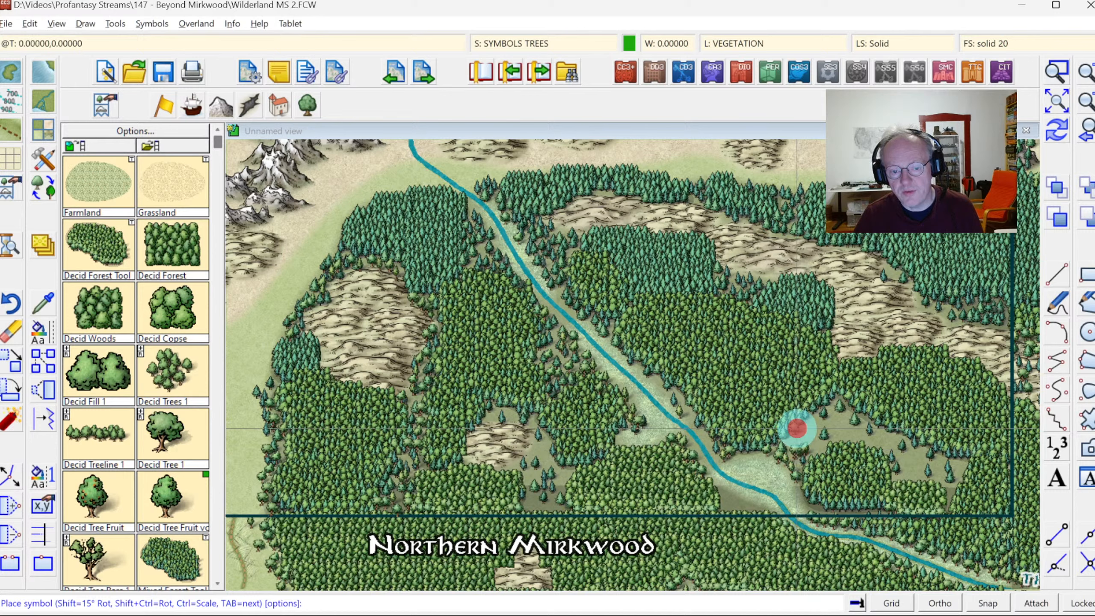
# Scatter single deciduous trees through the clearing along the northern and eastern edges of the small mixed forest east of the marsh.
pyautogui.click(812, 438)
pyautogui.click(835, 407)
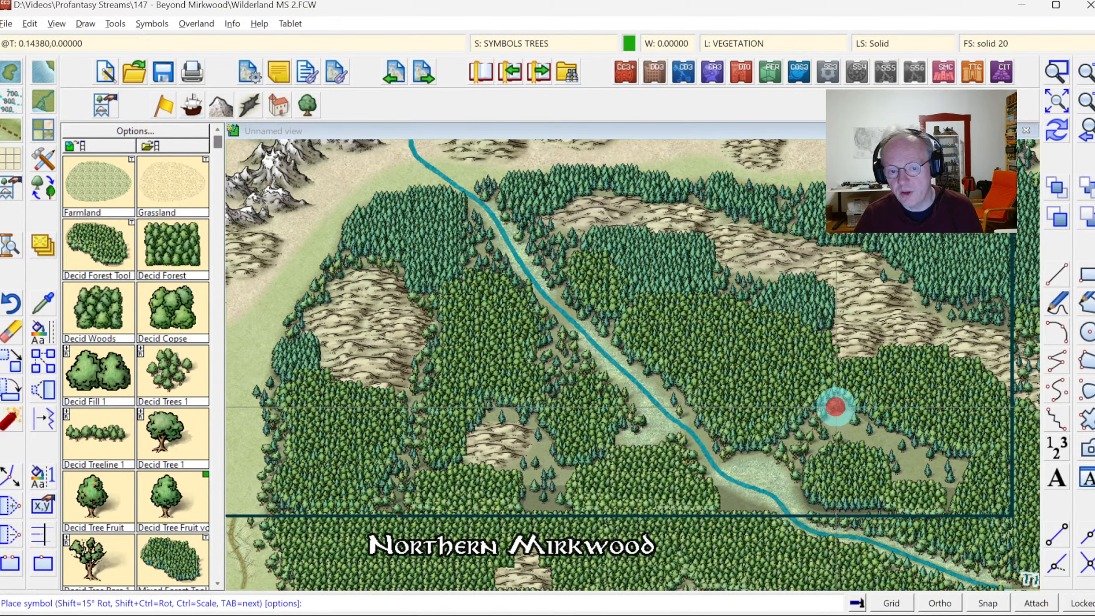
pyautogui.click(863, 423)
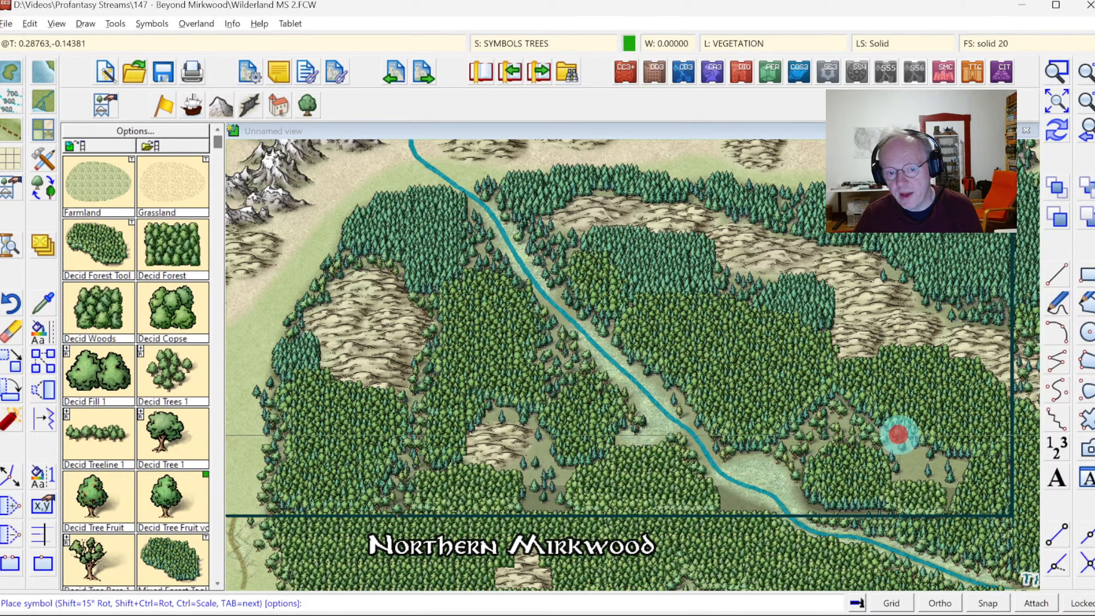
pyautogui.click(916, 458)
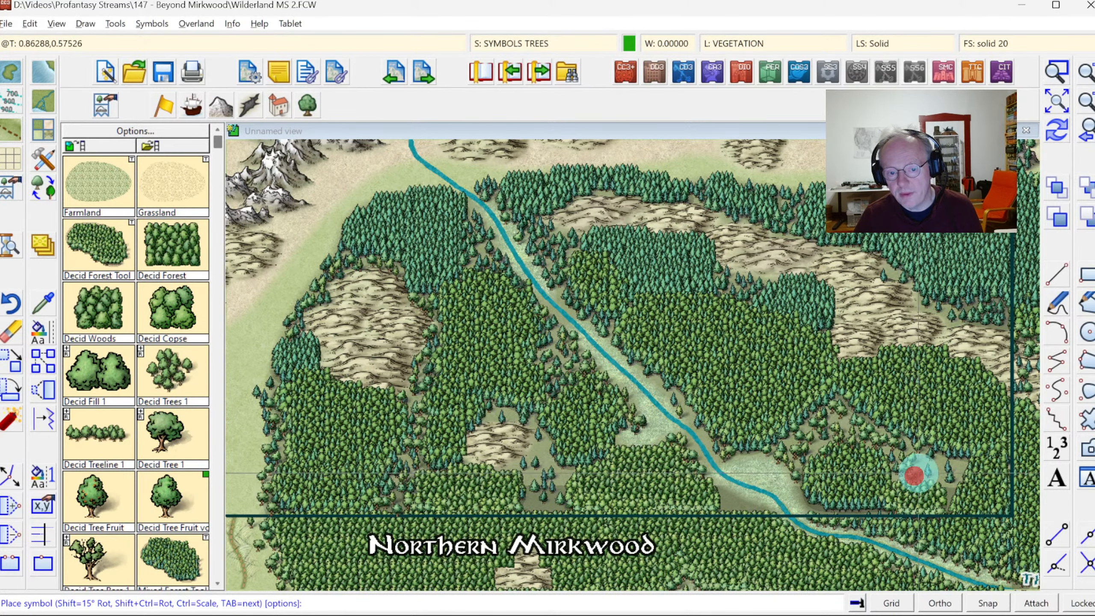
pyautogui.click(932, 459)
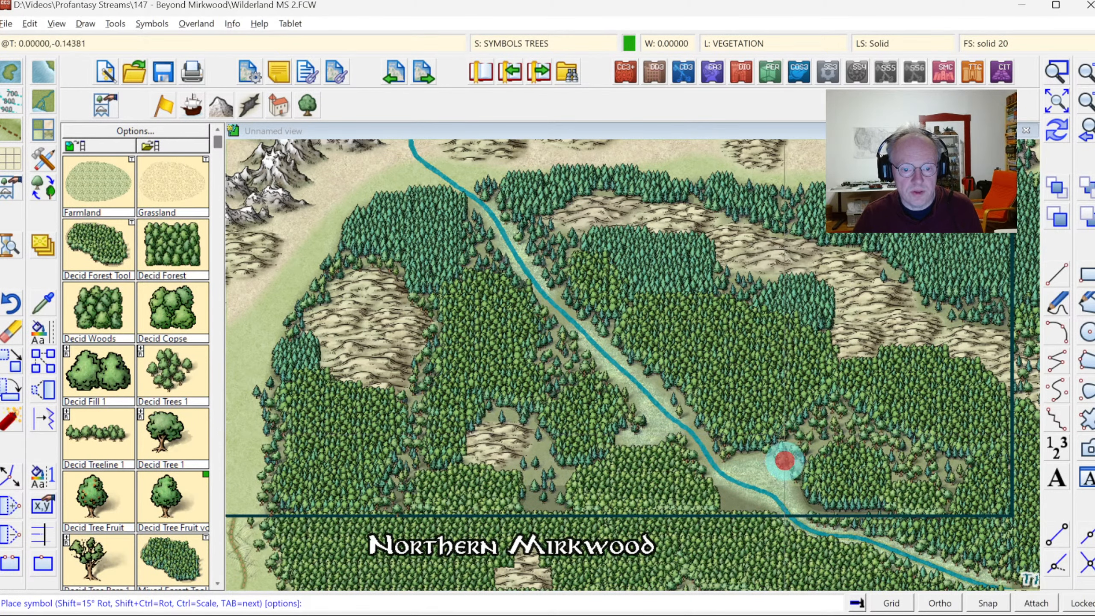
# Scatter single deciduous trees in the eastern marsh and on the opposite river bank, just north of the Northern Mirkwood border.
pyautogui.click(757, 467)
pyautogui.click(772, 477)
pyautogui.click(793, 492)
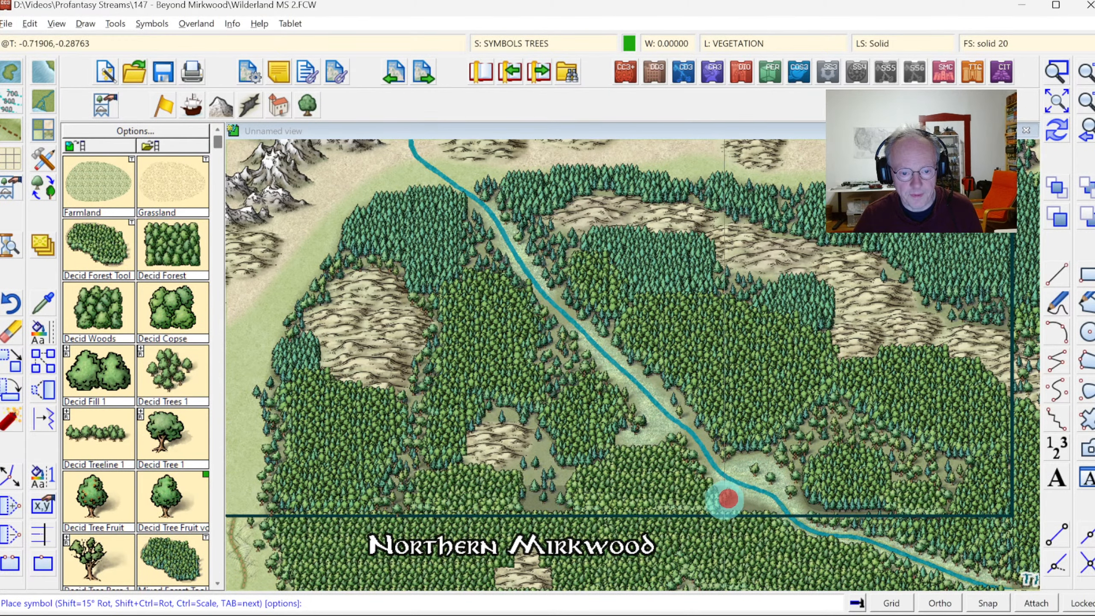
pyautogui.click(755, 506)
pyautogui.click(772, 513)
pyautogui.click(732, 508)
pyautogui.click(767, 512)
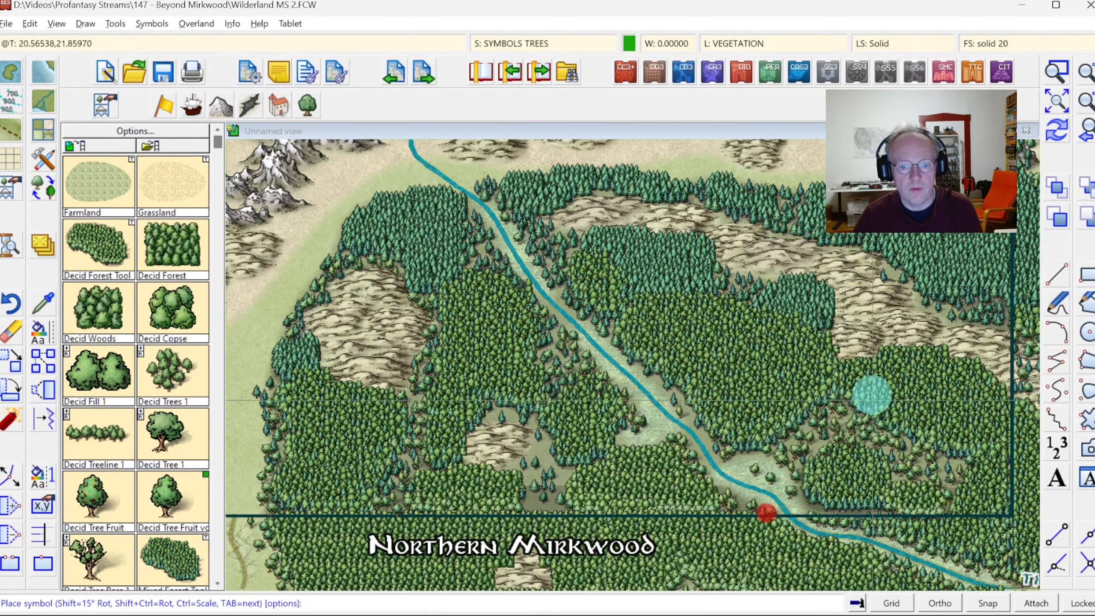
# Add single deciduous trees at the southern foot of the eastern hills, in the eastern clearing and along the marsh's river banks.
pyautogui.click(879, 356)
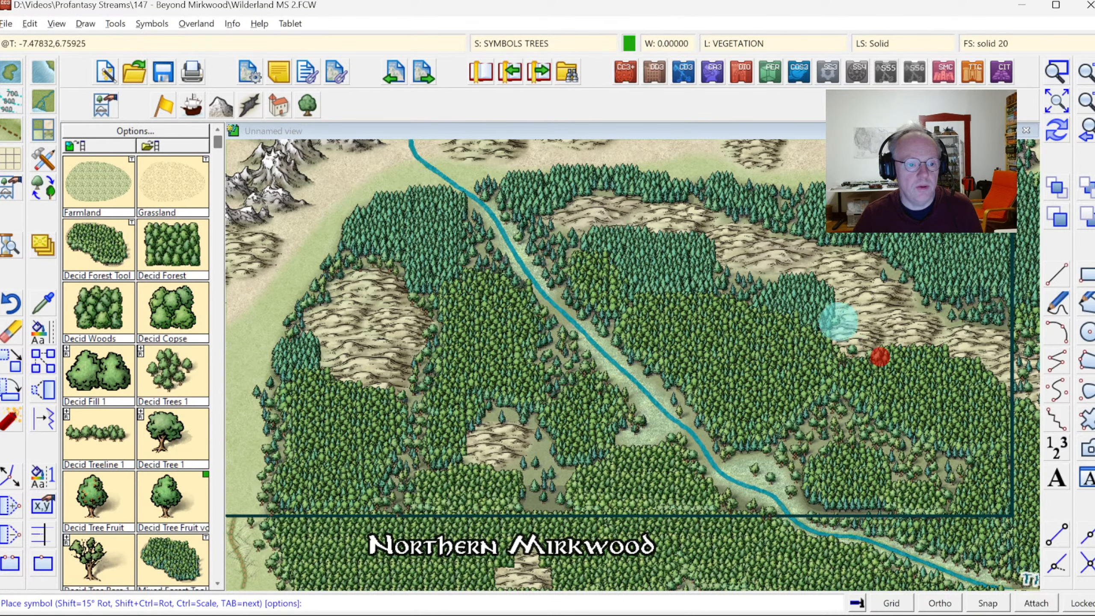
pyautogui.rightClick(957, 475)
pyautogui.click(948, 495)
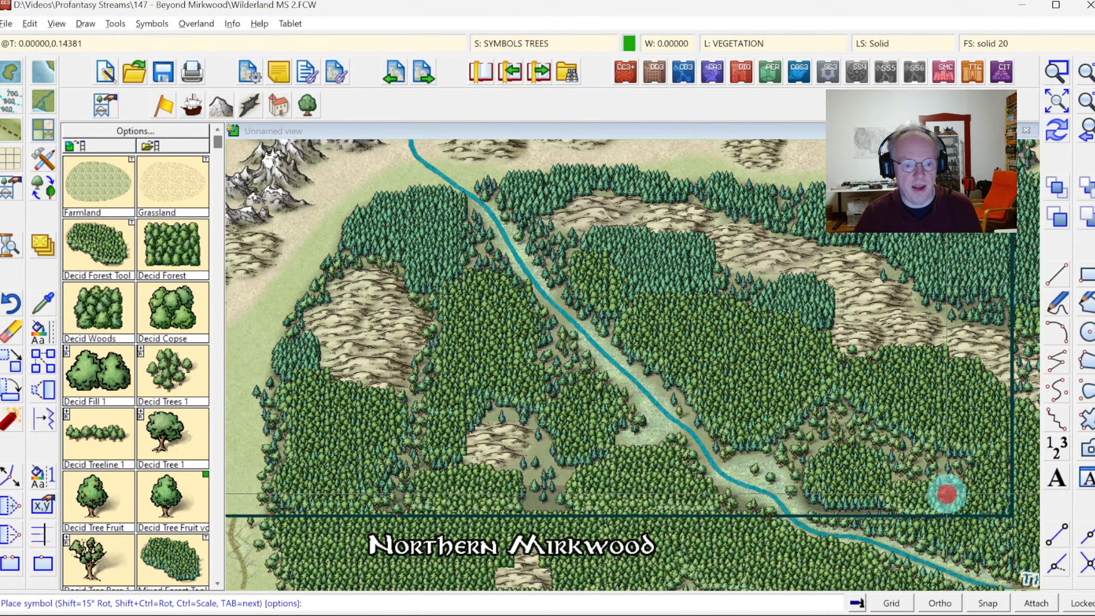
pyautogui.click(742, 493)
pyautogui.click(712, 483)
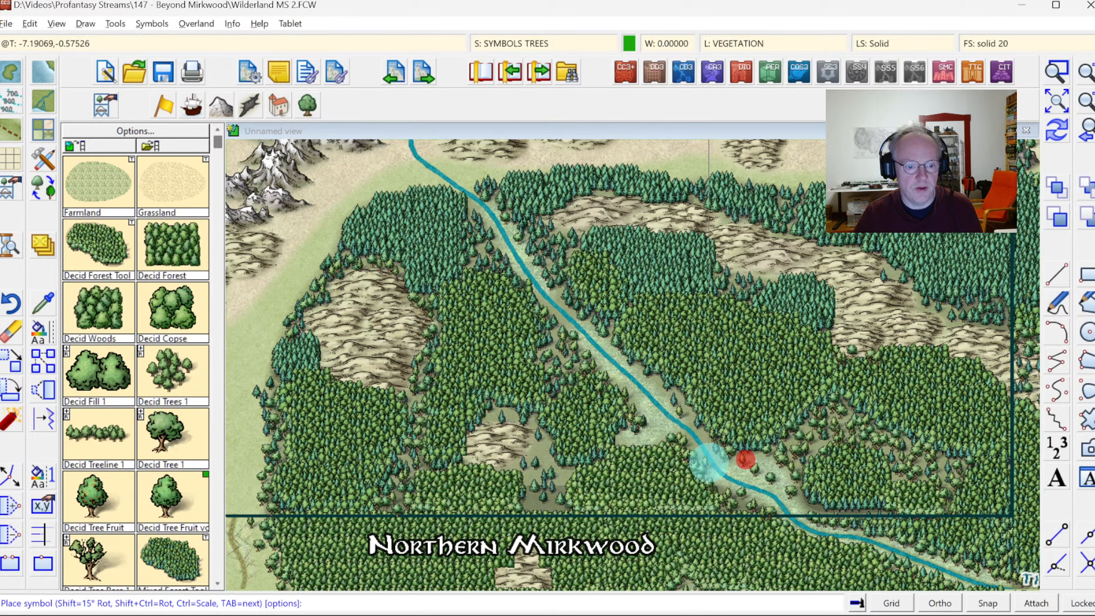
# Add single deciduous trees around the small hill patches near the Northern Mirkwood label and in the clearing and forest edges north of it.
pyautogui.click(564, 472)
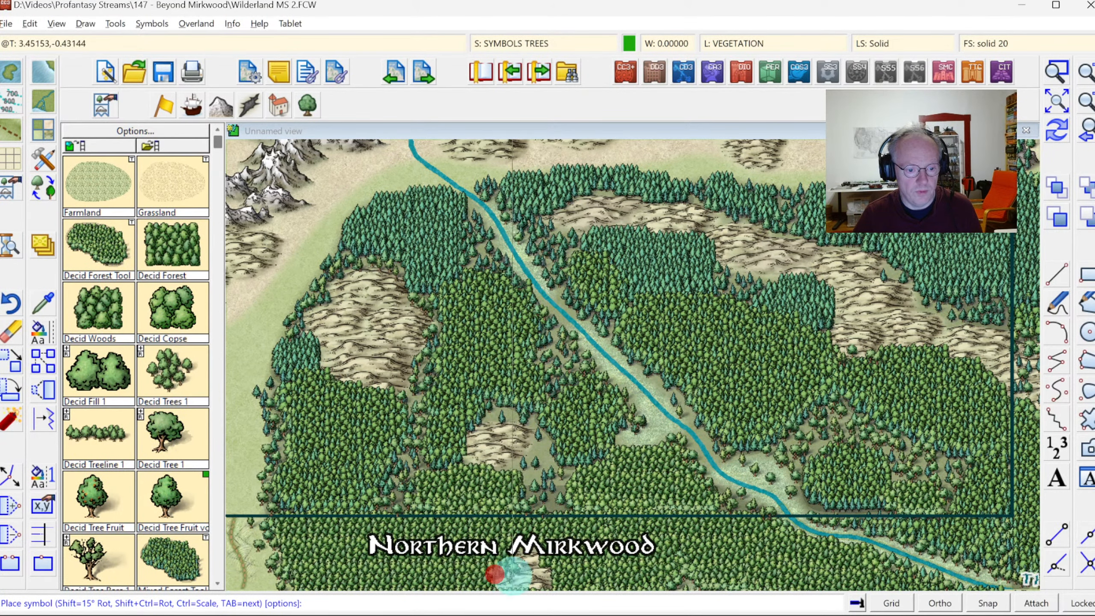
pyautogui.click(542, 569)
pyautogui.click(519, 556)
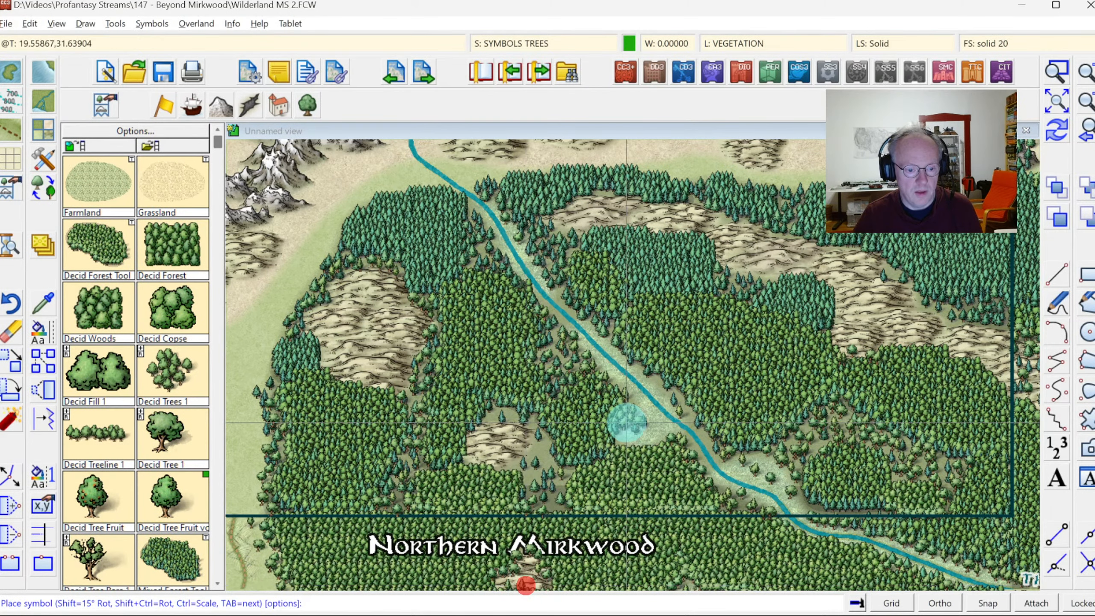
pyautogui.click(547, 445)
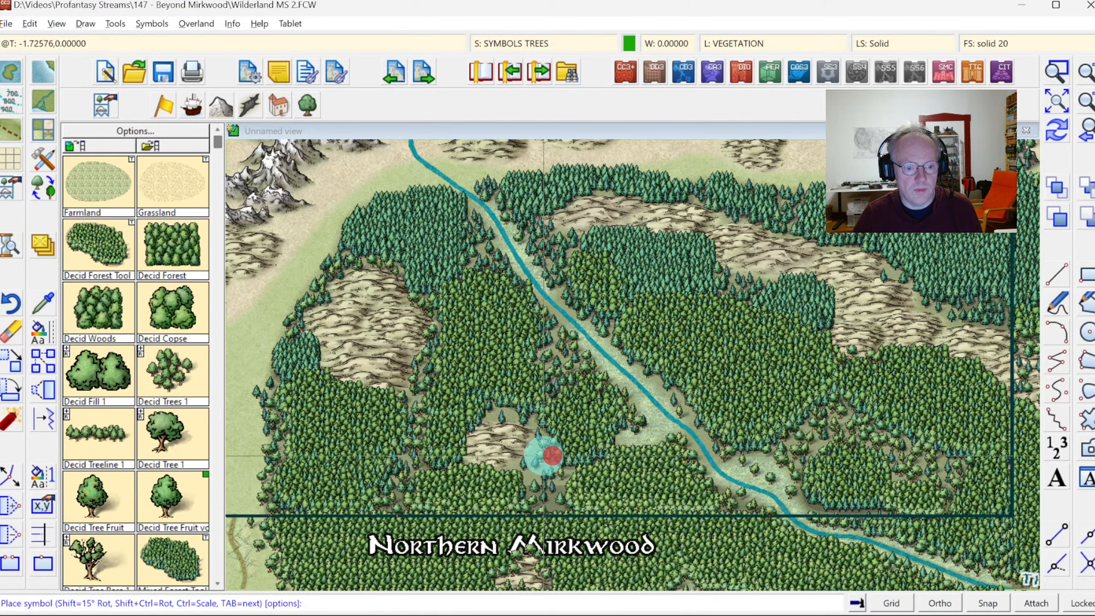
pyautogui.click(566, 483)
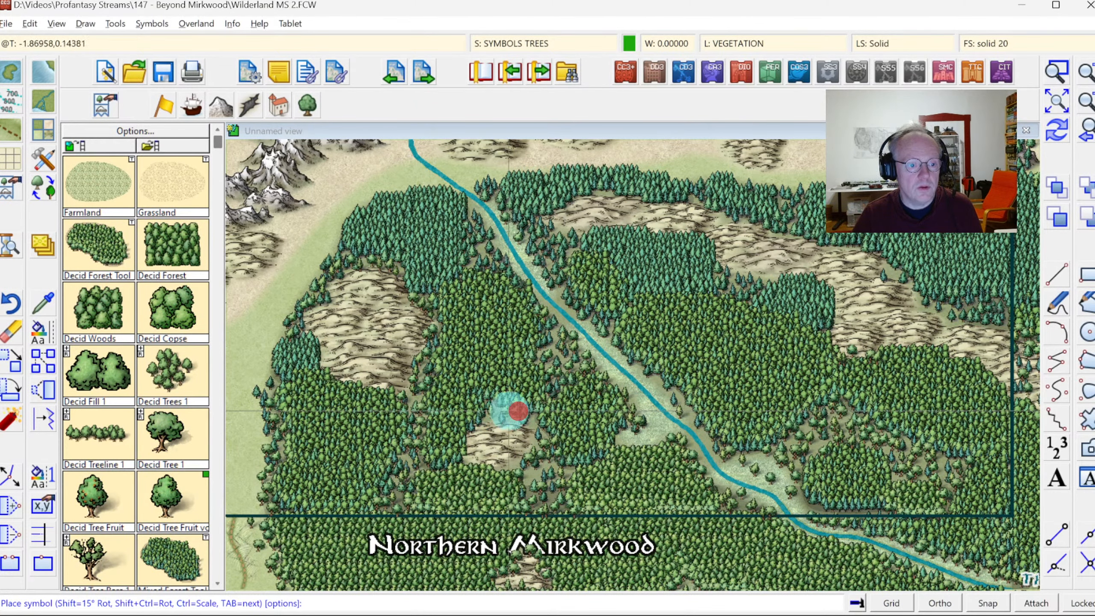
pyautogui.click(404, 391)
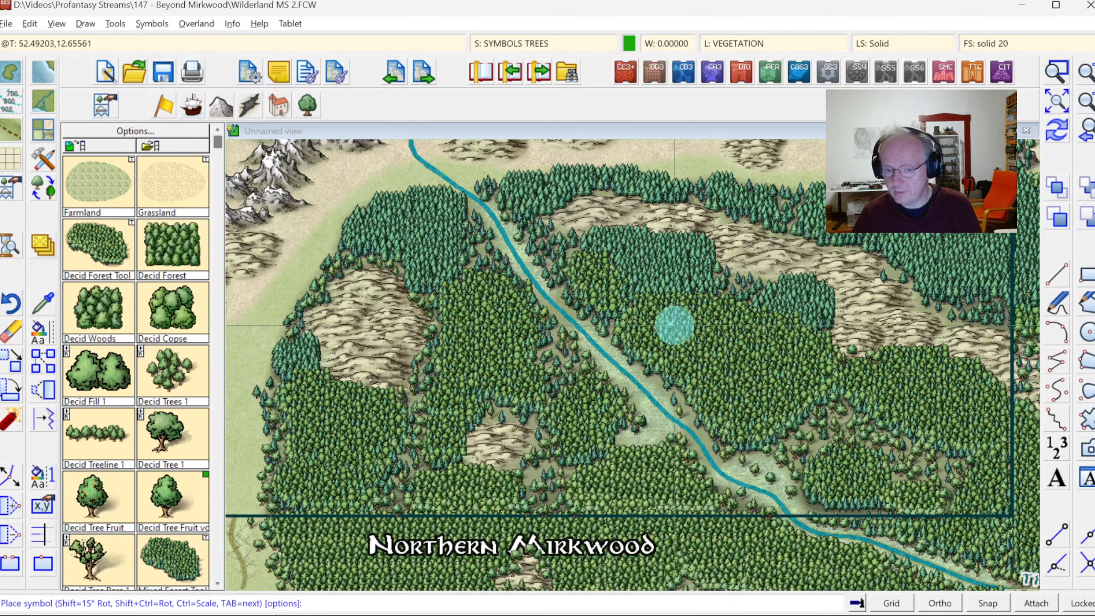
pyautogui.click(785, 271)
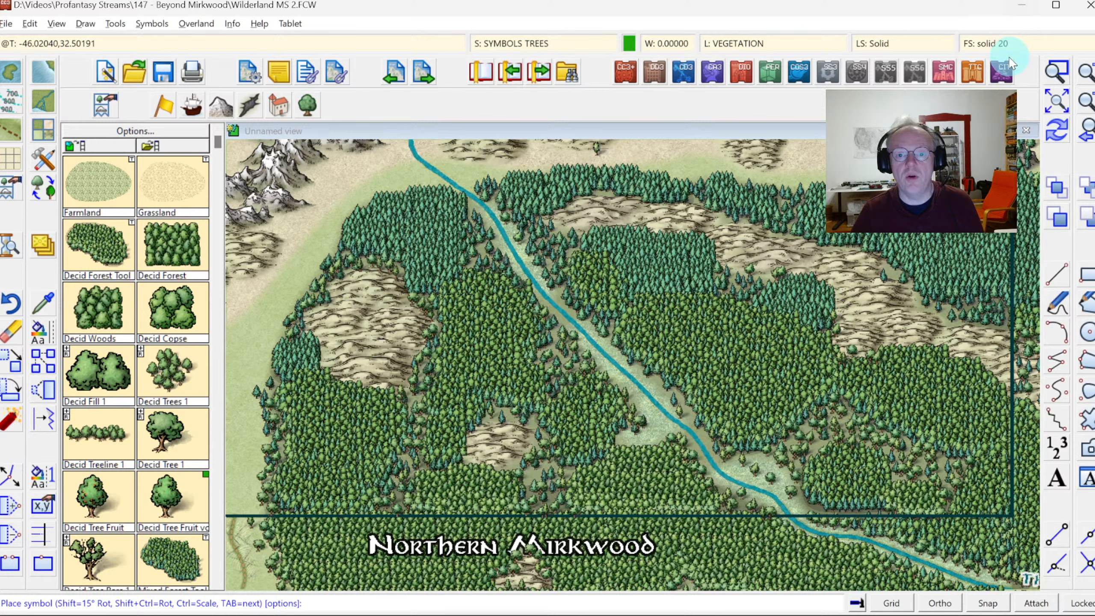
# View the whole map and zoom in on its northwestern section down to northern Mirkwood.
pyautogui.click(1060, 97)
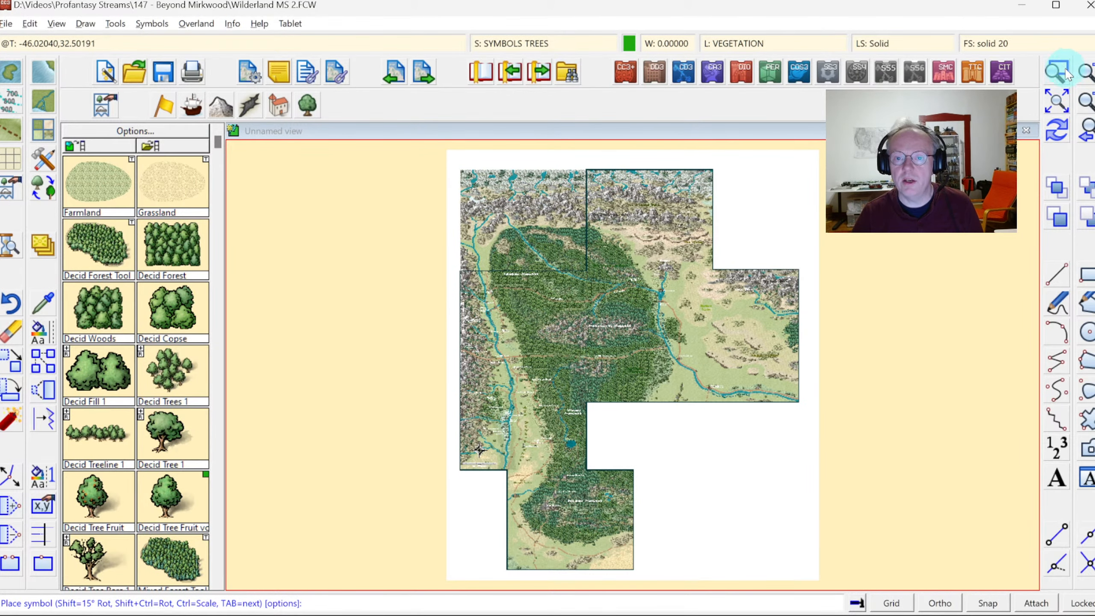
pyautogui.click(1057, 72)
pyautogui.click(448, 165)
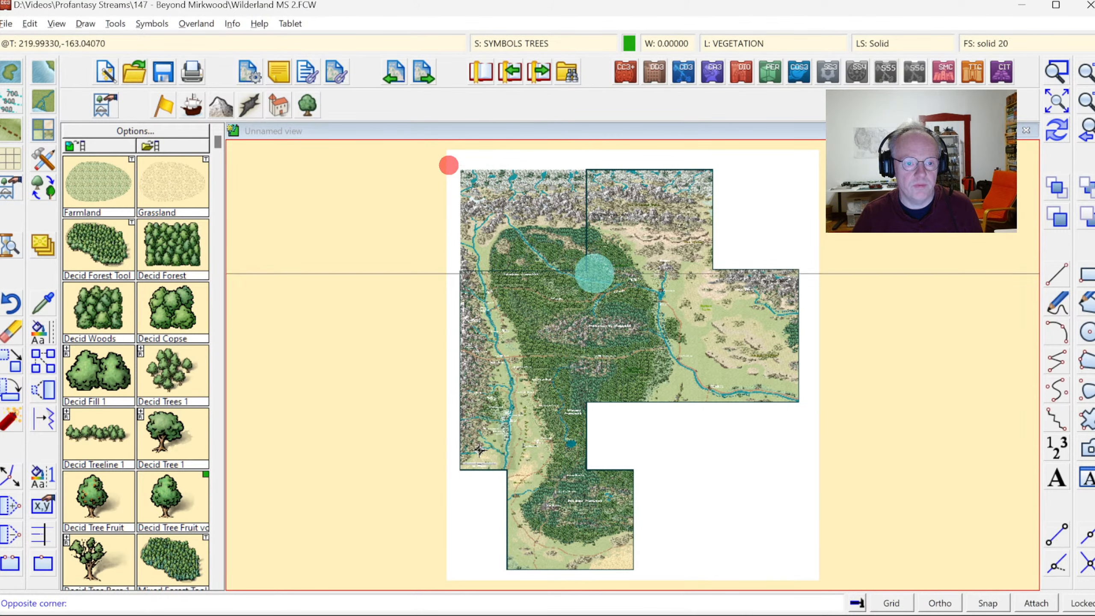
pyautogui.click(595, 277)
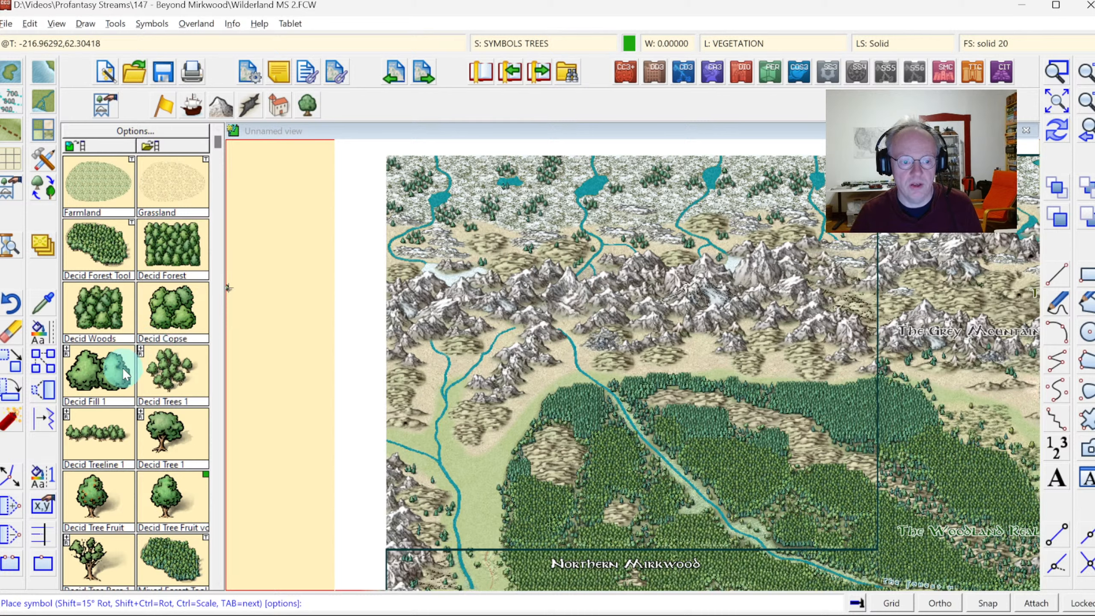